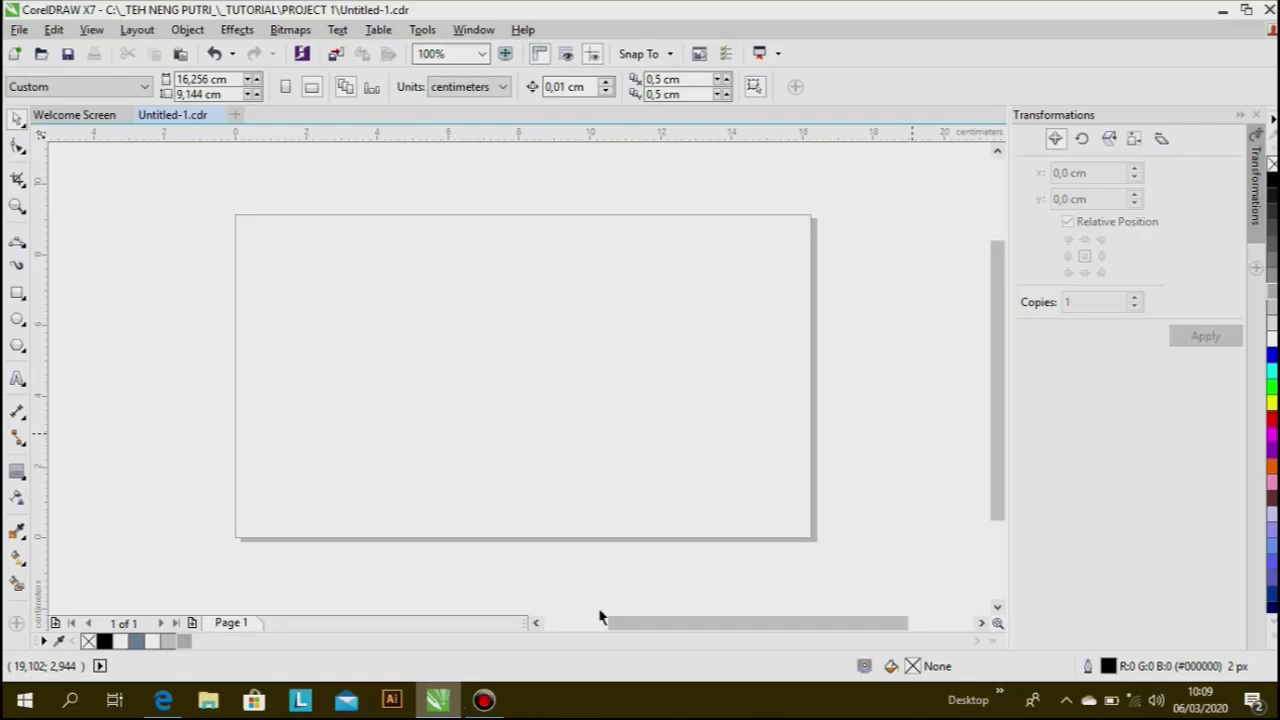
- Set a text insertion point mid-page with the Text tool on the blank landscape page
left_click(22, 377)
left_click(423, 401)
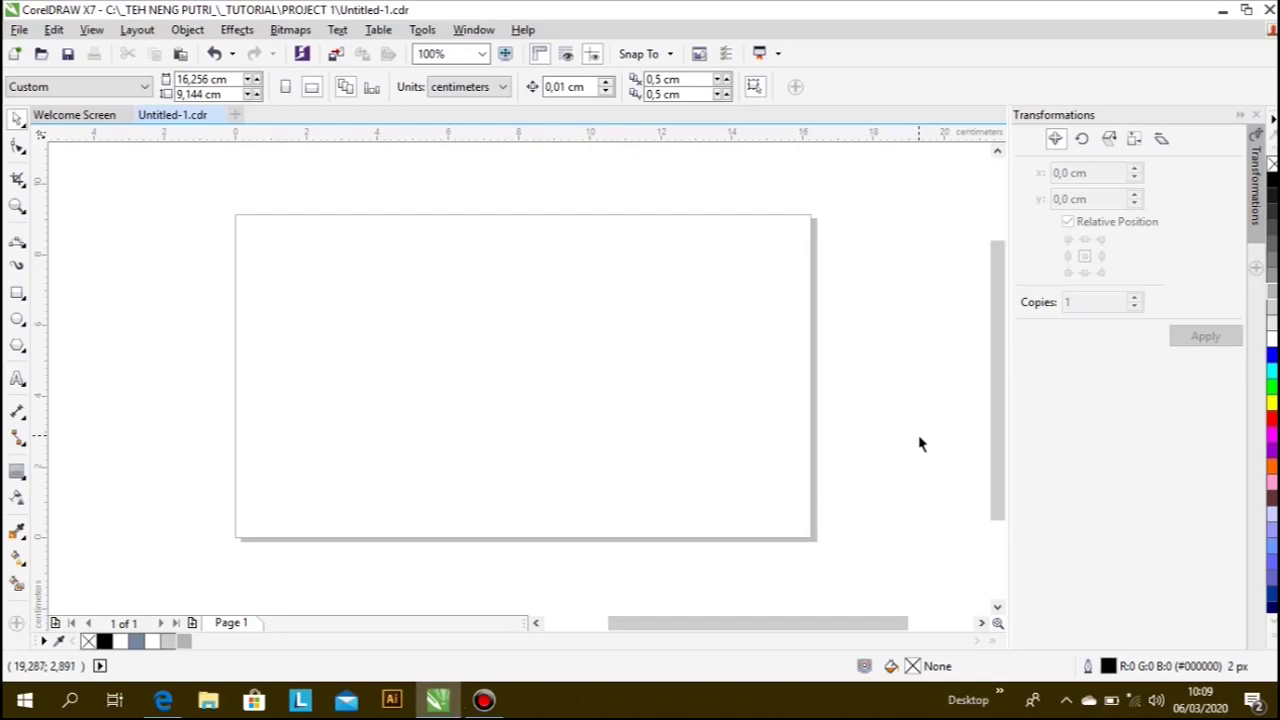
left_click(18, 378)
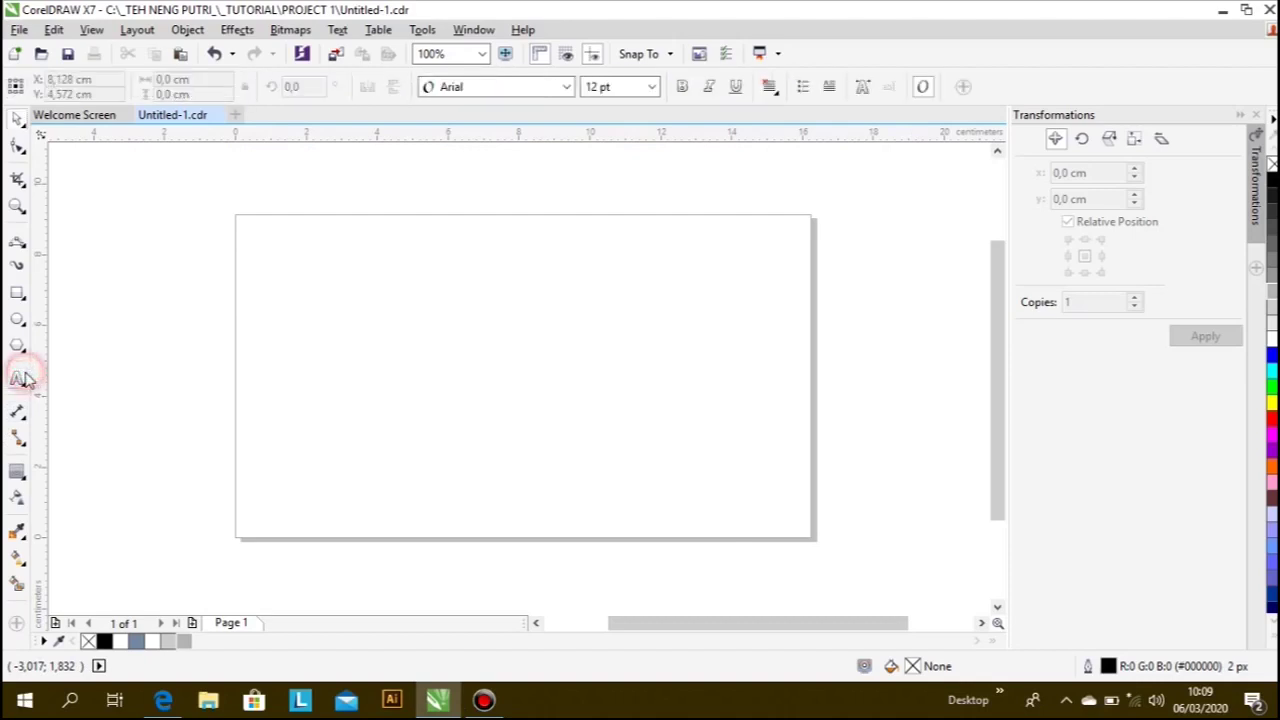
- Type 'Amazing' mid-page, enlarge it to 54,031 pt, and select it for a new font
left_click(423, 400)
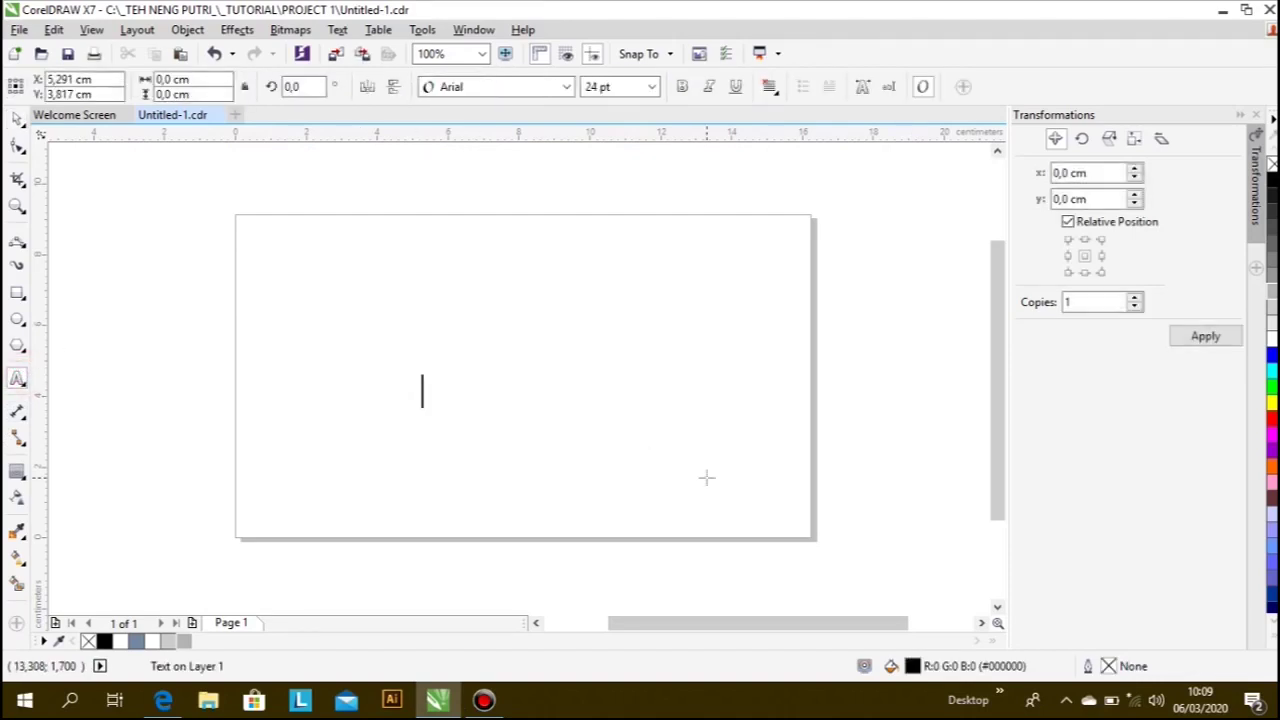
type("a")
key("BackSpace")
type("Amazing")
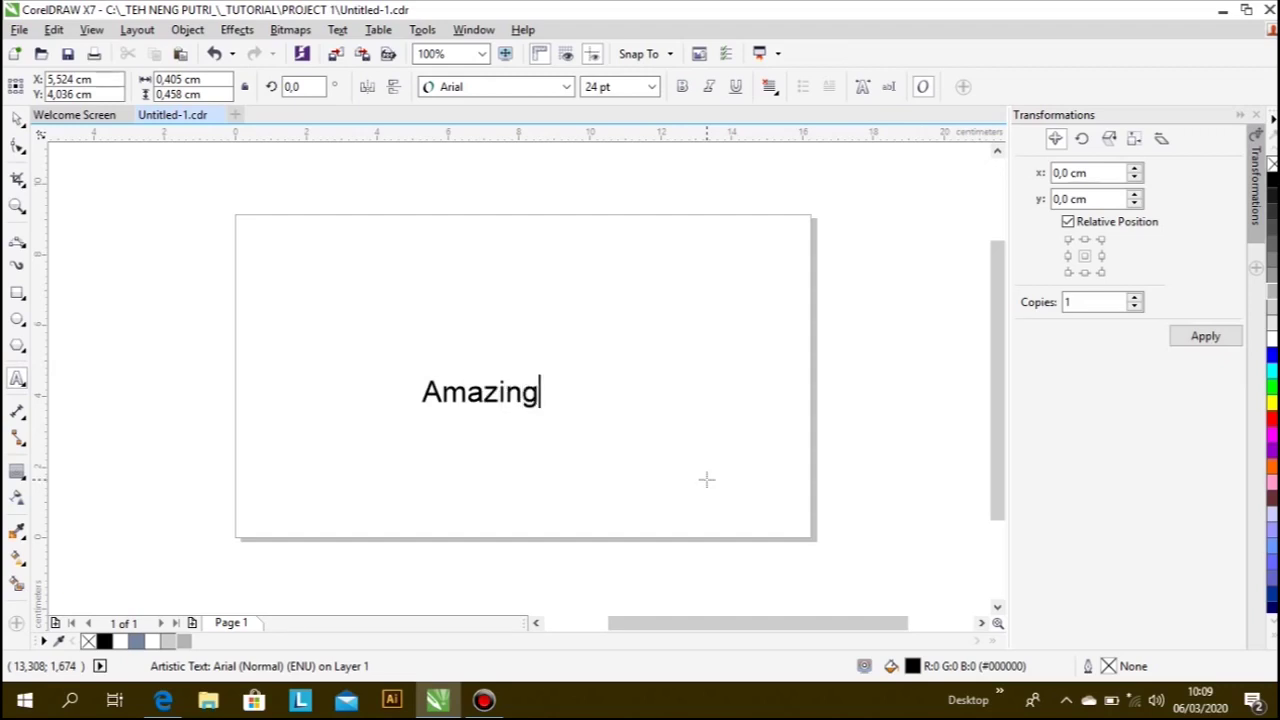
double_click(480, 394)
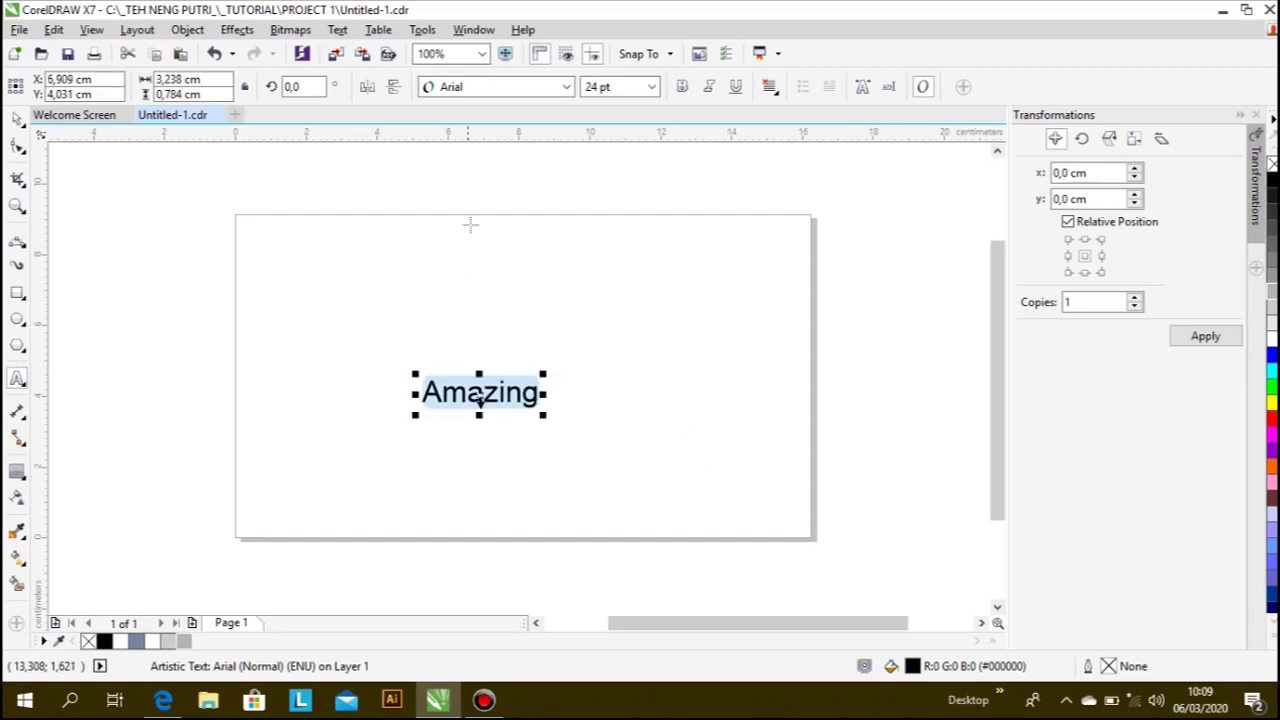
scroll(480, 398, "up", 1)
scroll(543, 380, "up", 1)
double_click(571, 428)
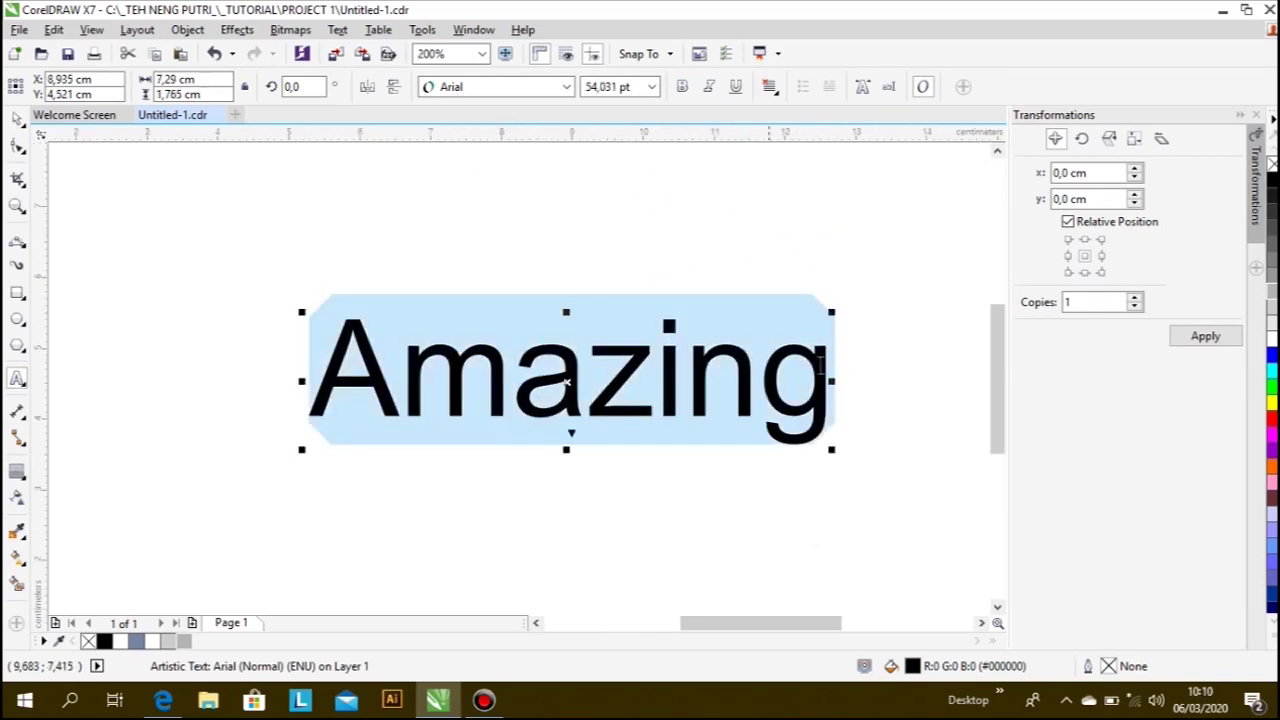
left_click(566, 87)
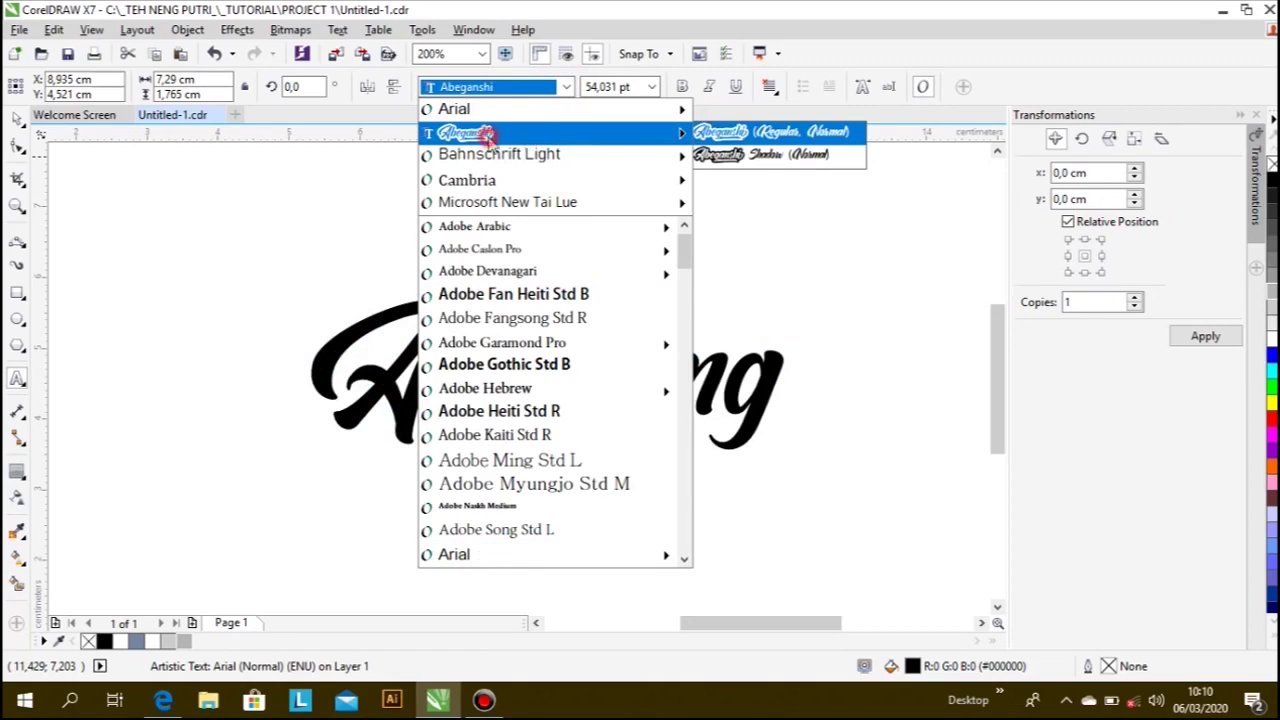
- Apply the Abeganshi script font to 'Amazing'
left_click(488, 136)
left_click(17, 119)
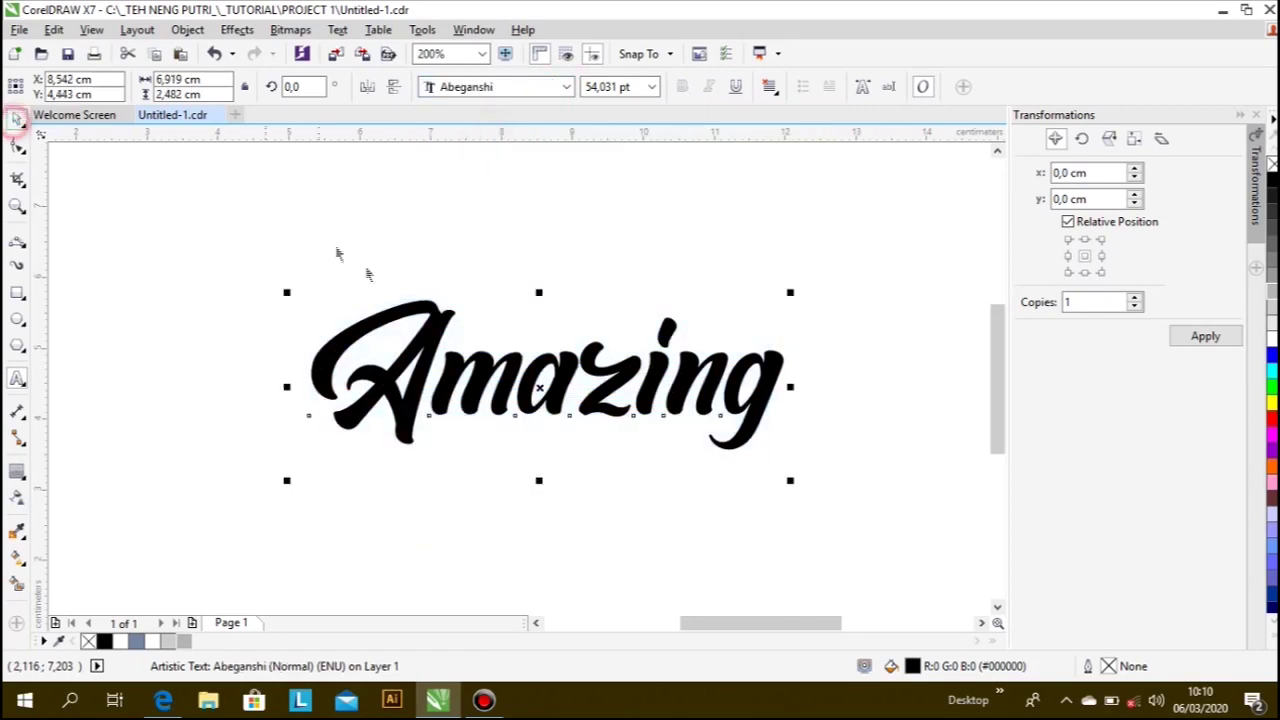
scroll(450, 410, "down", 1)
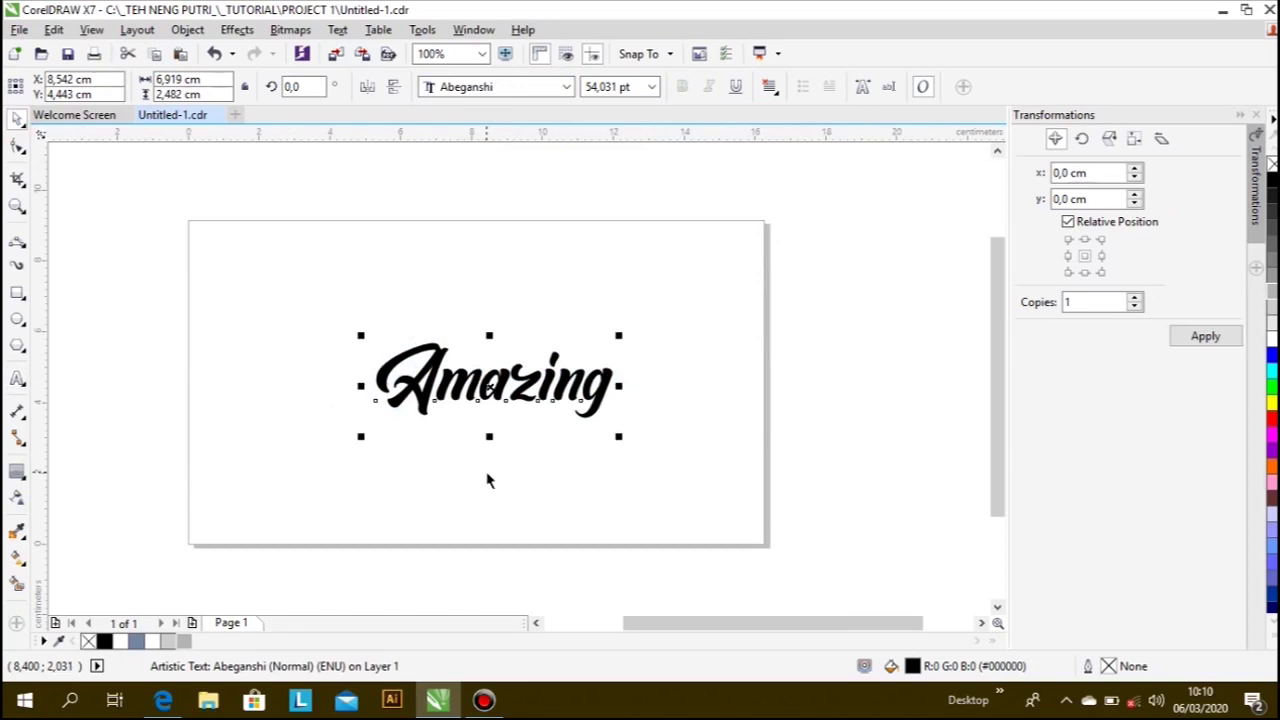
key("ctrl+z")
- Tilt the word about 7° counterclockwise
left_click(530, 405)
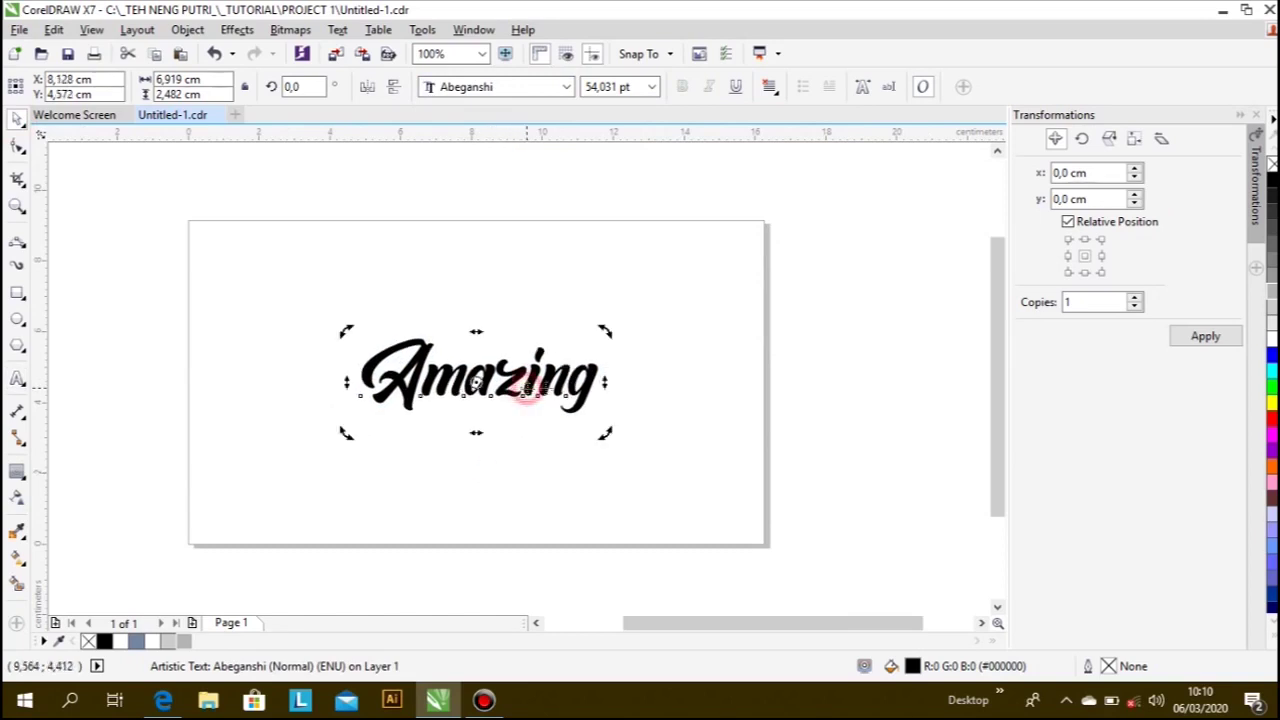
left_click_drag(604, 330, 623, 319)
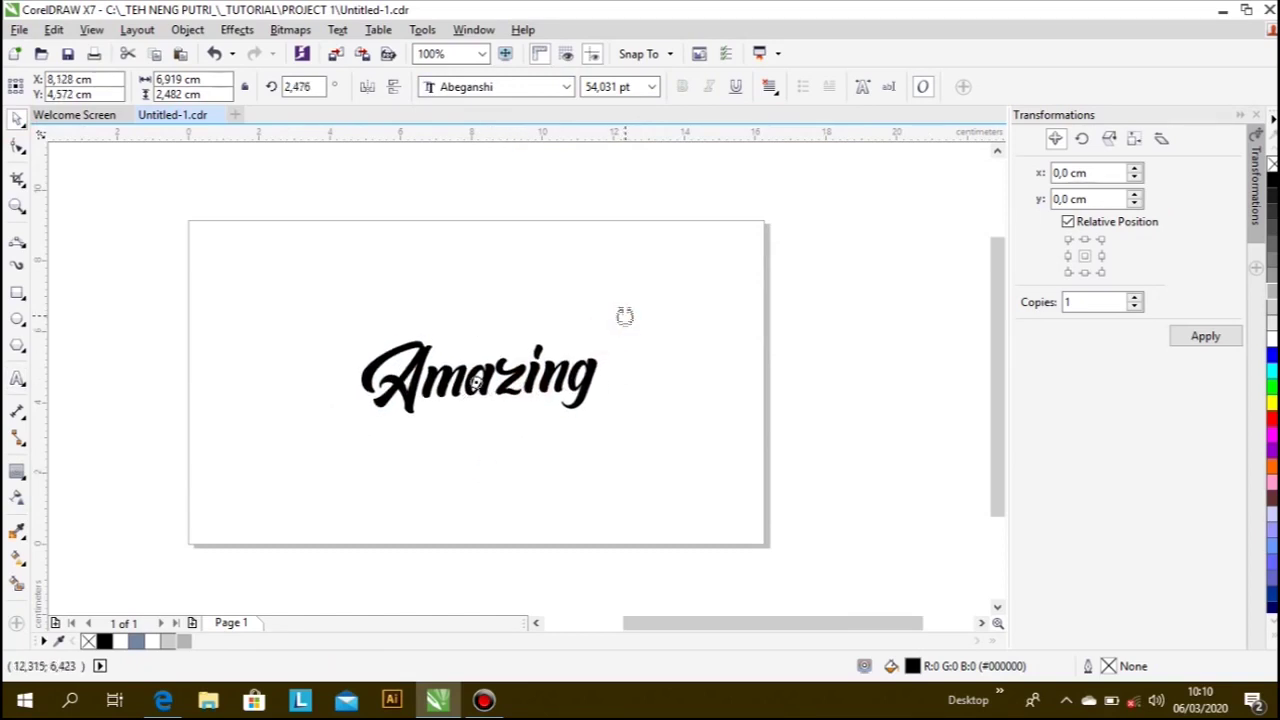
left_click_drag(623, 319, 626, 298)
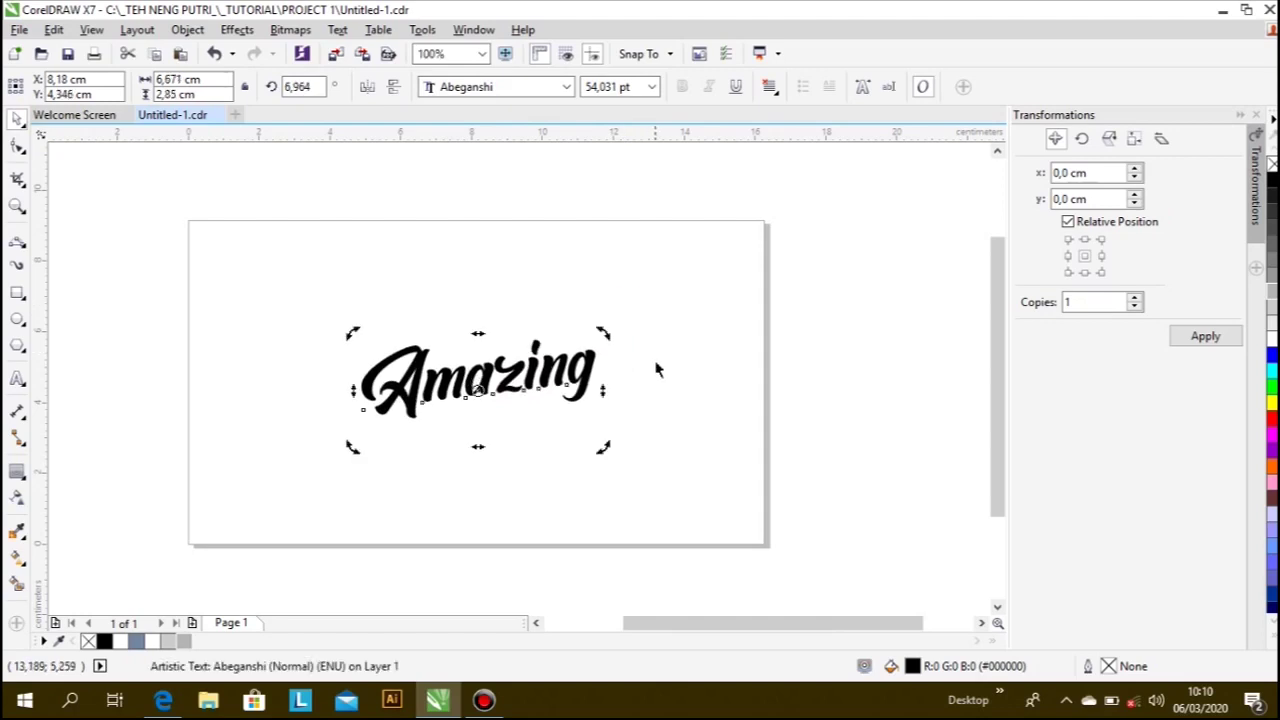
left_click(648, 358)
- Scale the word up to about 59,694 pt, roughly 7.37 cm wide
left_click(557, 385)
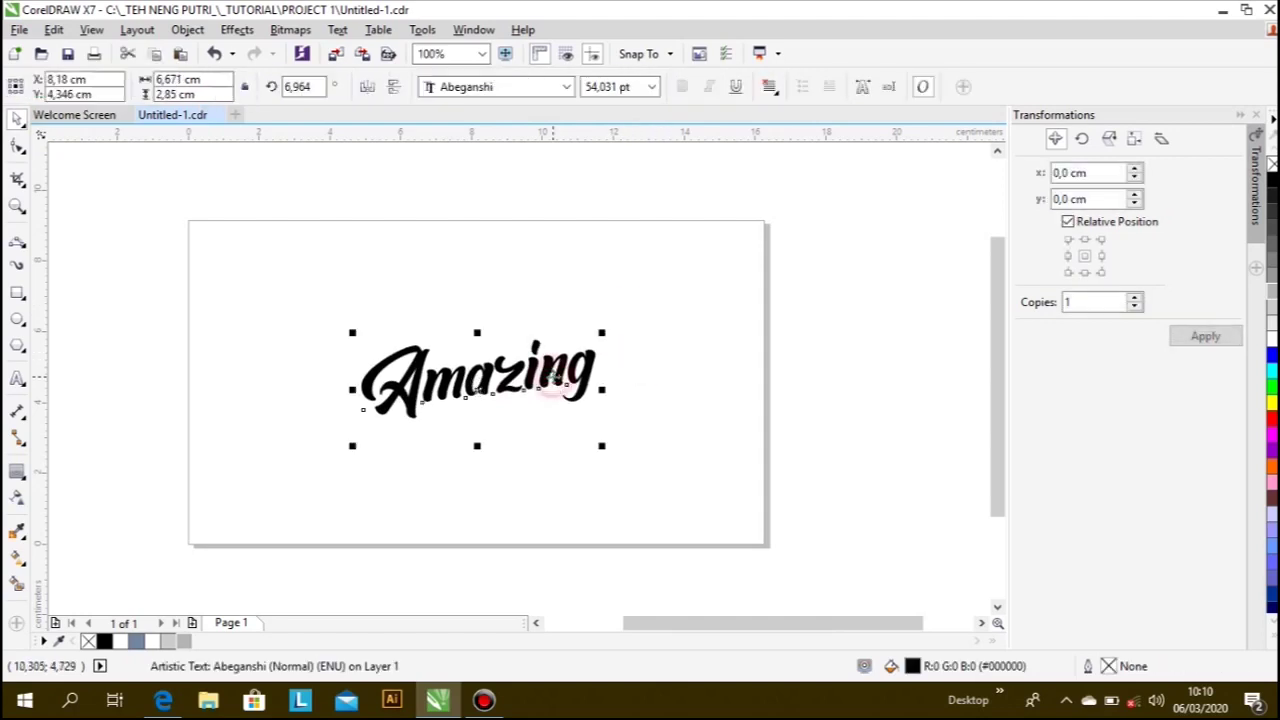
scroll(557, 385, "up", 1)
left_click(640, 340)
left_click(630, 340)
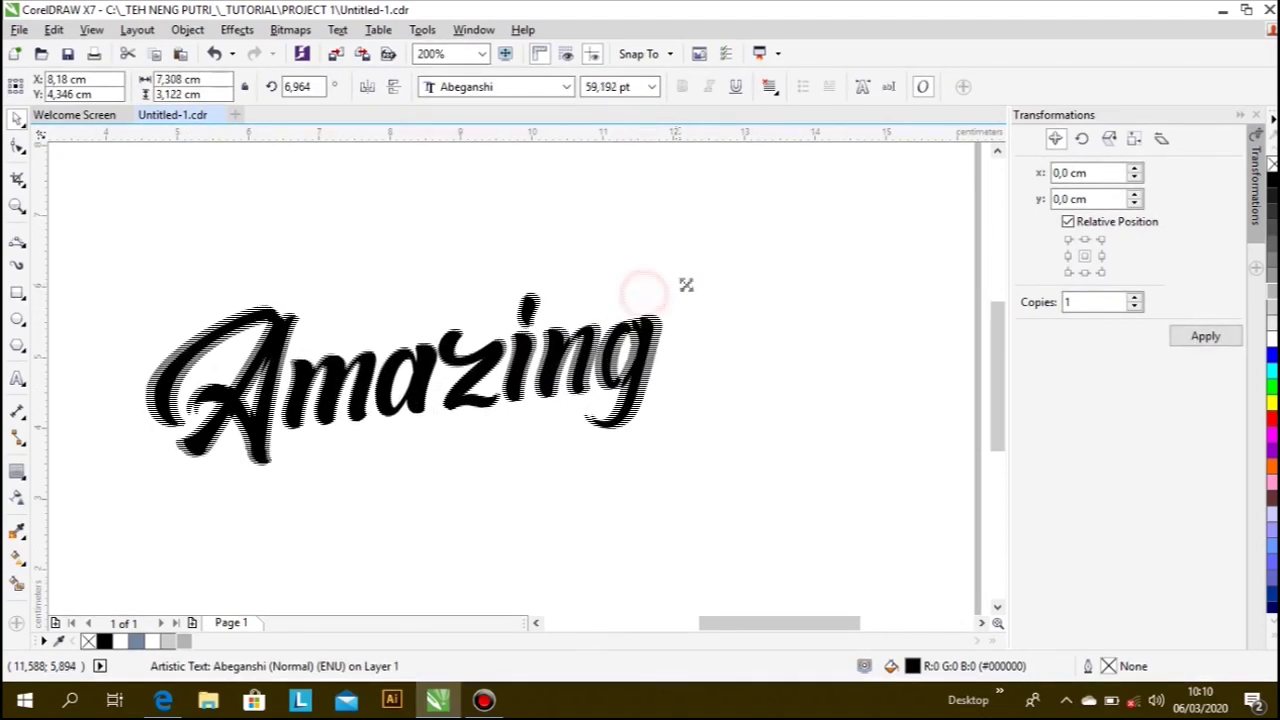
left_click_drag(644, 295, 695, 273)
left_click(182, 30)
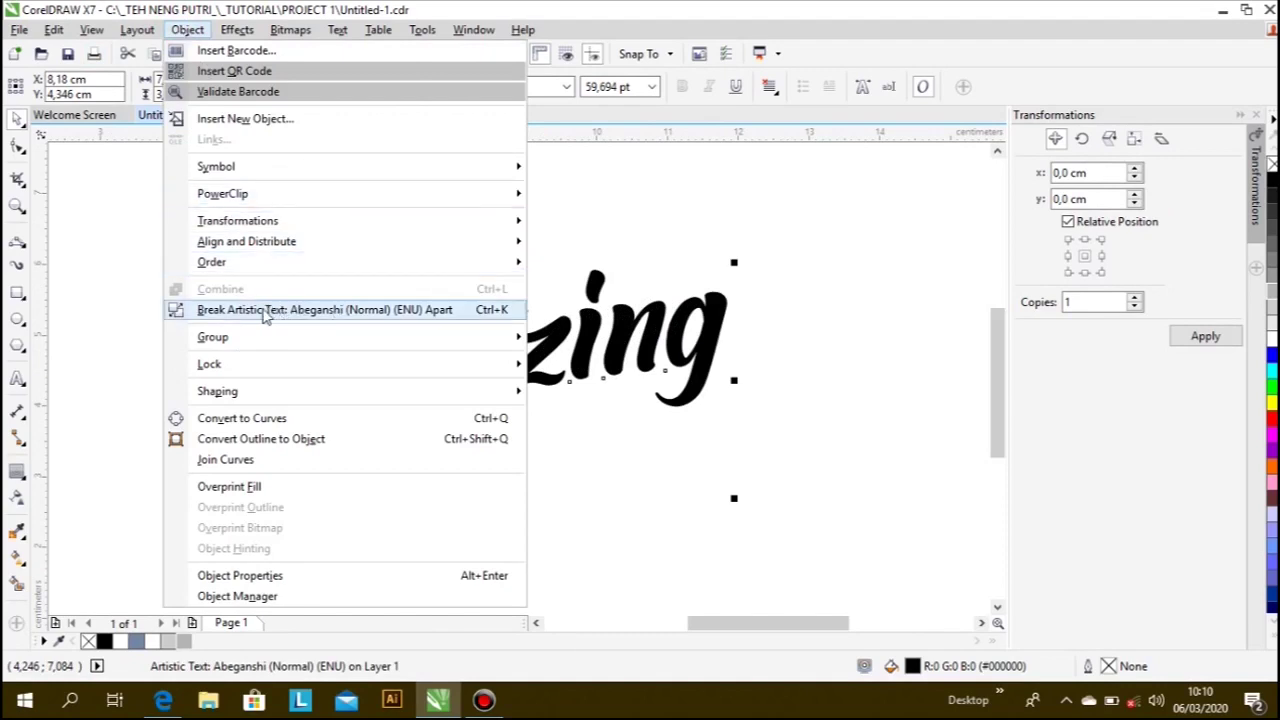
- Break 'Amazing' into seven separate letters, then undo the trial moves of m, z and n
left_click(440, 310)
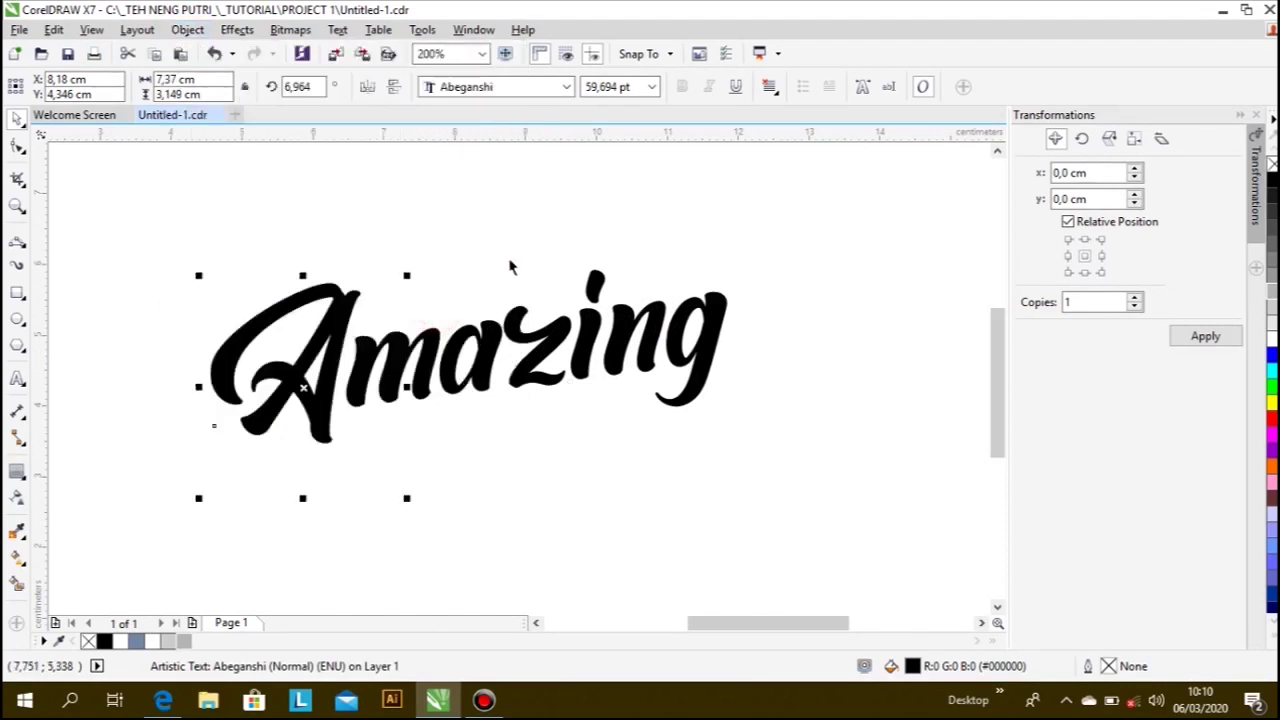
left_click(508, 260)
left_click_drag(405, 331, 484, 215)
left_click_drag(540, 340, 571, 555)
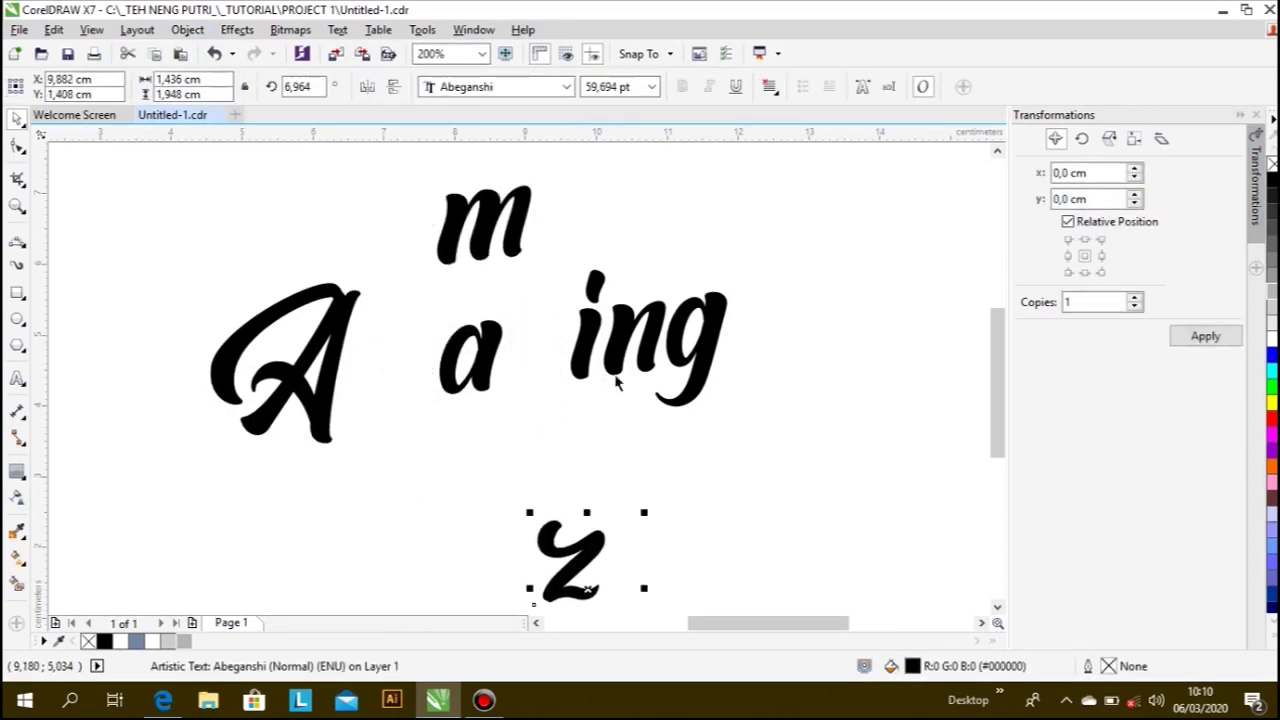
left_click_drag(648, 342, 738, 217)
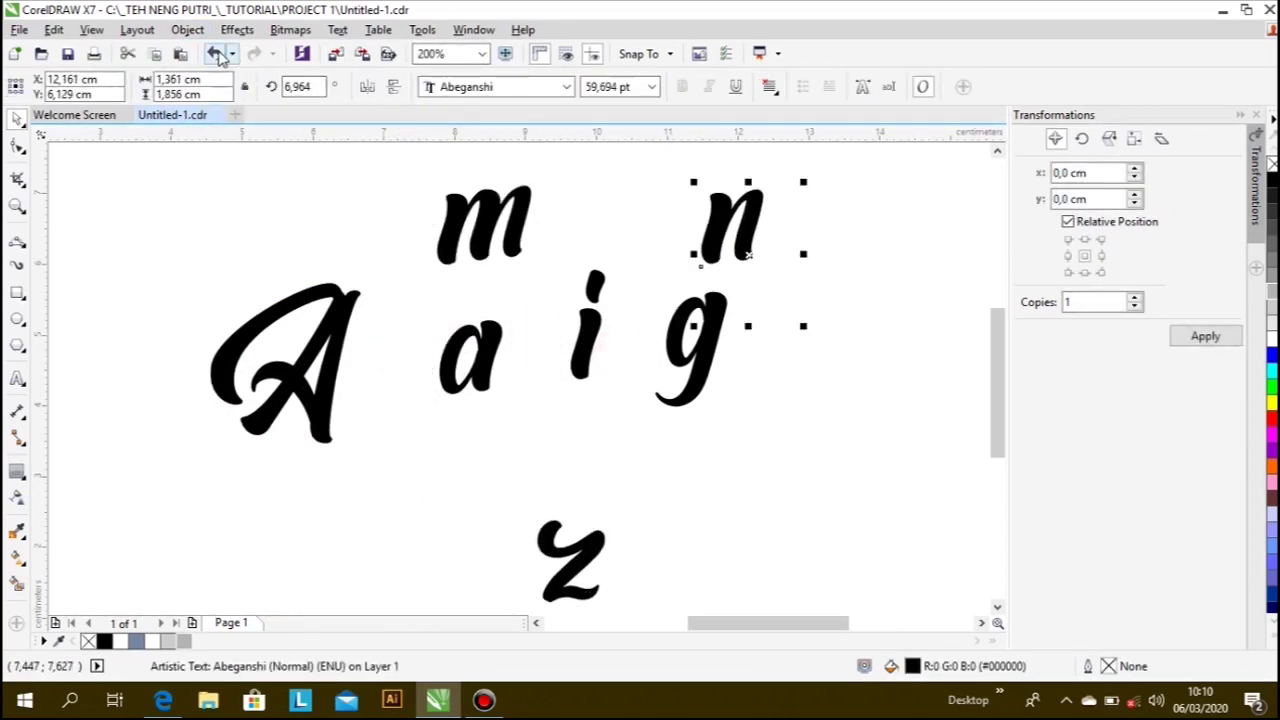
left_click(215, 53)
left_click(215, 53)
left_click(215, 53)
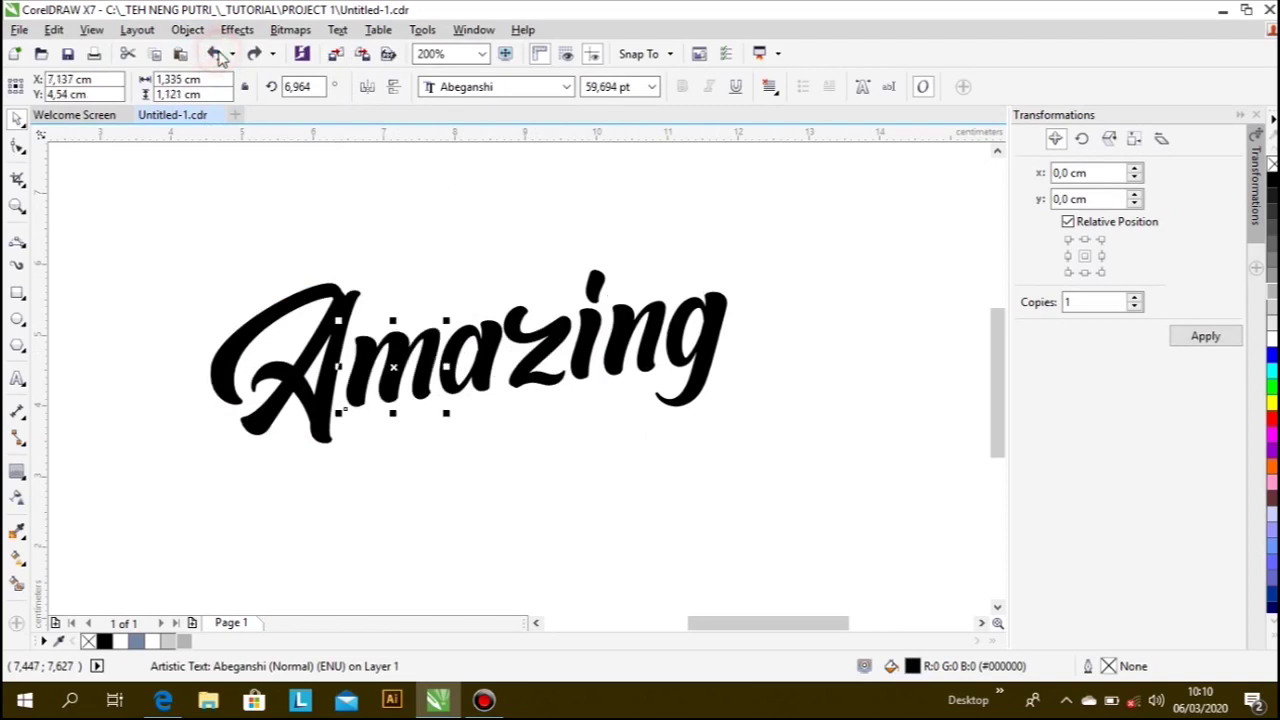
scroll(586, 409, "down", 1)
left_click(583, 421)
scroll(568, 372, "up", 2)
- Convert all seven letters to curves
left_click_drag(177, 510, 790, 233)
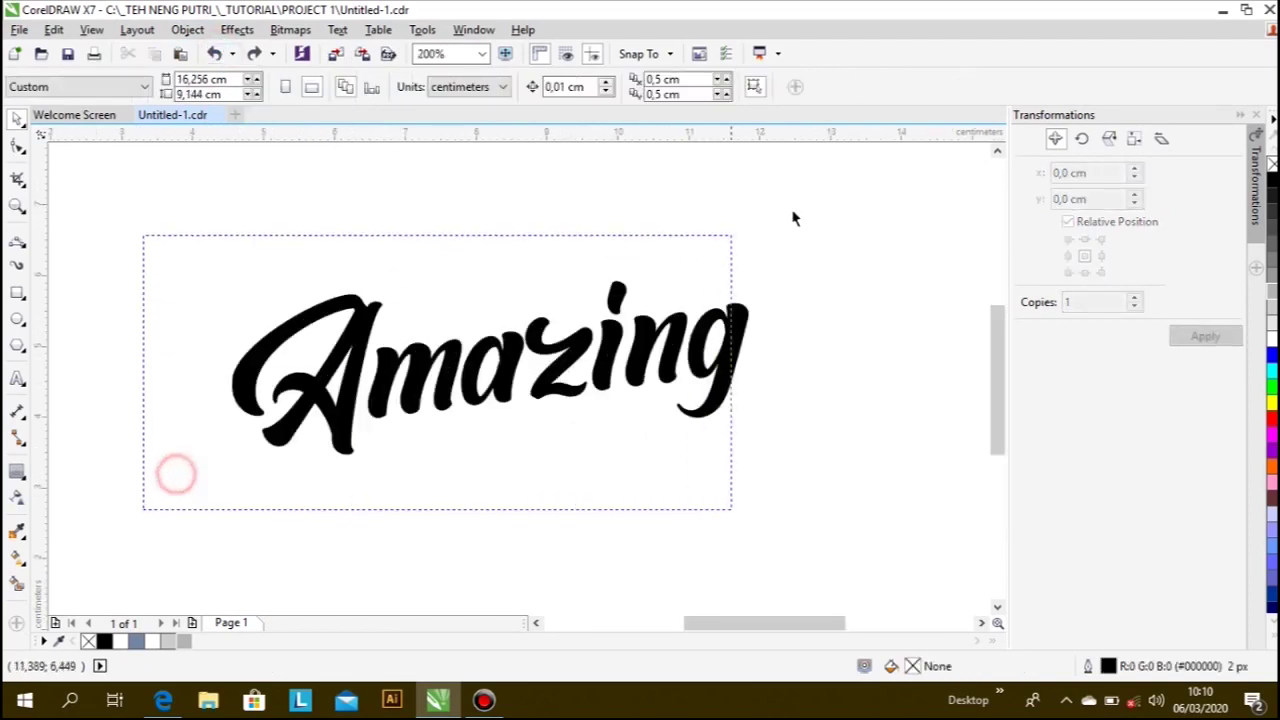
left_click(190, 29)
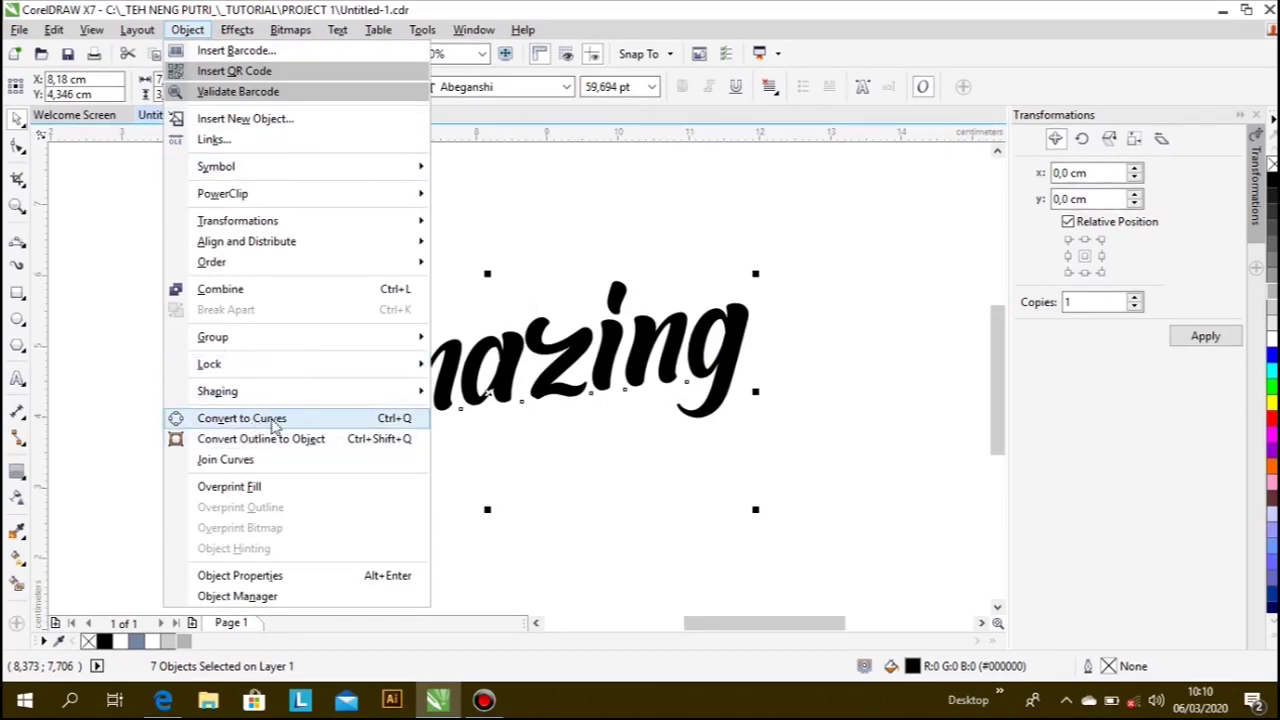
left_click(273, 420)
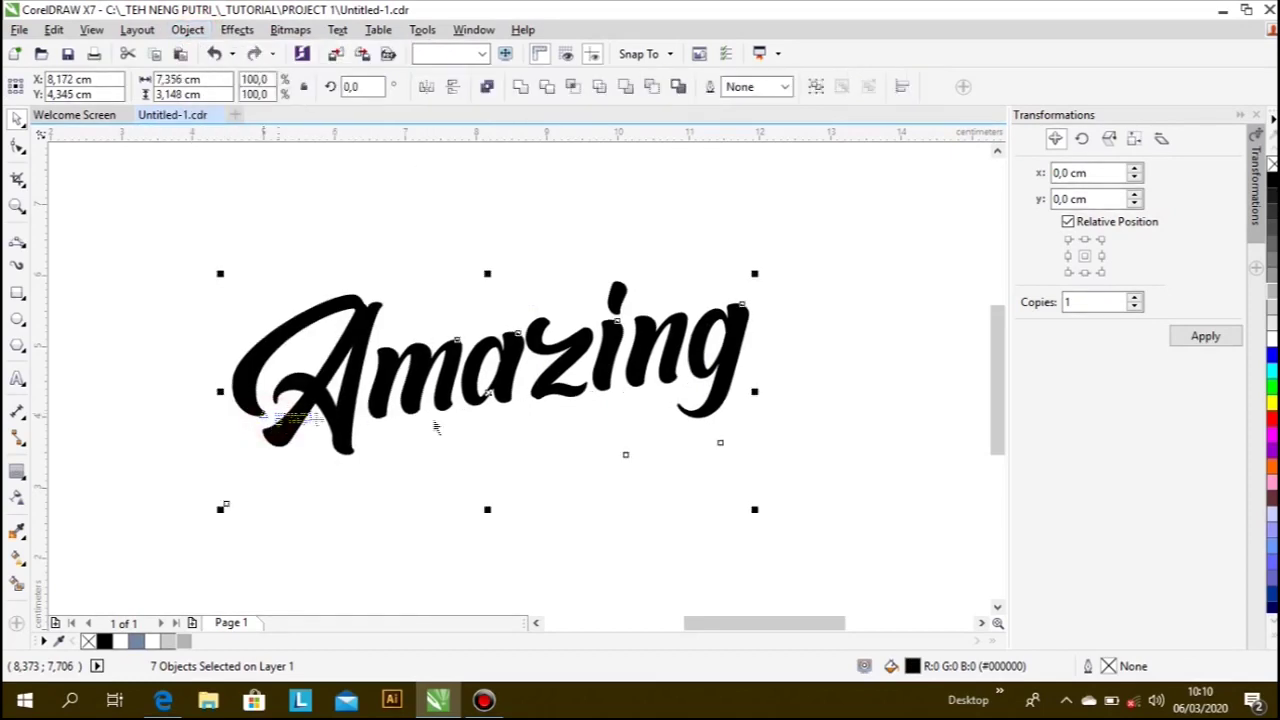
left_click(845, 352)
scroll(593, 366, "down", 1)
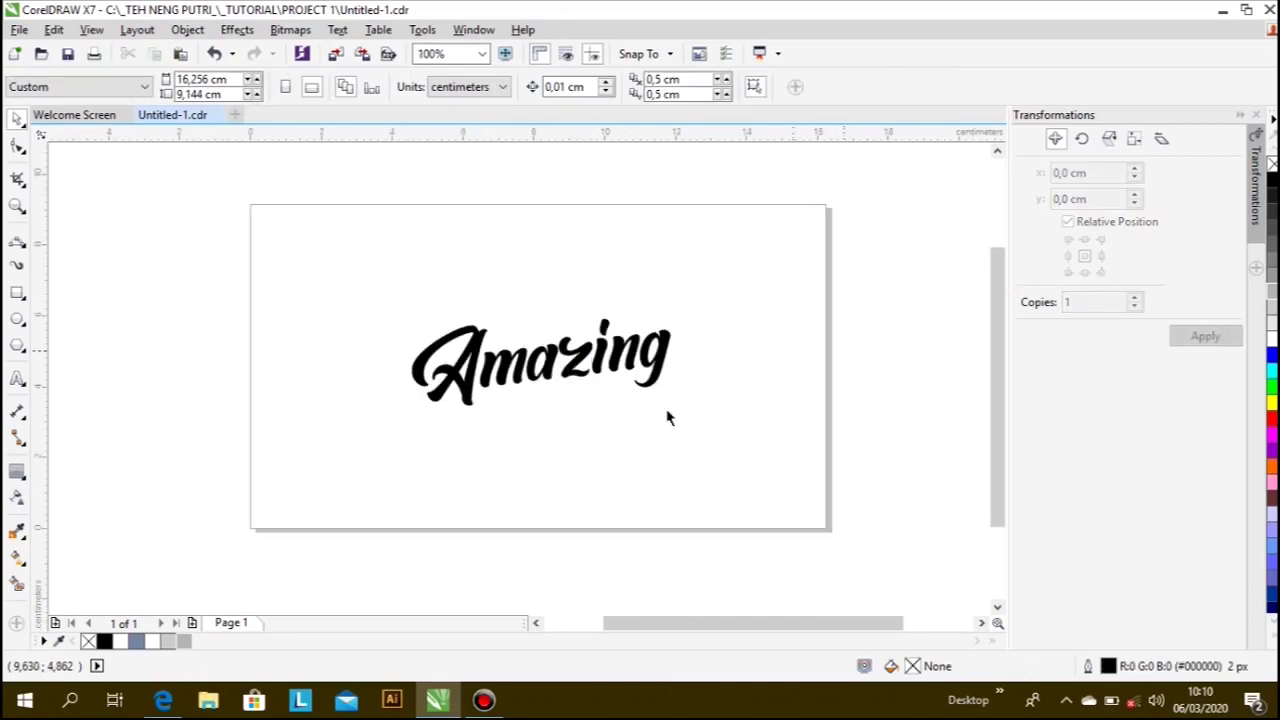
- Draw a first 3-point curve line down from the lettering's inner corner to its lower edge
mouse_move(729, 457)
left_mouse_down()
mouse_move(333, 287)
mouse_move(680, 497)
left_mouse_up()
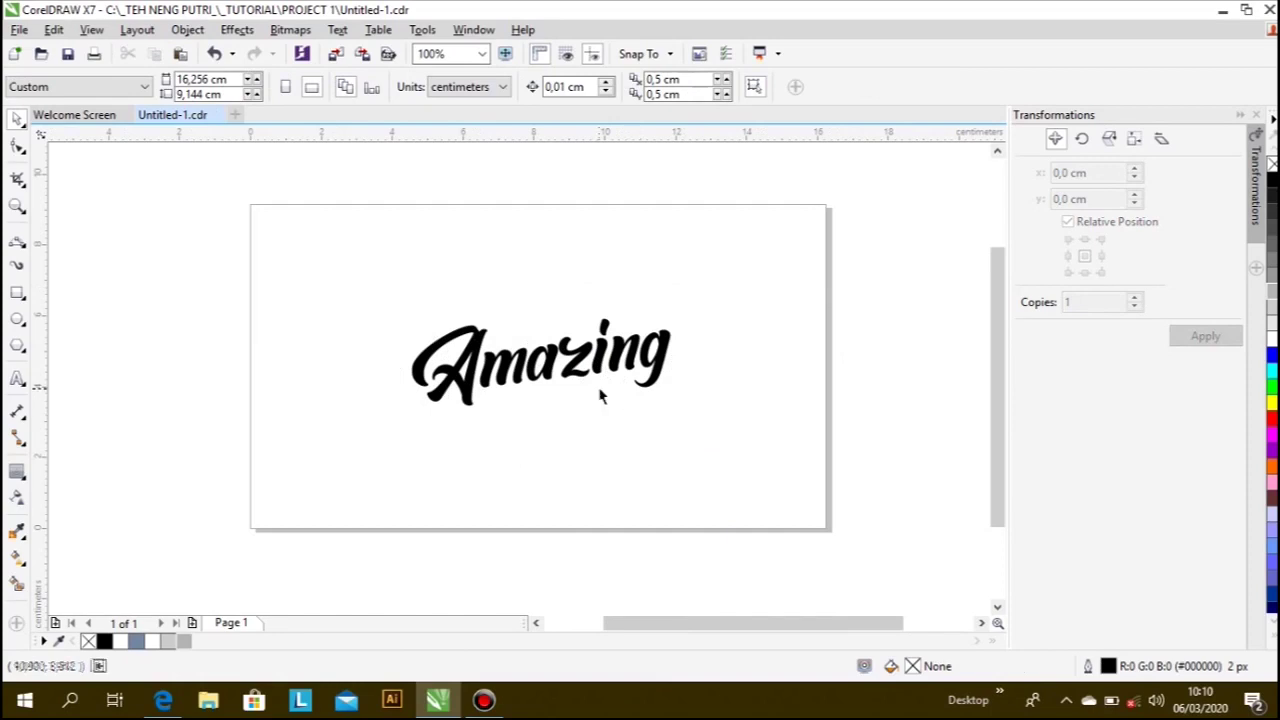
scroll(549, 366, "up", 1)
scroll(483, 352, "up", 4)
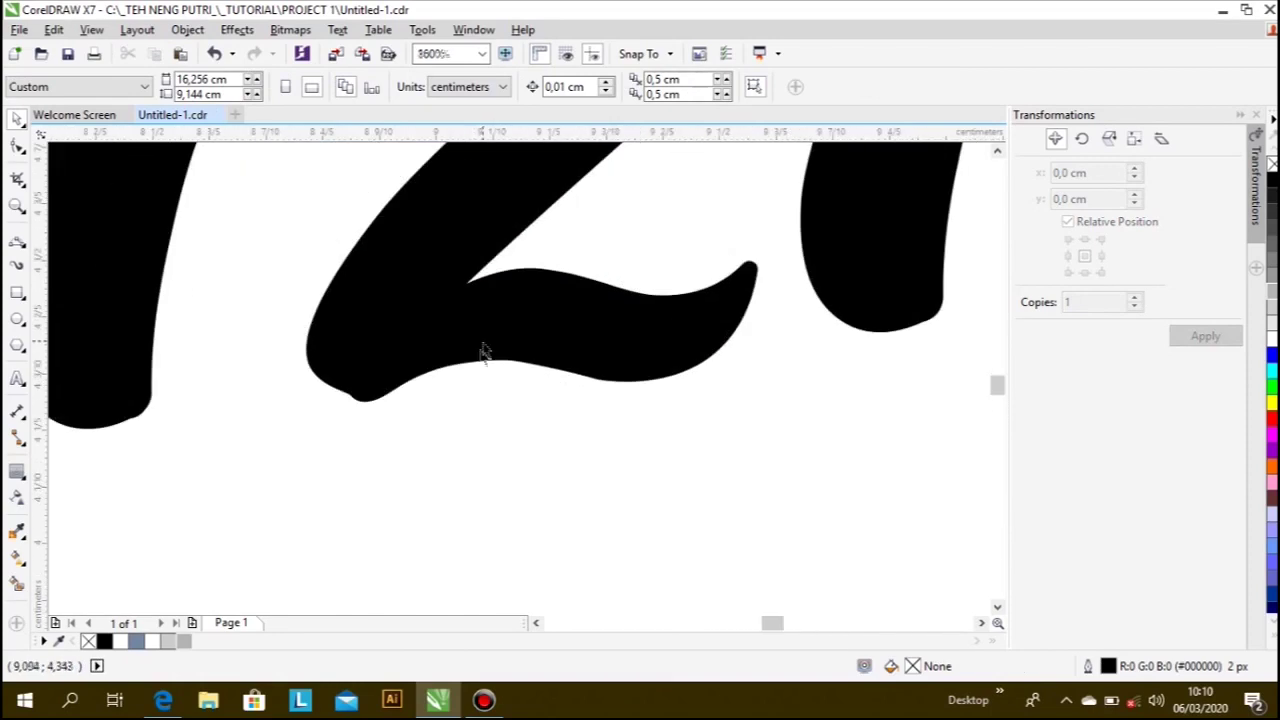
left_click(16, 247)
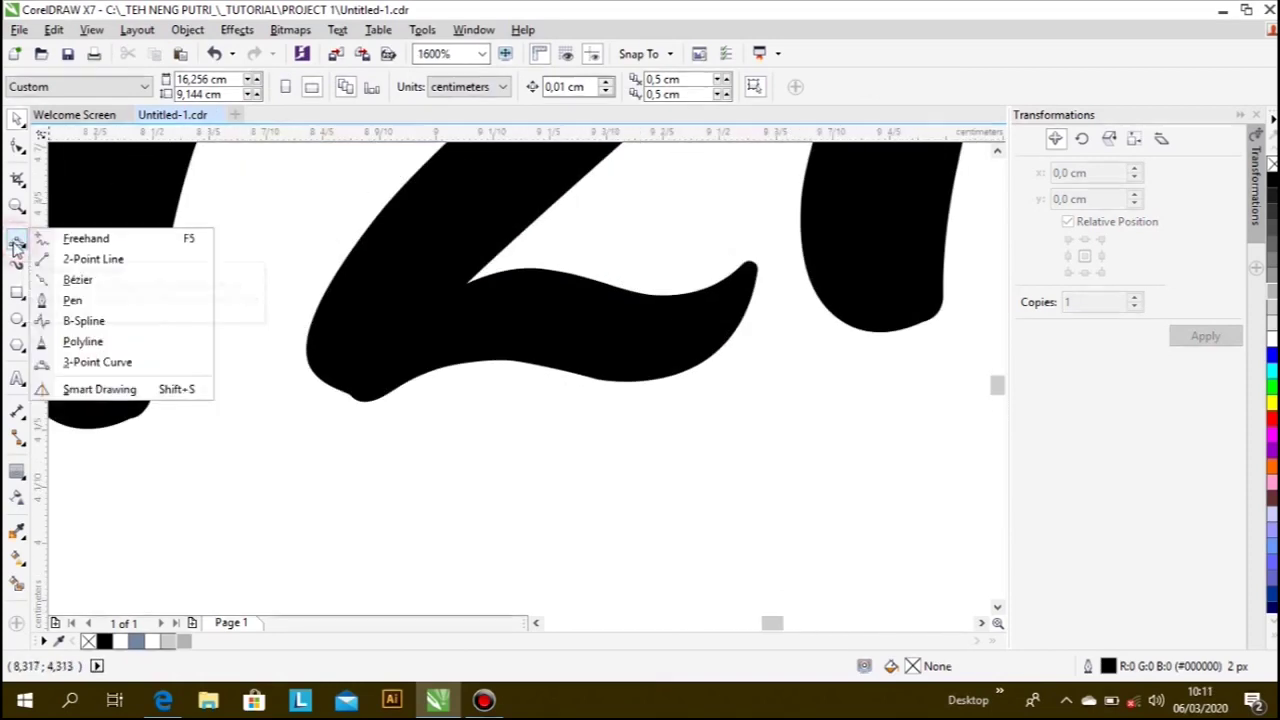
left_click(95, 364)
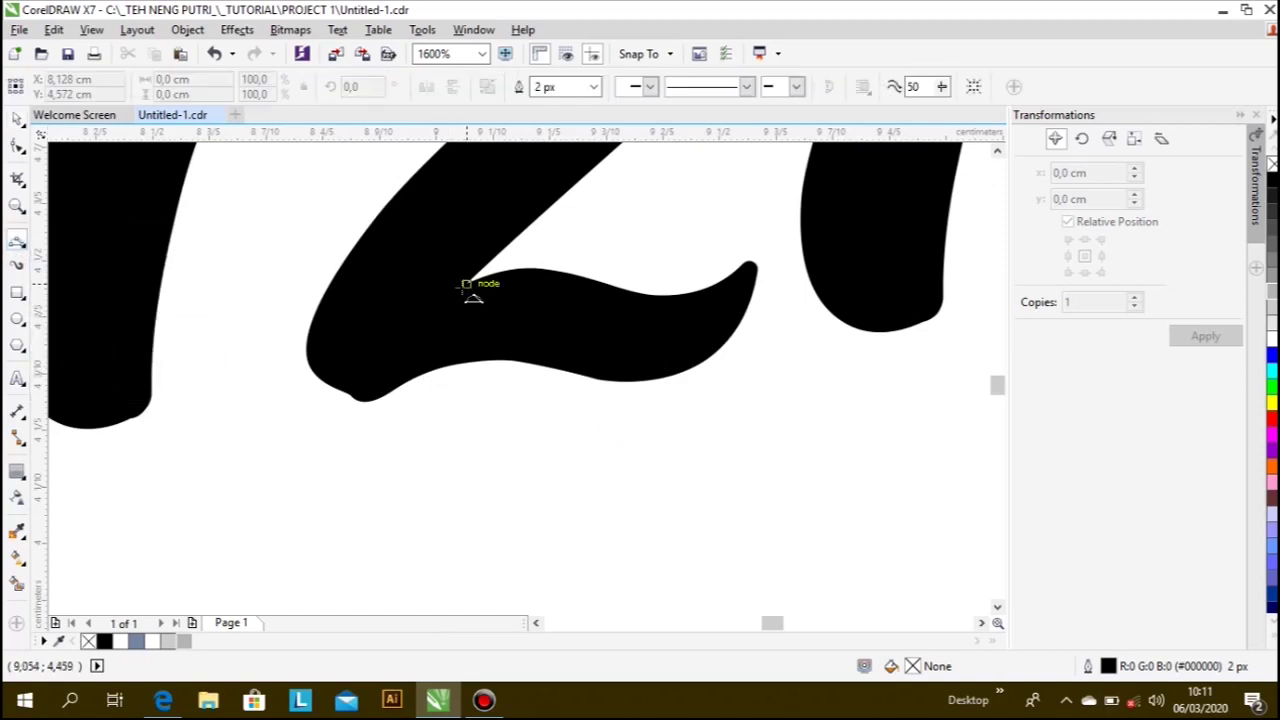
left_click_drag(465, 285, 362, 408)
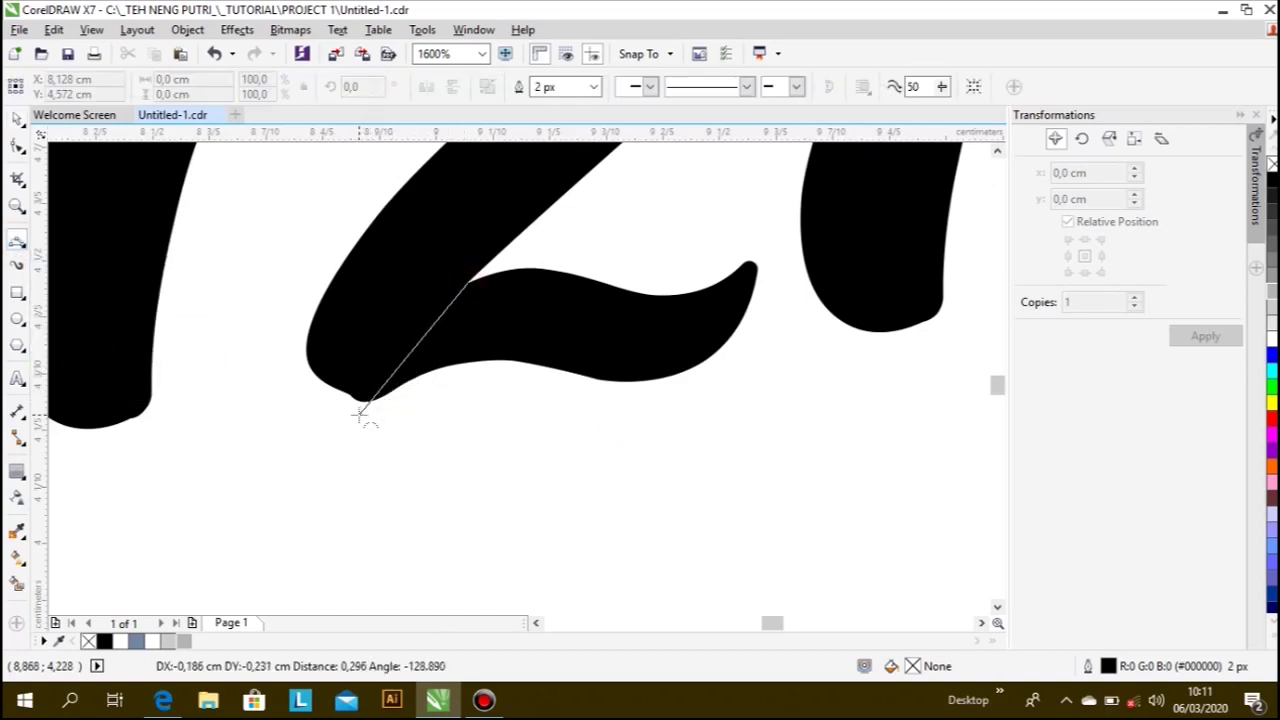
left_click(402, 356)
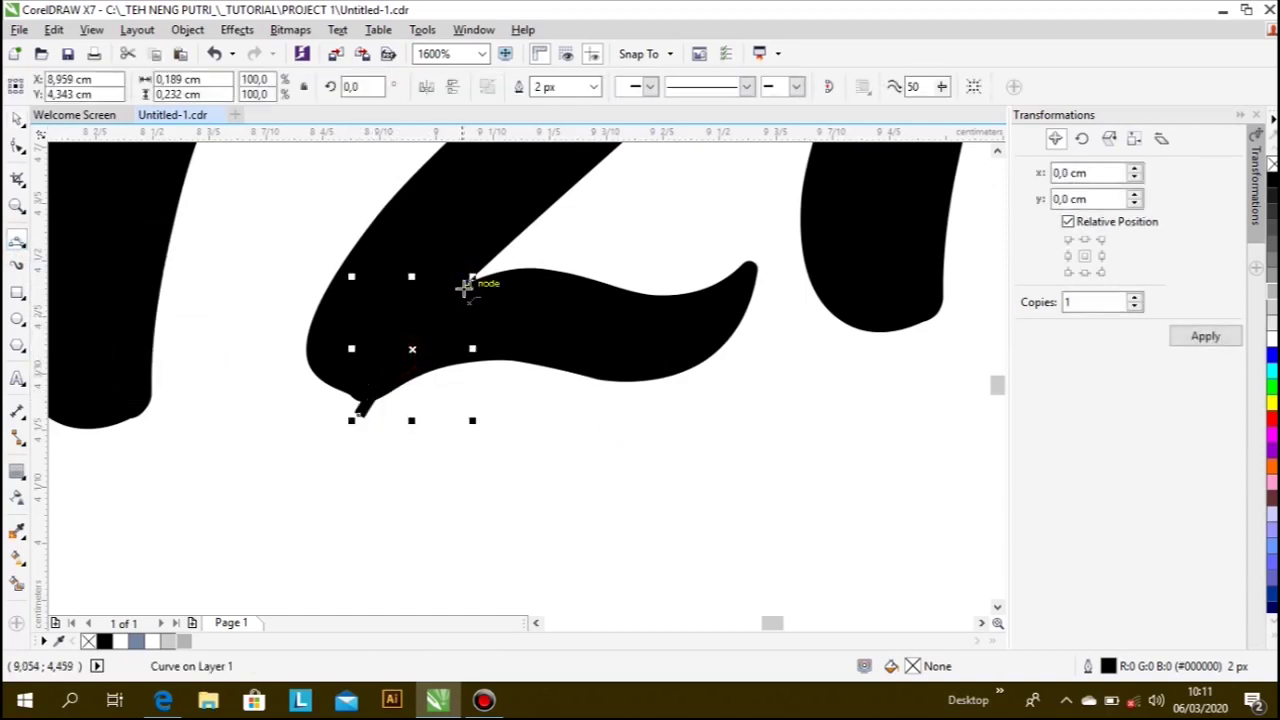
- Draw bowed 3-point curves that close the loop around the z's lower stroke
left_click_drag(466, 283, 735, 245)
left_click(625, 228)
mouse_move(736, 244)
left_mouse_down()
mouse_move(792, 336)
mouse_move(358, 413)
left_mouse_up()
left_click(774, 266)
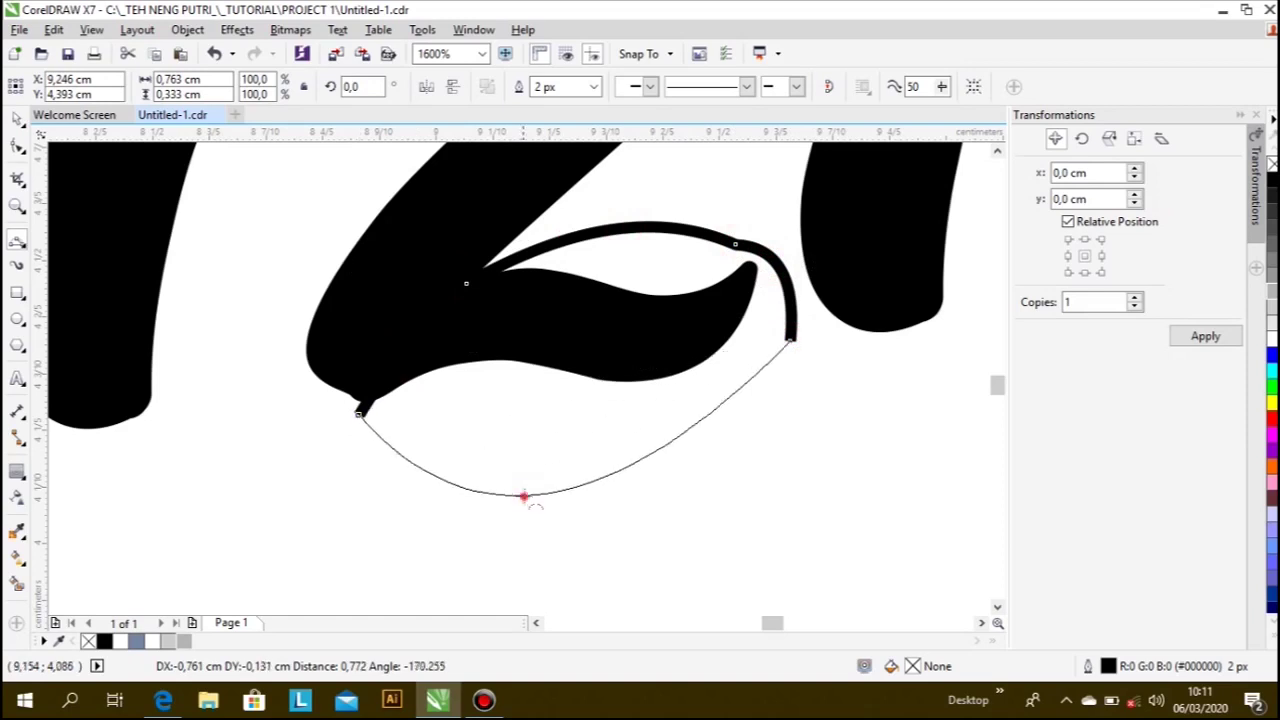
left_click(522, 495)
- Combine the two outline curves into a single curve
left_click(15, 119)
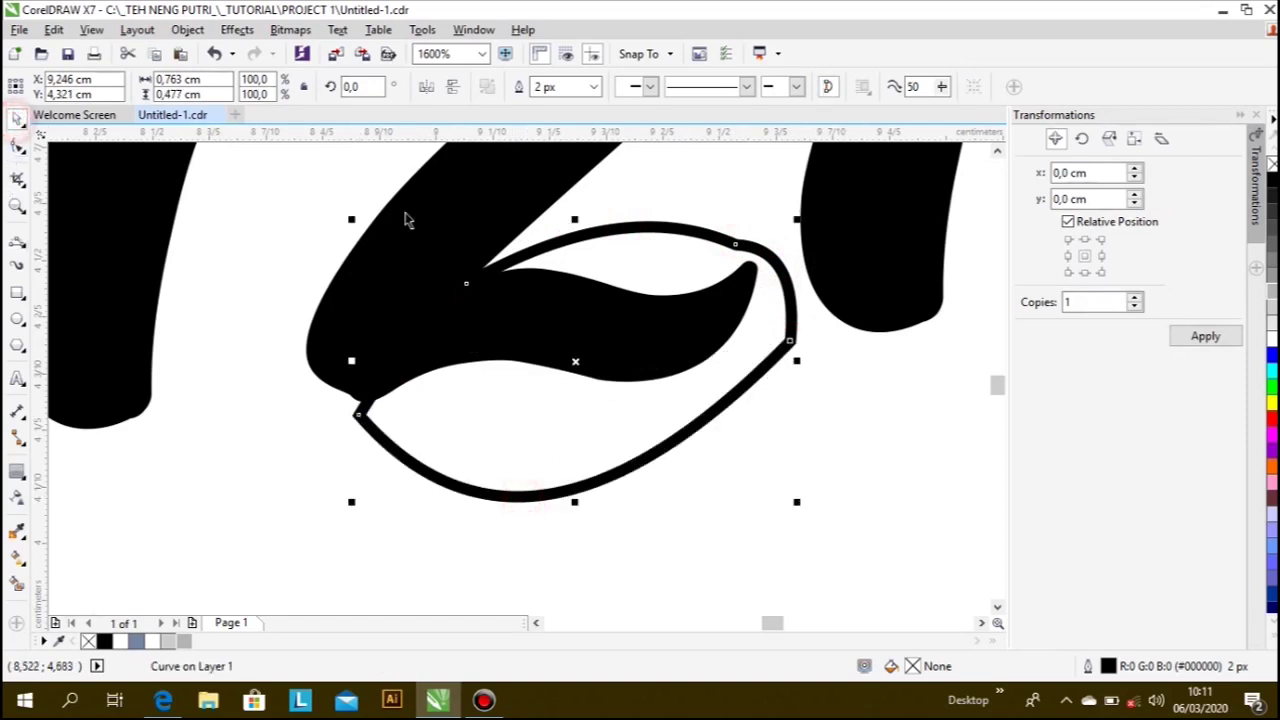
left_click(513, 203, "shift")
left_click(652, 87)
scroll(361, 423, "down", 2)
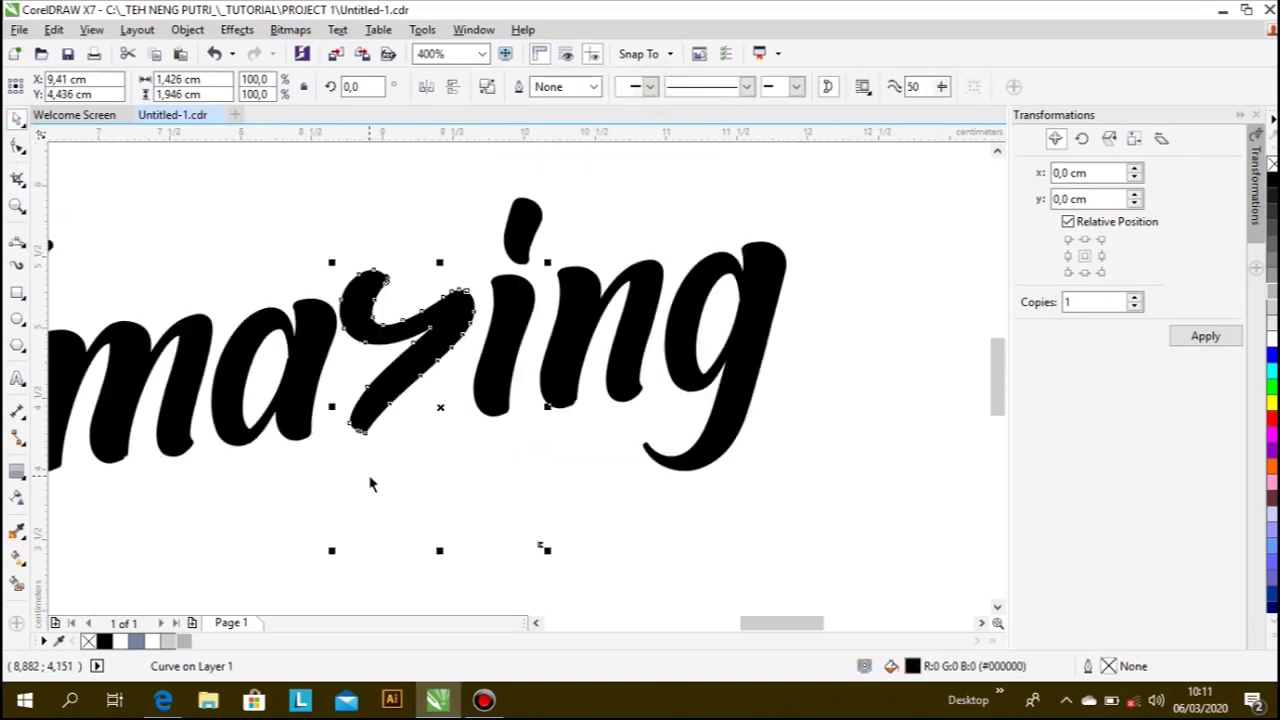
- Delete the stray node from the z shape
left_click(17, 145)
key("Delete")
scroll(389, 565, "up", 1)
- Draw the swash's first Bezier segments from the z's base, hooking down and sweeping right
left_click(17, 244)
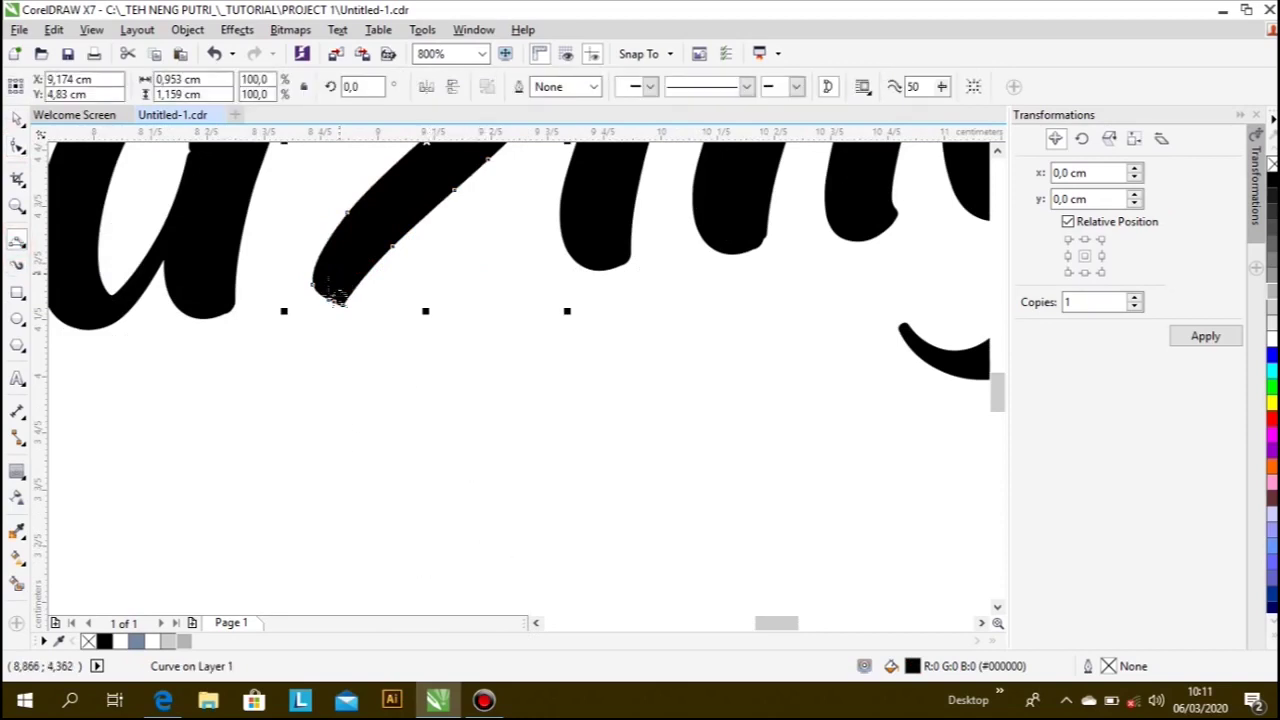
left_click(327, 243)
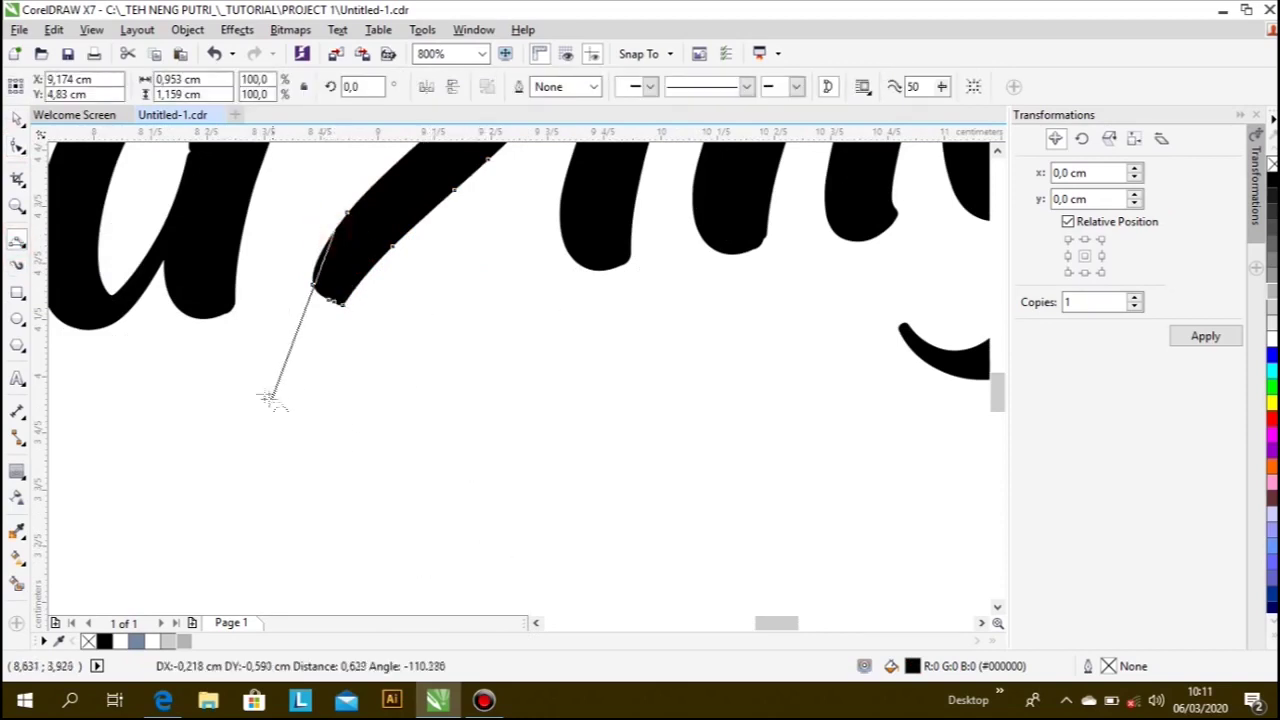
mouse_move(256, 370)
left_mouse_down()
mouse_move(295, 287)
mouse_move(313, 390)
left_mouse_up()
scroll(313, 390, "down", 2)
scroll(313, 395, "up", 1)
scroll(313, 395, "up", 1)
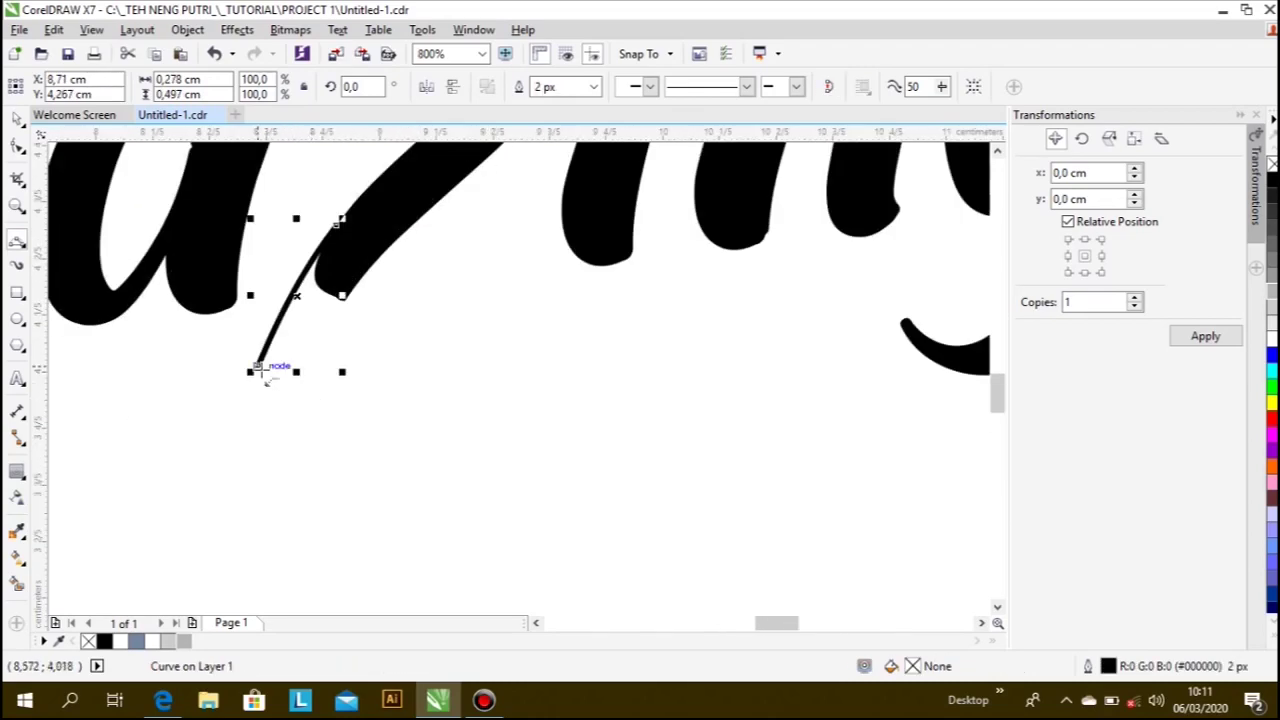
left_click(258, 367)
left_click_drag(298, 422, 265, 400)
scroll(316, 434, "down", 1)
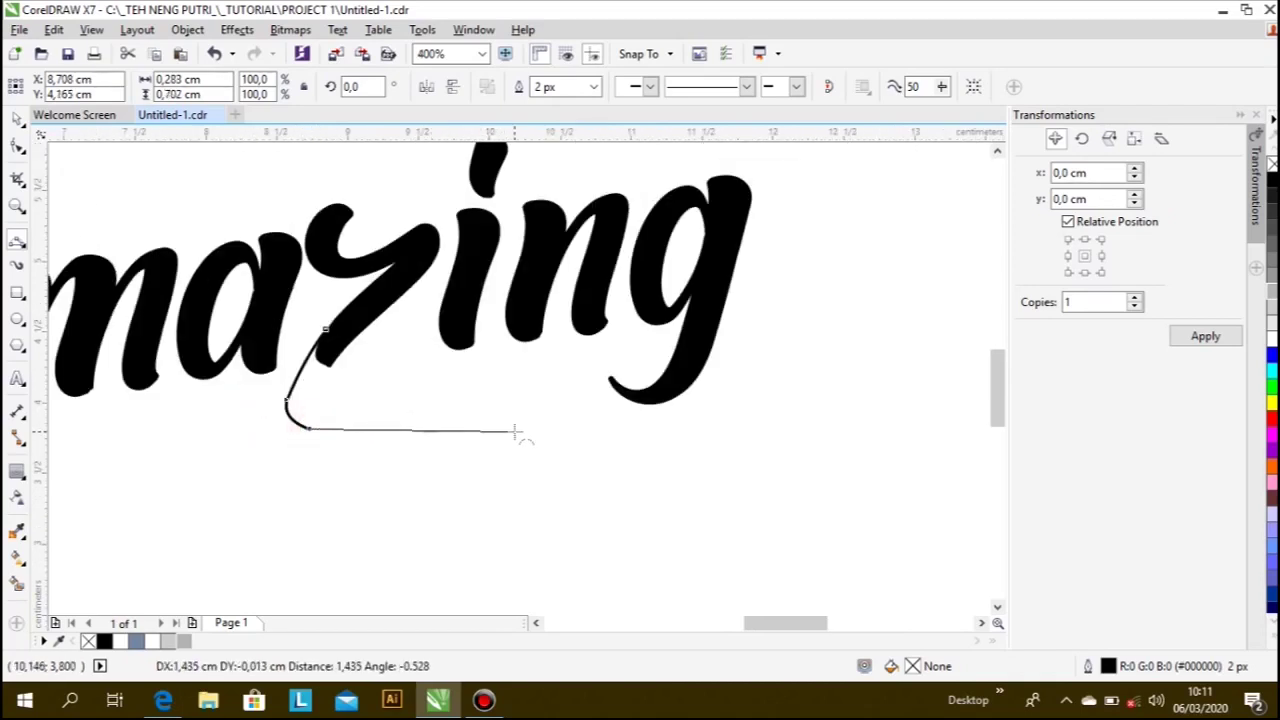
left_click_drag(522, 435, 420, 408)
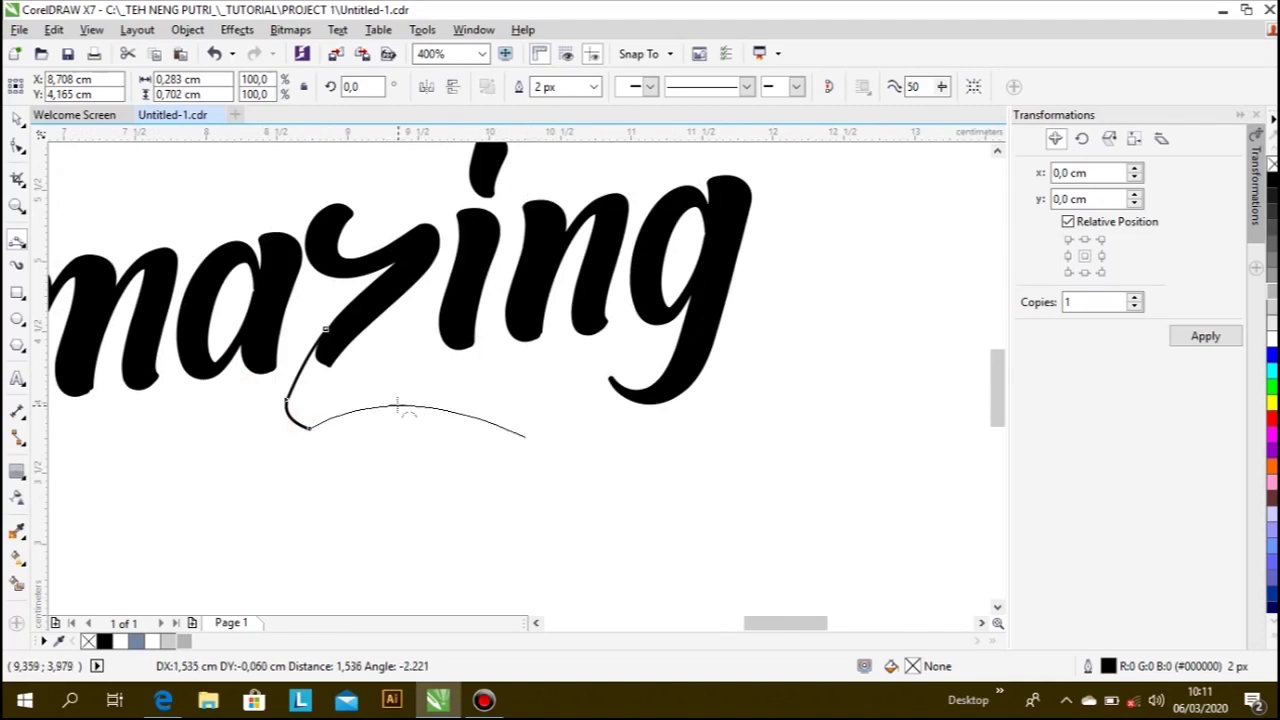
key("space")
- Extend the swash down toward the g and bring its upper edge back toward the z
left_click(527, 437)
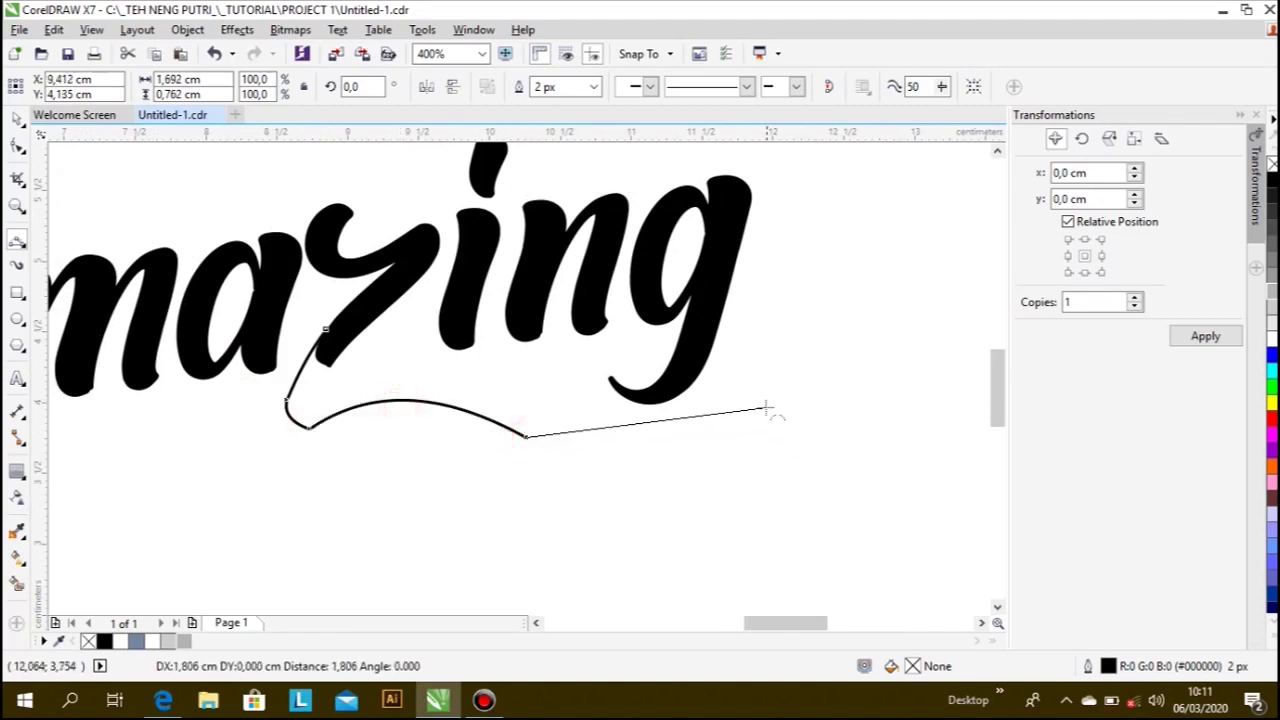
left_click_drag(763, 376, 707, 477)
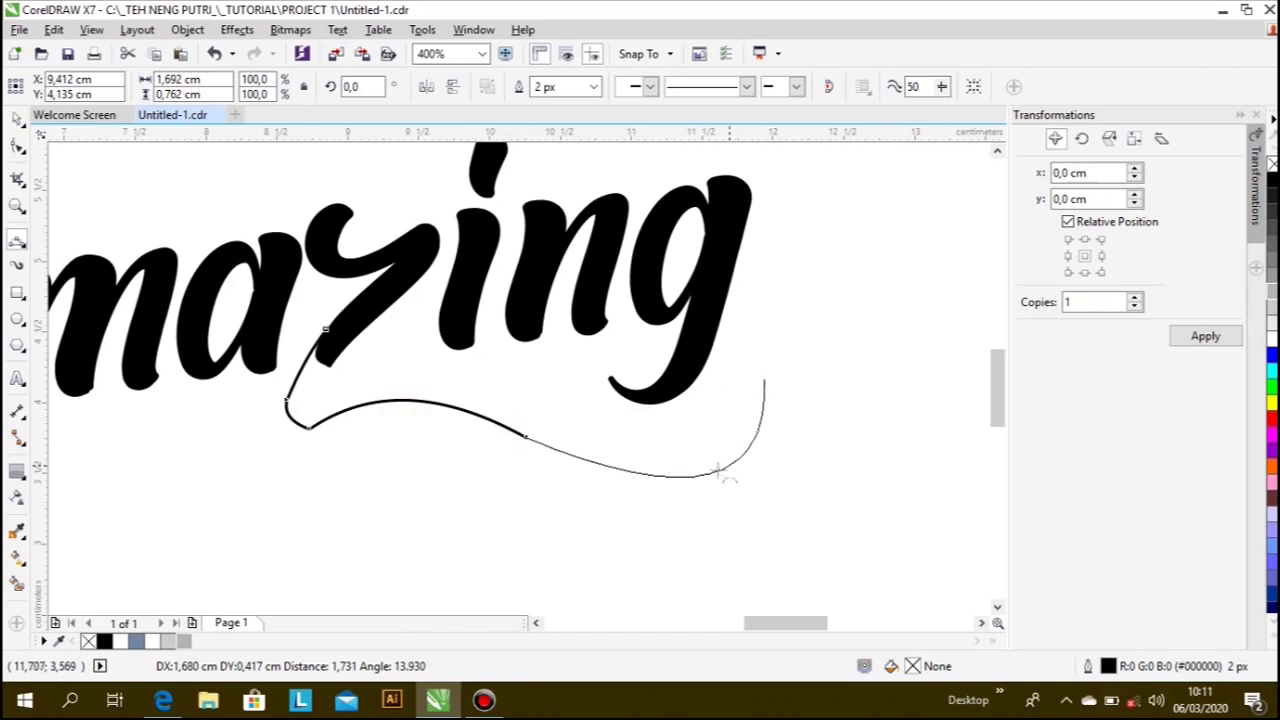
left_click_drag(707, 477, 700, 471)
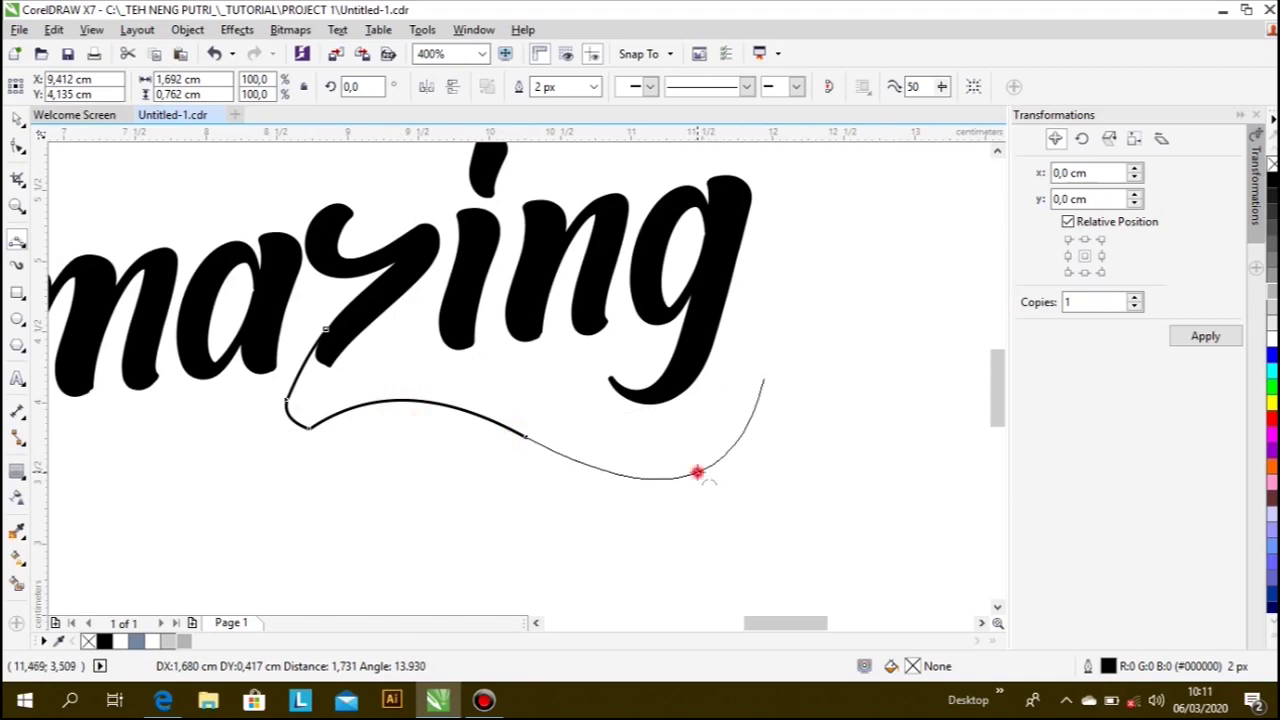
key("space")
left_click(763, 378)
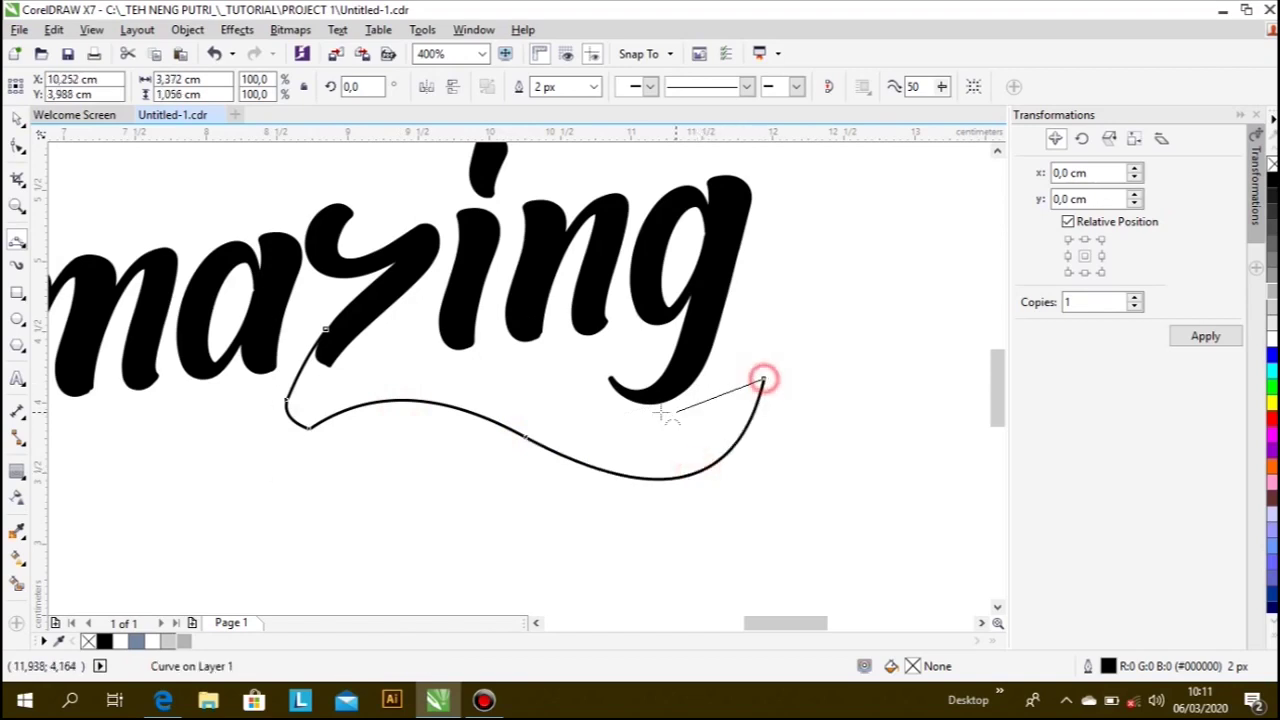
left_click_drag(609, 426, 675, 435)
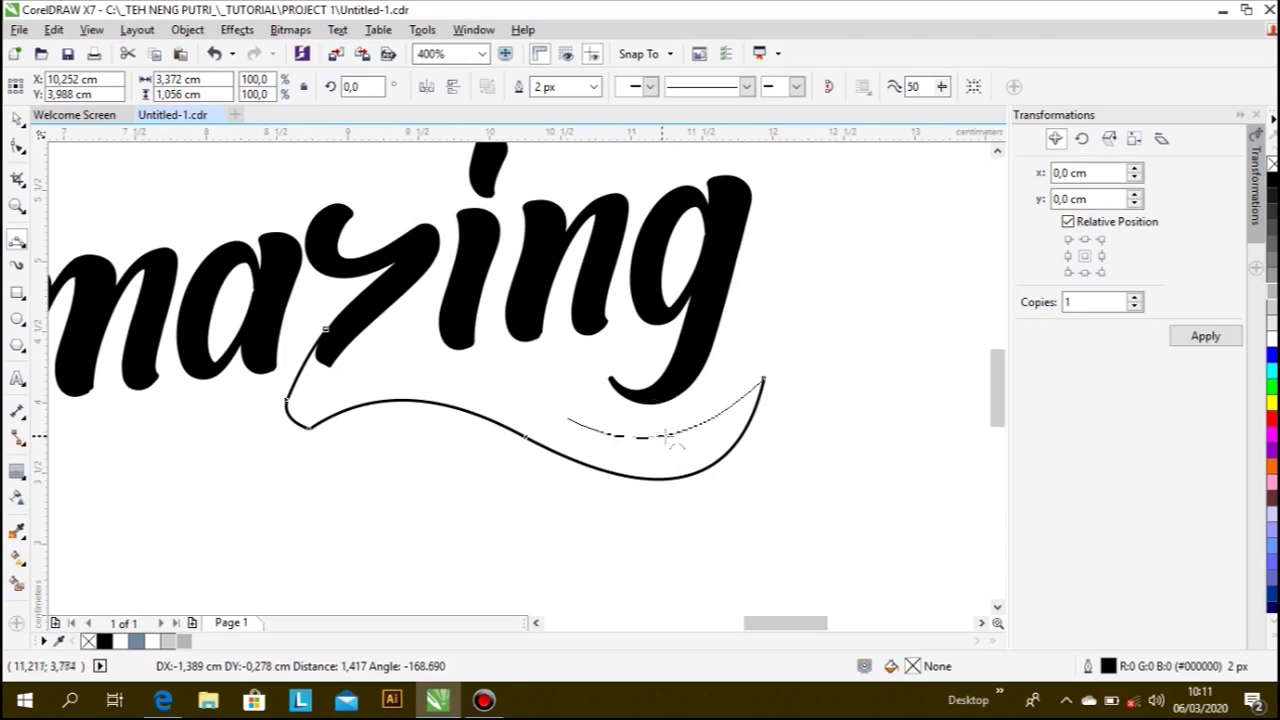
key("space")
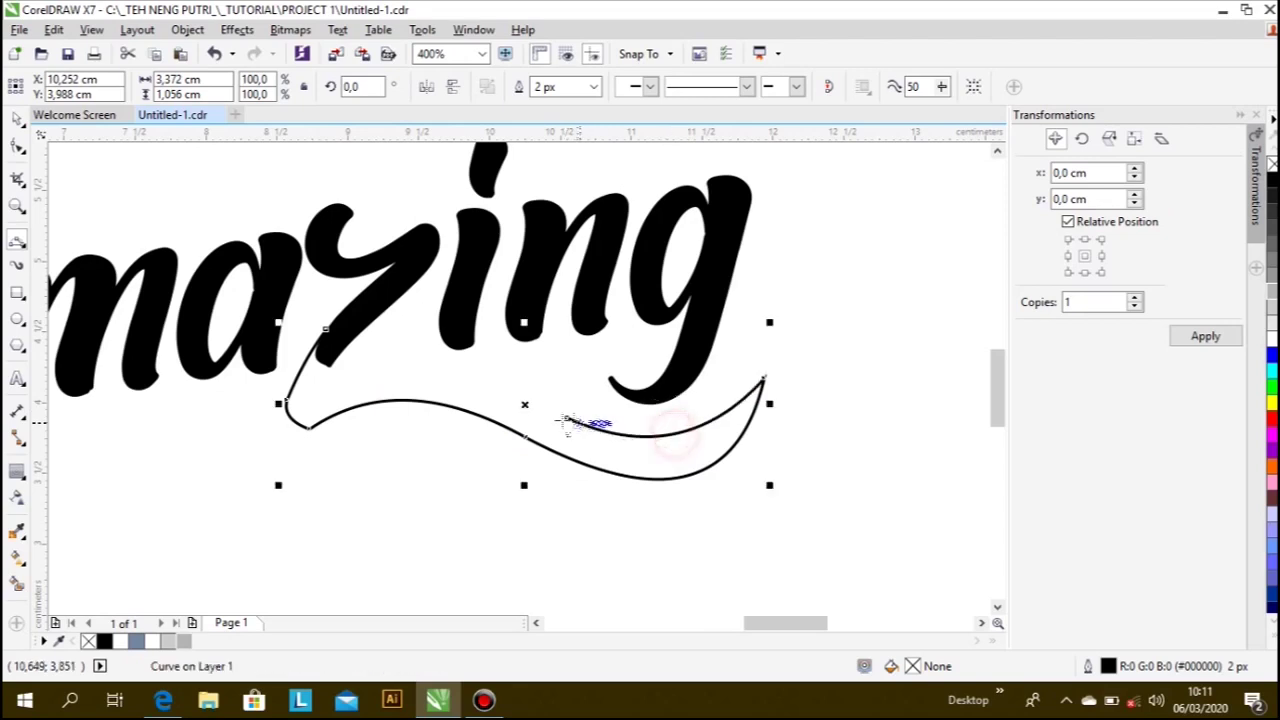
left_click(566, 416)
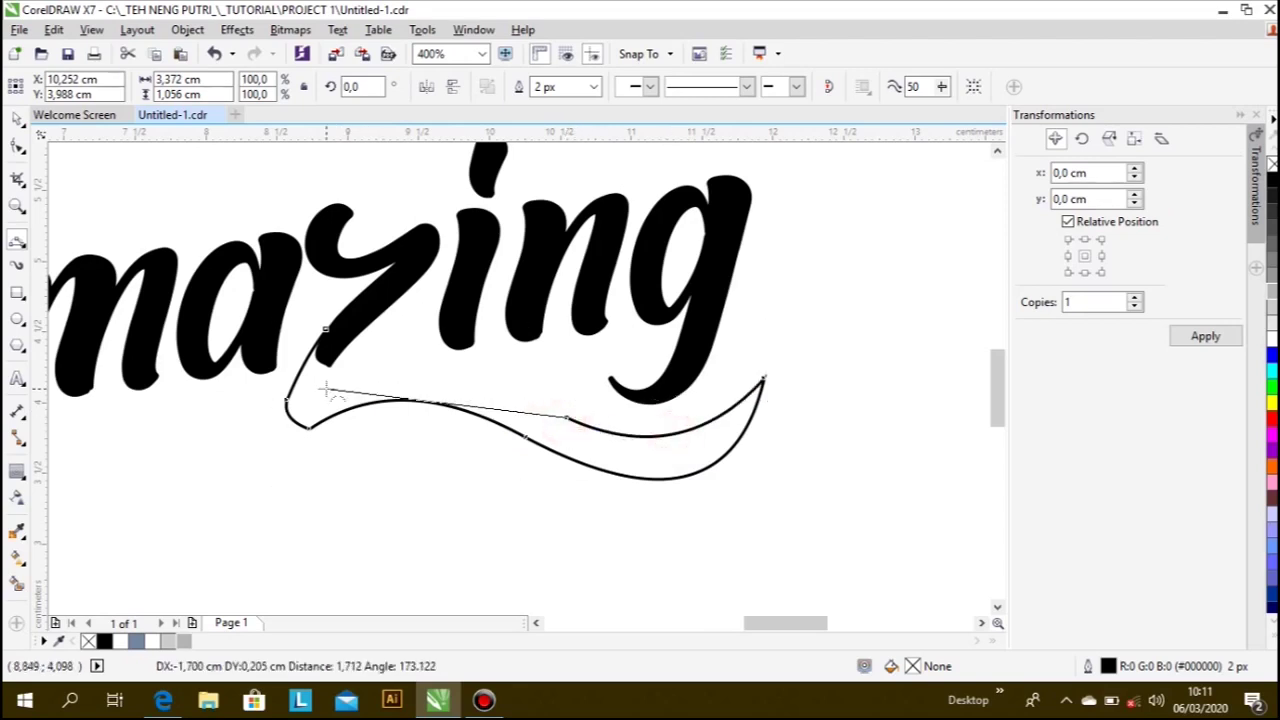
left_click_drag(318, 397, 430, 377)
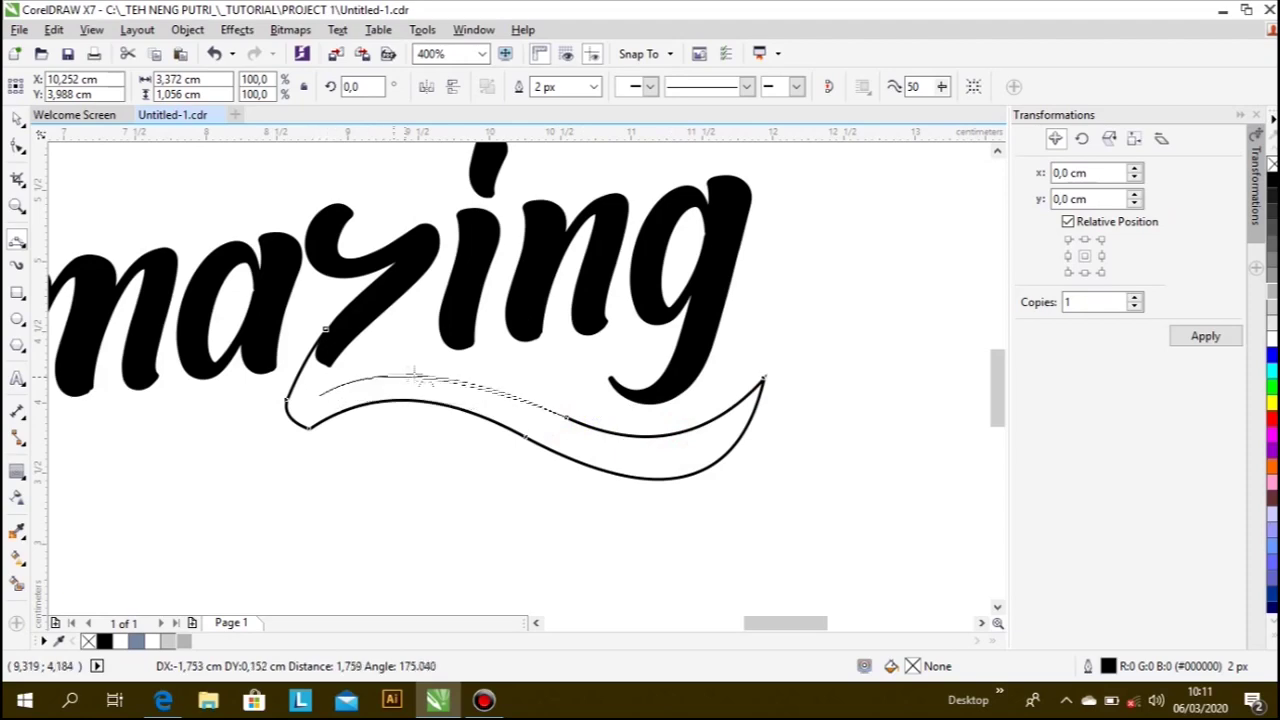
- Curve the outline up to the z's edge and close the swash shape
scroll(430, 377, "down", 2)
scroll(338, 422, "up", 2)
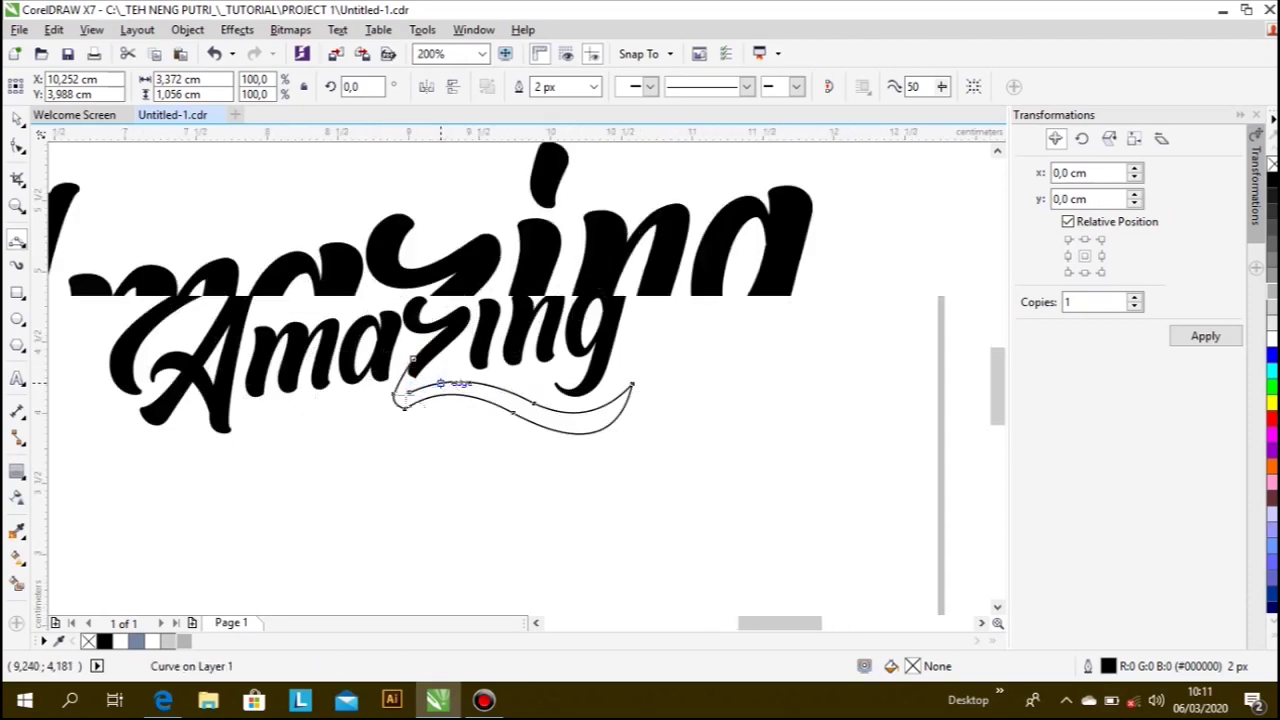
scroll(338, 422, "up", 2)
left_click(338, 422)
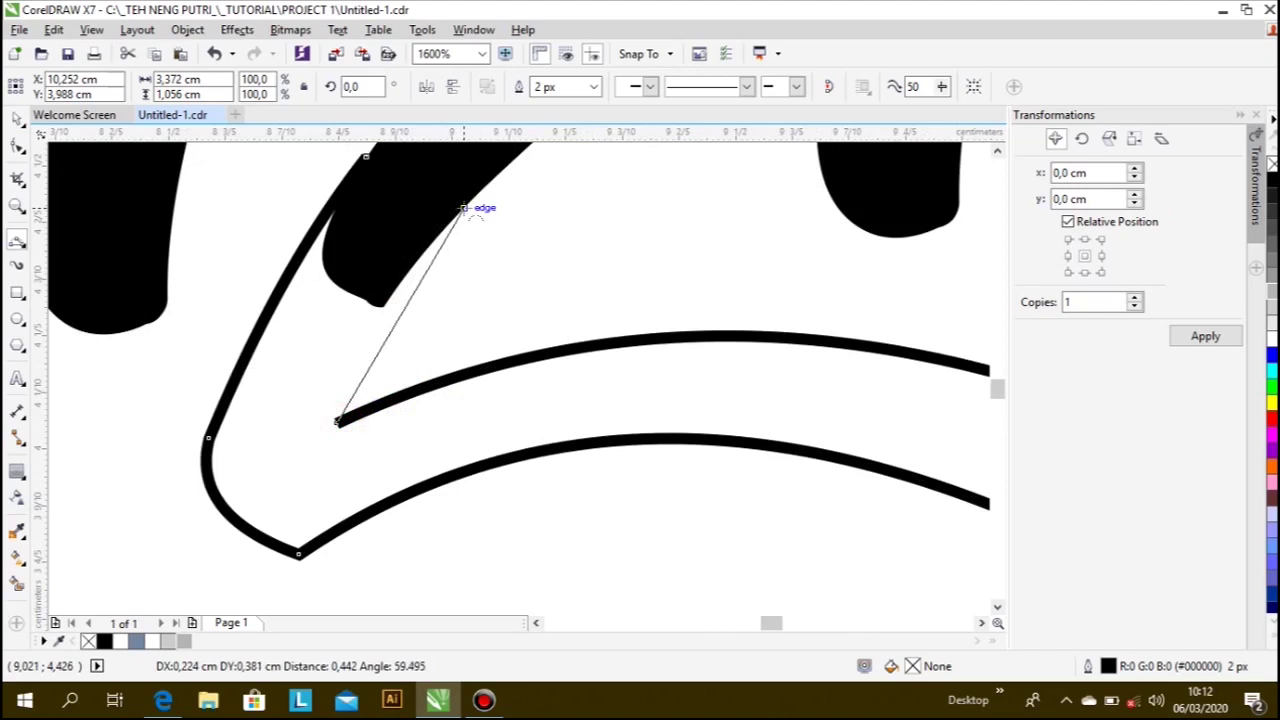
left_click_drag(463, 208, 380, 324)
left_click(367, 155)
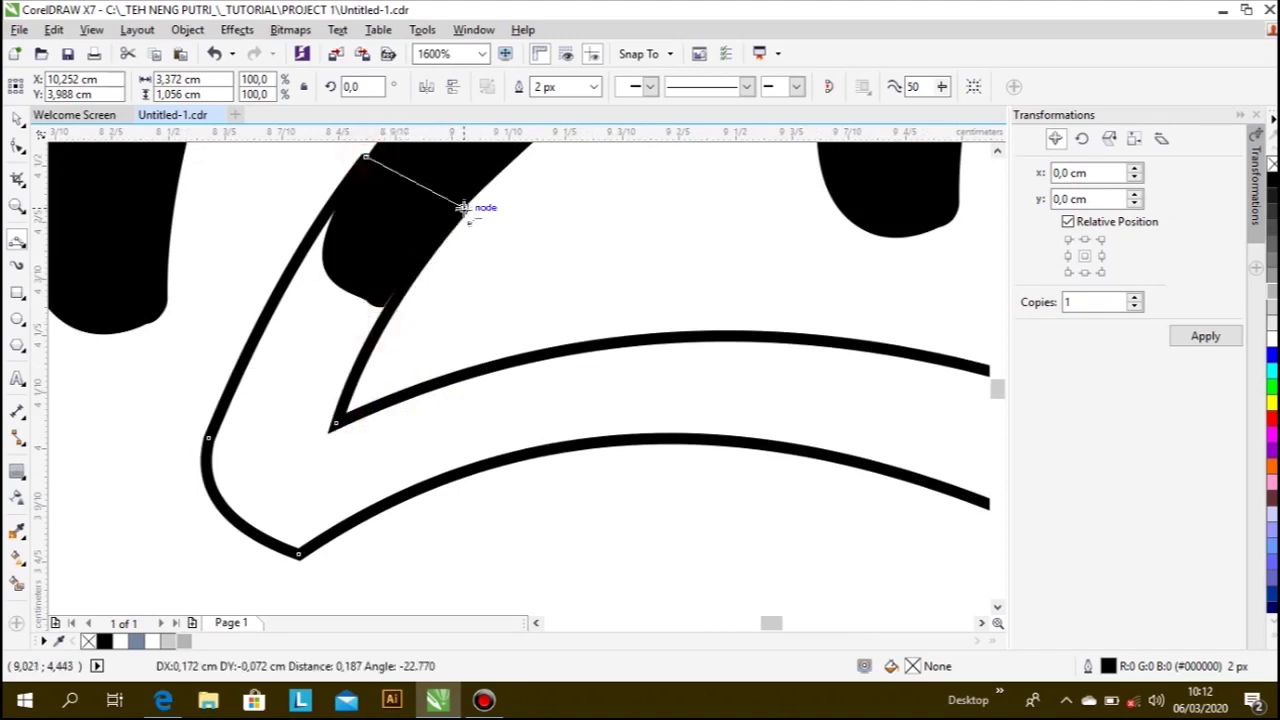
left_click(464, 207)
- Fill the swash solid black and remove its outline
left_click(1271, 185)
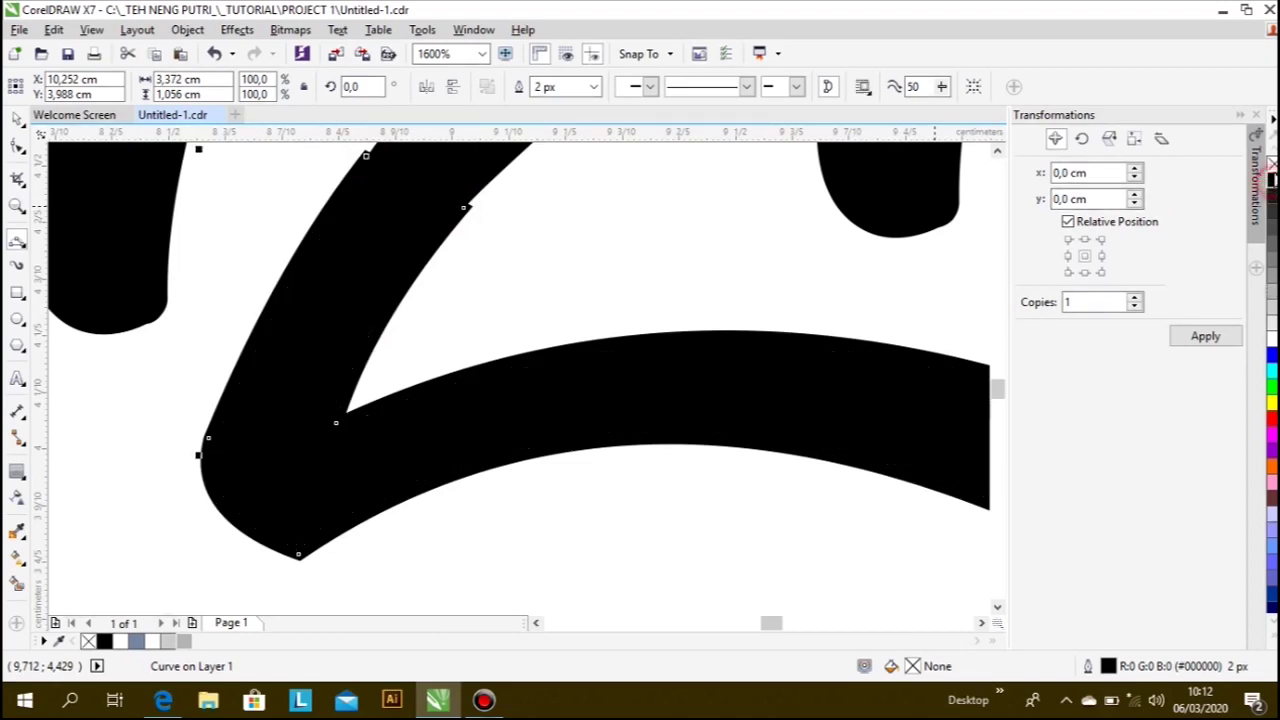
right_click(1271, 164)
scroll(252, 390, "down", 1)
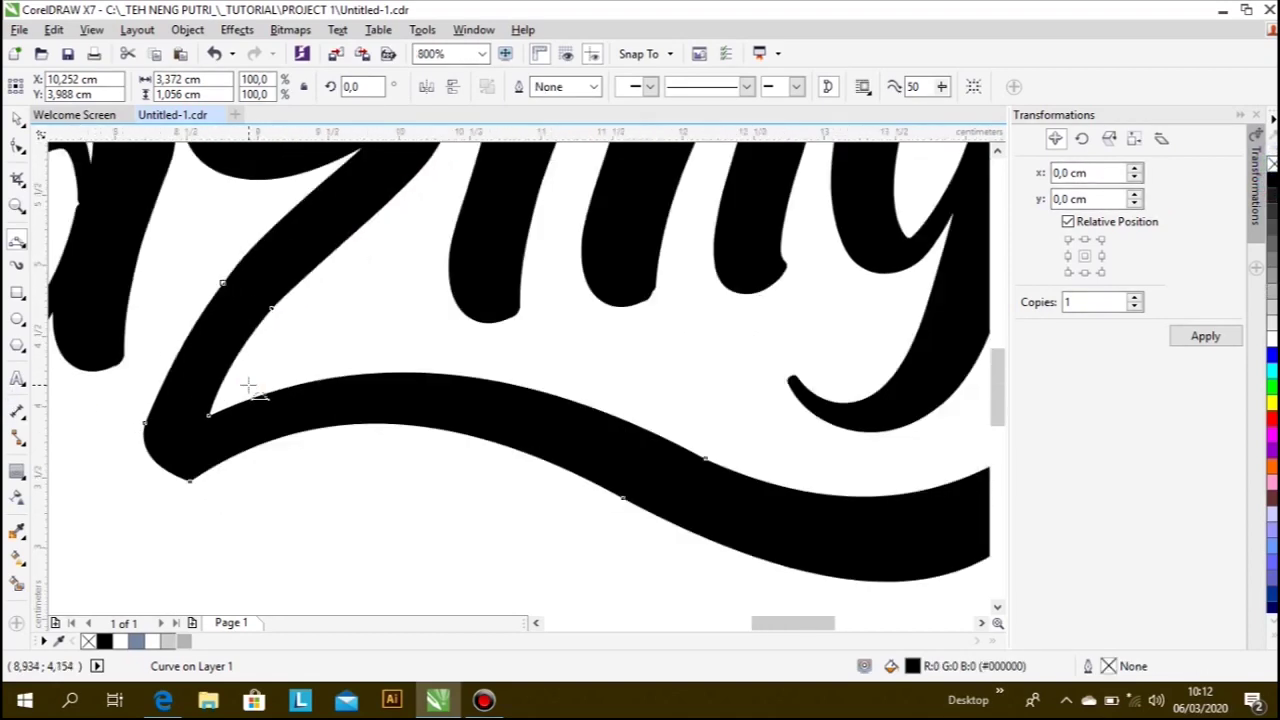
scroll(251, 385, "down", 1)
scroll(514, 448, "up", 1)
scroll(157, 280, "down", 1)
left_click(17, 146)
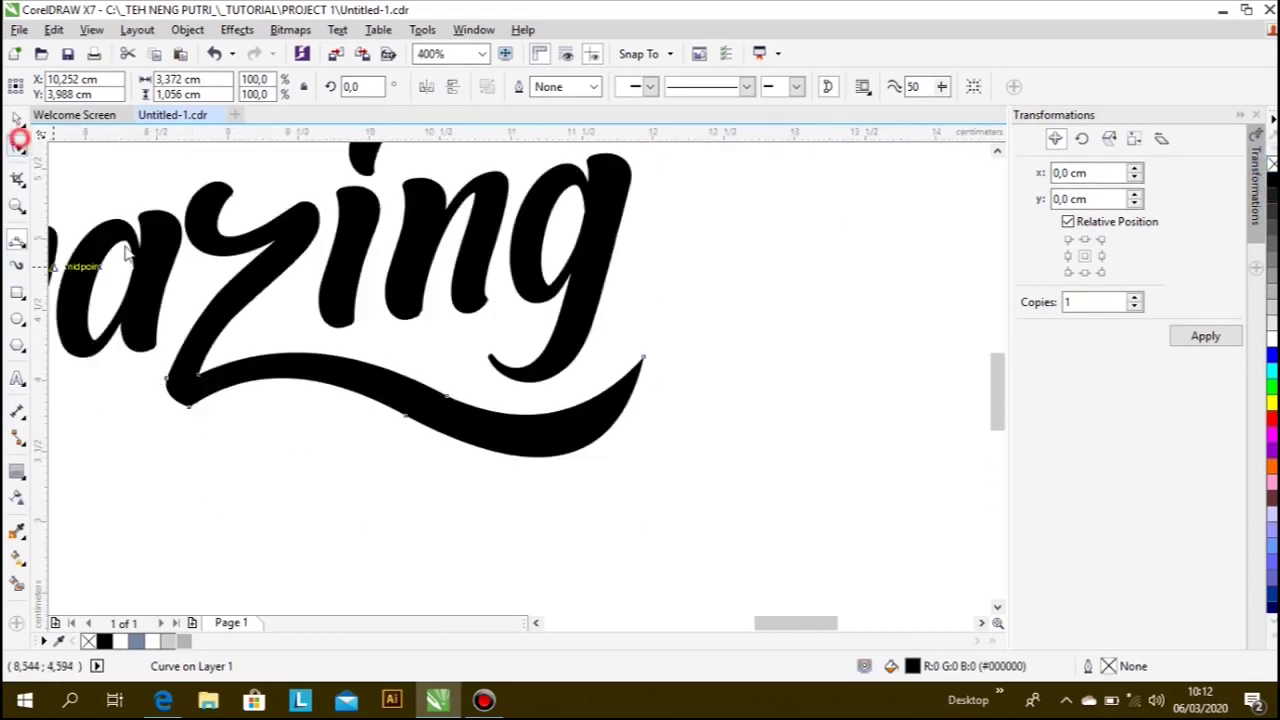
- Delete two unneeded nodes from the swash's lower edge
scroll(436, 416, "up", 1)
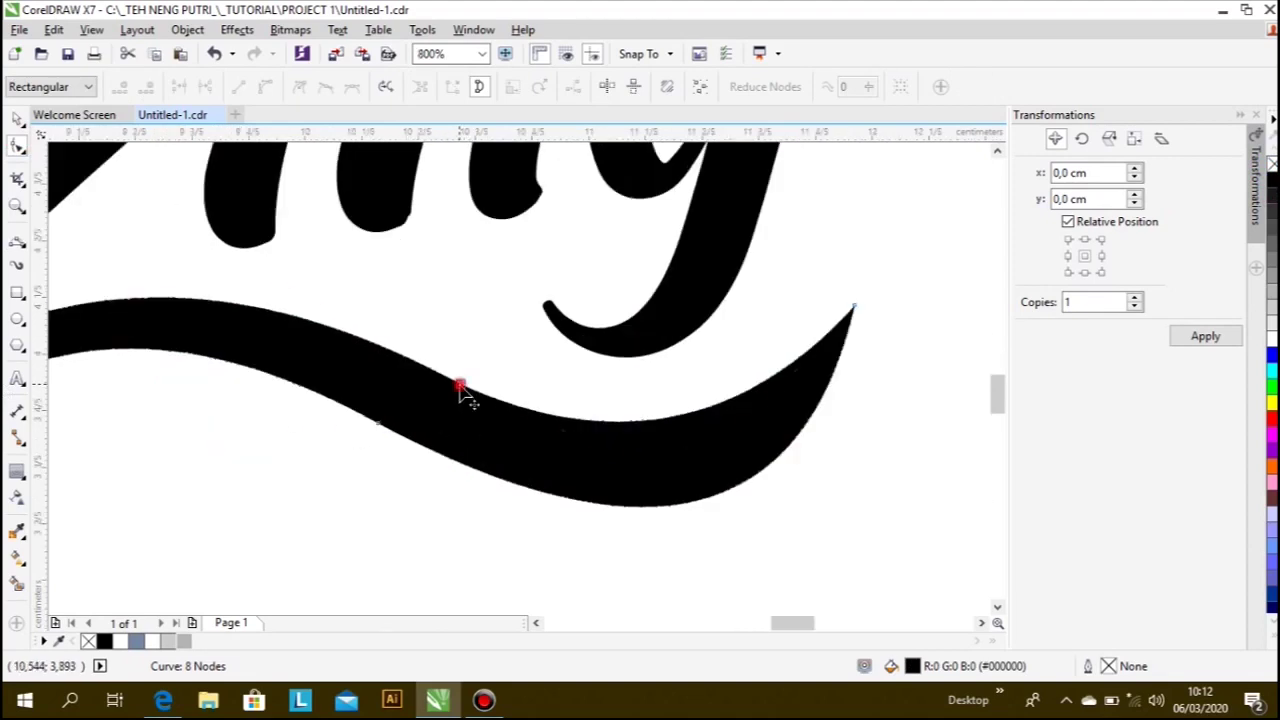
key("Delete")
left_click(380, 424)
key("Delete")
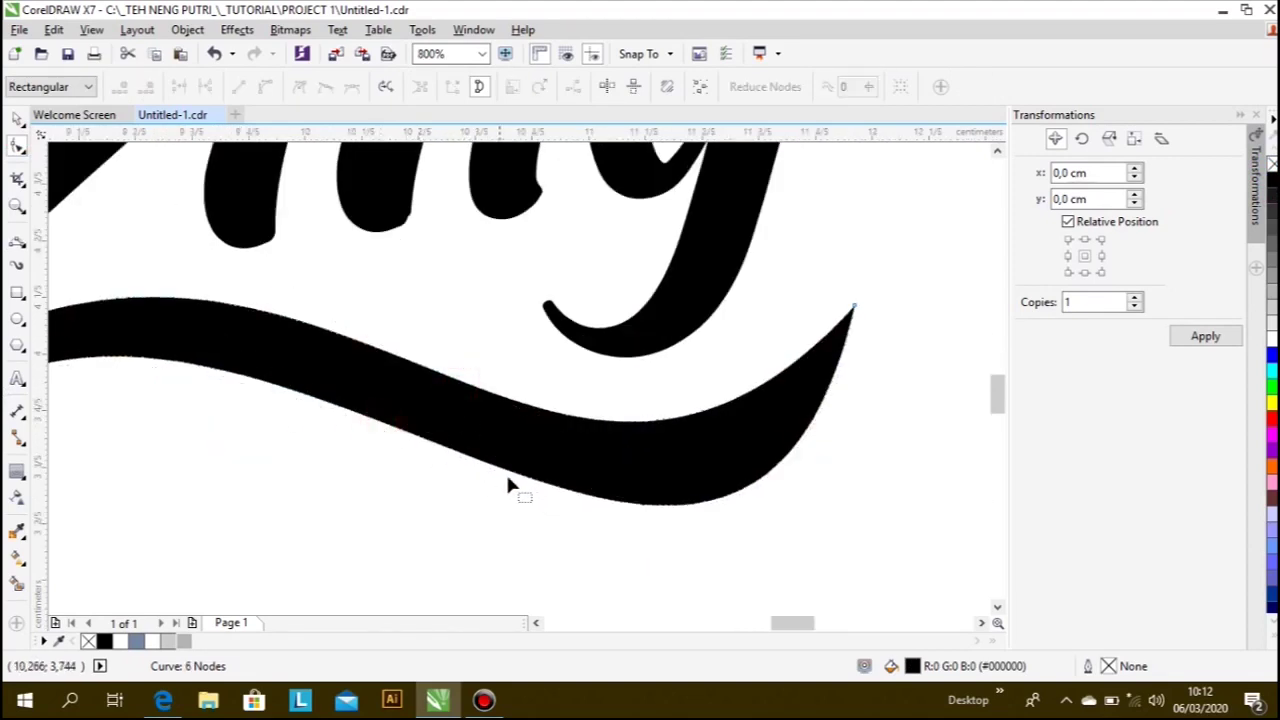
scroll(507, 485, "down", 1)
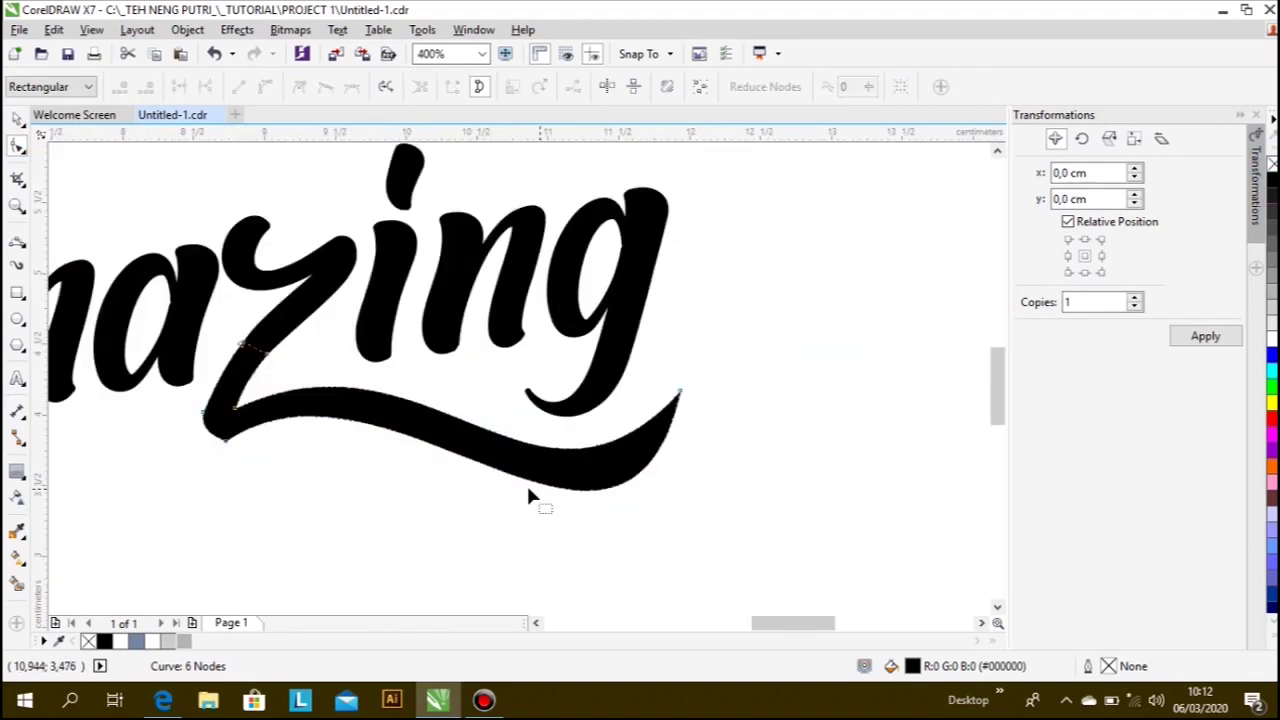
- Pull the left-end node's handles to smooth the swash's upper edge near the z
left_click(234, 410)
left_click_drag(430, 321, 450, 305)
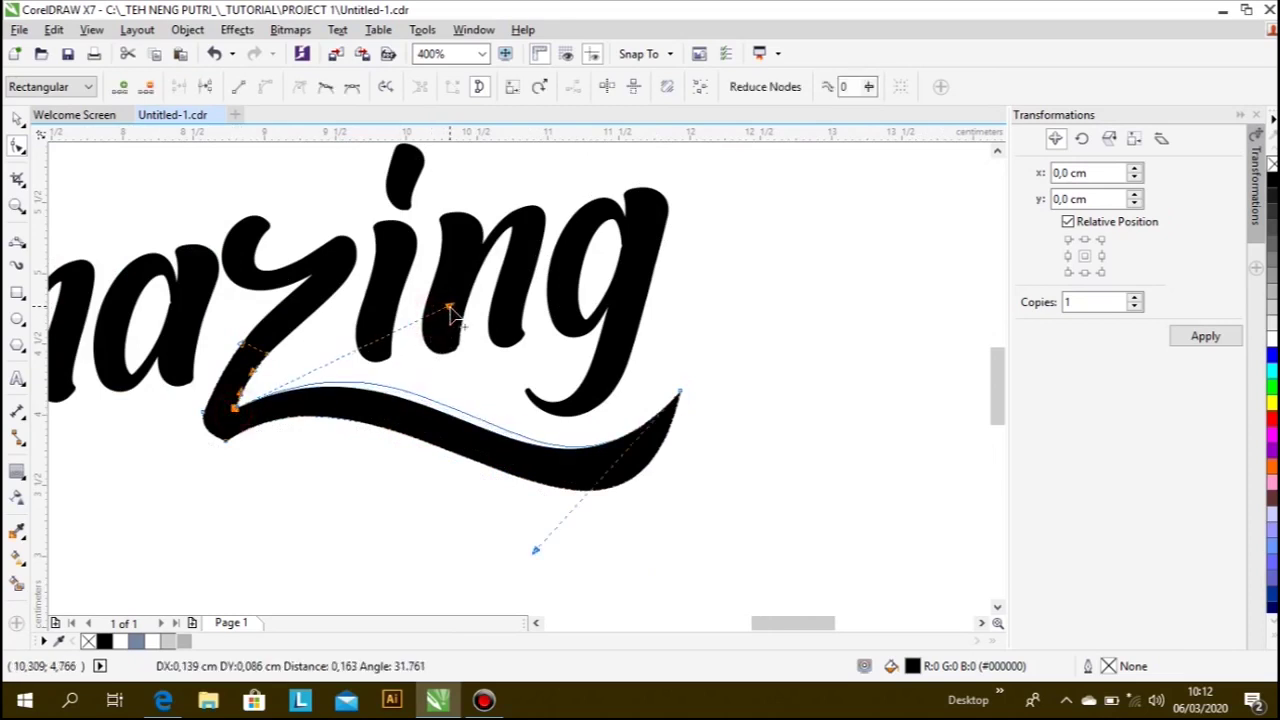
left_click(224, 450)
mouse_move(218, 430)
left_mouse_down()
mouse_move(378, 350)
mouse_move(406, 309)
left_mouse_up()
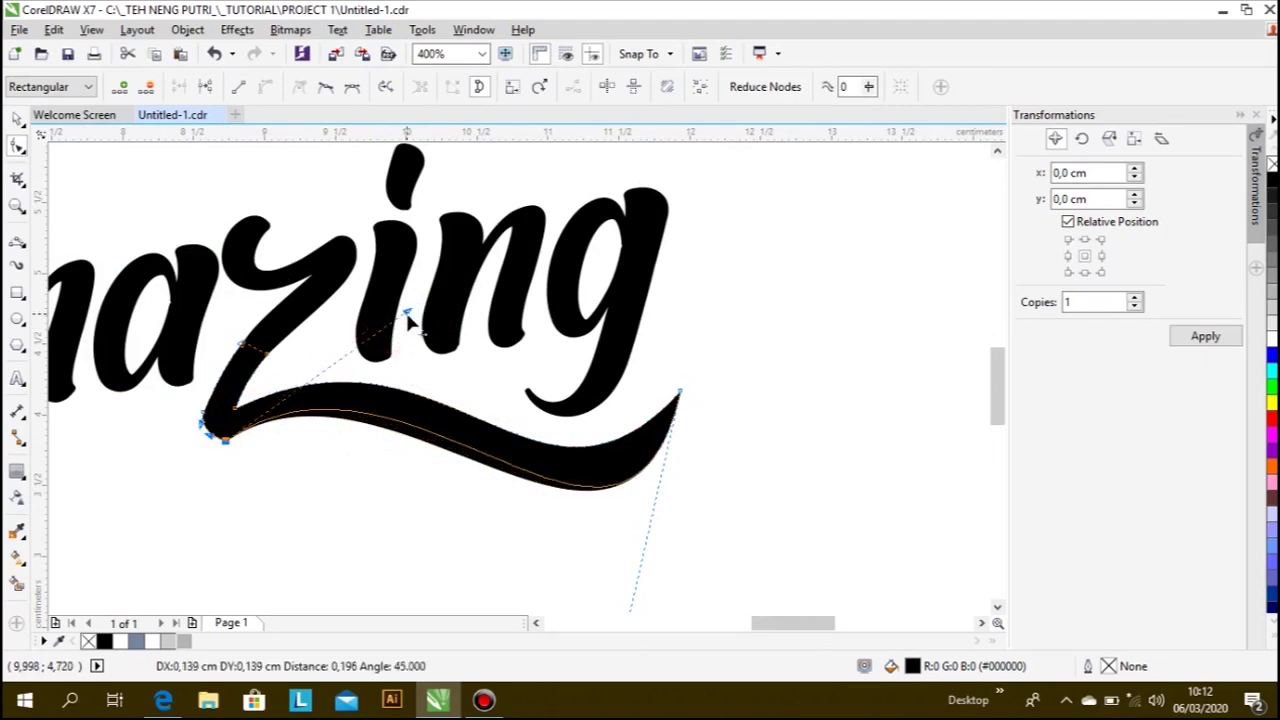
scroll(586, 443, "down", 1)
scroll(618, 532, "up", 1)
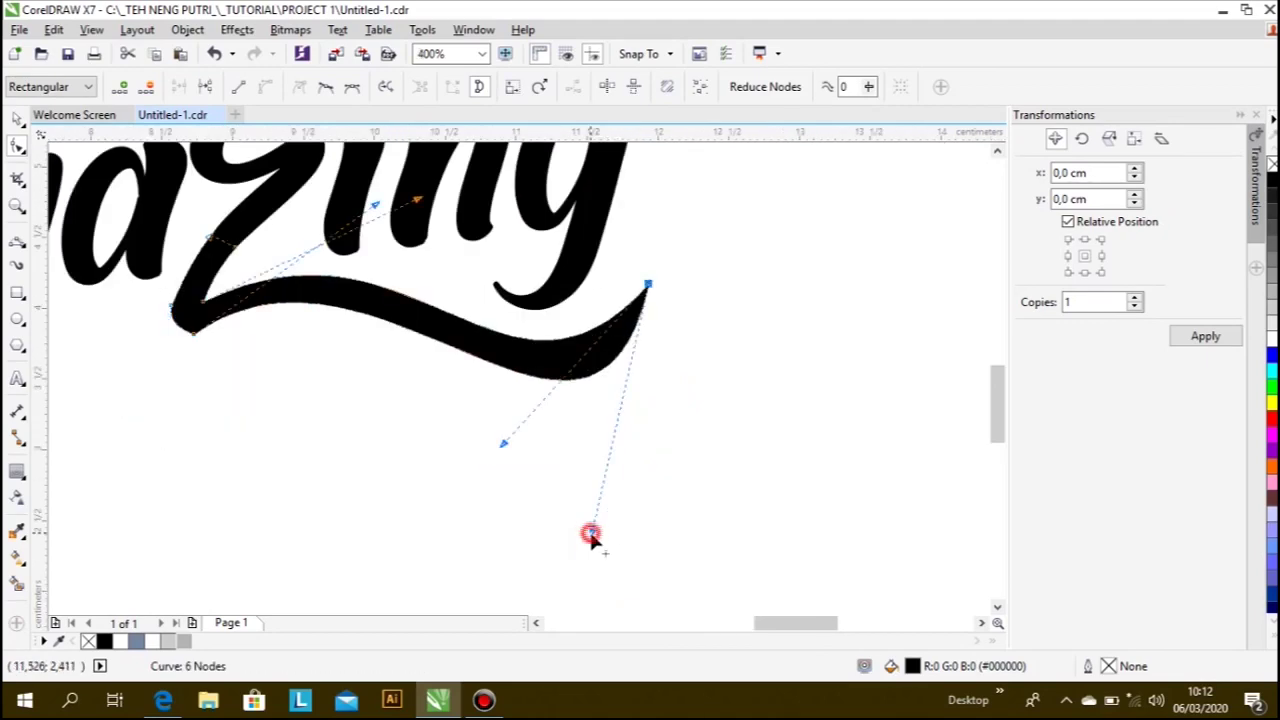
- Reshape the swash's tail curve below the g and deselect it
left_click_drag(591, 531, 567, 552)
scroll(588, 534, "down", 1)
scroll(560, 460, "up", 1)
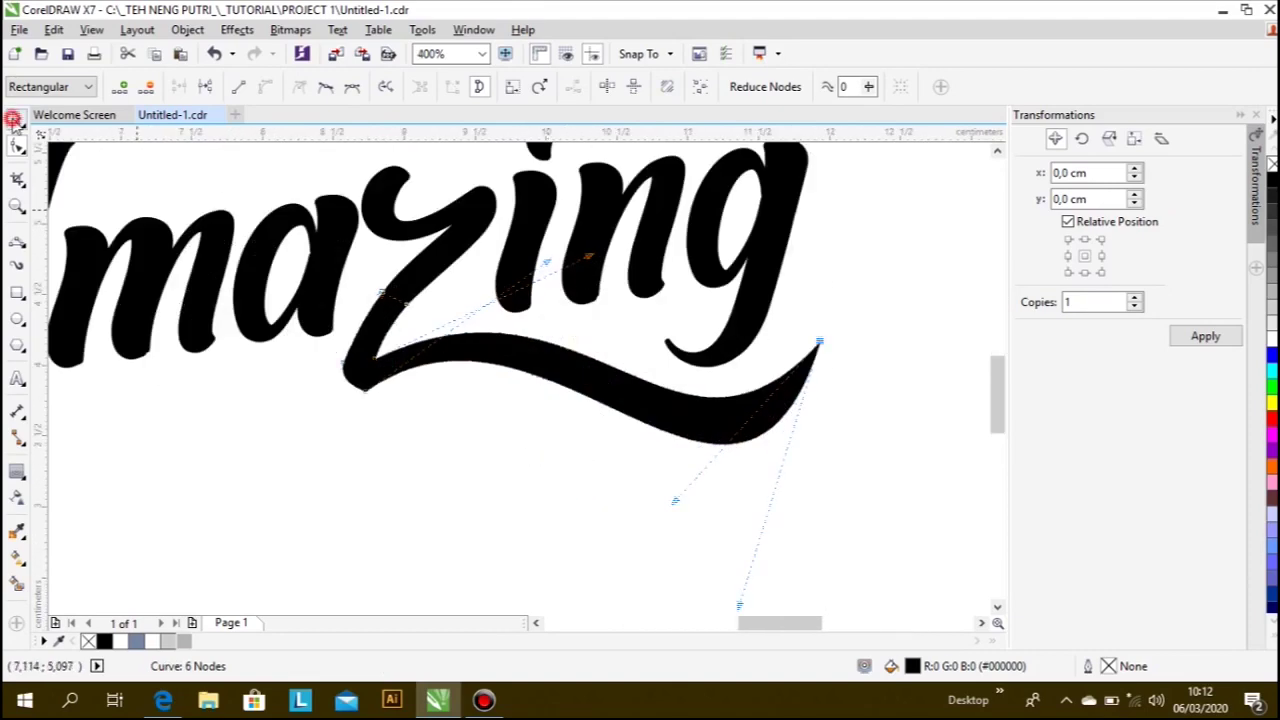
key("space")
scroll(600, 486, "down", 1)
left_click(600, 482)
scroll(549, 391, "up", 1)
scroll(548, 395, "down", 1)
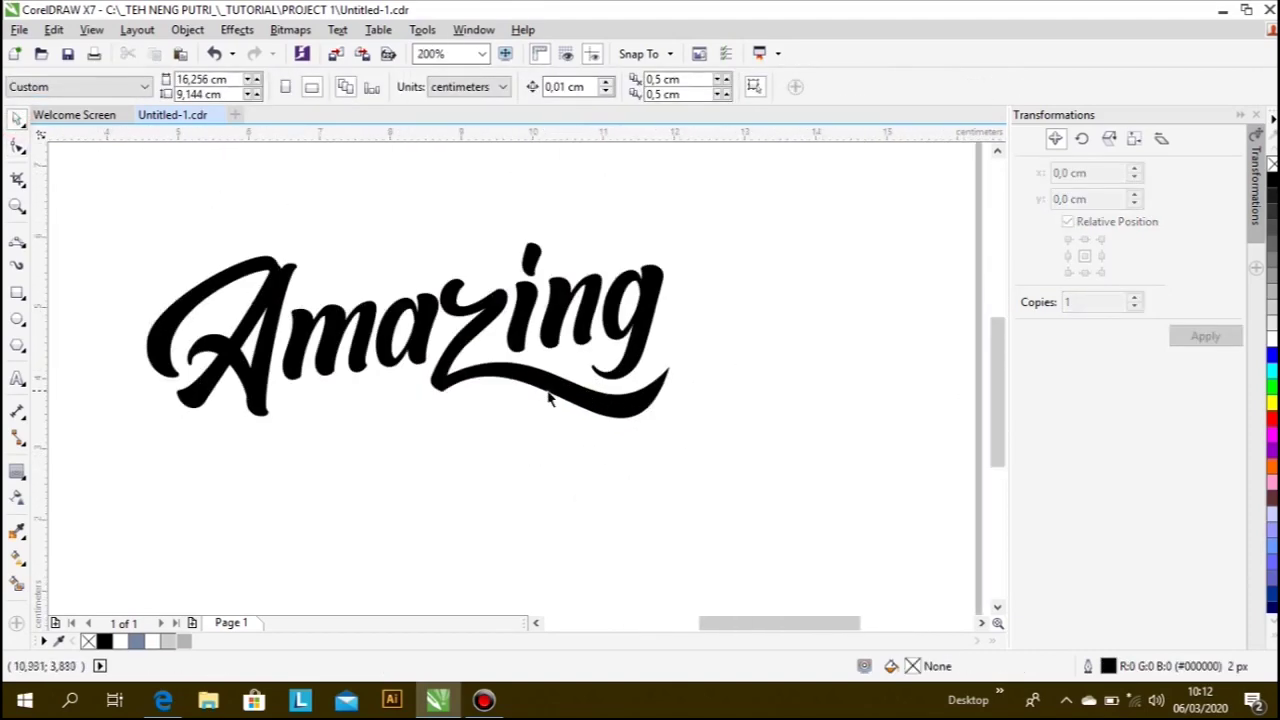
- Weld the swash and the lettering into one shape
left_click(512, 380)
scroll(505, 380, "up", 2)
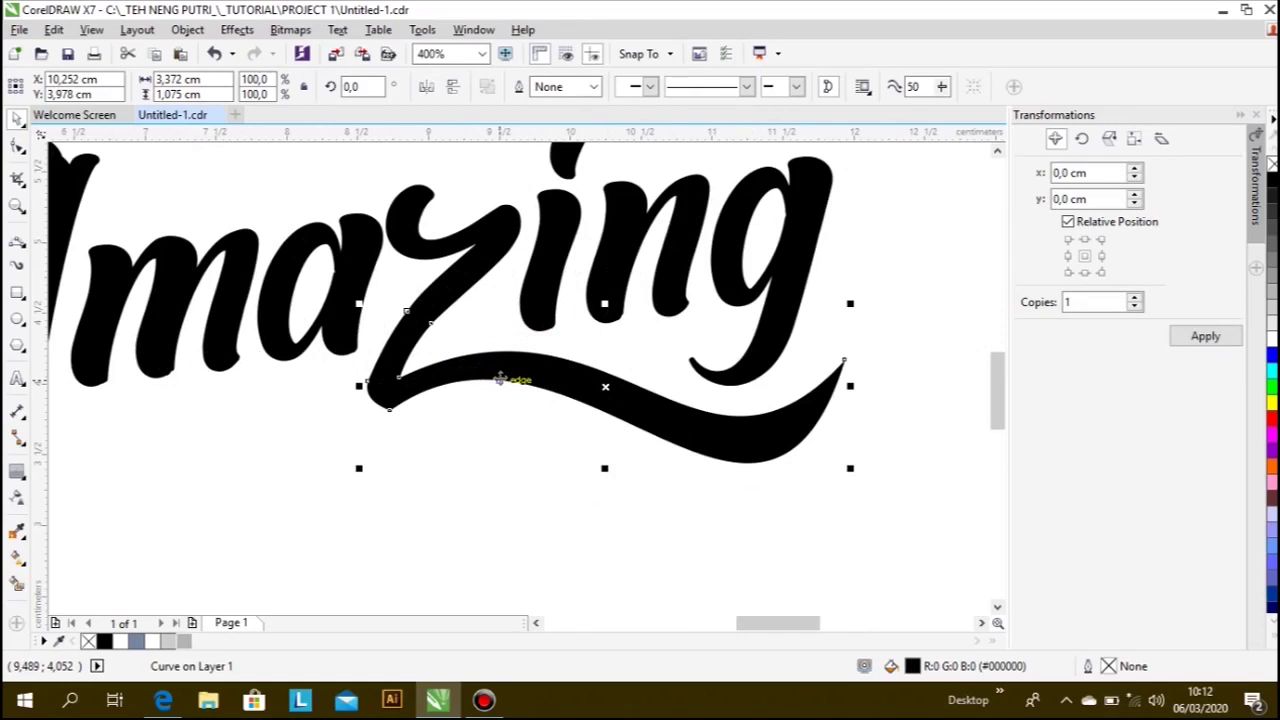
left_click(457, 271, "shift")
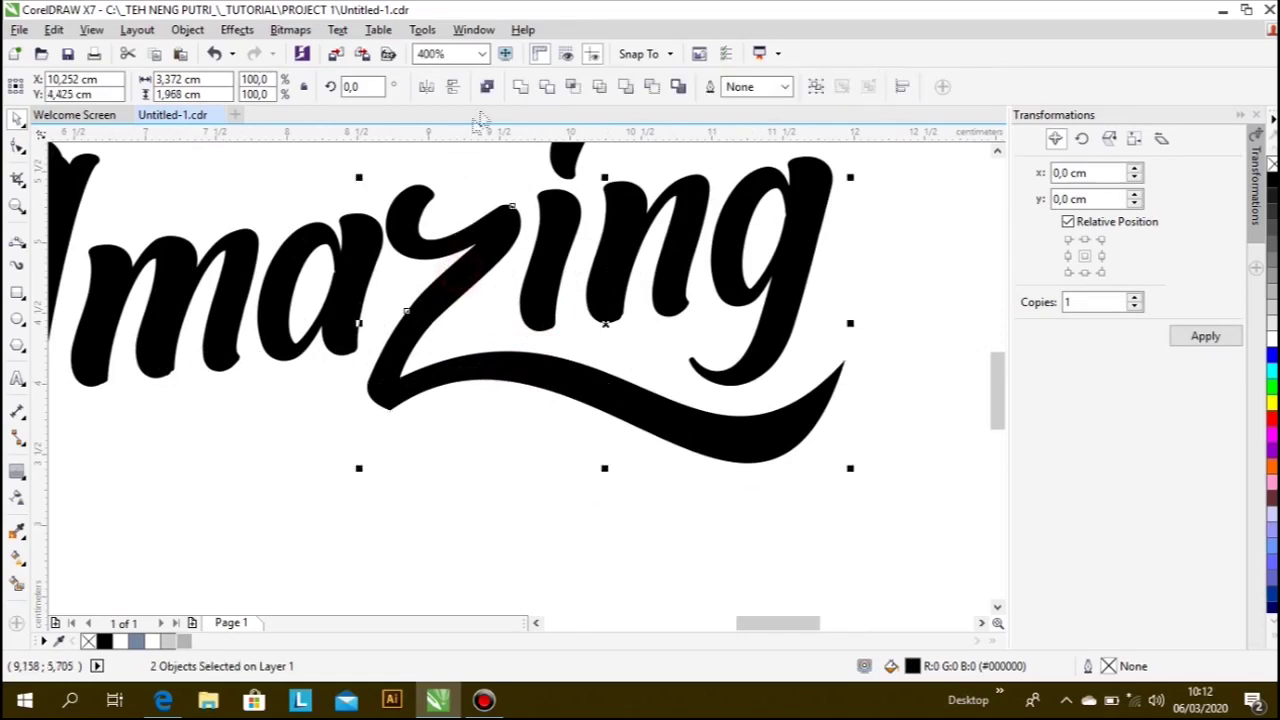
left_click(522, 90)
left_click(449, 480)
scroll(423, 349, "up", 2)
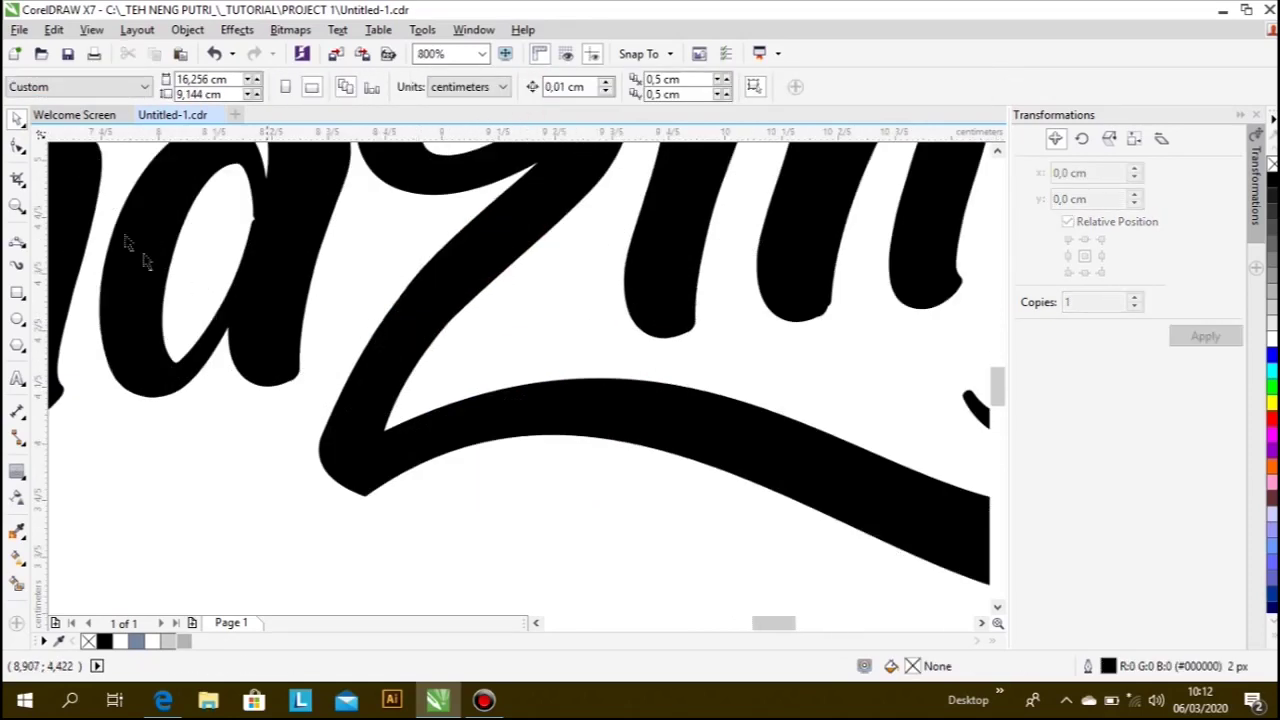
- Delete the extra nodes on the z stroke, reducing the shape from 37 to 32 nodes
left_click(17, 147)
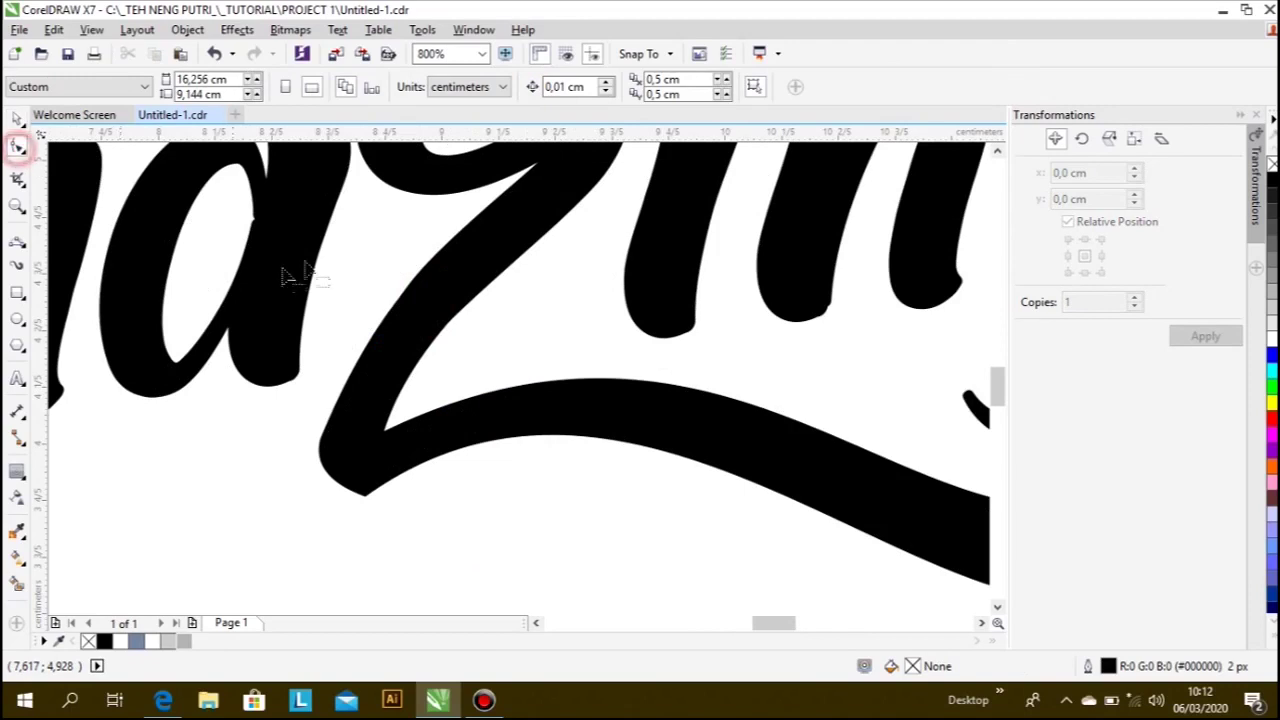
left_click(420, 286)
left_click_drag(358, 253, 420, 333)
key("Delete")
left_click_drag(498, 290, 426, 349)
key("Delete")
scroll(407, 372, "down", 2)
scroll(407, 372, "down", 2)
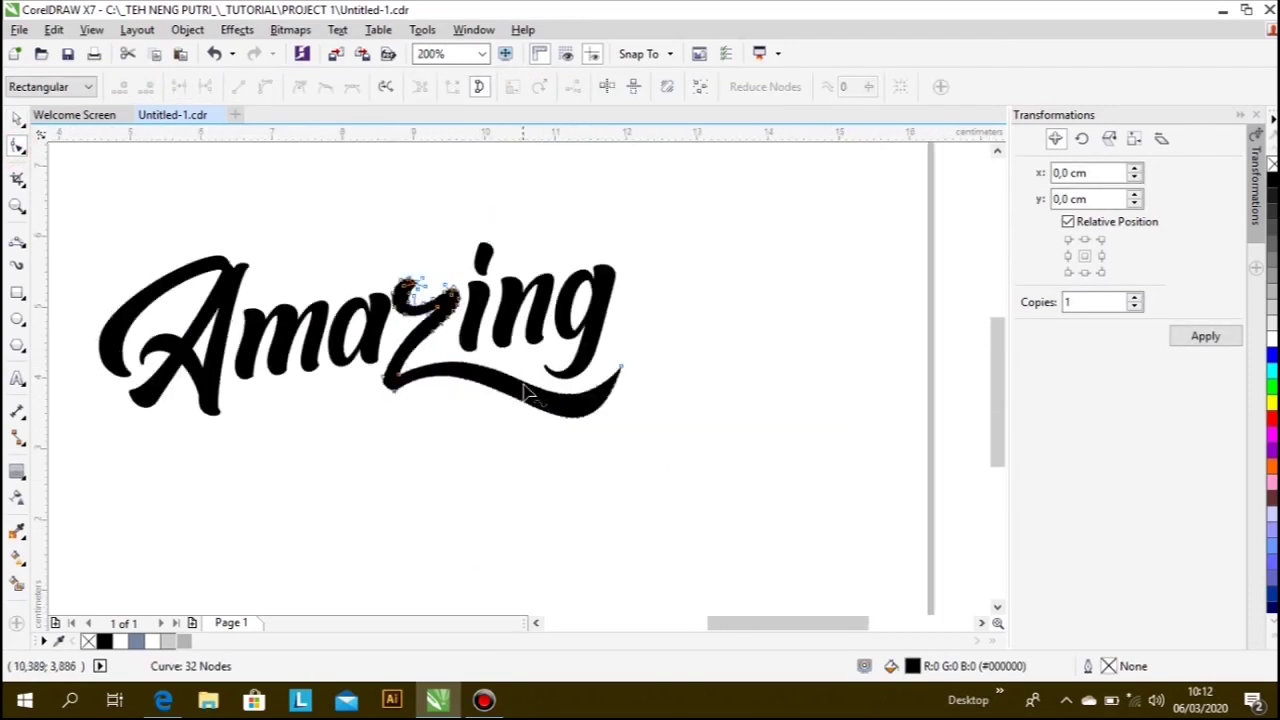
scroll(521, 376, "up", 1)
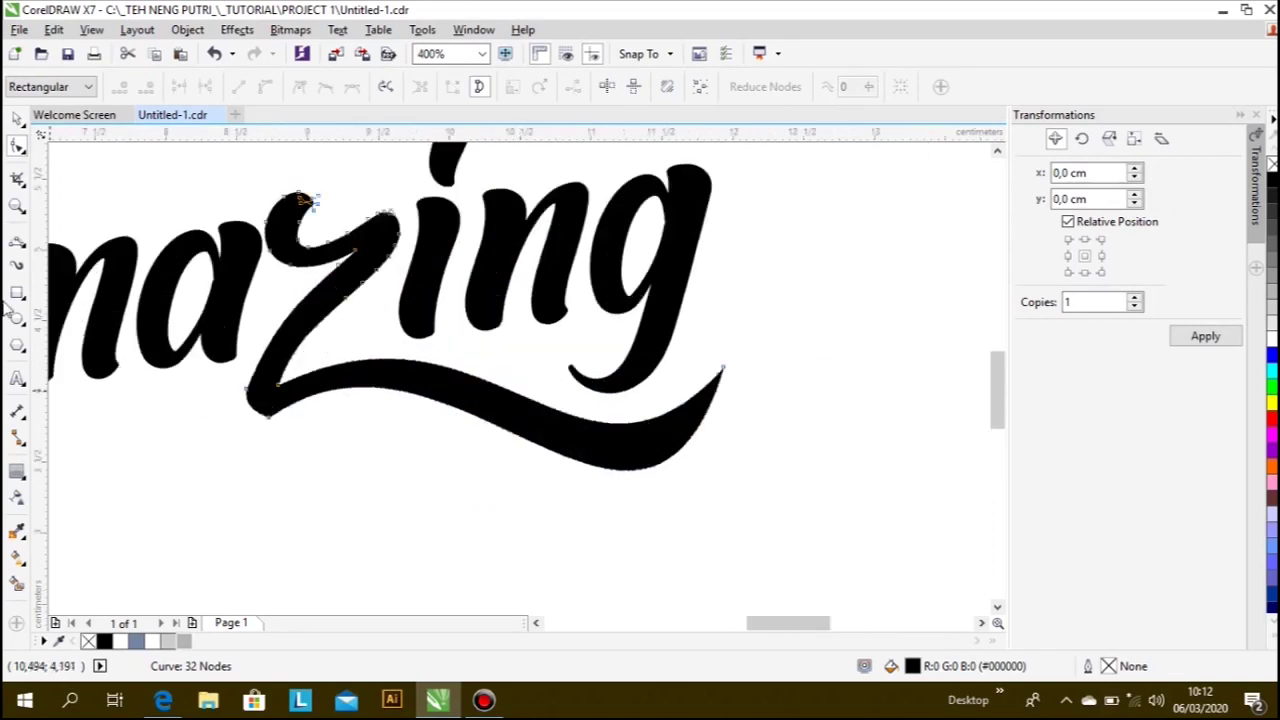
- Draw a rectangle covering the g's curled tail
left_click(16, 244)
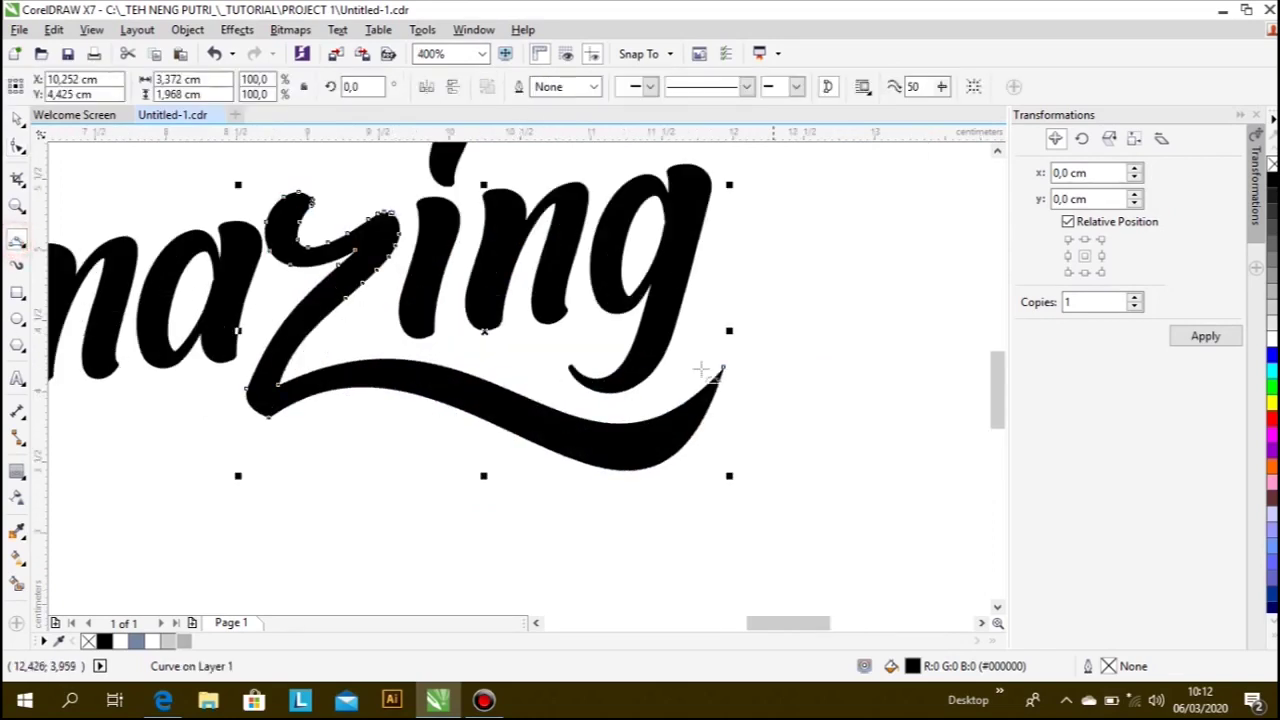
left_click(18, 293)
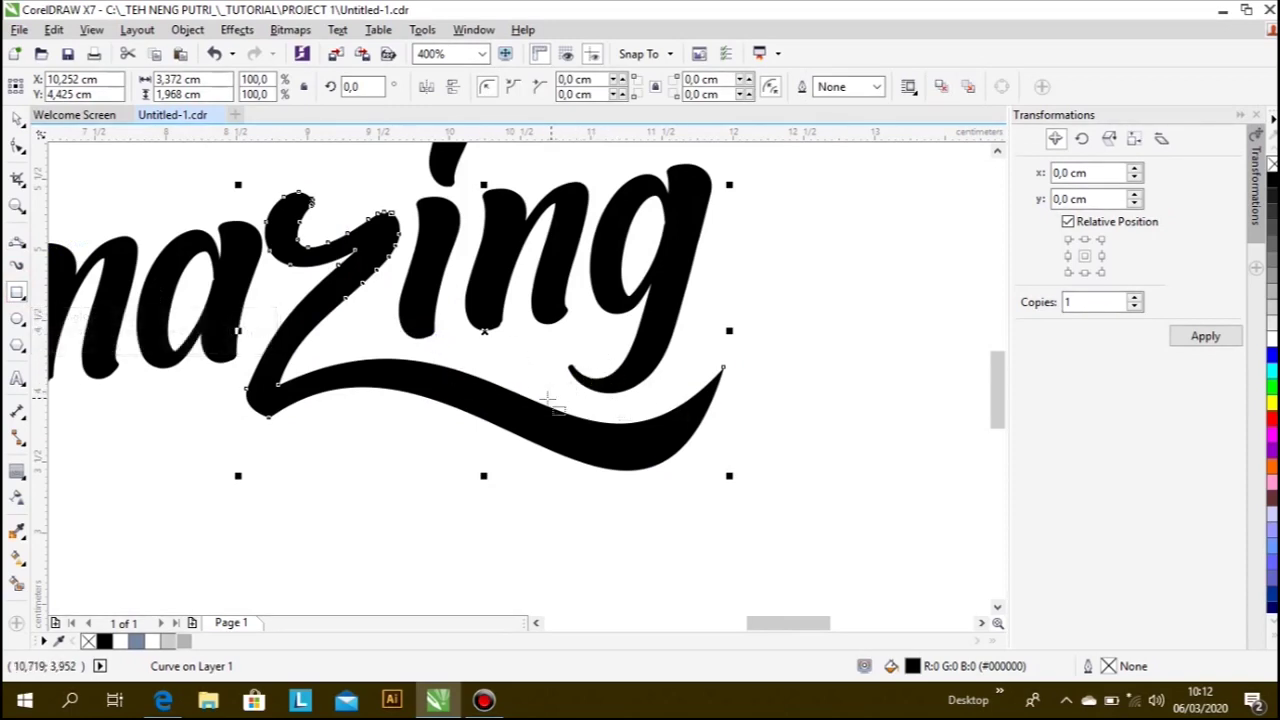
left_click_drag(548, 400, 700, 334)
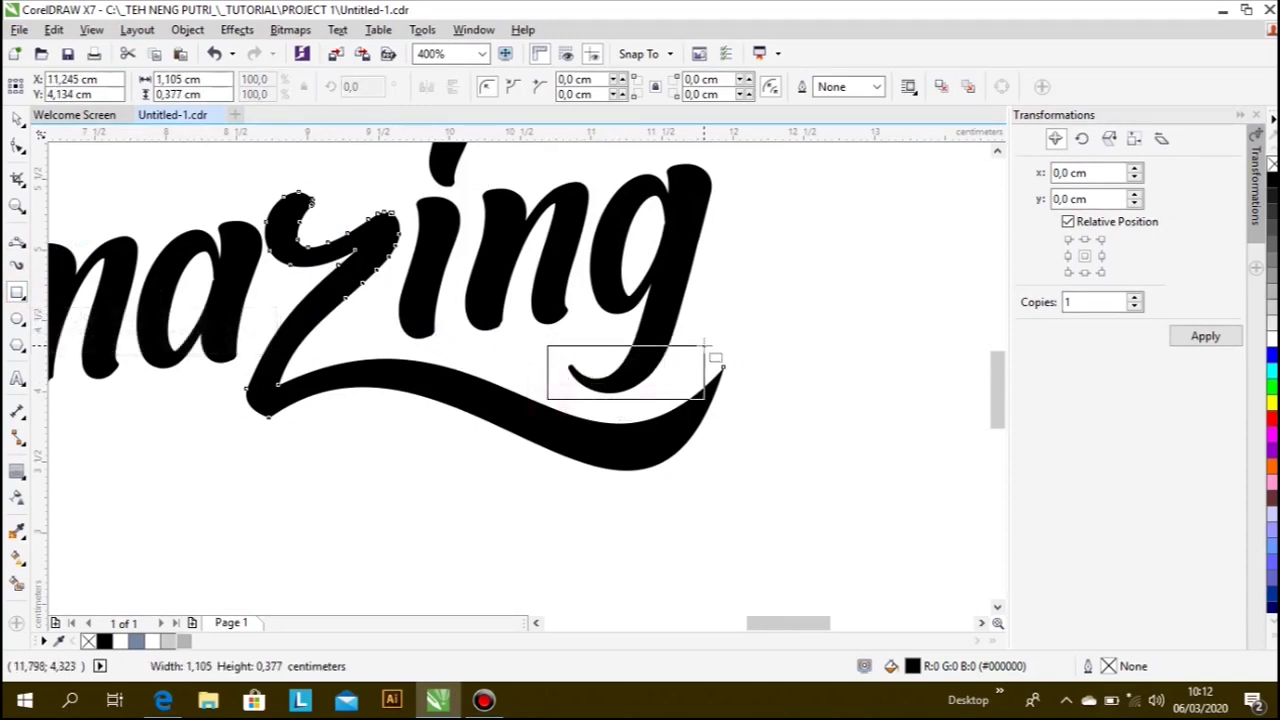
left_click_drag(700, 334, 710, 347)
- Trim the g's tail with Back Minus Front, leaving a straight-ended stem
left_click(16, 118)
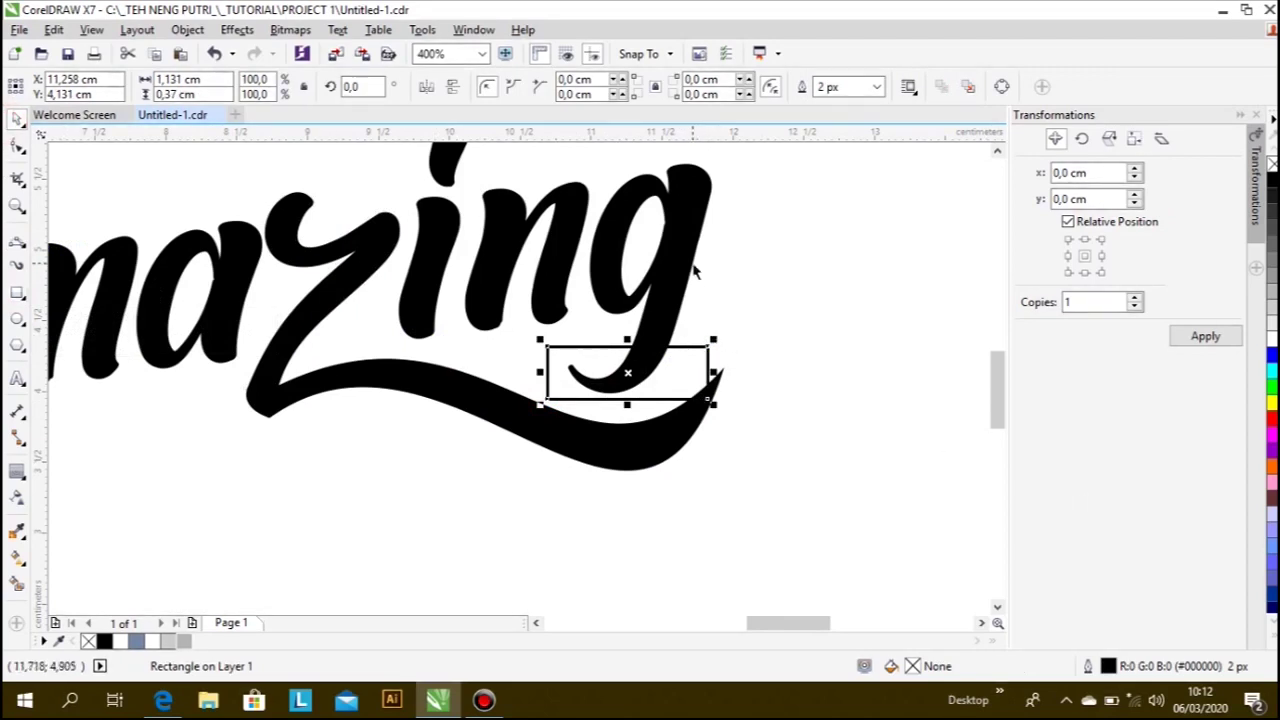
left_click(690, 226, "shift")
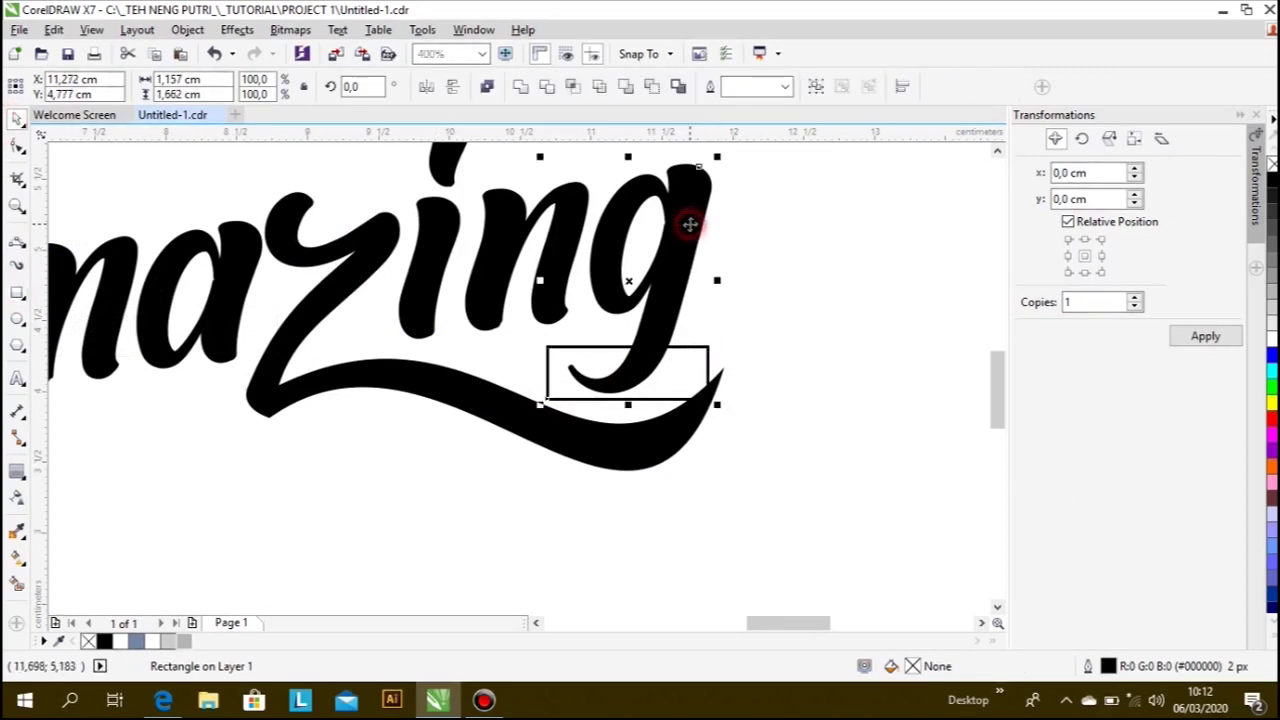
left_click(651, 88)
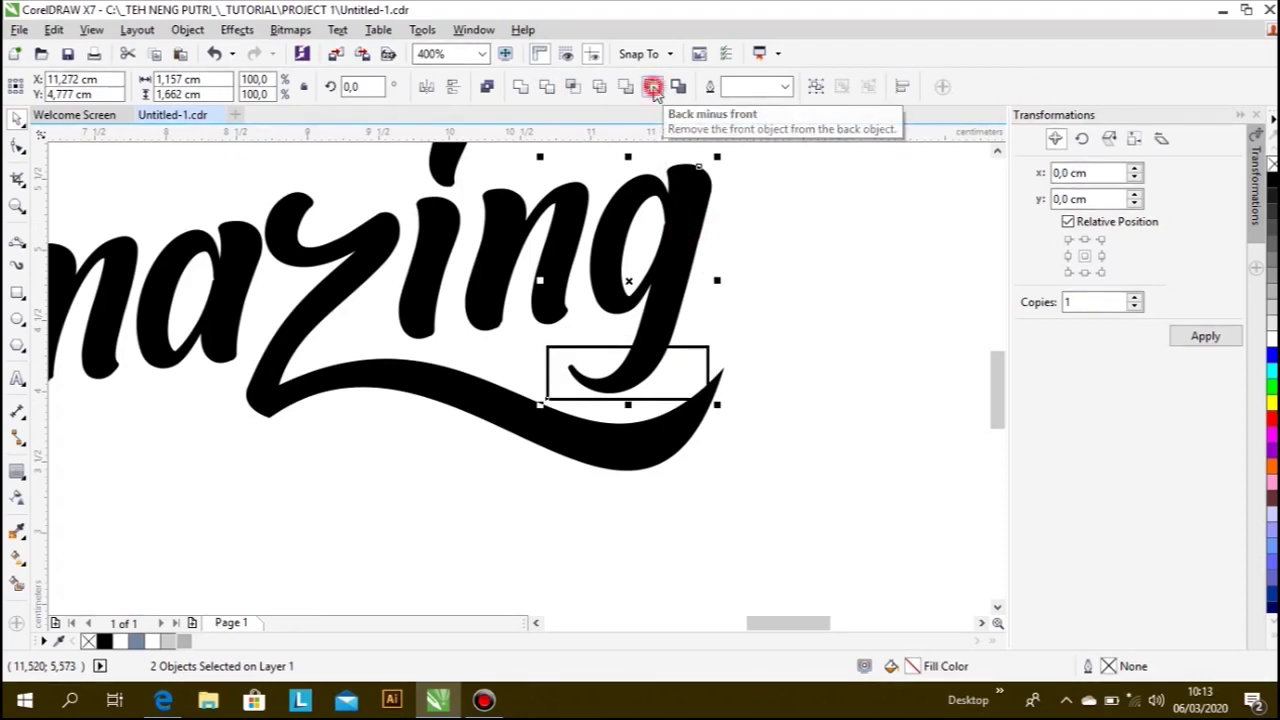
left_click(759, 305)
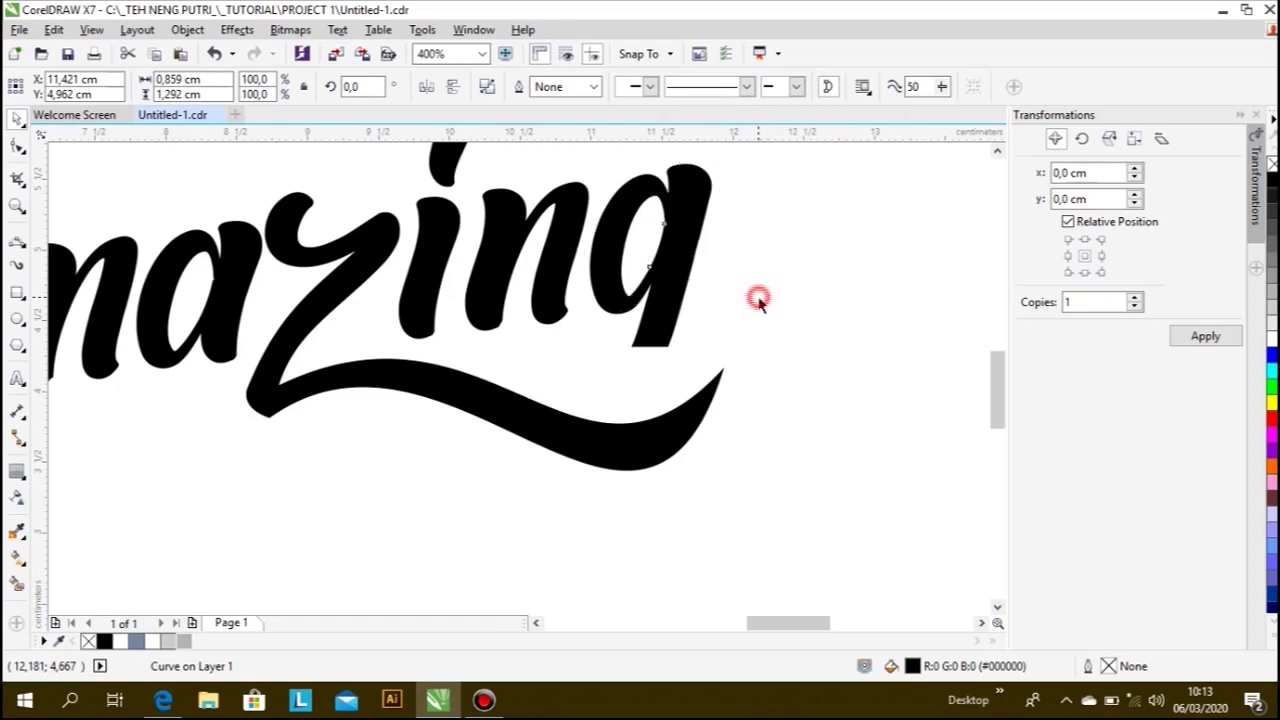
scroll(755, 300, "down", 2)
scroll(703, 349, "up", 2)
left_click(16, 238)
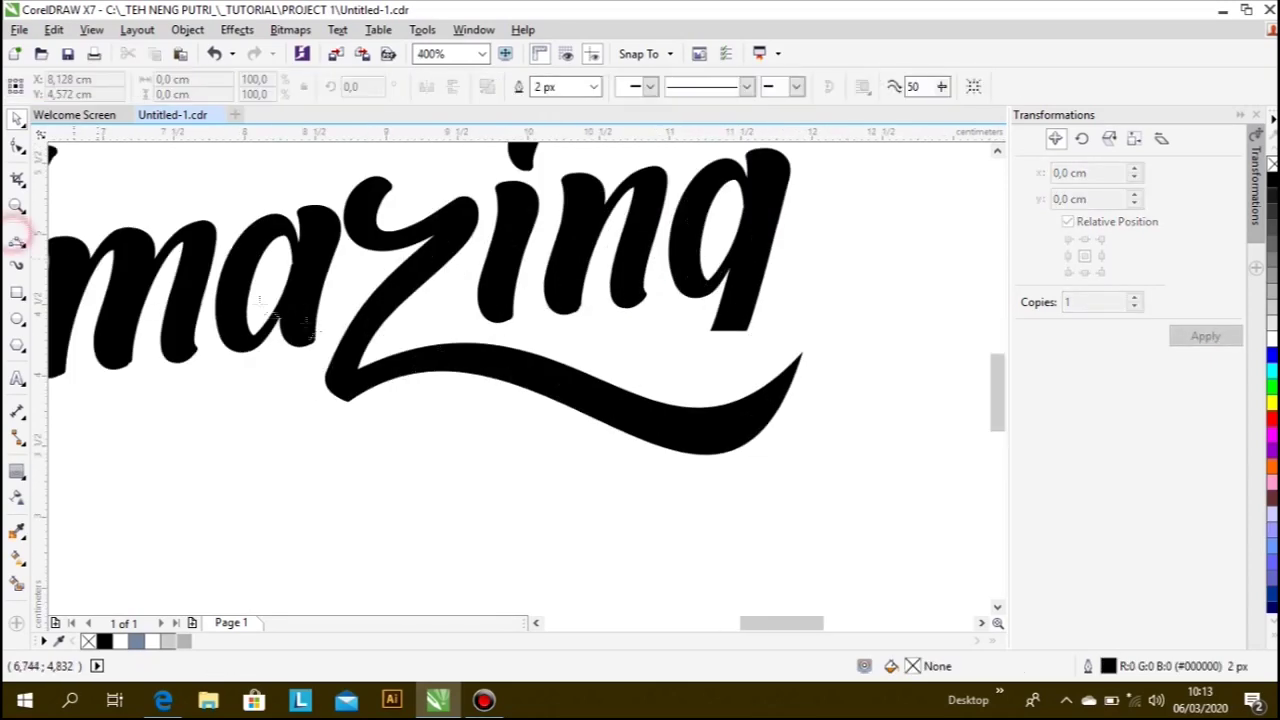
- Draw a thin Bézier curve from the g's cut stem, hooking down and sweeping left beneath the swash
scroll(725, 340, "up", 2)
left_click(765, 320)
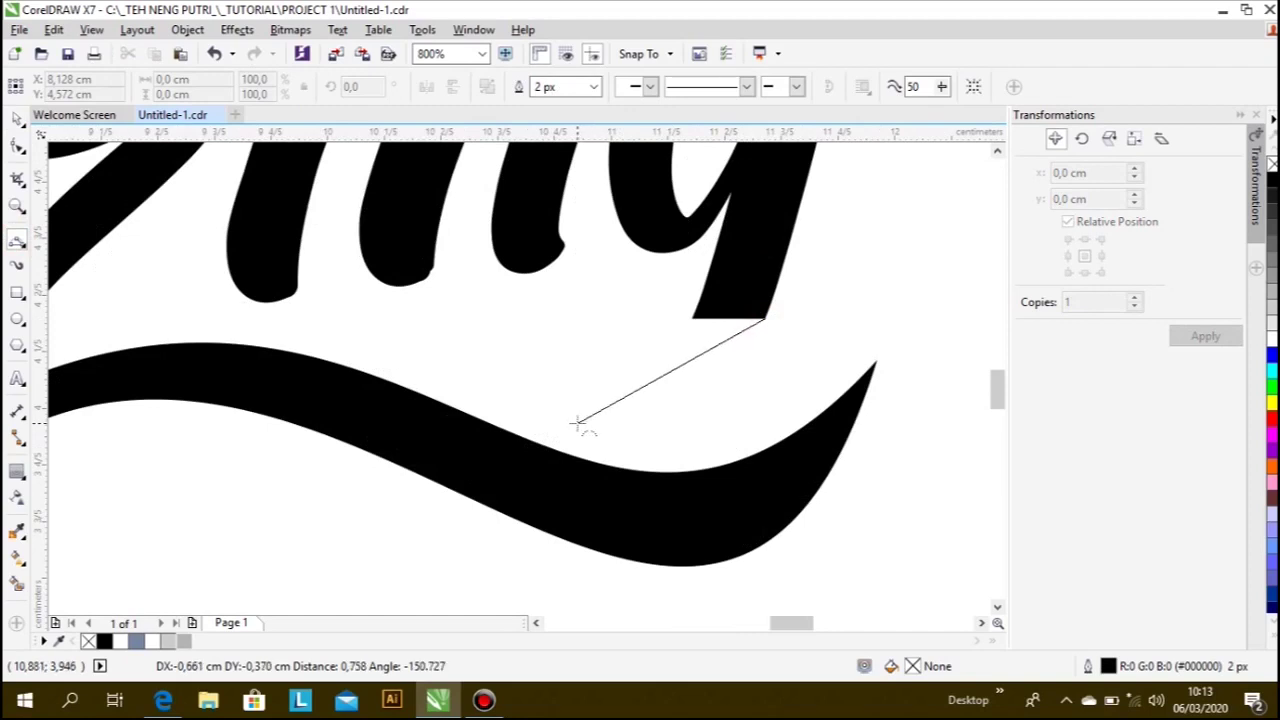
left_click_drag(584, 434, 686, 431)
scroll(650, 440, "down", 2)
scroll(697, 397, "up", 2)
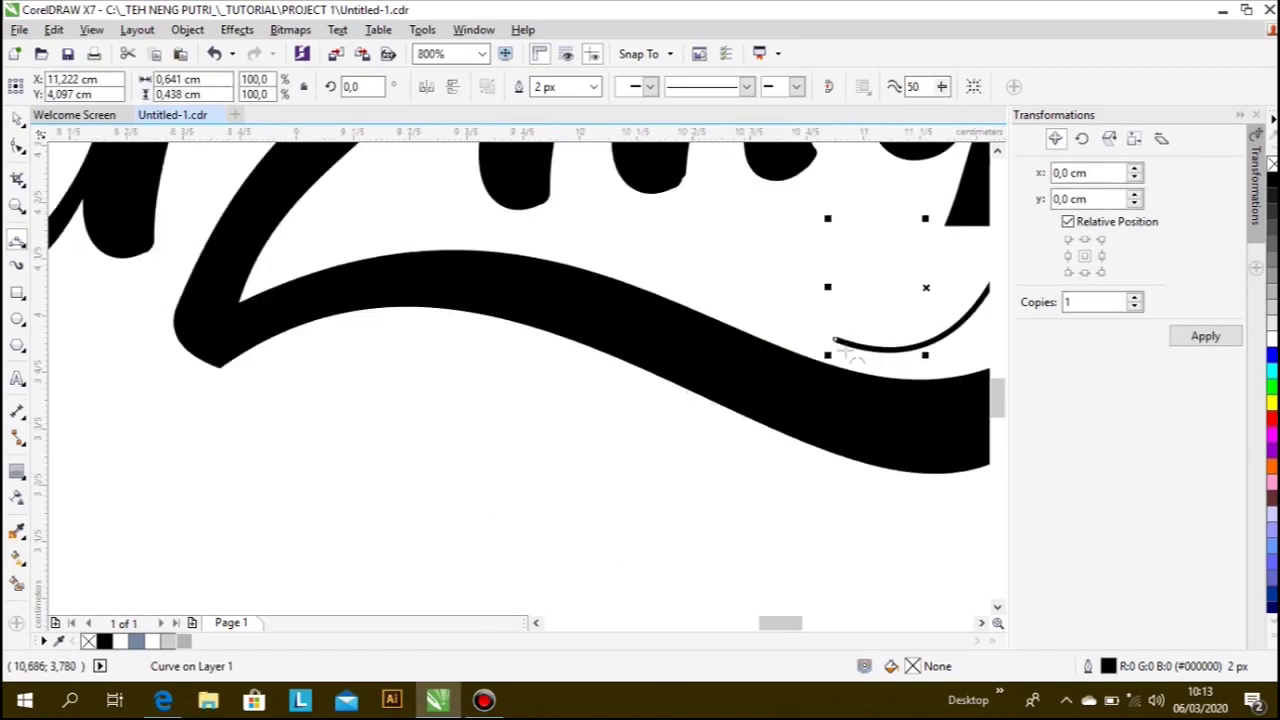
left_click_drag(271, 528, 563, 329)
scroll(634, 343, "down", 3)
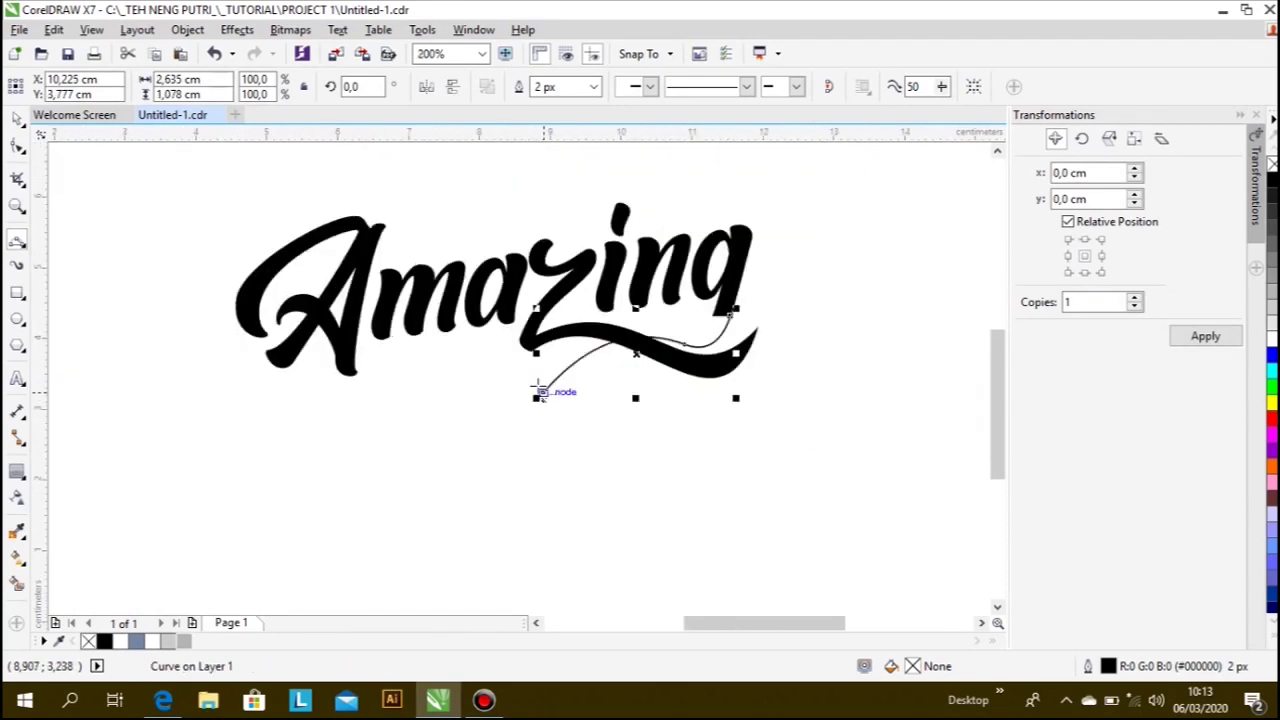
- Extend the g's tail curve further left, bowing it down into an upturned hook
scroll(540, 377, "up", 2)
left_click(542, 401)
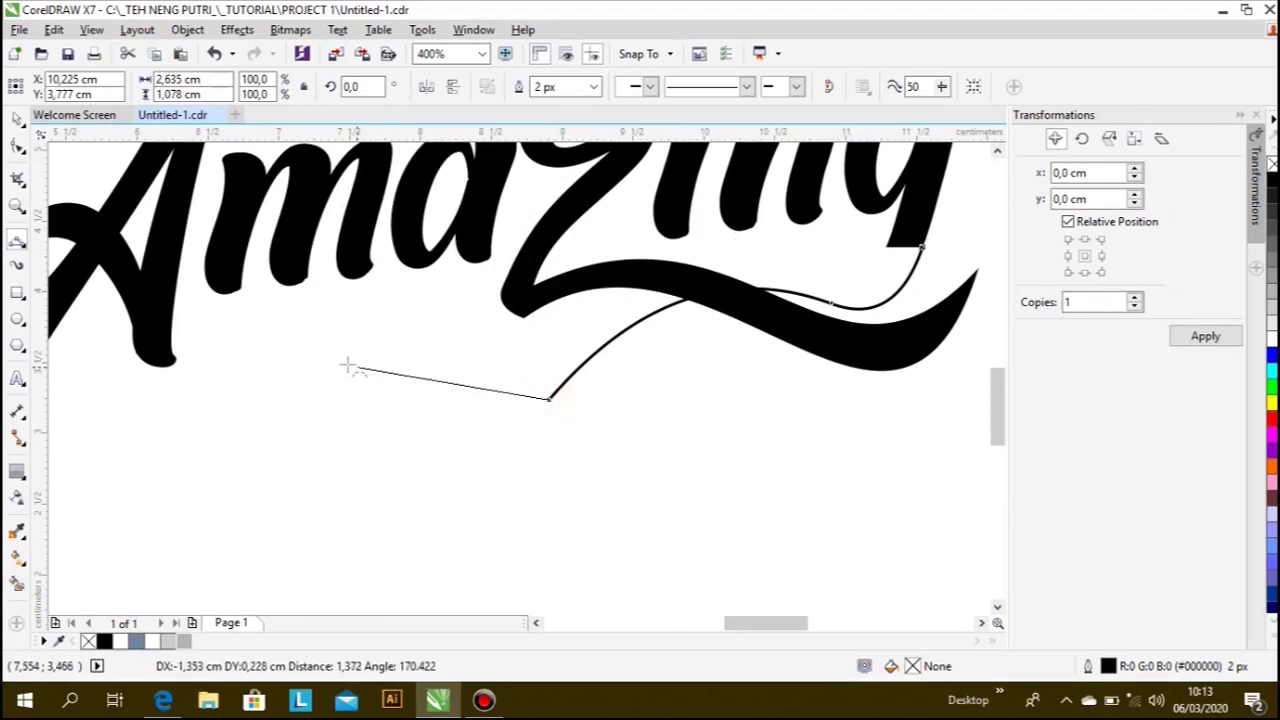
left_click_drag(343, 364, 434, 443)
scroll(434, 443, "down", 1)
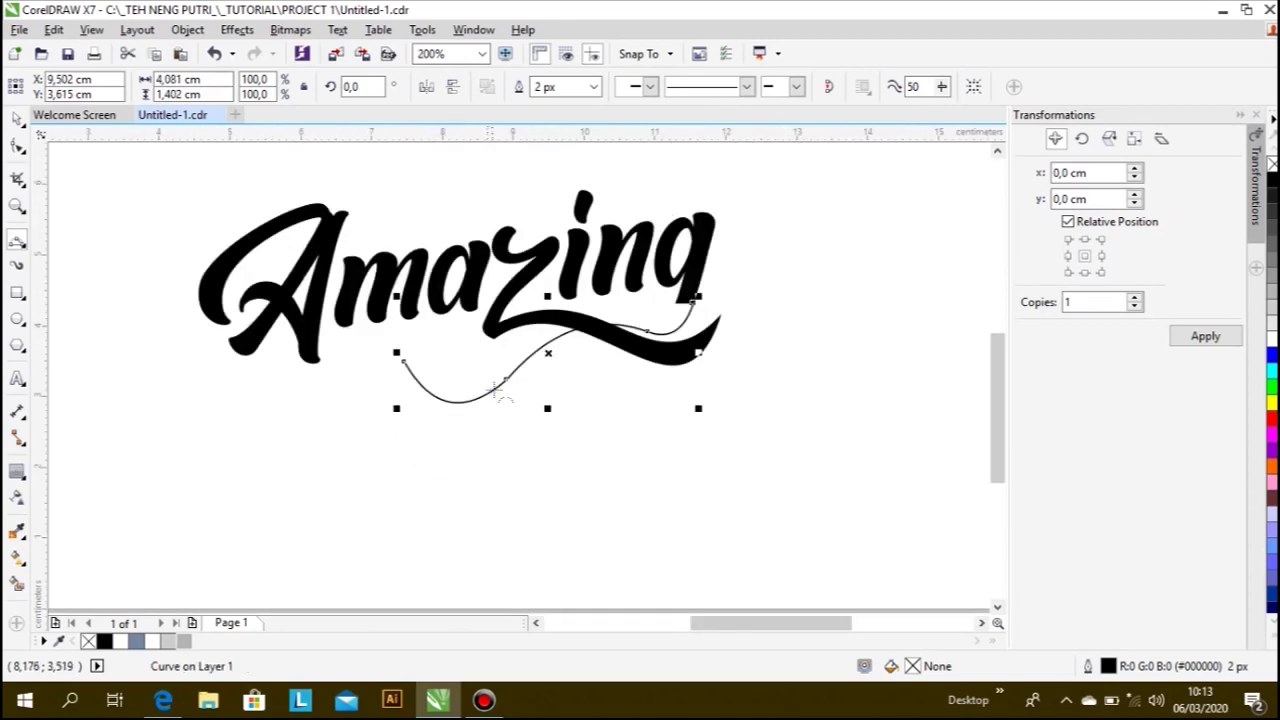
scroll(420, 400, "up", 1)
- Smooth the tail curve by adjusting its start node's handle and deleting an extra node
left_click(18, 148)
left_click(313, 333)
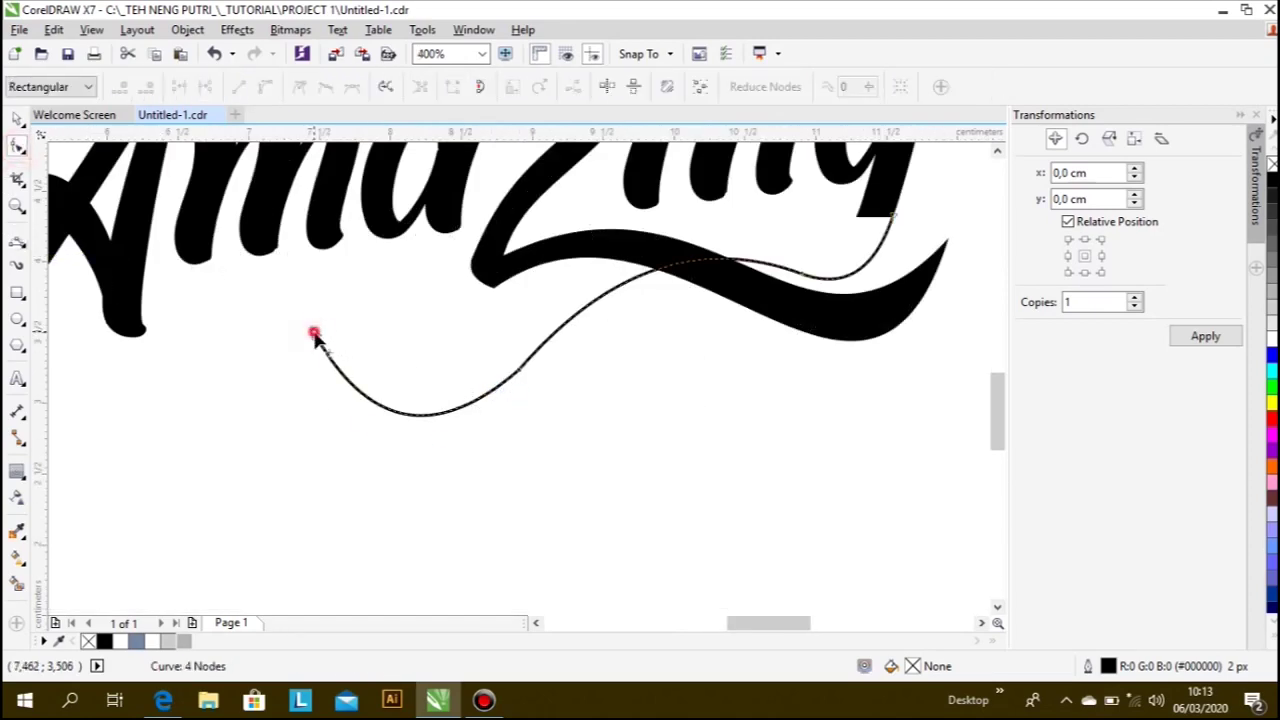
left_click_drag(366, 434, 338, 434)
left_click(479, 401)
double_click(480, 402)
left_click(517, 371)
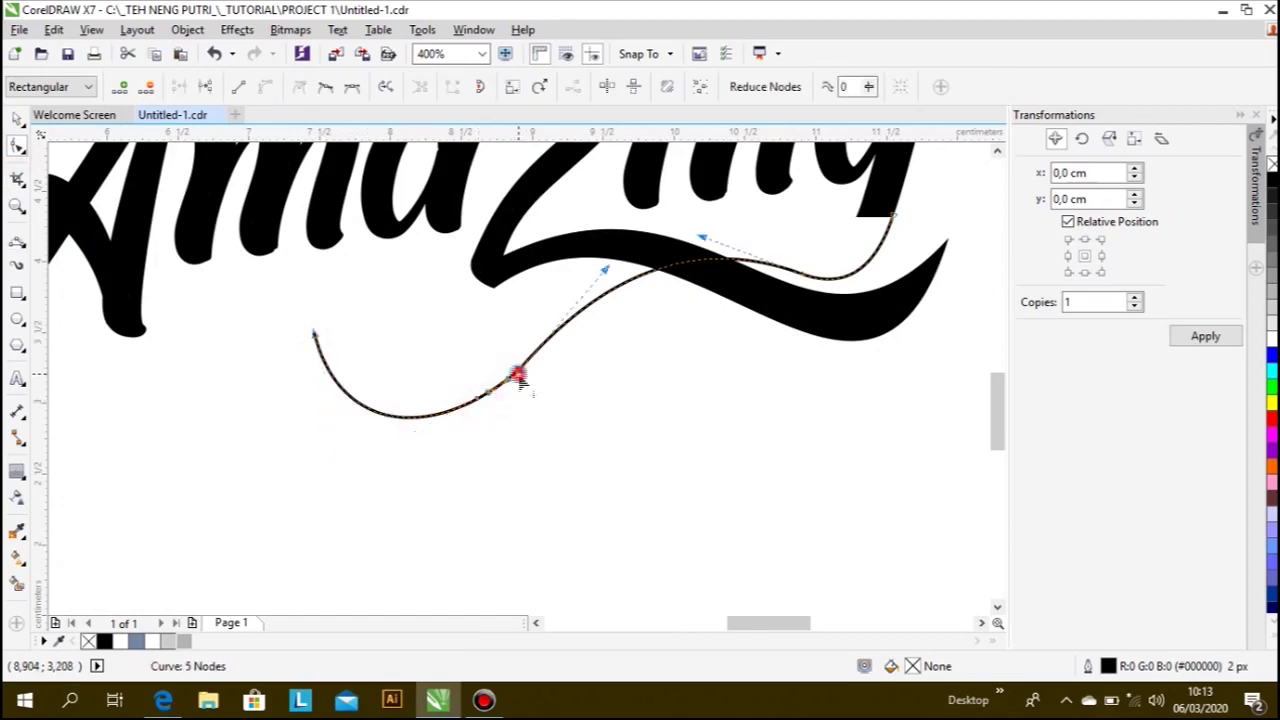
key("Delete")
scroll(532, 370, "down", 1)
scroll(535, 370, "up", 1)
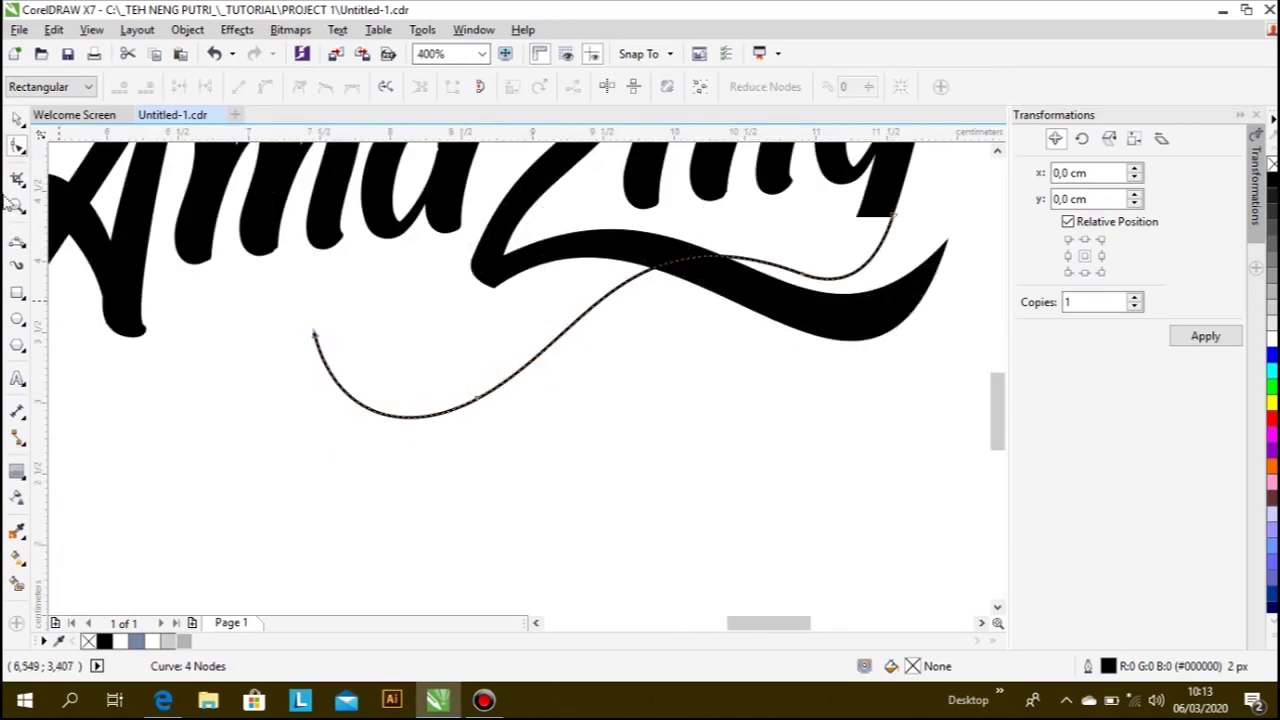
left_click(17, 242)
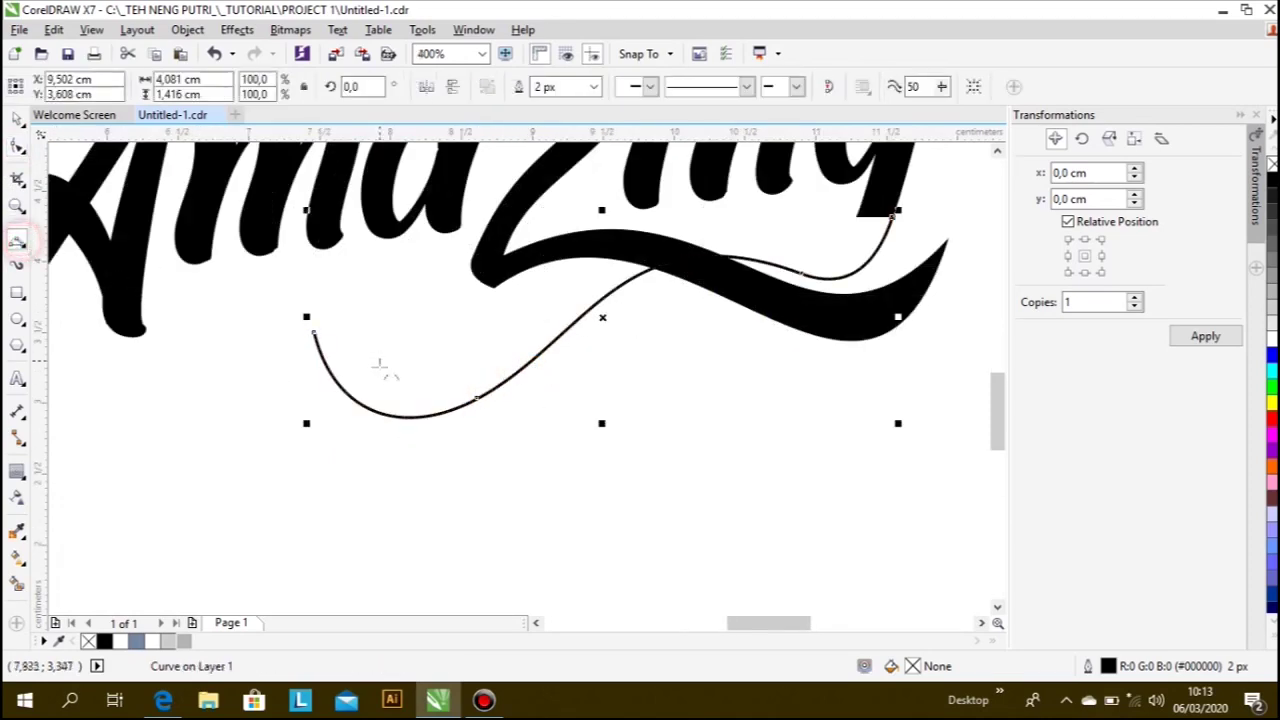
- Draw the tail's inner edge back across the swash to the g's cut corner, closing the shape
left_click(315, 335)
left_click_drag(315, 335, 497, 337)
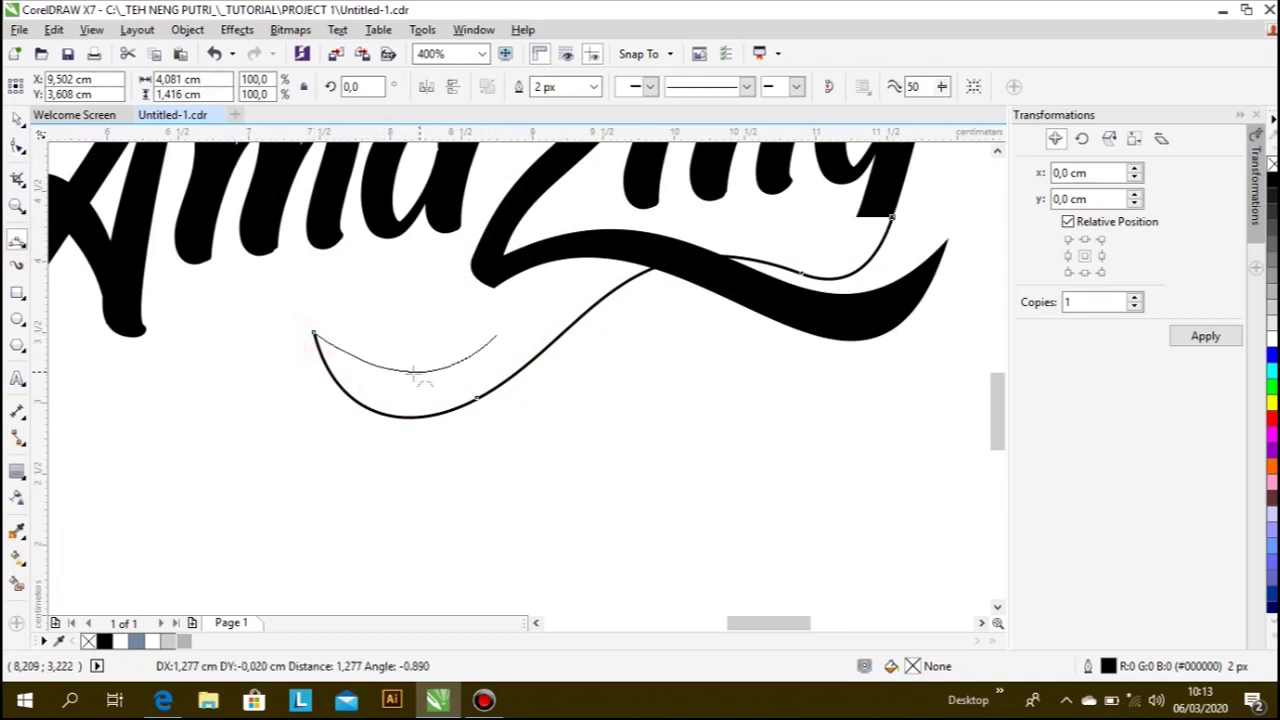
left_click(400, 375)
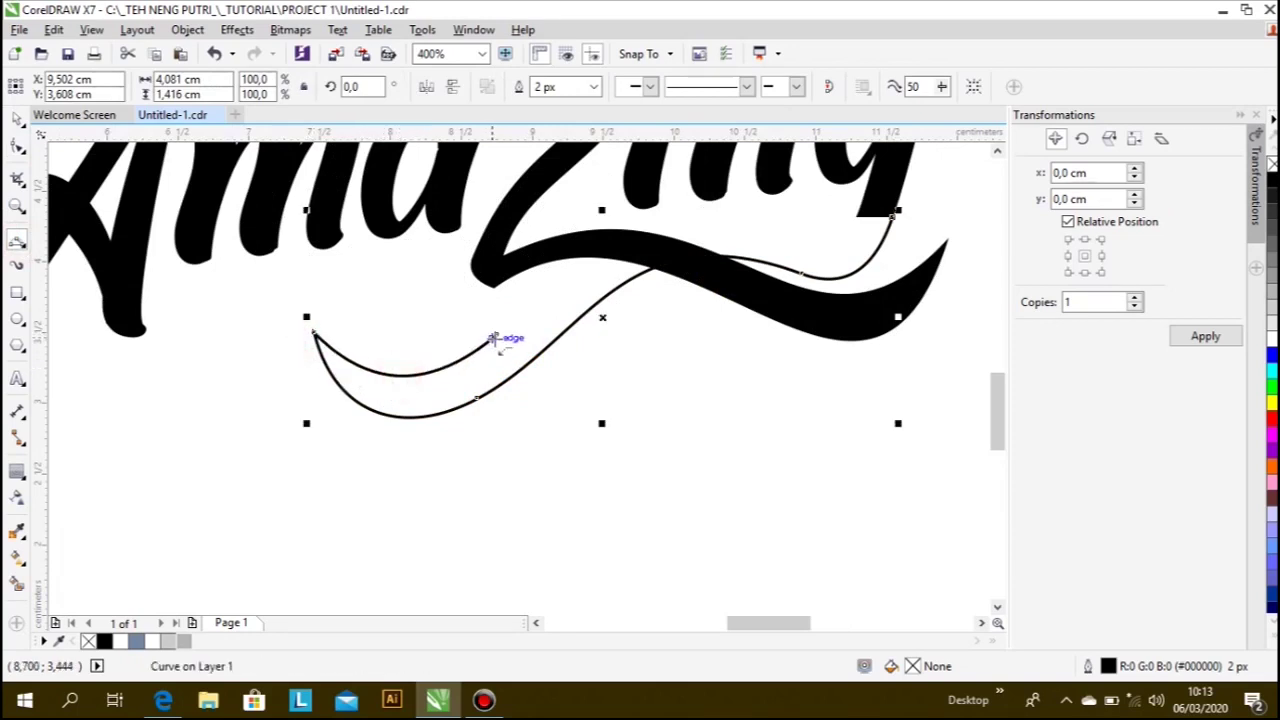
mouse_move(496, 336)
left_mouse_down()
mouse_move(763, 228)
mouse_move(658, 250)
left_mouse_up()
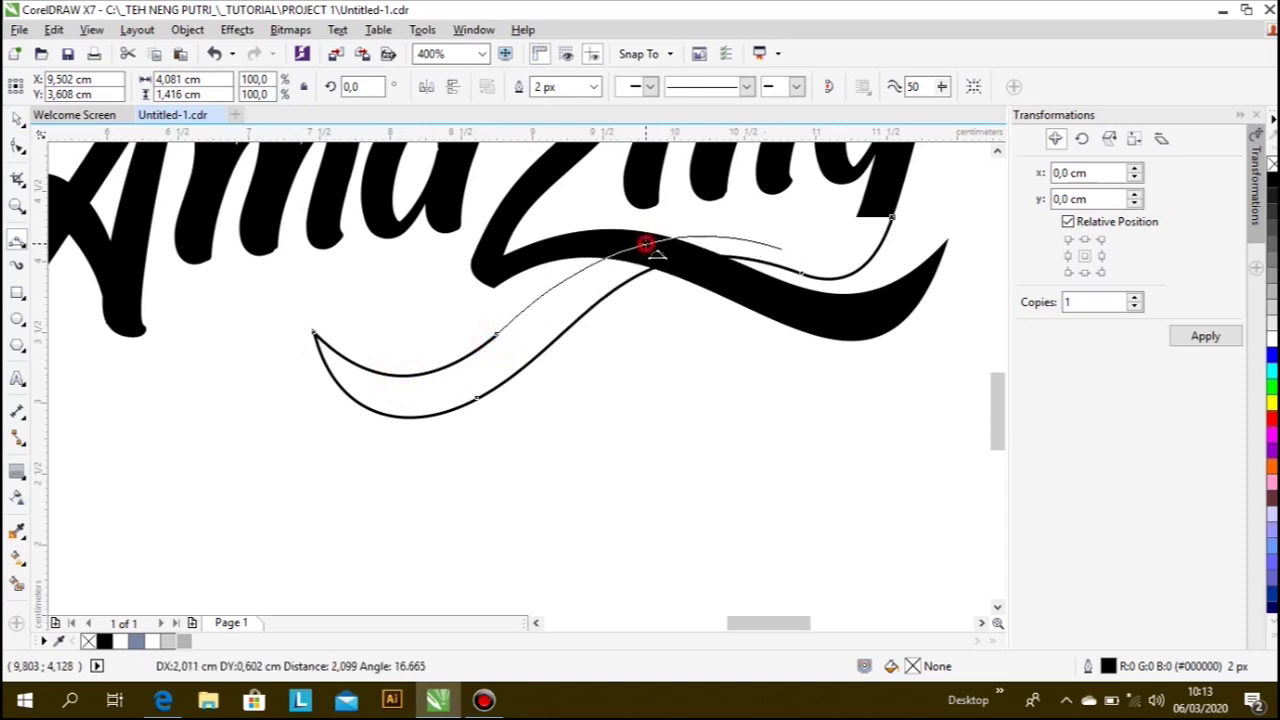
scroll(657, 252, "down", 3)
scroll(697, 257, "up", 5)
left_click(630, 295)
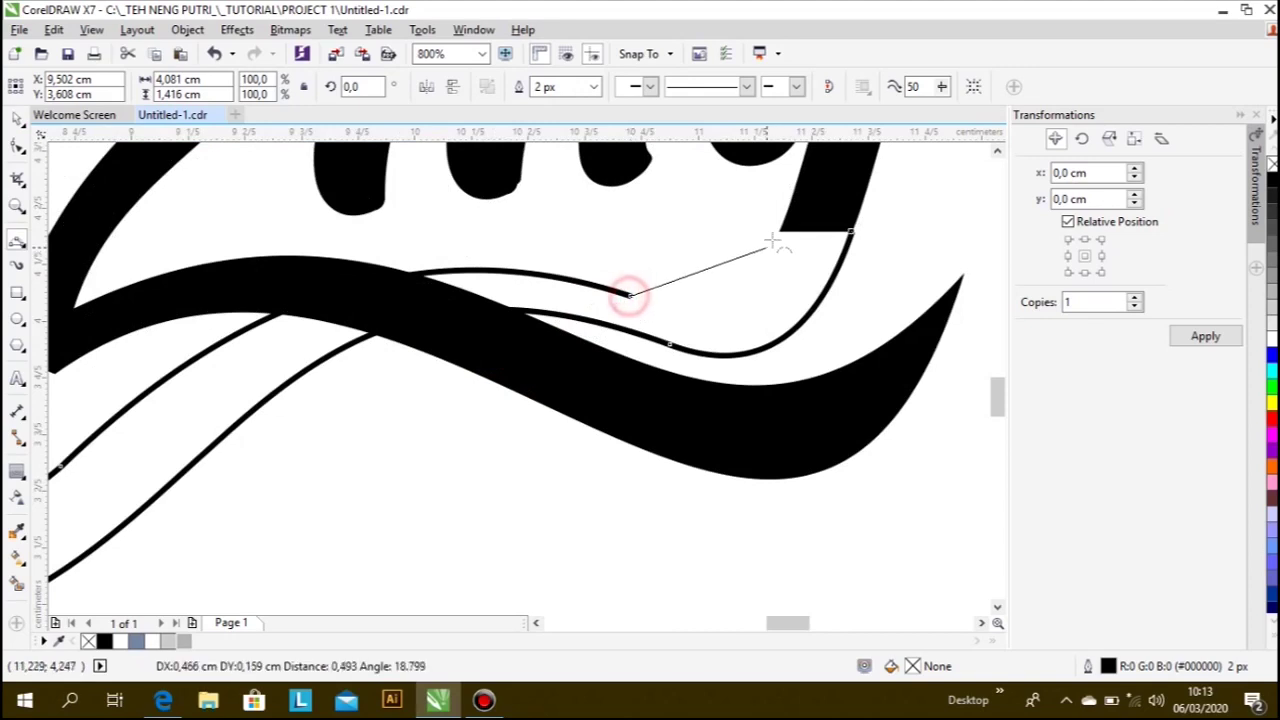
left_click_drag(781, 232, 724, 300)
left_click(778, 233)
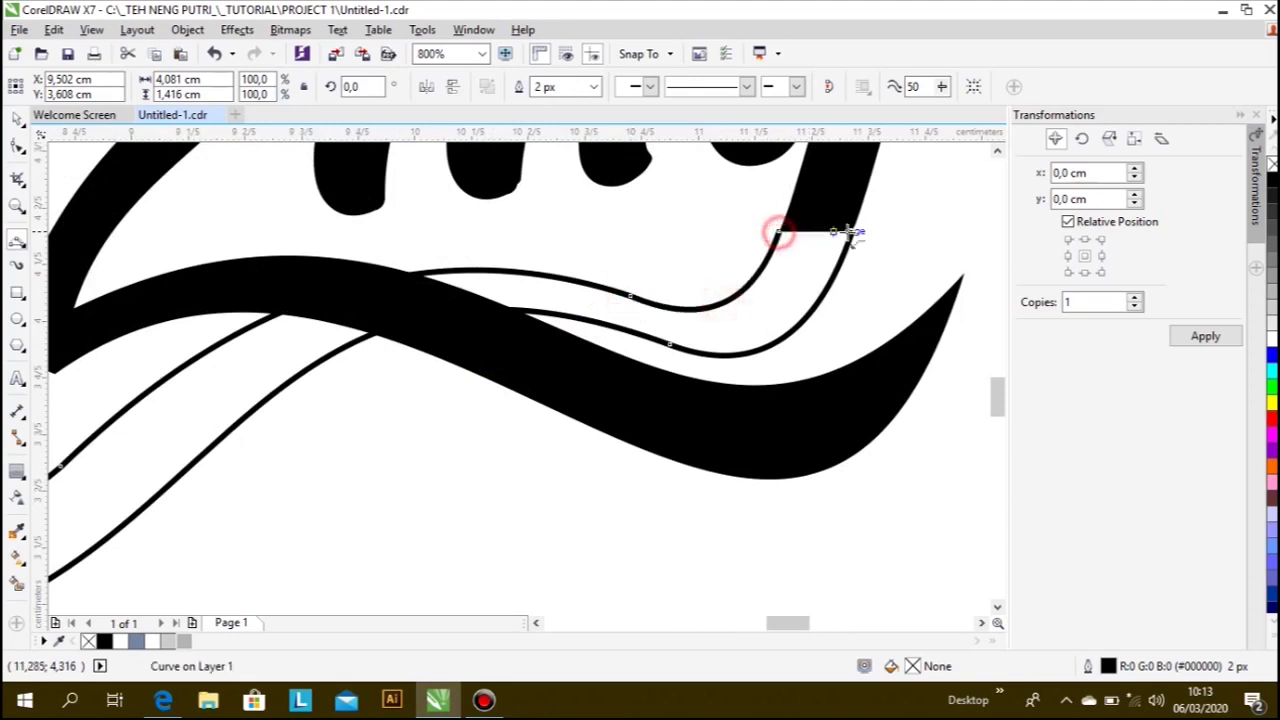
left_click(851, 231)
- Fill the closed tail shape with black and remove its outline
left_click(1271, 178)
right_click(1271, 163)
left_click(17, 145)
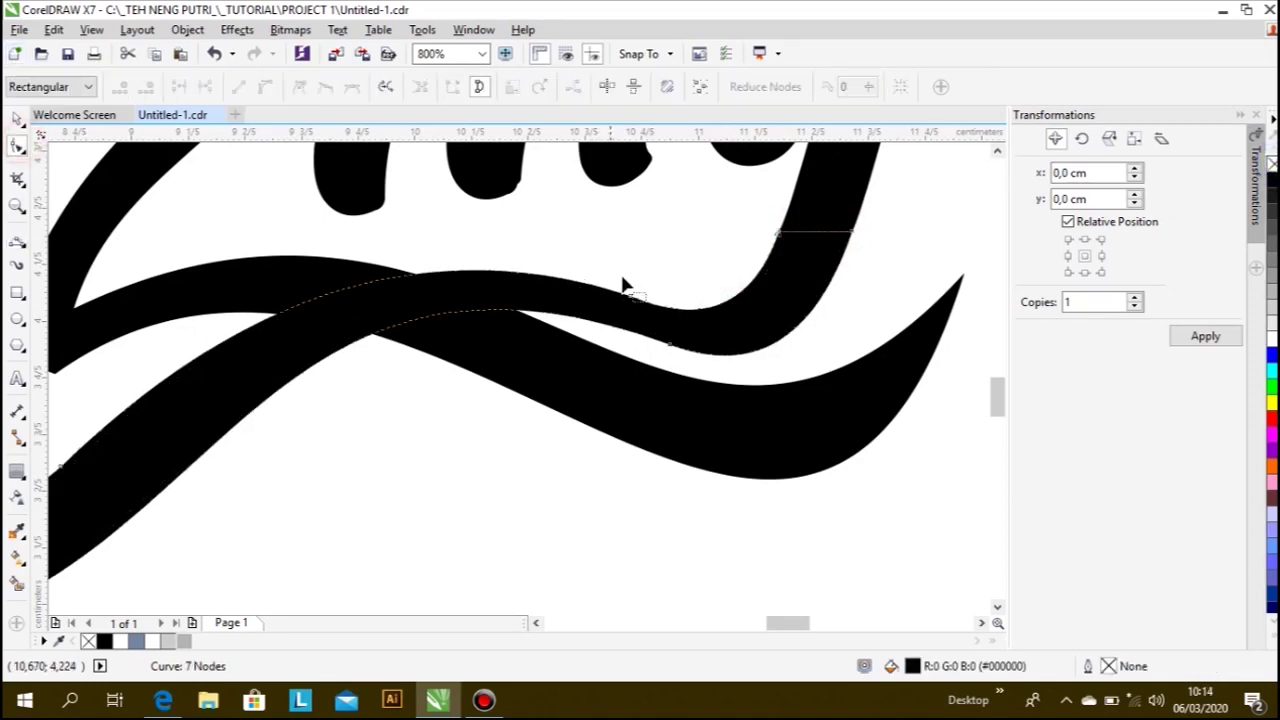
- Add a node on the tail's inner edge and pull it up to reshape the tail
double_click(629, 301)
scroll(627, 301, "down", 2)
scroll(627, 301, "up", 2)
double_click(630, 298)
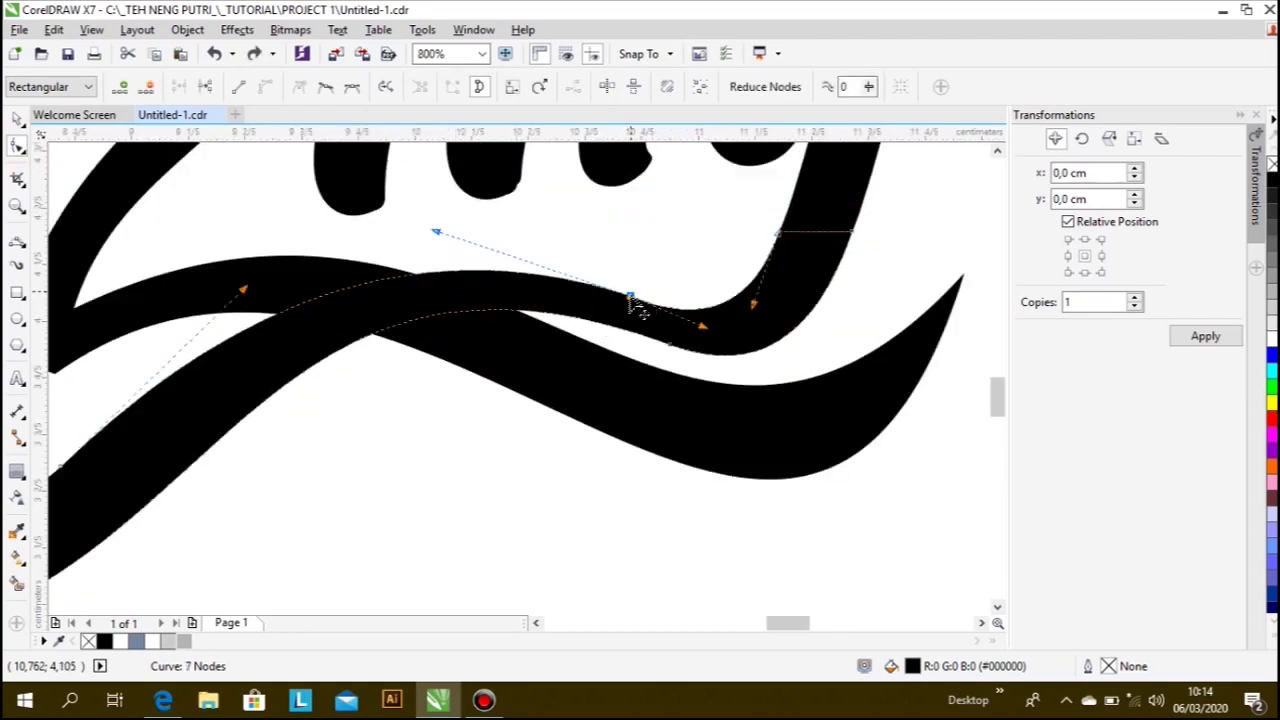
left_click_drag(630, 300, 620, 280)
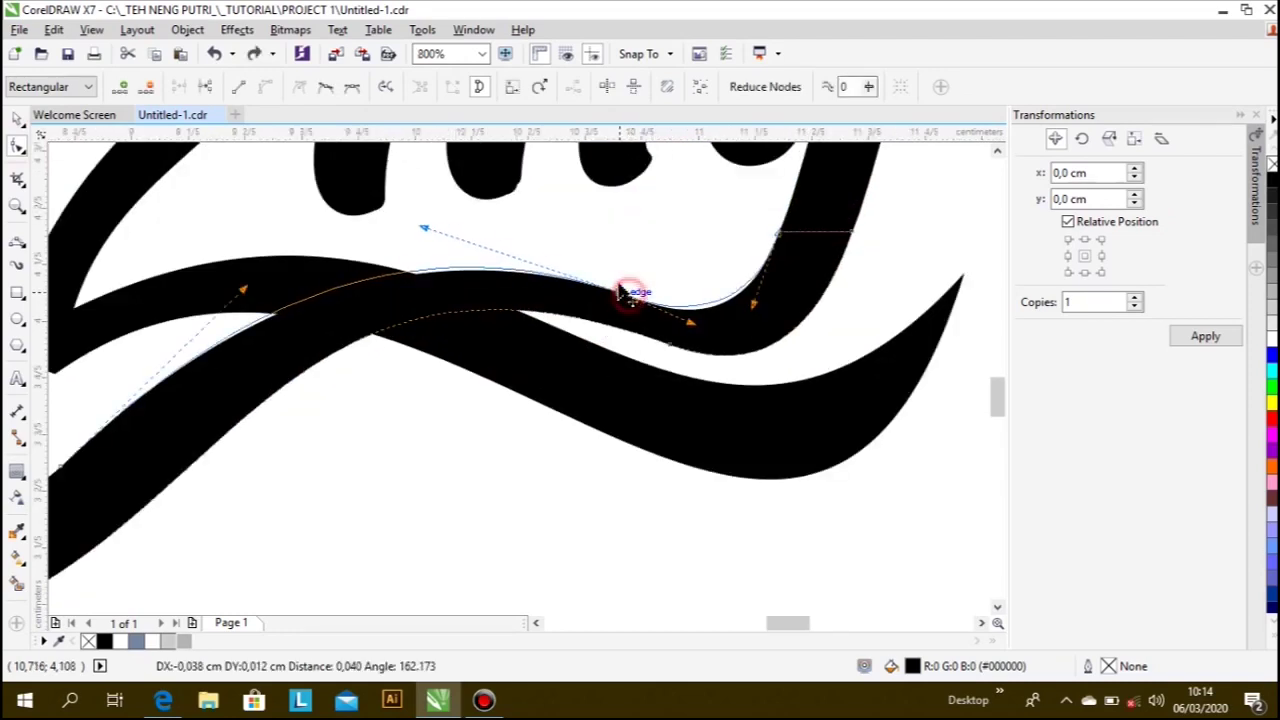
- Bend the swoosh curve around its node and remove the extra nodes along its edge
left_click(669, 345)
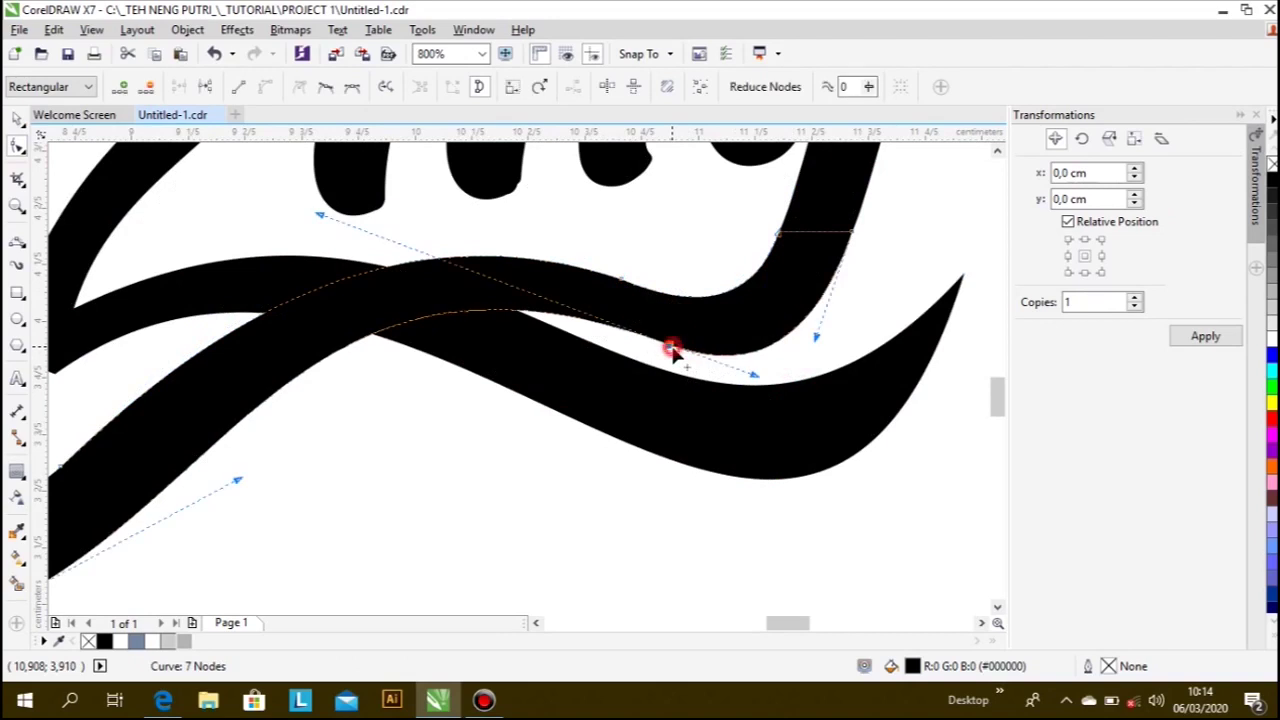
left_click_drag(755, 377, 739, 356)
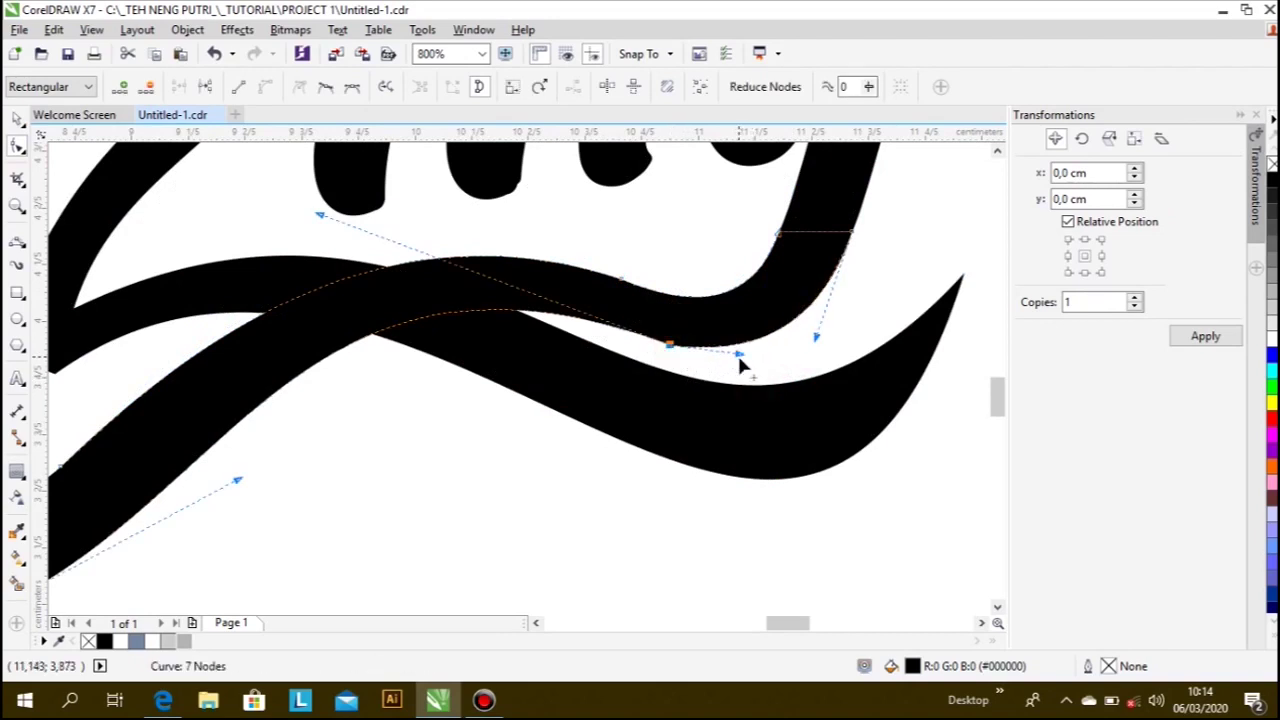
double_click(729, 349)
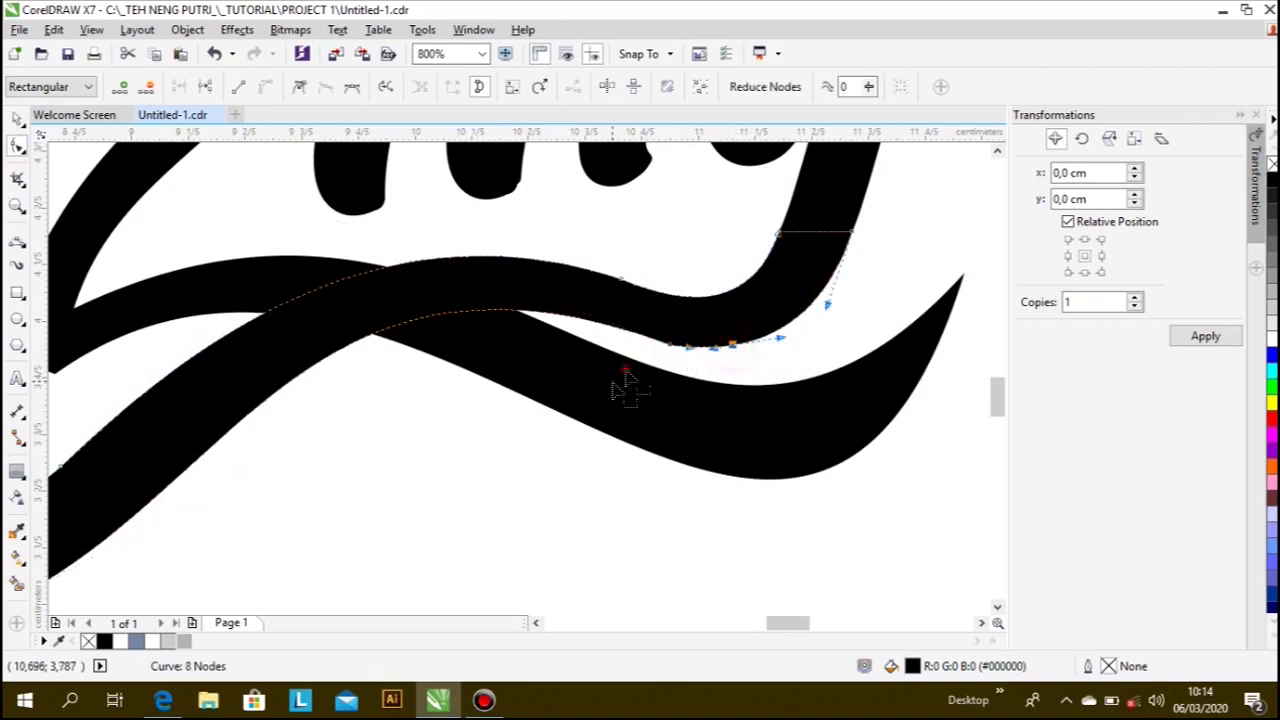
key("Delete")
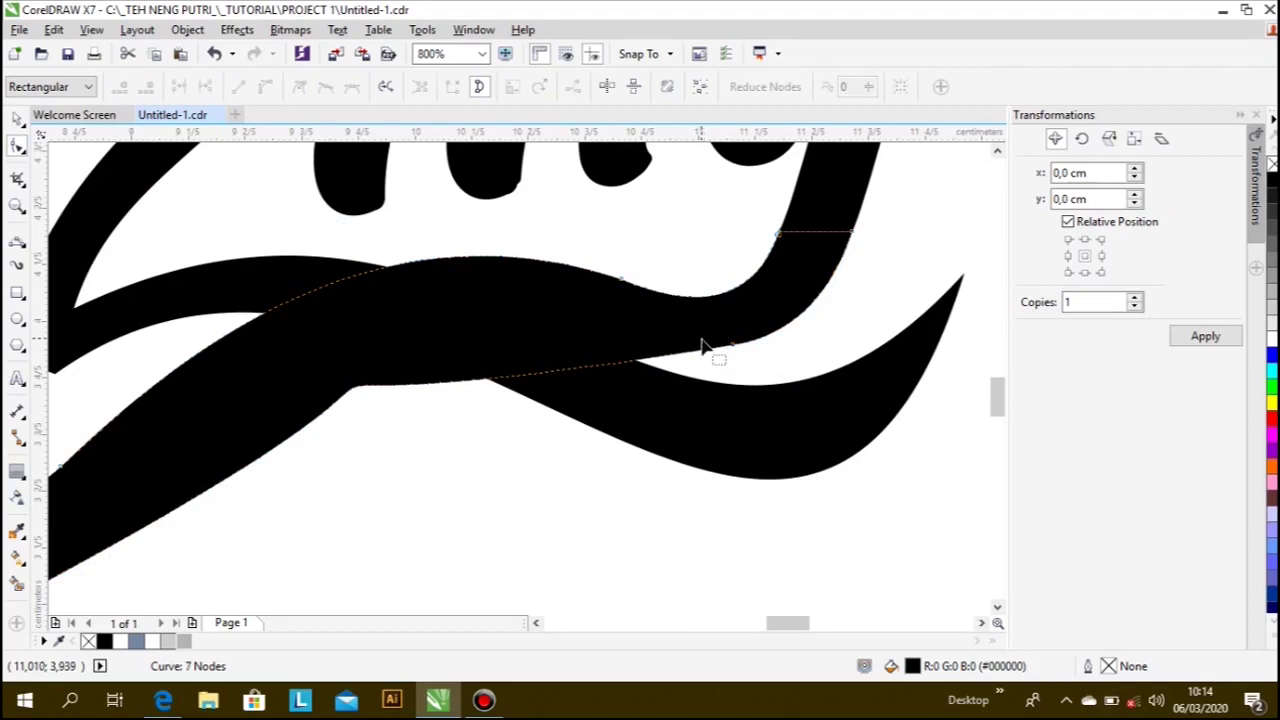
key("ctrl+z")
double_click(603, 320)
left_click_drag(650, 355, 683, 319)
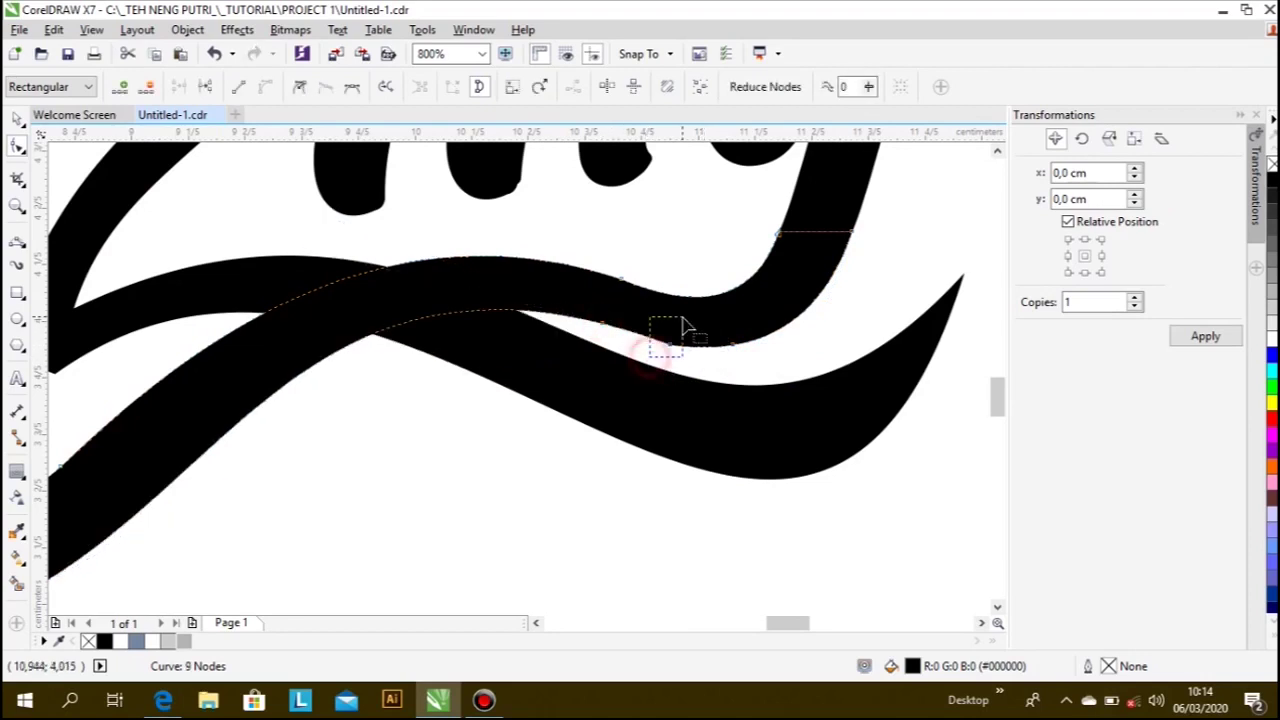
key("Delete")
scroll(745, 342, "down", 2)
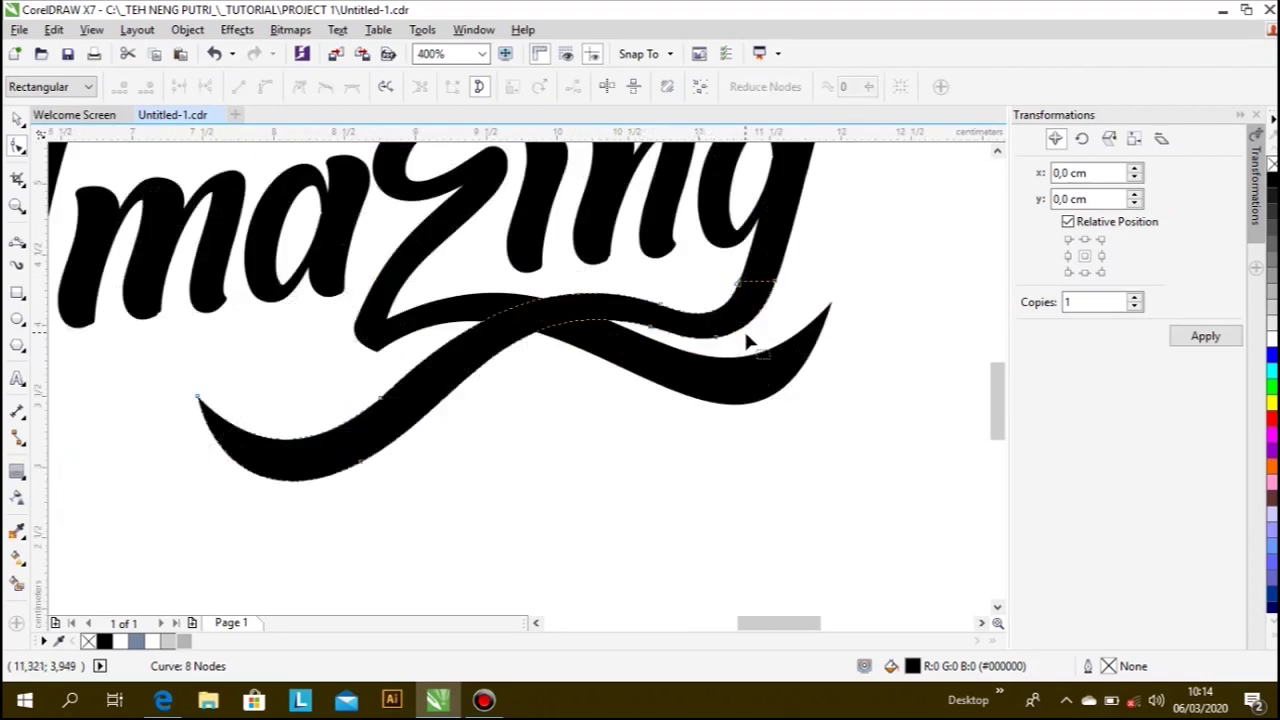
scroll(745, 342, "down", 1)
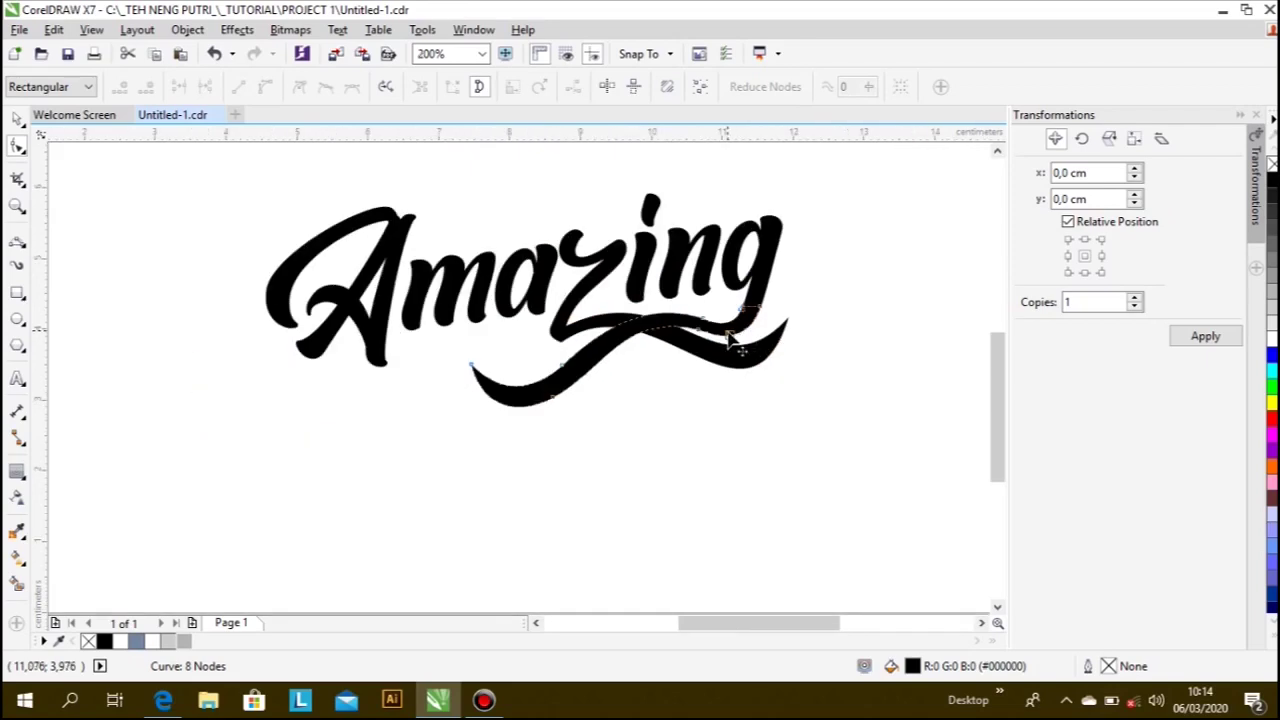
scroll(677, 327, "up", 1)
scroll(629, 337, "down", 1)
- Deselect the nodes and select the lower swoosh as a whole object
left_click(14, 122)
left_click(357, 455)
scroll(357, 455, "down", 1)
scroll(477, 410, "up", 2)
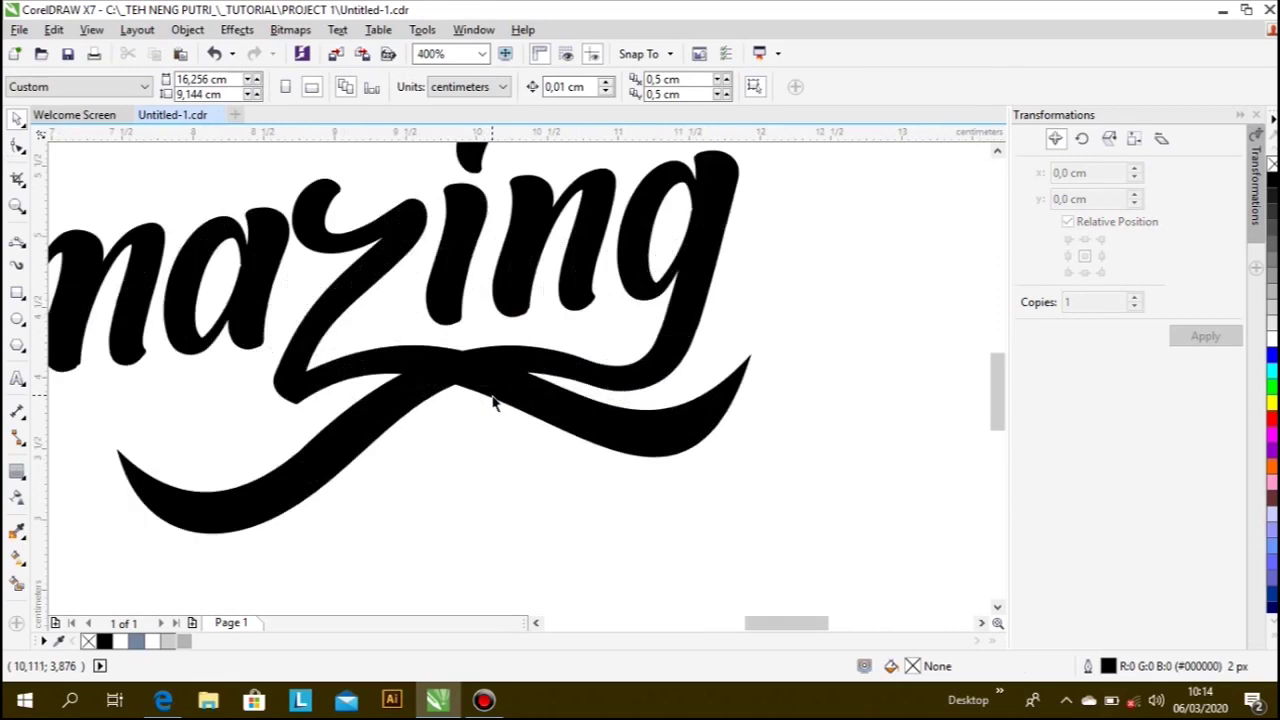
scroll(376, 444, "down", 1)
left_click(373, 437)
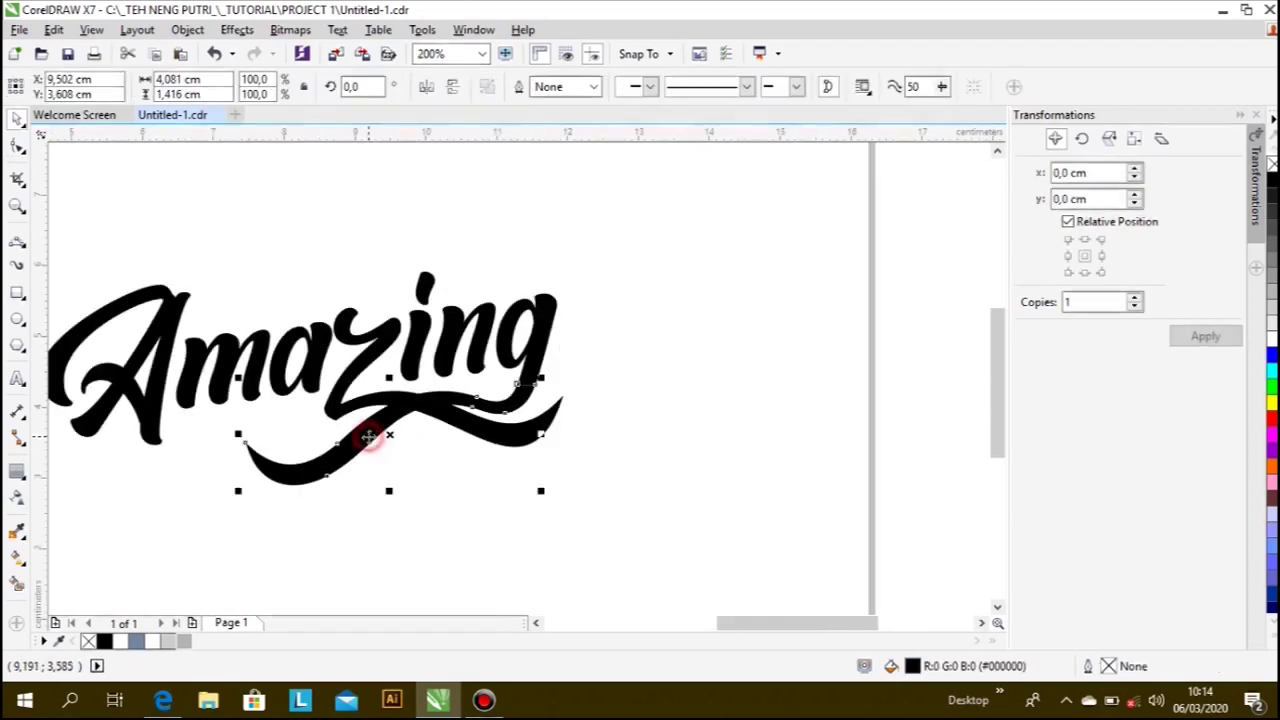
- Order the curve crossing the swashes In Front Of the lower swoosh
left_click(490, 441)
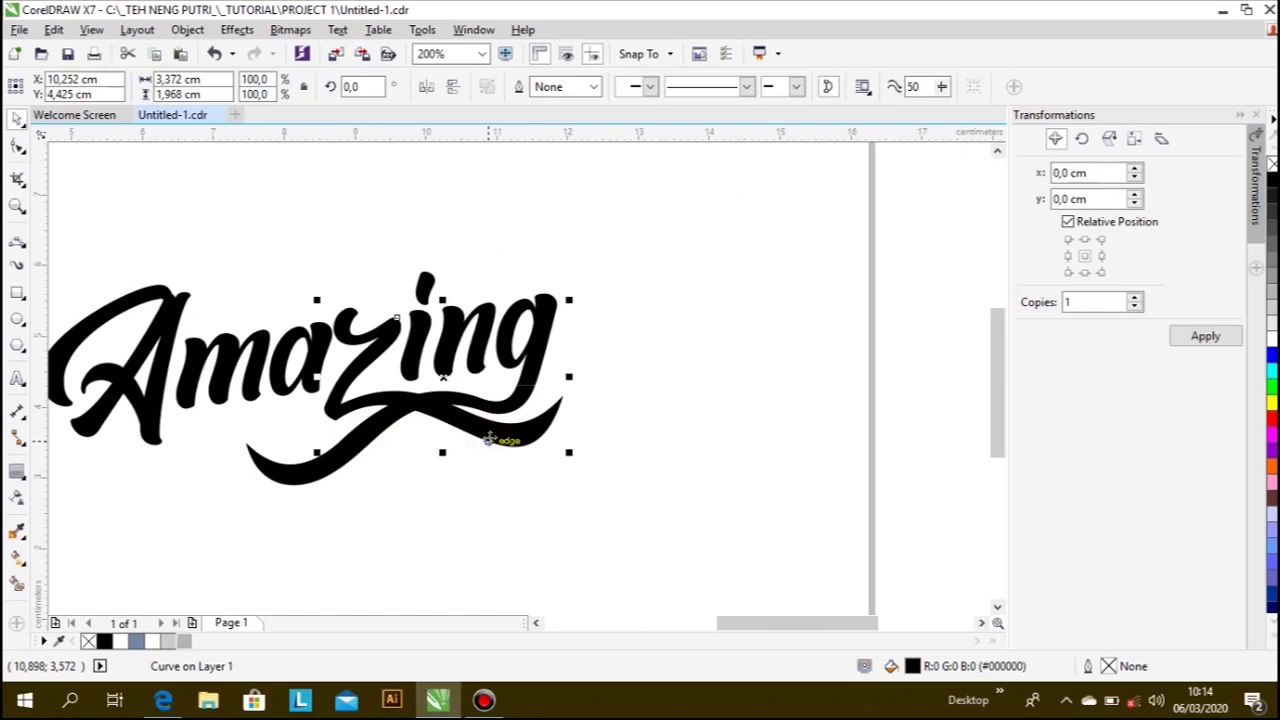
left_click(187, 29)
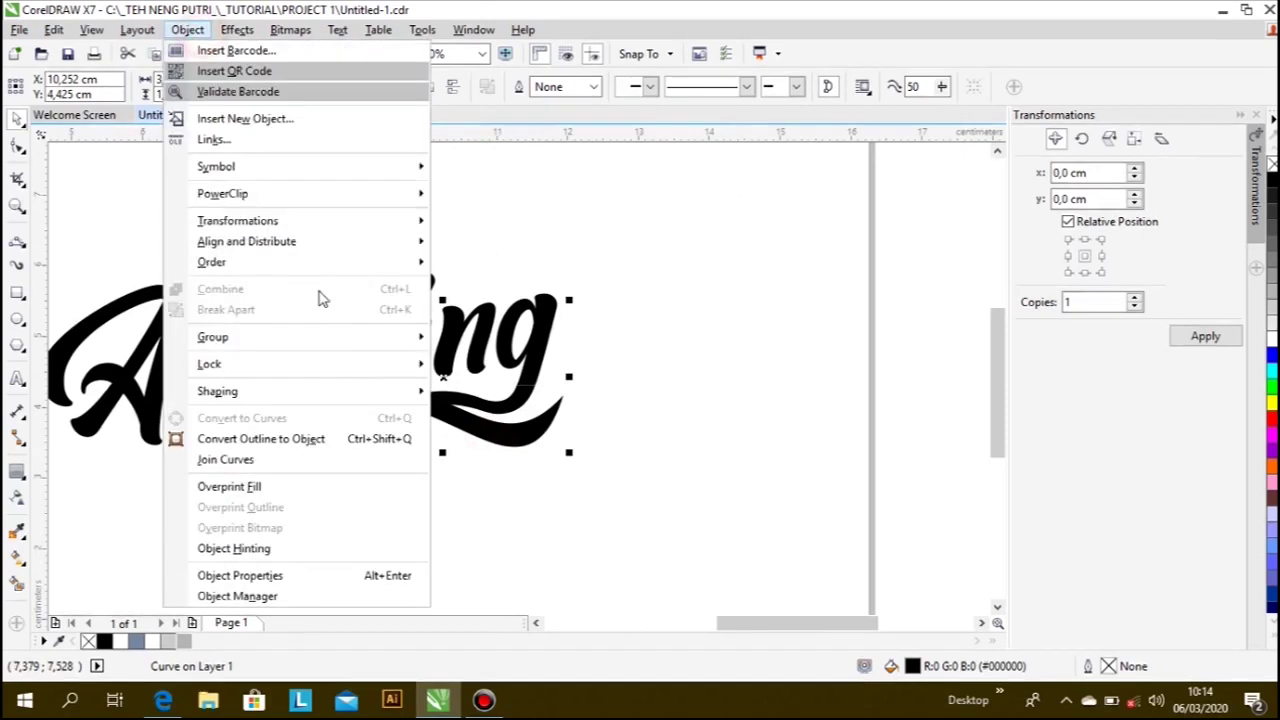
mouse_move(211, 262)
left_click(508, 403)
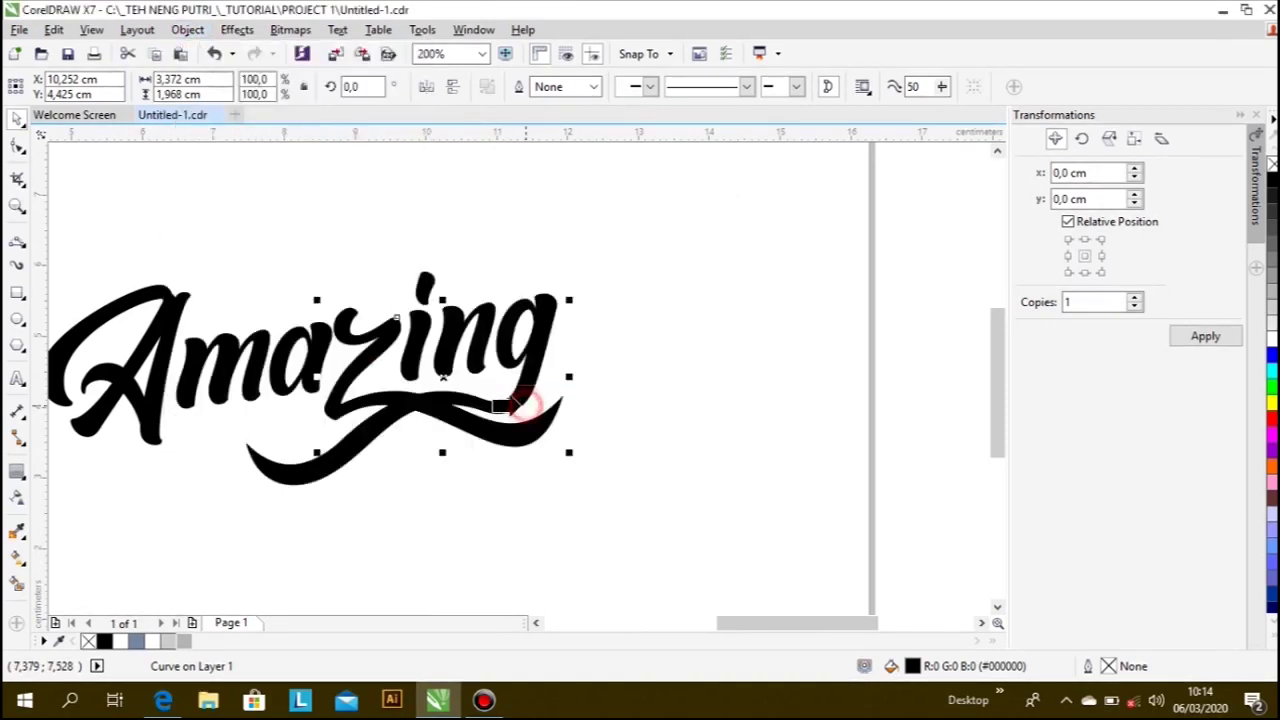
left_click(383, 428)
- Give the crossing curve an outside contour and break the contour group apart
scroll(445, 425, "up", 1)
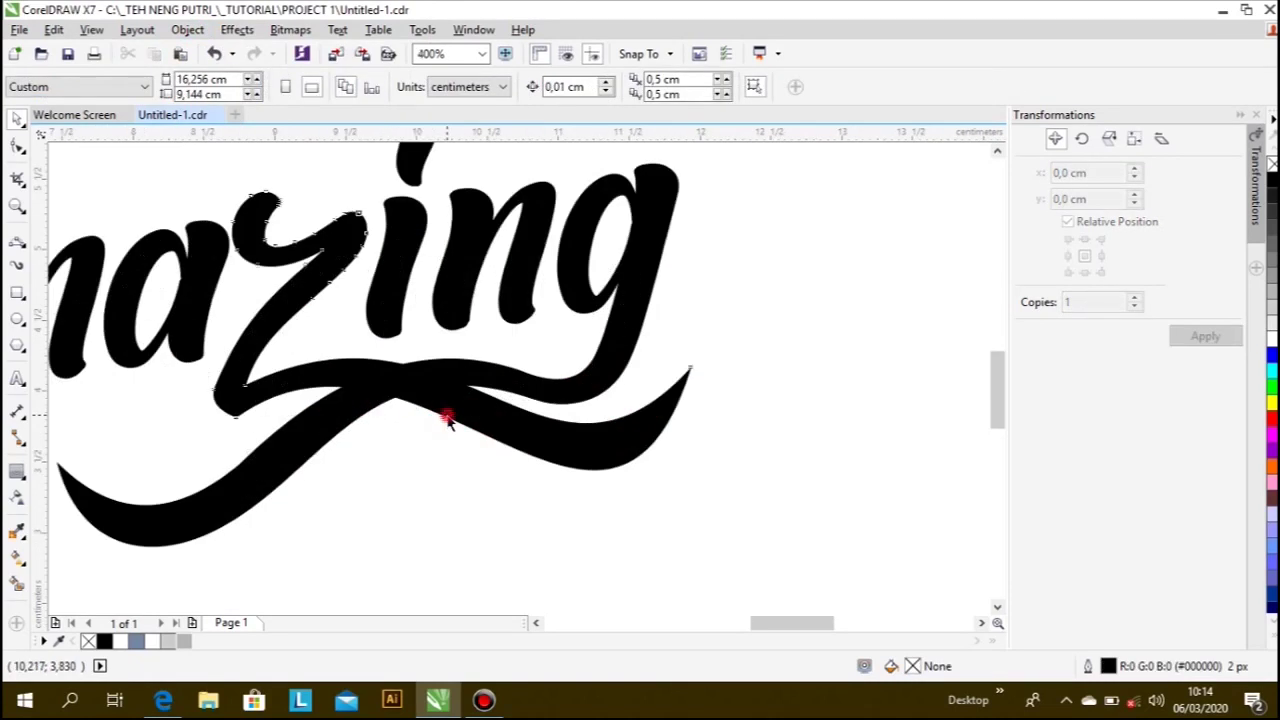
left_click(19, 474)
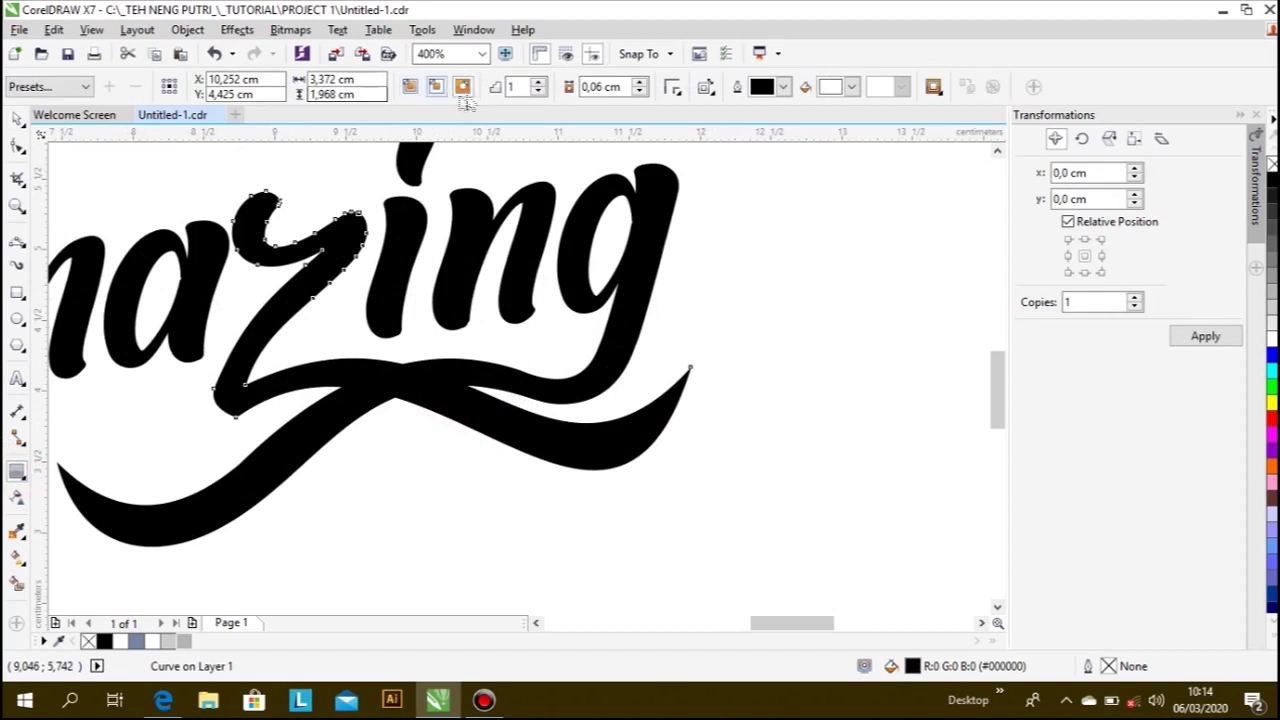
left_click(22, 478)
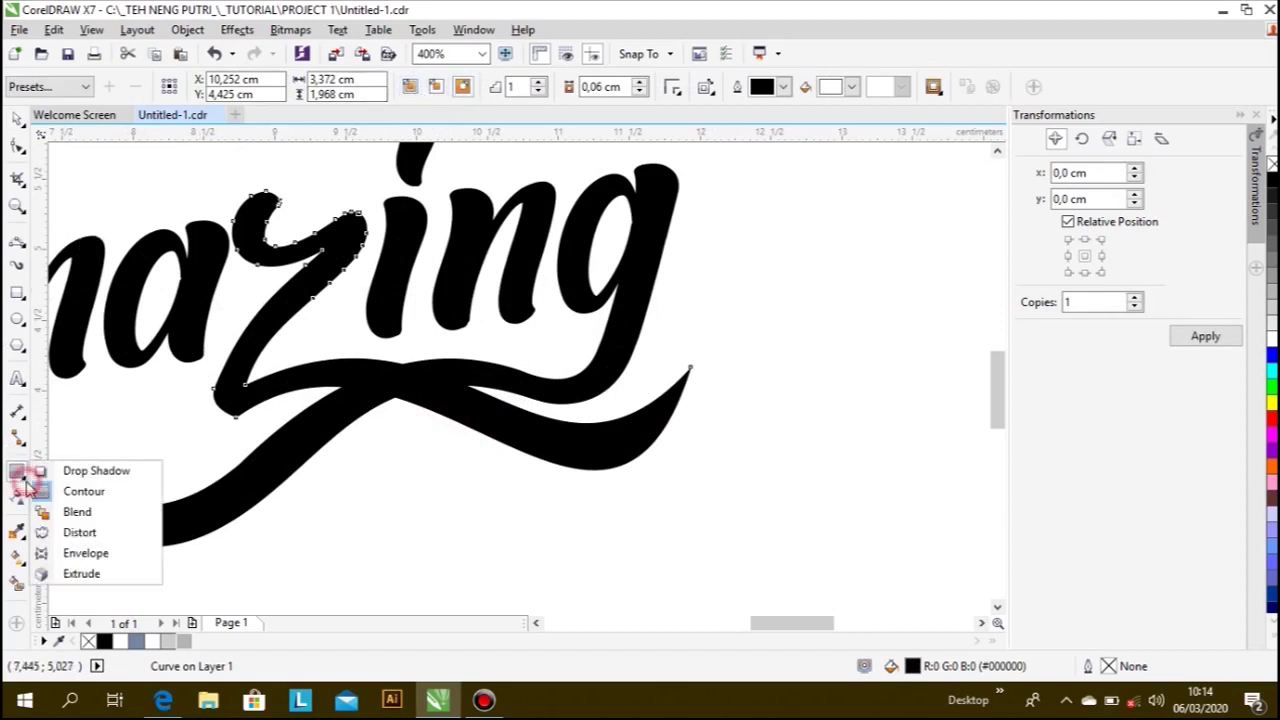
left_click(80, 494)
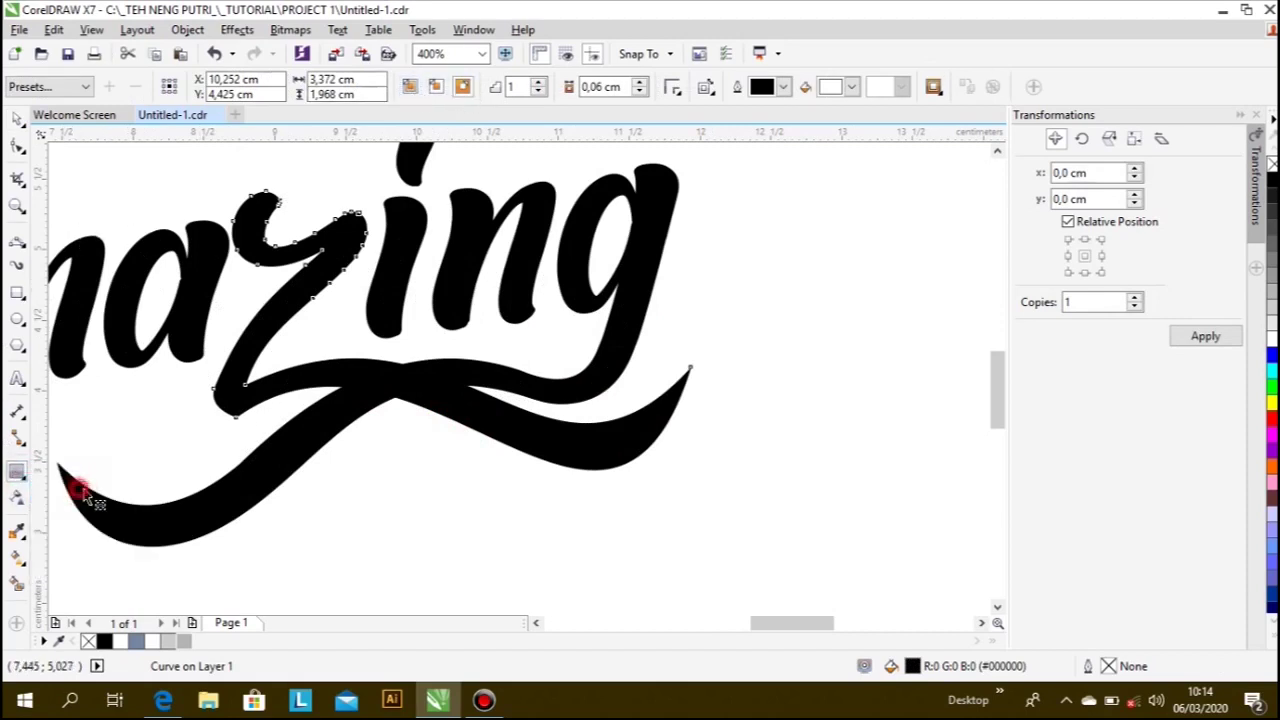
left_click(465, 87)
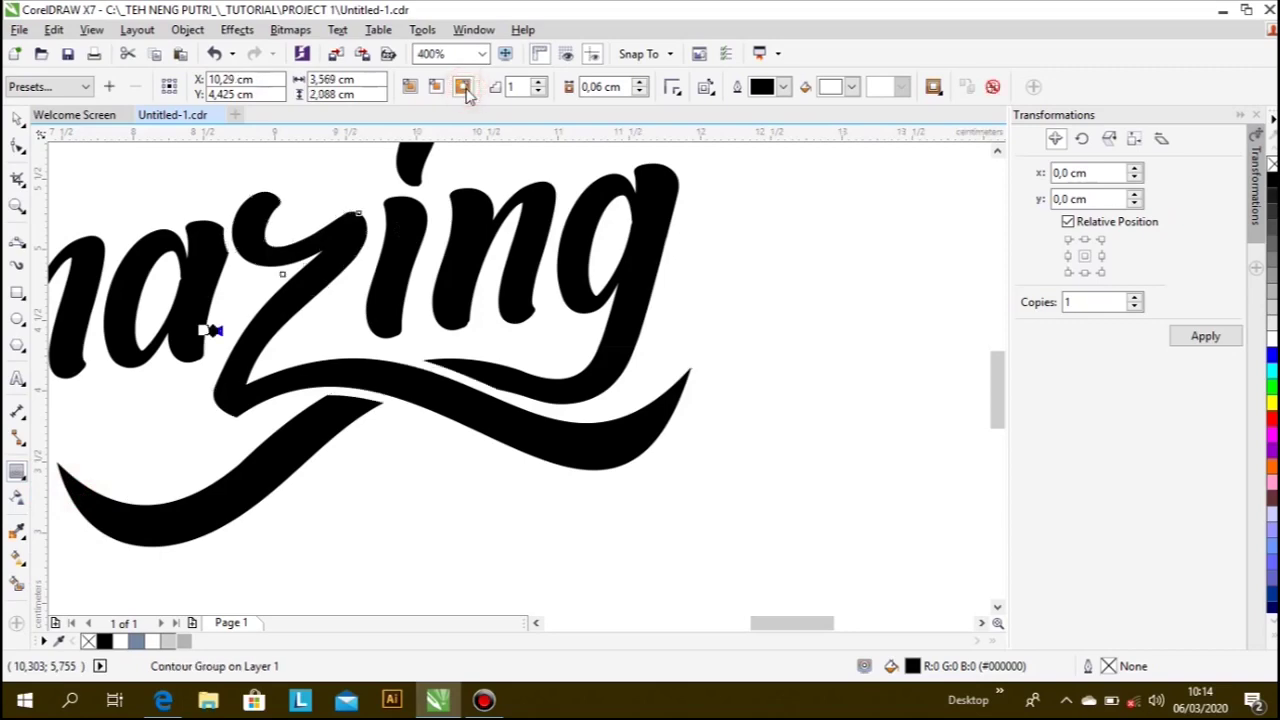
scroll(468, 360, "down", 2)
scroll(463, 368, "up", 3)
left_click(17, 118)
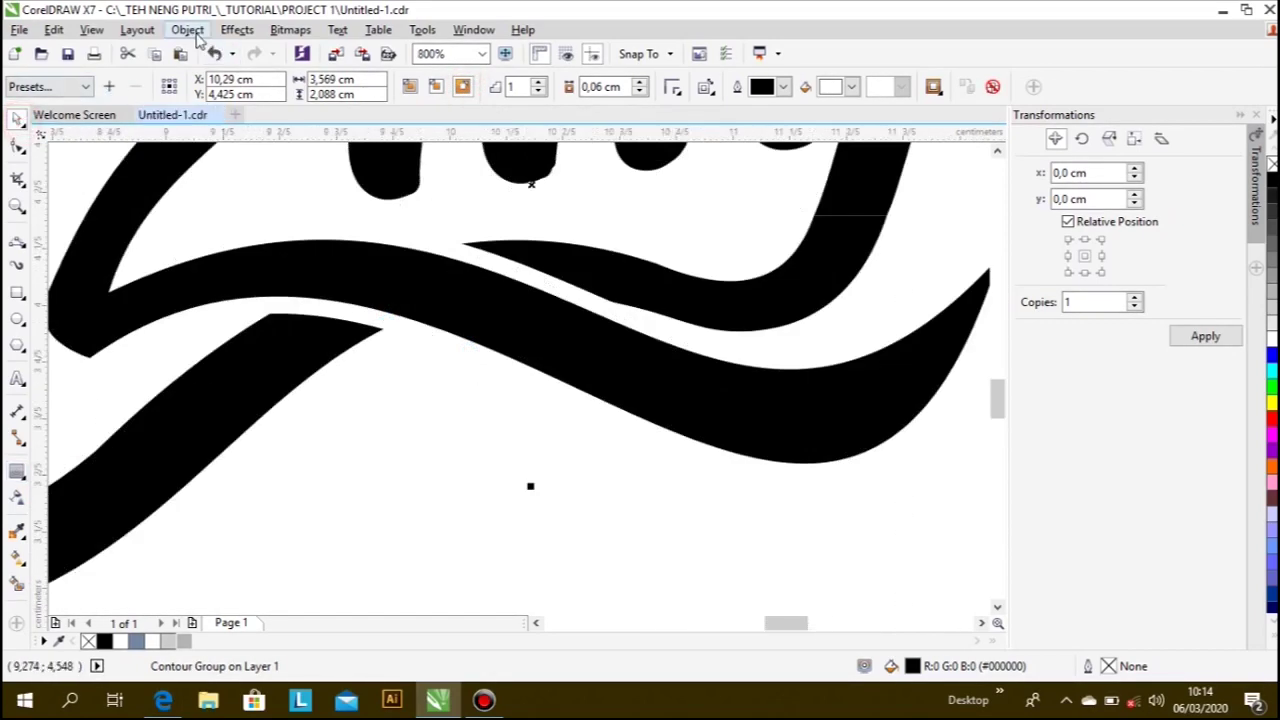
left_click(188, 30)
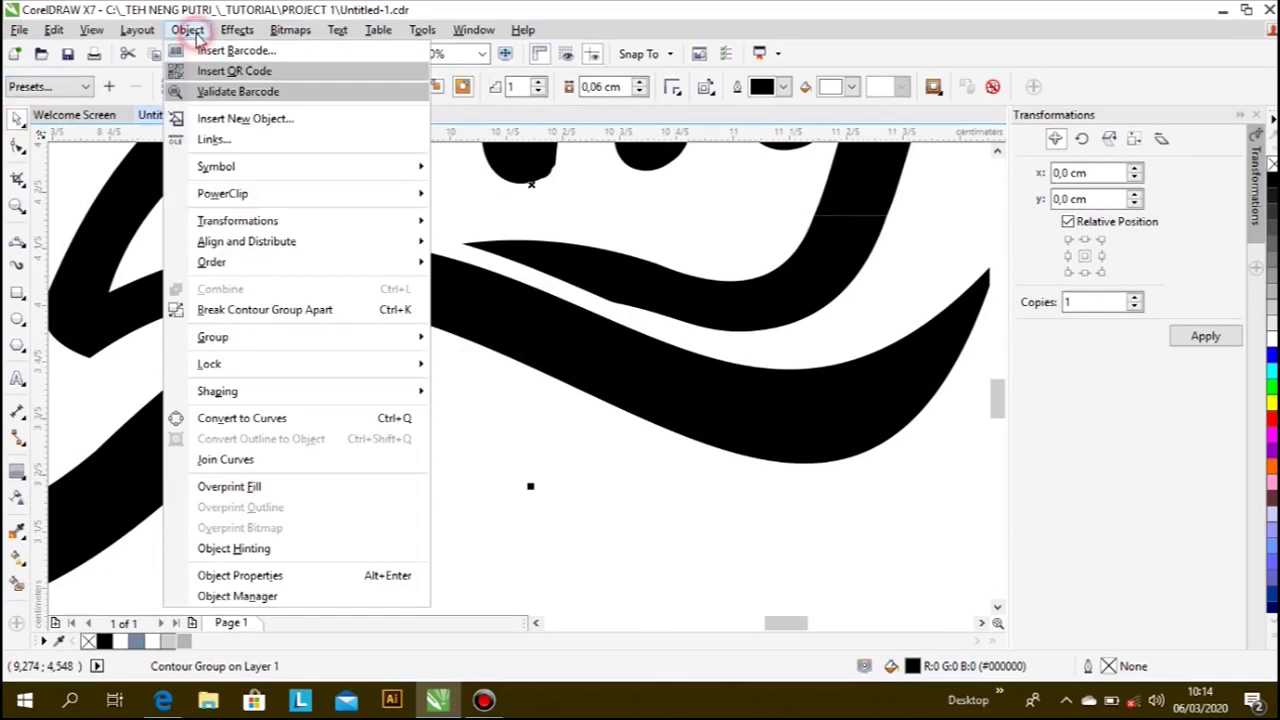
left_click(218, 312)
- Trim the lower swoosh using the separated contour shape
left_click(434, 457)
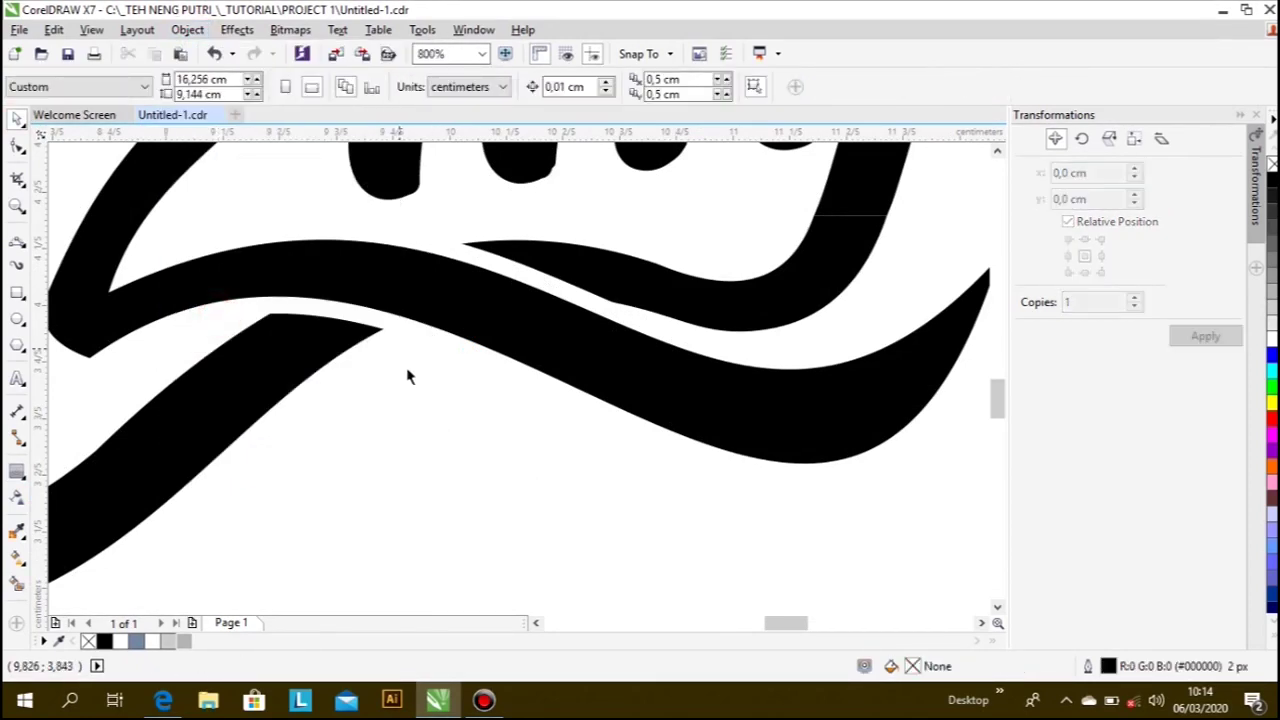
scroll(425, 440, "down", 2)
scroll(425, 440, "up", 1)
left_click(422, 443)
scroll(557, 370, "down", 1)
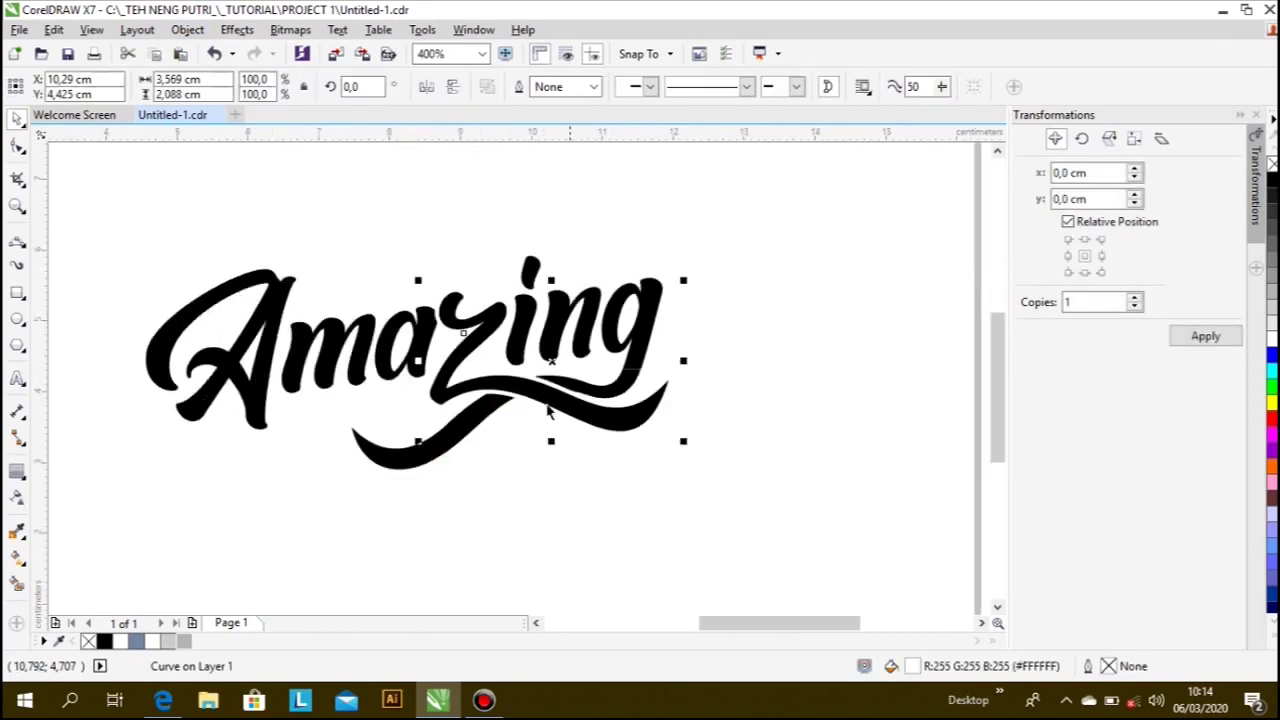
scroll(530, 420, "up", 1)
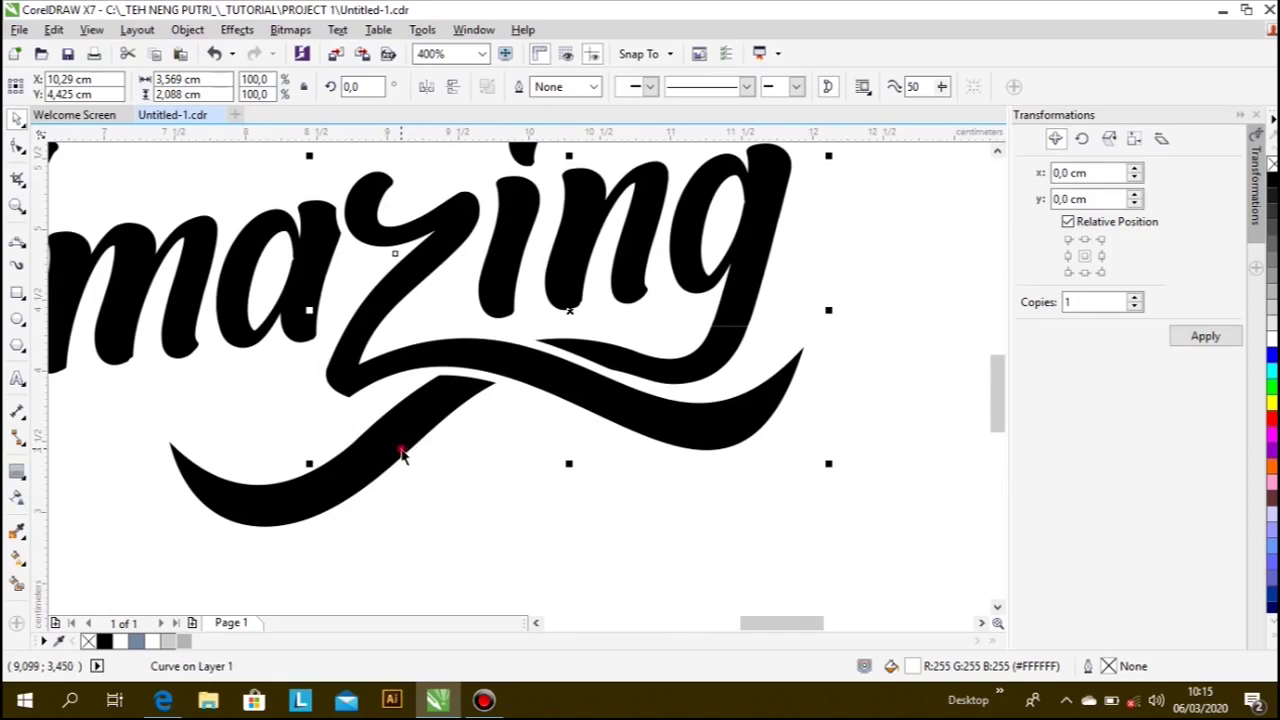
left_click(402, 455, "shift")
left_click(650, 93)
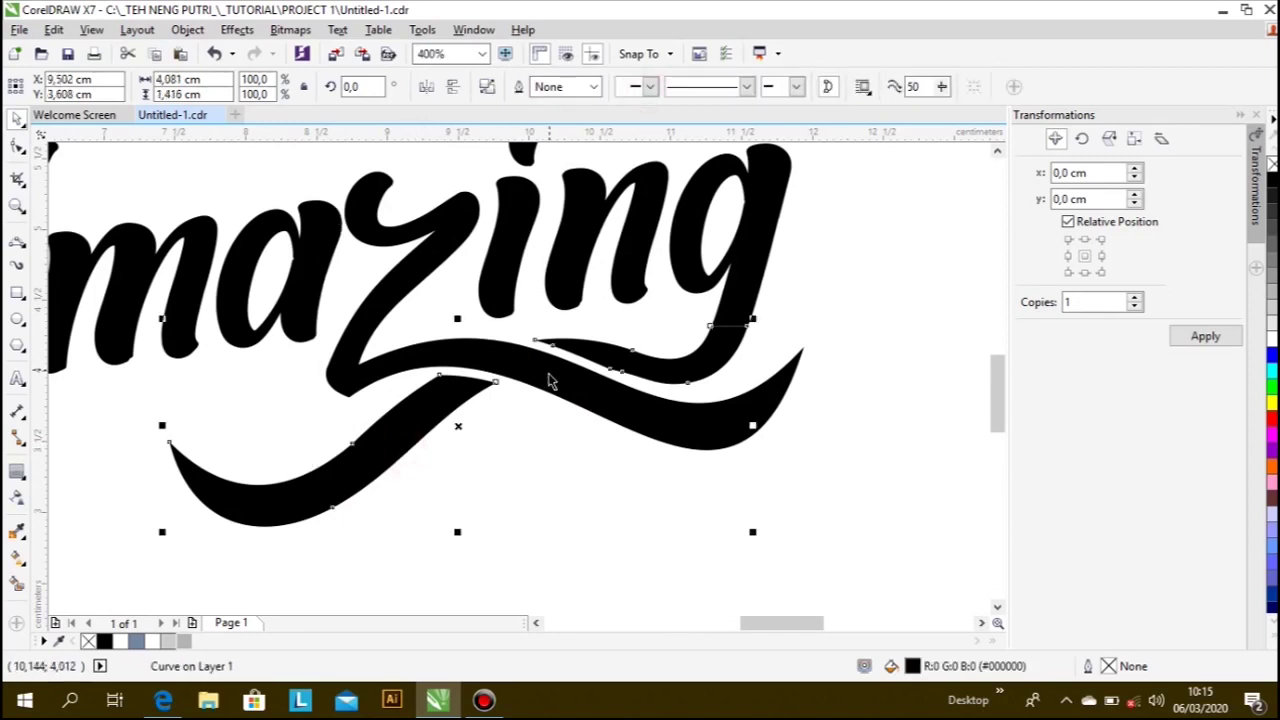
- Check the trimmed swoosh together with the letter g, then select the letter A
scroll(657, 386, "down", 2)
left_click(651, 377)
scroll(640, 382, "up", 2)
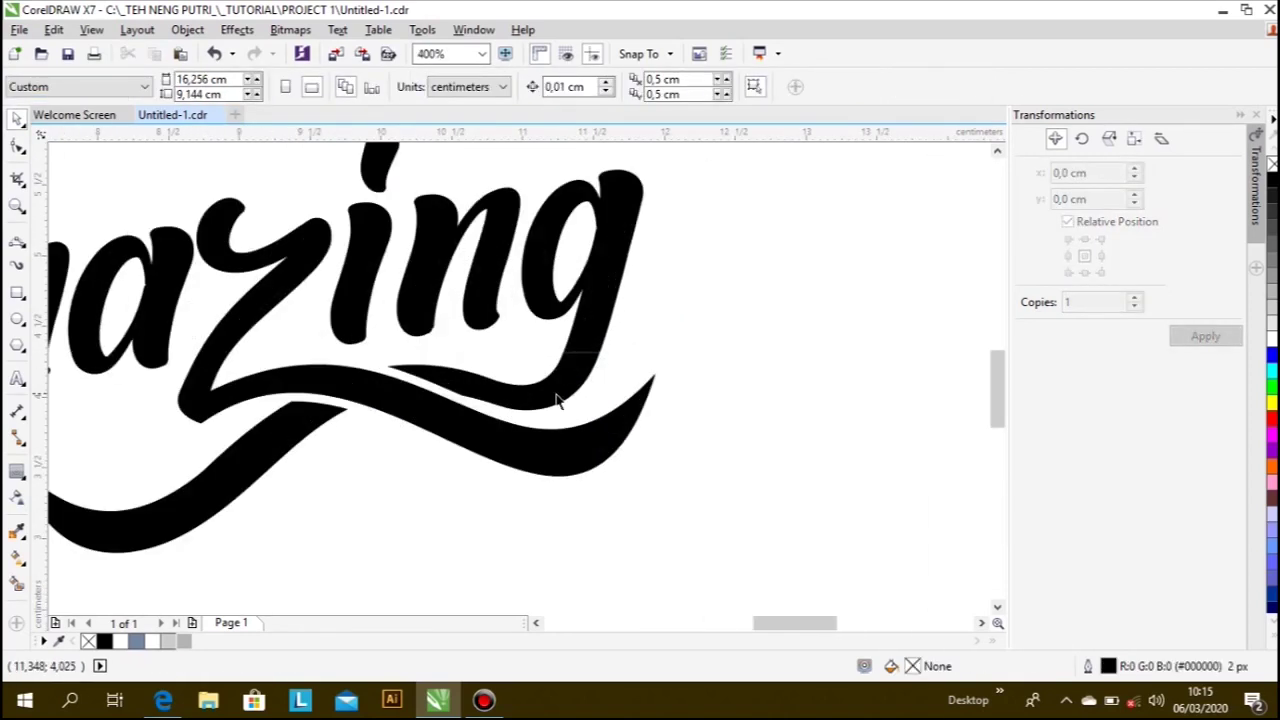
left_click(557, 400)
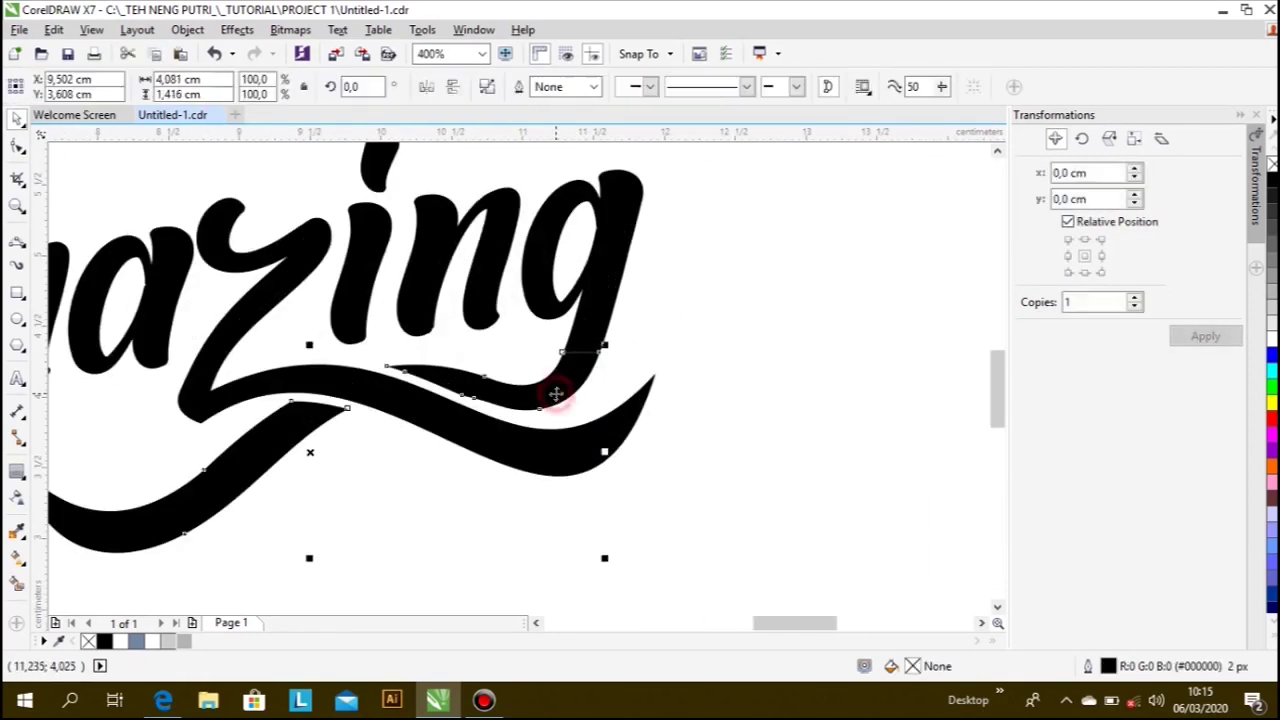
left_click(618, 272, "shift")
left_click(690, 310)
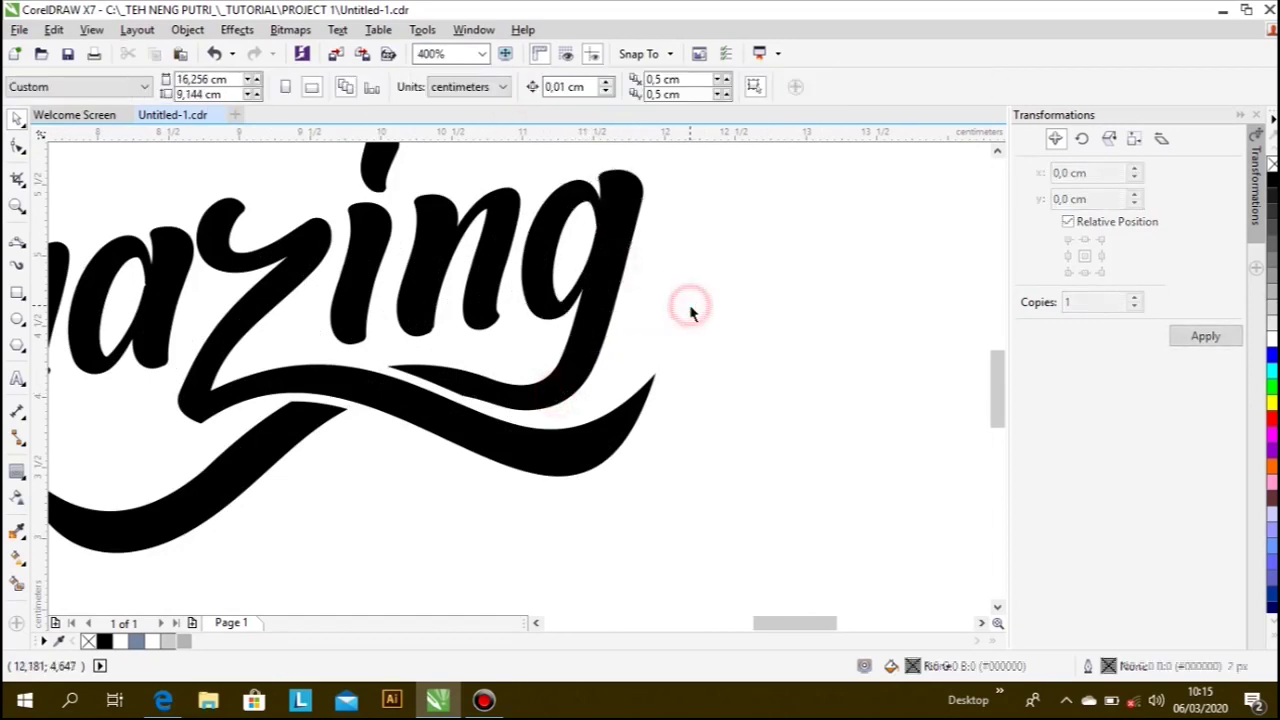
scroll(690, 310, "down", 2)
scroll(594, 372, "up", 1)
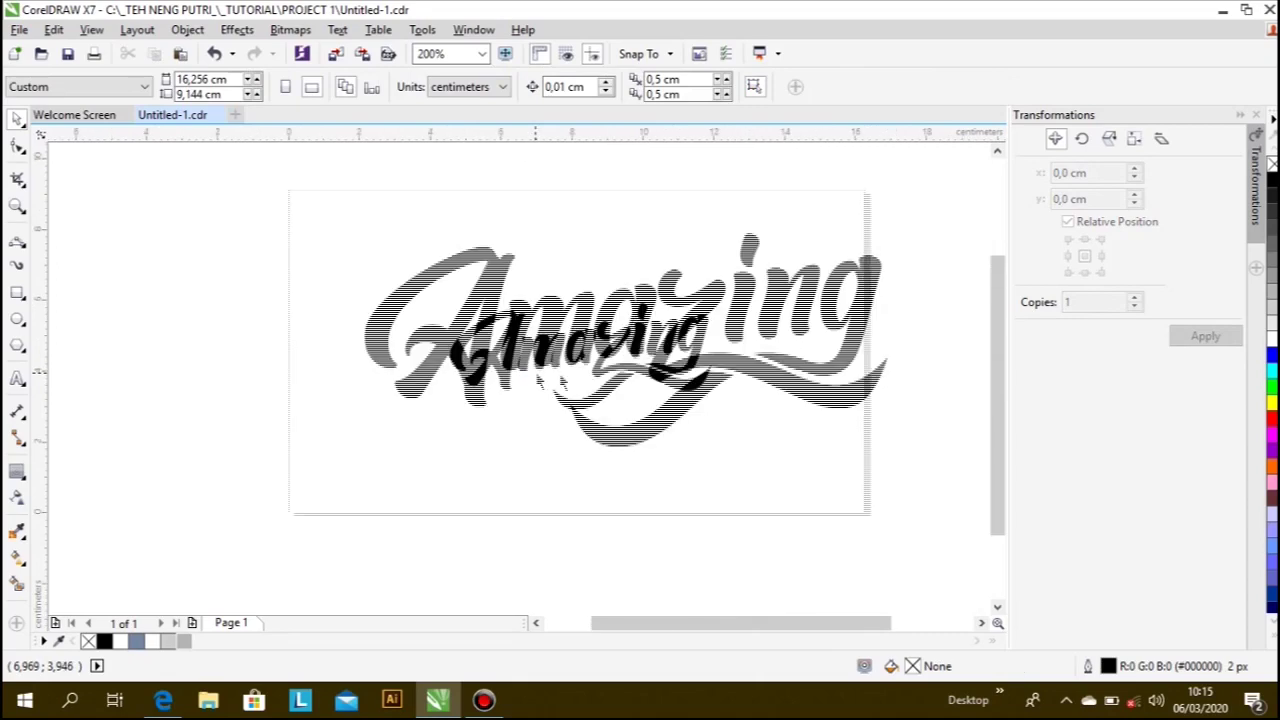
scroll(473, 418, "up", 1)
scroll(457, 414, "down", 1)
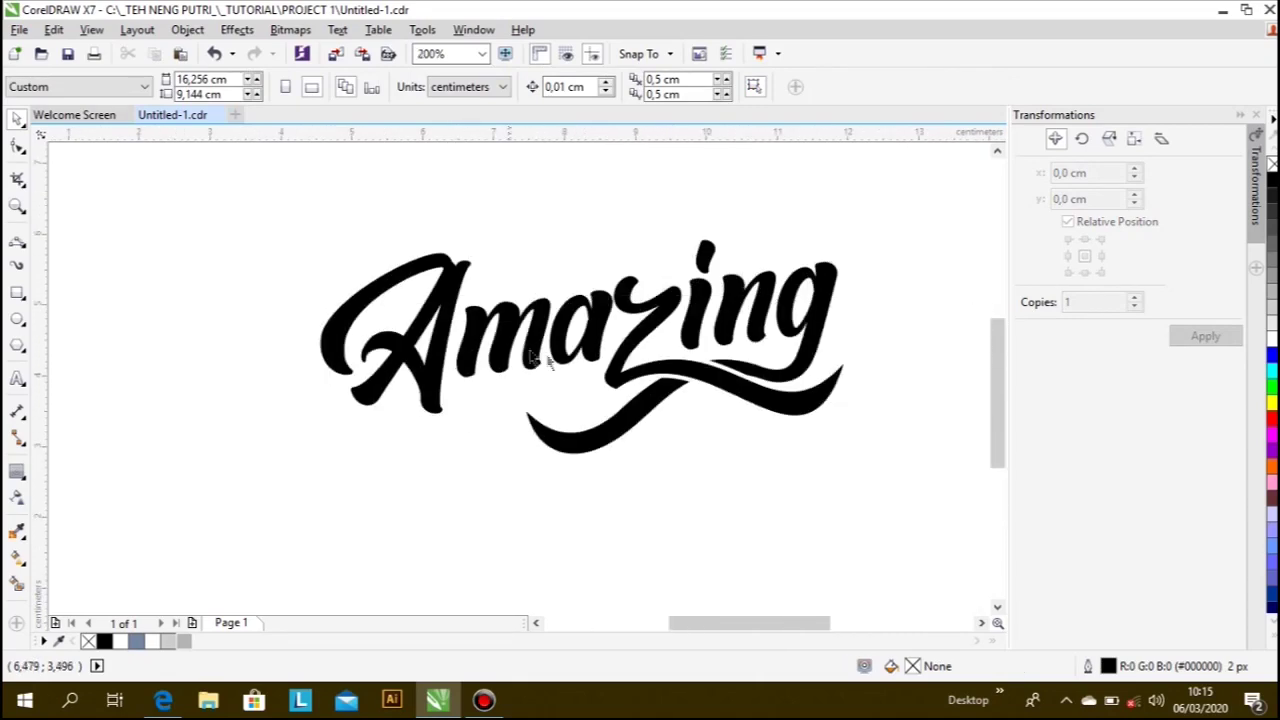
scroll(410, 378, "up", 1)
left_click(436, 350)
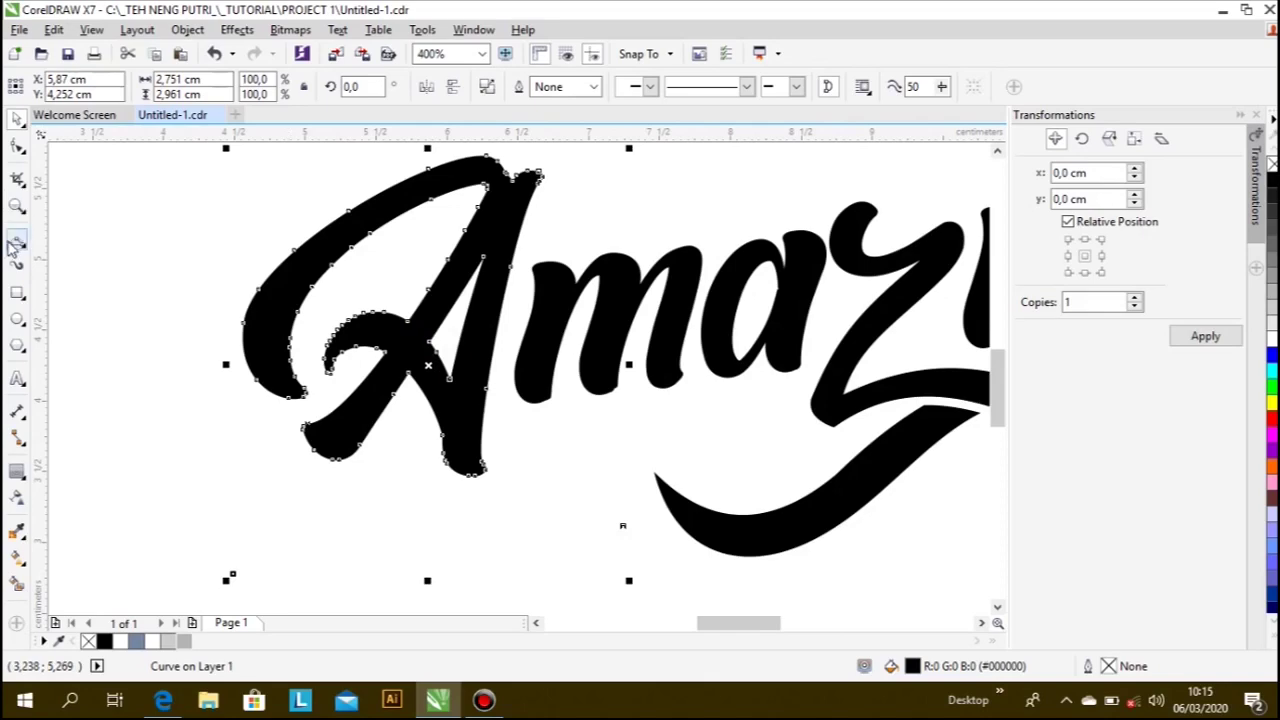
- Draw a straight cut line where the upper-left swash joins the A
scroll(340, 410, "down", 1)
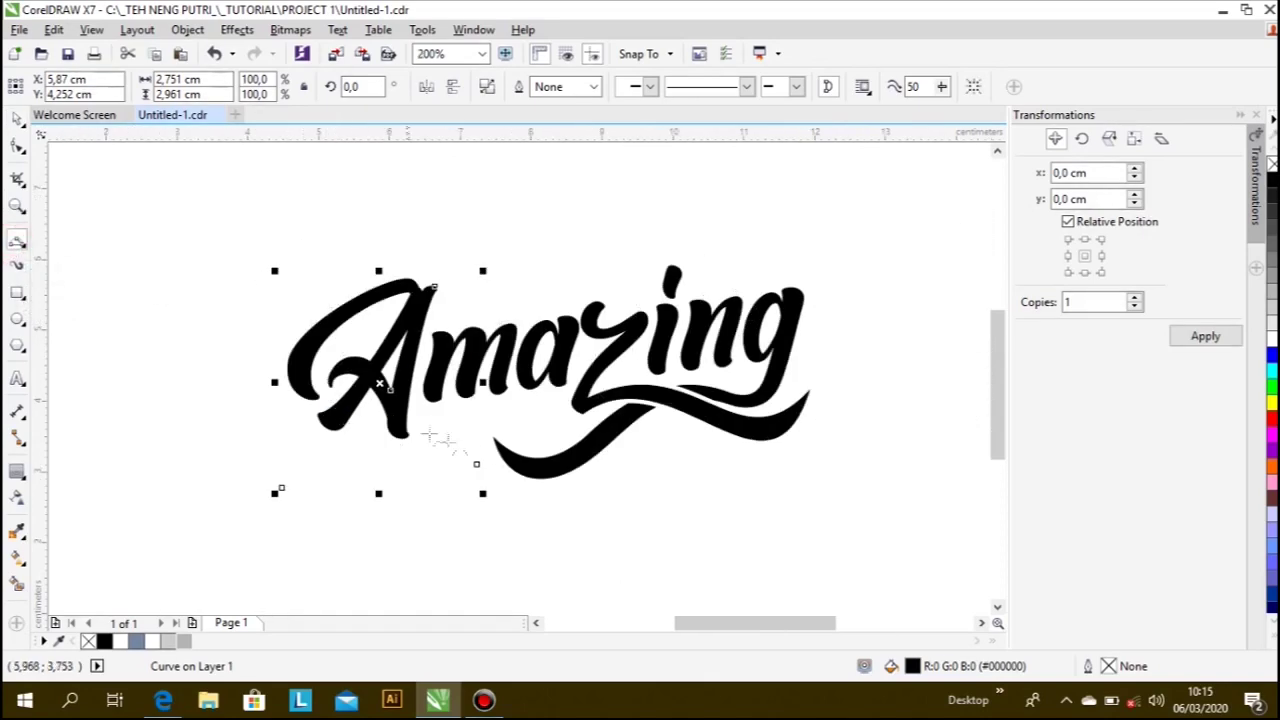
scroll(566, 460, "up", 1)
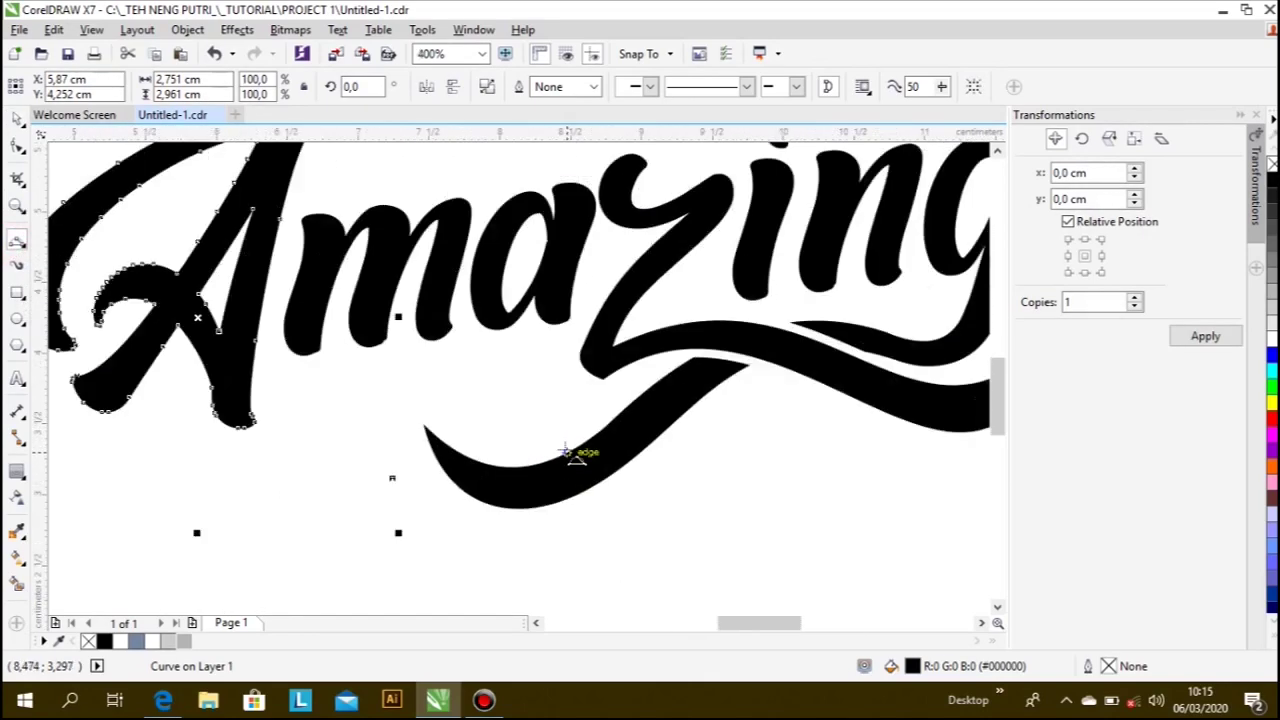
scroll(566, 455, "down", 1)
scroll(450, 410, "up", 1)
scroll(410, 393, "up", 1)
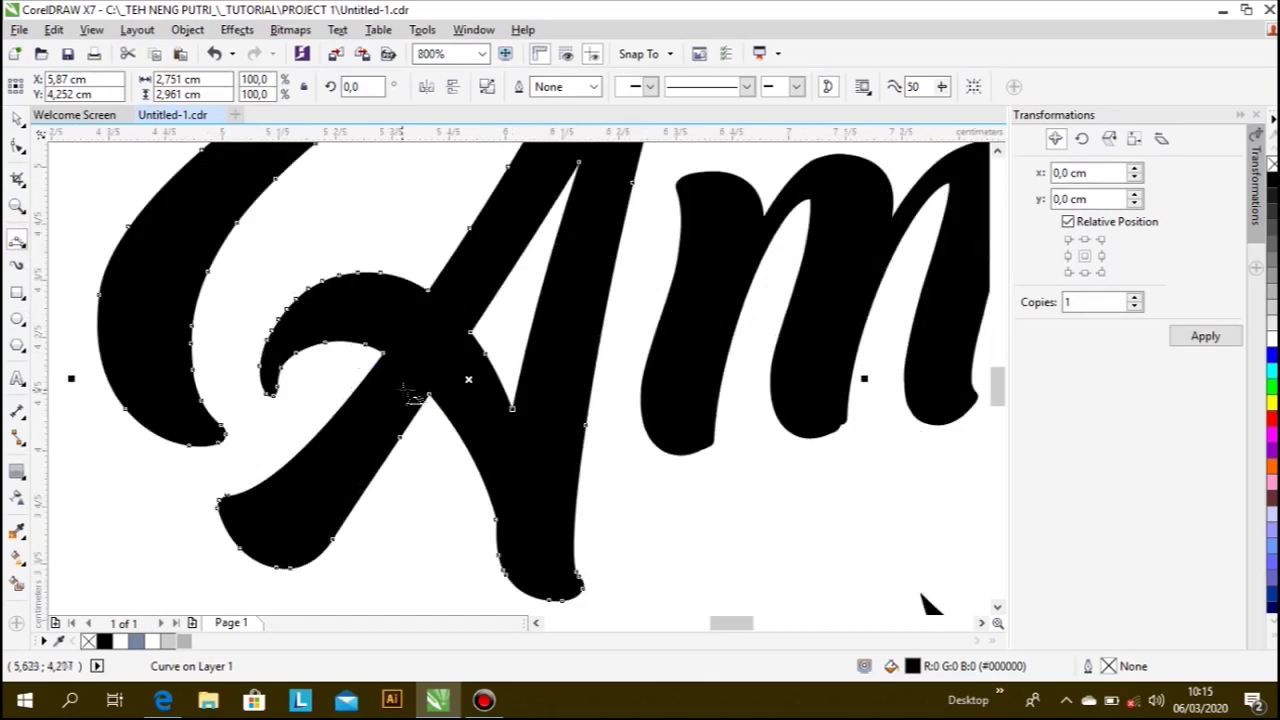
left_click_drag(428, 394, 470, 331)
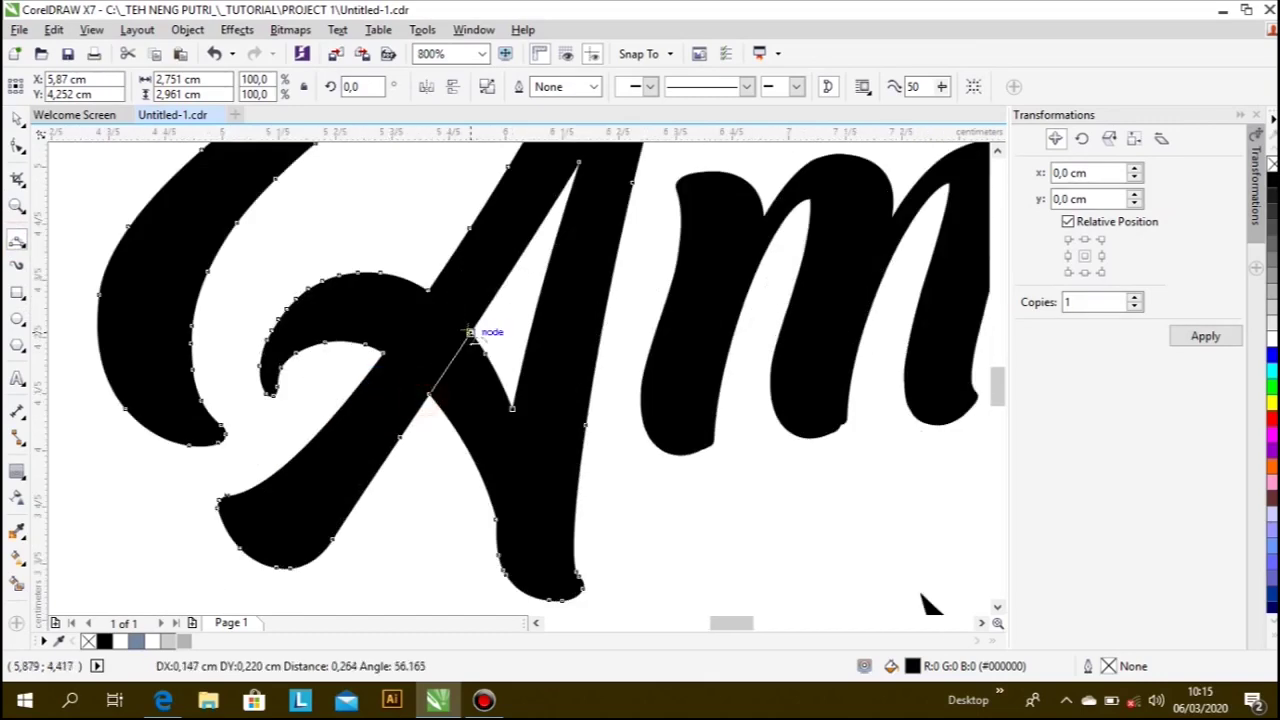
scroll(465, 340, "down", 1)
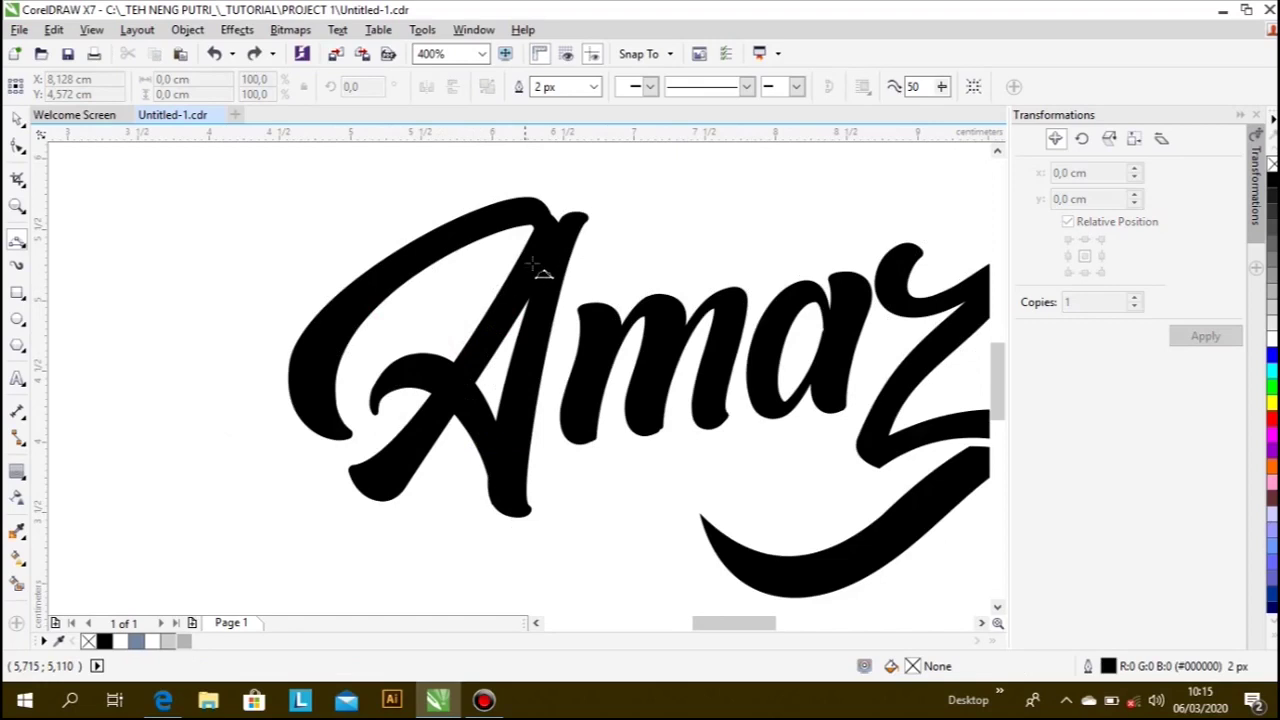
scroll(548, 215, "down", 1)
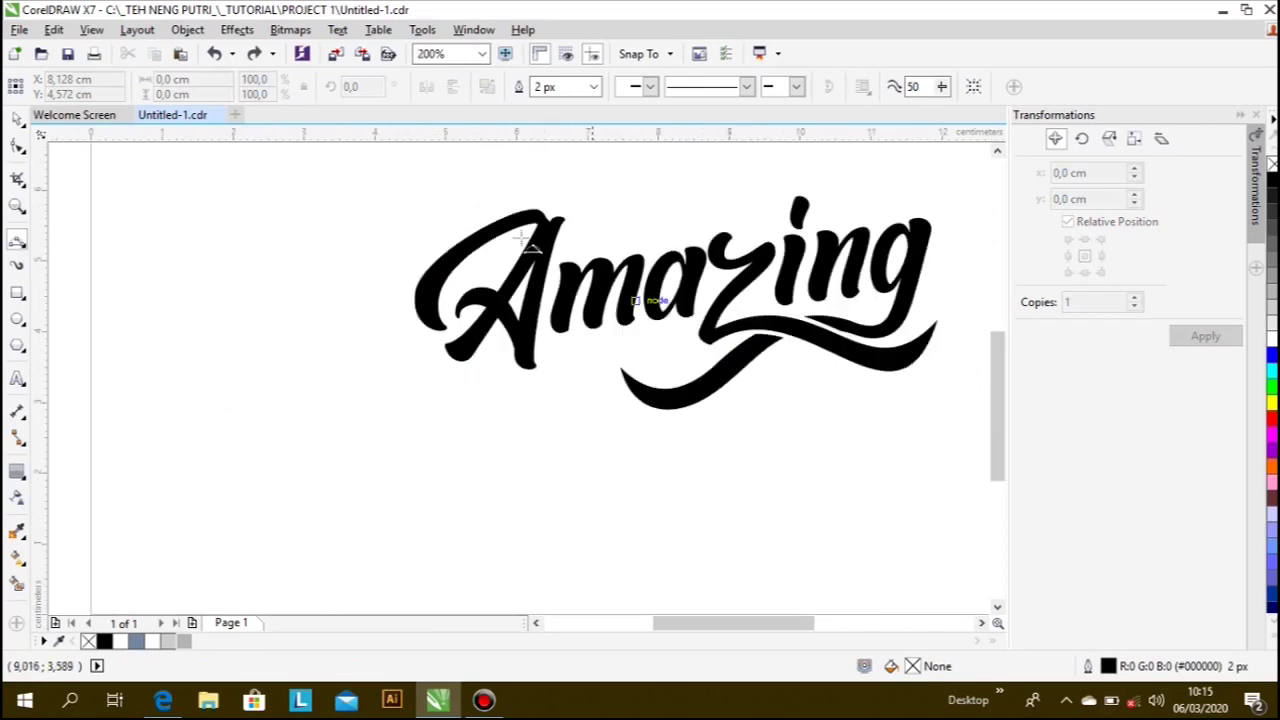
scroll(545, 212, "up", 2)
scroll(570, 232, "up", 1)
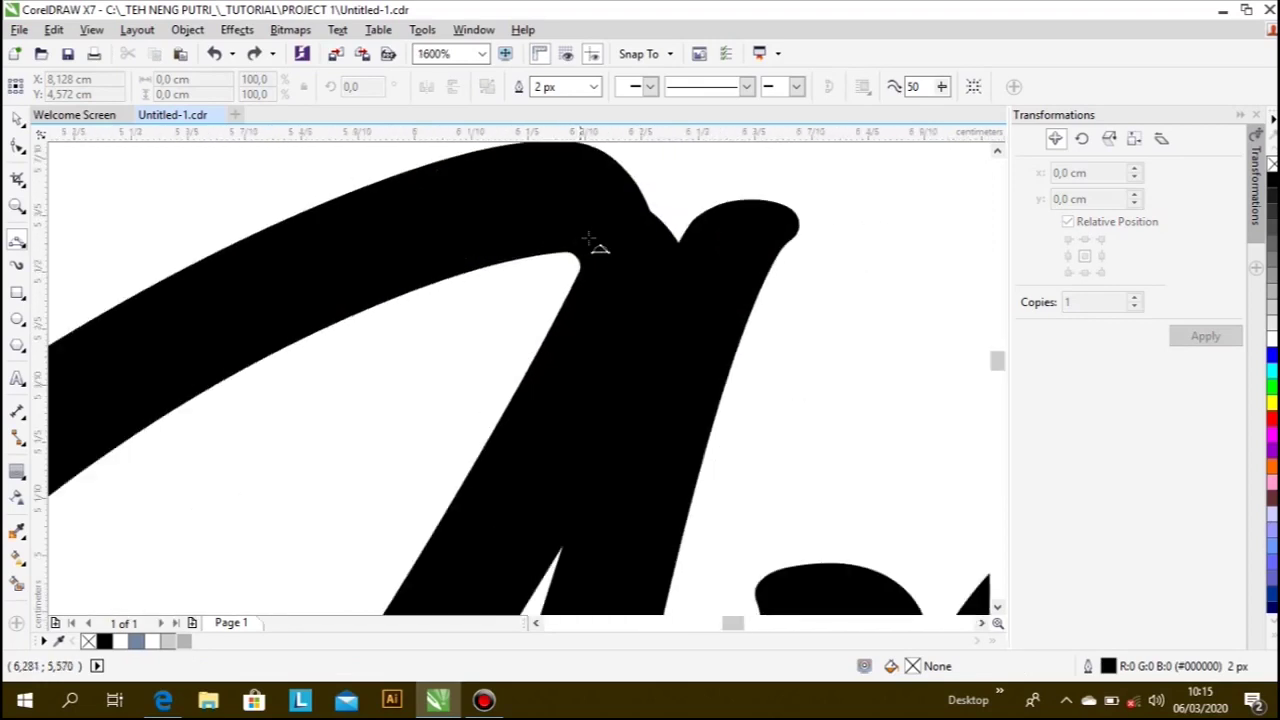
left_click(584, 266)
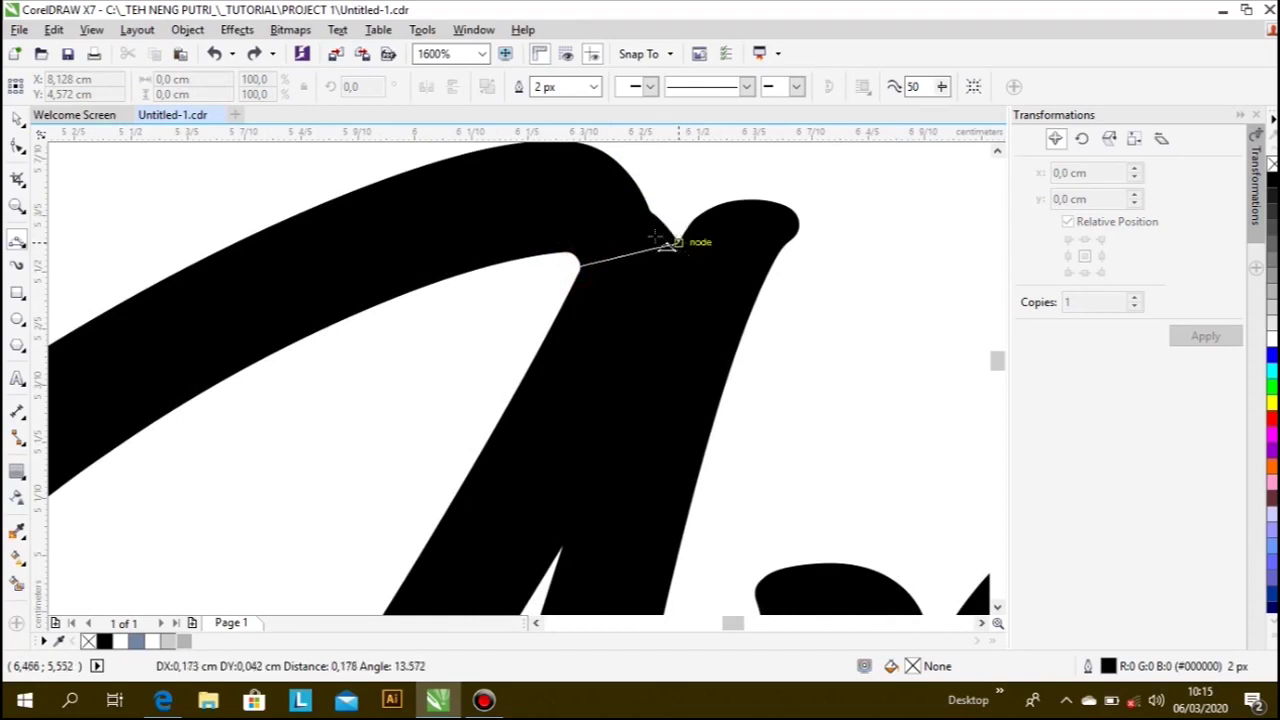
left_click(636, 228)
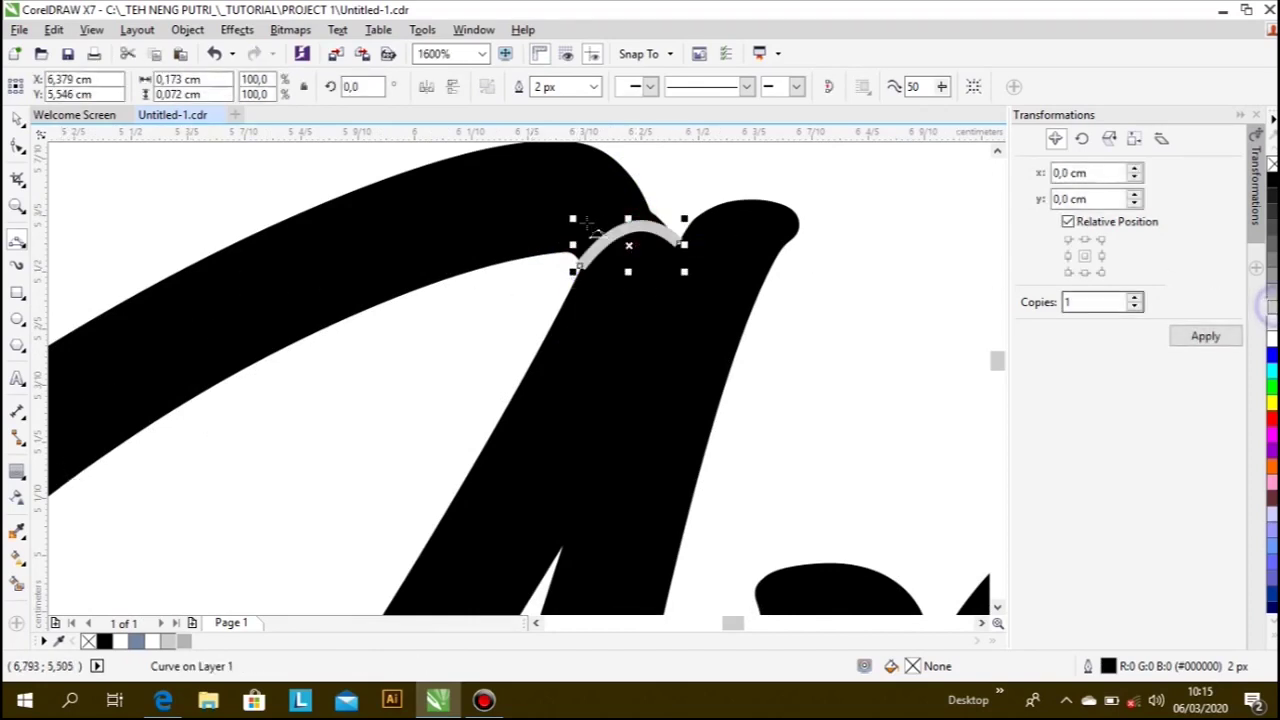
- Smart Fill the A's upper-left swash as its own shape and trim it from the black lettering
scroll(569, 218, "down", 2)
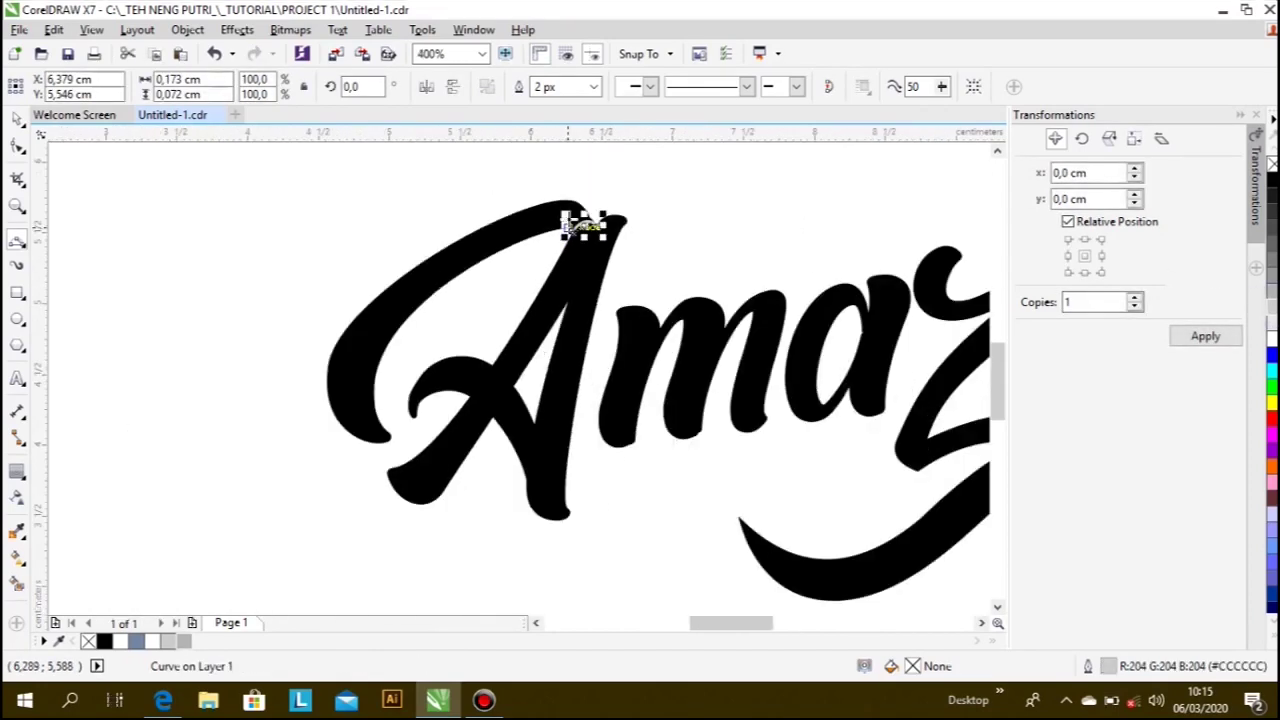
left_click(17, 583)
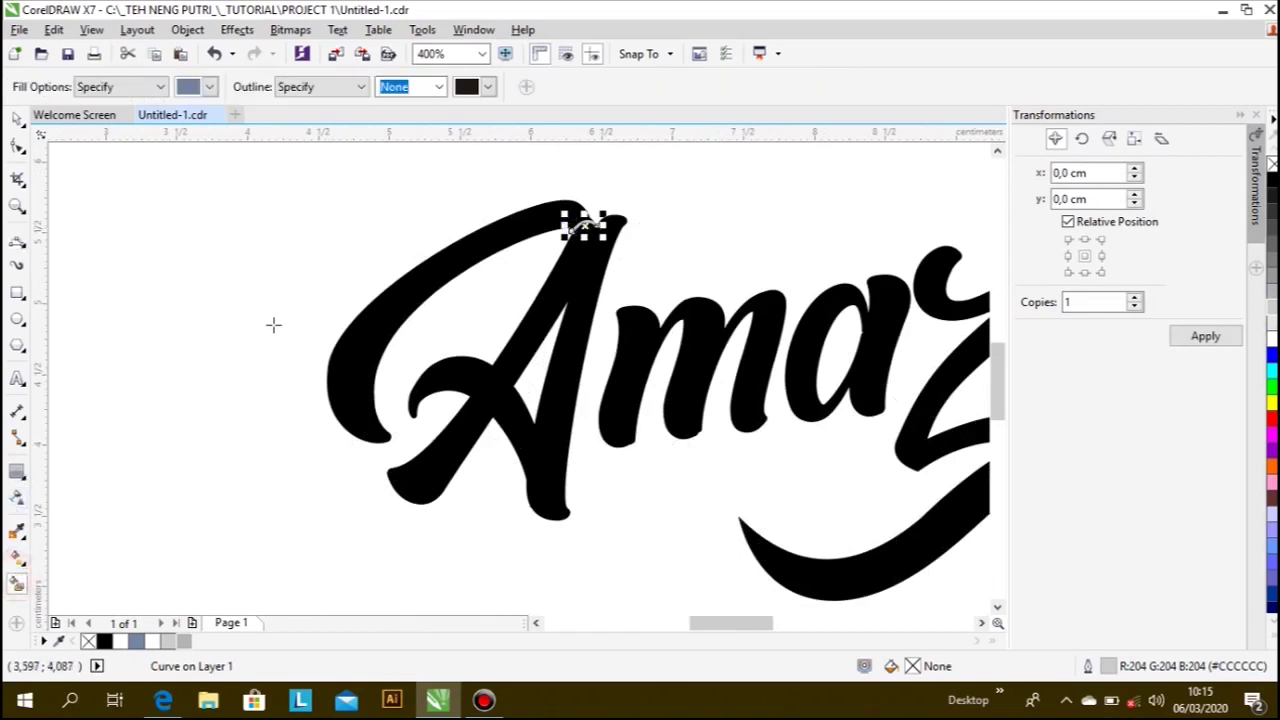
left_click(405, 323)
left_click(18, 117)
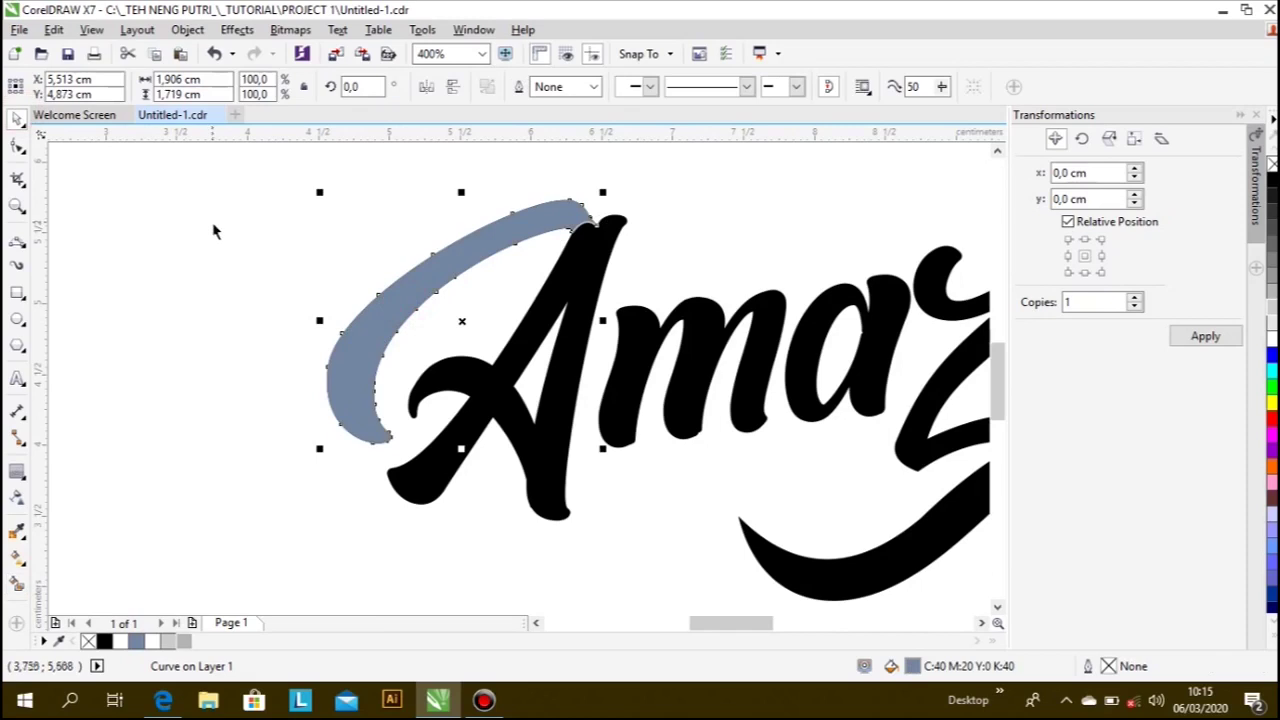
left_click(260, 272)
left_click(400, 295)
left_click(565, 340, "shift")
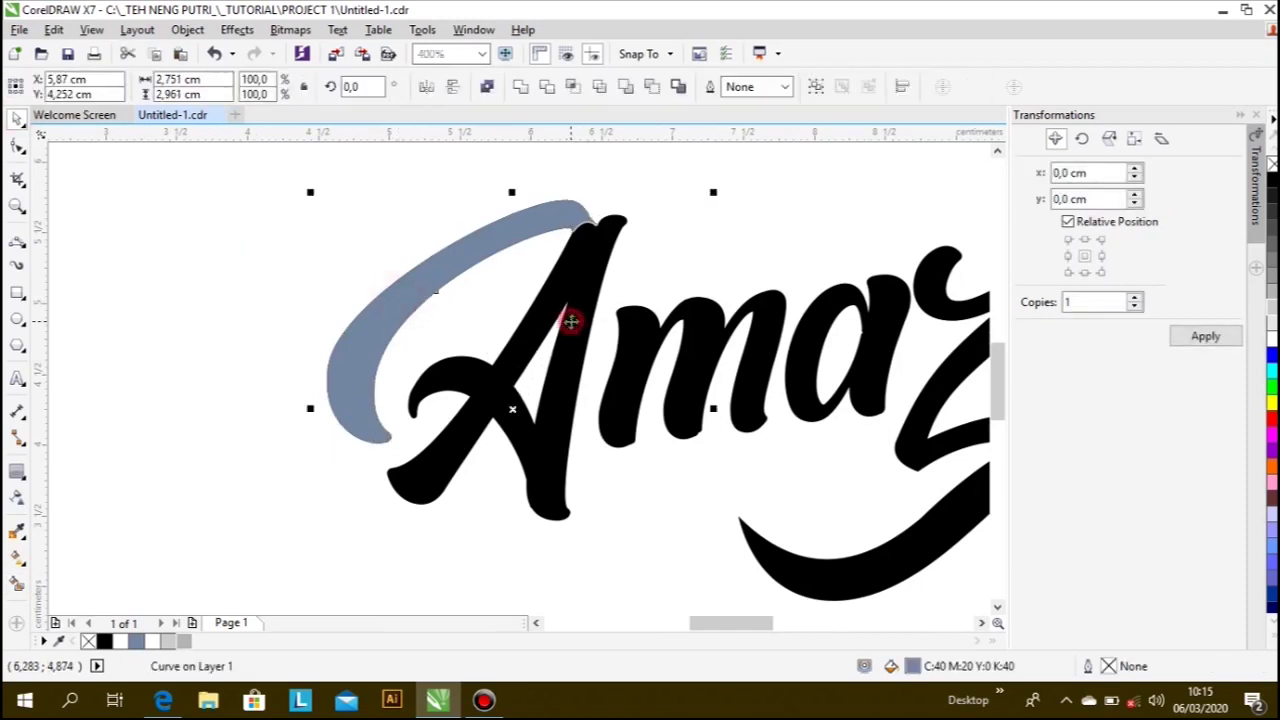
left_click(650, 87)
- Delete the leftover cut line piece on top of the A
left_click_drag(528, 189, 651, 263)
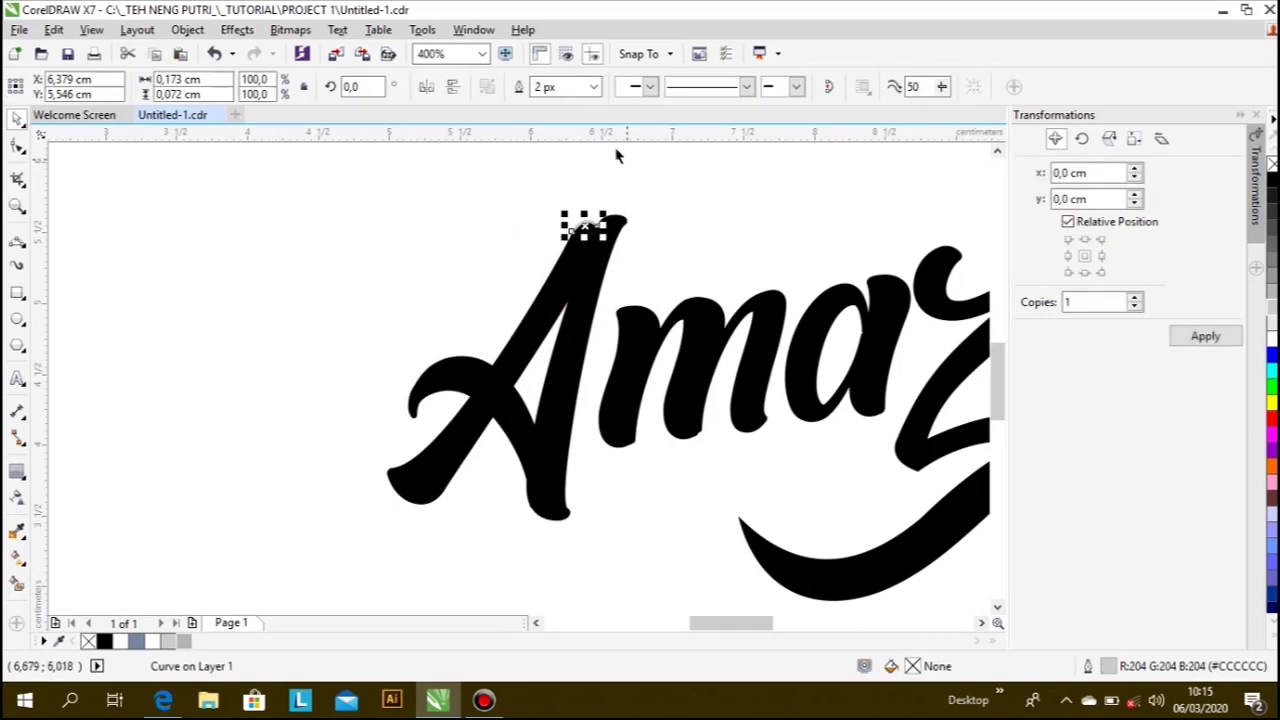
key("Delete")
scroll(453, 412, "down", 1)
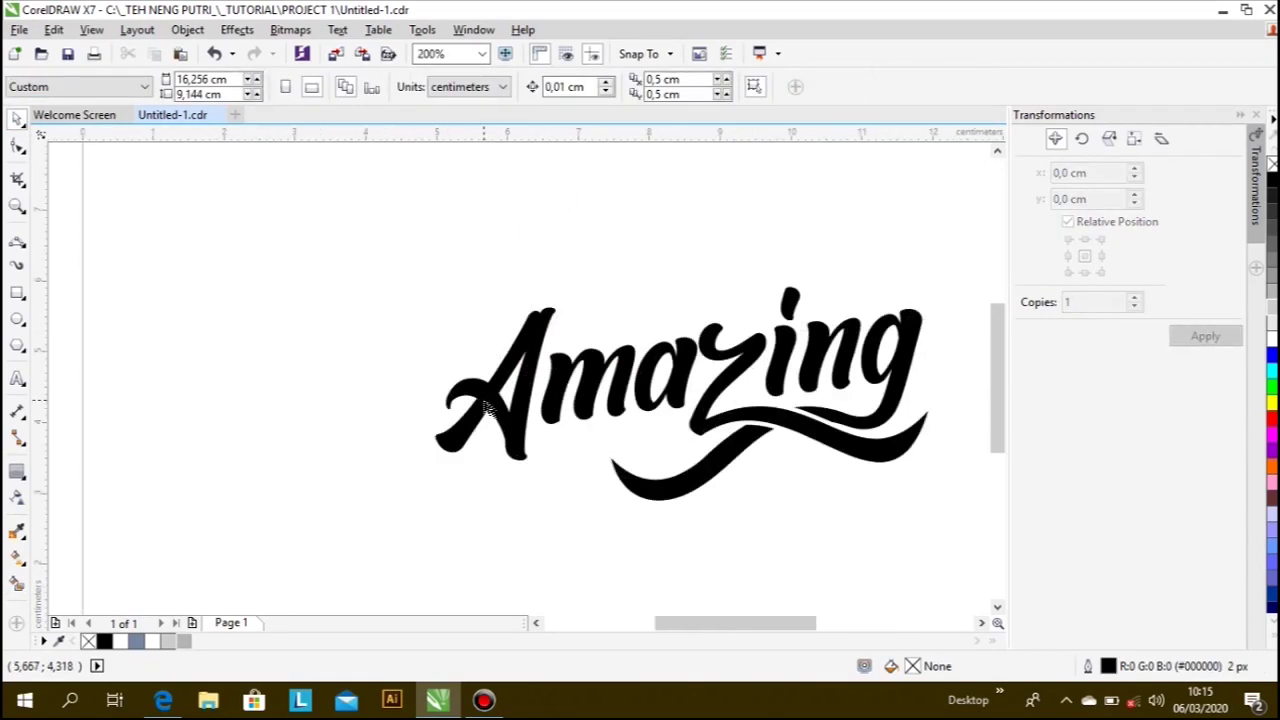
scroll(490, 410, "up", 1)
scroll(490, 410, "up", 1)
key("F5")
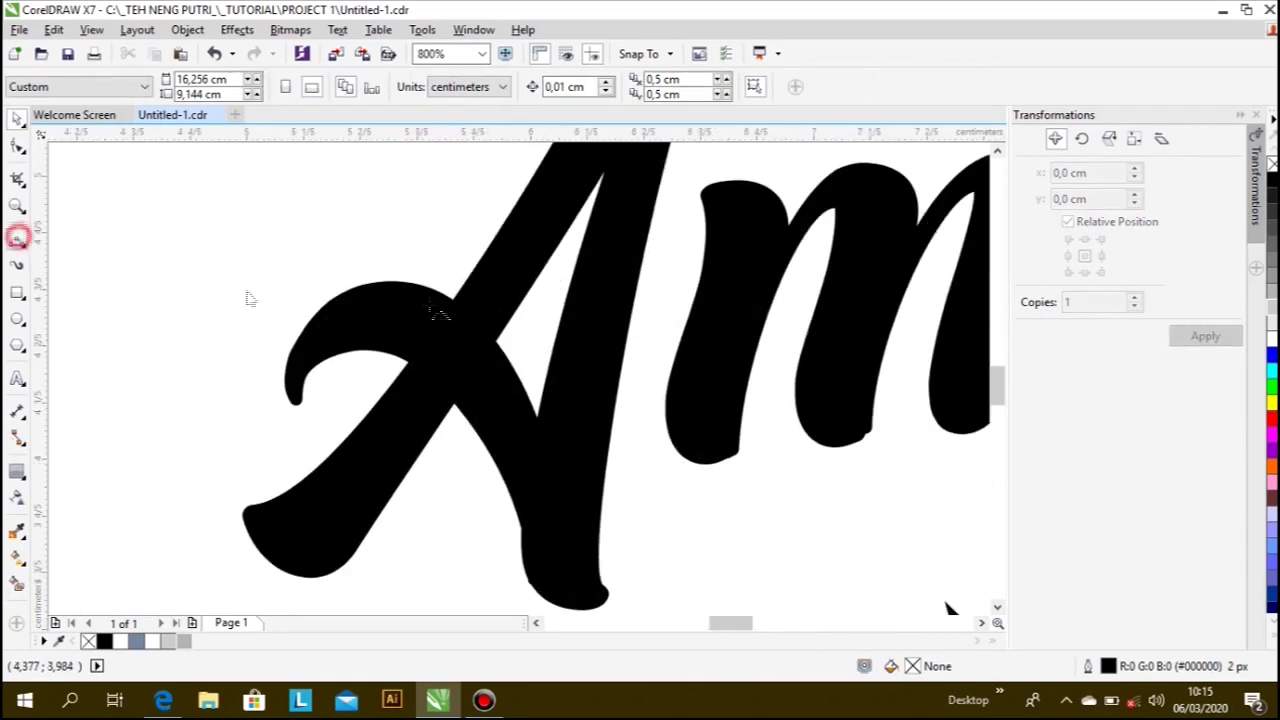
- Draw three grey-outlined freehand cut lines across the A's crossbar curl and inner edges
scroll(432, 377, "up", 1)
left_click(351, 405)
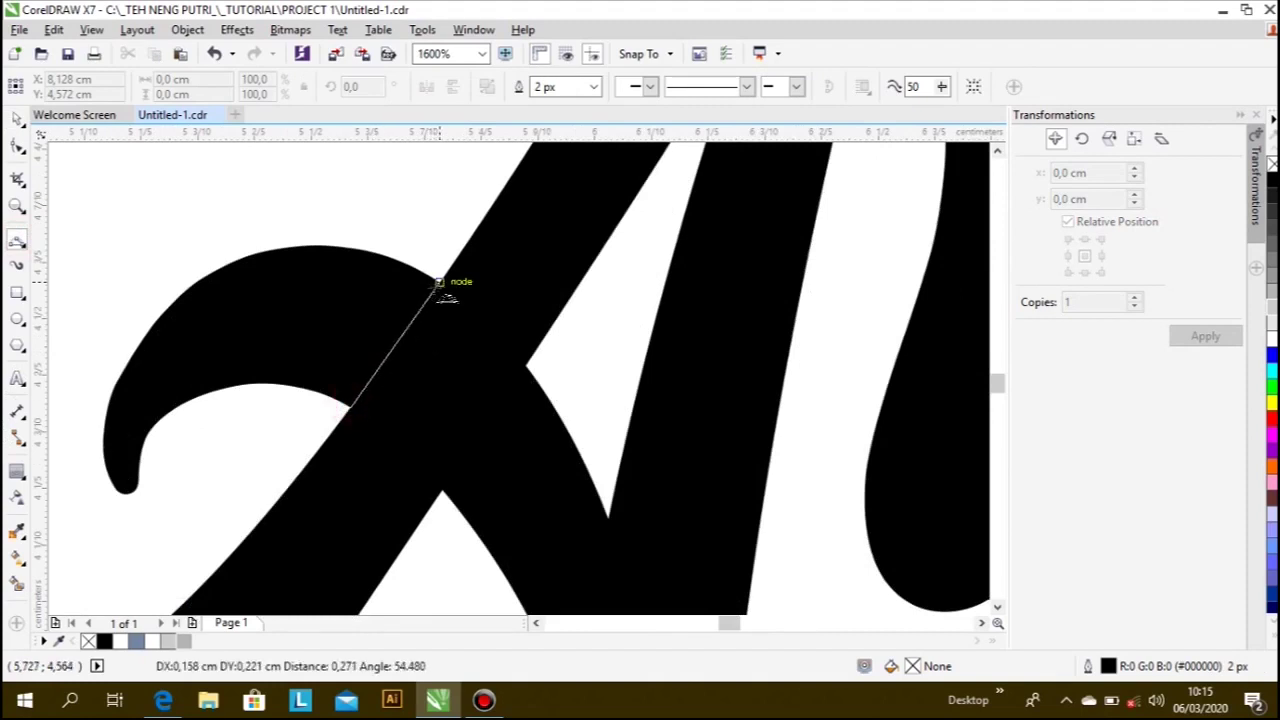
left_click(438, 287)
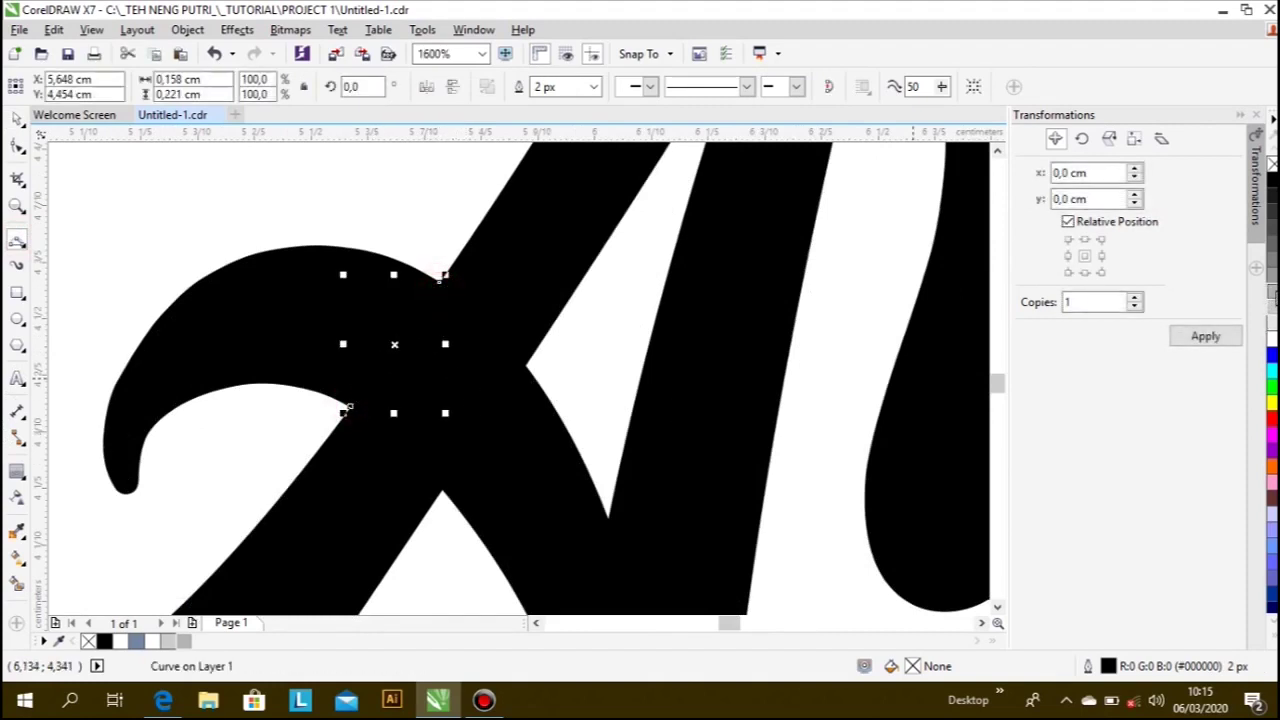
right_click(1270, 292)
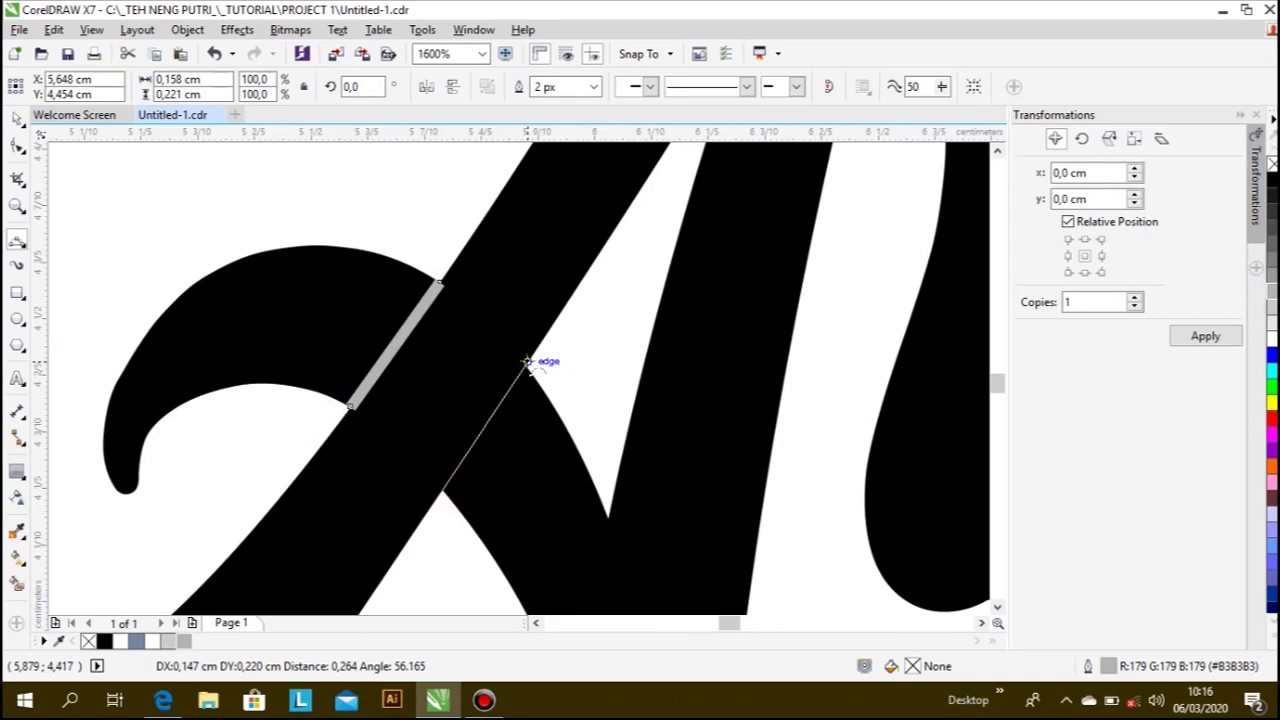
left_click_drag(443, 487, 531, 358)
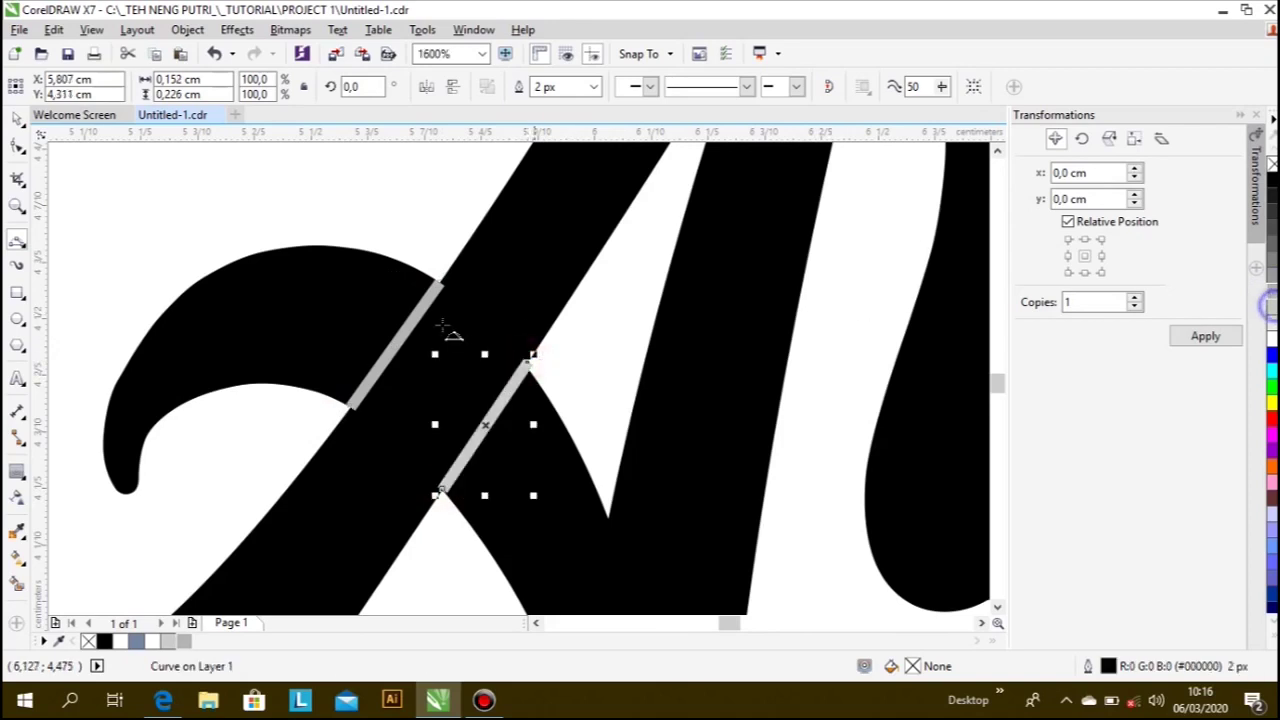
scroll(486, 390, "down", 1)
scroll(558, 423, "up", 1)
scroll(565, 440, "down", 1)
left_click_drag(558, 437, 541, 551)
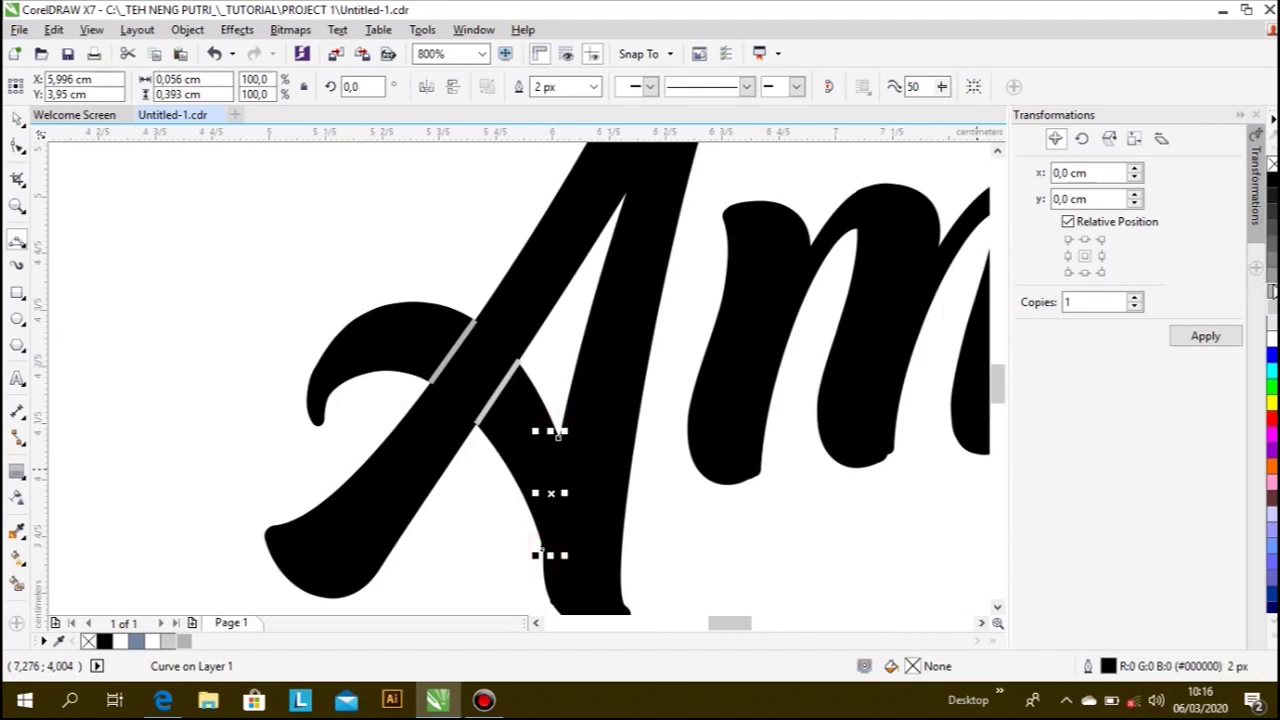
right_click(1271, 288)
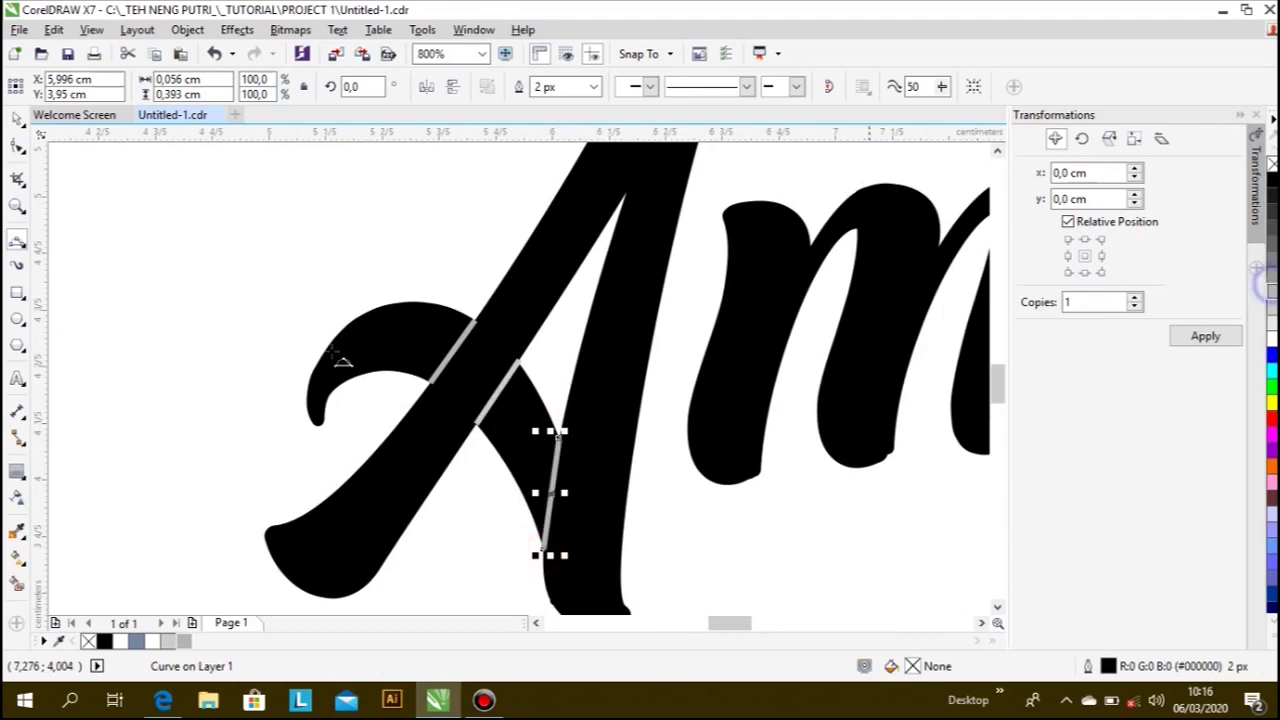
- Smart Fill the A's two diagonal strokes into a new shape, then select the original black lettering behind it
left_click(15, 588)
left_click(414, 466)
scroll(349, 351, "down", 1)
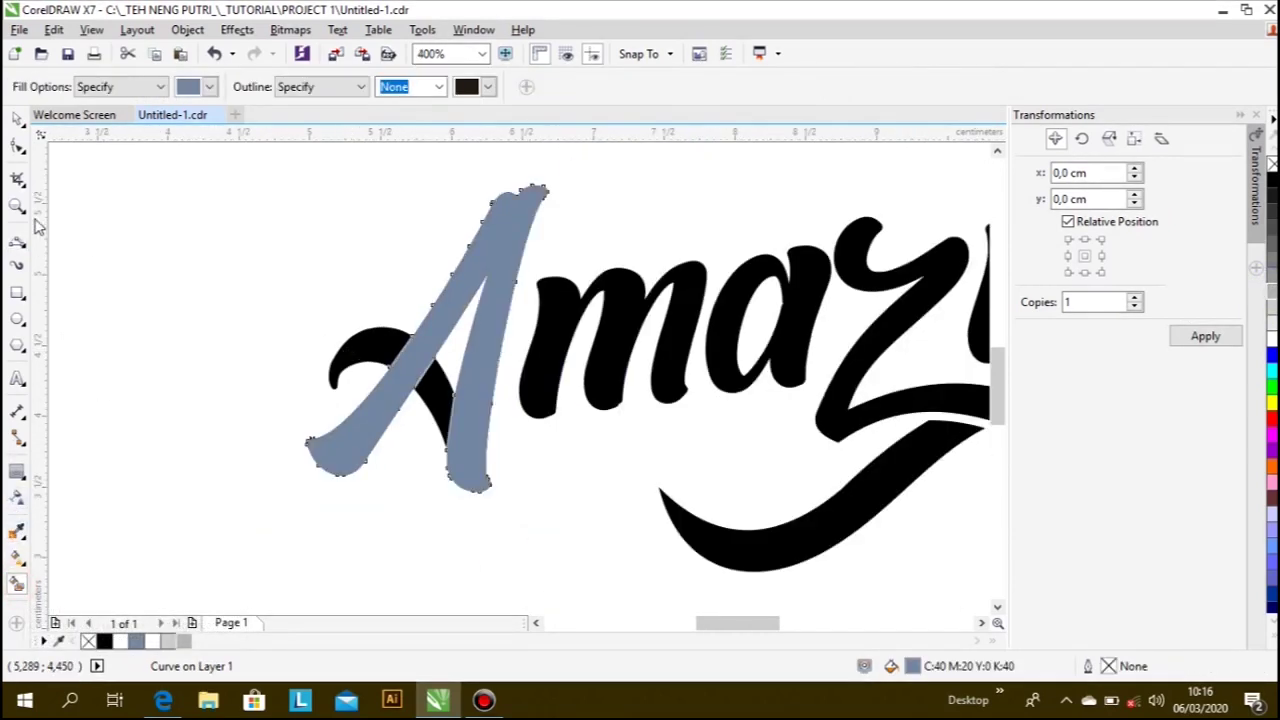
left_click(17, 117)
left_click(394, 286)
left_click_drag(357, 281, 499, 482)
- Fill the new two-stroke A with black and deselect it
scroll(360, 347, "up", 1)
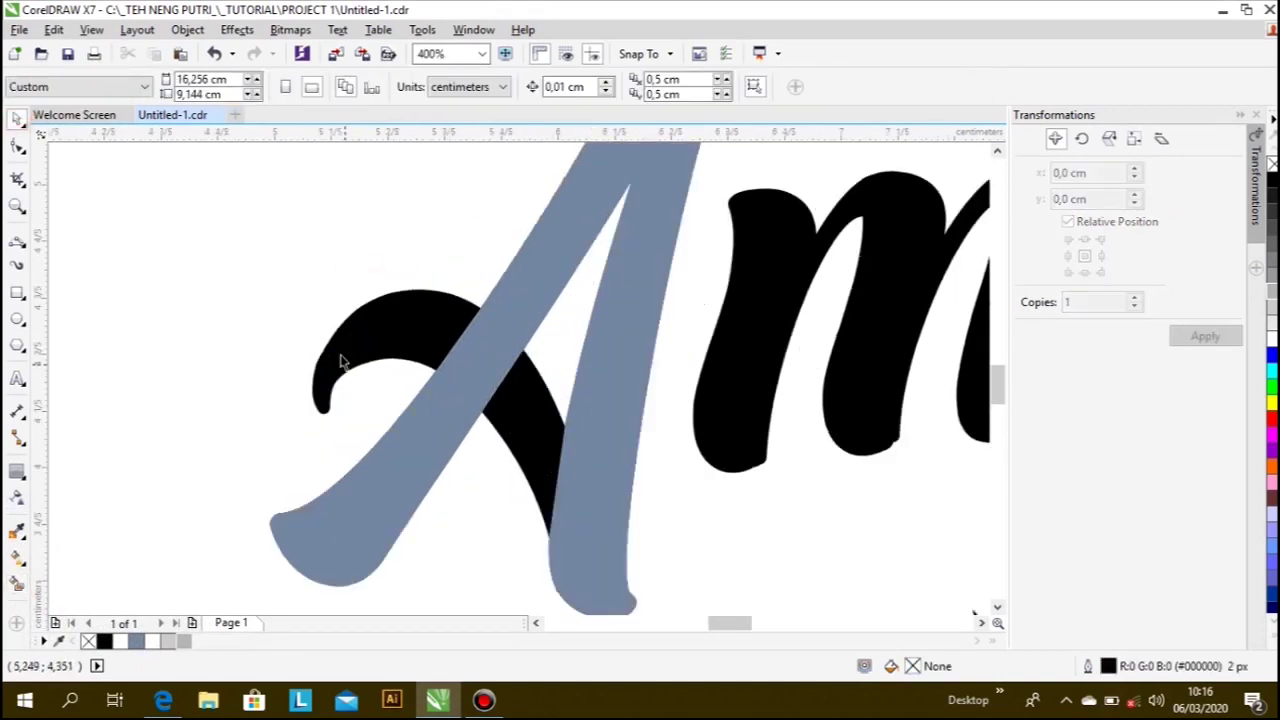
scroll(477, 346, "down", 1)
left_click(551, 277)
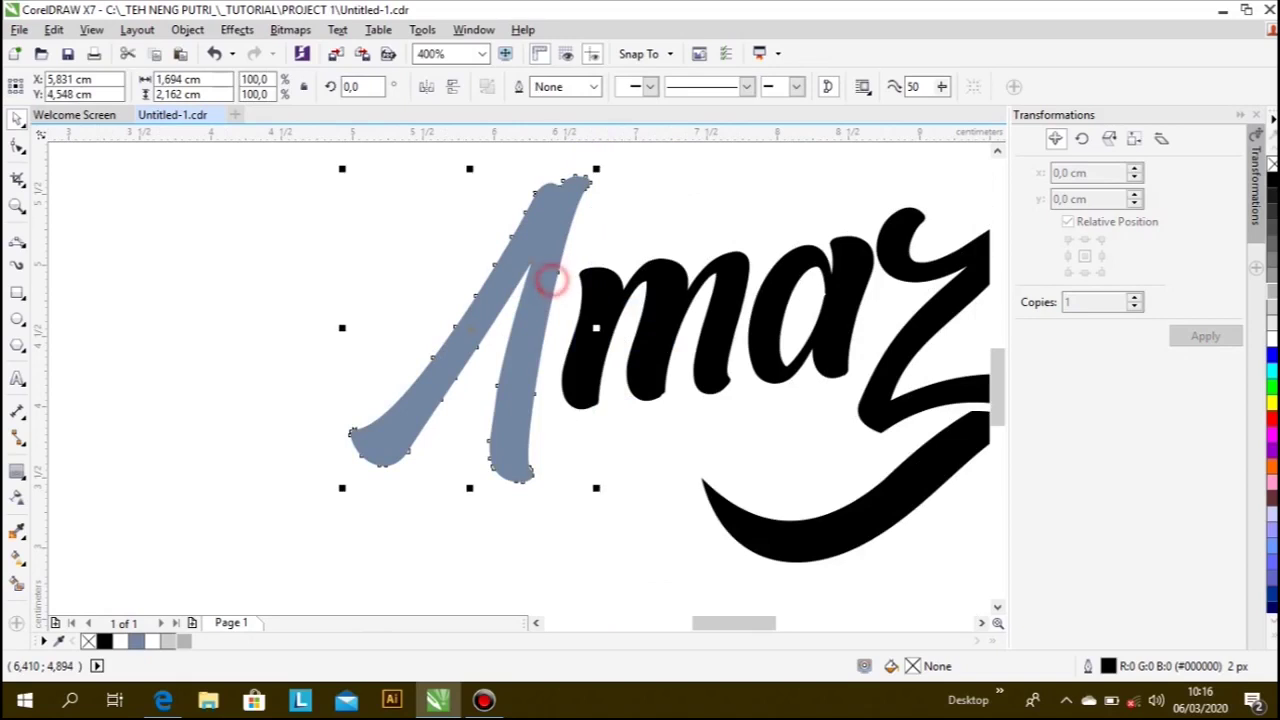
left_click(1272, 180)
scroll(471, 323, "down", 1)
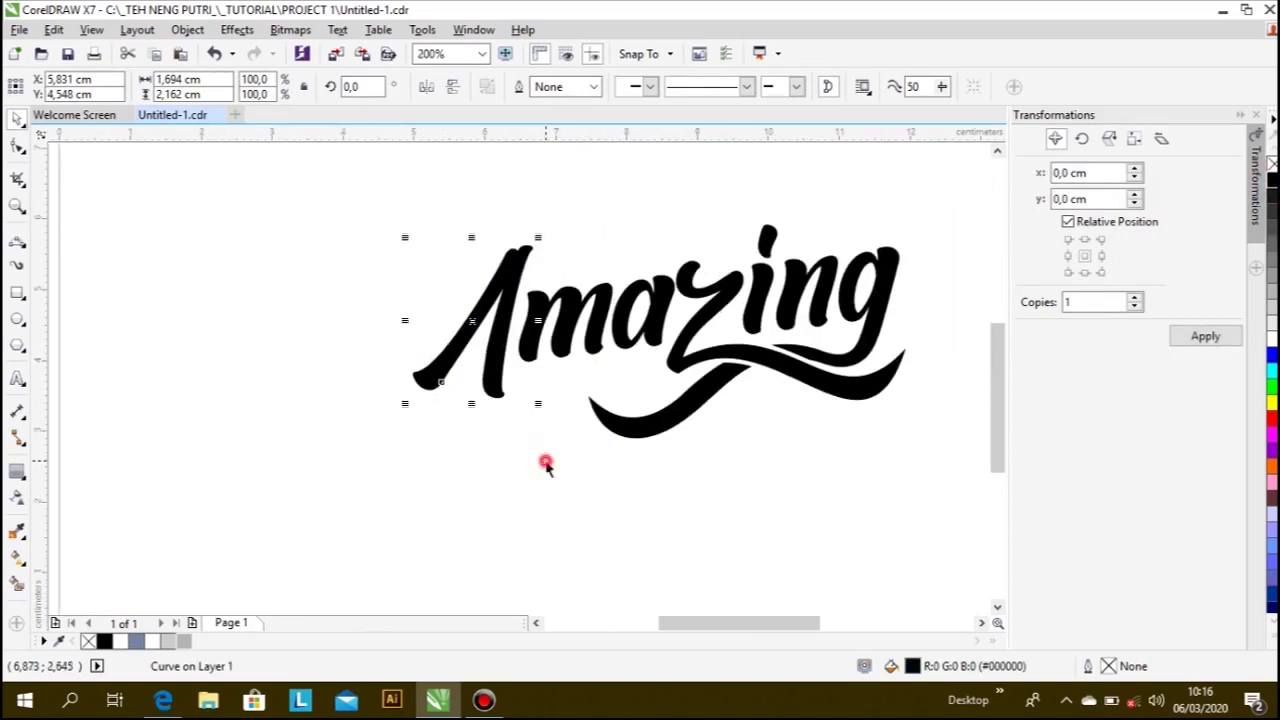
left_click(567, 383)
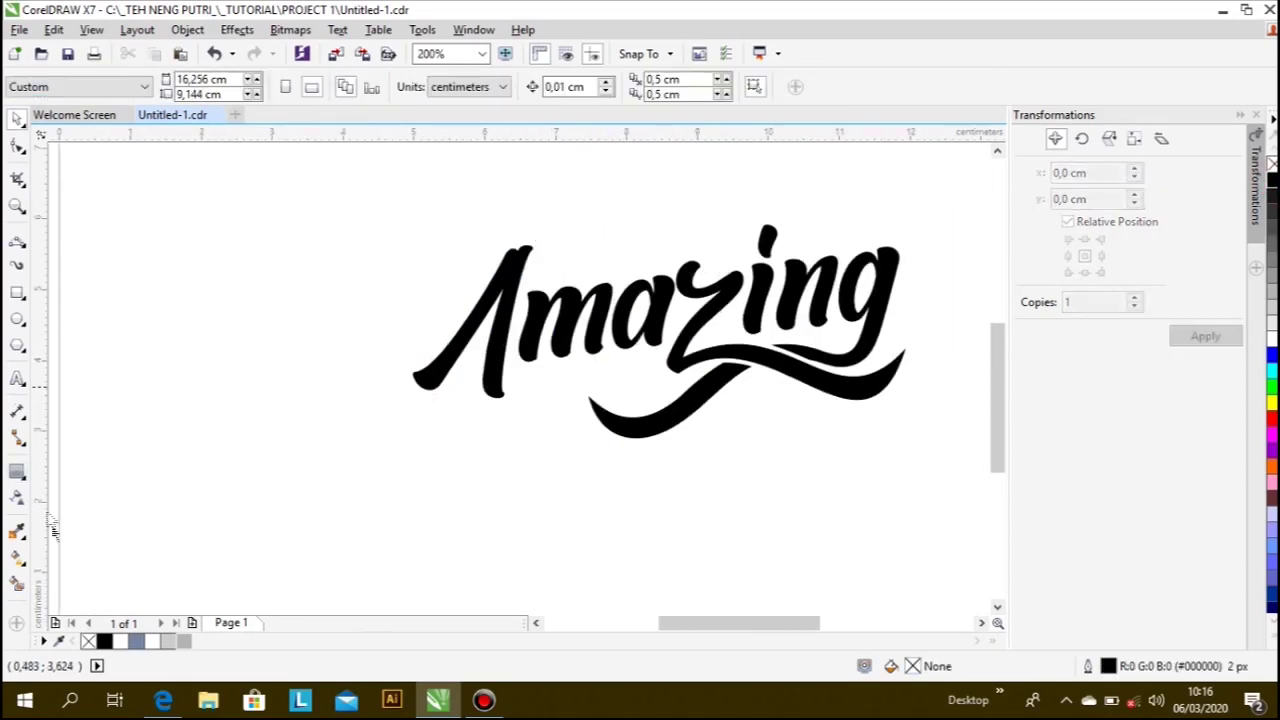
left_click(18, 585)
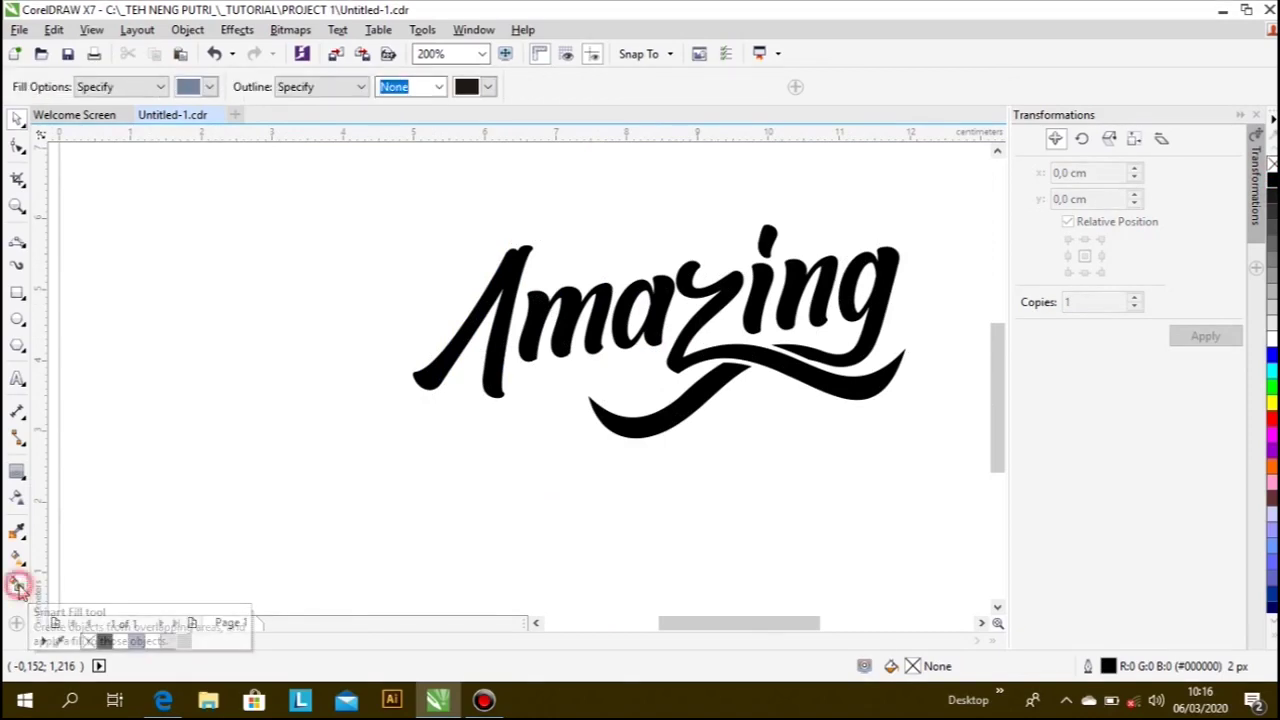
- Smart Fill the lower swash as its own shape, move it above the A, flip it vertically and rotate it about 28°
left_click(680, 412)
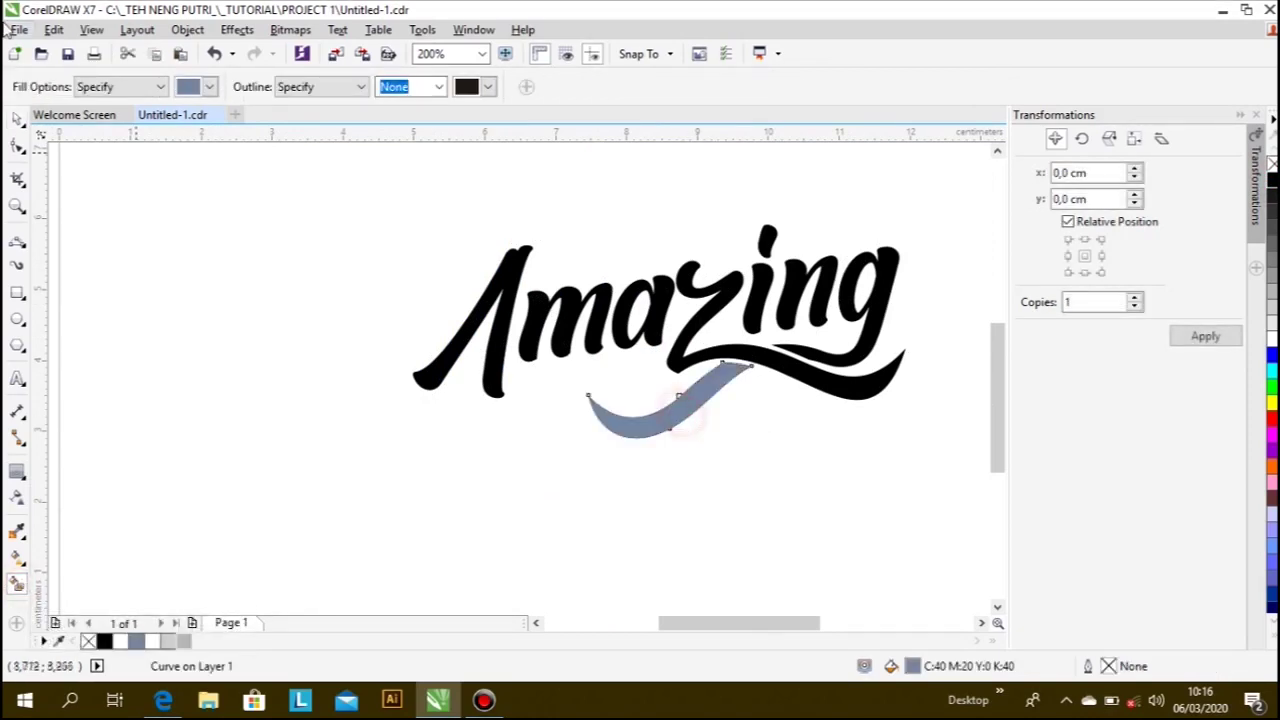
left_click(17, 118)
left_click_drag(699, 401, 446, 230)
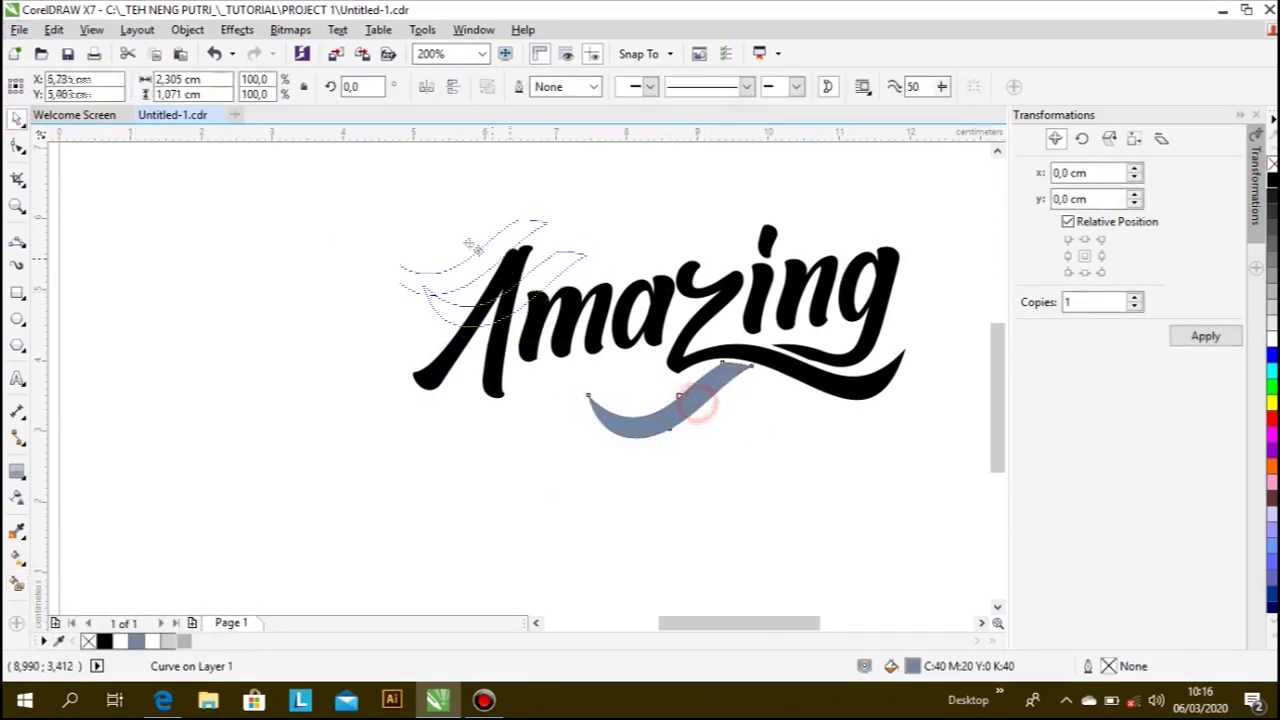
left_click(452, 86)
left_click(458, 226)
left_click_drag(505, 271, 560, 228)
scroll(456, 232, "up", 2)
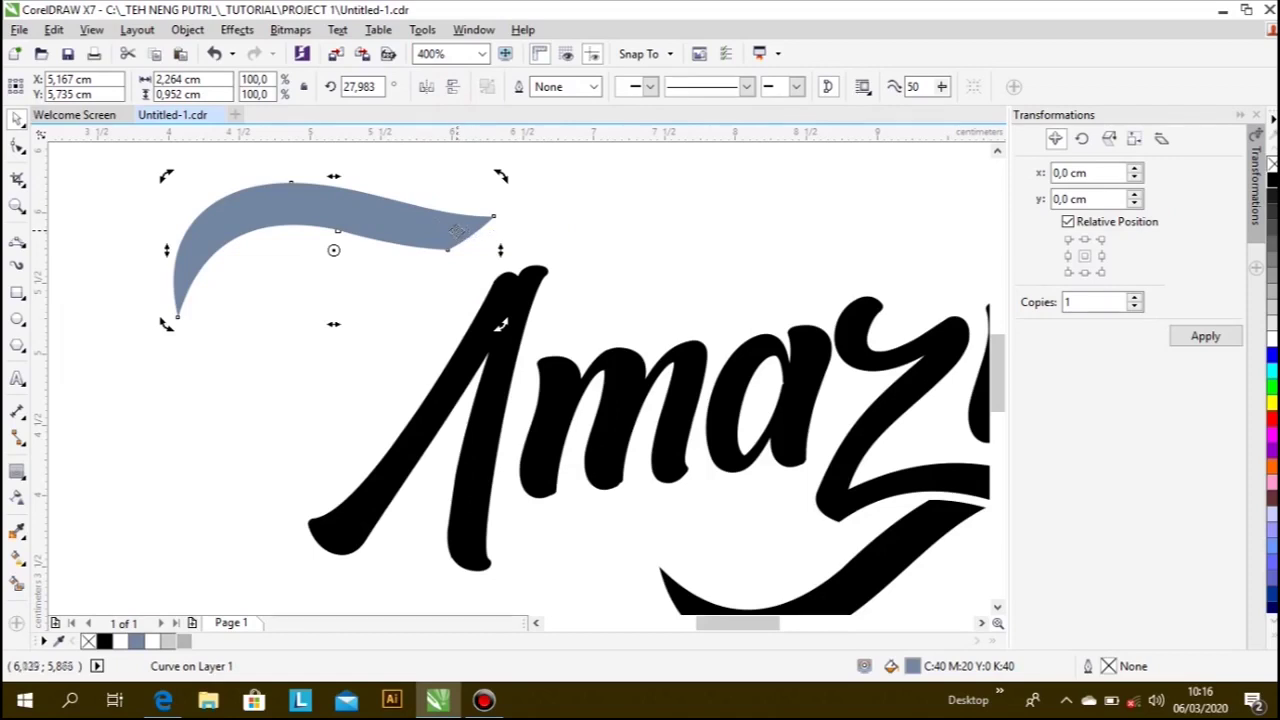
- Add a node to the swash curve and pull its tip up and right
left_click(16, 147)
double_click(449, 251)
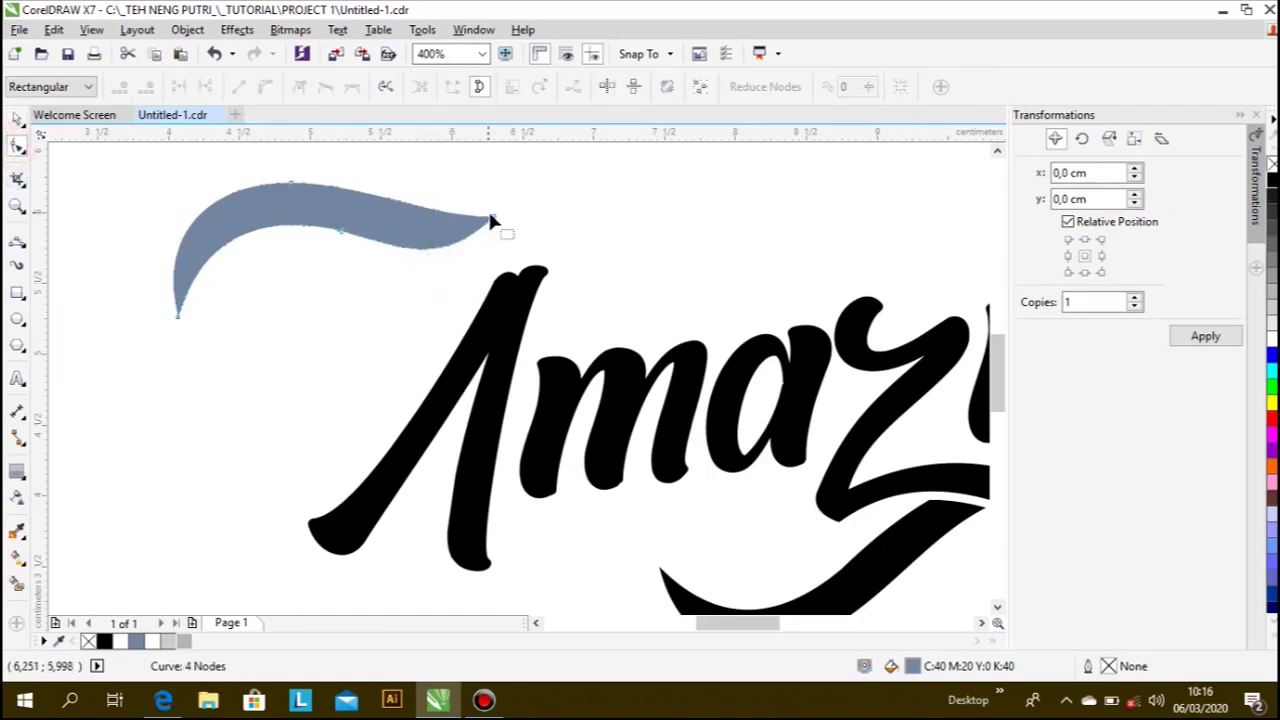
mouse_move(491, 218)
left_mouse_down()
mouse_move(531, 193)
mouse_move(432, 239)
mouse_move(500, 271)
left_mouse_up()
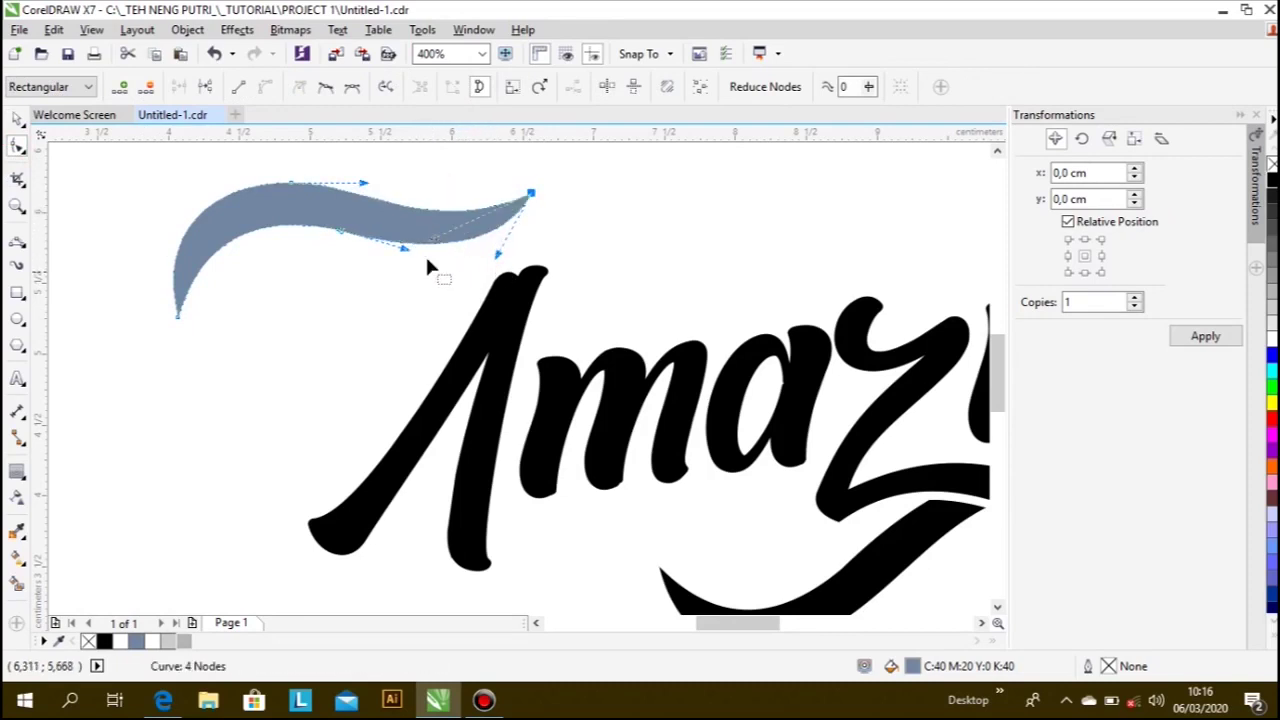
scroll(313, 197, "up", 1)
scroll(449, 286, "down", 1)
- Move the swash onto the top of the A, scale it to 89.4% and fill it black
left_click(17, 118)
left_click(449, 283)
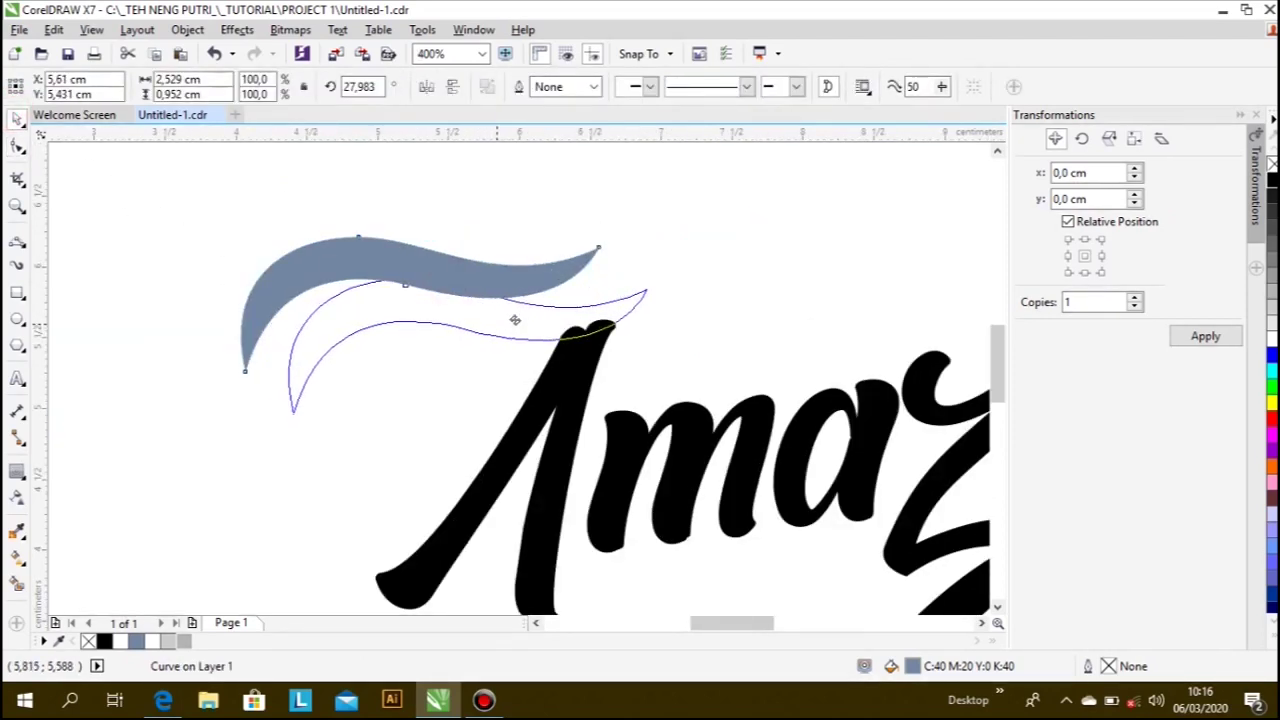
left_click_drag(449, 283, 510, 322)
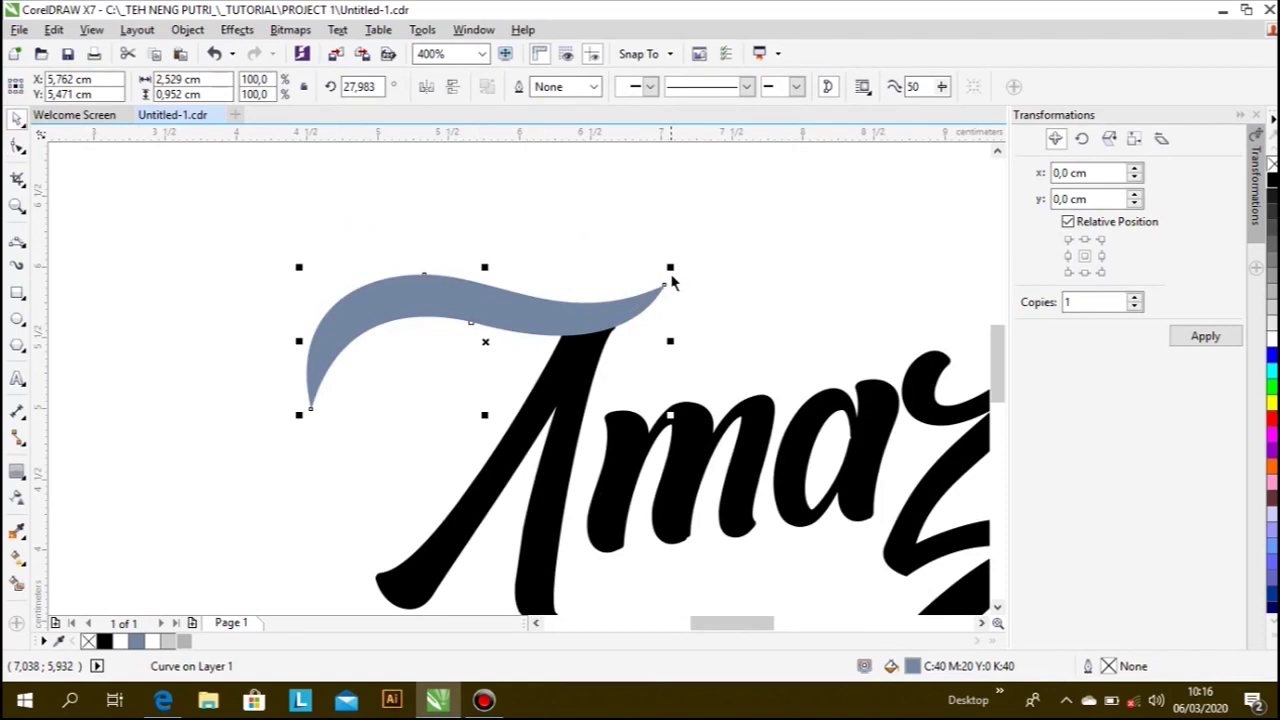
left_click_drag(670, 271, 633, 282)
left_click(563, 332)
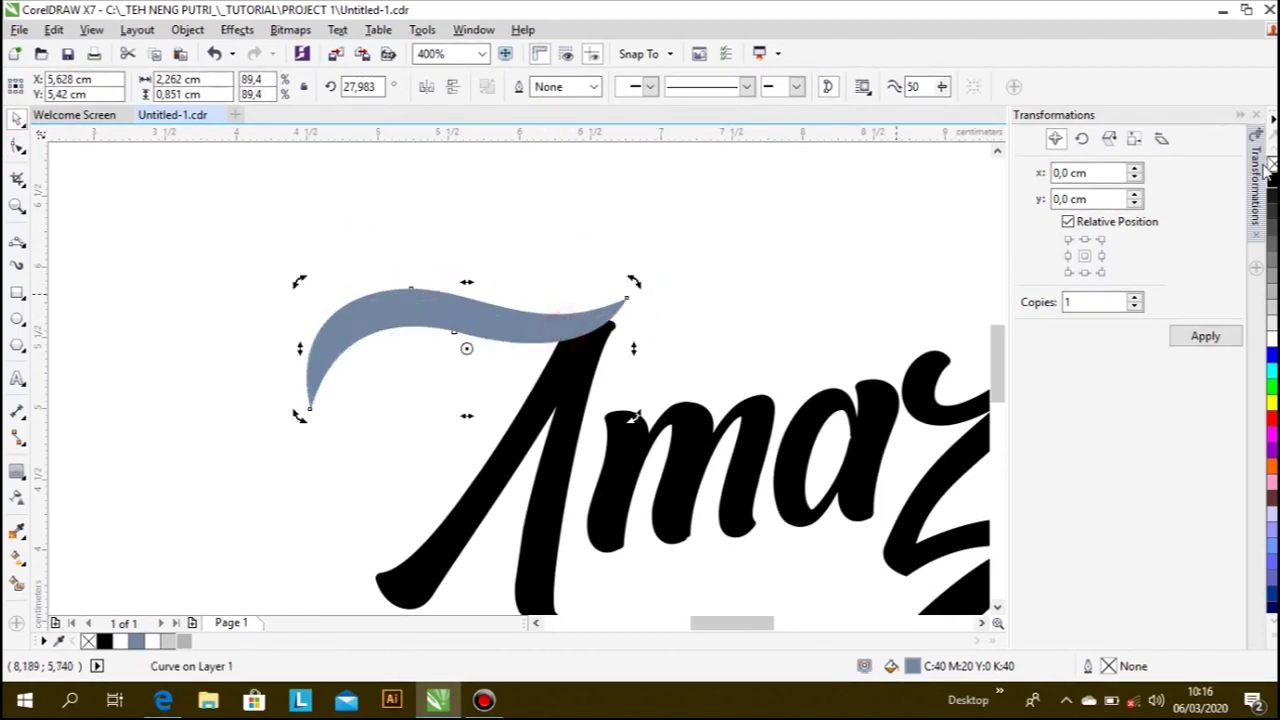
left_click(1272, 178)
scroll(640, 360, "down", 1)
left_click(729, 306)
- Rotate the black swash to line up with the A's top and check the fit
scroll(560, 343, "up", 1)
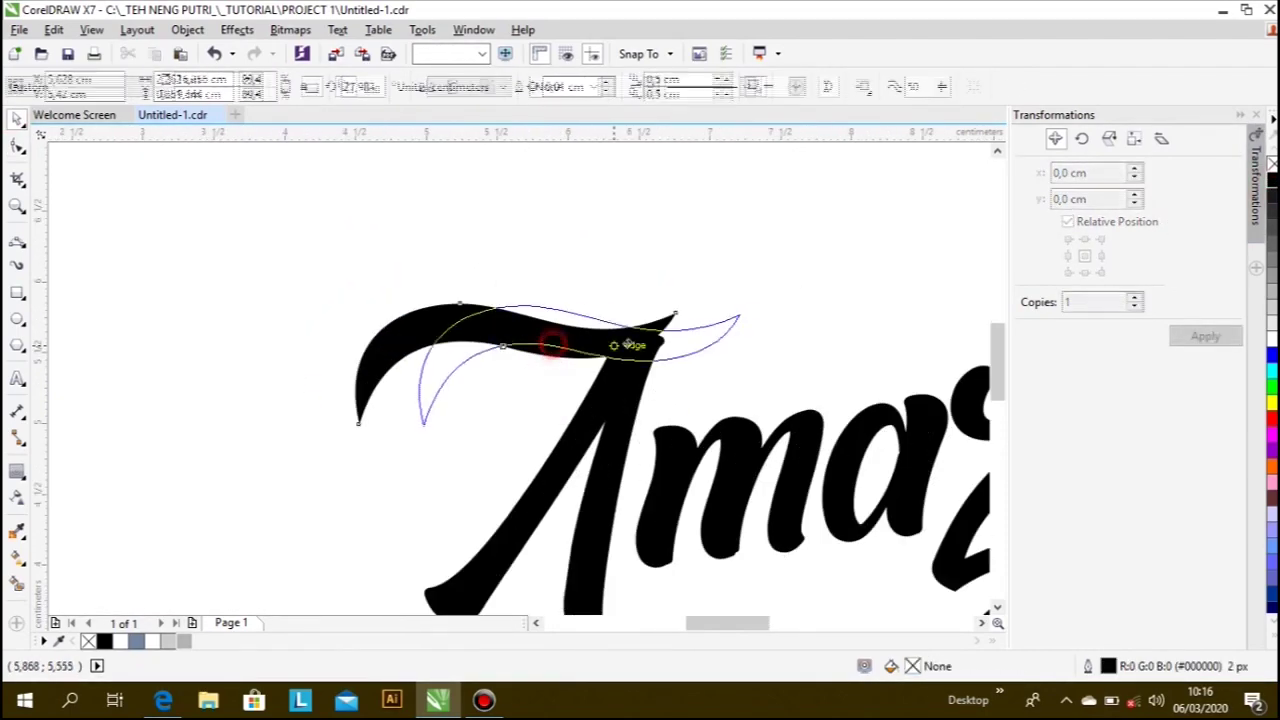
left_click(585, 345)
scroll(540, 387, "down", 1)
left_click(663, 309)
scroll(491, 366, "up", 1)
left_click(471, 366)
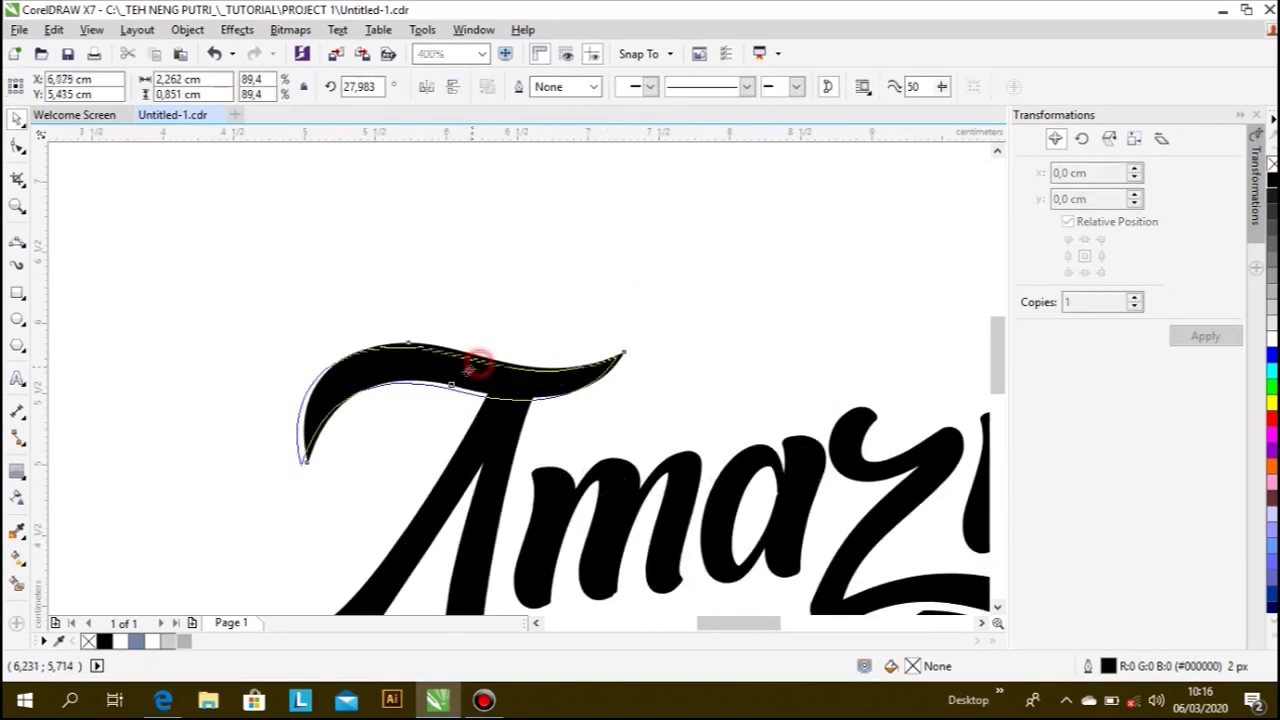
left_click_drag(606, 350, 660, 309)
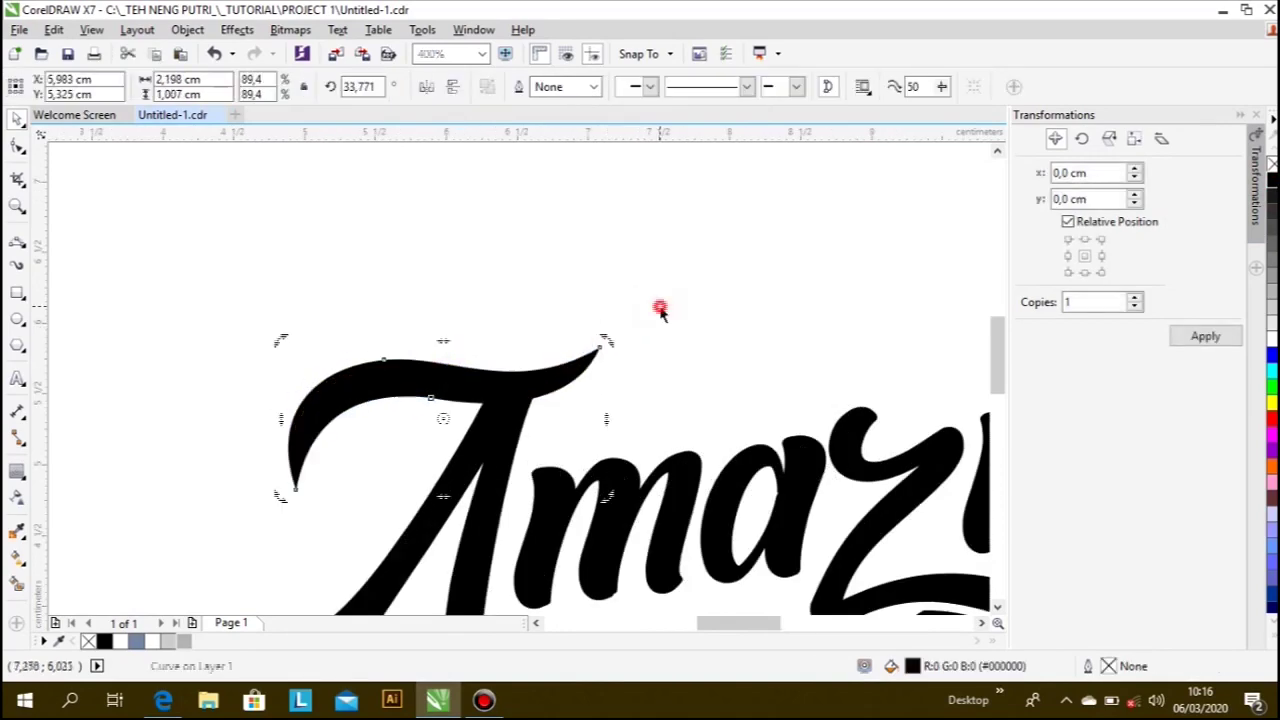
scroll(516, 370, "down", 1)
scroll(488, 362, "up", 1)
left_click(479, 358)
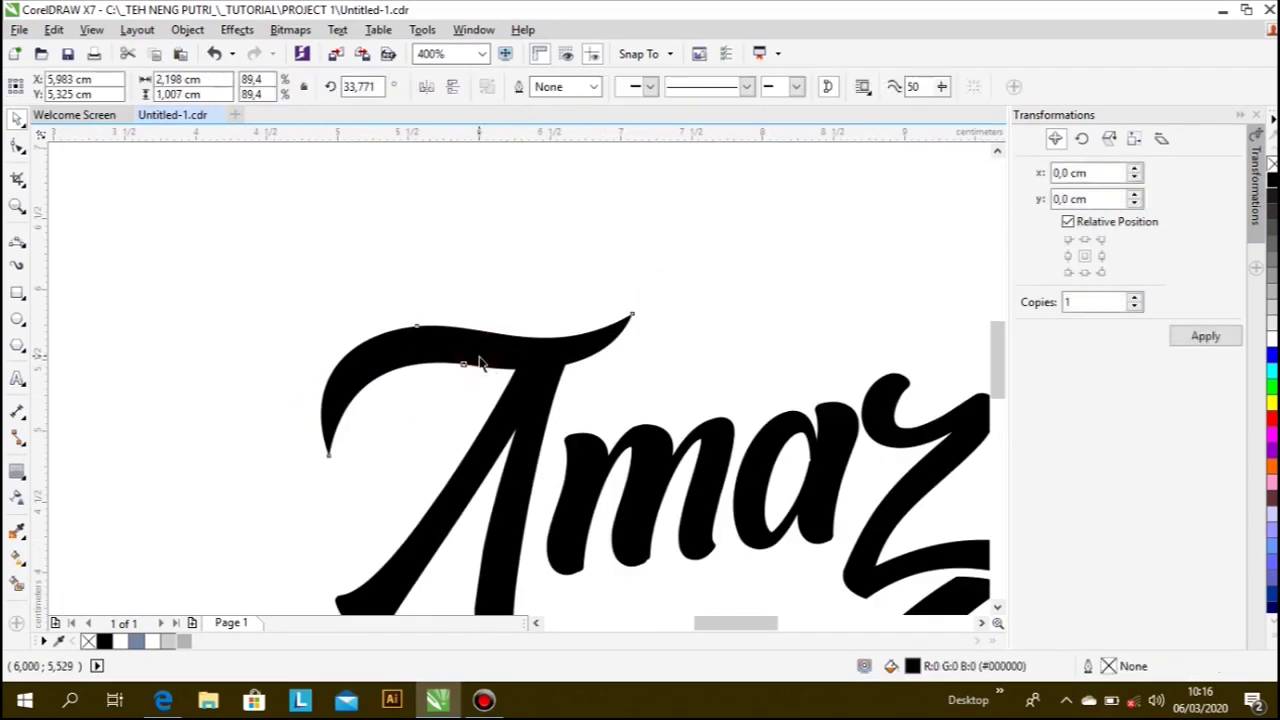
scroll(480, 357, "down", 1)
left_click(567, 291)
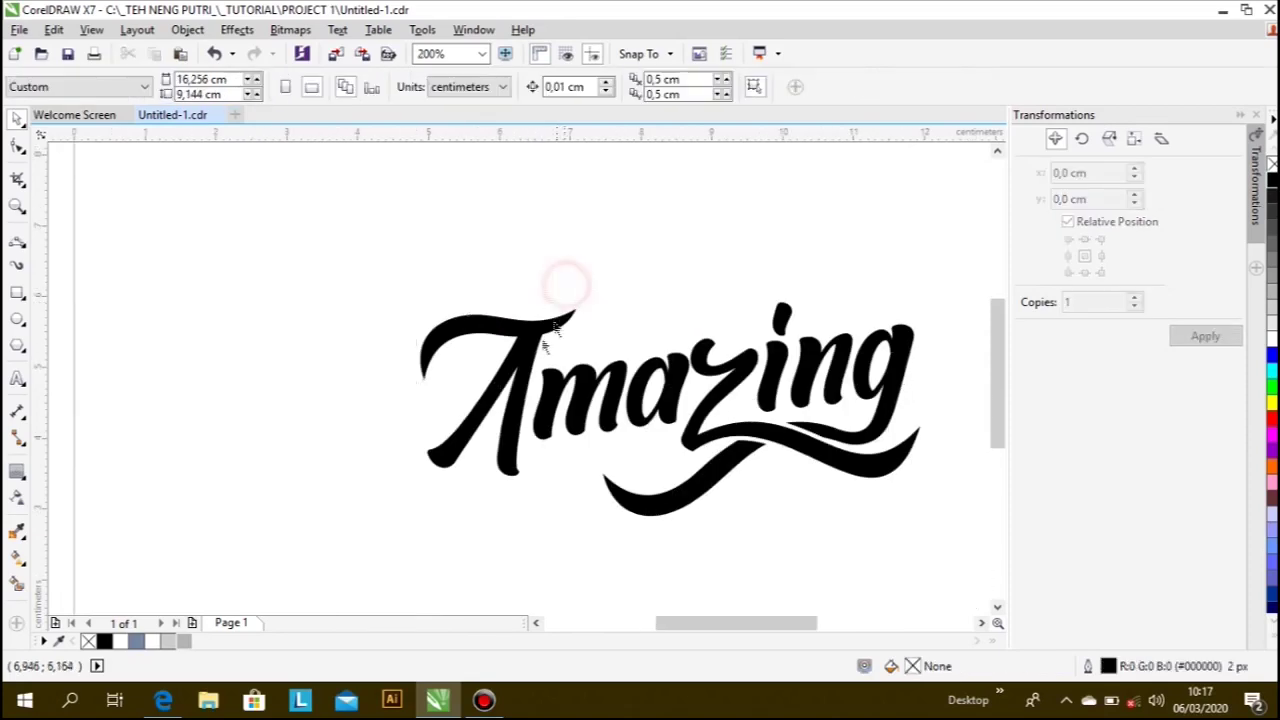
- Draw the first Bézier curve segment from beside the A's foot, bending rightward under the m
scroll(498, 337, "up", 1)
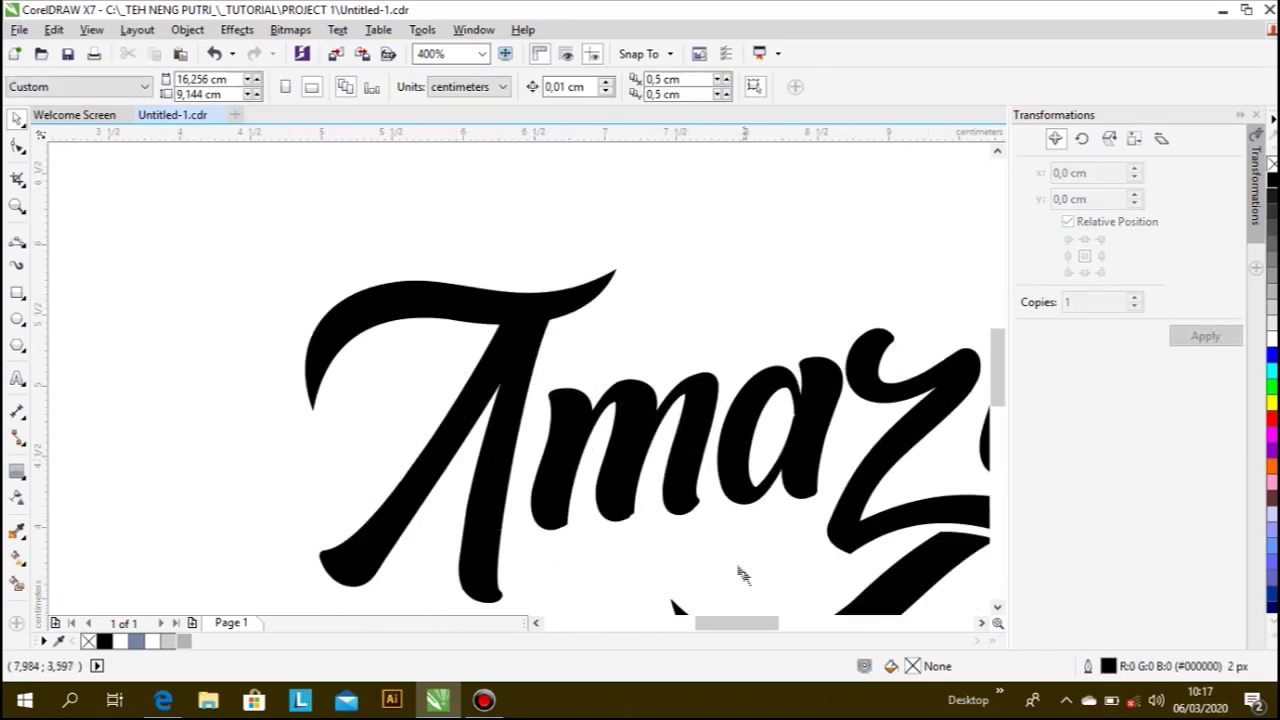
scroll(437, 410, "down", 1)
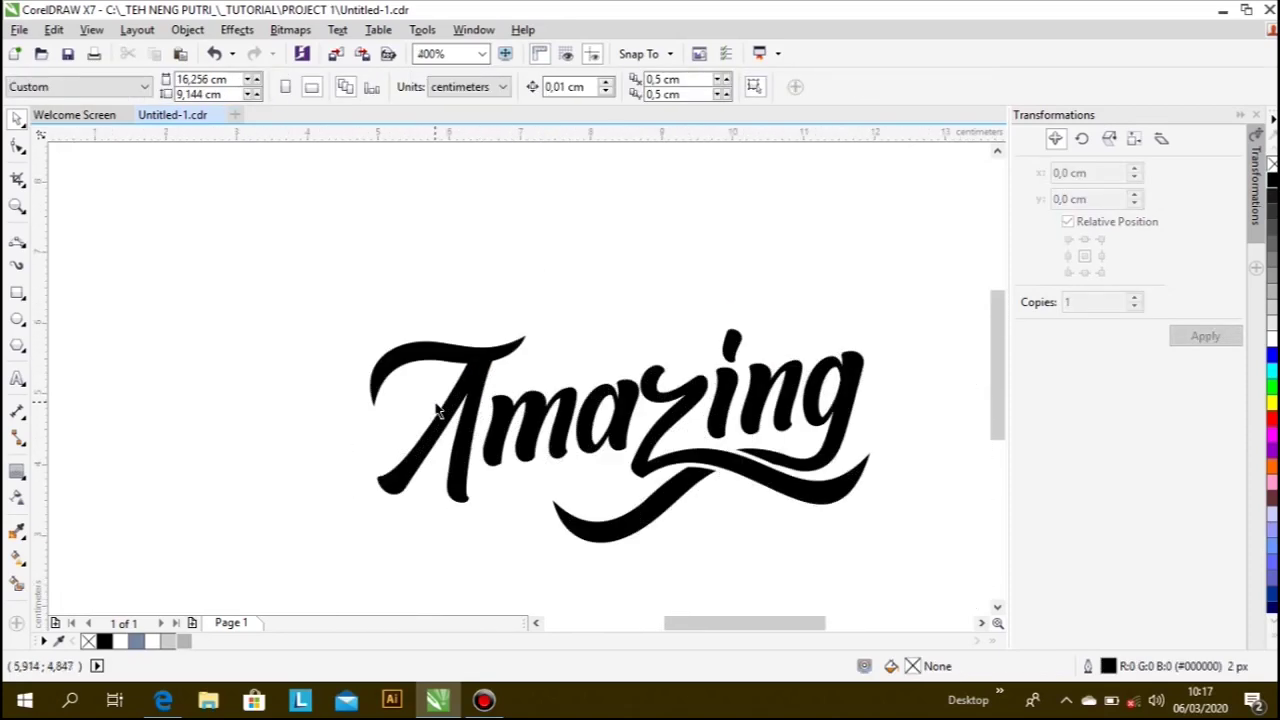
left_click(449, 340)
scroll(440, 350, "down", 1)
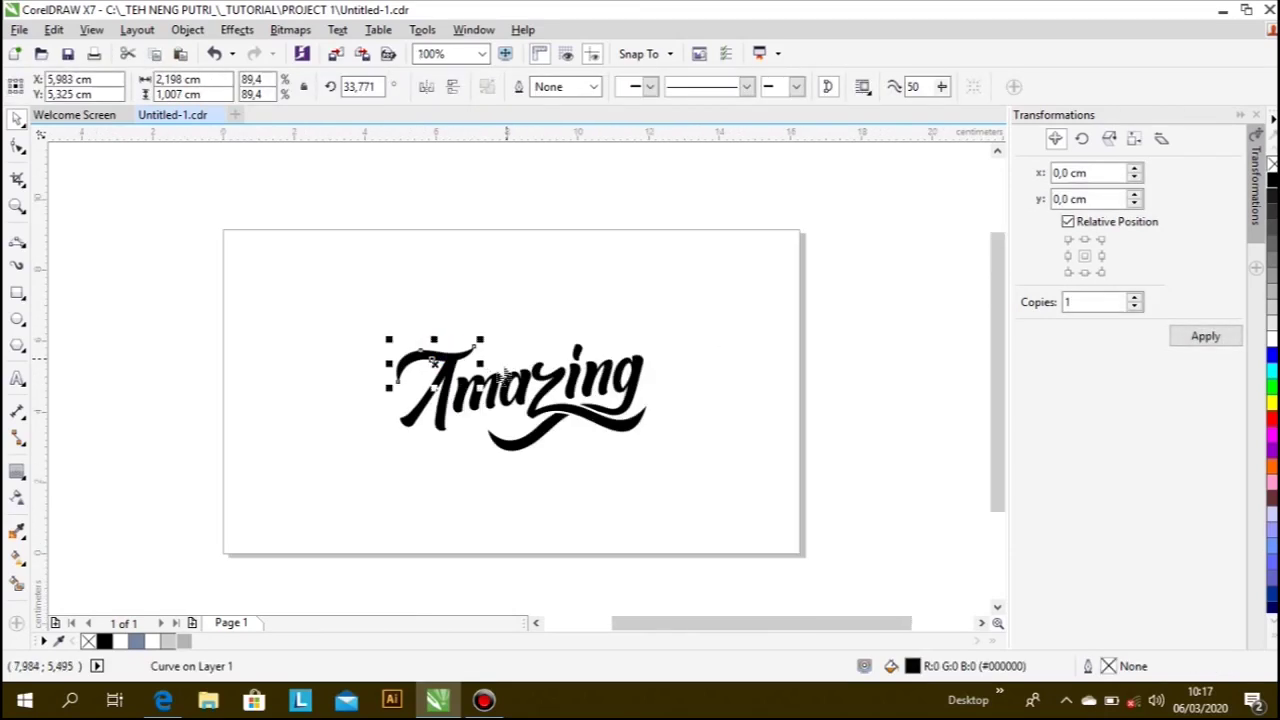
scroll(503, 377, "up", 1)
left_click(263, 414)
left_click(16, 245)
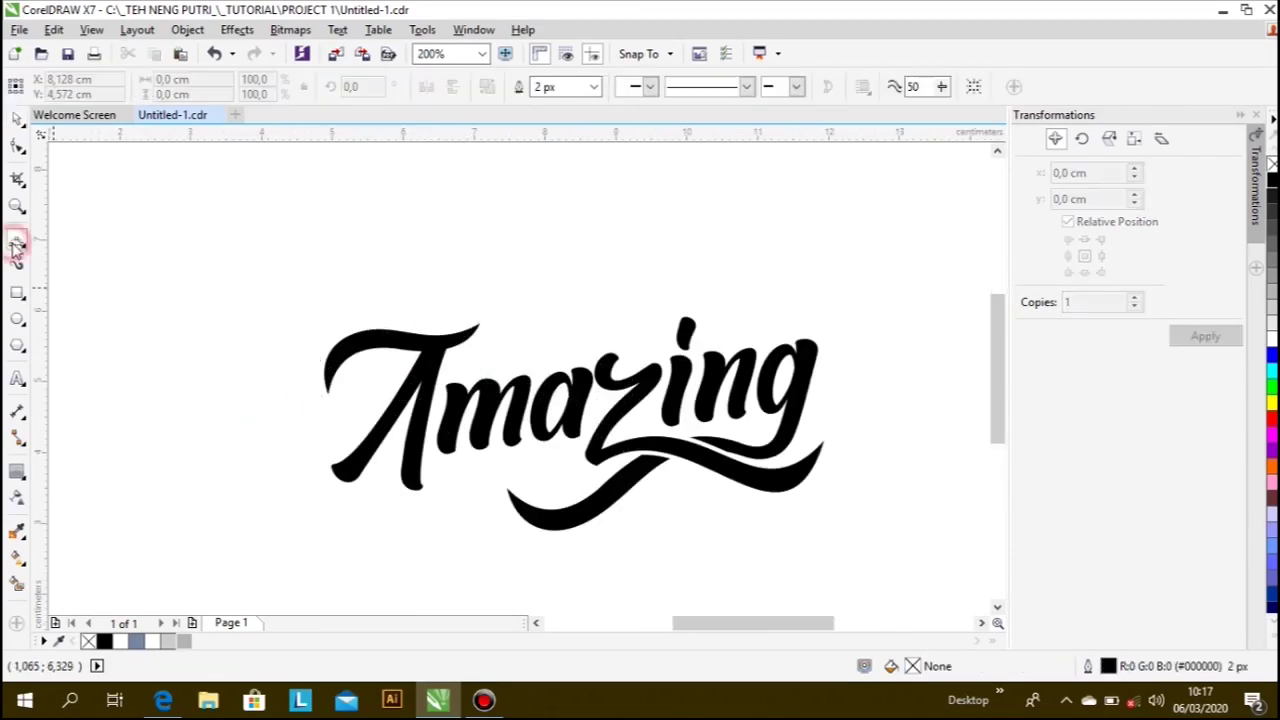
scroll(578, 512, "up", 1)
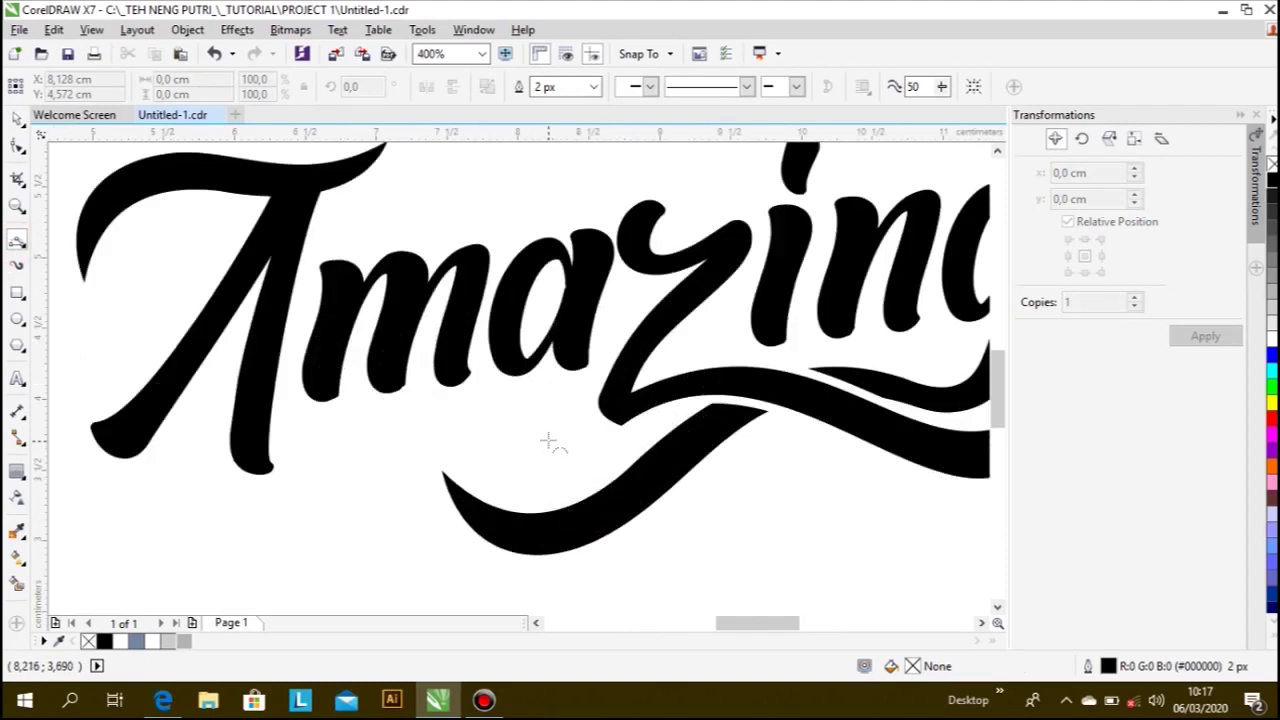
scroll(640, 444, "down", 1)
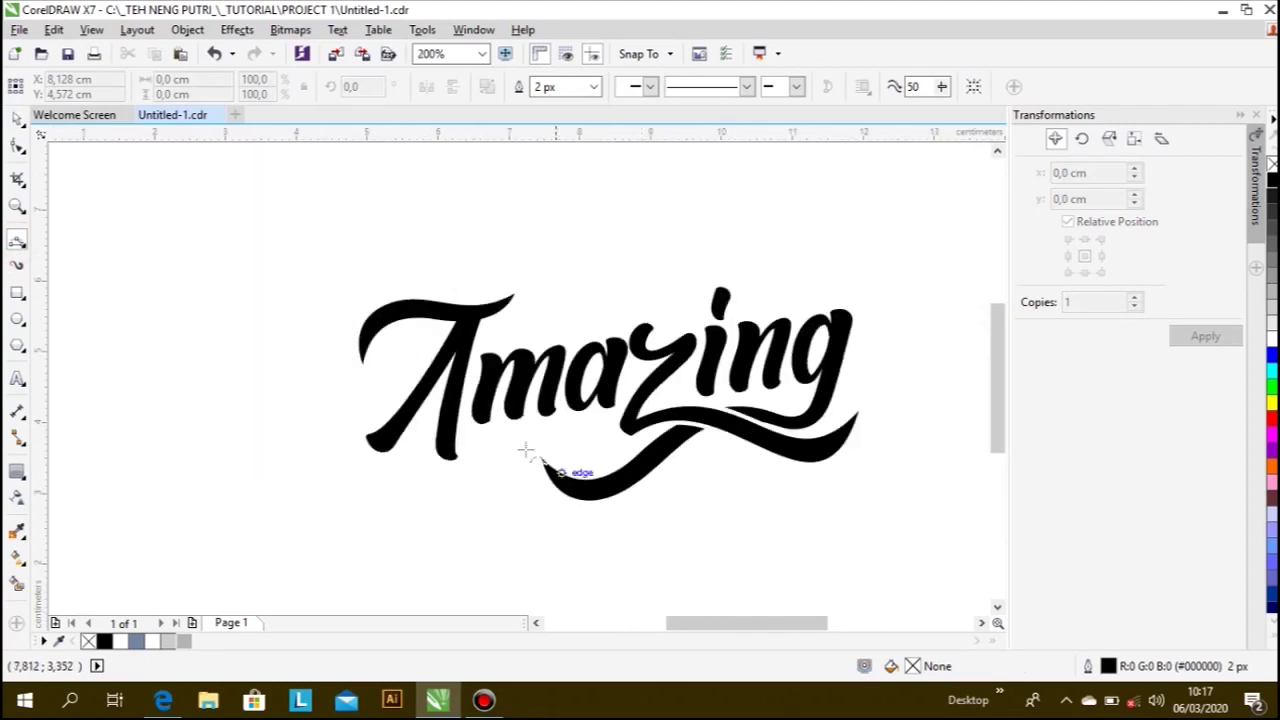
scroll(470, 410, "up", 1)
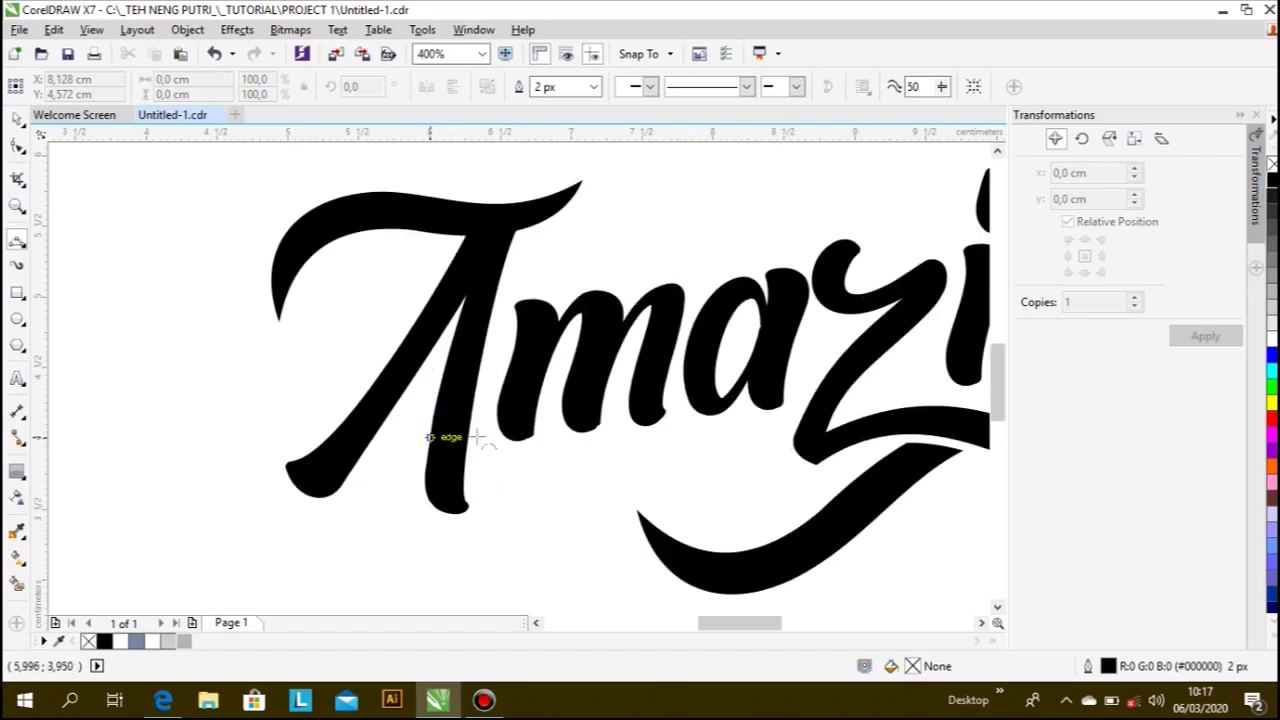
left_click(678, 437)
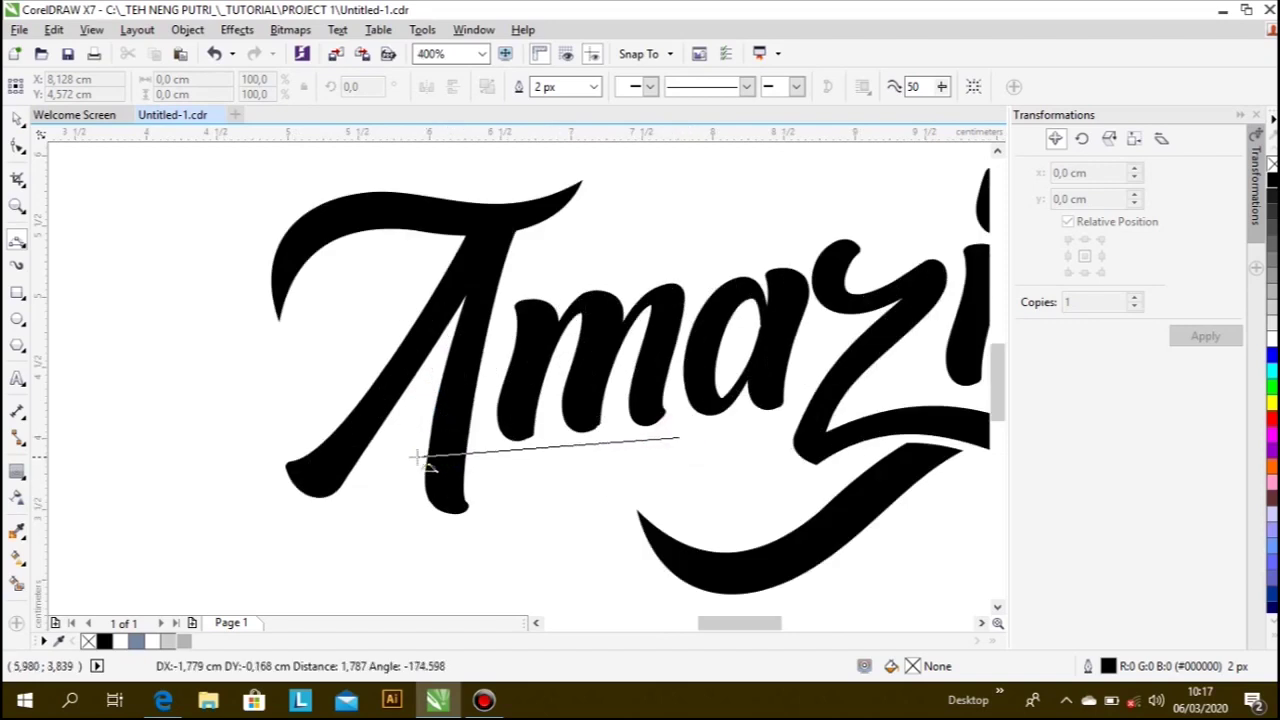
mouse_move(478, 488)
left_mouse_down()
mouse_move(608, 497)
mouse_move(606, 510)
left_mouse_up()
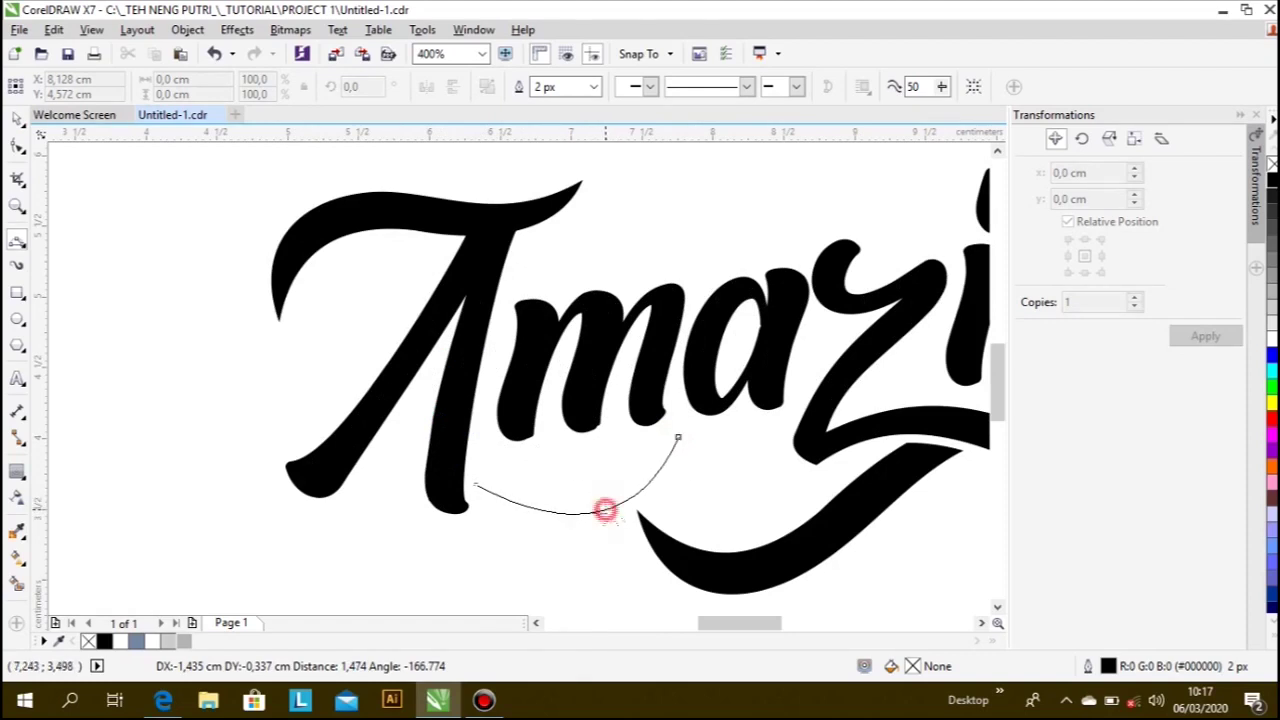
left_click_drag(606, 510, 606, 510)
double_click(475, 488)
- Extend the curve out left of the A, then cut it to two nodes and reshape its S-wave
left_click(475, 486)
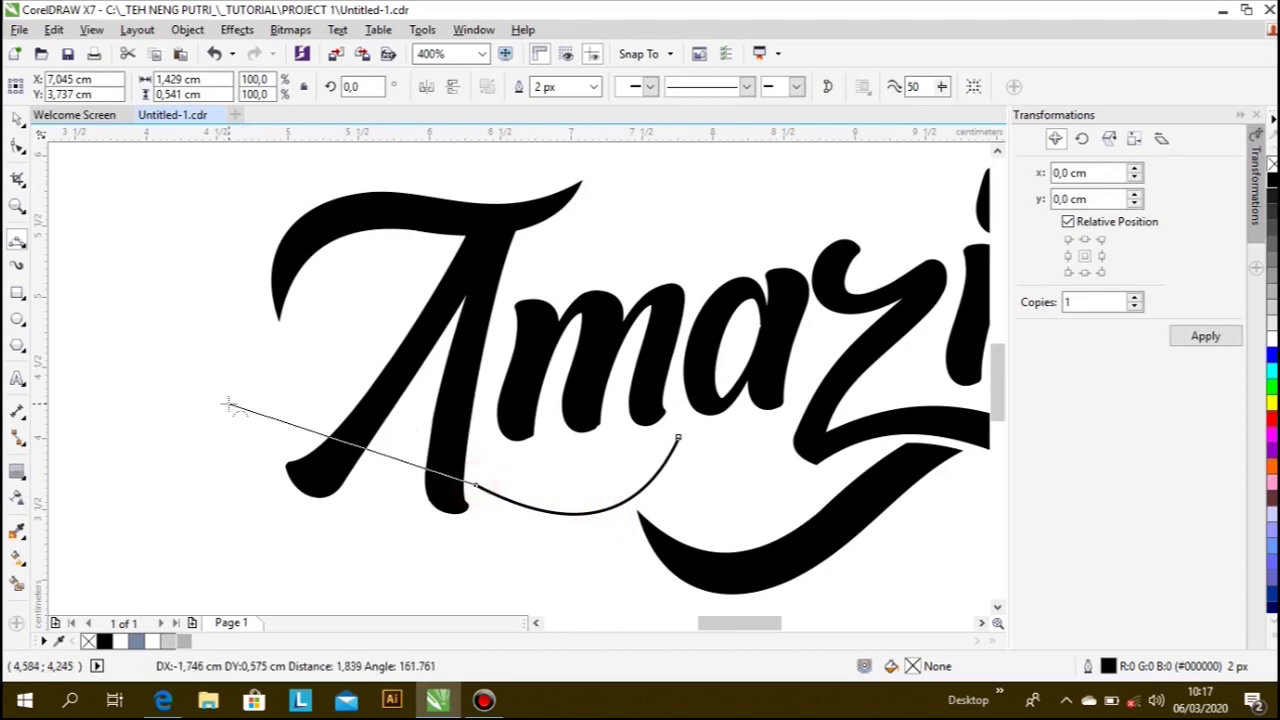
mouse_move(226, 401)
left_mouse_down()
mouse_move(340, 367)
mouse_move(297, 380)
left_mouse_up()
scroll(462, 396, "down", 2)
scroll(680, 455, "down", 1)
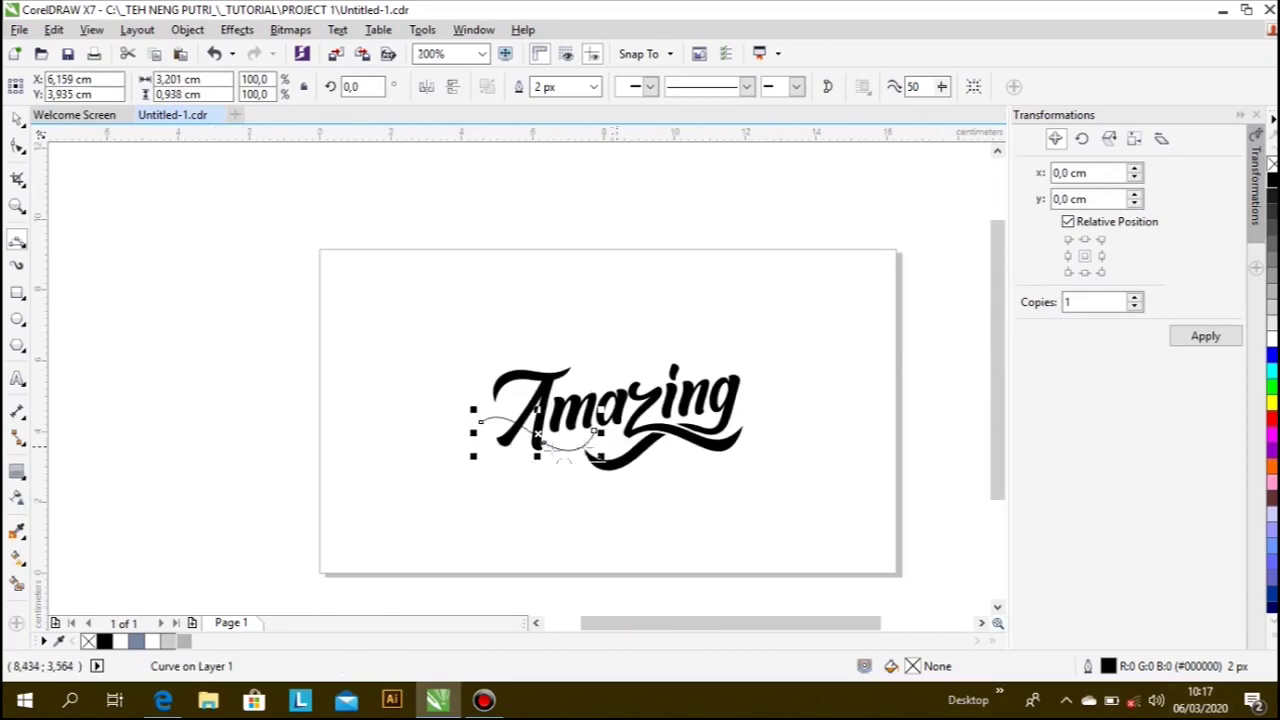
scroll(565, 445, "up", 3)
key("F10")
left_click(645, 412)
key("Delete")
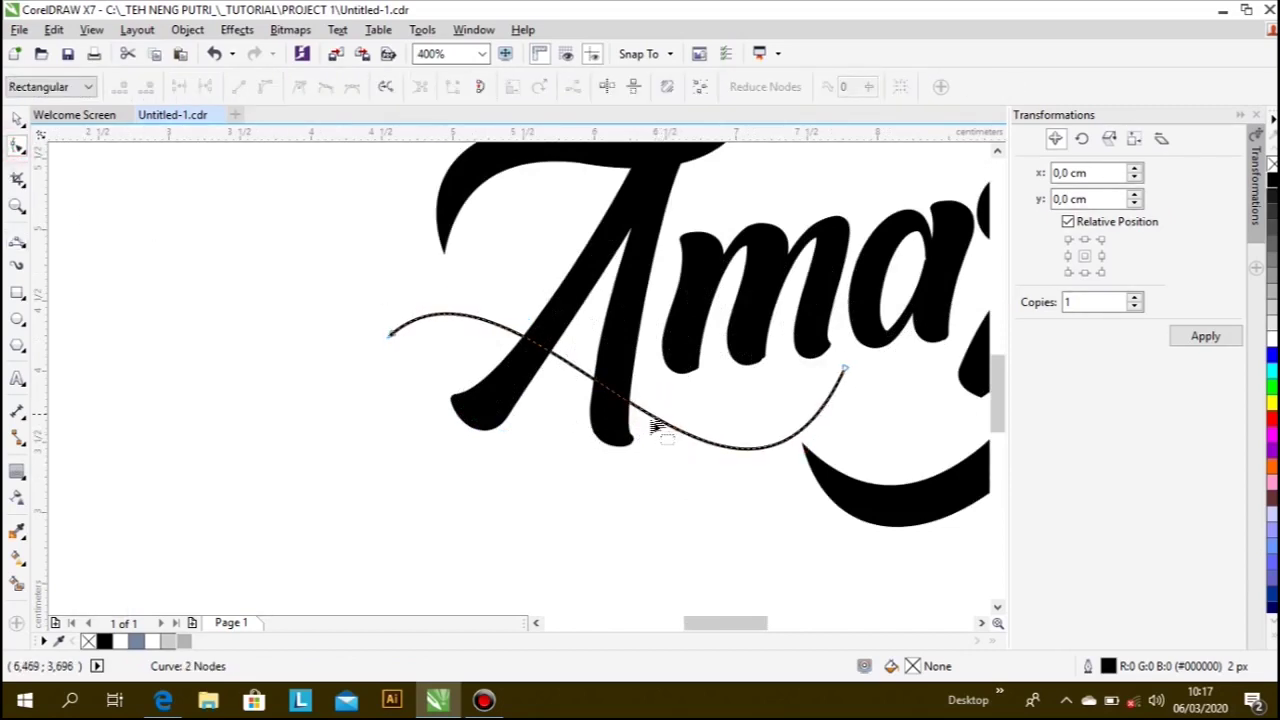
left_click_drag(645, 416, 600, 420)
- Draw a second Bézier curve bowing down to the right end and fill it black
left_click(18, 245)
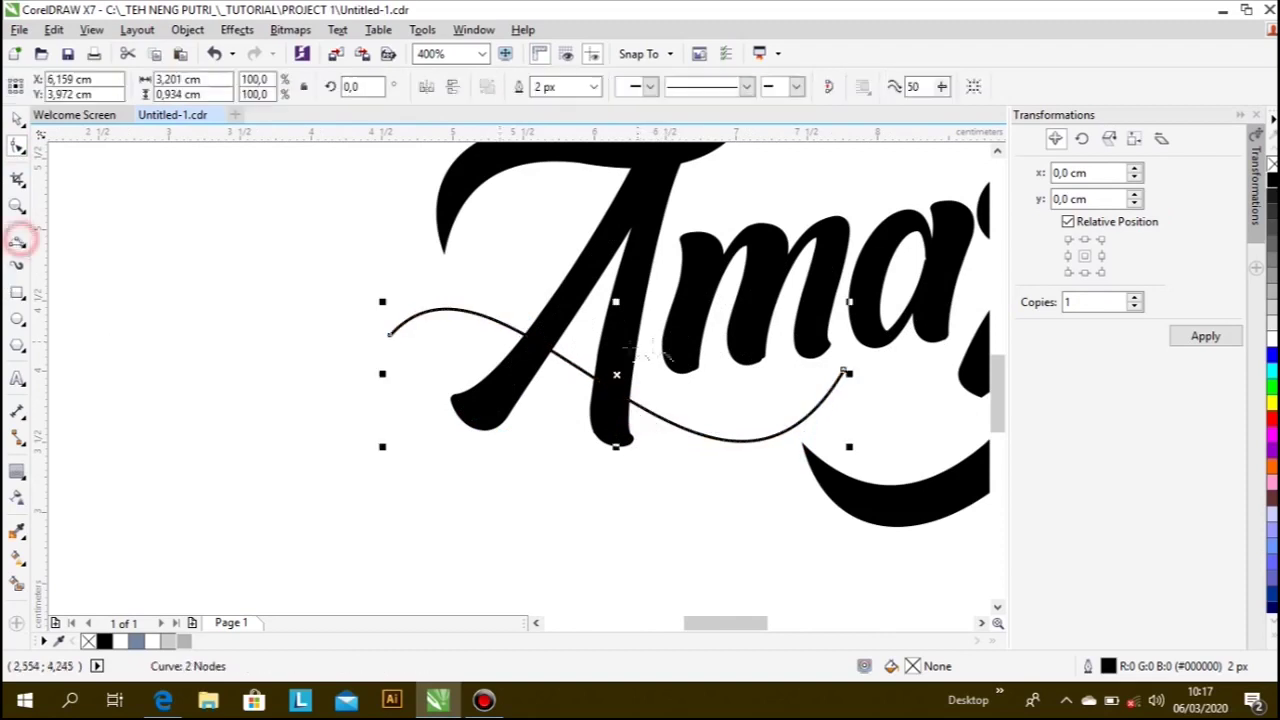
left_click_drag(388, 335, 545, 307)
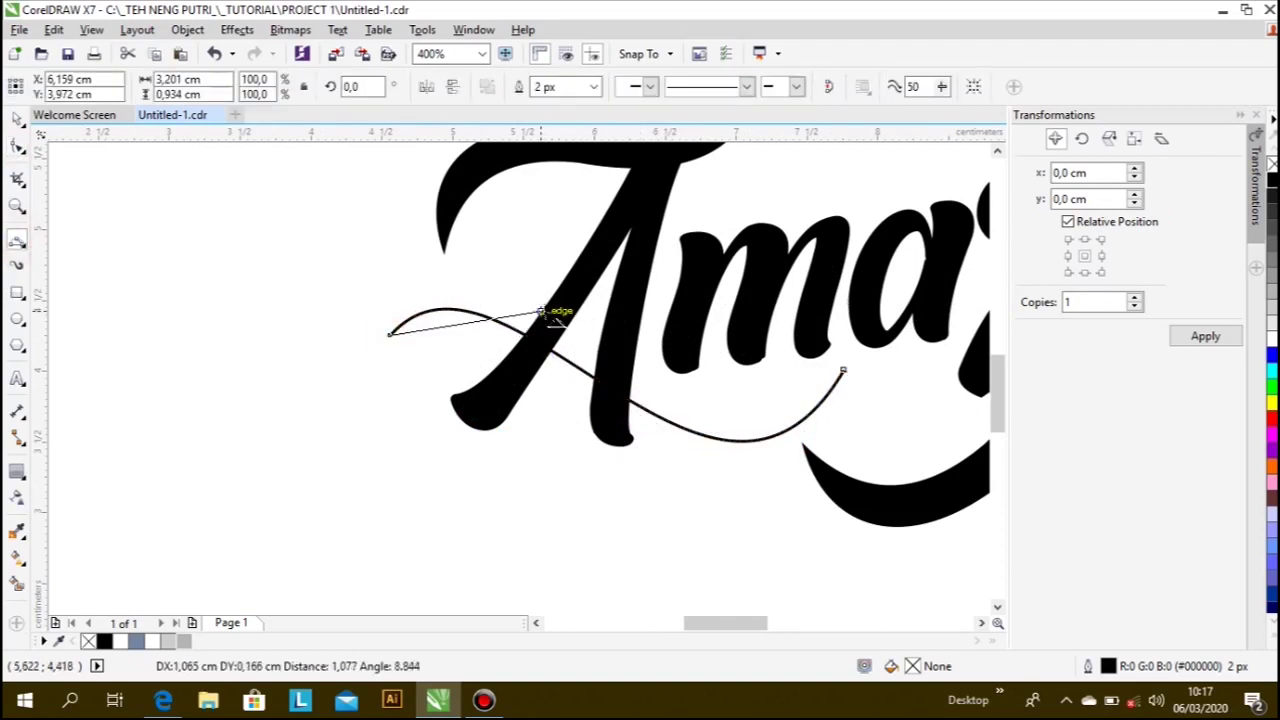
left_click(445, 272)
left_click_drag(545, 307, 843, 371)
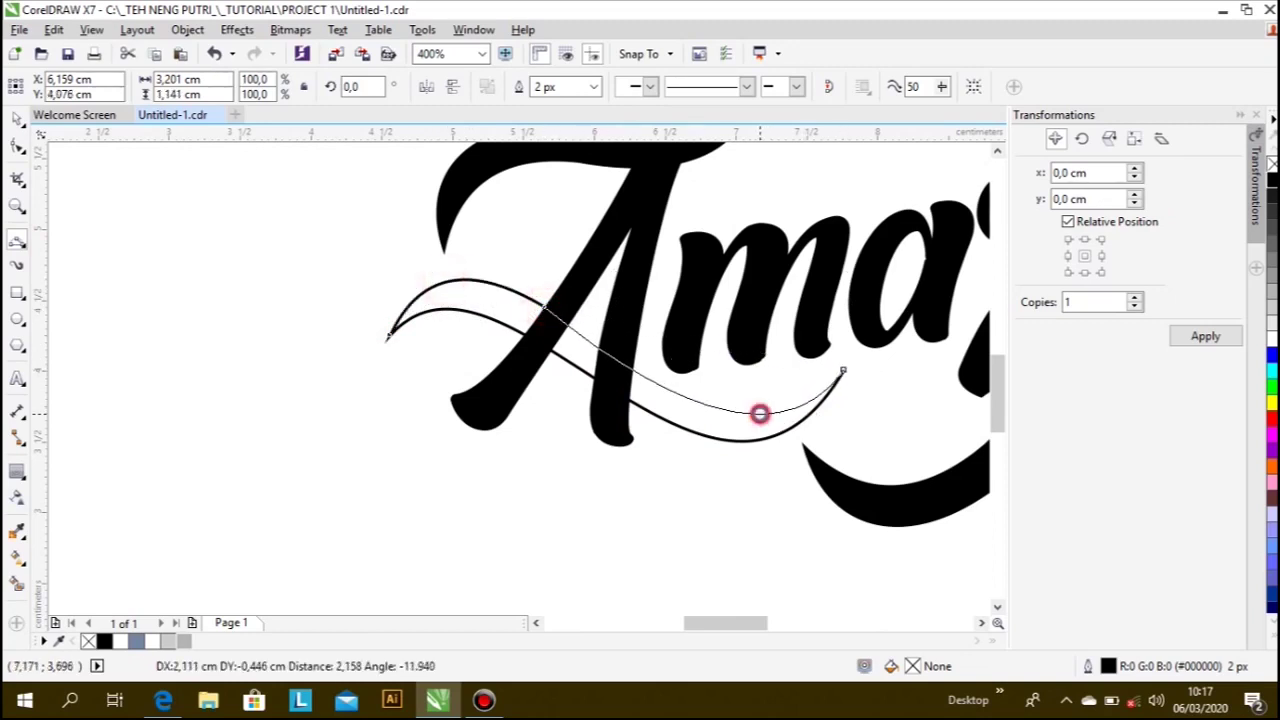
left_click(760, 413)
left_click(1272, 181)
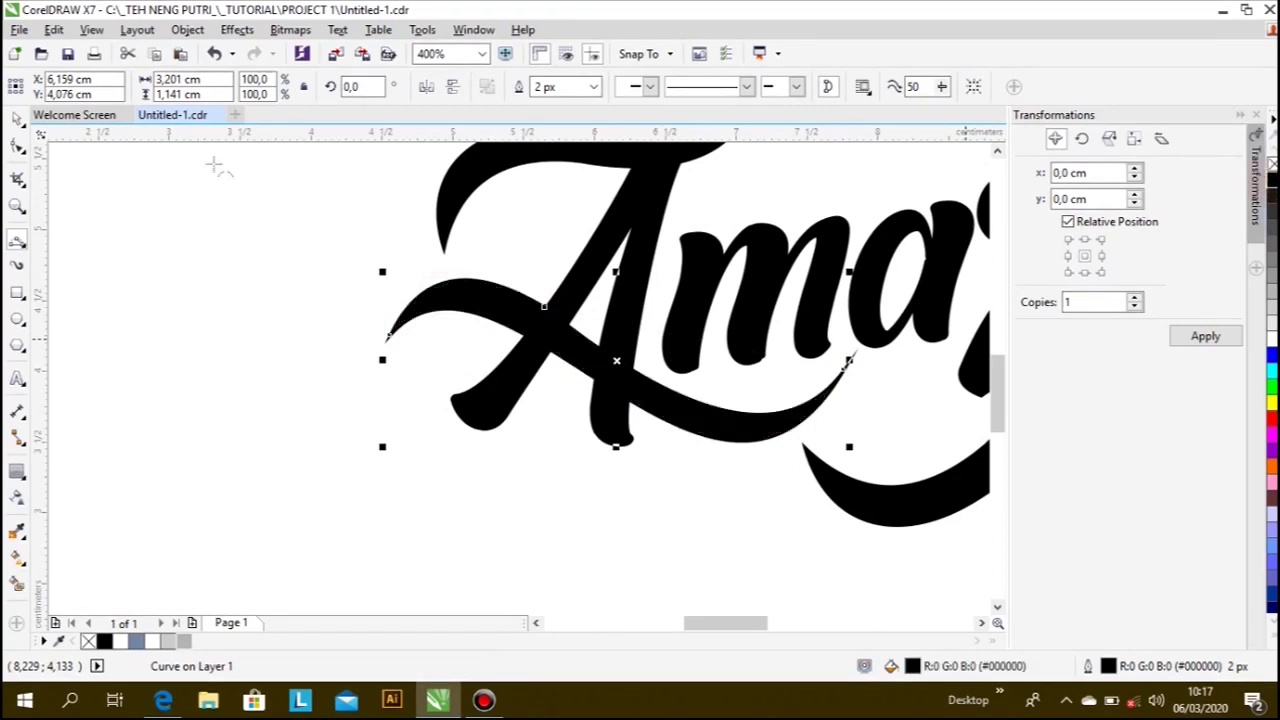
- Remove the swash's middle node and reshape its upper edge near the left end
left_click(17, 145)
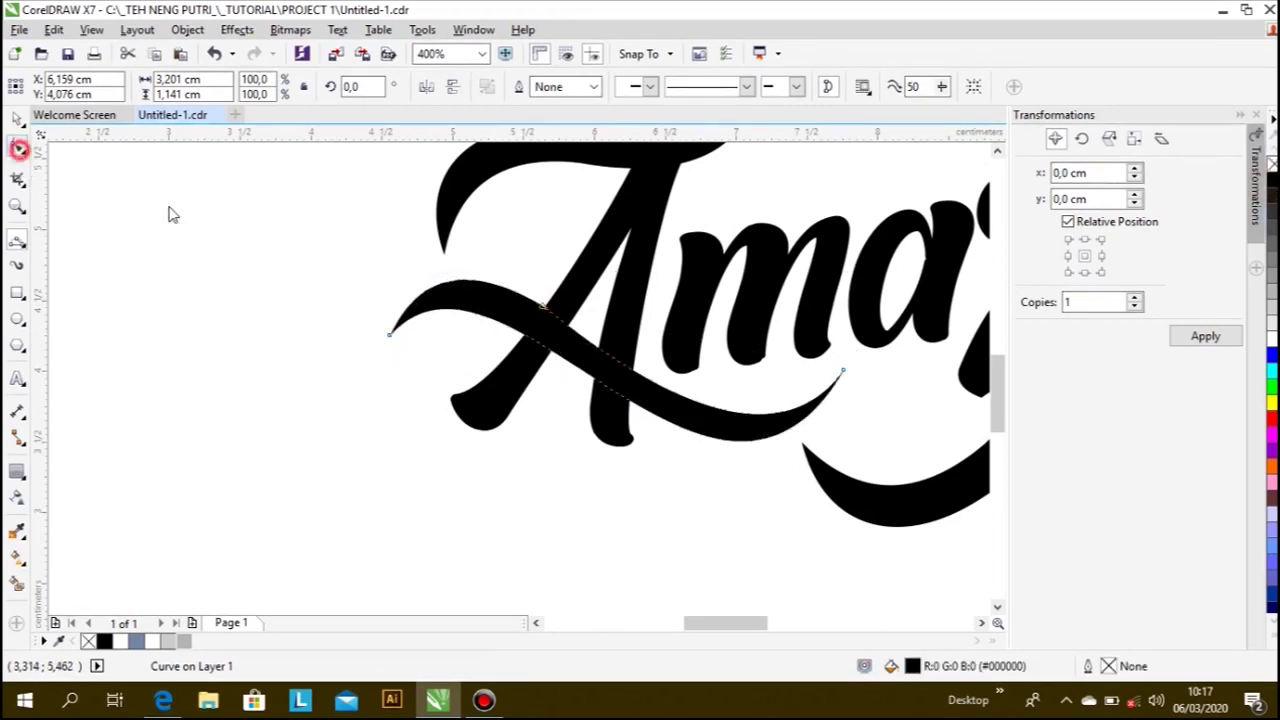
double_click(547, 316)
scroll(630, 425, "down", 1)
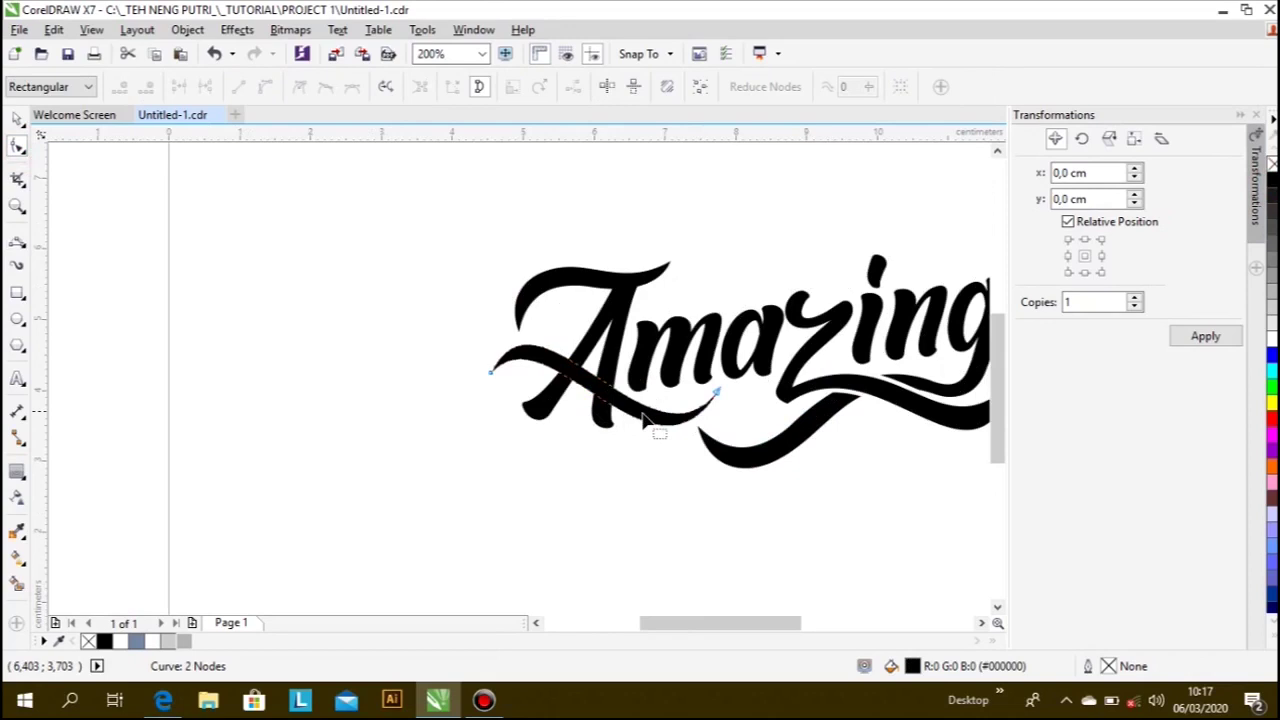
scroll(697, 405, "up", 1)
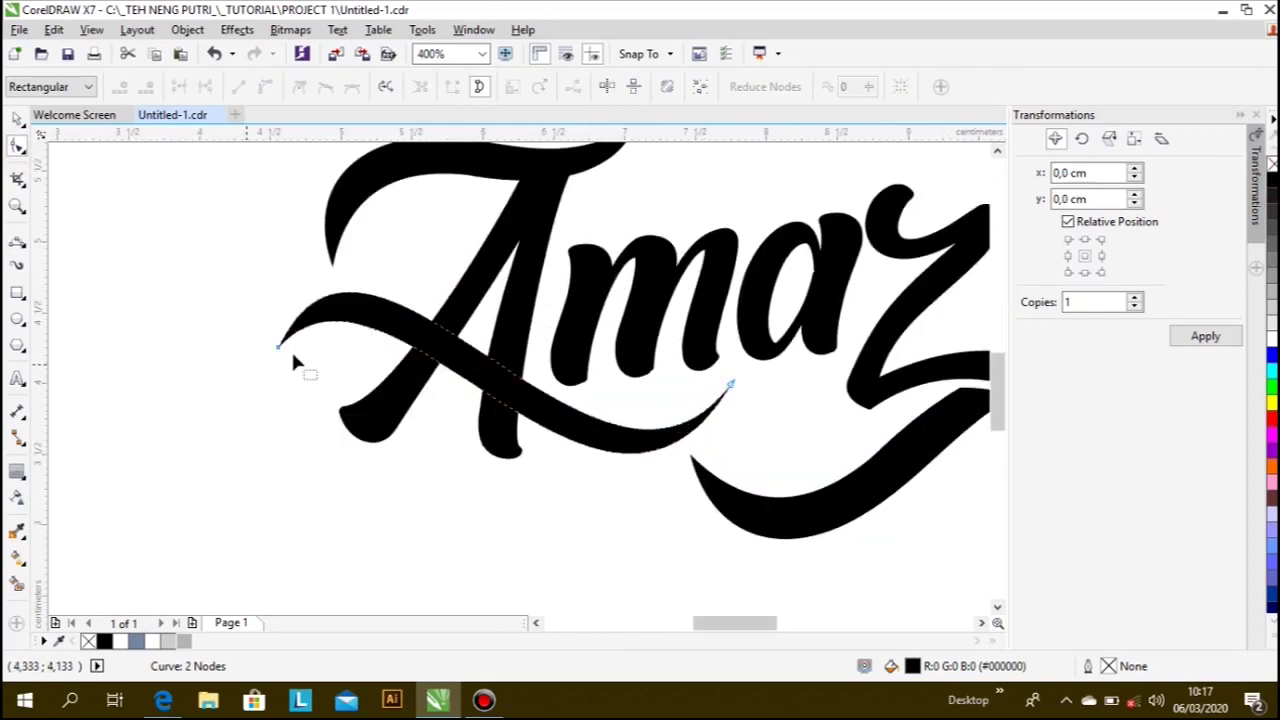
left_click_drag(358, 298, 363, 288)
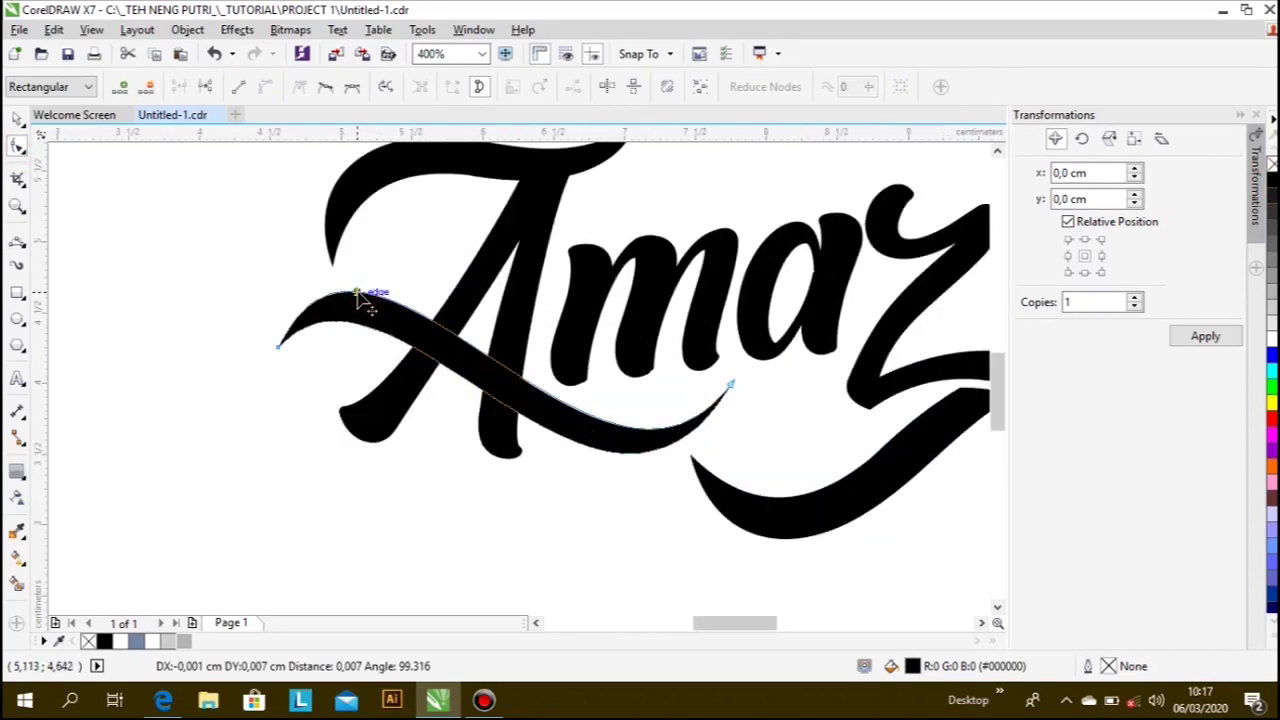
scroll(730, 465, "down", 1)
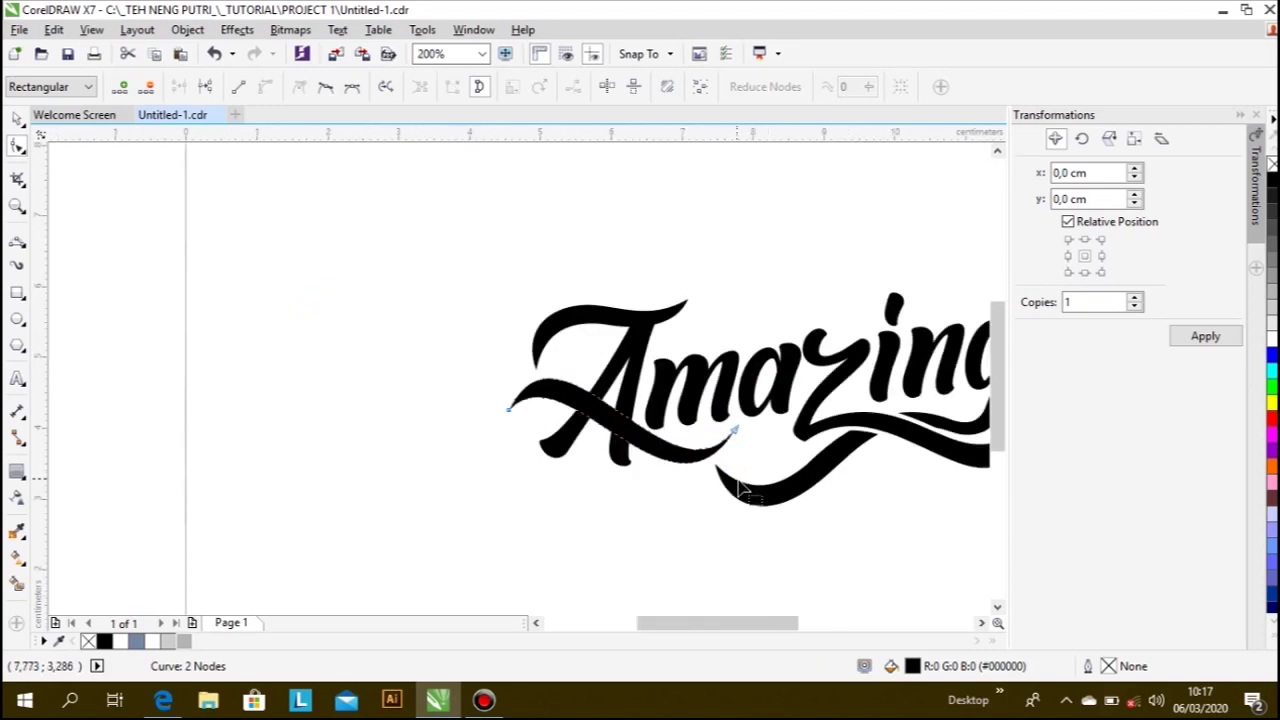
scroll(434, 410, "down", 1)
scroll(478, 428, "up", 1)
scroll(480, 430, "up", 1)
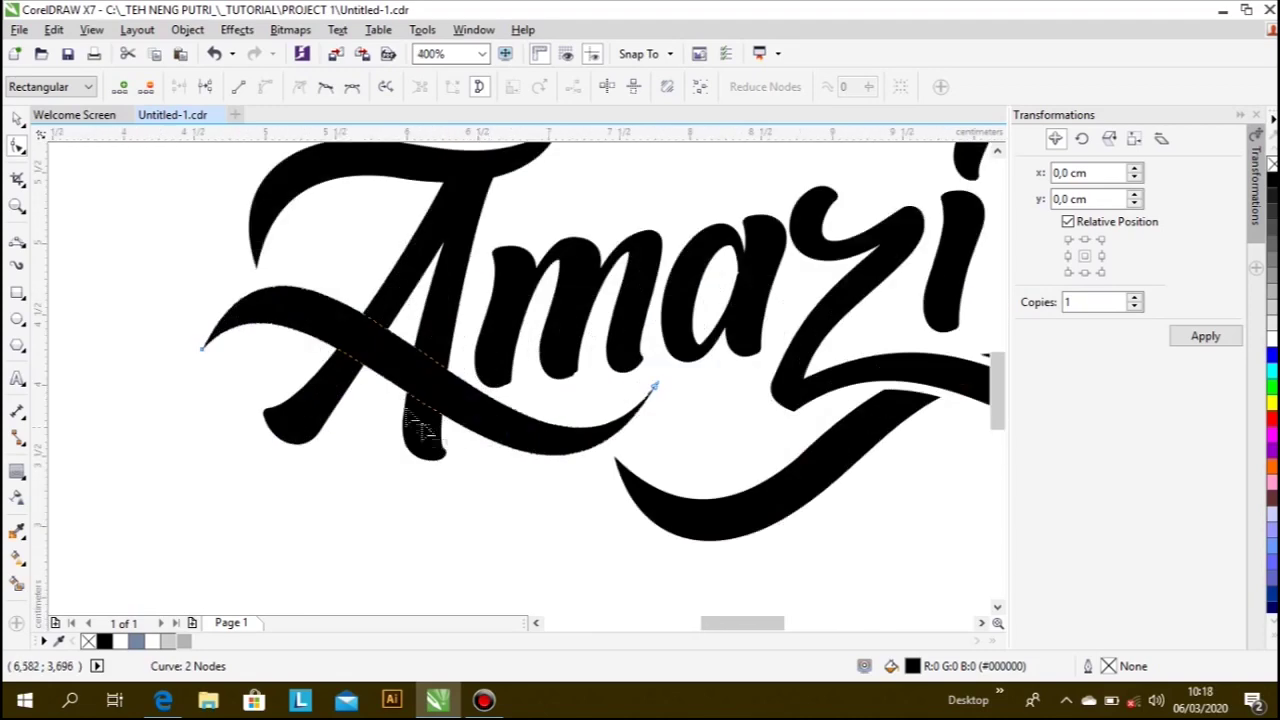
scroll(285, 341, "up", 1)
- Reshape the swash where it crosses the A, then deselect to check the result
left_click_drag(322, 336, 331, 325)
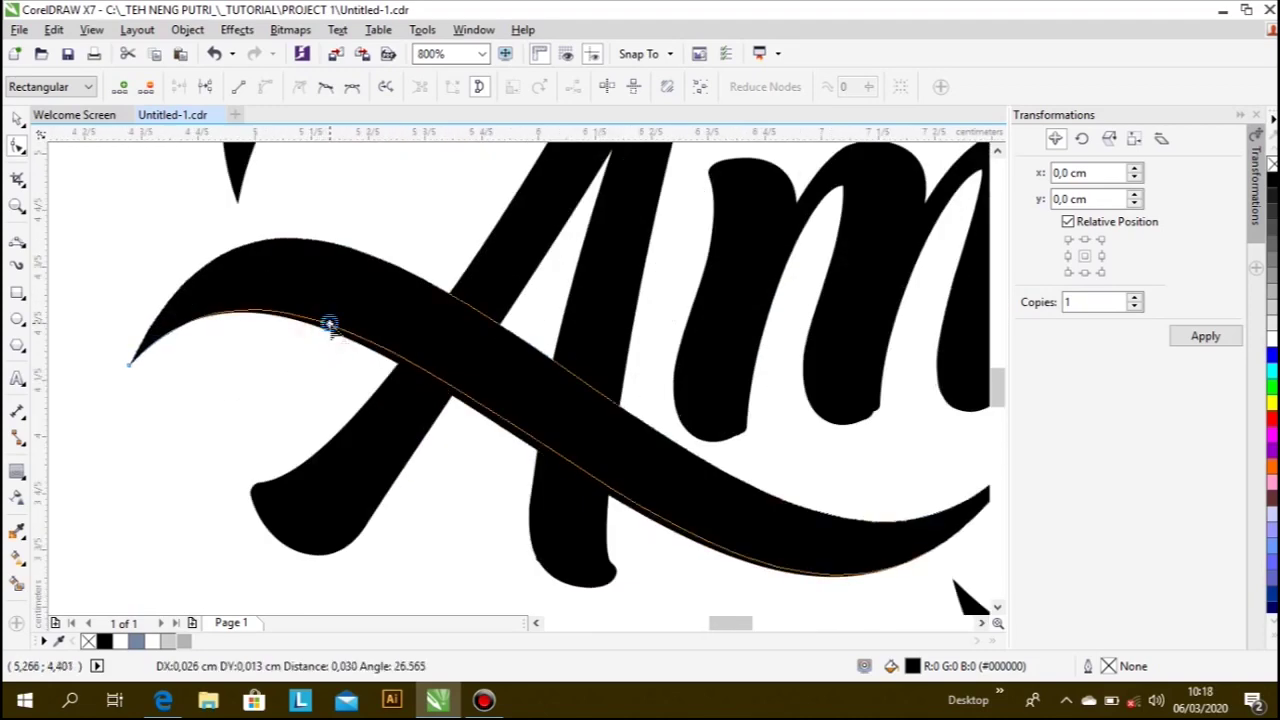
scroll(331, 335, "down", 1)
left_click(20, 121)
scroll(409, 449, "down", 1)
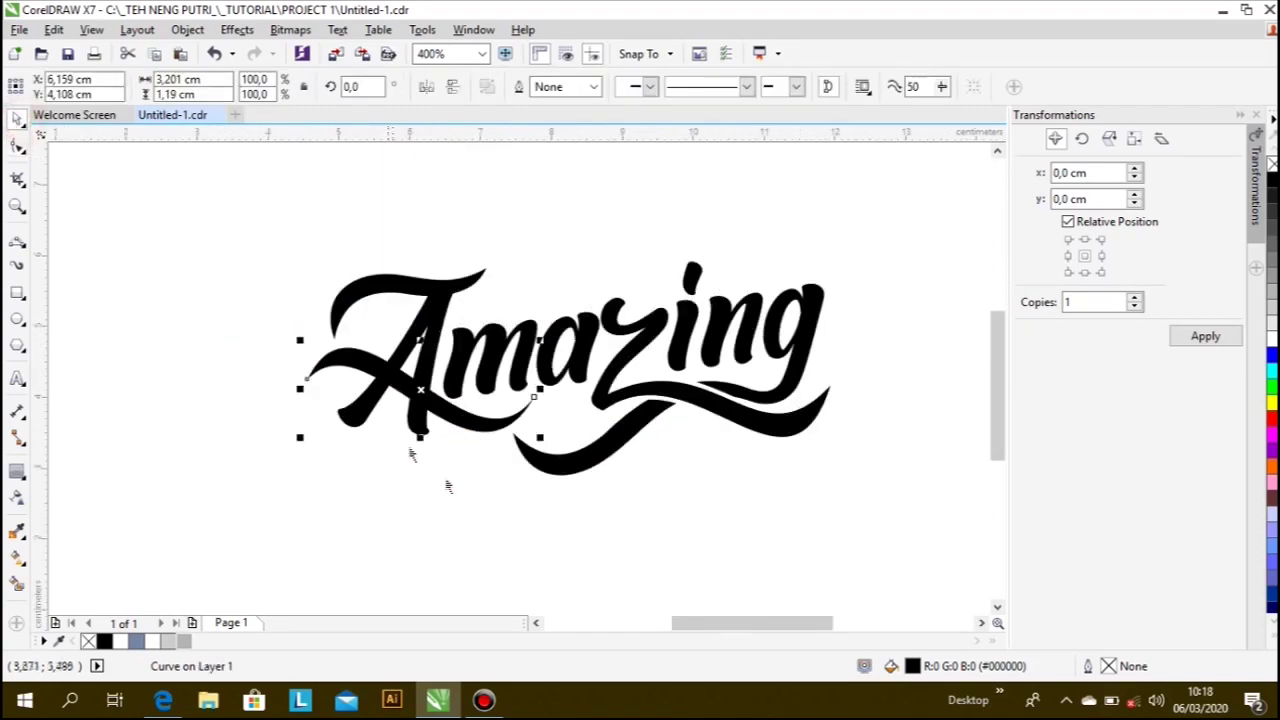
left_click(475, 518)
scroll(444, 458, "down", 1)
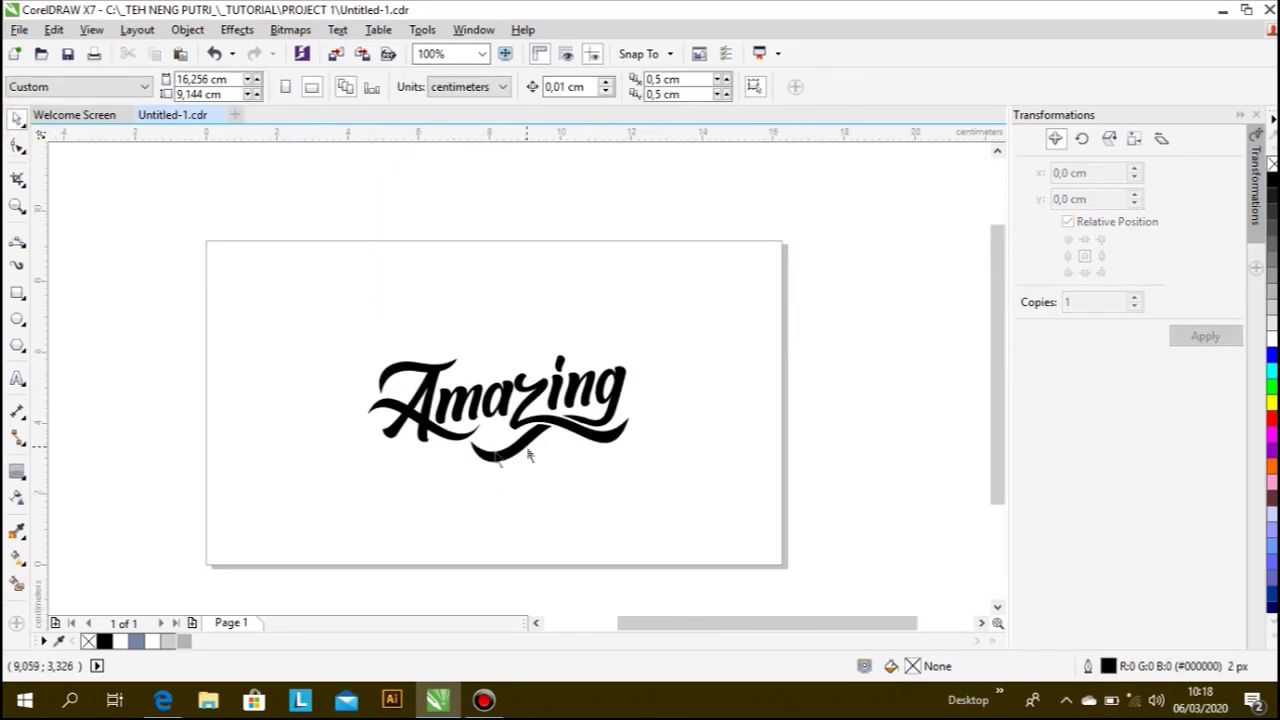
- Place a vertically mirrored copy of the swash above the word, tilted to about 351.7°
scroll(497, 432, "up", 1)
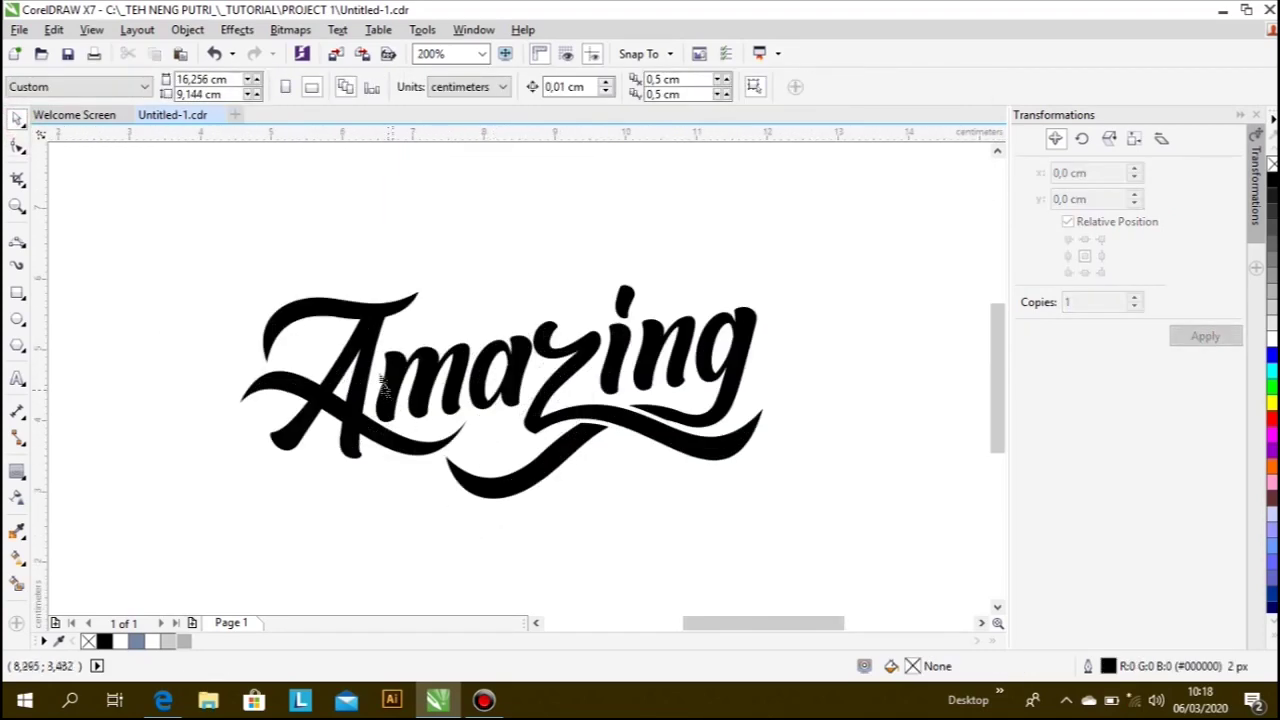
scroll(370, 403, "down", 1)
scroll(381, 452, "up", 1)
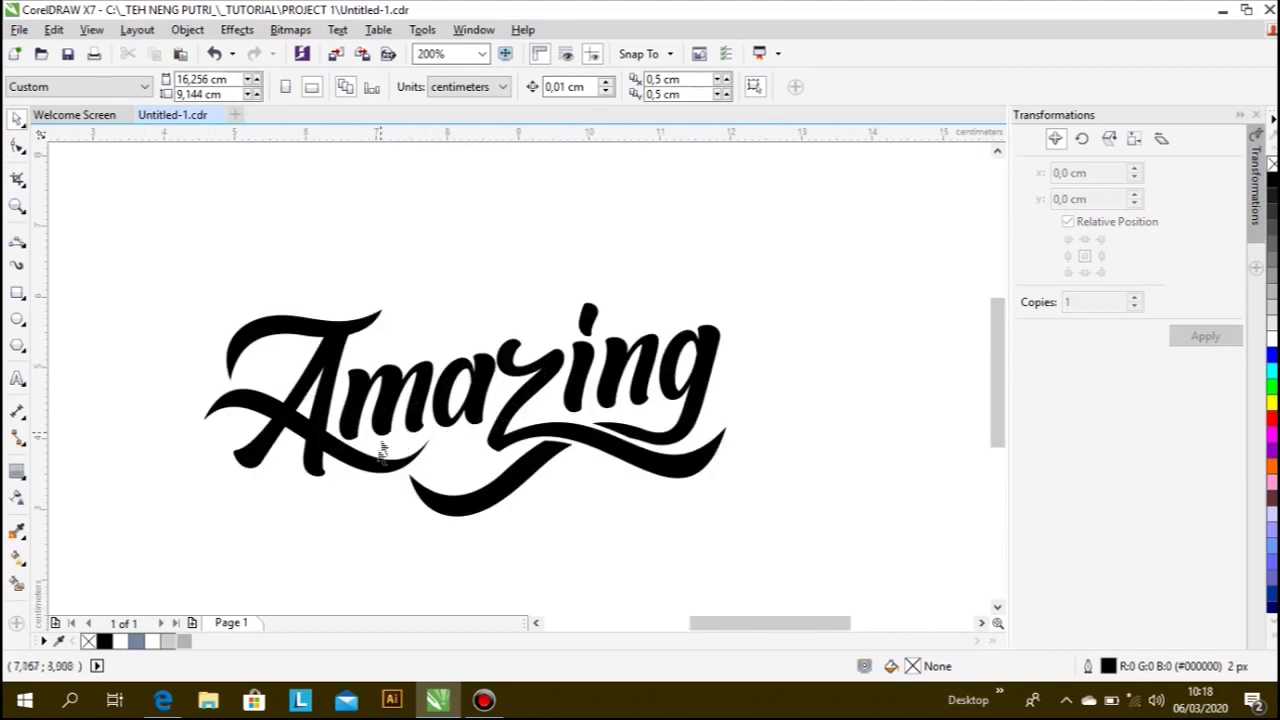
mouse_move(366, 470)
left_mouse_down()
mouse_move(398, 420)
mouse_move(617, 266)
mouse_move(604, 283)
left_mouse_up()
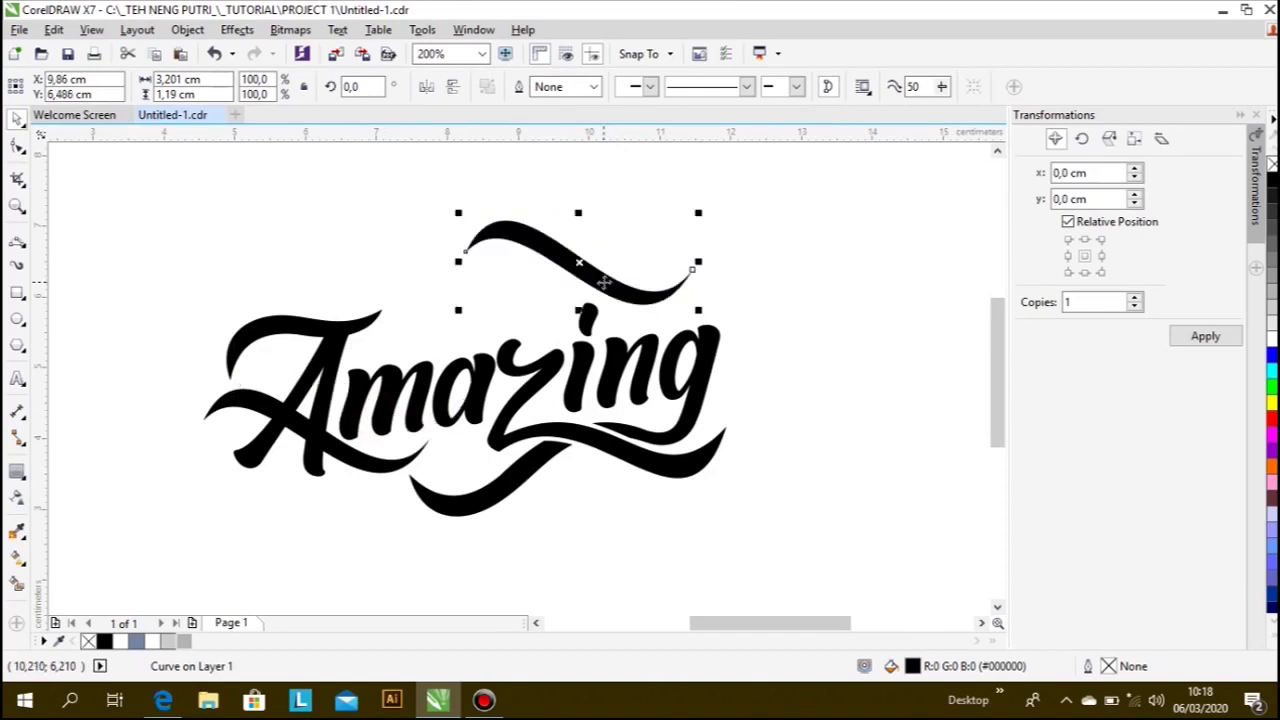
left_click(457, 89)
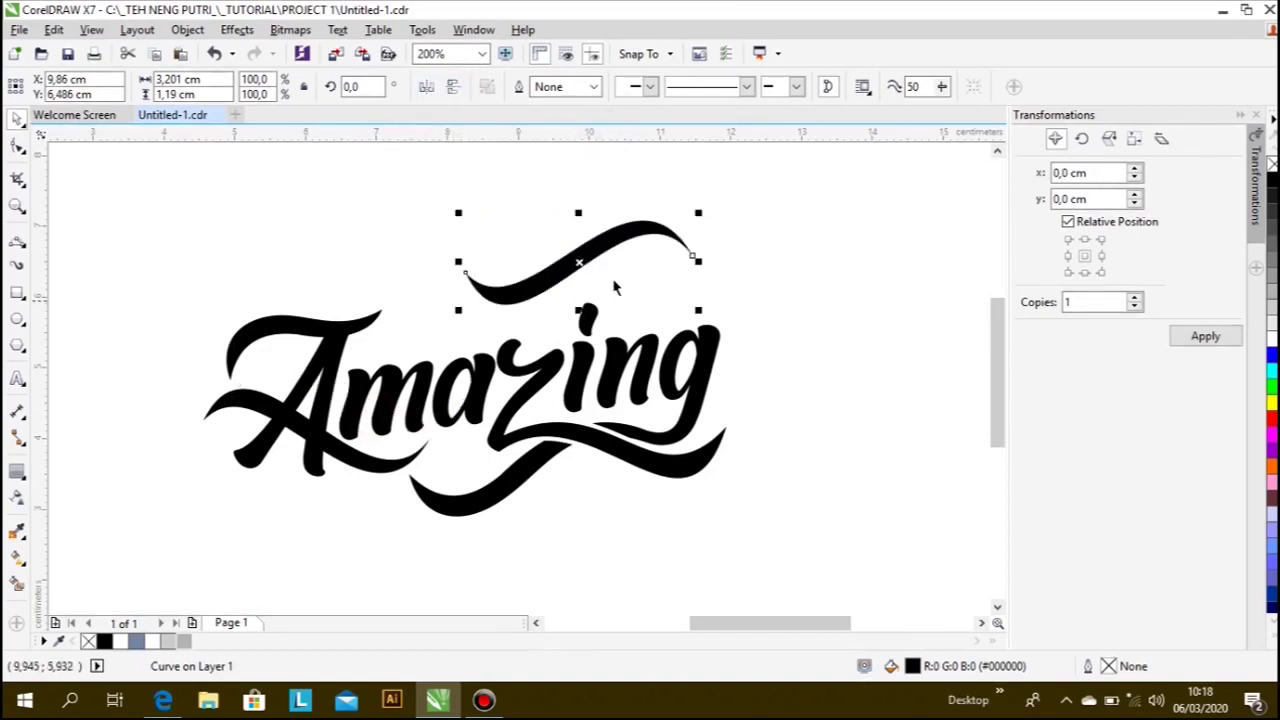
left_click_drag(588, 253, 539, 296)
left_click(539, 296)
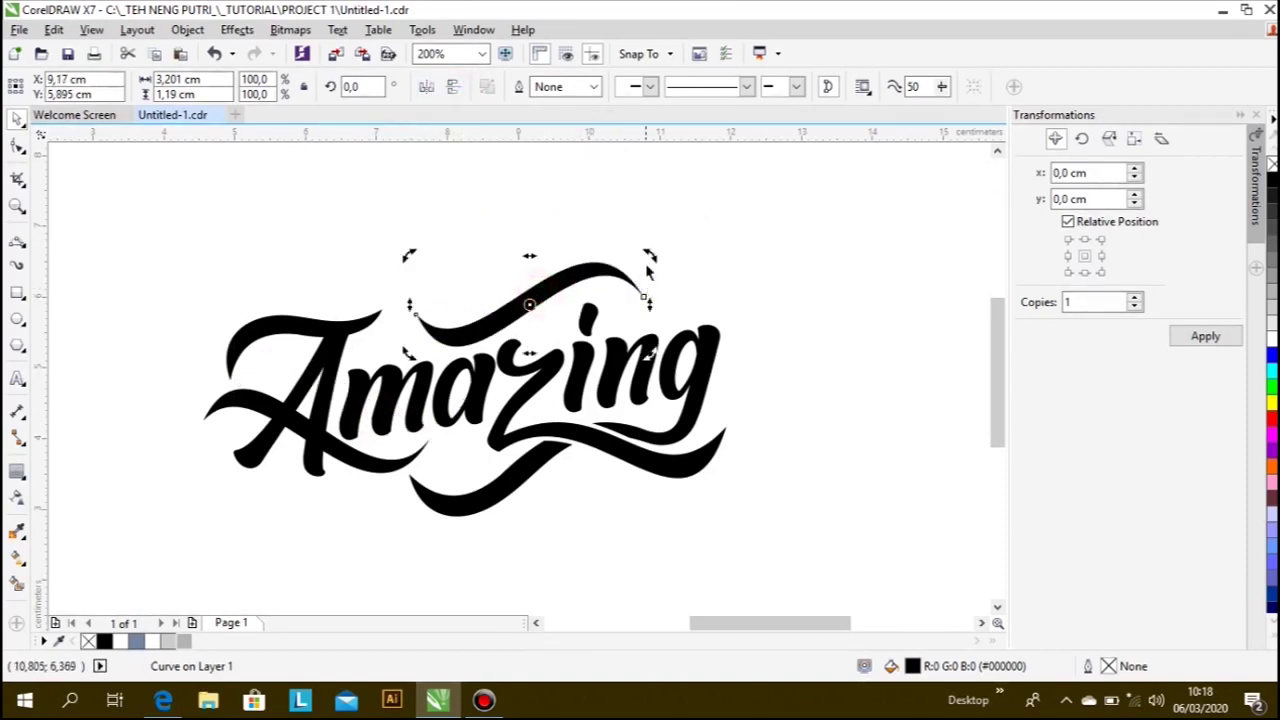
left_click_drag(652, 257, 665, 273)
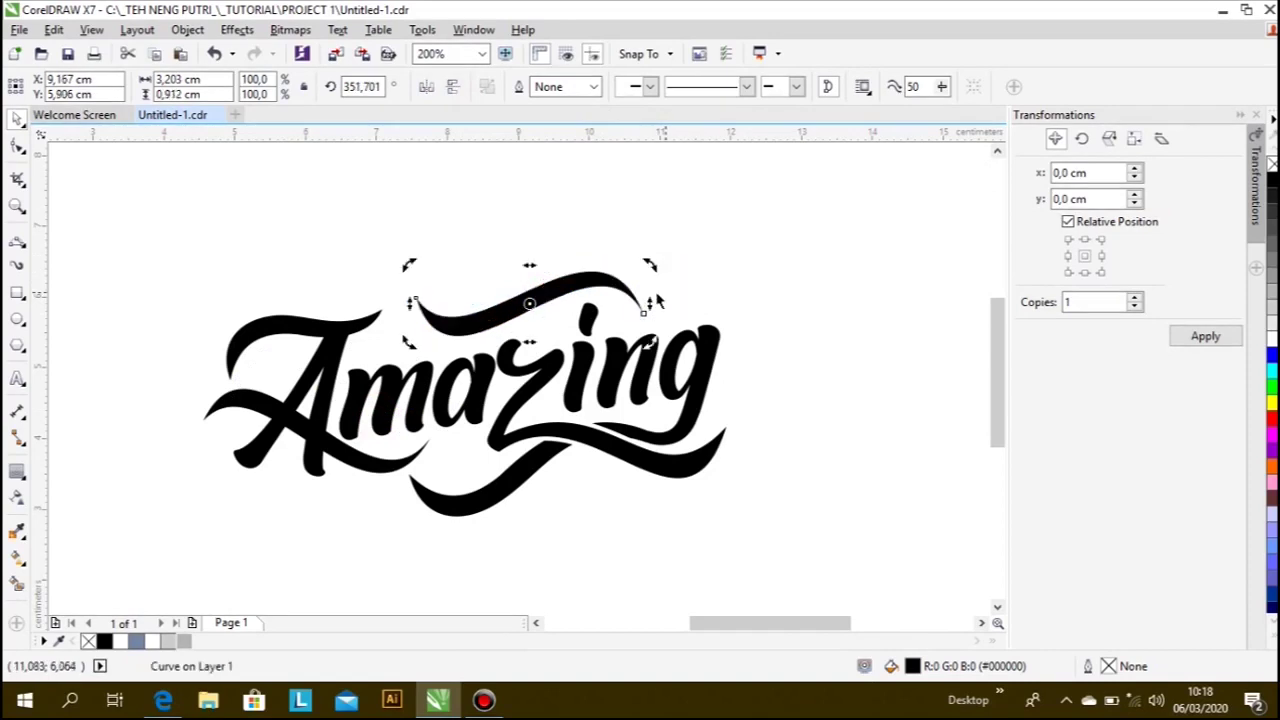
left_click(598, 291)
left_click_drag(582, 296, 592, 308)
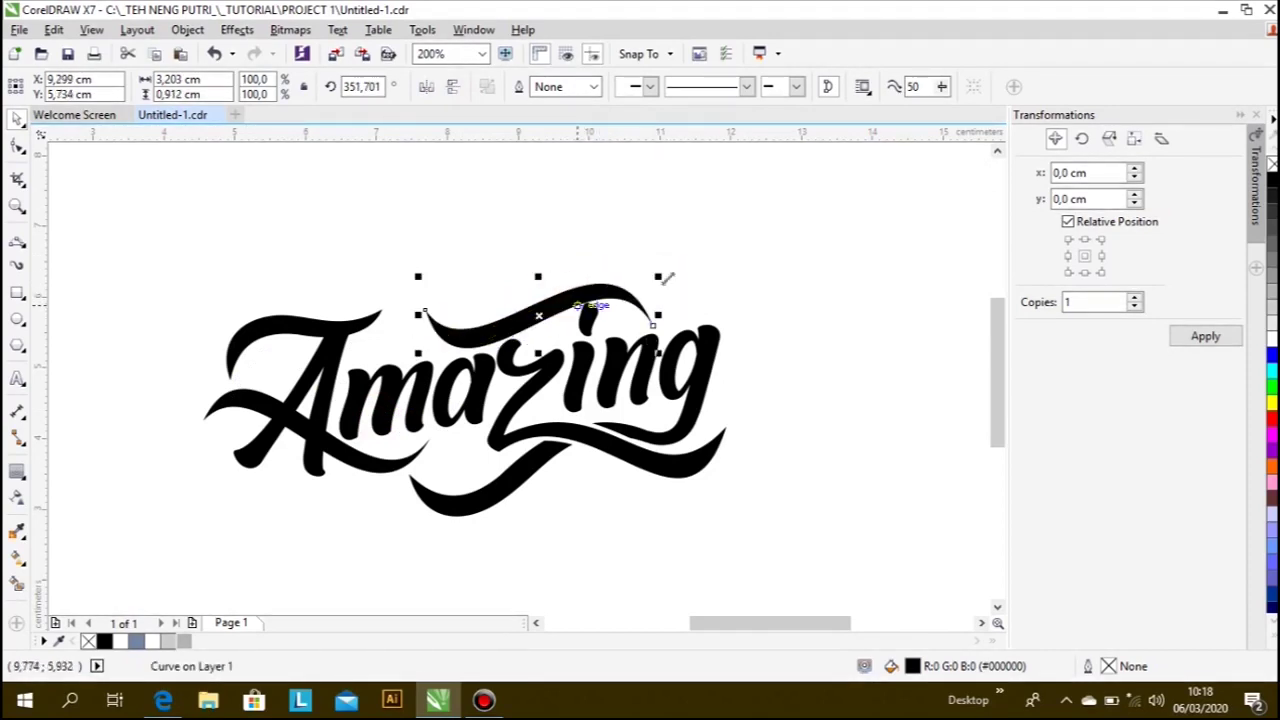
- Scale the copied swash to 80.8%, tilt it to about 340.5° and position it over "maz"
scroll(686, 283, "down", 2)
scroll(657, 283, "up", 2)
mouse_move(657, 283)
left_mouse_down()
mouse_move(662, 263)
mouse_move(630, 285)
left_mouse_up()
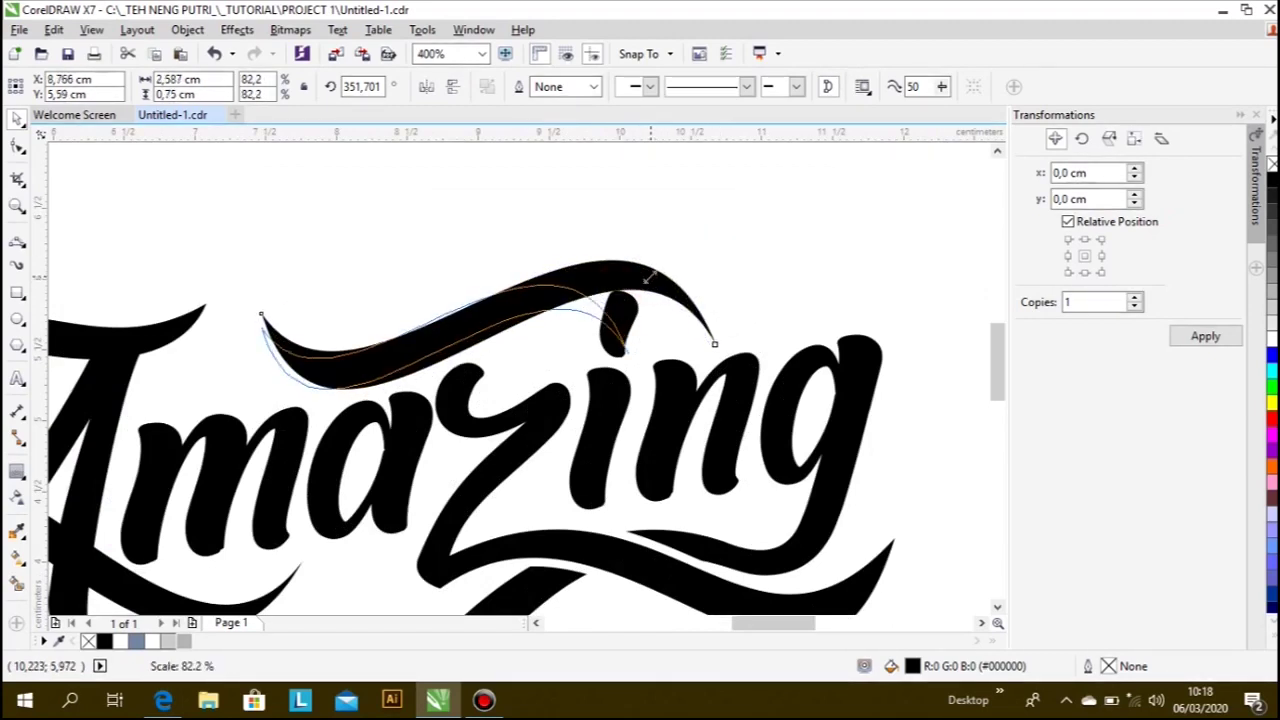
left_click_drag(518, 318, 493, 318)
left_click(493, 318)
left_click_drag(606, 284, 563, 325)
scroll(563, 325, "down", 1)
left_click(523, 234)
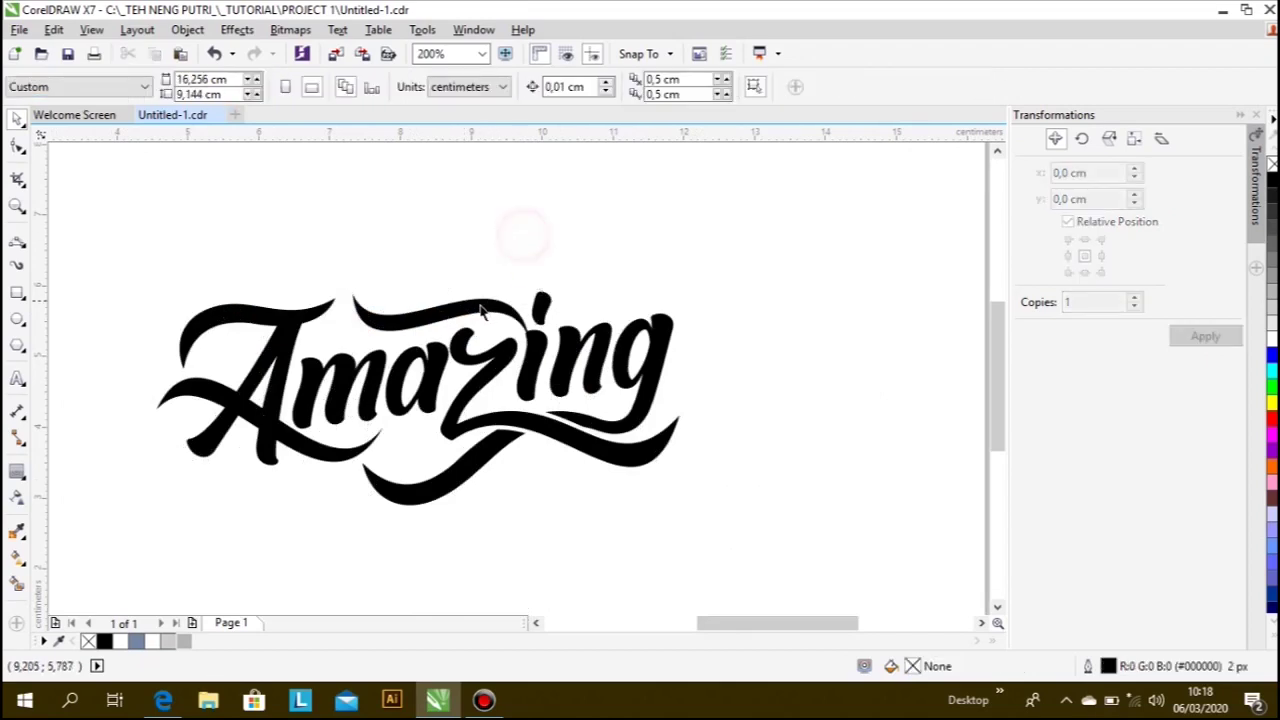
scroll(466, 306, "up", 1)
left_click_drag(466, 306, 463, 320)
- Preview the lettering, then reselect the swash and flip it vertically again
scroll(504, 312, "down", 1)
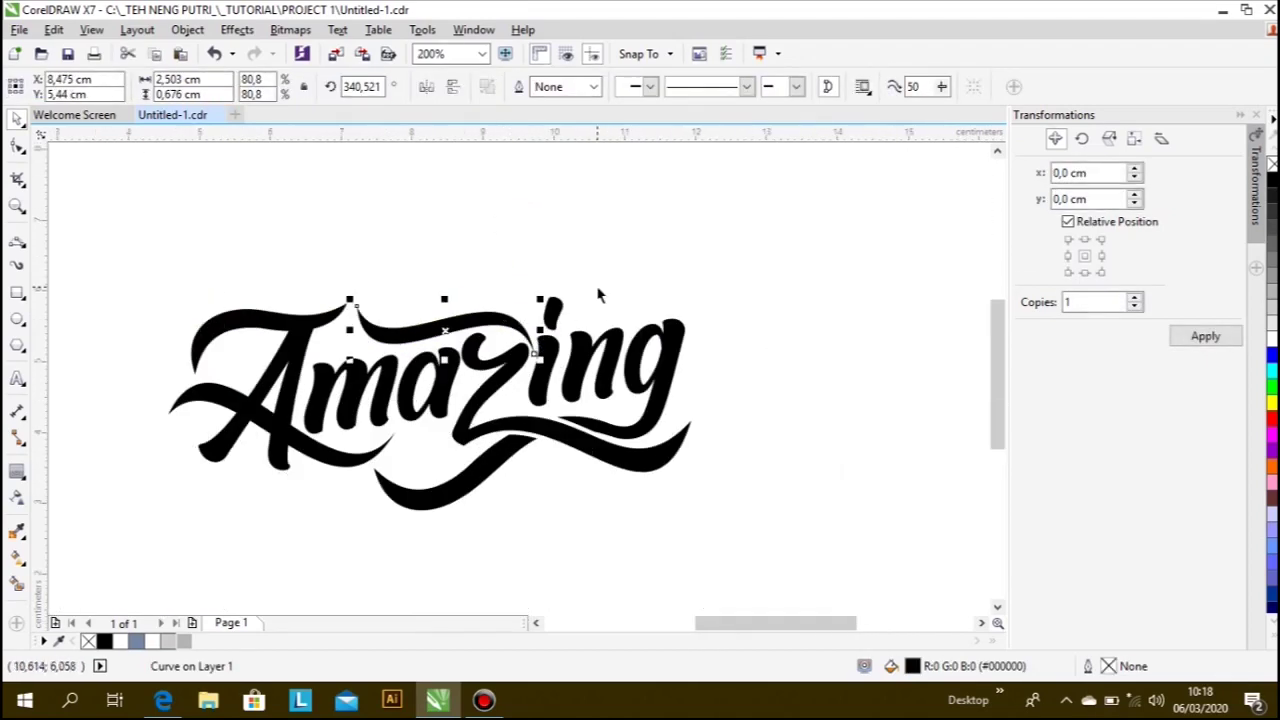
scroll(598, 294, "down", 1)
left_click(614, 236)
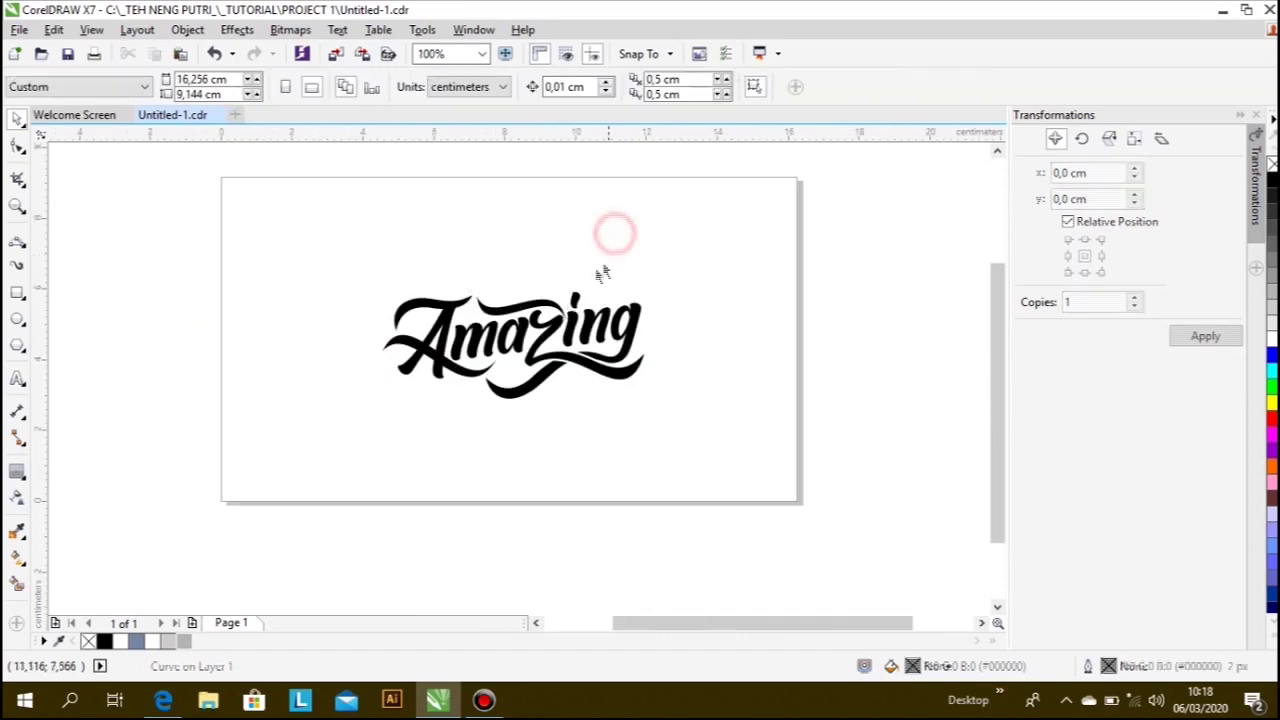
scroll(528, 306, "up", 2)
left_click(520, 323)
left_click(452, 86)
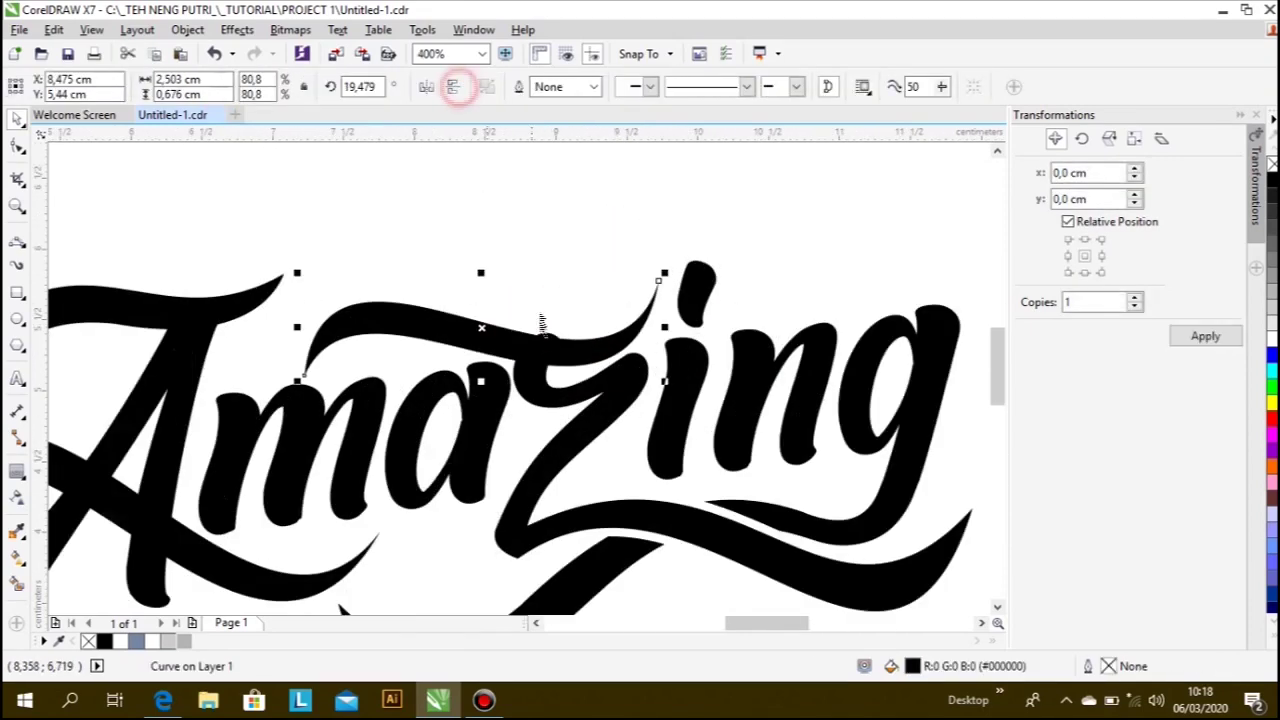
- Move the swash up, mirror it horizontally, and nudge it into position
left_click_drag(512, 344, 503, 313)
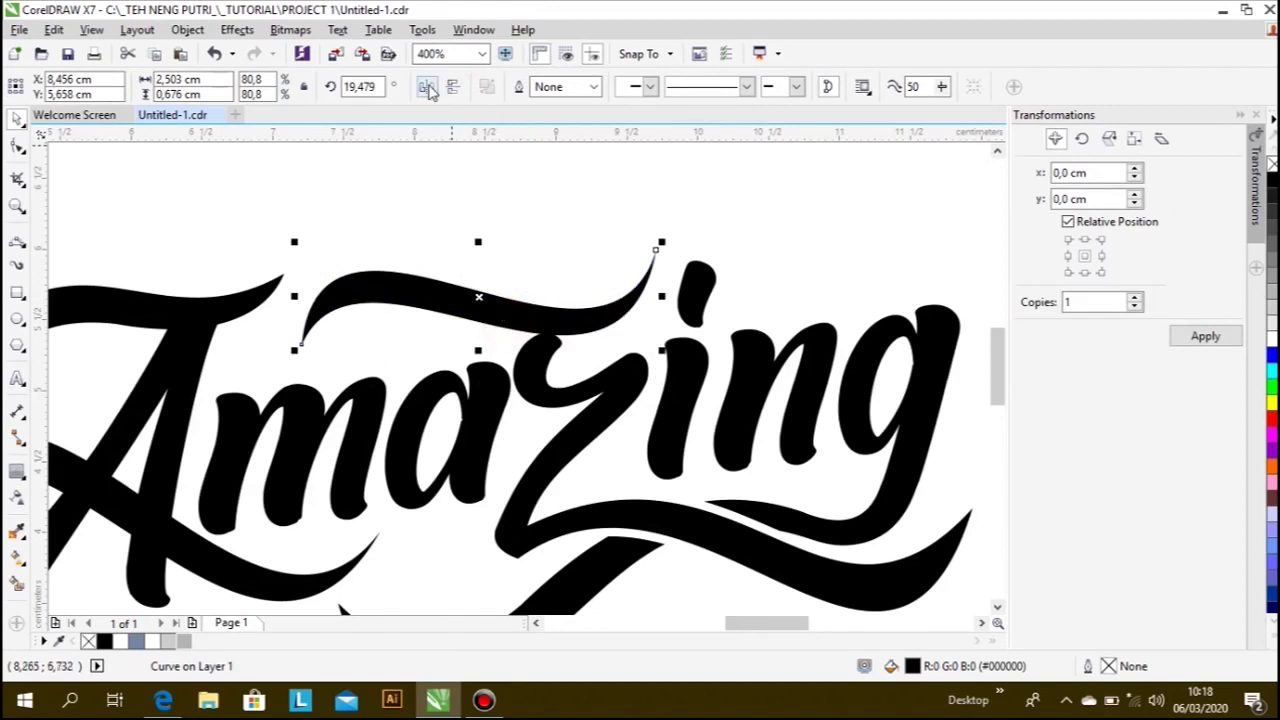
left_click(428, 88)
left_click_drag(562, 306, 561, 320)
scroll(561, 320, "down", 1)
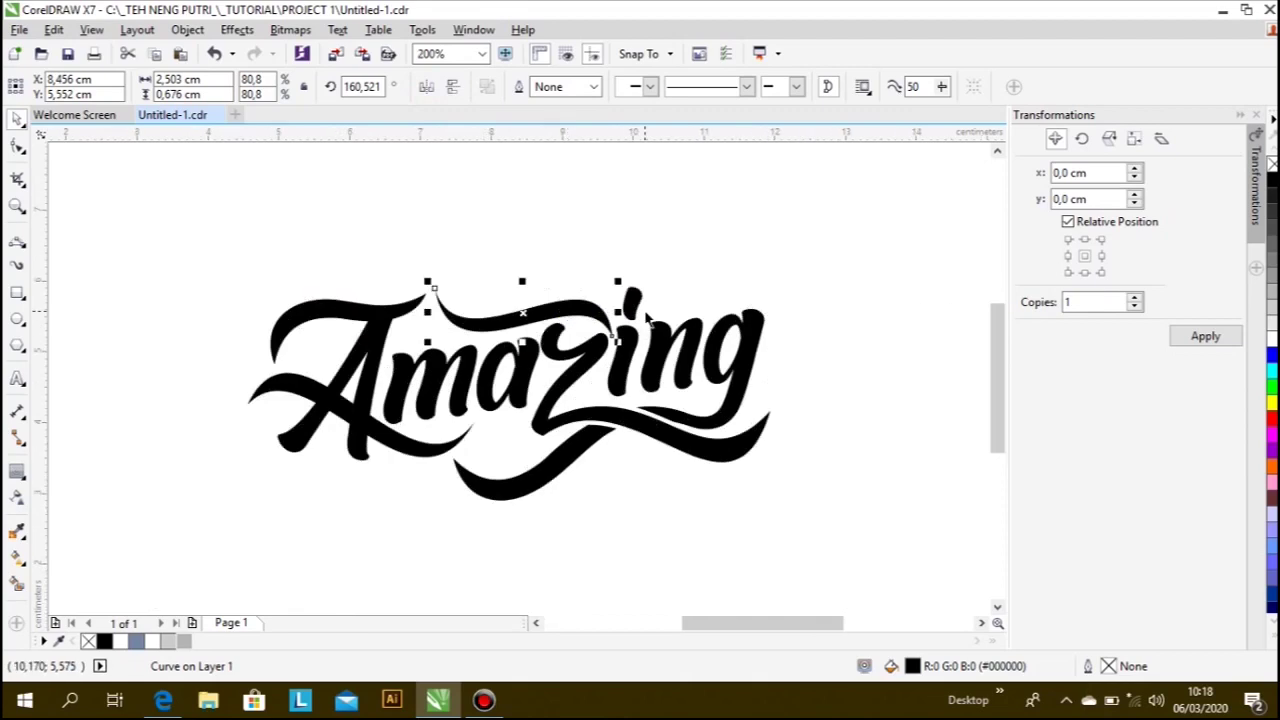
left_click(694, 246)
scroll(703, 285, "down", 1)
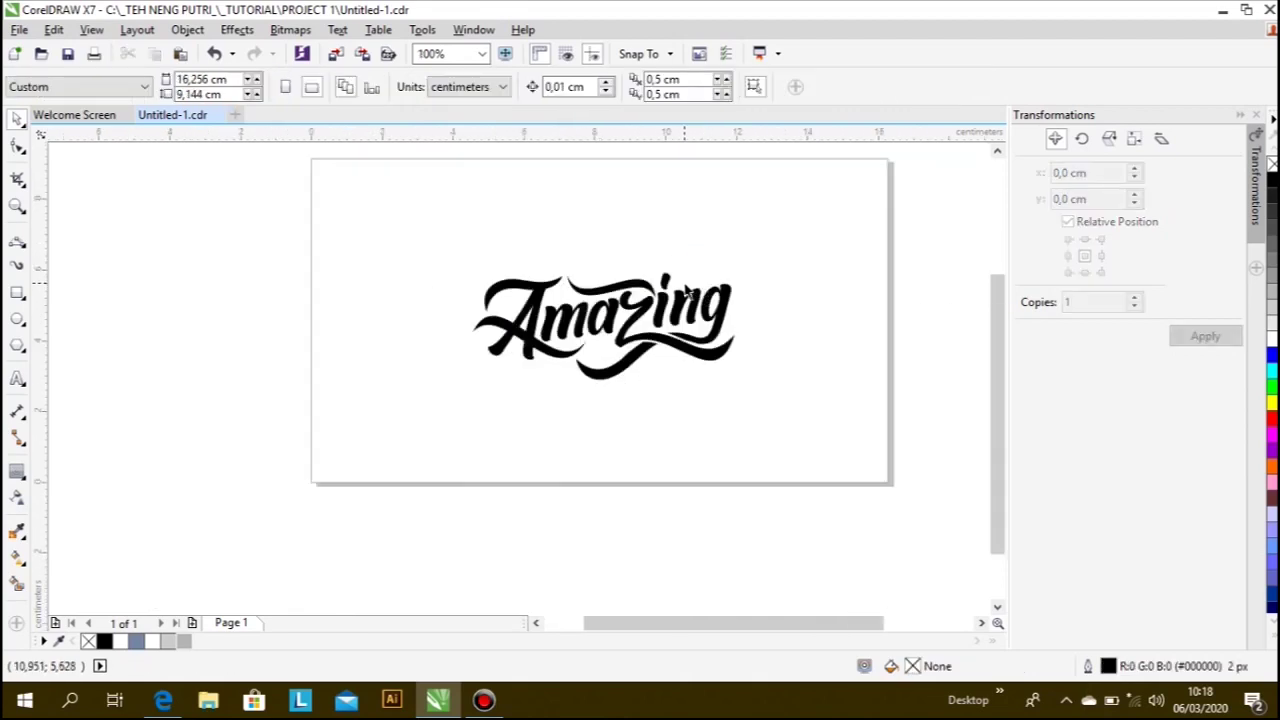
scroll(686, 290, "up", 1)
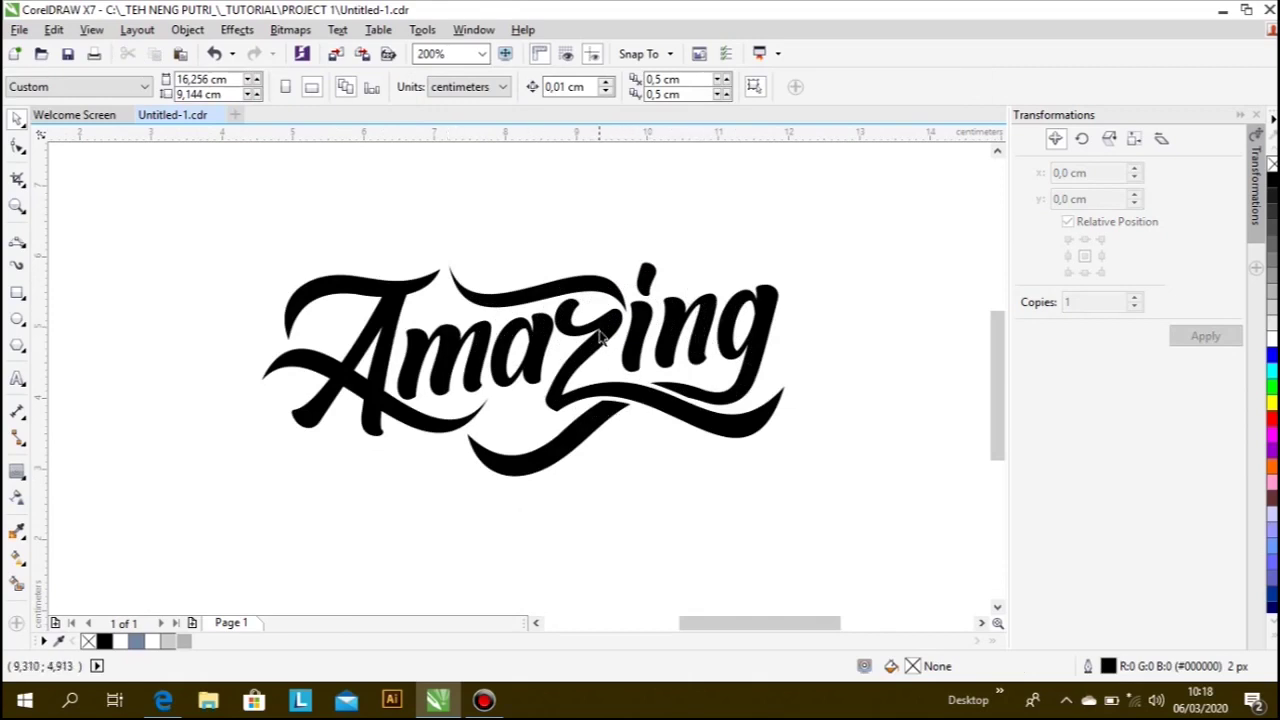
scroll(646, 333, "up", 1)
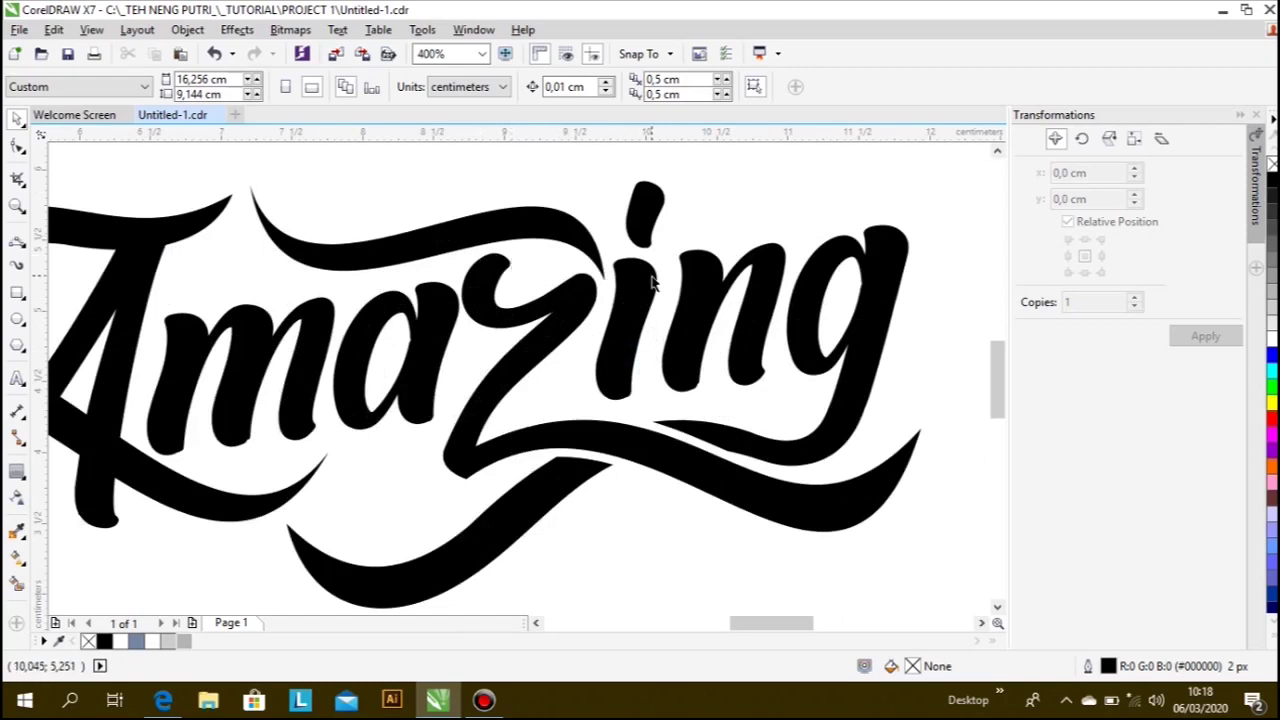
scroll(650, 283, "down", 1)
scroll(537, 262, "up", 1)
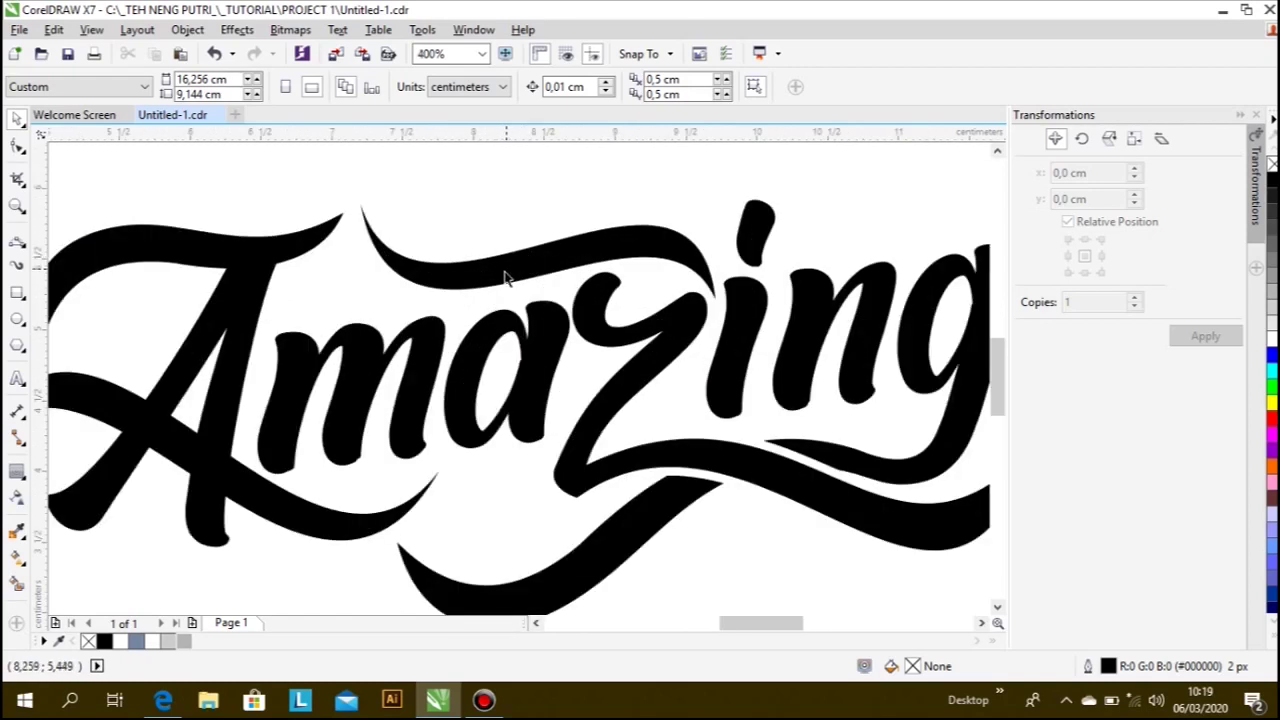
- Mirror the swash above maz back and tilt it to about 30.6°
left_click(503, 267)
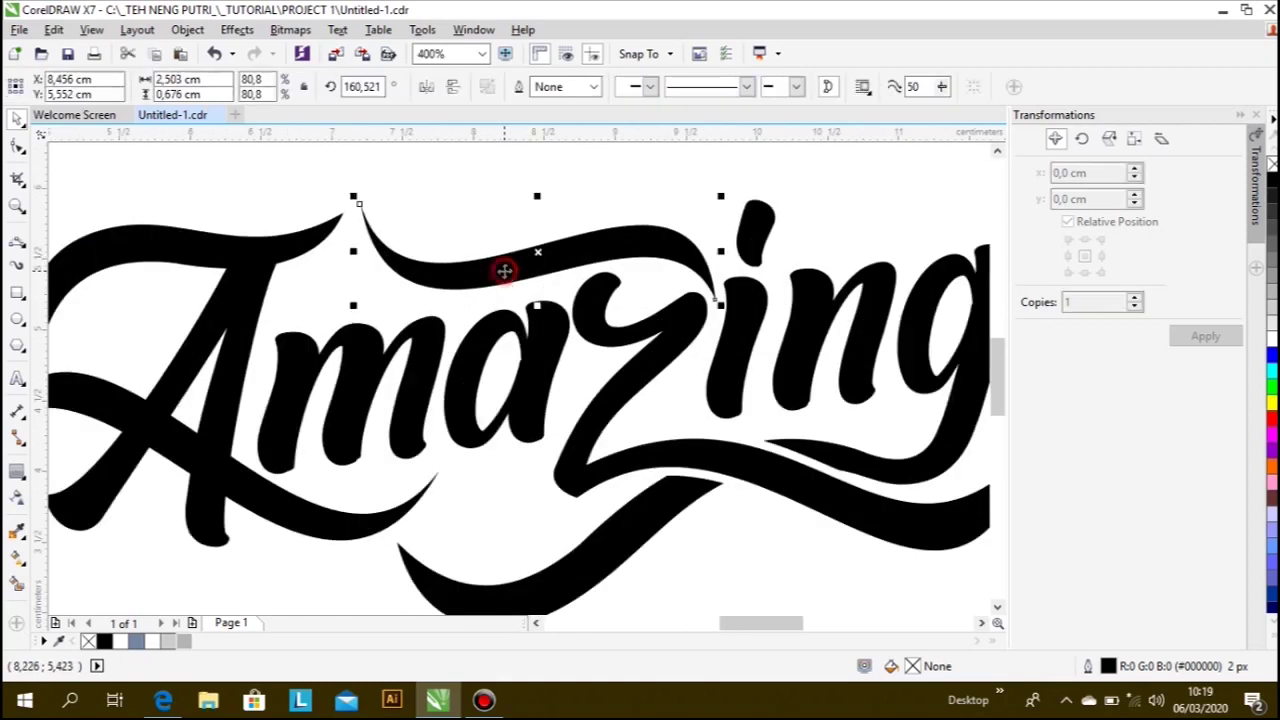
left_click(427, 88)
scroll(528, 249, "down", 1)
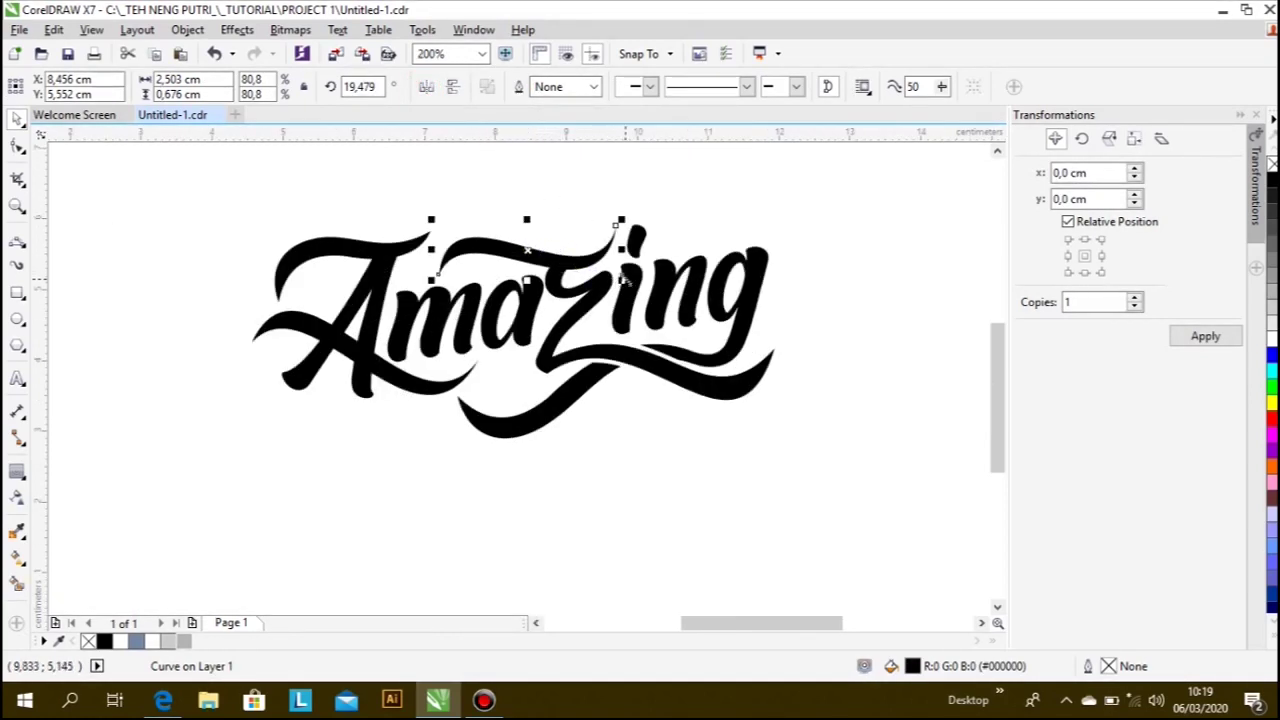
left_click(567, 262)
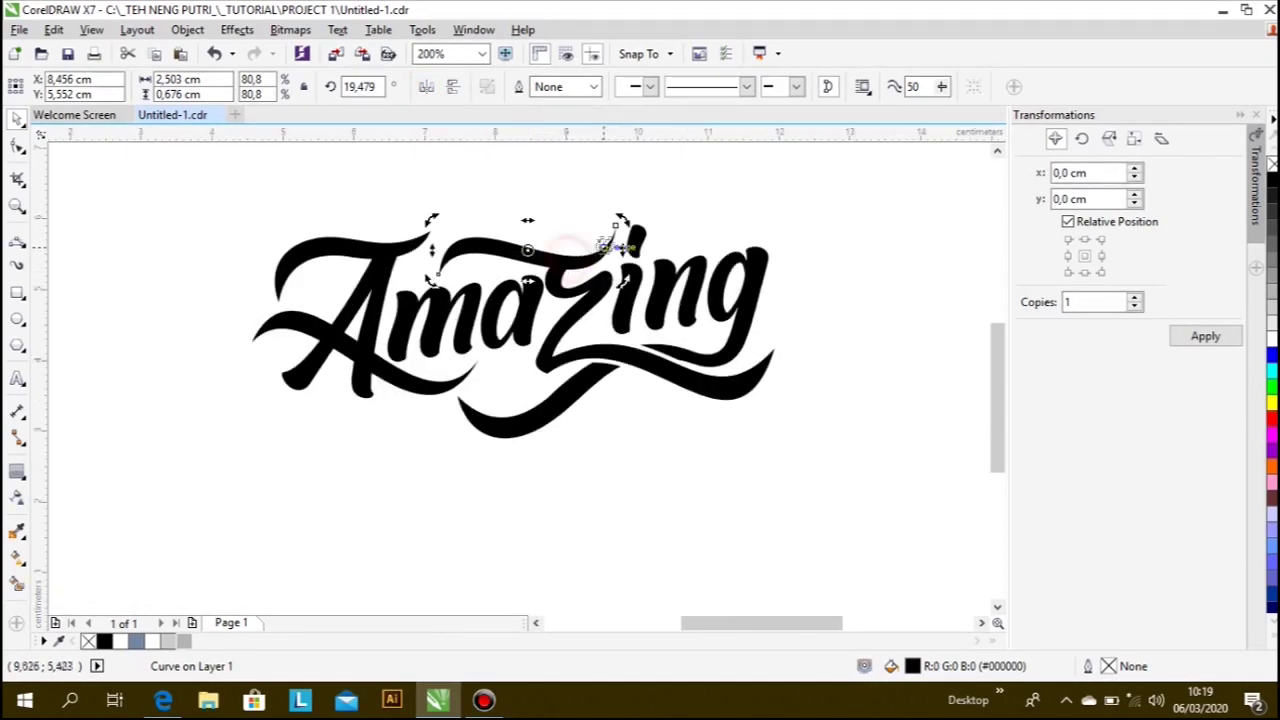
left_click_drag(621, 220, 632, 200)
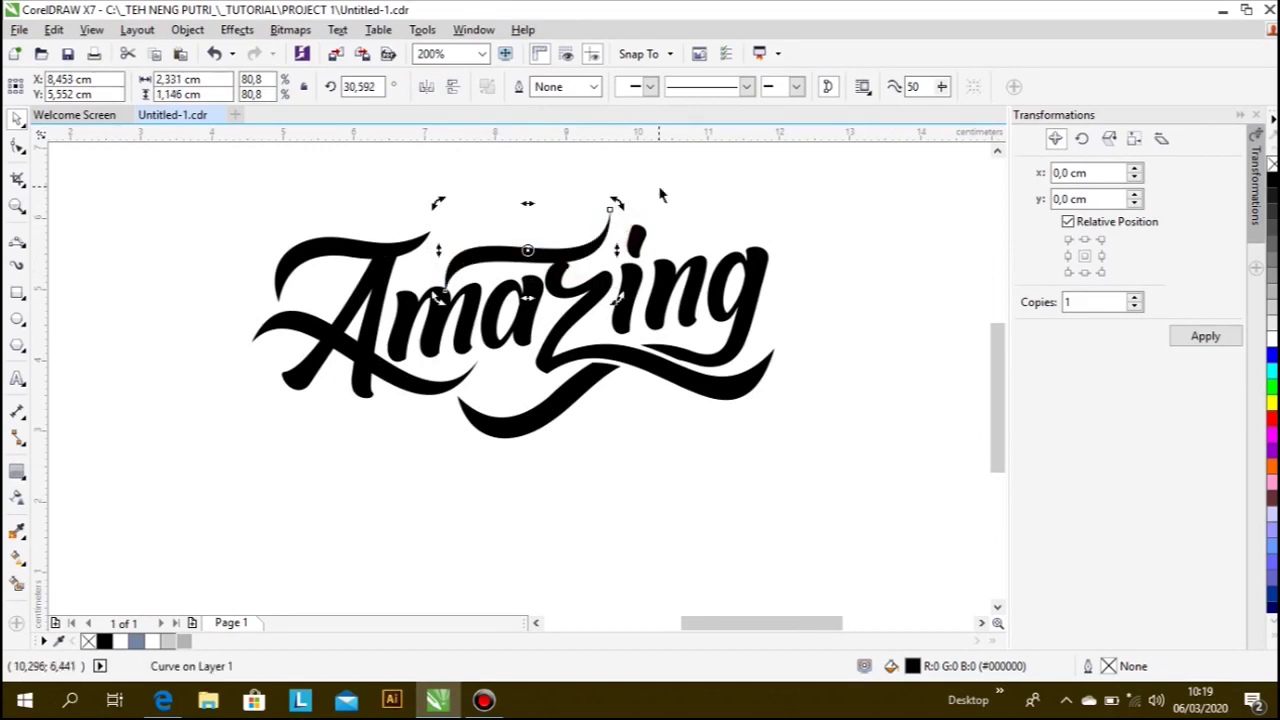
left_click(657, 180)
- Move the swash a little to the left over maz
scroll(518, 249, "up", 1)
left_click(518, 249)
left_click_drag(518, 249, 474, 250)
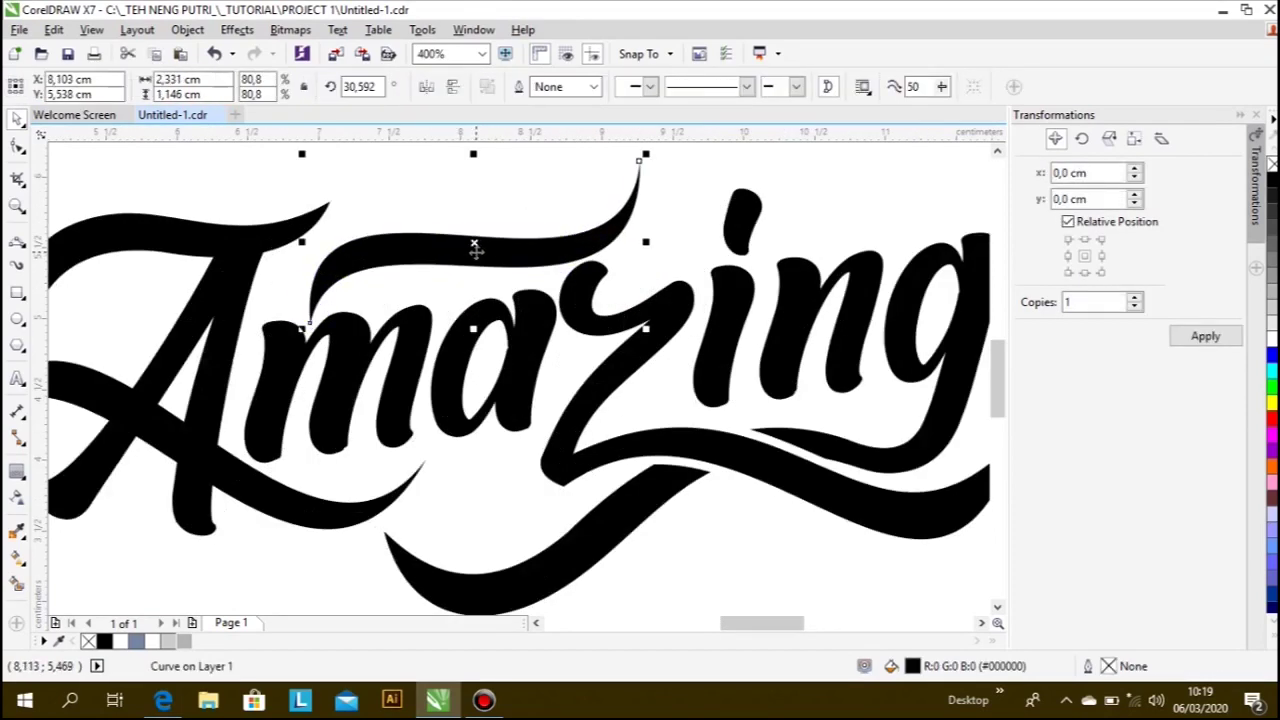
scroll(600, 523, "down", 1)
left_click(600, 520)
- Rotate the swash further to about 35.9° and shift it slightly left
scroll(546, 517, "down", 1)
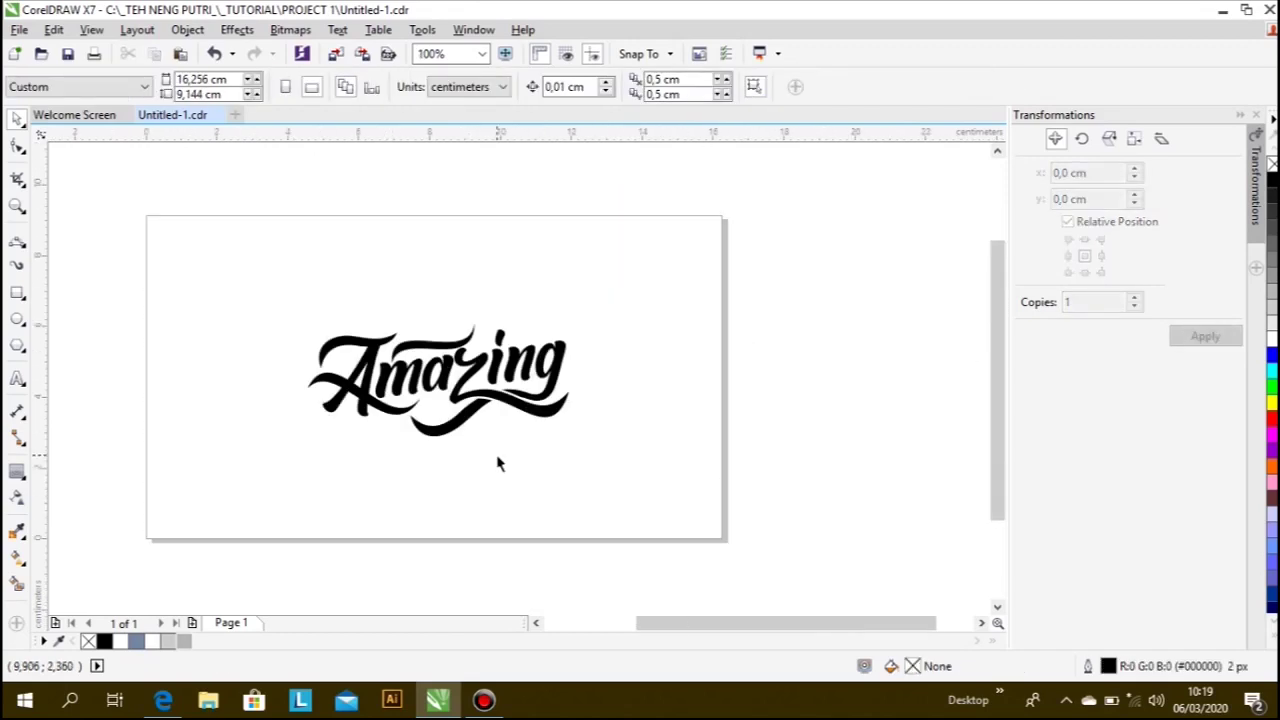
scroll(436, 360, "up", 1)
left_click(434, 342)
left_click(440, 340)
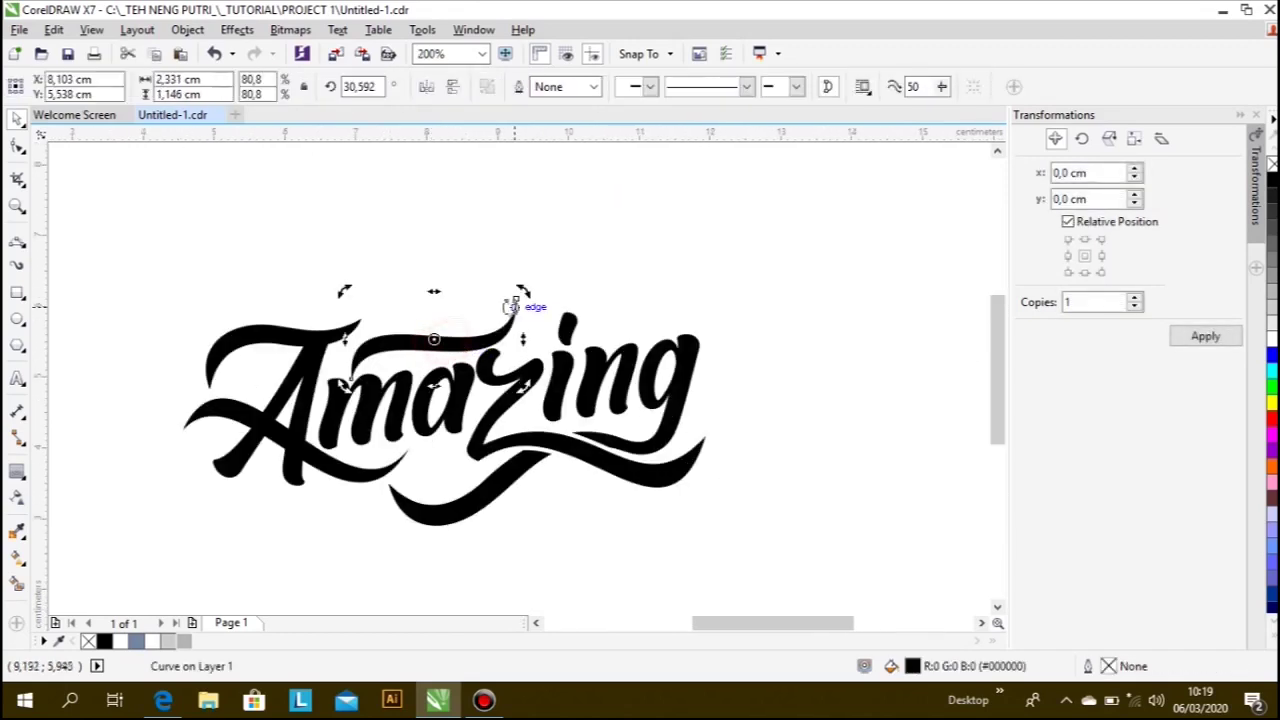
left_click_drag(512, 305, 531, 309)
scroll(429, 337, "up", 1)
left_click_drag(390, 341, 375, 341)
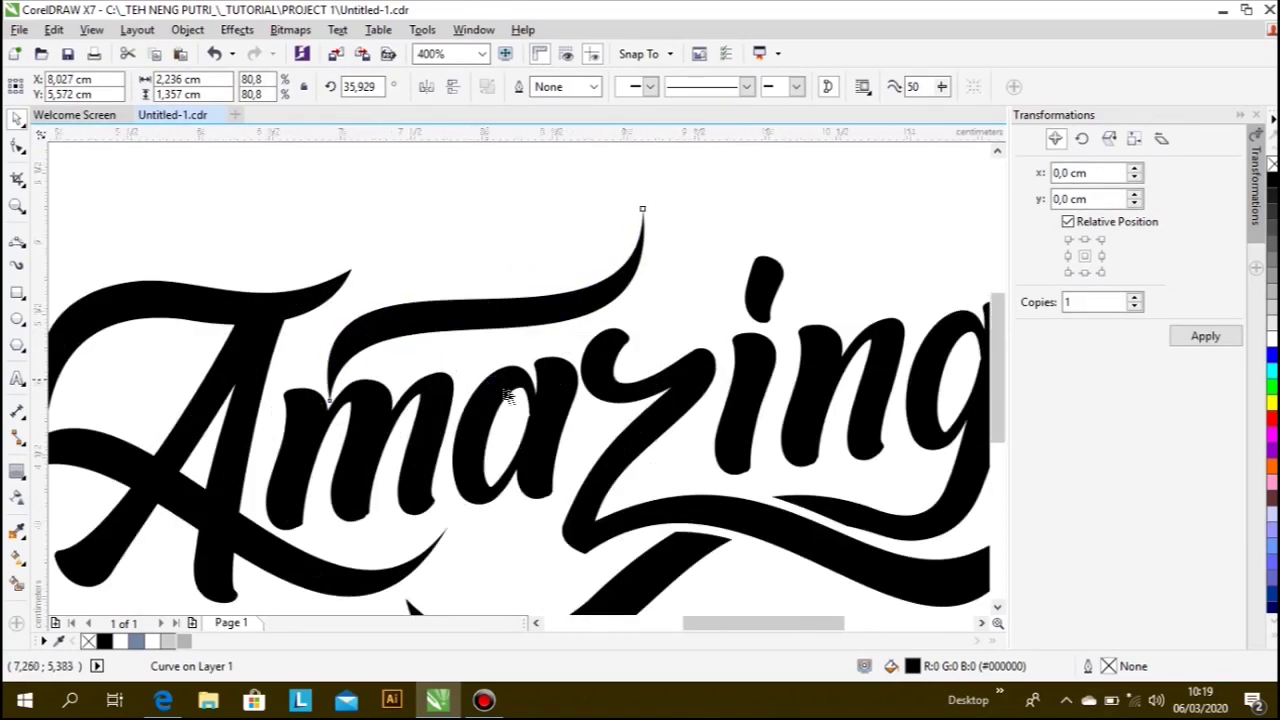
- Zoom out so all of the Amazing lettering fits in view
key("F3")
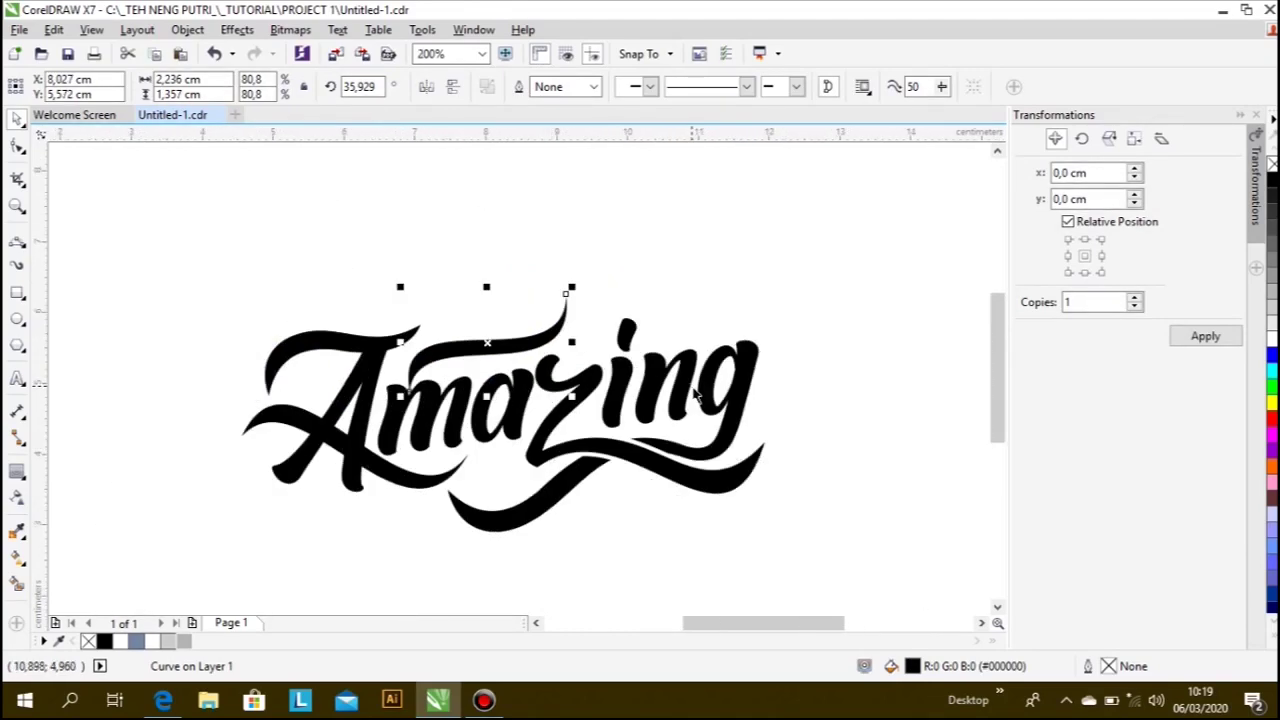
left_click(748, 303)
scroll(601, 350, "up", 2)
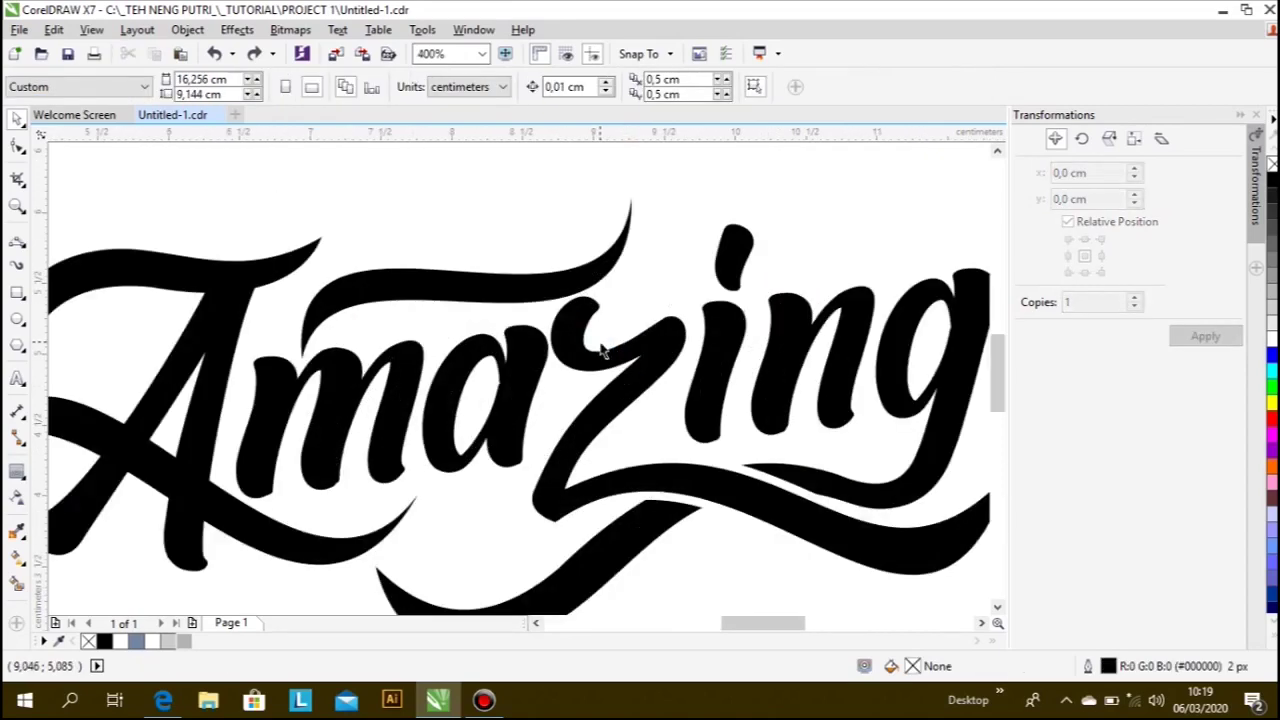
scroll(642, 366, "down", 2)
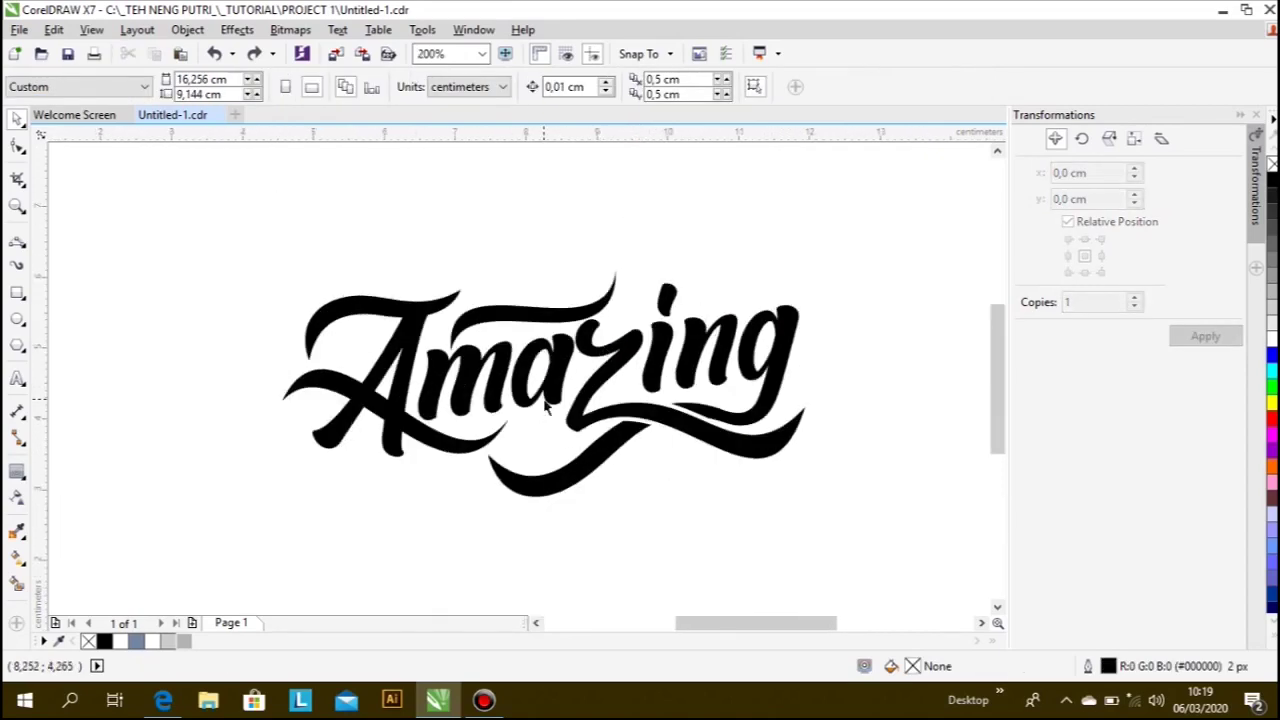
scroll(545, 405, "down", 1)
scroll(510, 428, "up", 2)
scroll(491, 427, "down", 3)
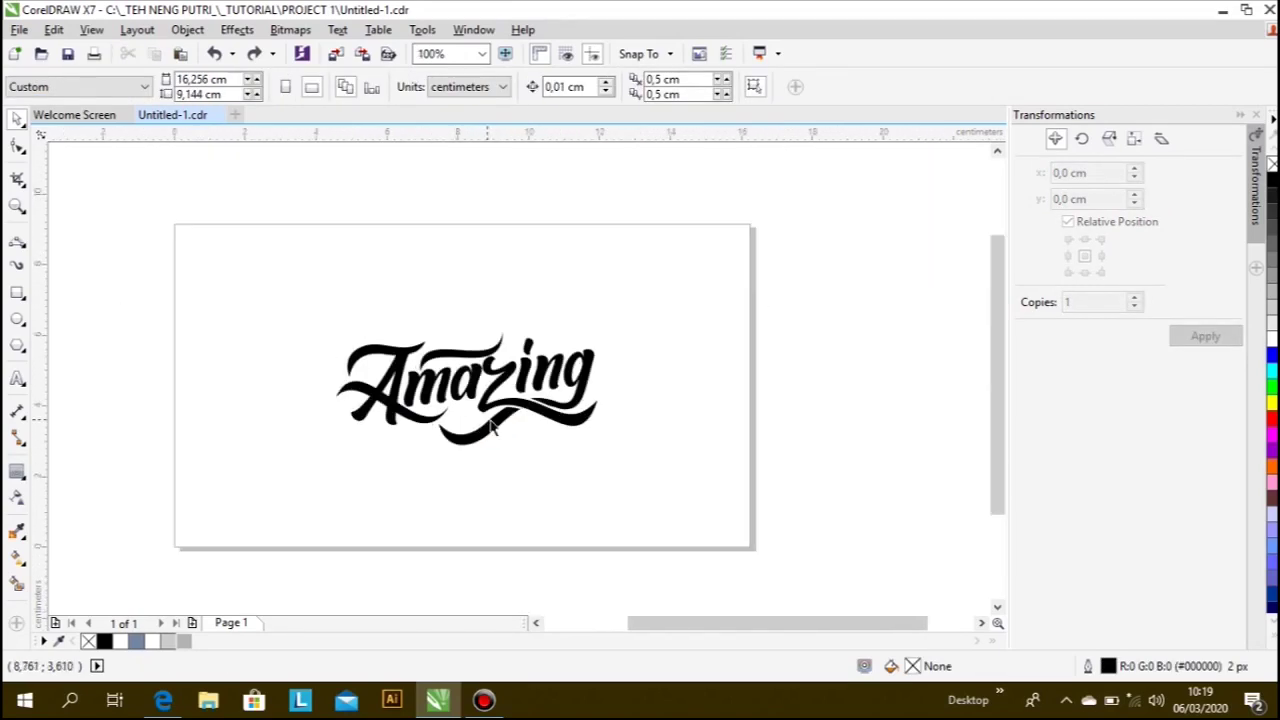
scroll(491, 424, "up", 1)
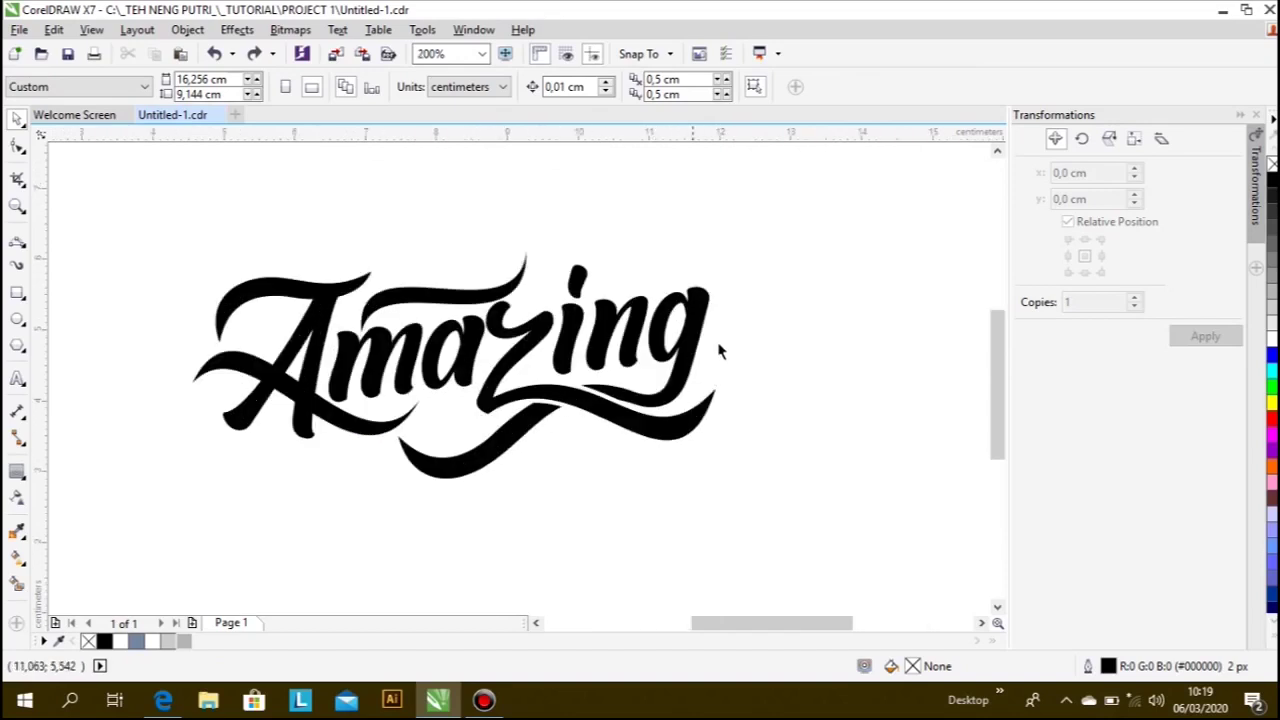
scroll(670, 408, "down", 1)
scroll(497, 421, "up", 1)
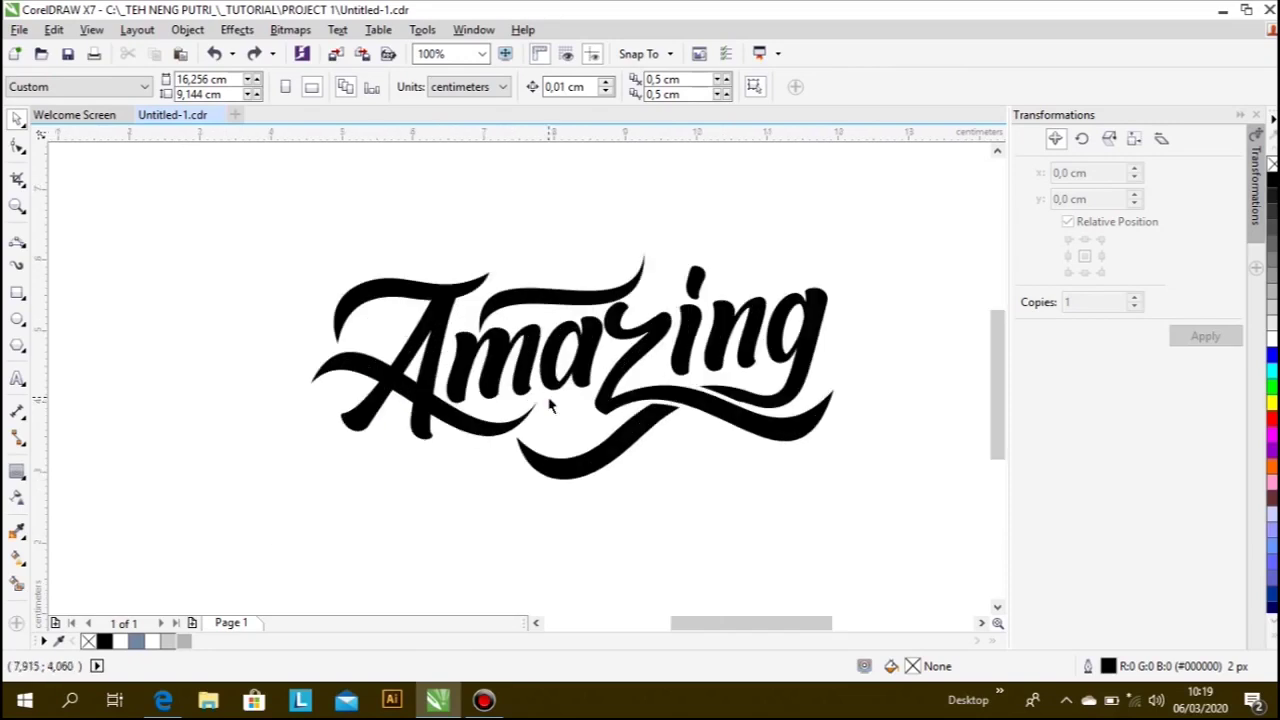
scroll(903, 360, "up", 1)
left_click(483, 57)
left_click(483, 57)
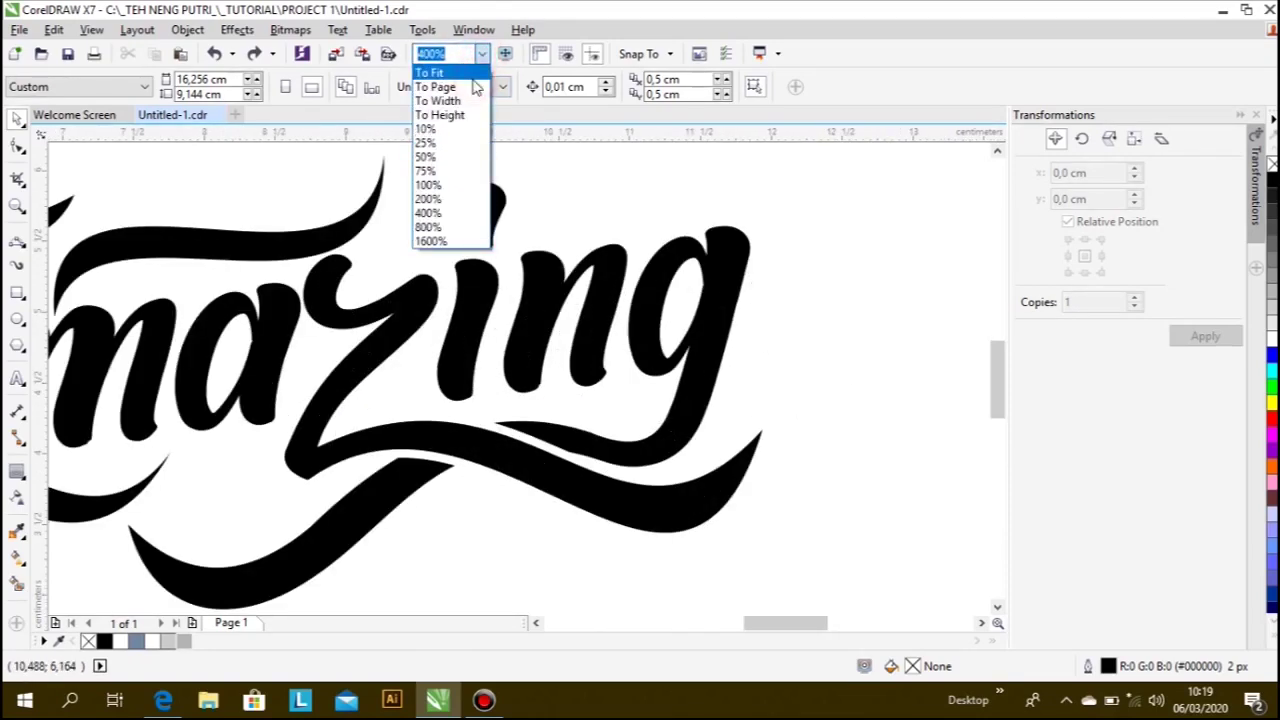
left_click(440, 71)
- Combine the A's swash and its adjoining piece into one curve
scroll(410, 298, "down", 1)
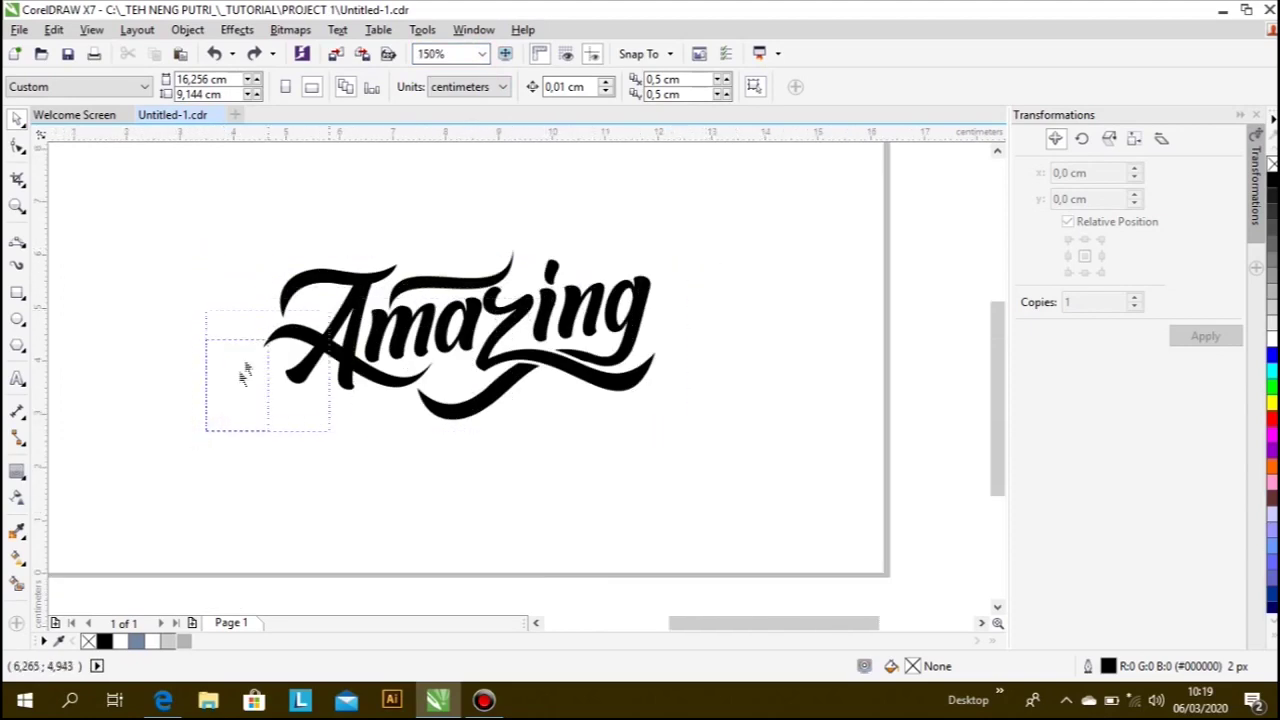
scroll(305, 370, "up", 1)
left_click(305, 370)
left_click(378, 316, "shift")
left_click(520, 86)
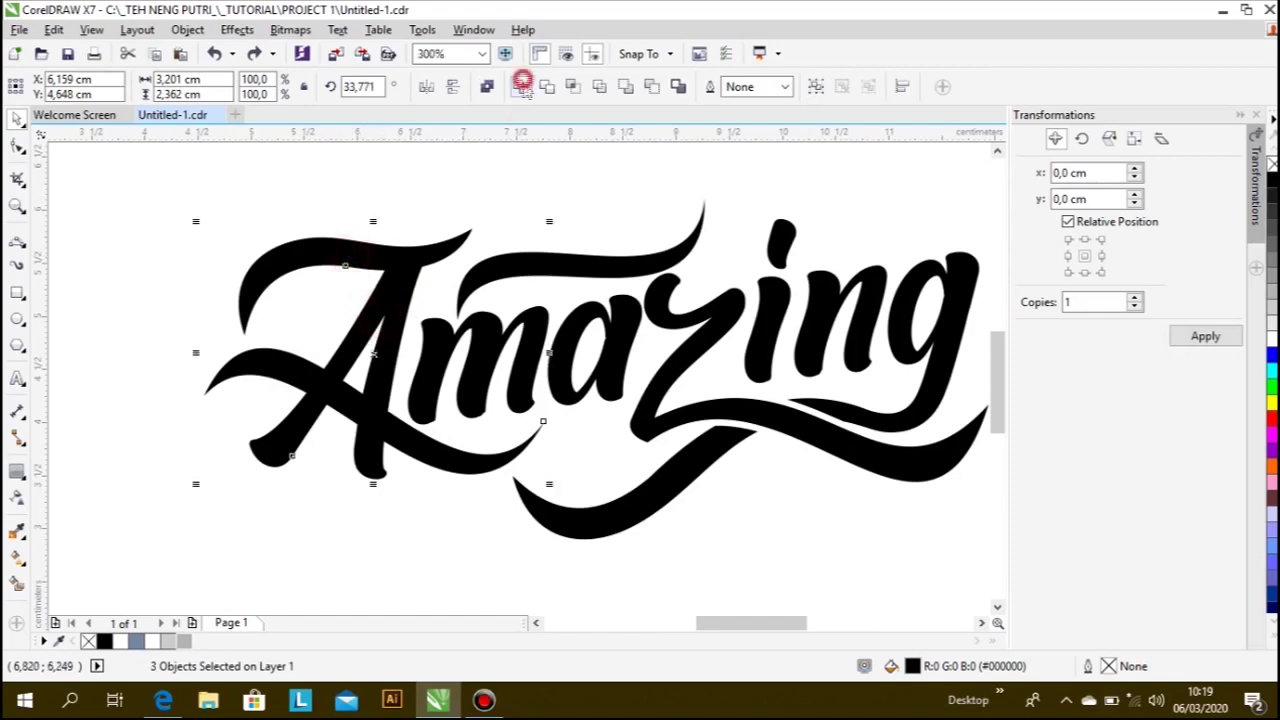
- Weld every piece of the Amazing word into a single shape
left_click(514, 204)
scroll(470, 285, "down", 1)
left_click_drag(271, 455, 800, 206)
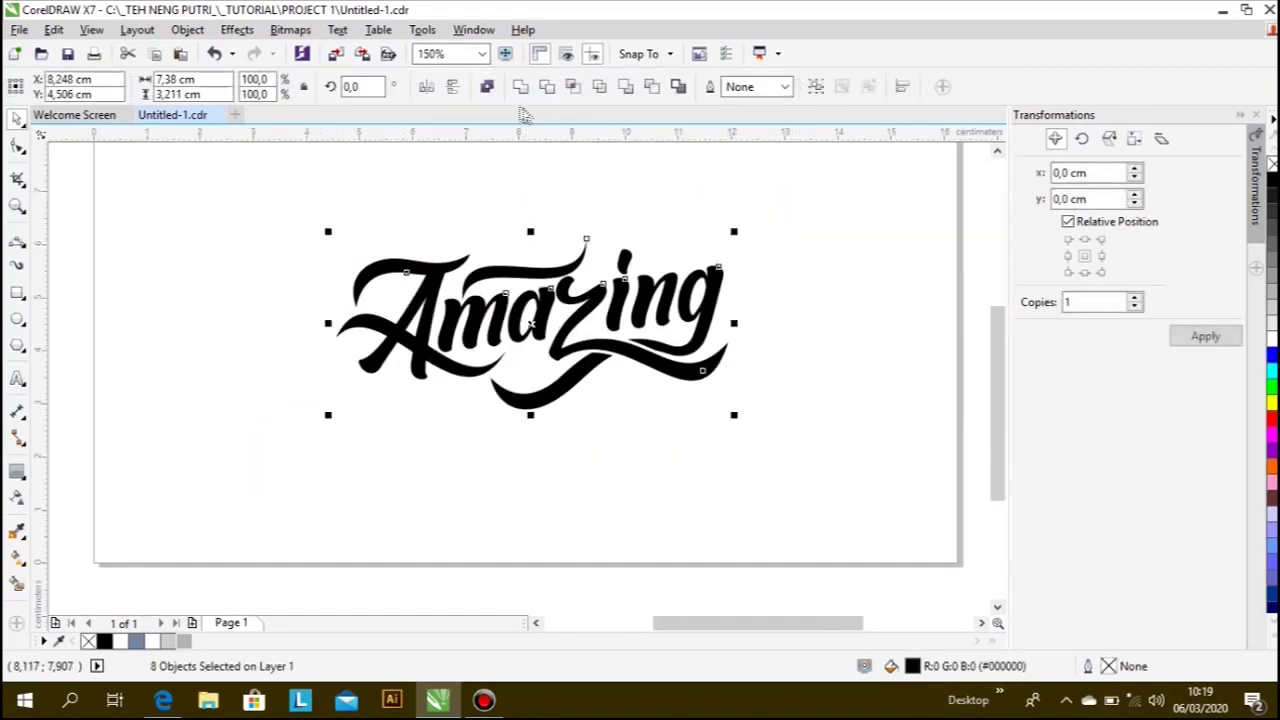
left_click(517, 95)
scroll(570, 285, "down", 1)
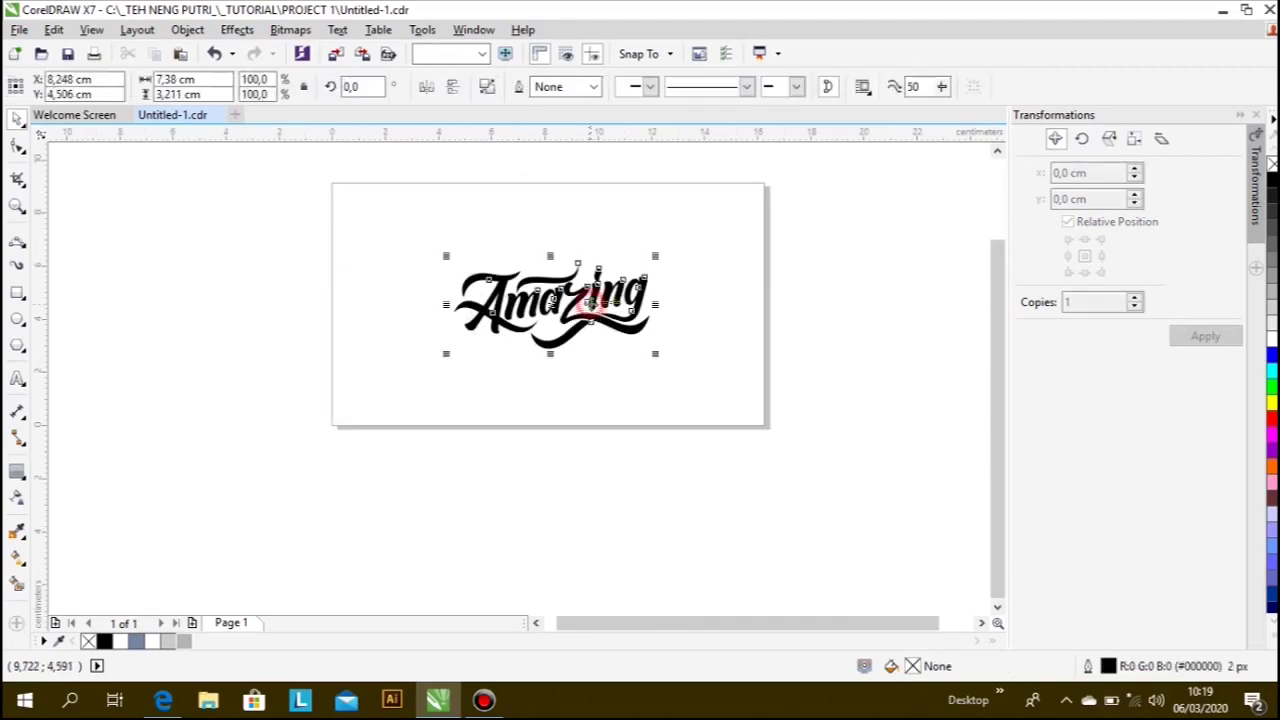
scroll(640, 271, "up", 1)
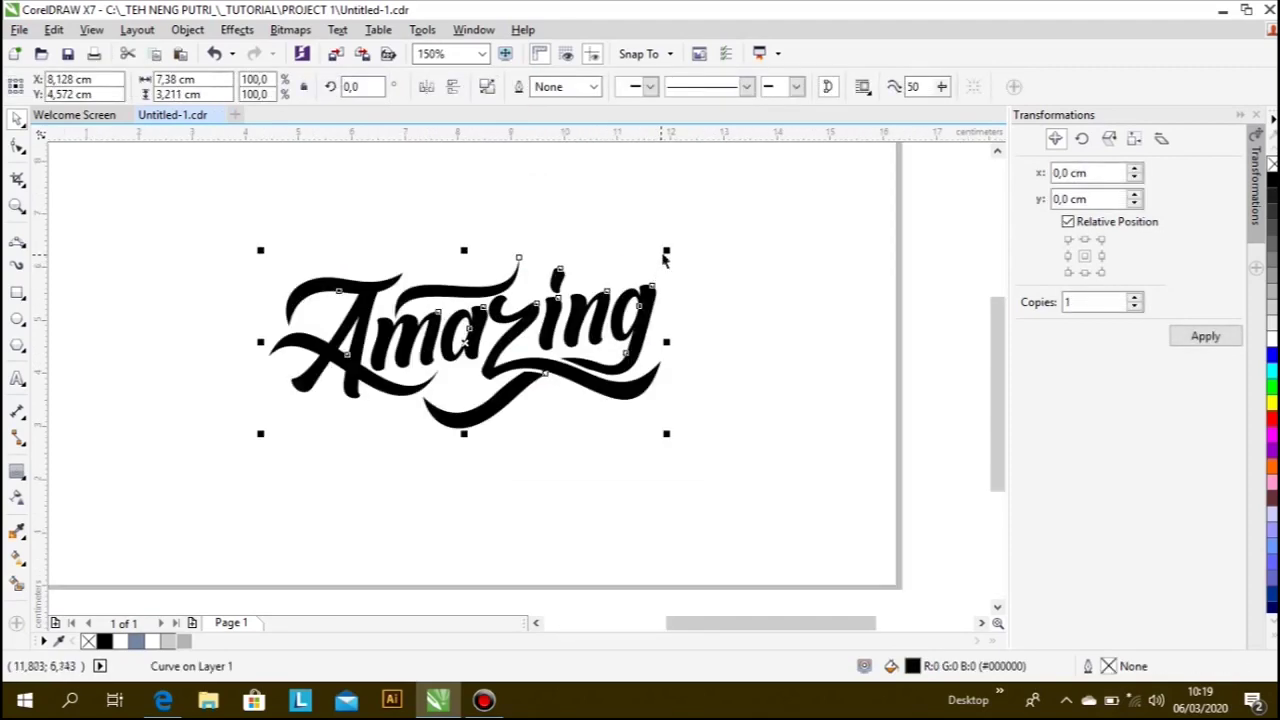
left_click(686, 214)
scroll(737, 349, "down", 1)
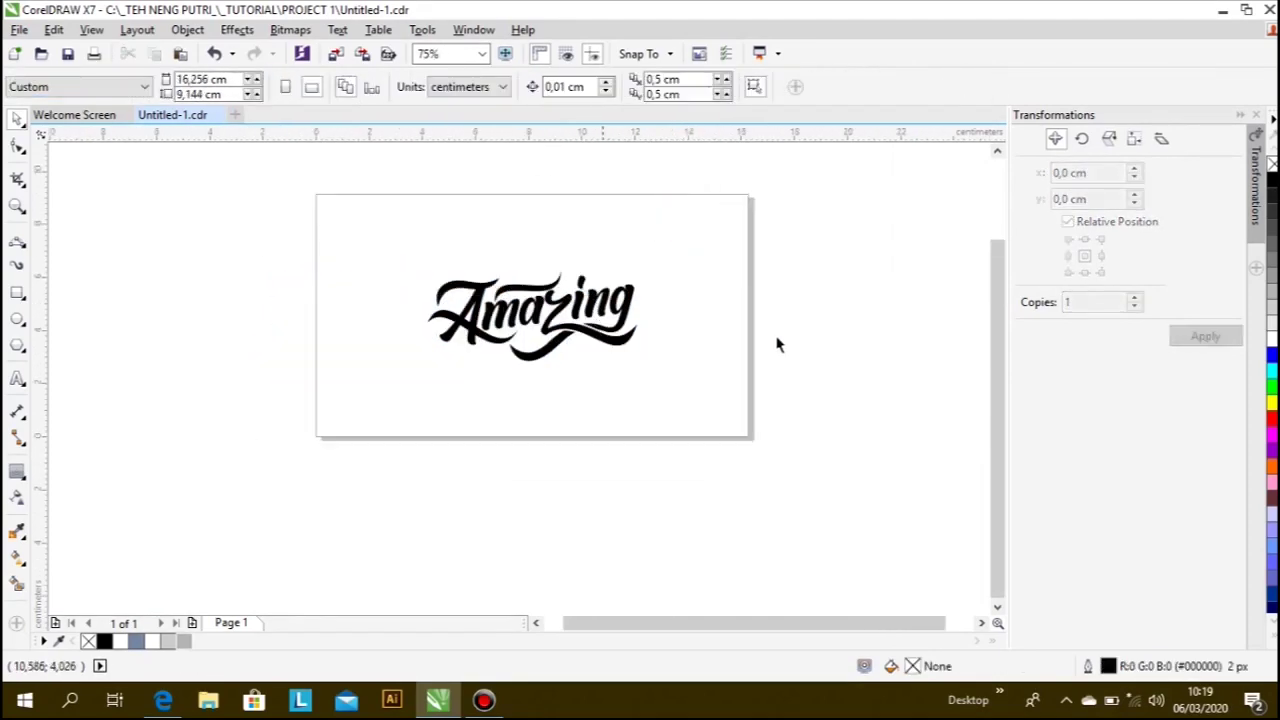
- Add a page-sized black rectangle behind and fill the lettering white
double_click(18, 293)
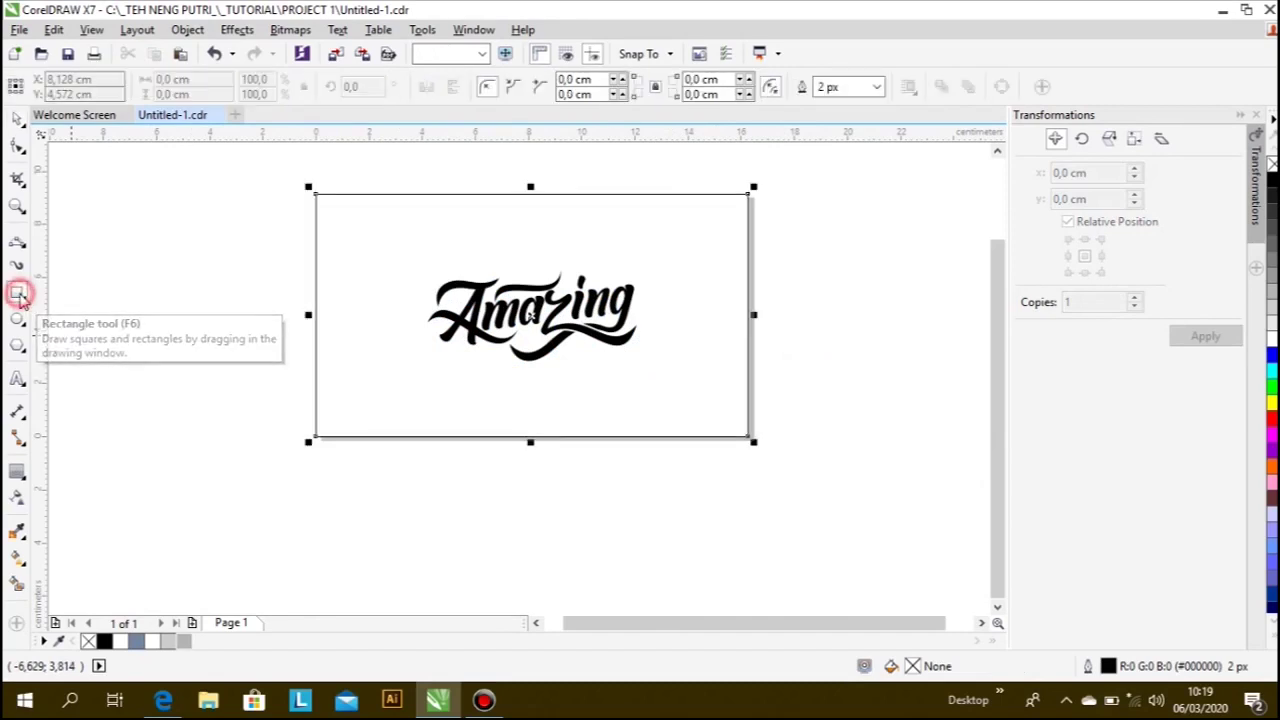
left_click(1271, 185)
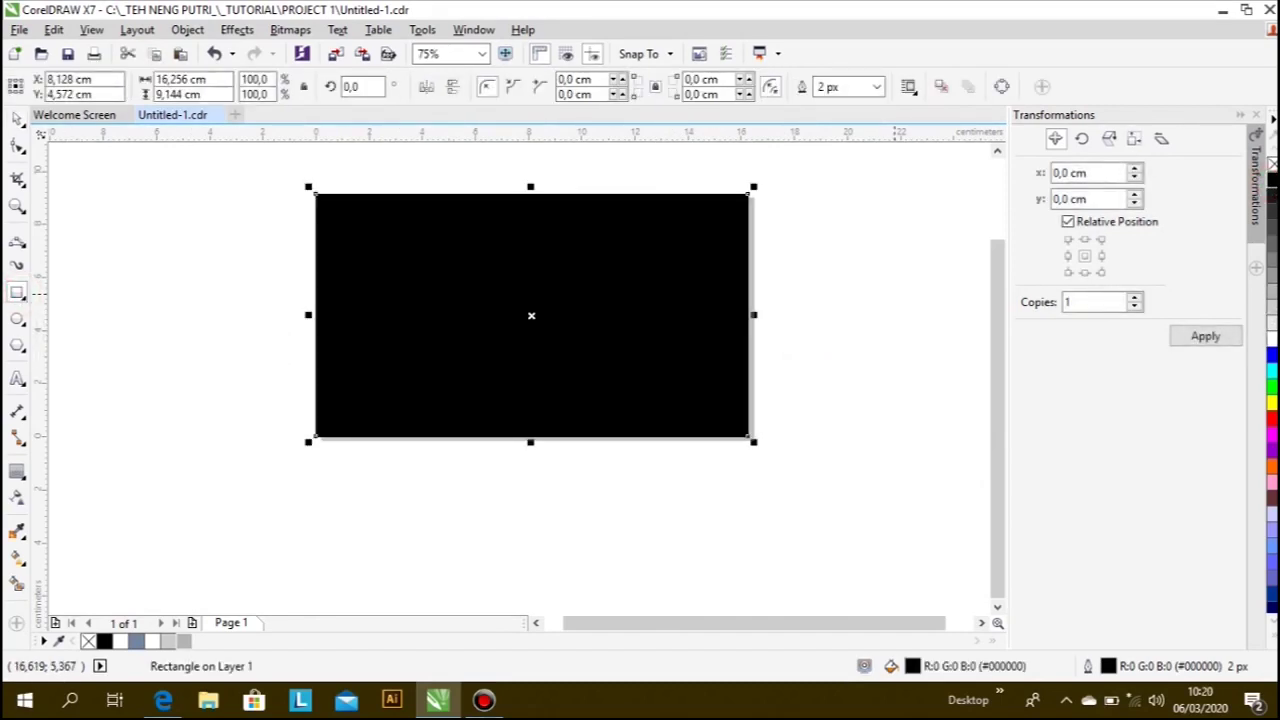
left_click(74, 220)
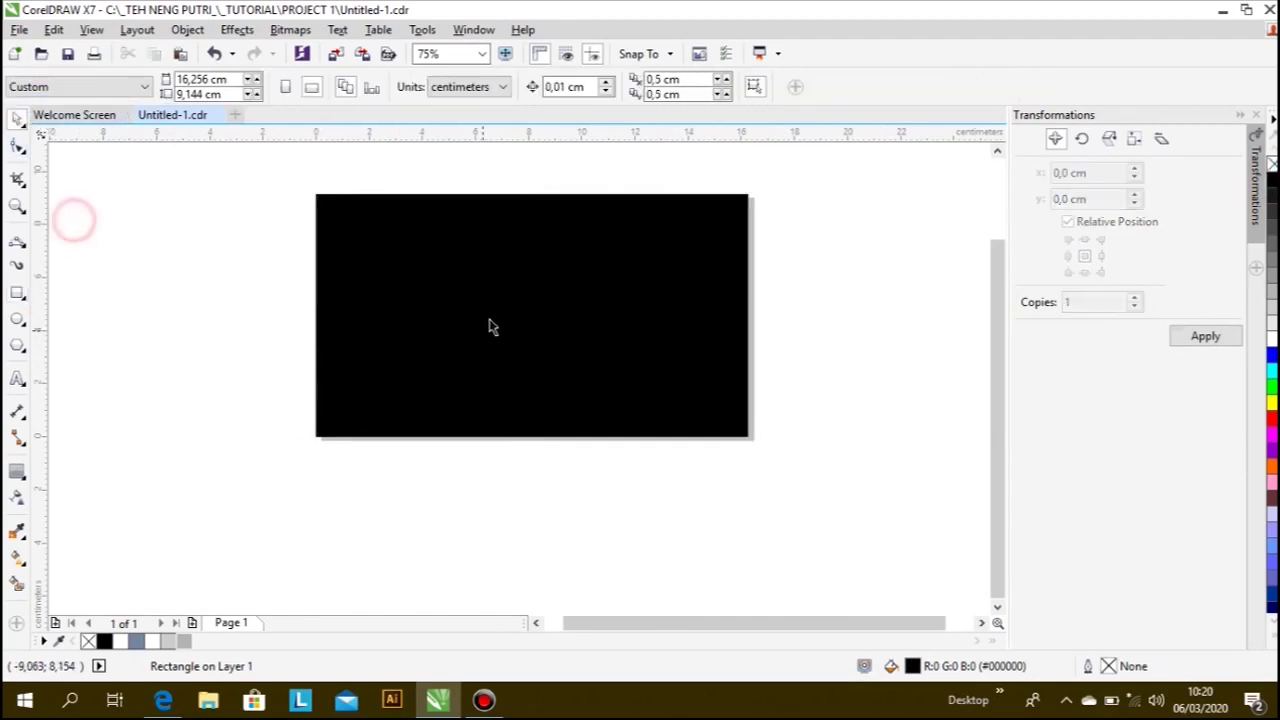
left_click(509, 302)
left_click(1271, 340)
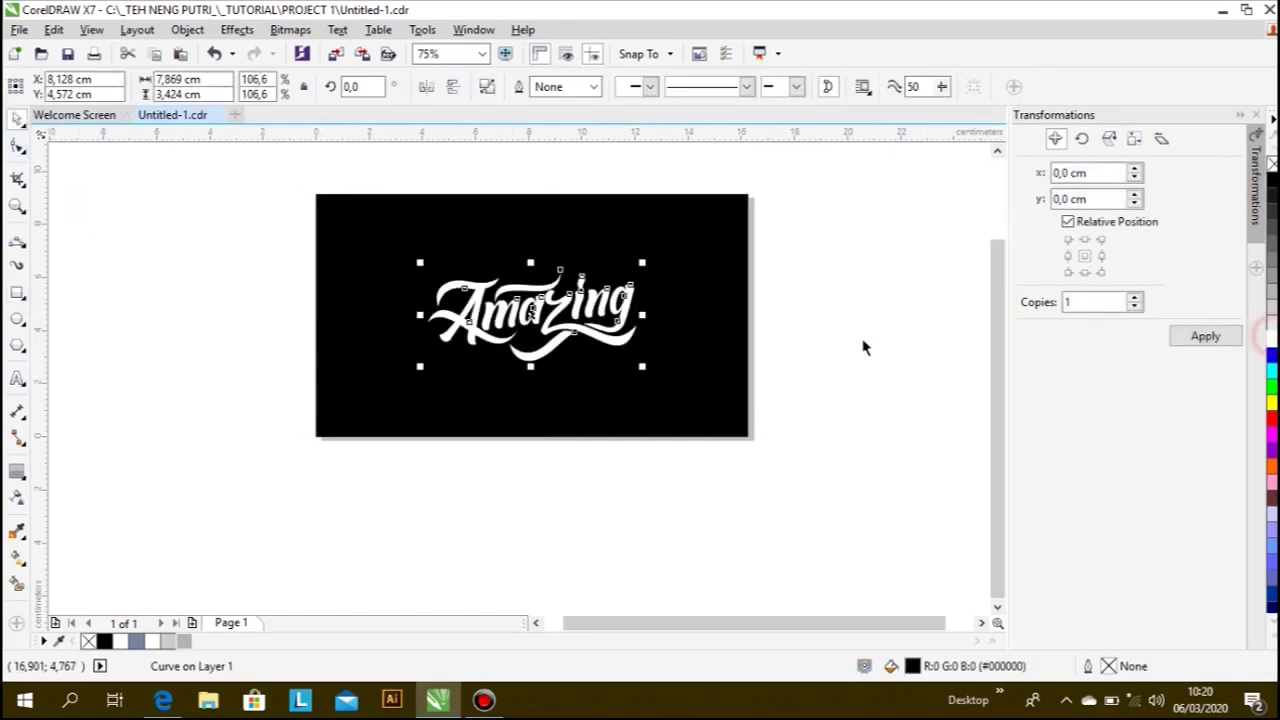
- Rotate the white Amazing lettering to about 3.4°
left_click(849, 337)
scroll(578, 320, "up", 2)
left_click(578, 320)
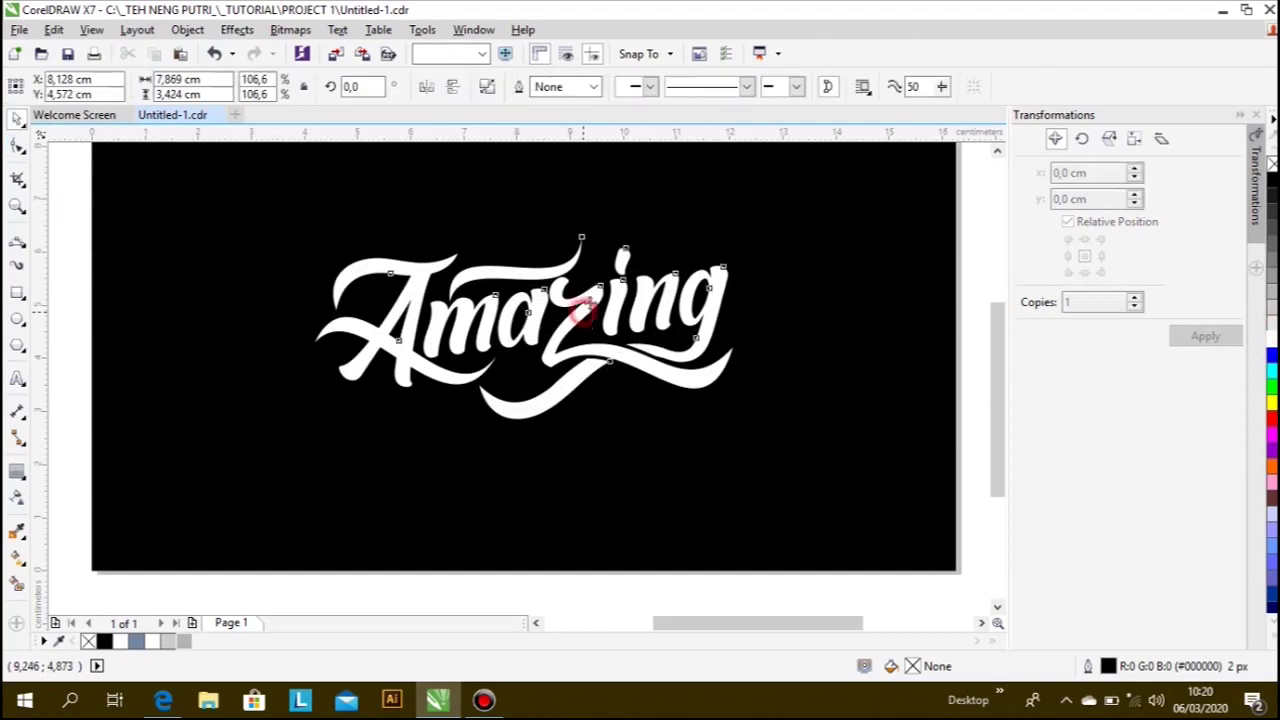
left_click(739, 424)
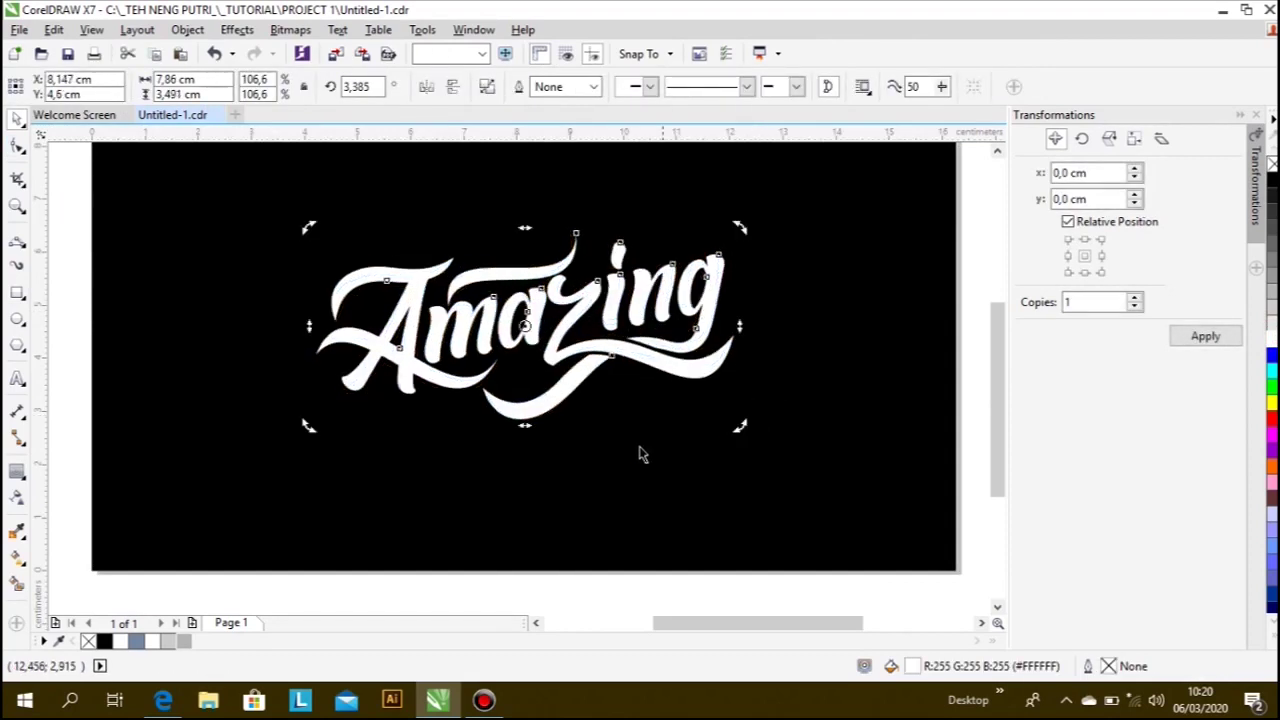
scroll(651, 449, "down", 2)
left_click(909, 487)
scroll(563, 408, "up", 2)
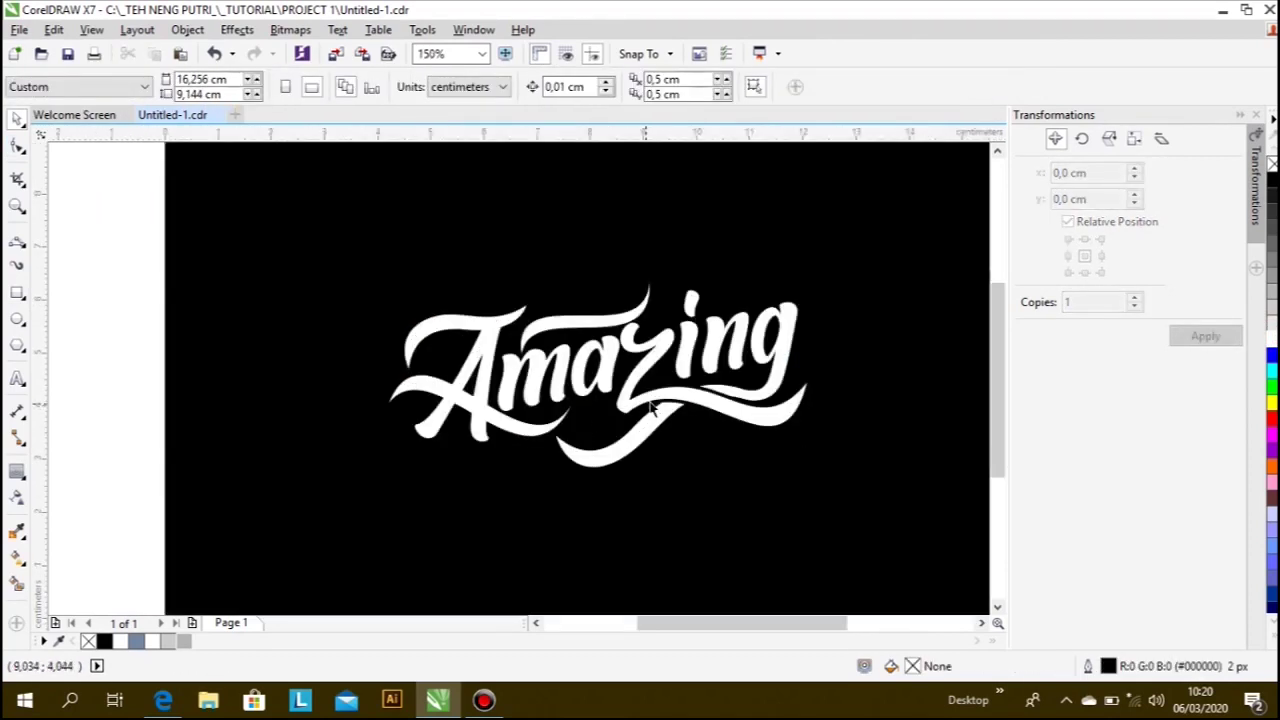
left_click(650, 405)
scroll(500, 423, "down", 2)
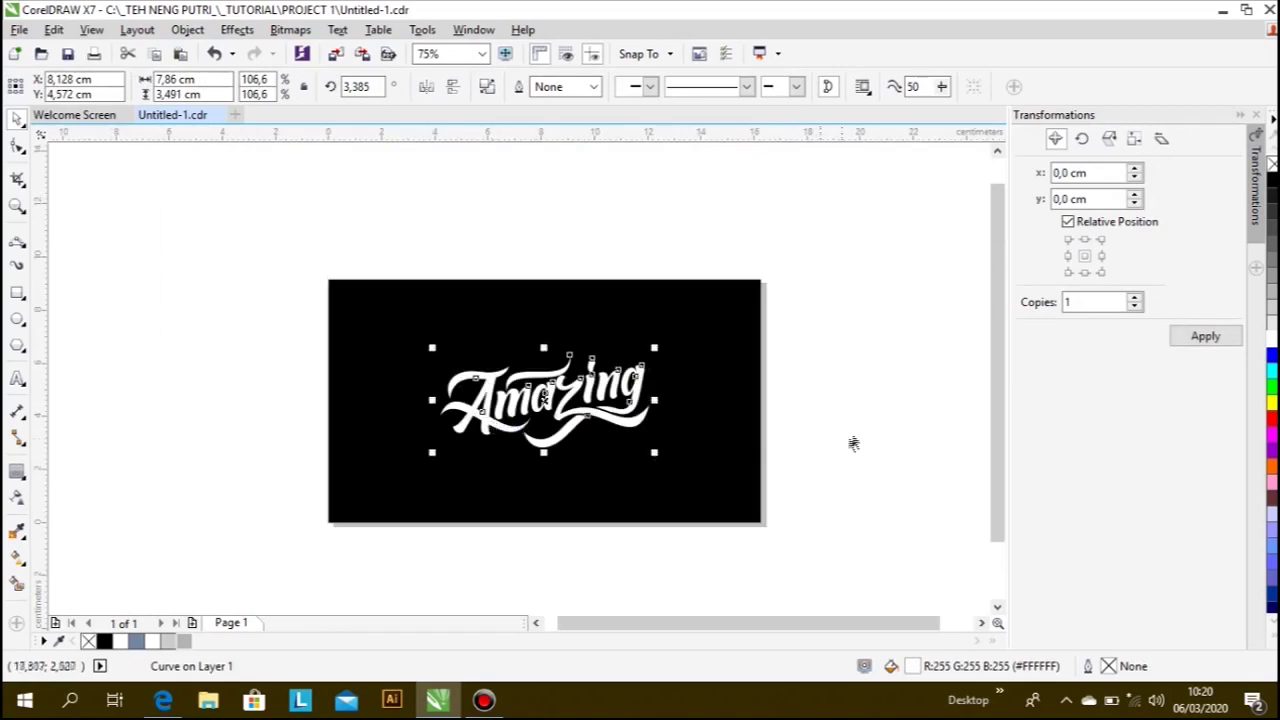
left_click(851, 440)
scroll(555, 428, "up", 2)
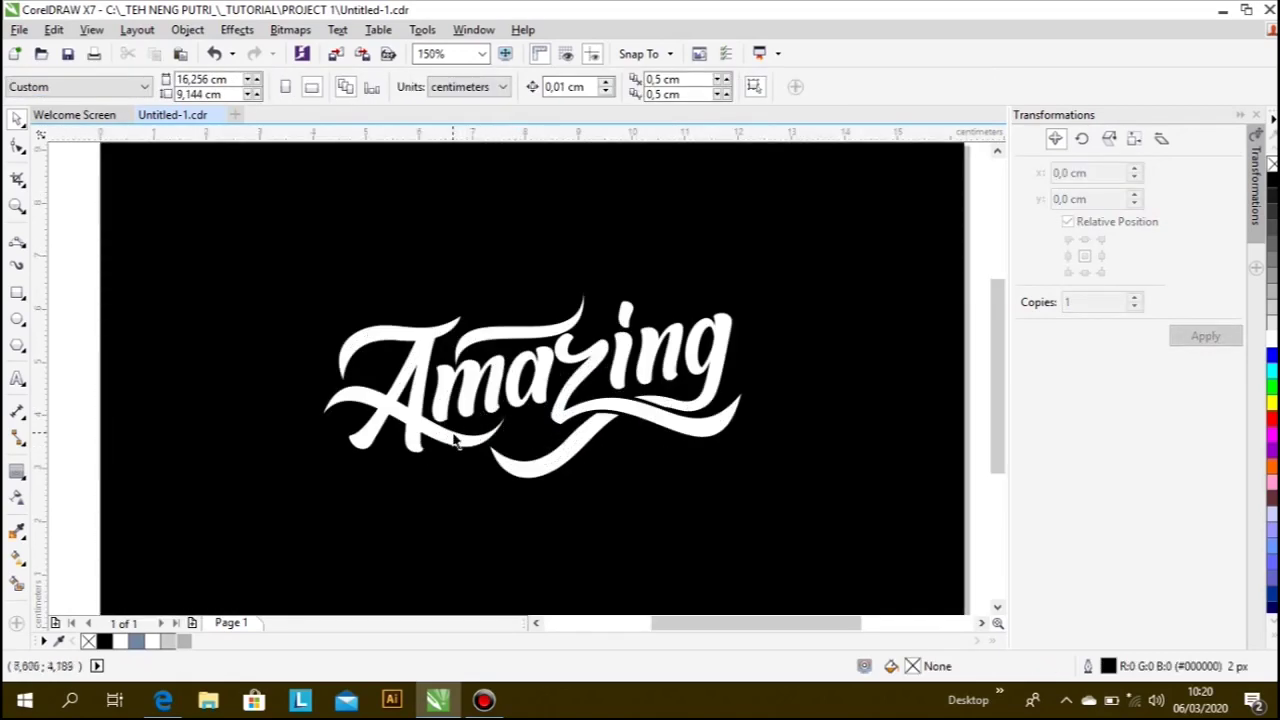
- Zoom in on the A and switch to the Bezier tool
scroll(452, 405, "down", 2)
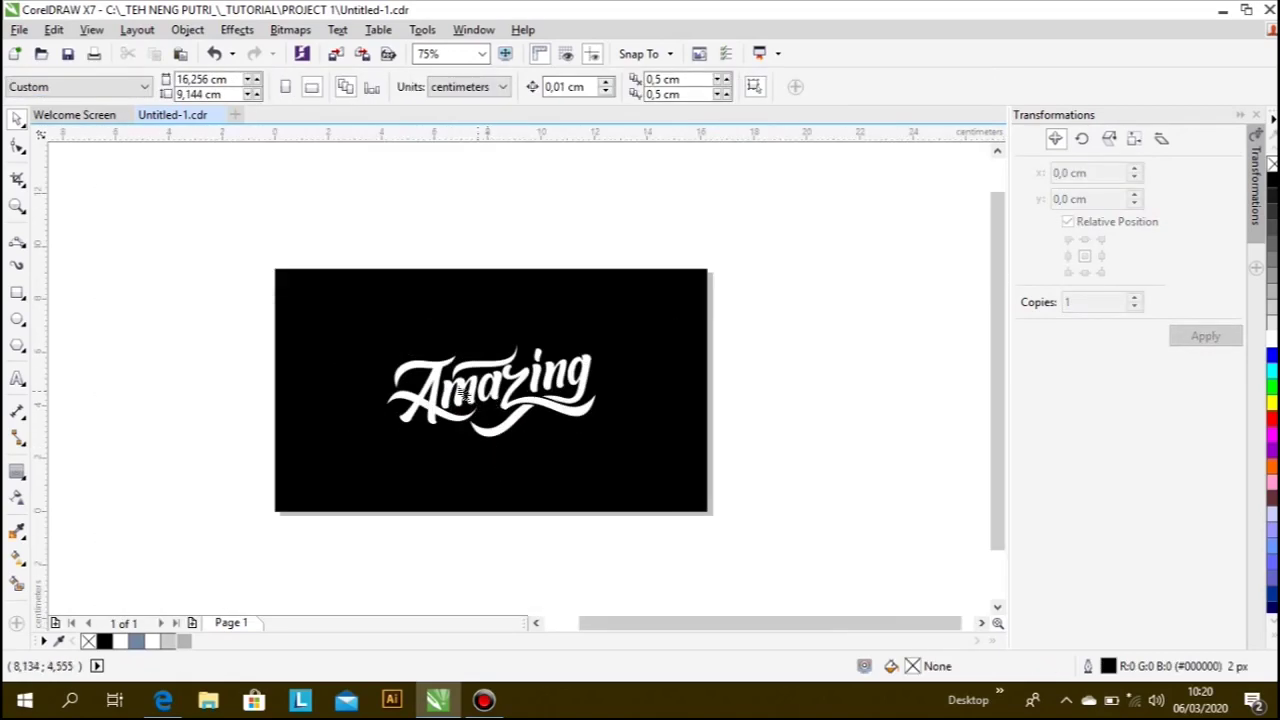
scroll(463, 395, "up", 2)
scroll(440, 390, "up", 2)
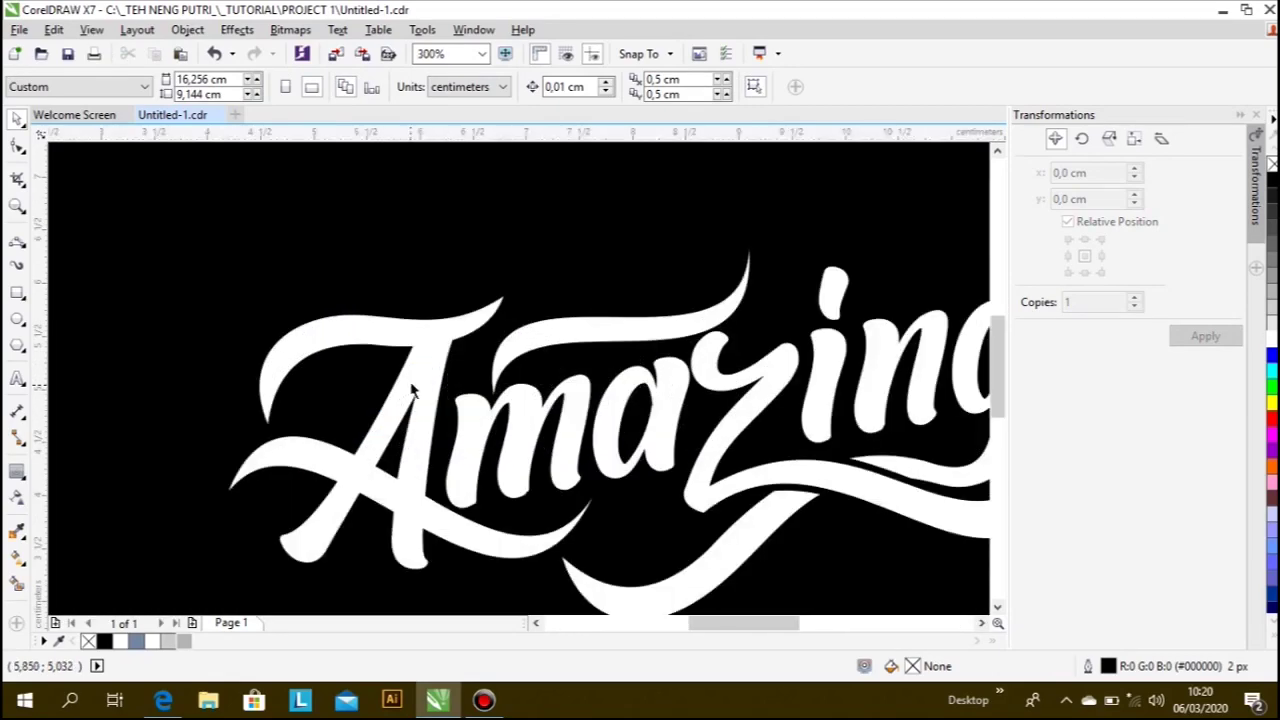
scroll(413, 390, "down", 2)
scroll(481, 379, "up", 2)
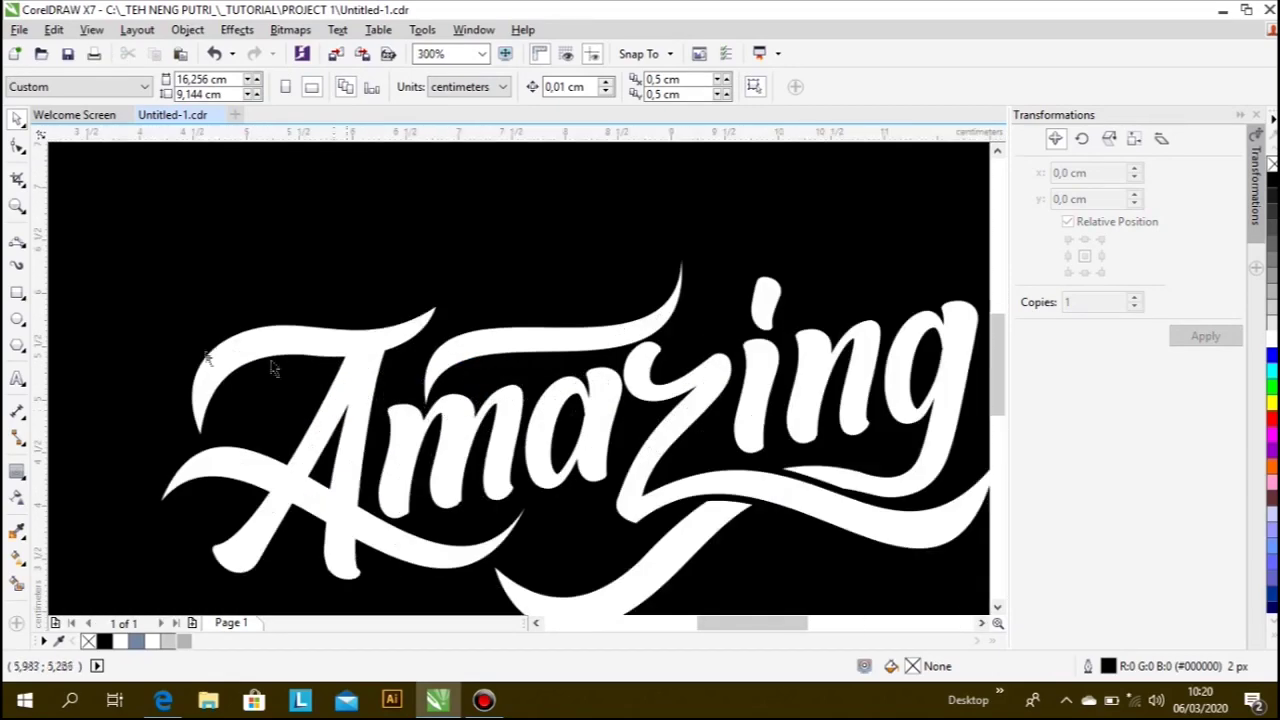
left_click(19, 241)
scroll(255, 440, "up", 1)
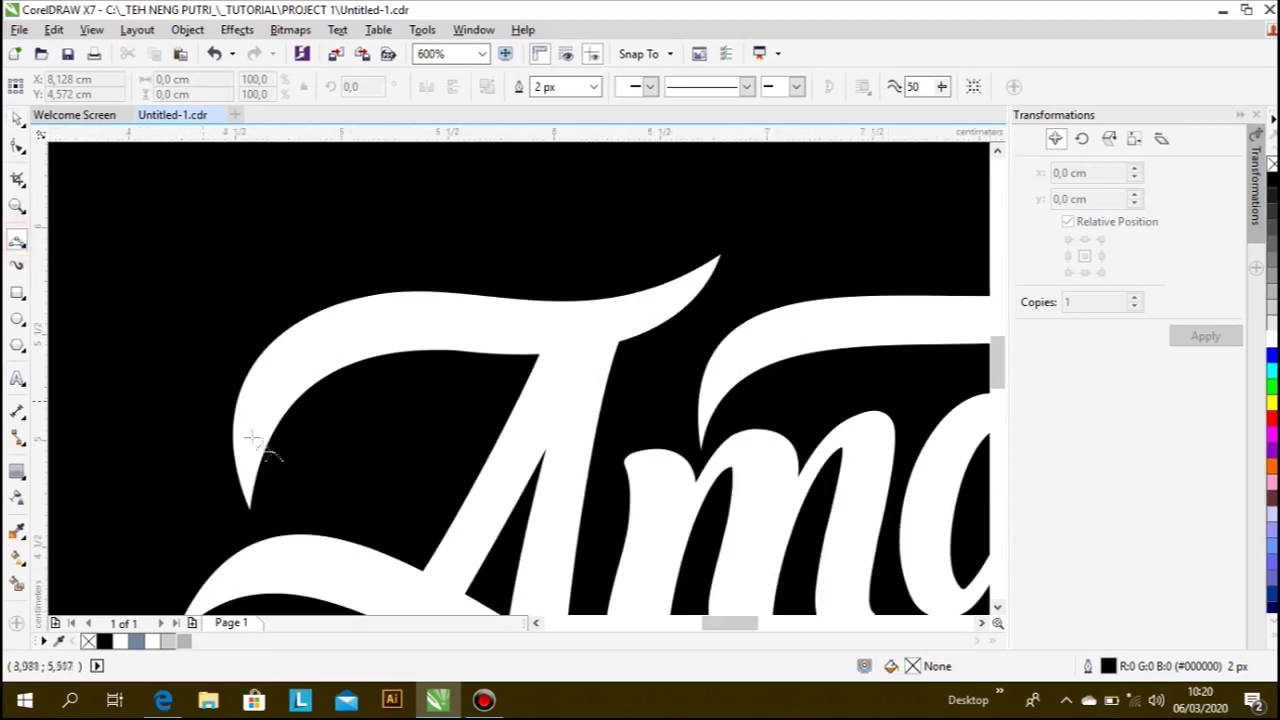
- Trace a Bezier curve from the curl's tip along the A's inner upper-left edge
left_click(249, 507)
left_click_drag(358, 340, 274, 389)
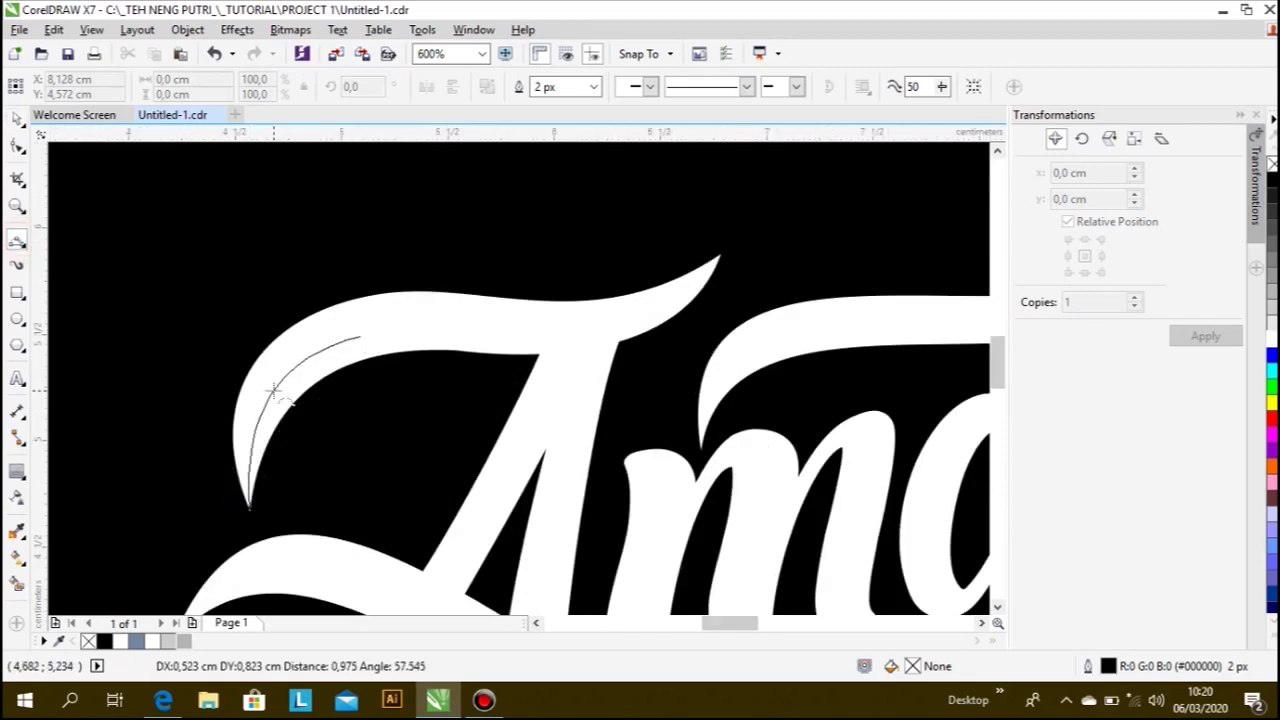
left_click(358, 338)
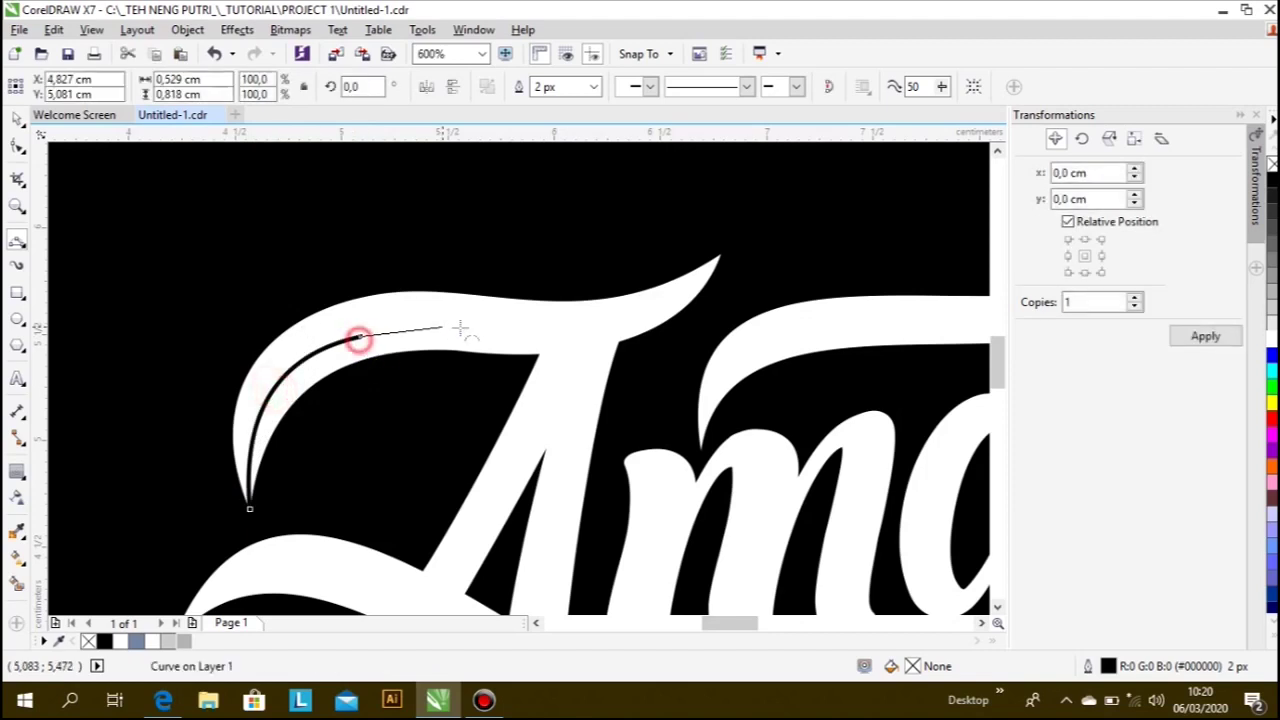
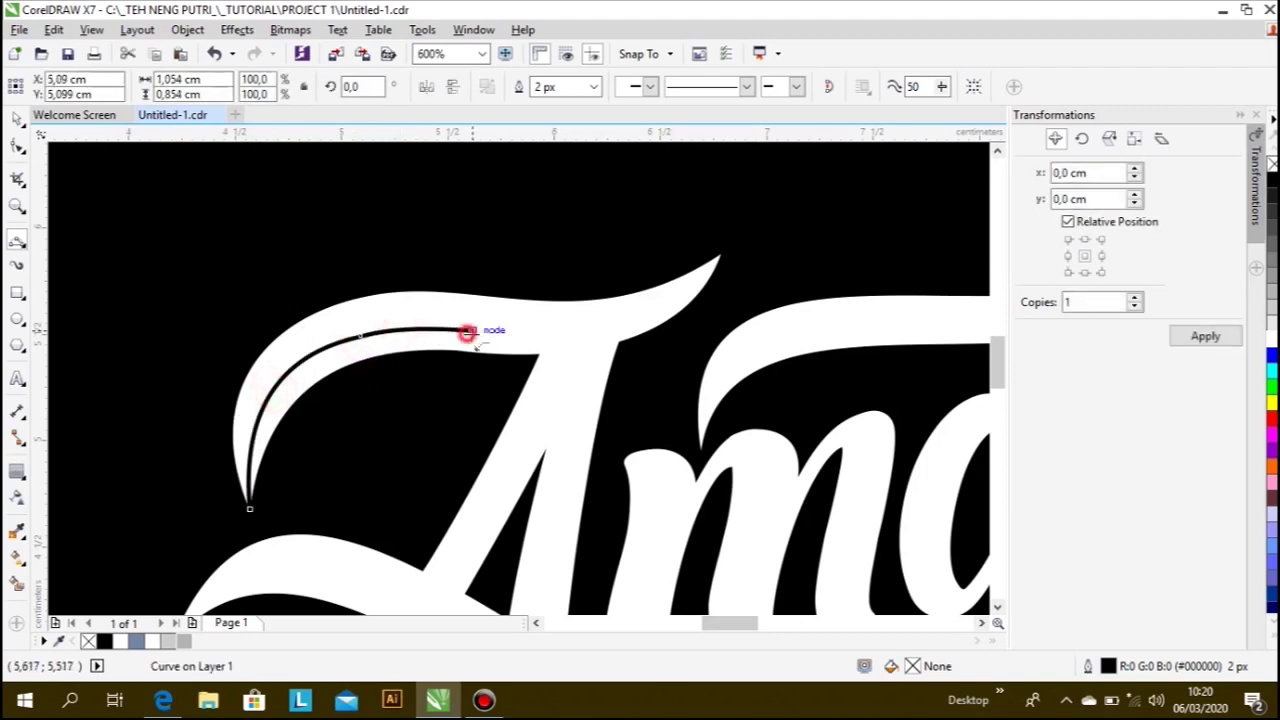
- Draw Bézier curves outlining a strip along the inner edge of the A's upper swash
left_click(472, 328)
mouse_move(716, 265)
left_mouse_down()
mouse_move(655, 322)
mouse_move(668, 320)
left_mouse_up()
left_click(538, 354)
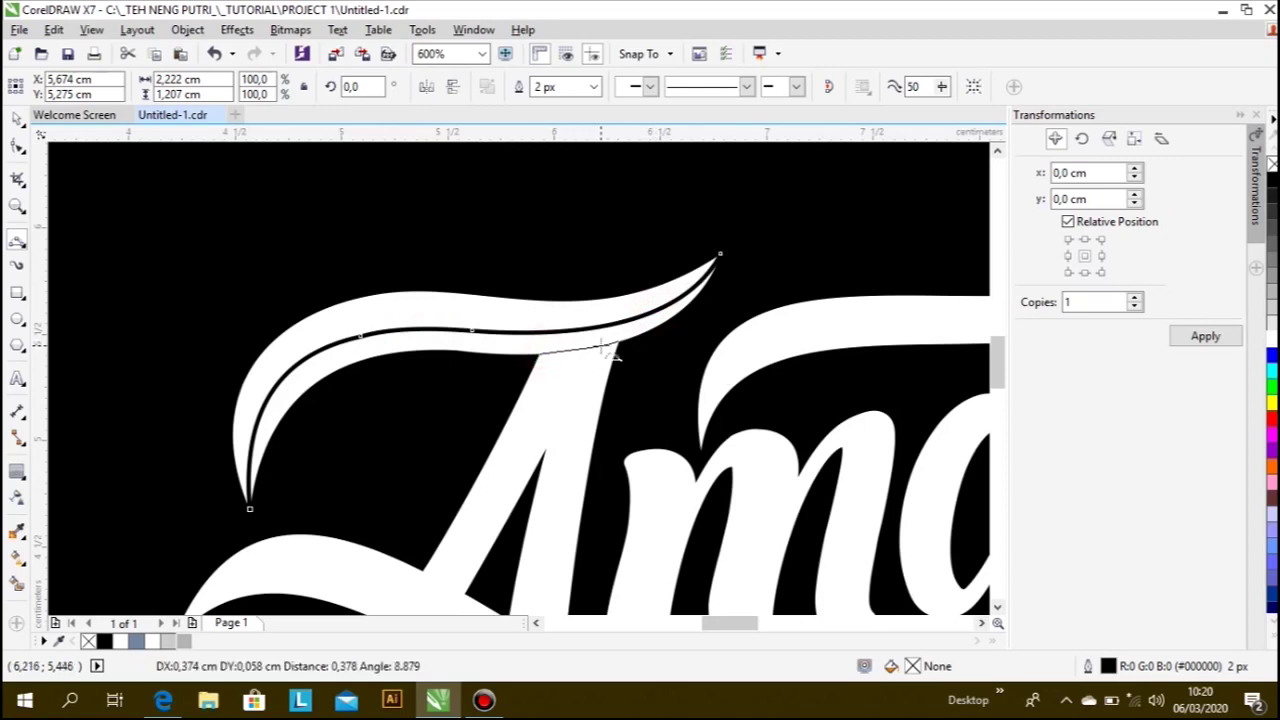
left_click(600, 346)
scroll(612, 360, "down", 2)
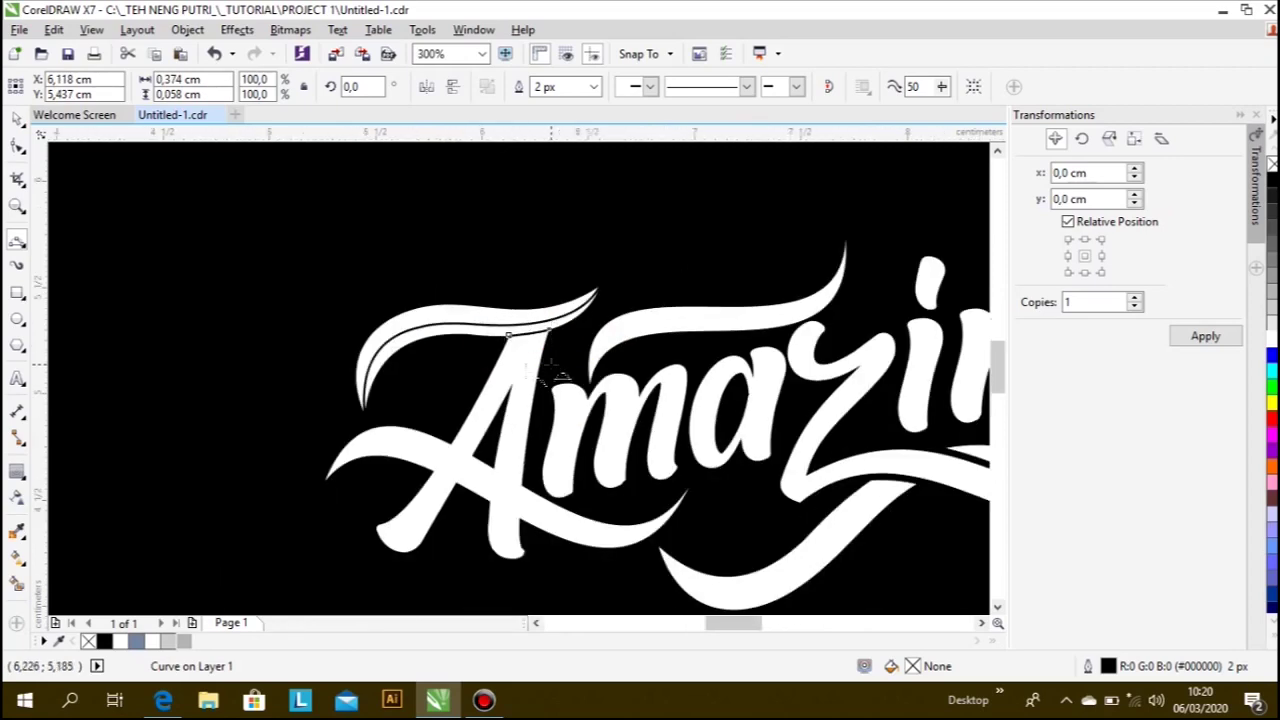
scroll(640, 390, "up", 2)
- Smart Fill the enclosed strip with 30% Black sampled by the eyedropper
left_click(18, 583)
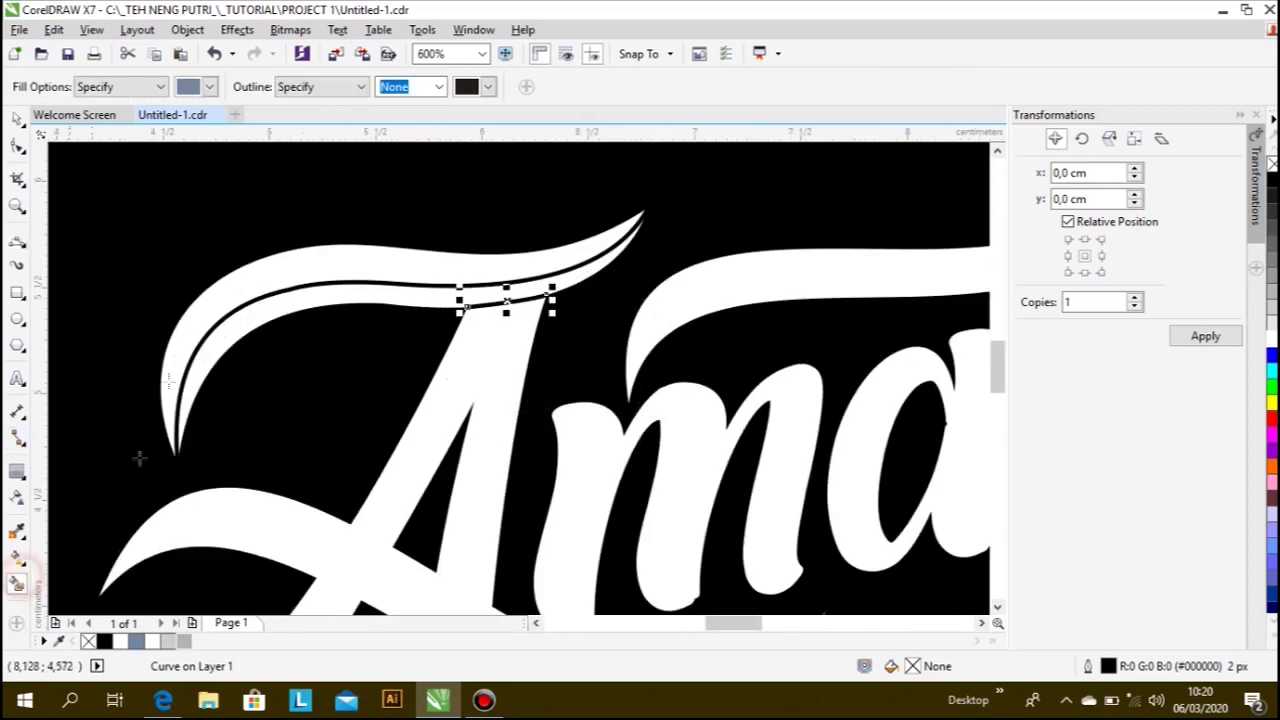
left_click(205, 86)
left_click(185, 231)
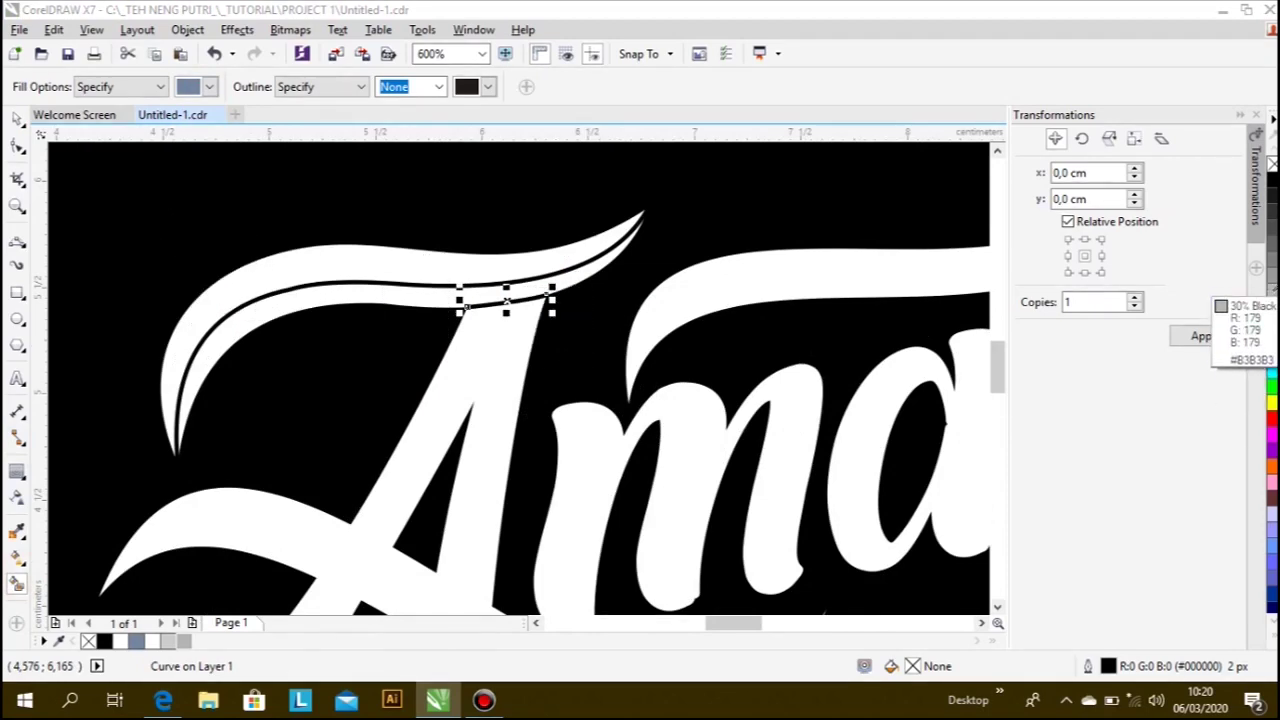
left_click(1215, 295)
scroll(482, 246, "down", 1)
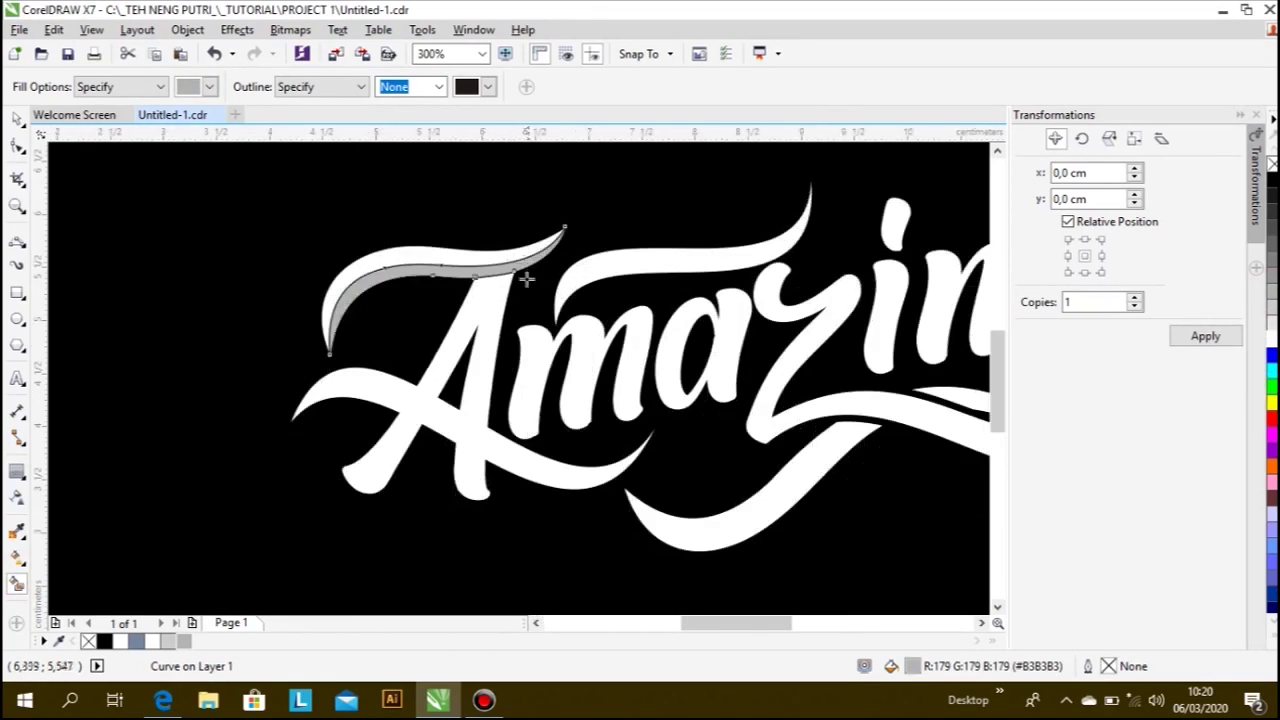
scroll(500, 285, "up", 1)
- Remove the thin black guide curves around the strip, leaving the grey strip selected
left_click(16, 118)
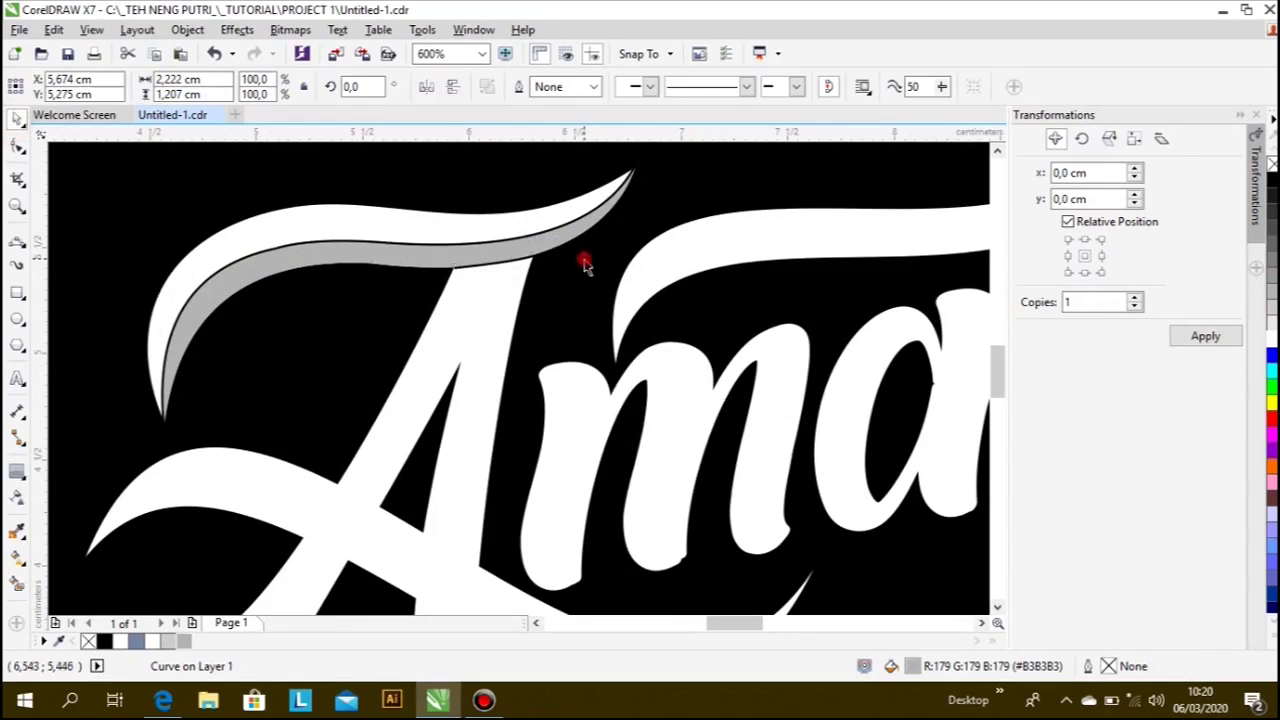
left_click(471, 266)
scroll(457, 280, "up", 2)
left_click(453, 278)
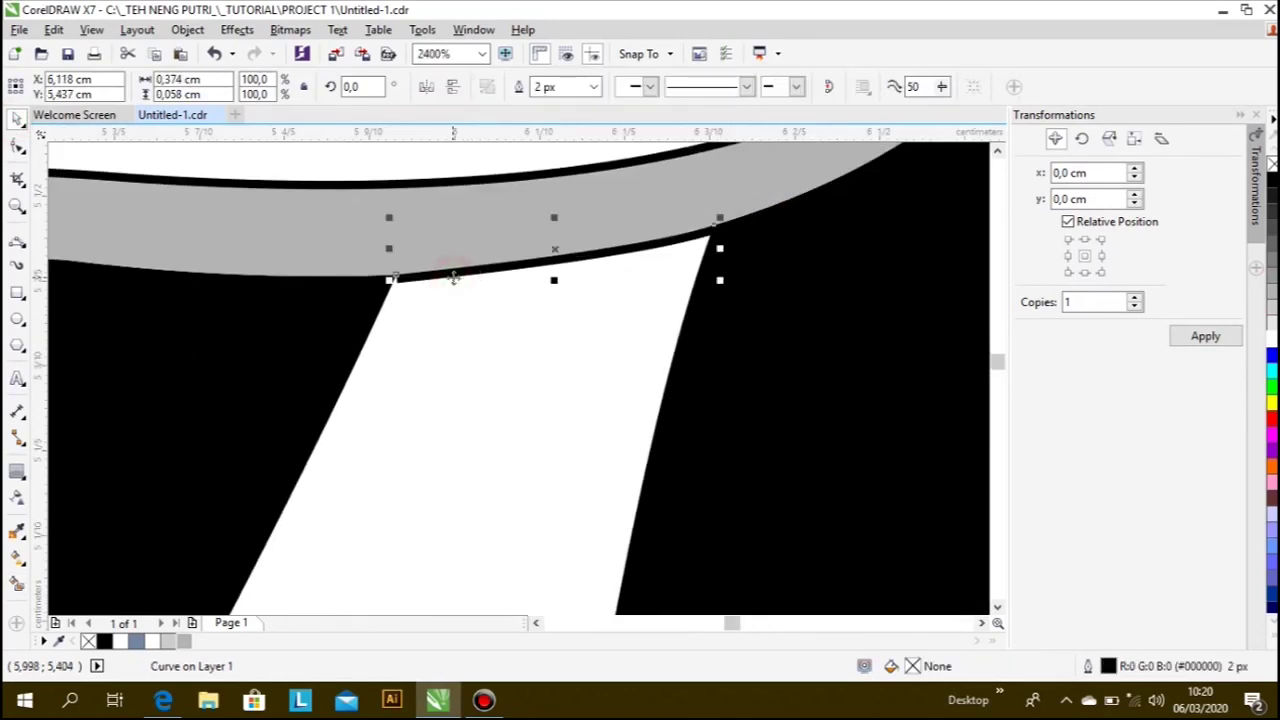
key("Escape")
scroll(434, 192, "up", 1)
left_click(428, 182)
key("Escape")
scroll(509, 316, "down", 2)
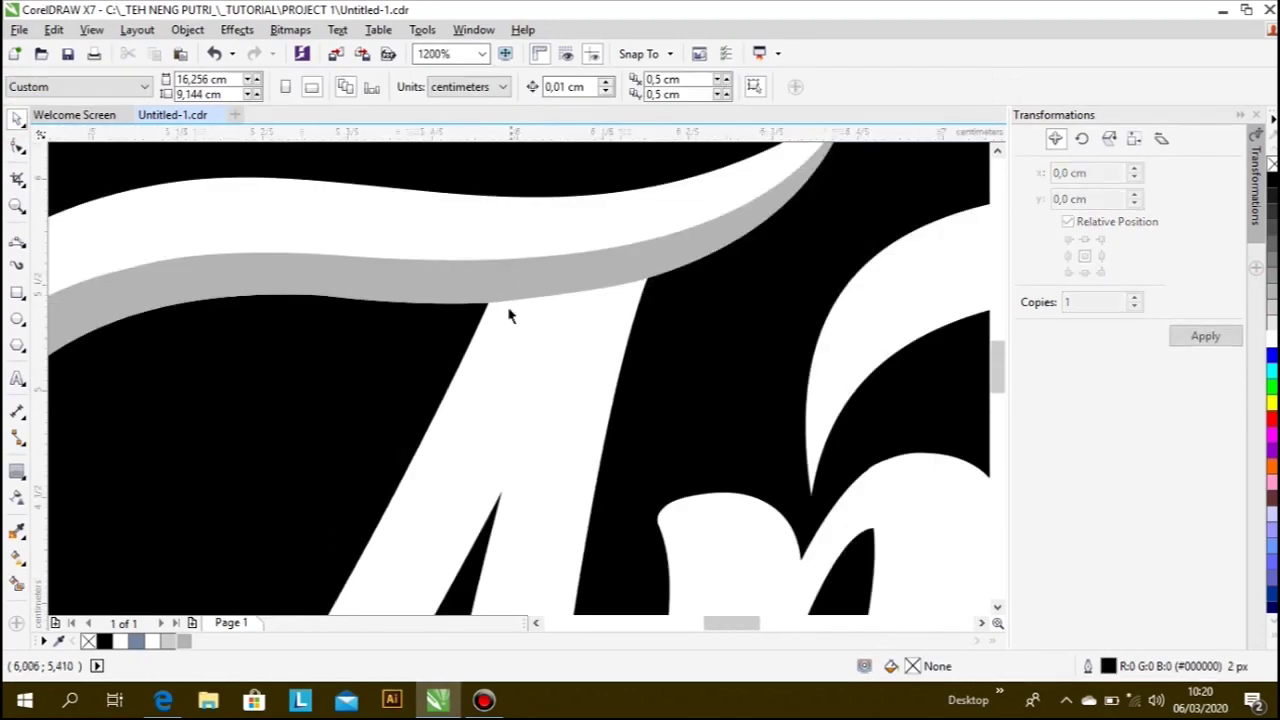
scroll(509, 316, "down", 2)
scroll(445, 325, "up", 1)
left_click(421, 294)
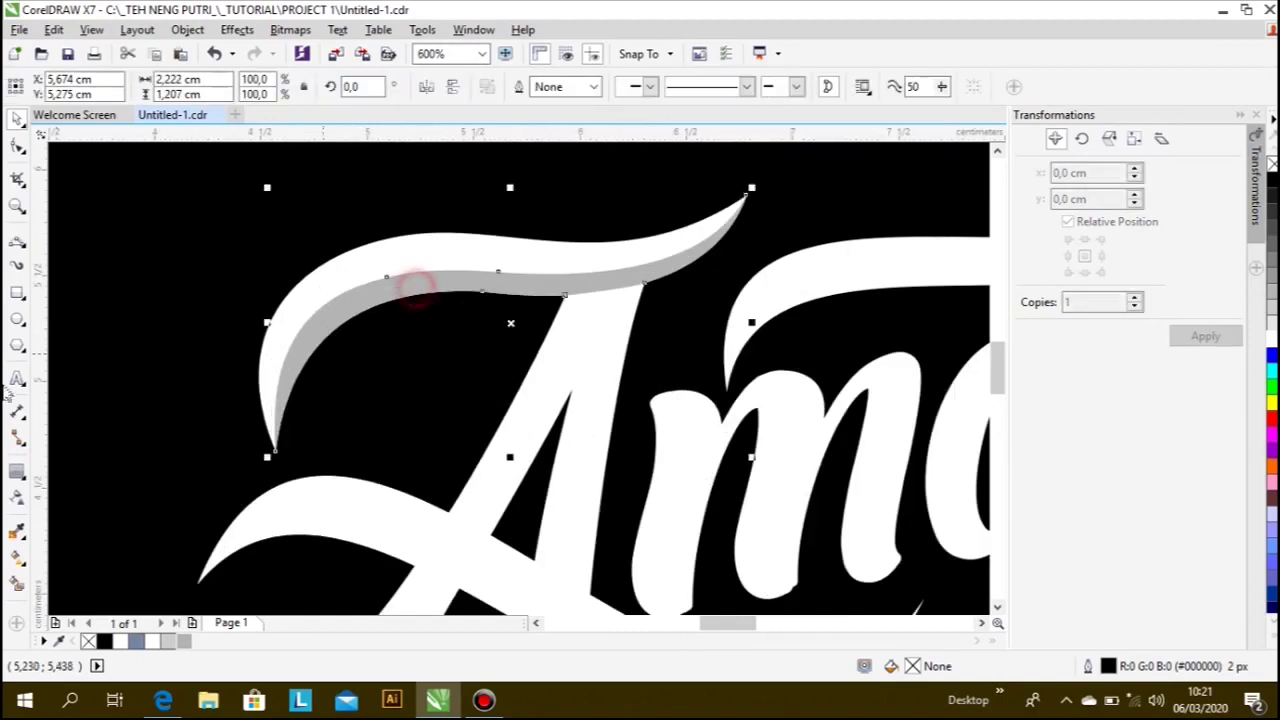
- Give the upper swash strip a linear grey-to-white gradient, pulling its start and end handles in
left_click(17, 499)
left_click_drag(643, 291, 286, 351)
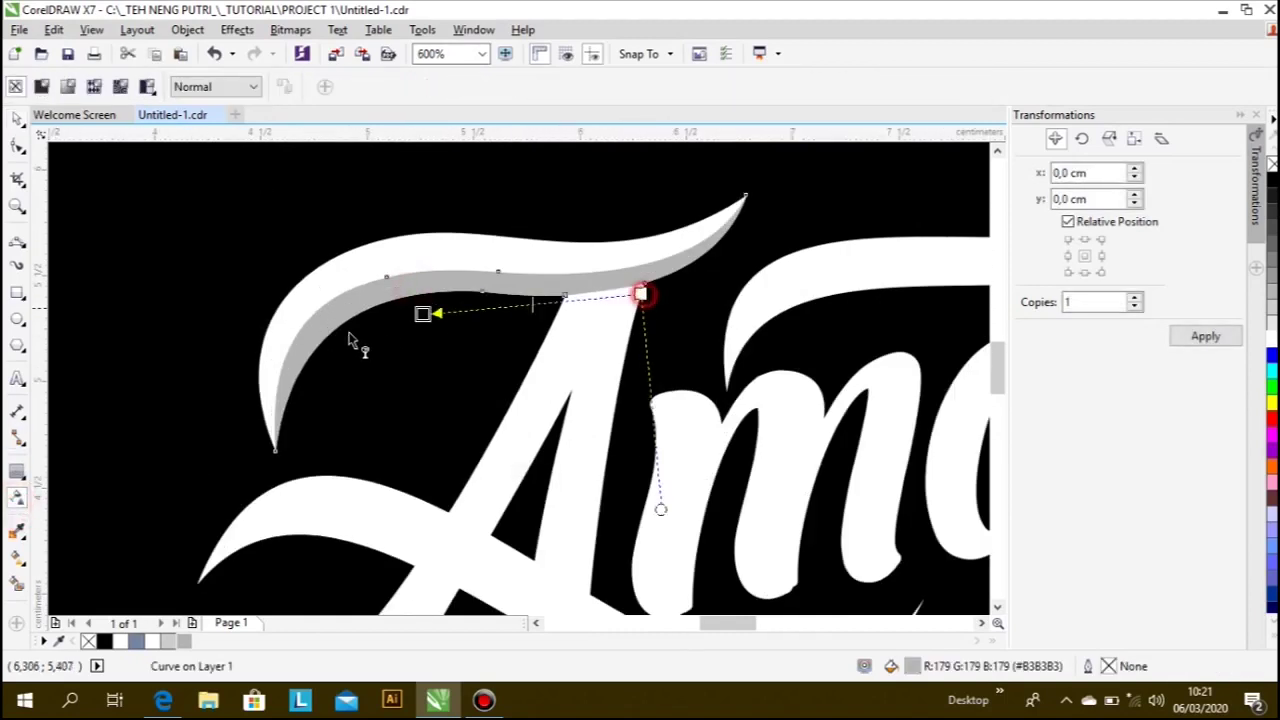
left_click_drag(346, 393, 807, 235)
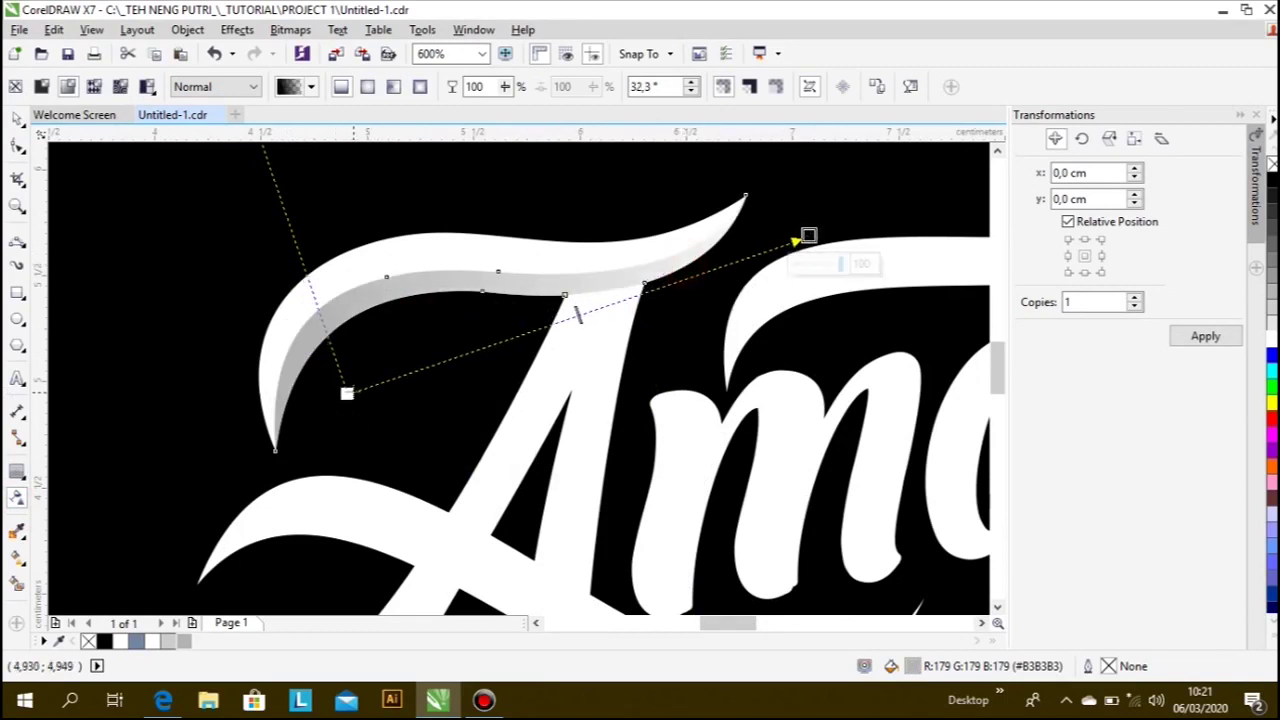
mouse_move(346, 393)
left_mouse_down()
mouse_move(285, 373)
mouse_move(293, 366)
left_mouse_up()
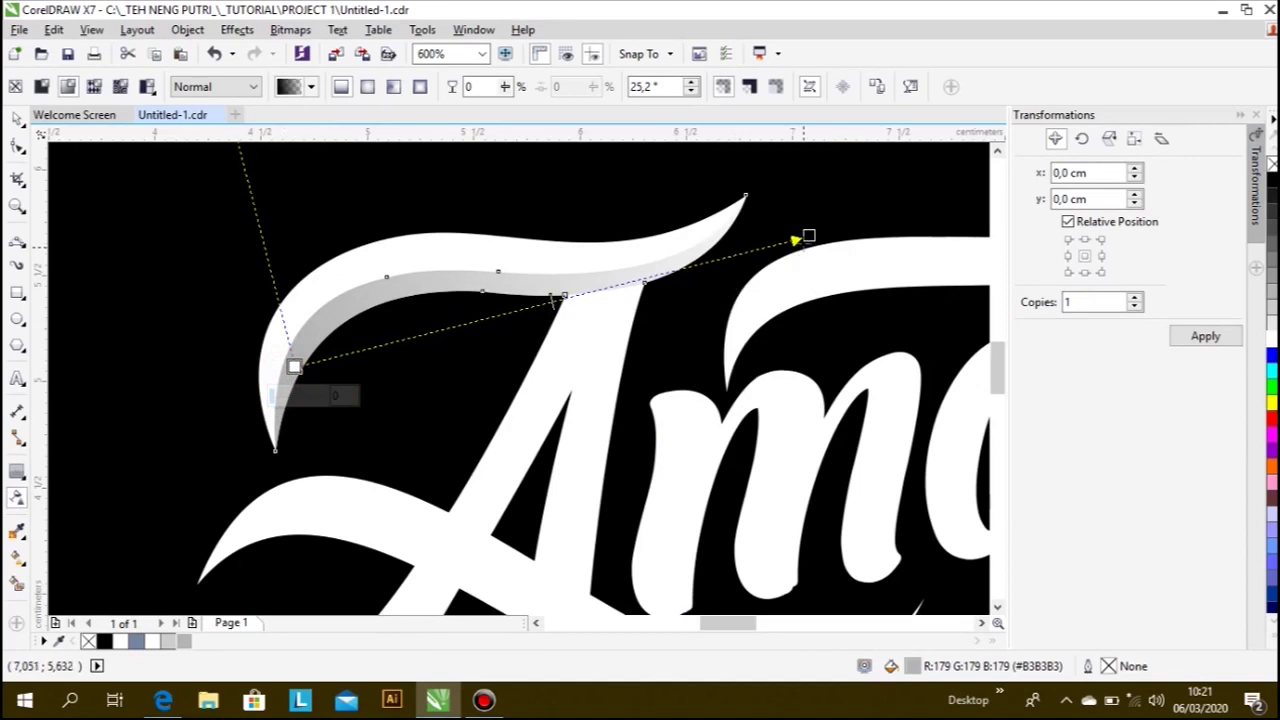
left_click_drag(809, 237, 772, 261)
scroll(400, 330, "down", 2)
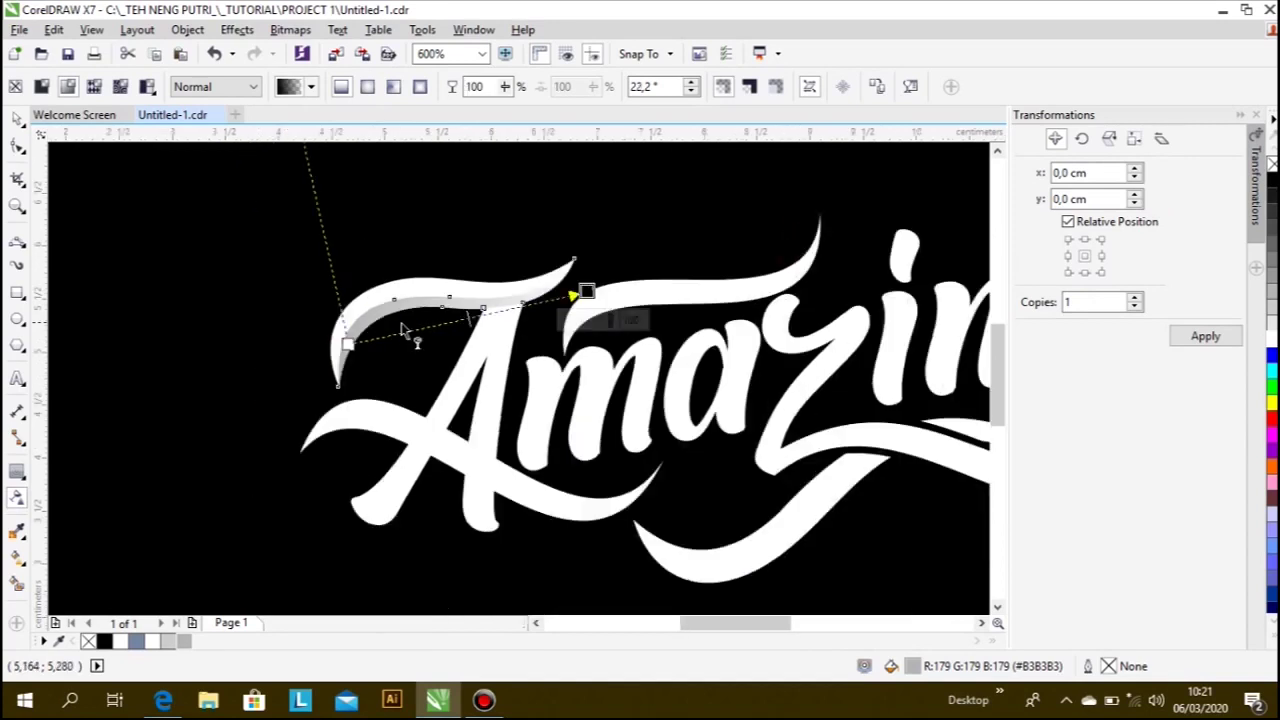
left_click(17, 117)
left_click(246, 374)
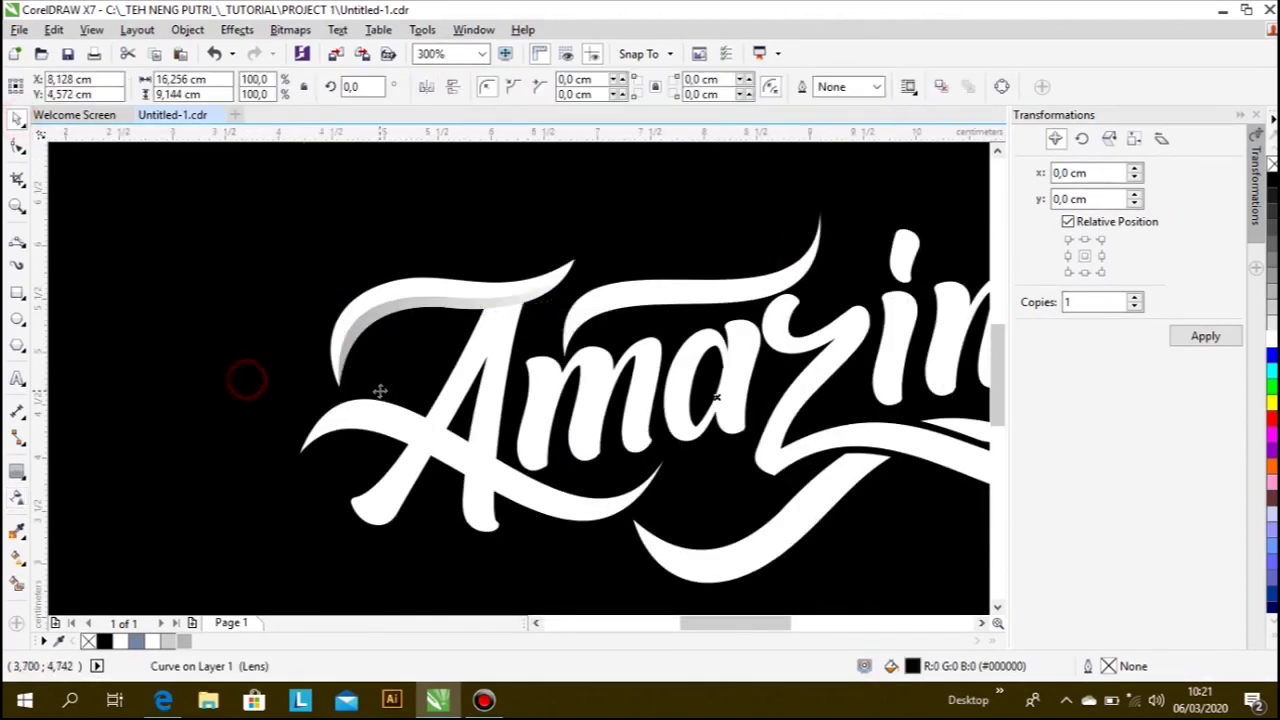
left_click(17, 243)
scroll(402, 460, "up", 2)
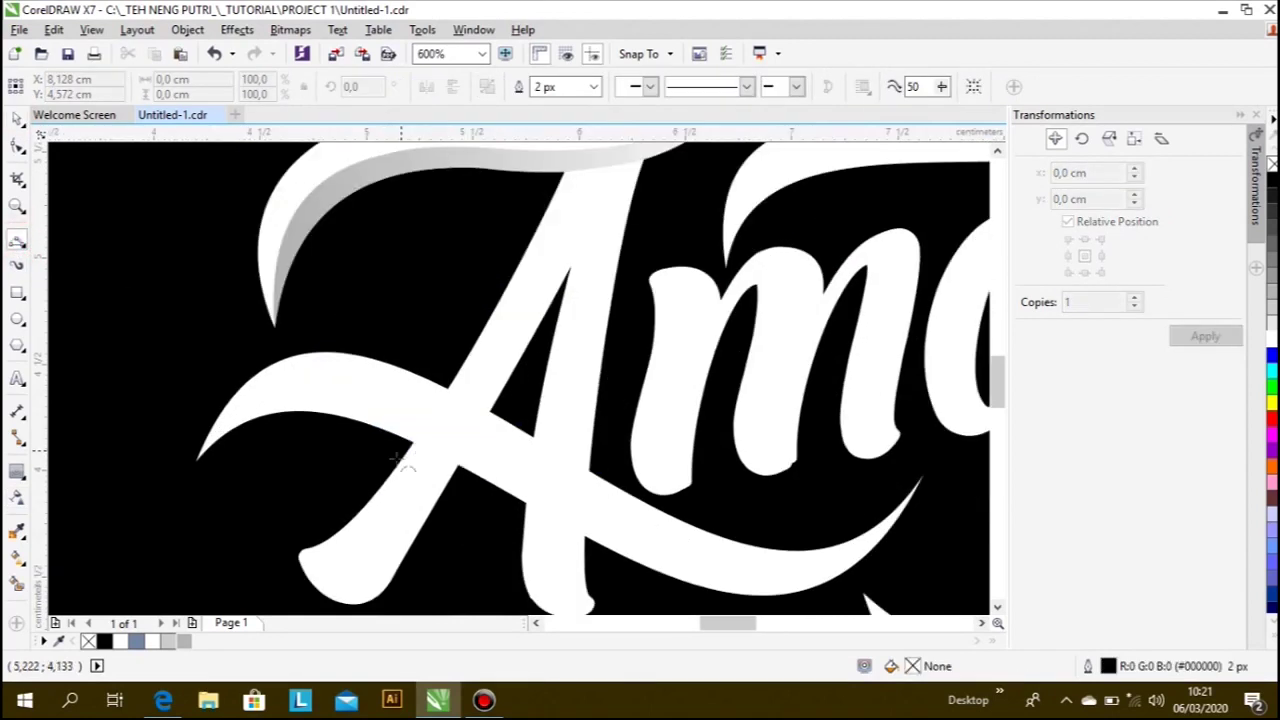
- Draw four straight cut lines where the lower swash crosses the A's strokes
left_click(413, 445)
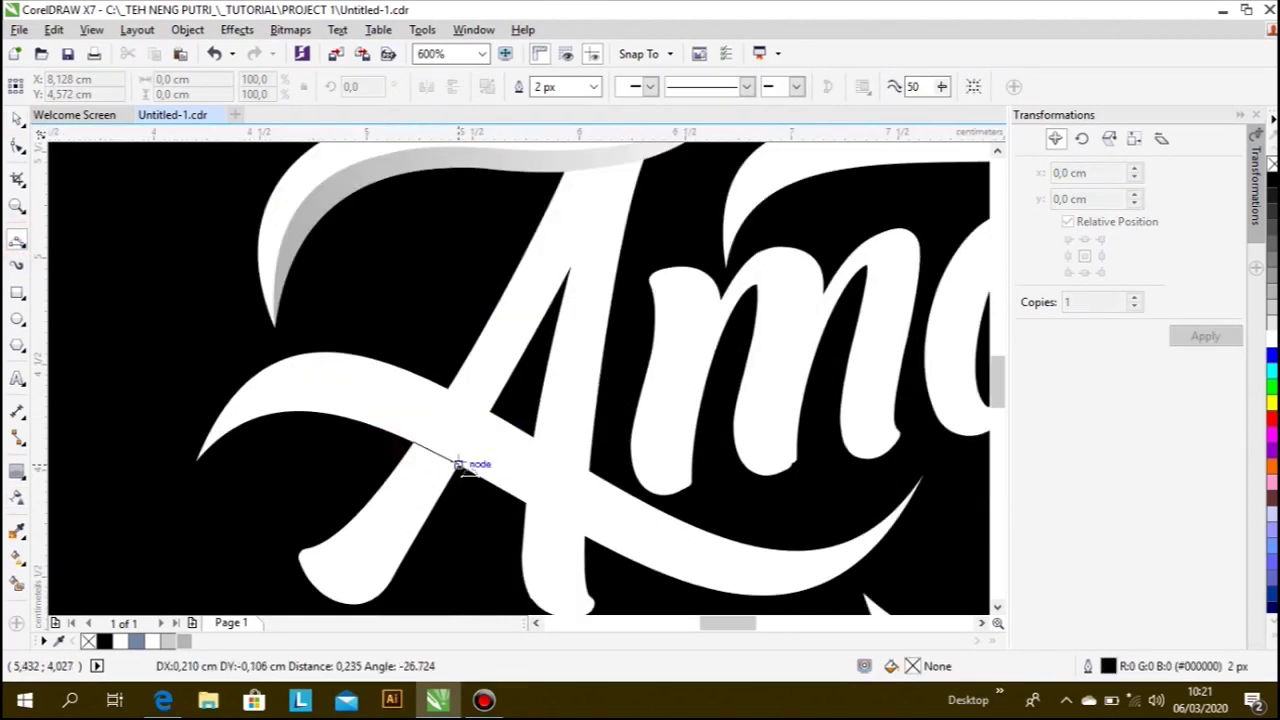
left_click(459, 461)
scroll(463, 420, "up", 2)
left_click(430, 360)
left_click(522, 410)
scroll(522, 410, "down", 2)
left_click(567, 434)
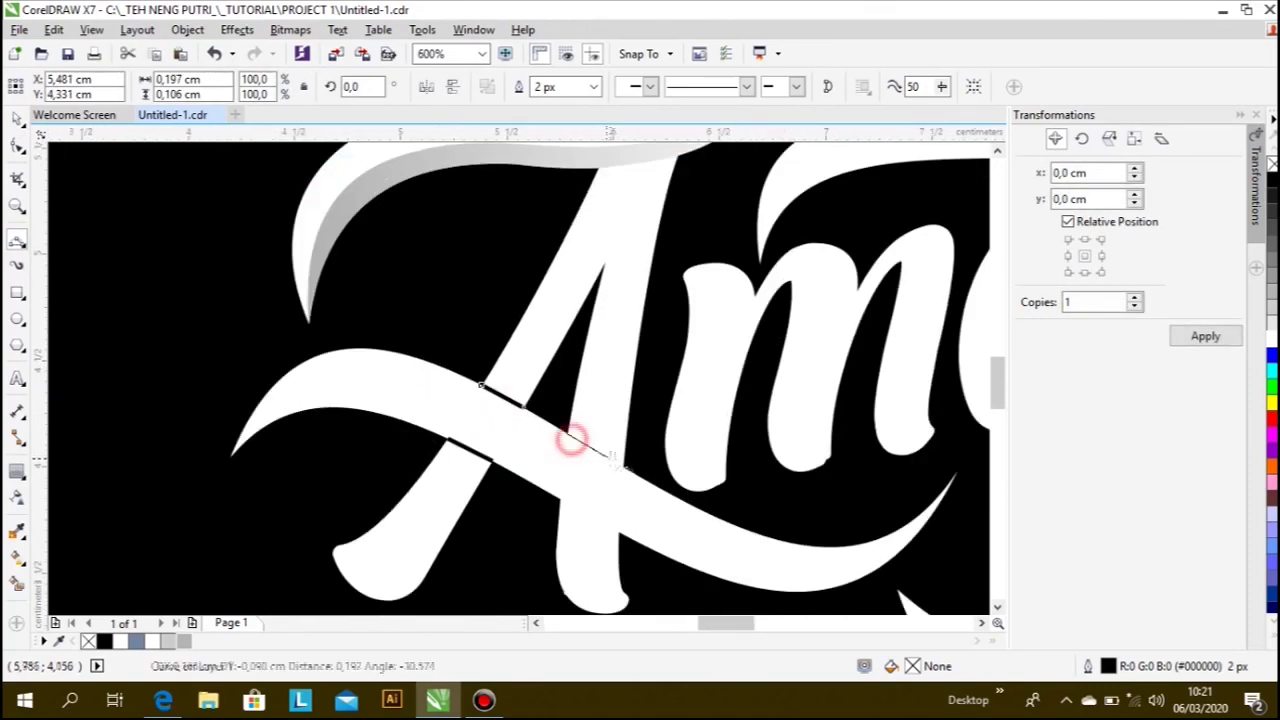
left_click(629, 471)
left_click(560, 498)
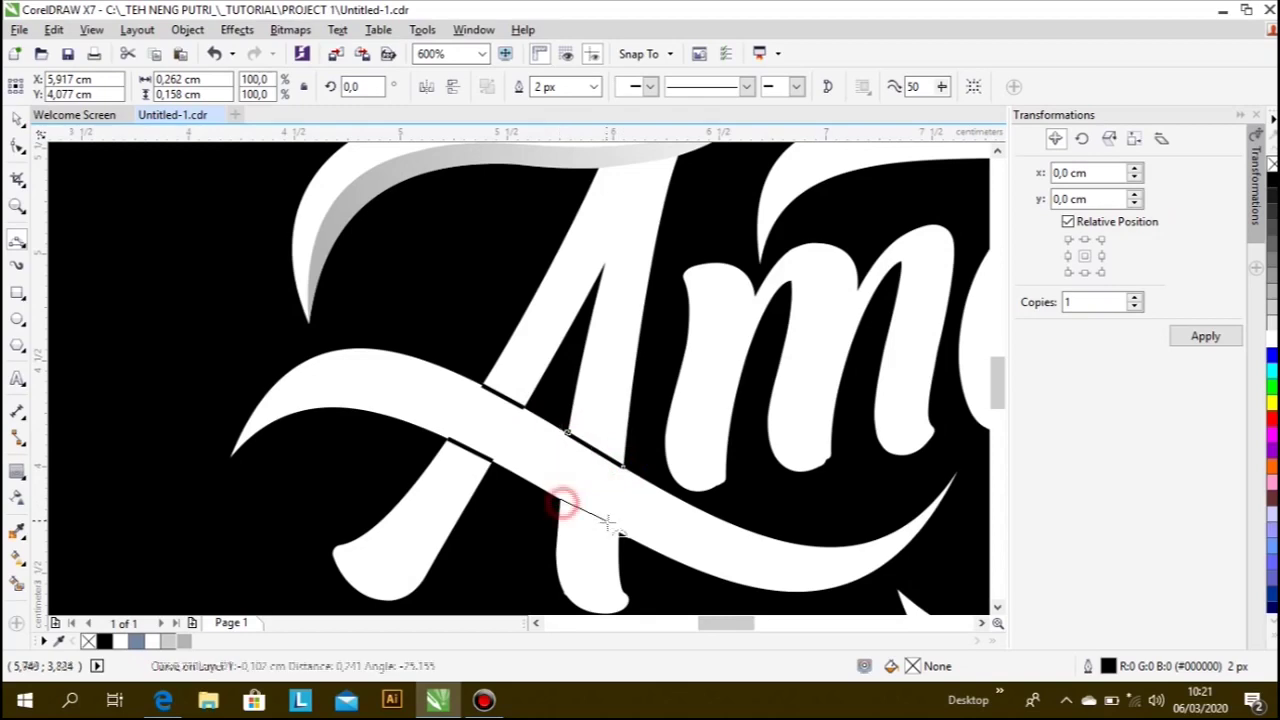
left_click(622, 533)
scroll(560, 510, "down", 2)
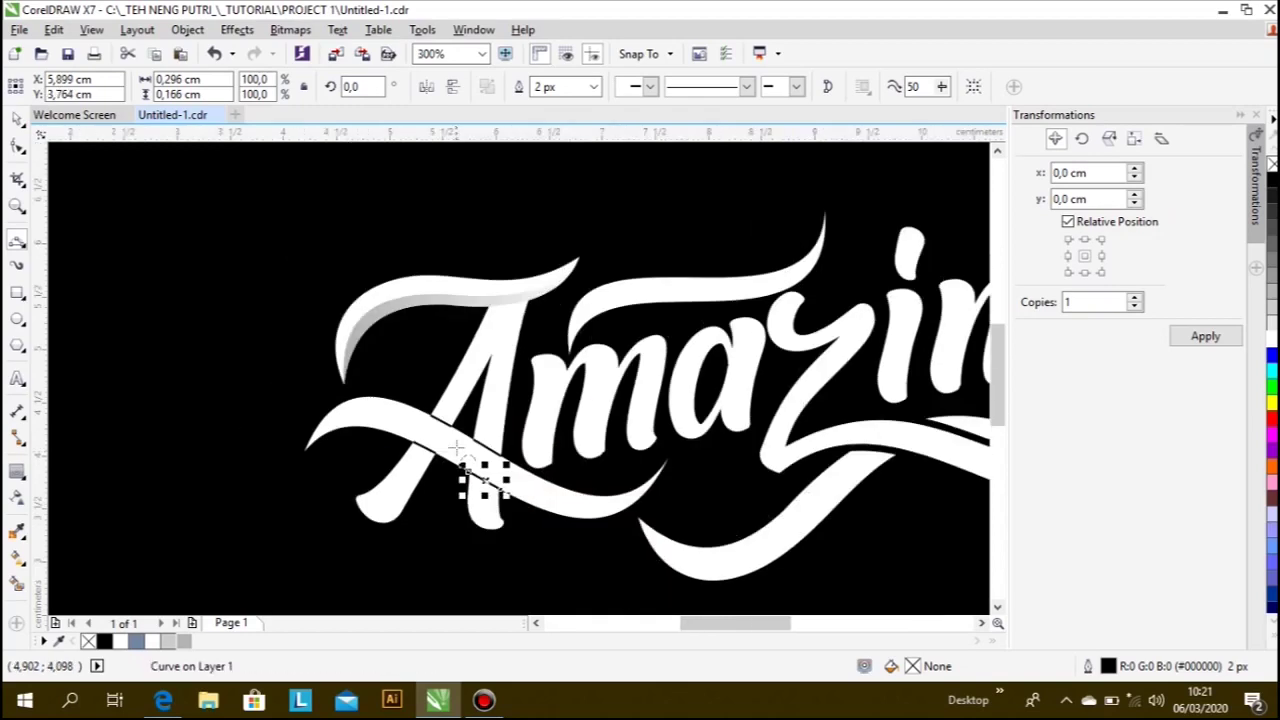
scroll(415, 444, "up", 2)
- Draw a curved Bézier outline along the lower swash's underside from left tip to right tip
left_click(162, 458)
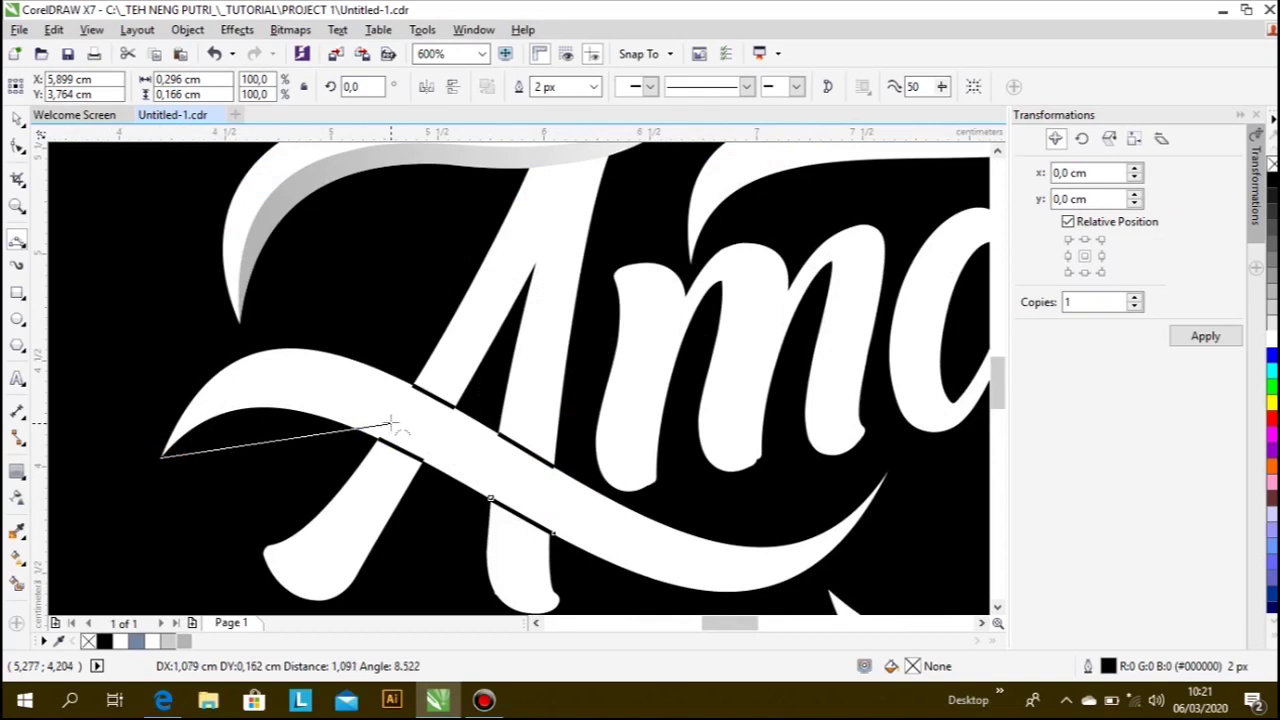
left_click_drag(392, 421, 258, 390)
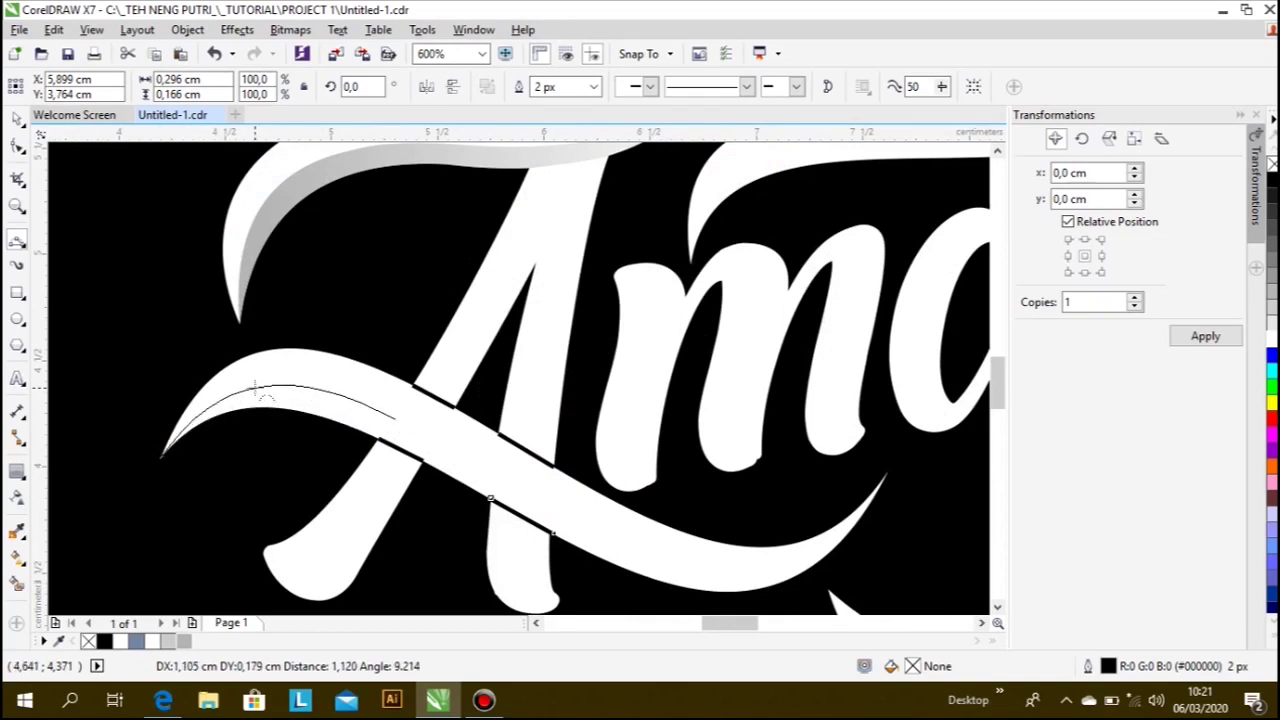
left_click_drag(251, 388, 252, 388)
left_click(391, 423)
left_click_drag(608, 537, 518, 490)
left_click(609, 534)
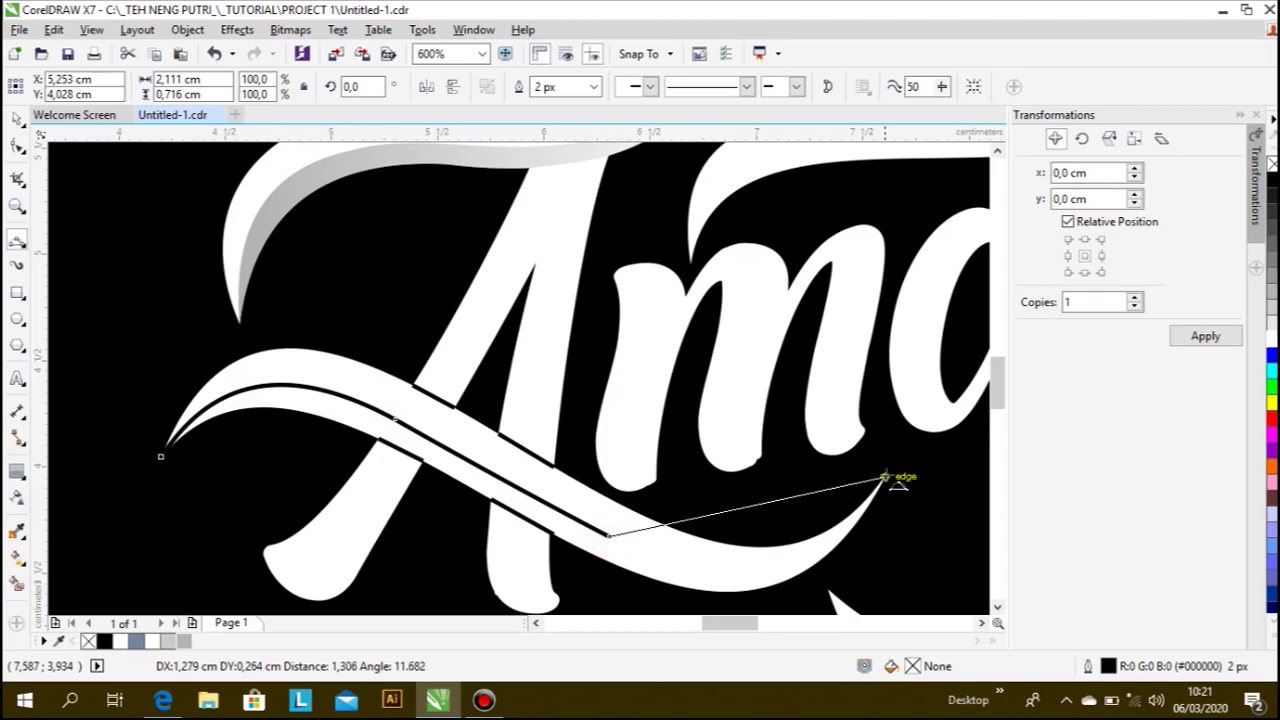
mouse_move(884, 478)
left_mouse_down()
mouse_move(789, 545)
mouse_move(786, 565)
left_mouse_up()
key("space")
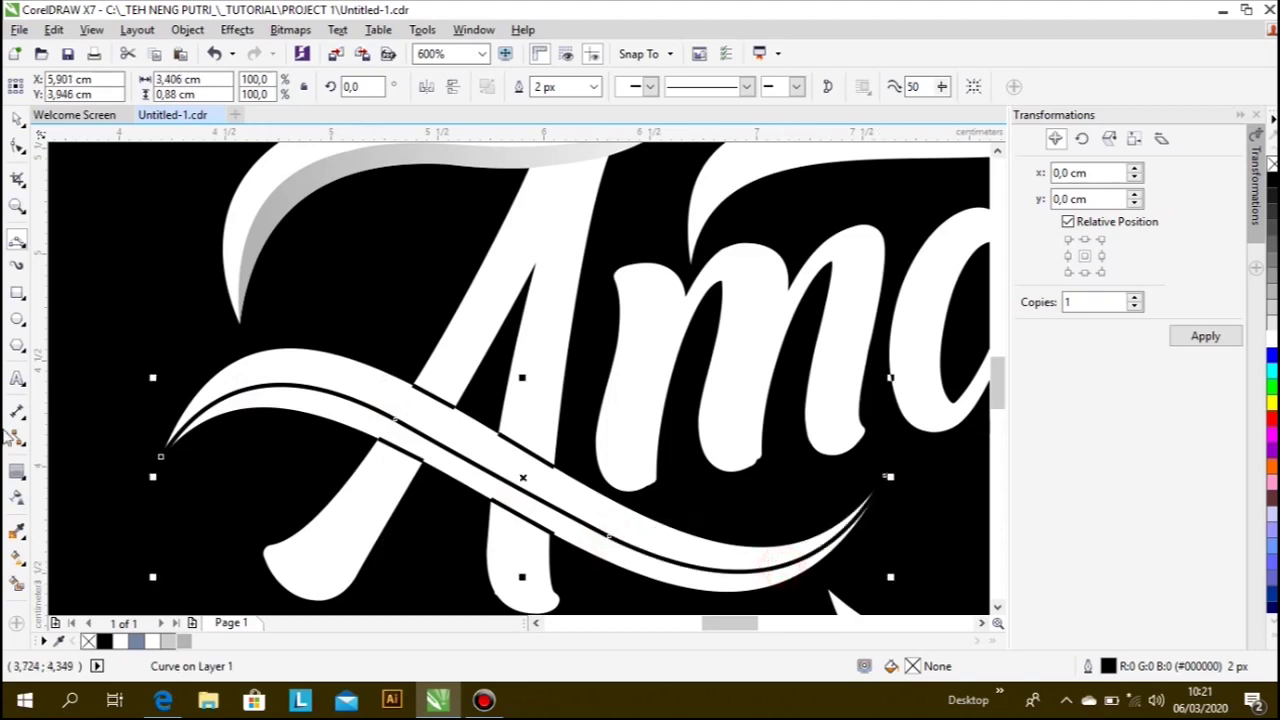
- Smart Fill the strip under the lower swash with grey R179 G179 B179
left_click(18, 575)
left_click(364, 418)
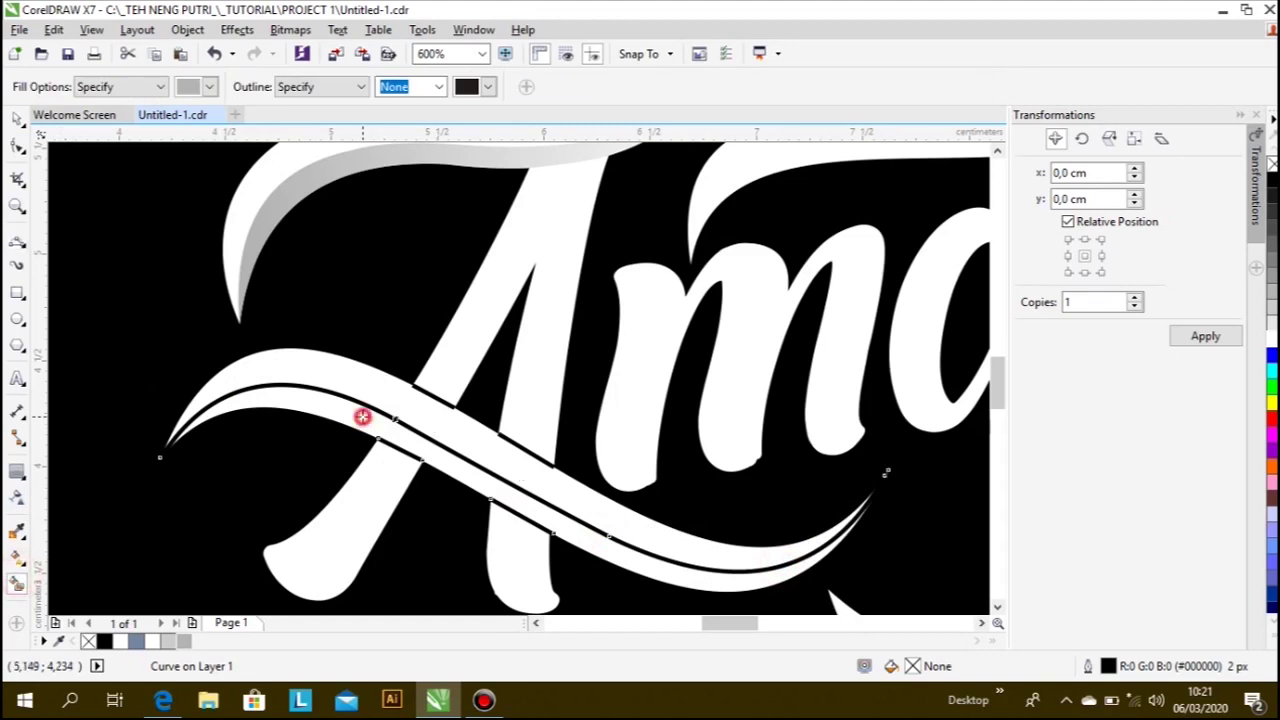
scroll(410, 410, "down", 1)
scroll(405, 457, "up", 1)
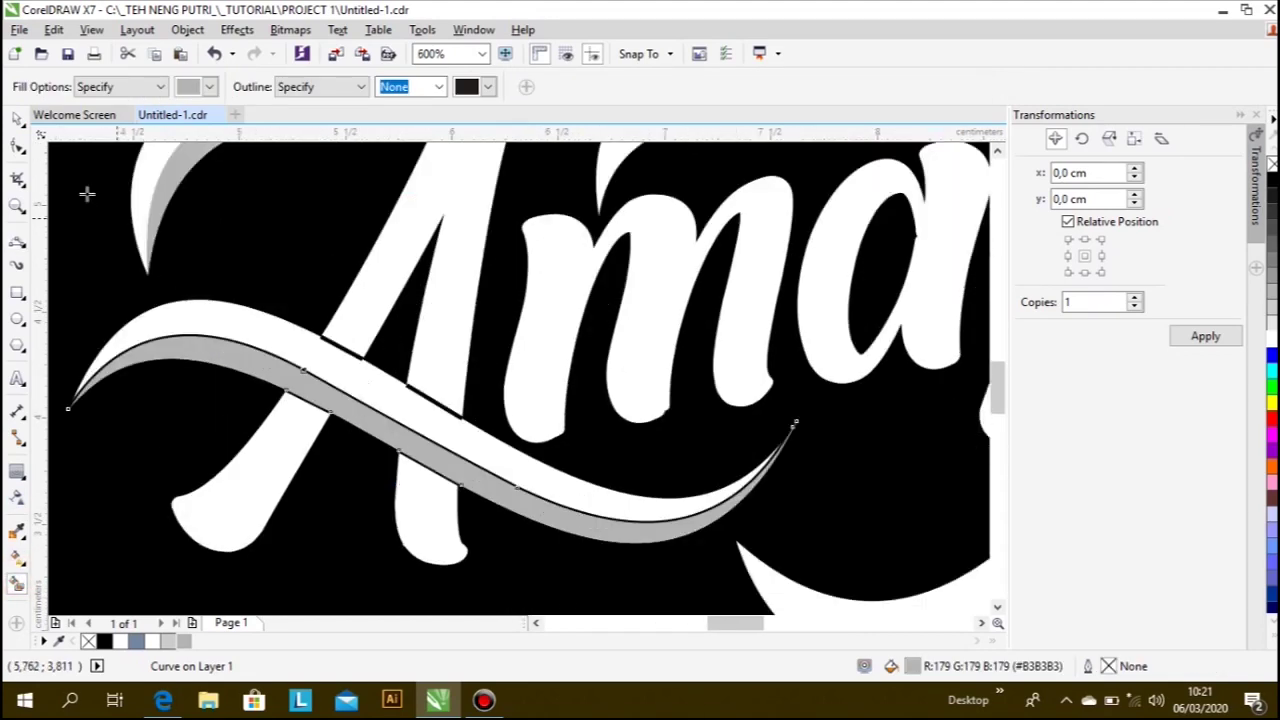
left_click(17, 119)
left_click(197, 428)
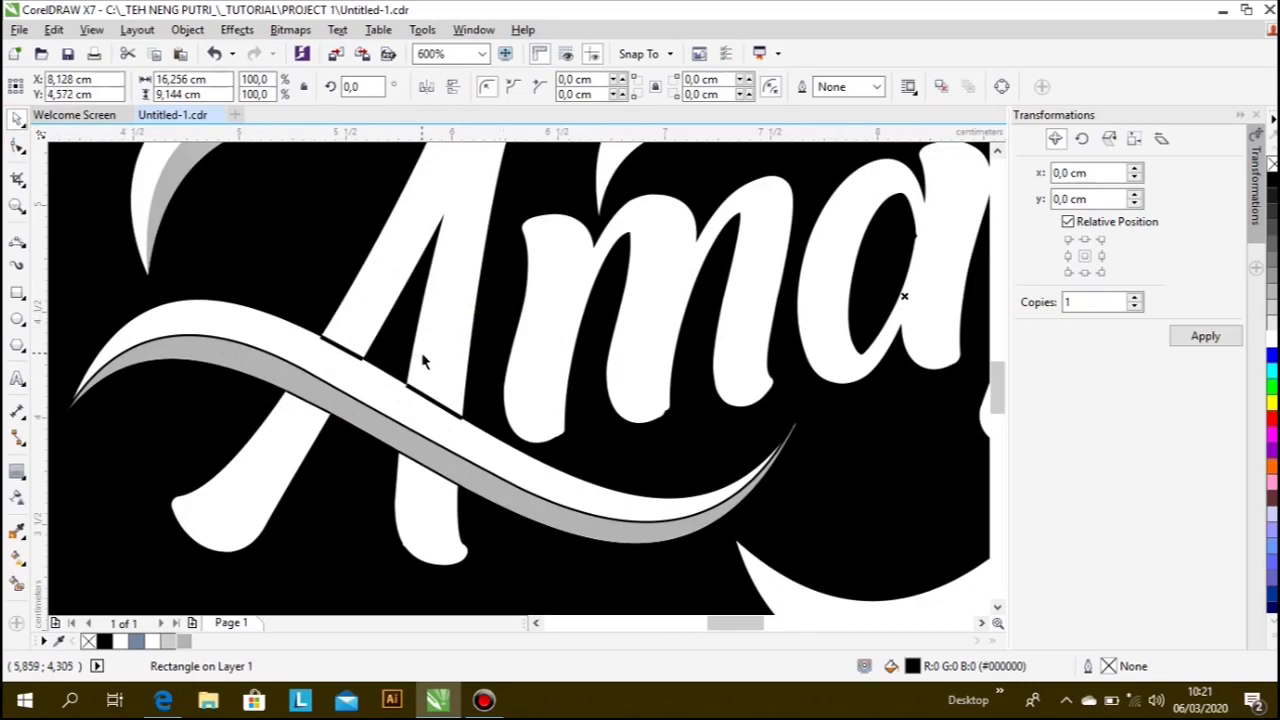
- Delete the two leftover black cut lines across the A
scroll(421, 360, "down", 2)
scroll(410, 366, "up", 2)
scroll(399, 371, "up", 1)
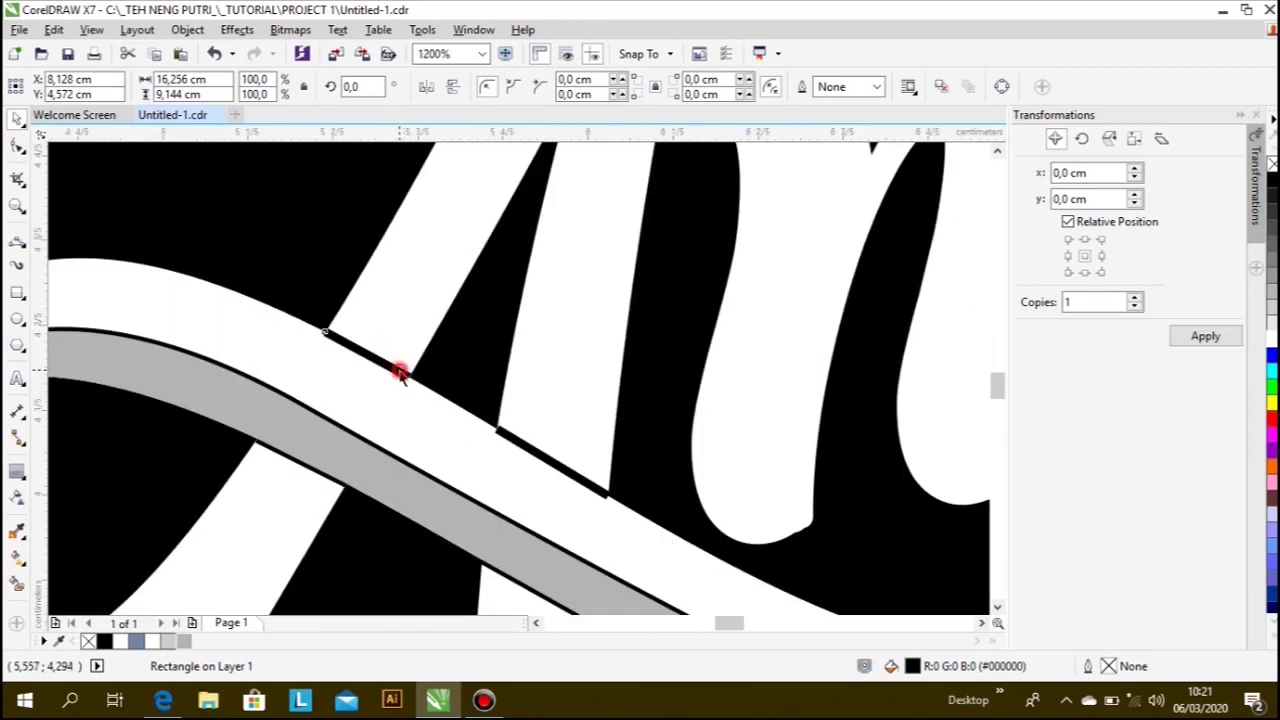
left_click(399, 371)
left_click(505, 436, "shift")
key("Delete")
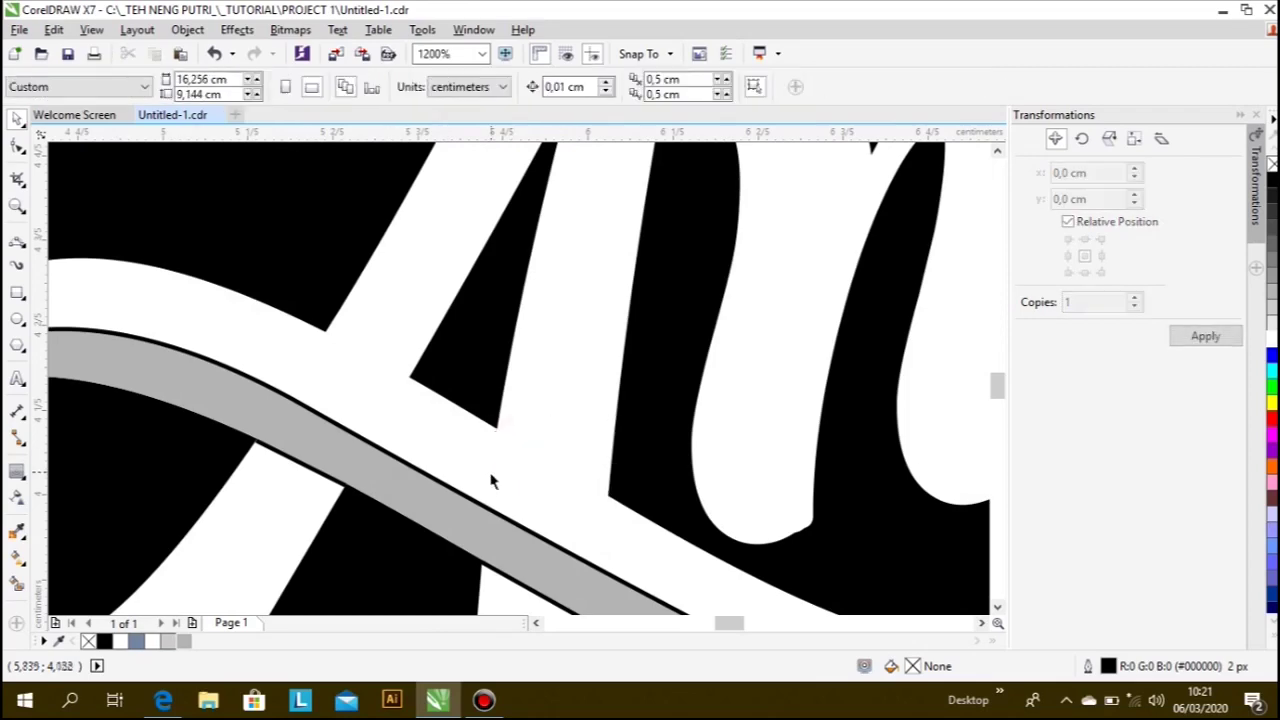
scroll(347, 507, "up", 1)
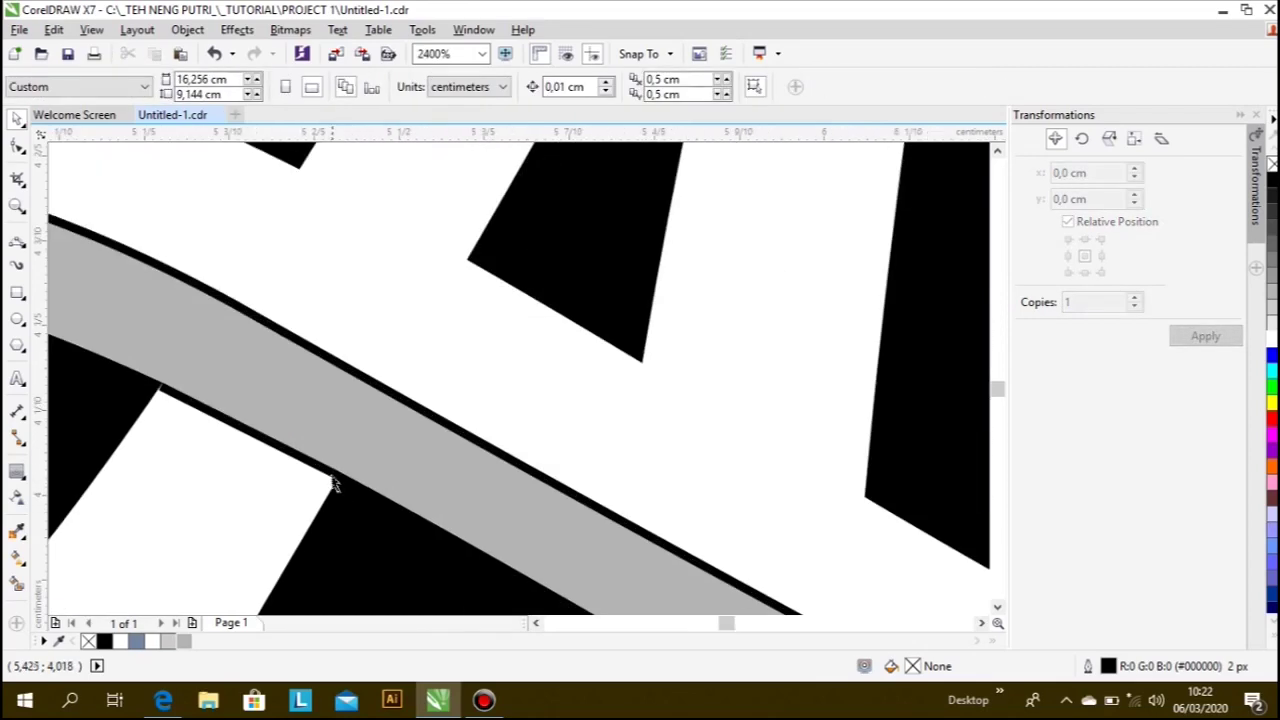
scroll(400, 450, "down", 3)
scroll(470, 430, "up", 5)
scroll(436, 388, "down", 2)
scroll(542, 355, "up", 1)
- Select the grey strip under the A's swash and apply a linear transparency
left_click(536, 343)
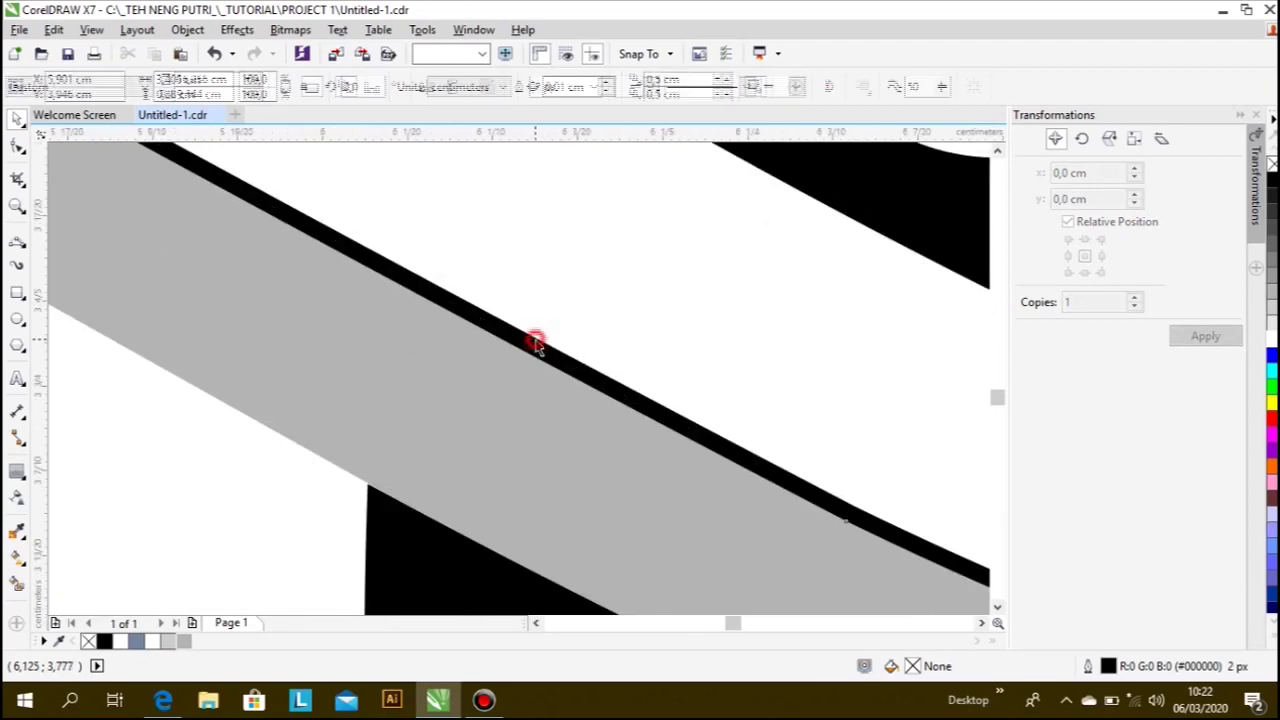
scroll(538, 343, "down", 3)
scroll(545, 370, "down", 2)
scroll(547, 390, "down", 1)
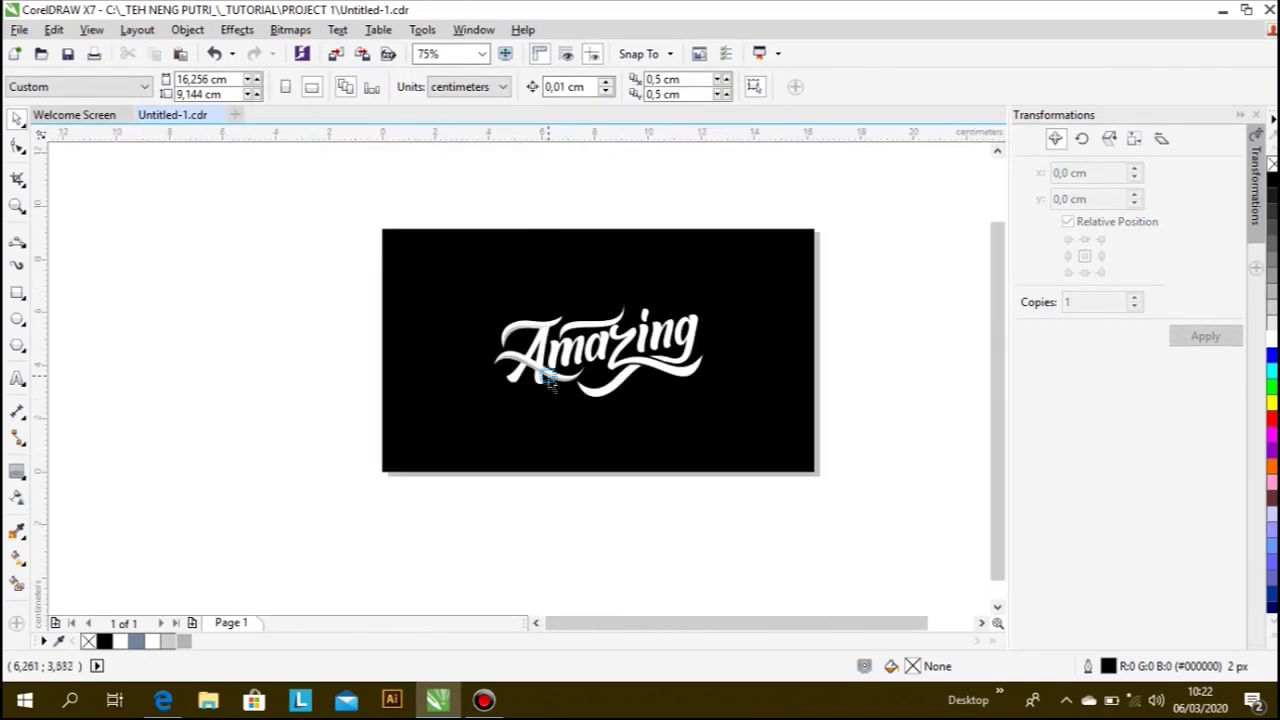
scroll(543, 368, "up", 2)
left_click(544, 371)
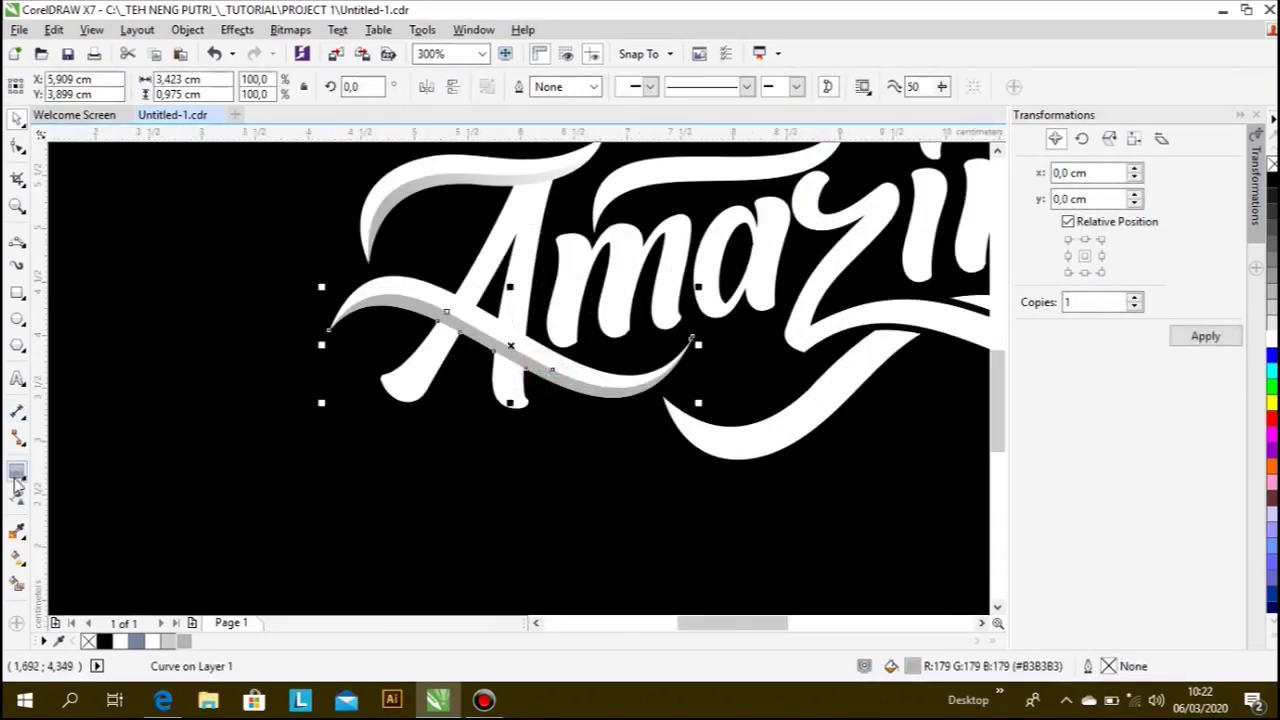
scroll(563, 395, "up", 1)
left_click_drag(563, 378, 243, 284)
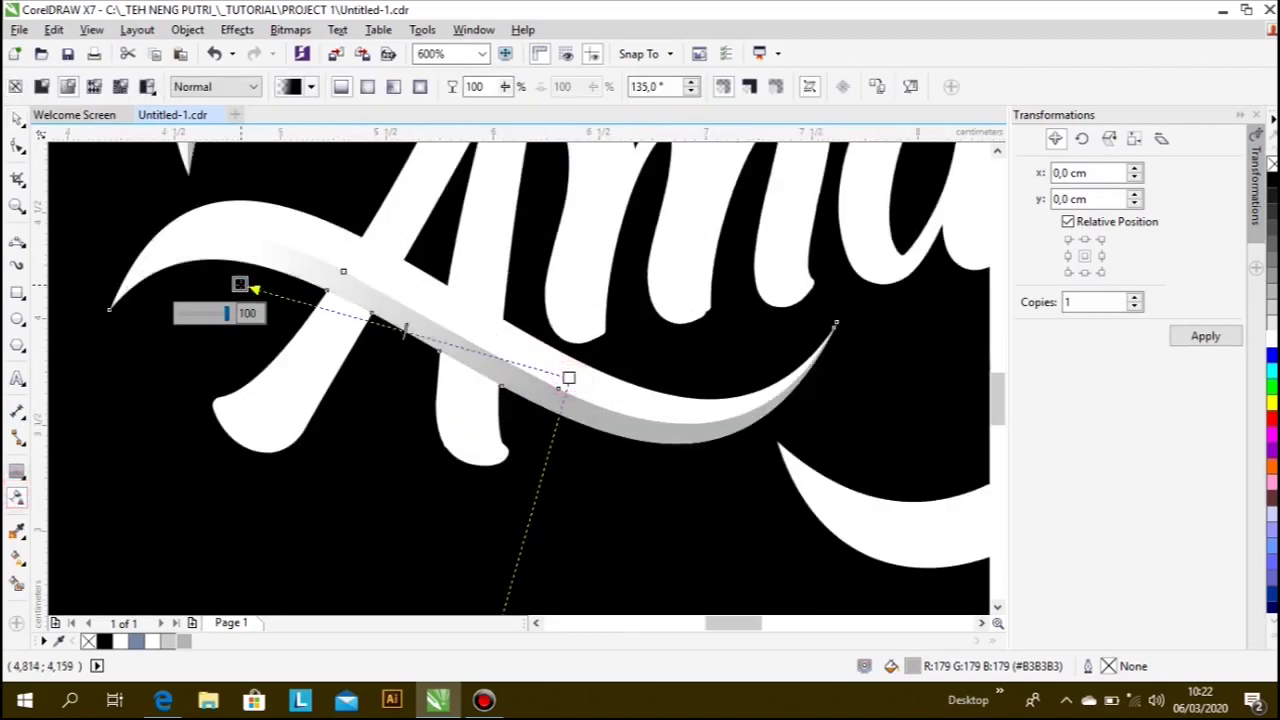
- Reverse the transparency direction, then adjust its start node and shift the midpoint right
left_click_drag(273, 205, 772, 425)
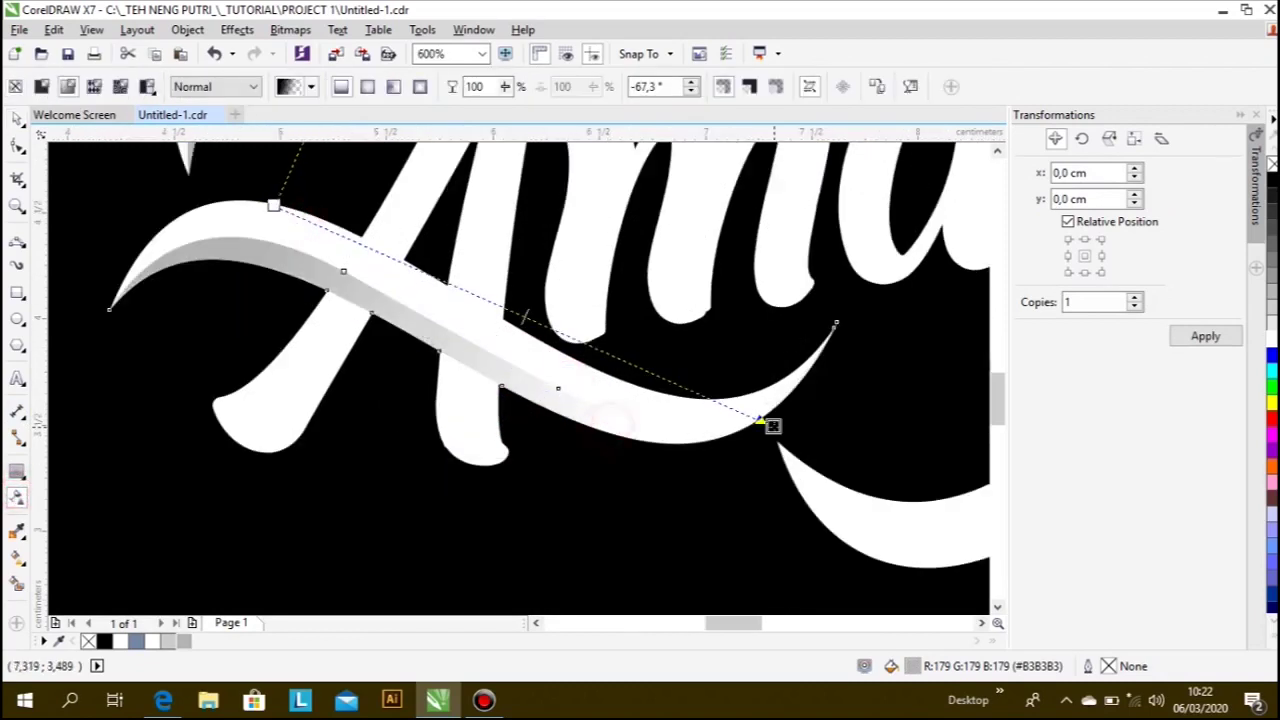
left_click_drag(273, 205, 251, 264)
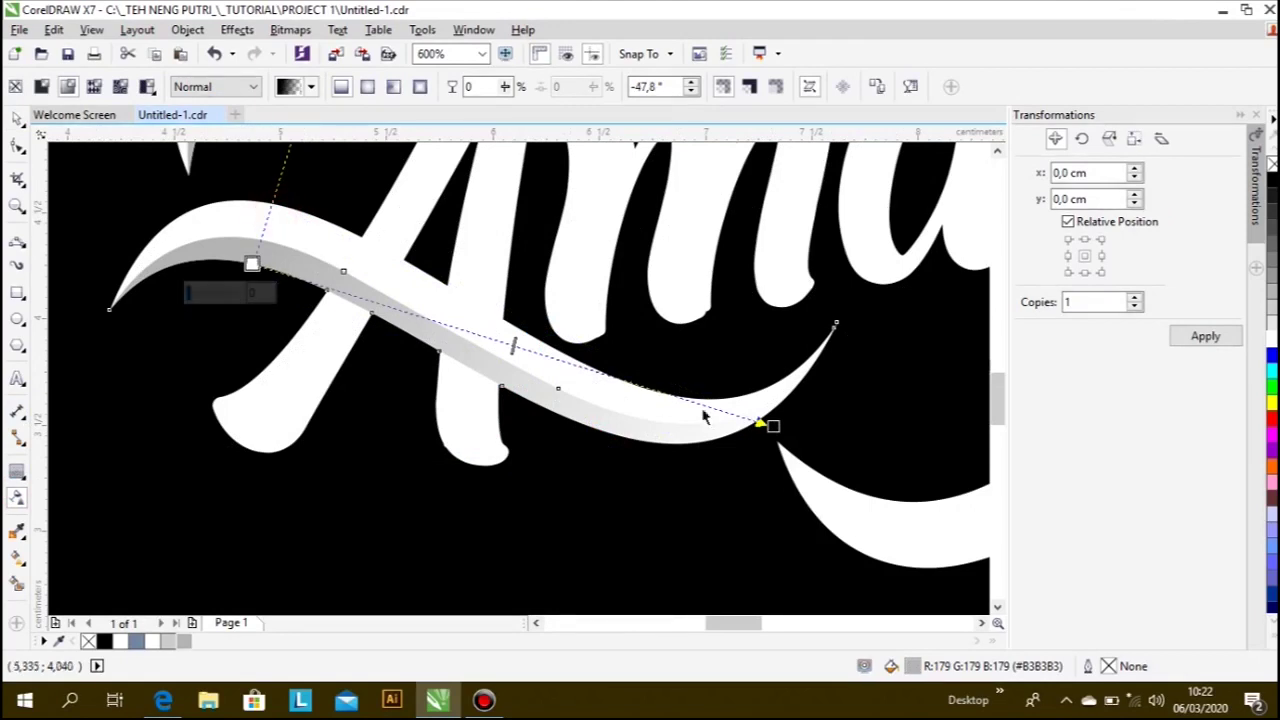
left_click_drag(513, 347, 690, 402)
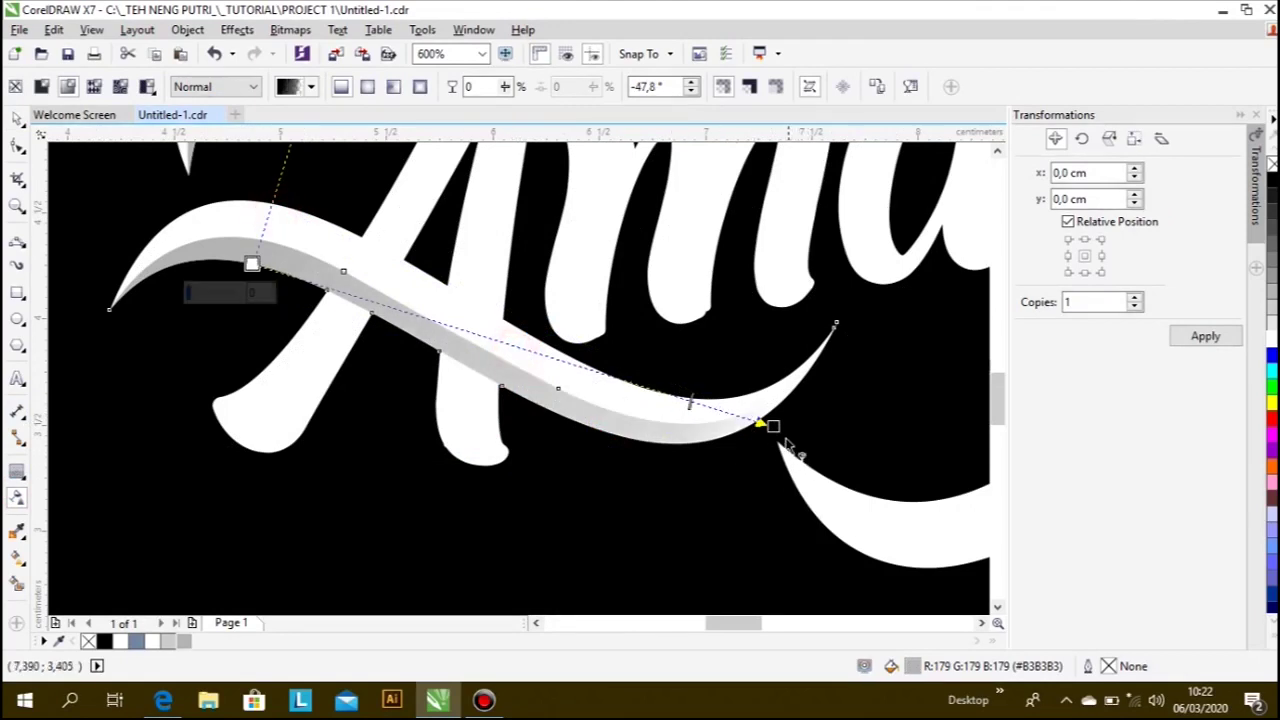
left_click_drag(251, 264, 174, 247)
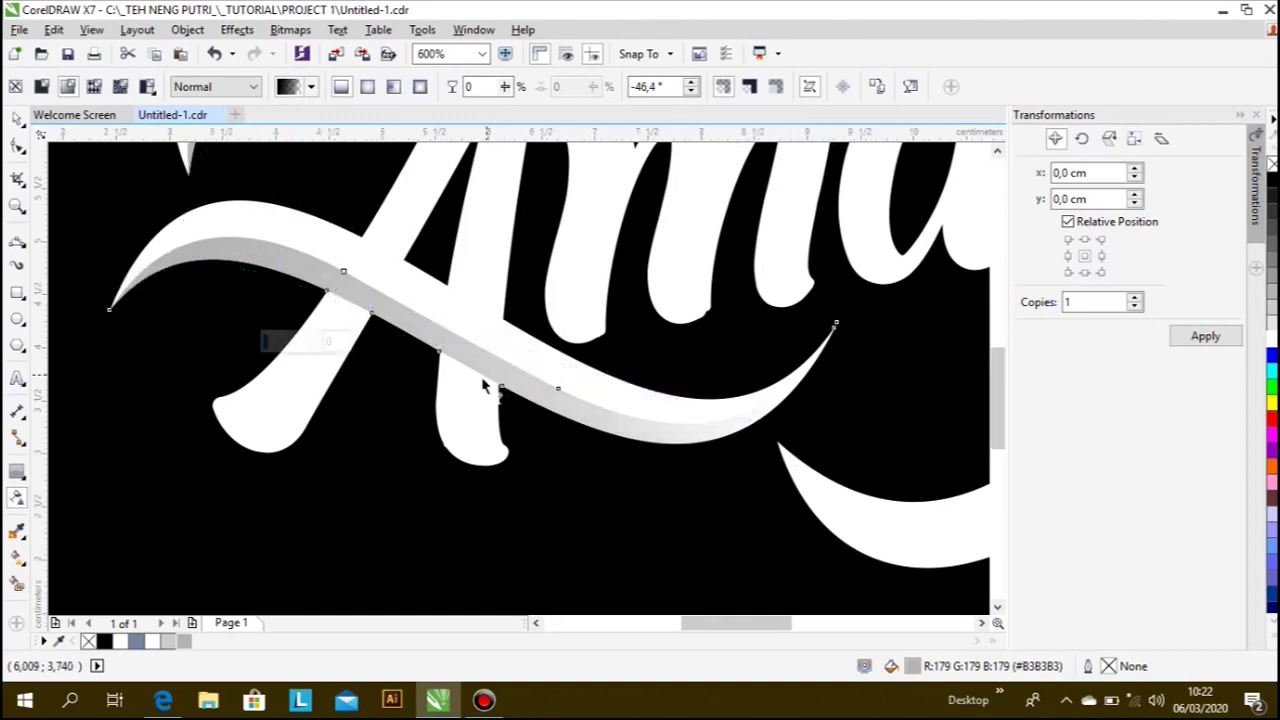
scroll(545, 379, "down", 1)
left_click(17, 118)
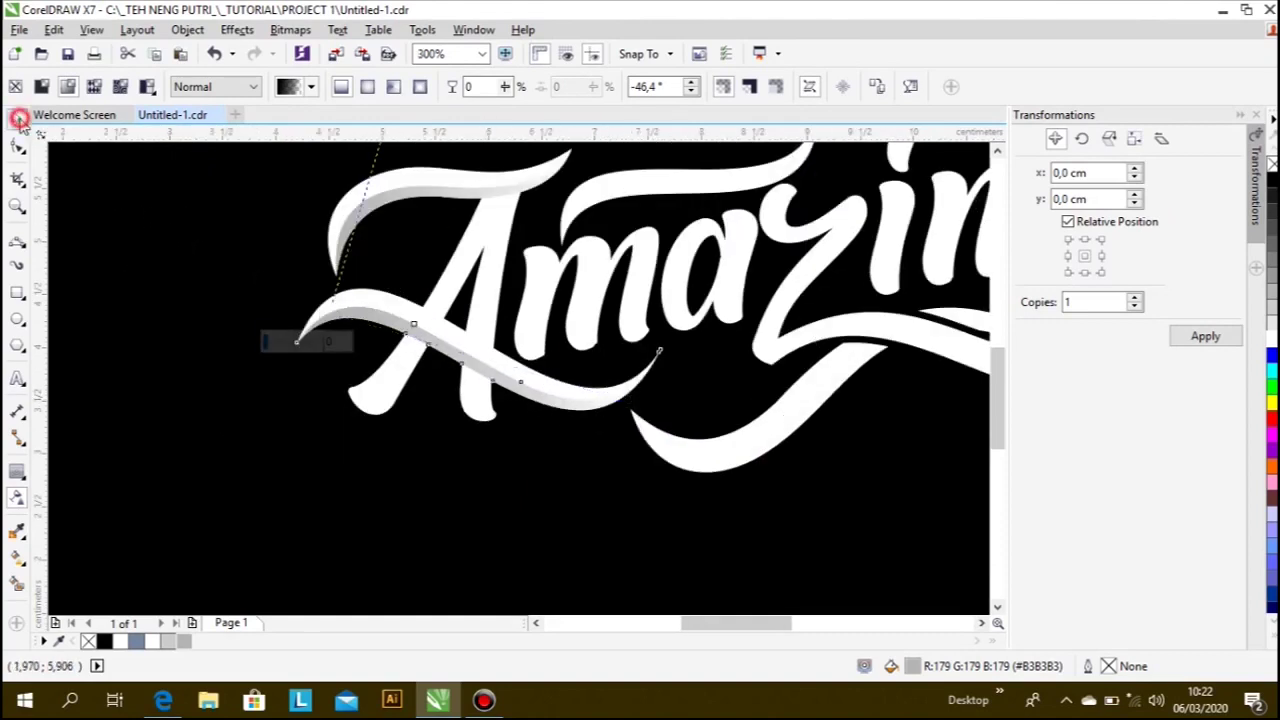
left_click(123, 257)
scroll(548, 405, "down", 1)
scroll(484, 357, "up", 1)
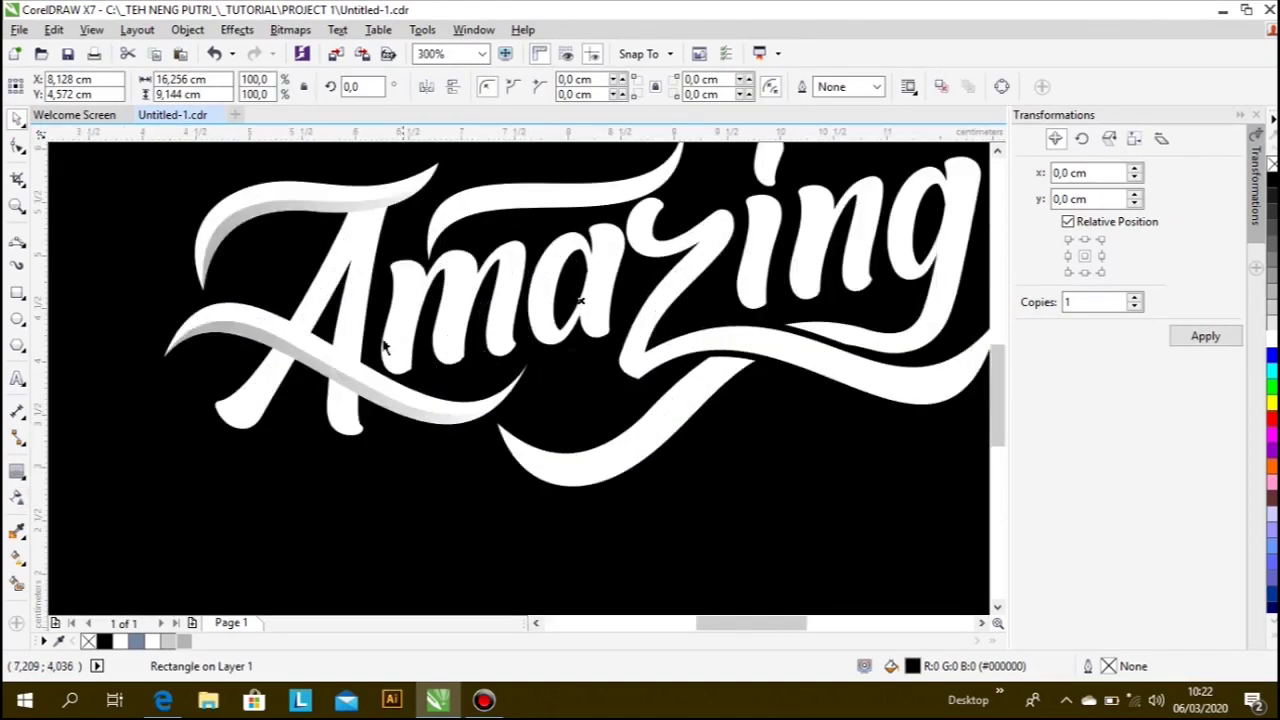
- Draw a two-segment Bézier guide curve along the underside of the swash over 'ma'
left_click(17, 241)
scroll(276, 422, "down", 1)
scroll(276, 422, "up", 2)
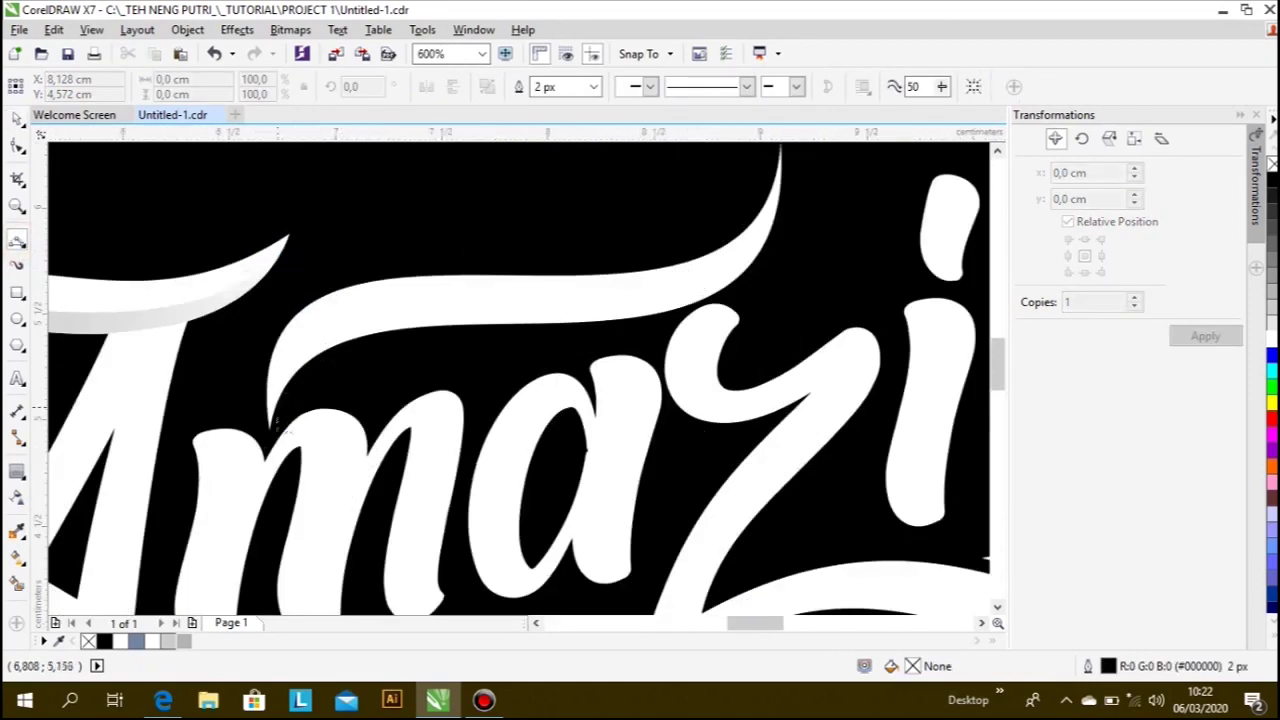
left_click(270, 428)
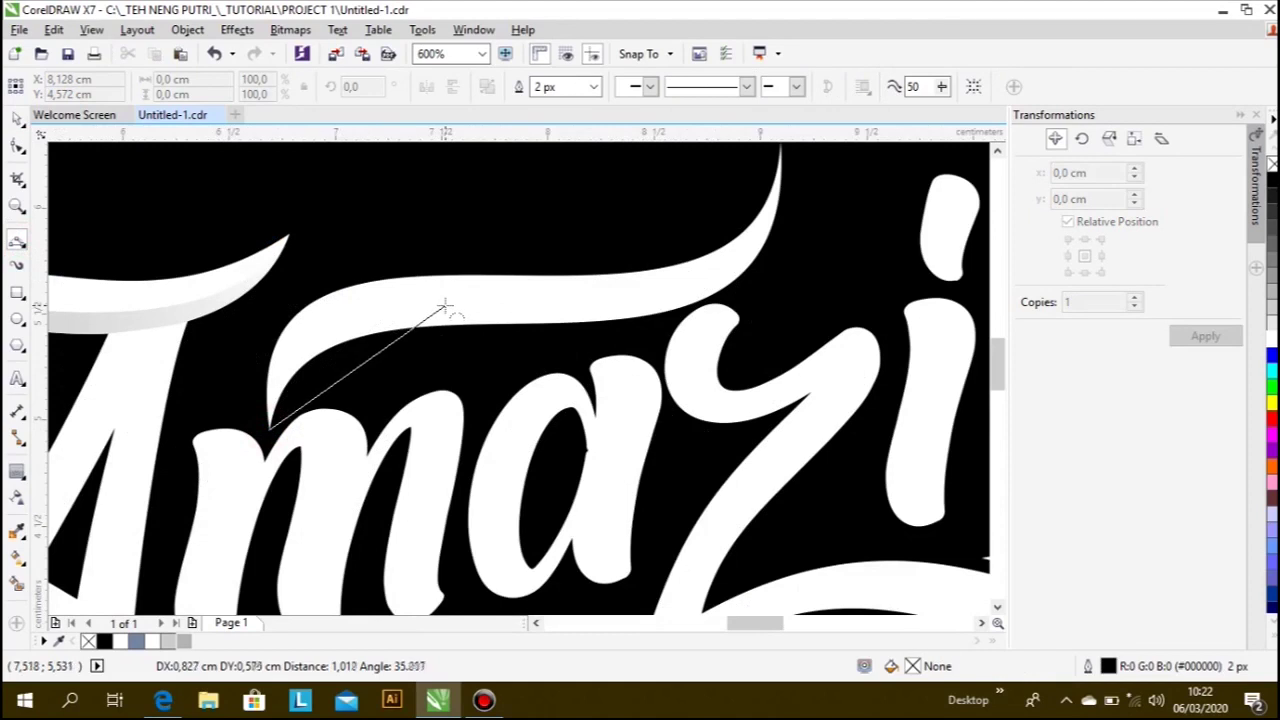
left_click_drag(455, 297, 310, 340)
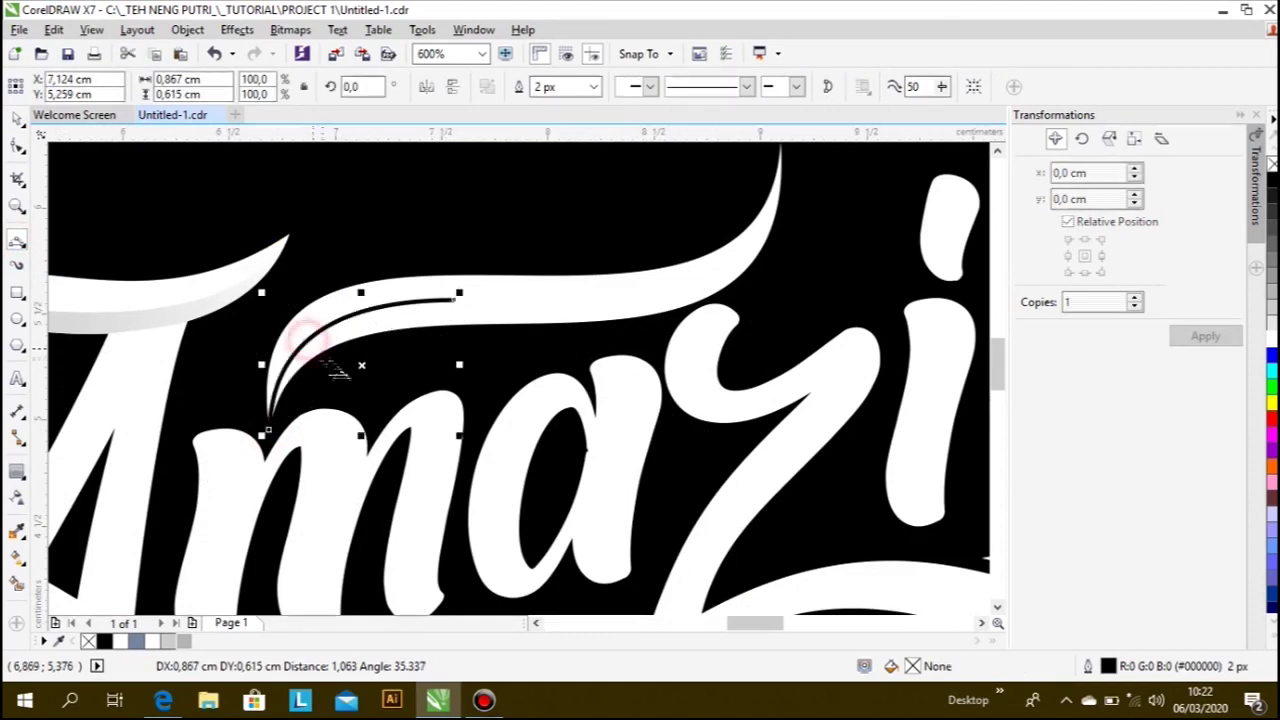
left_click(453, 299)
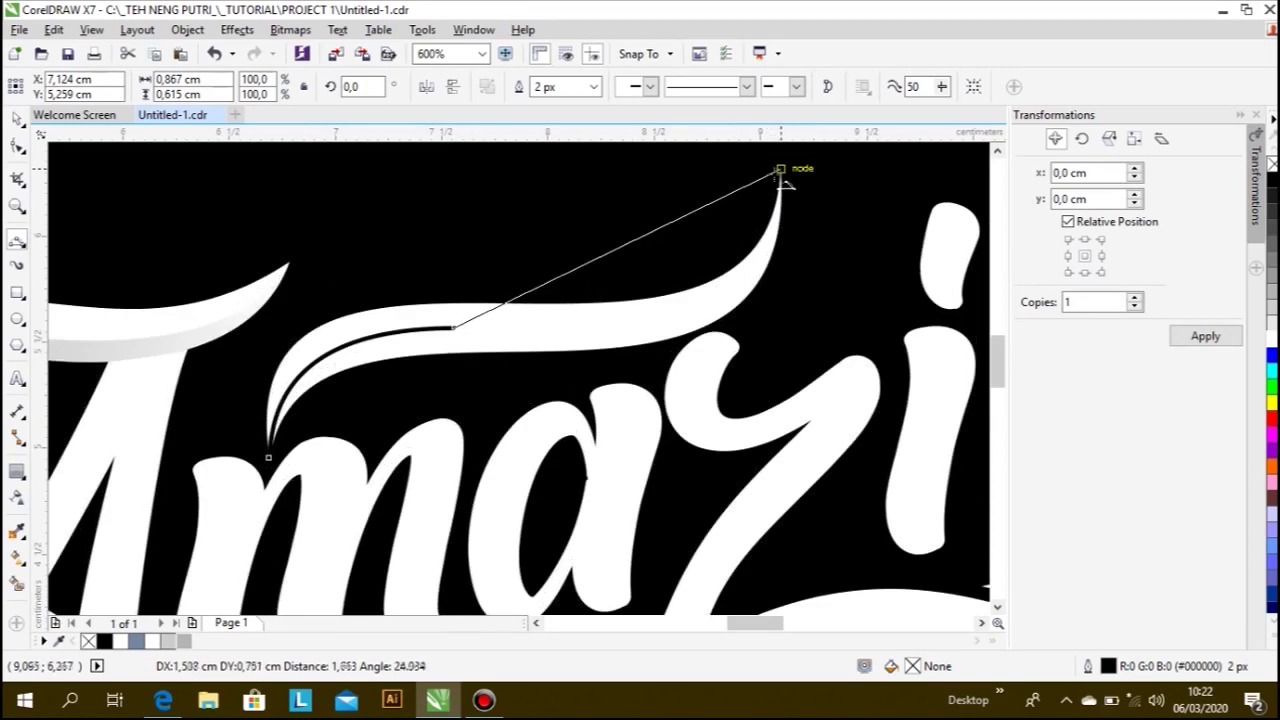
left_click_drag(779, 170, 737, 287)
left_click(16, 146)
left_click(457, 331)
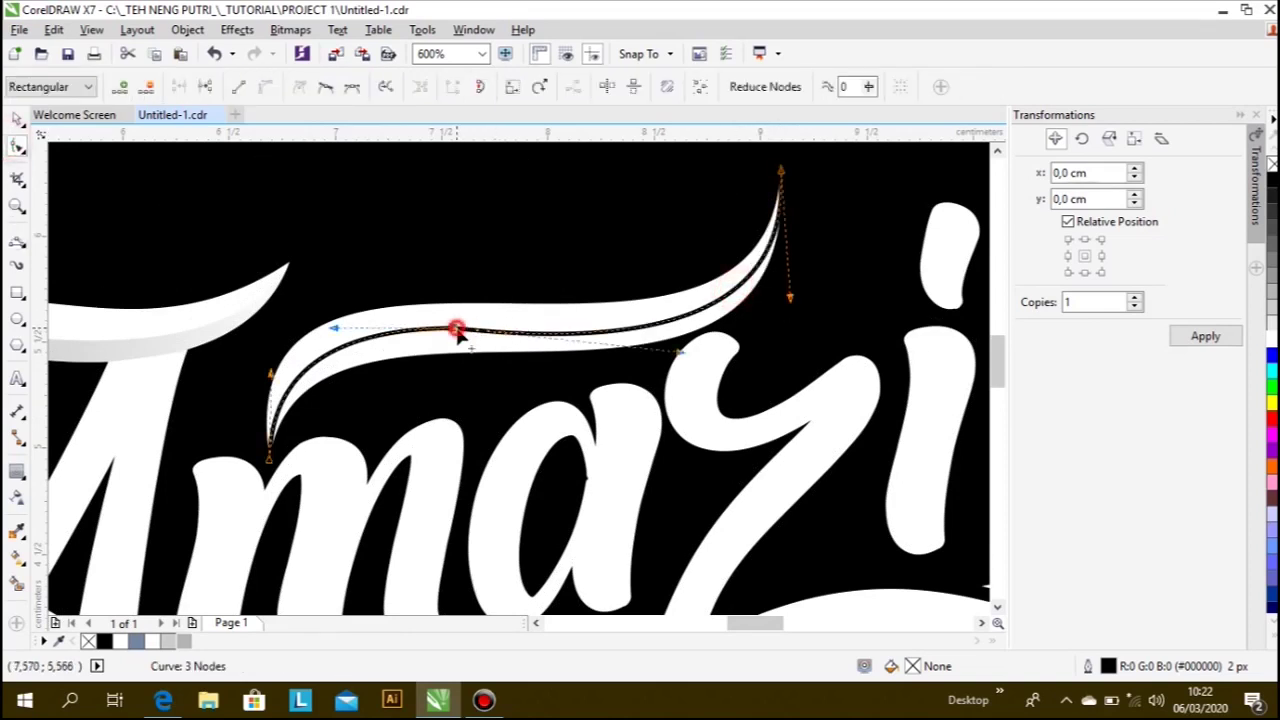
- Smart Fill the area between the curve and swash grey, then delete the guide curve
left_click(16, 583)
left_click(374, 349)
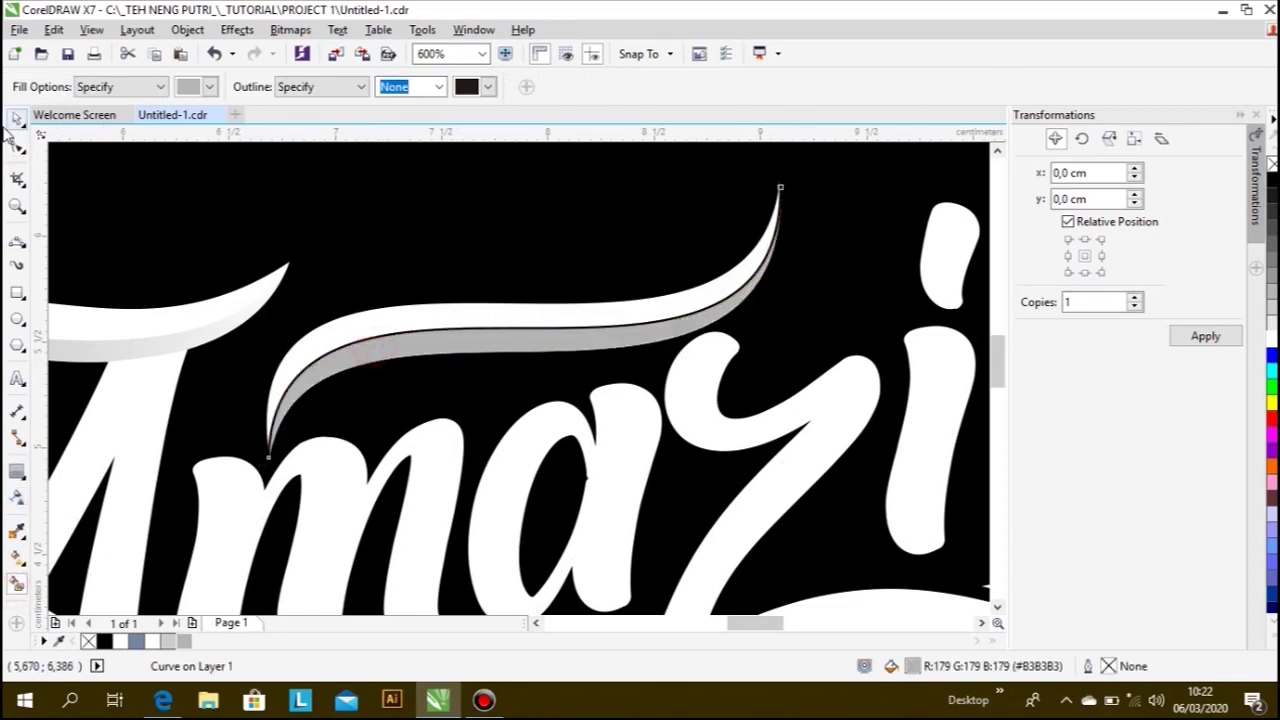
key("space")
scroll(597, 282, "up", 2)
scroll(592, 300, "up", 2)
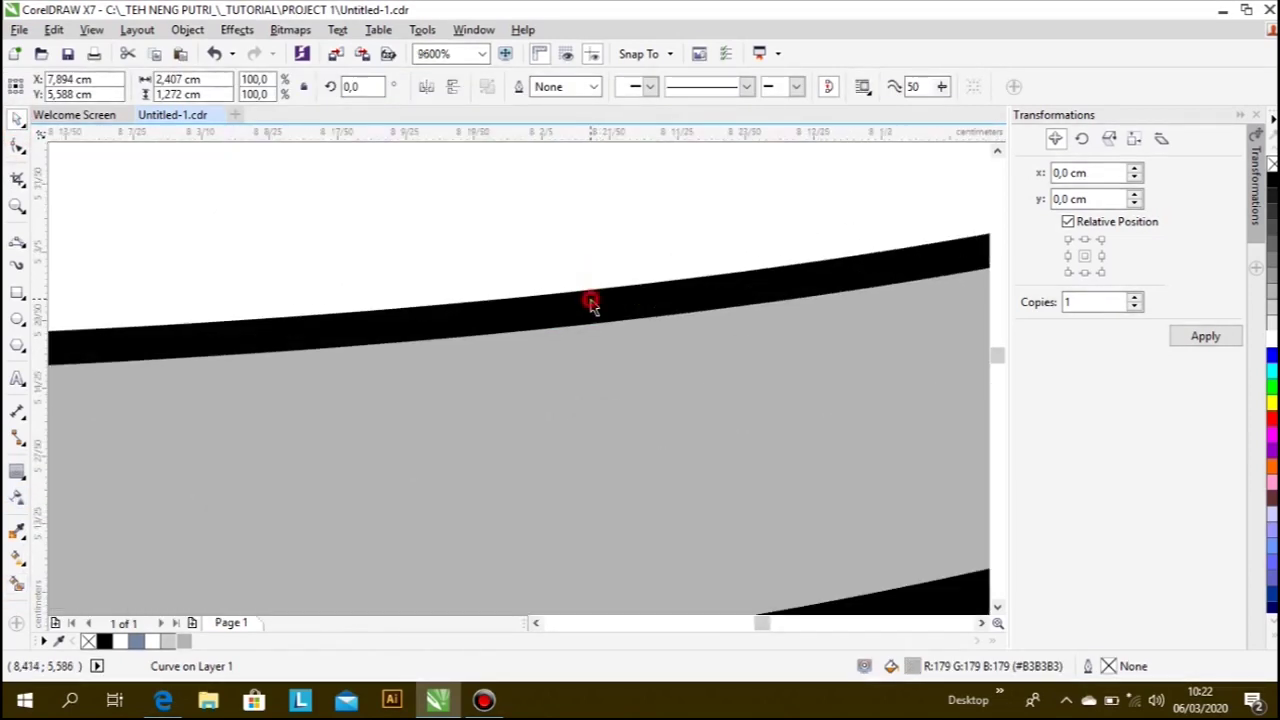
key("Delete")
scroll(640, 255, "down", 4)
left_click(634, 262)
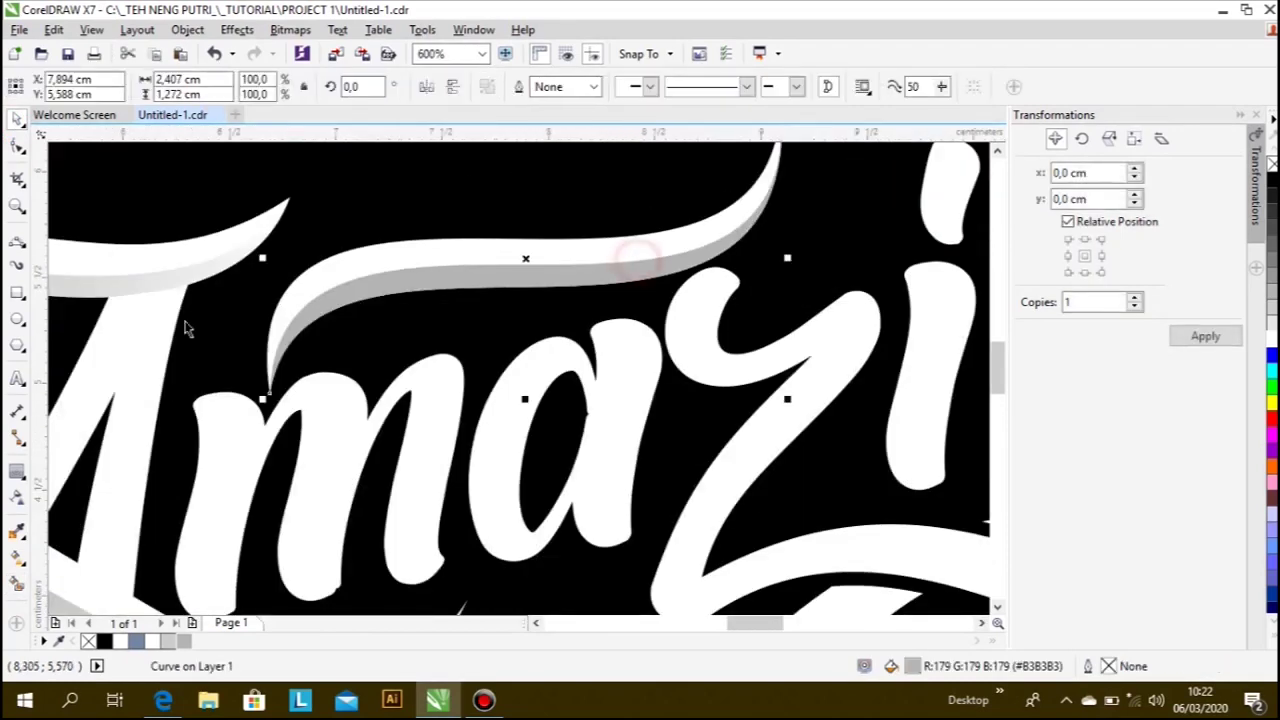
- Apply a linear transparency along the new grey strip, moving its start point further left
left_click(18, 498)
left_click_drag(680, 258, 337, 306)
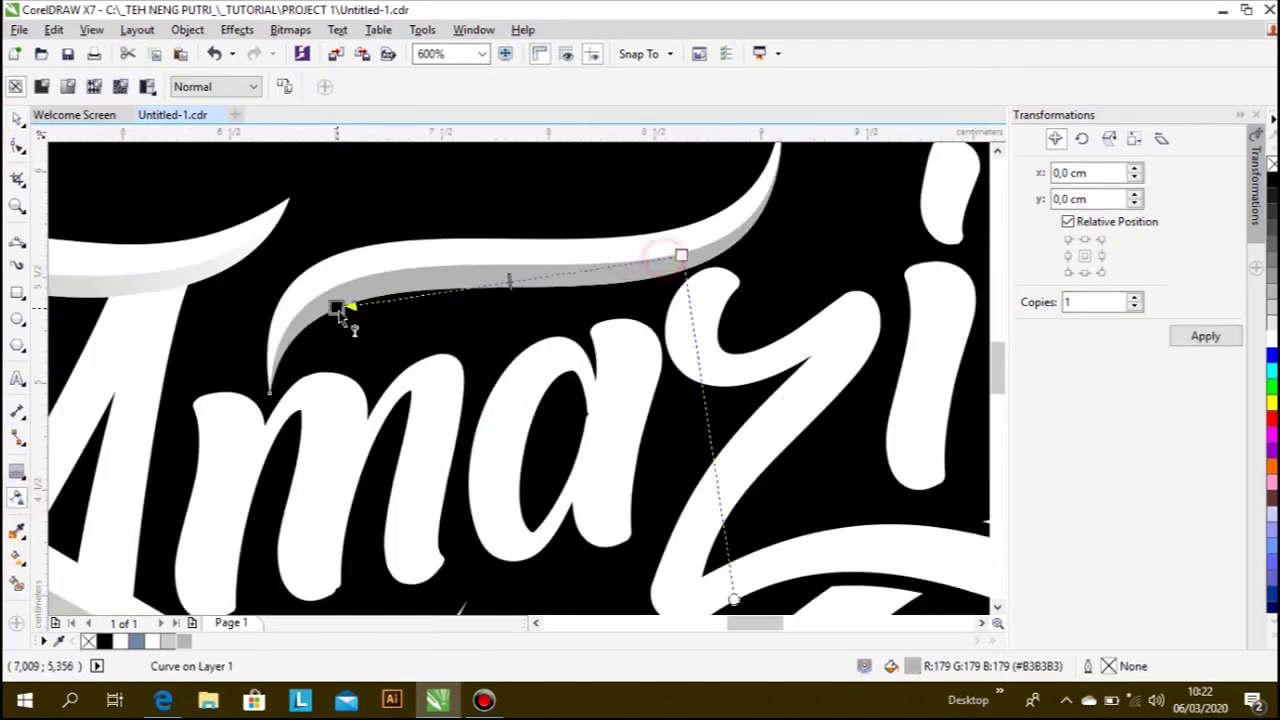
mouse_move(447, 343)
left_mouse_down()
mouse_move(651, 249)
mouse_move(741, 244)
mouse_move(746, 232)
left_mouse_up()
left_click_drag(447, 343, 368, 338)
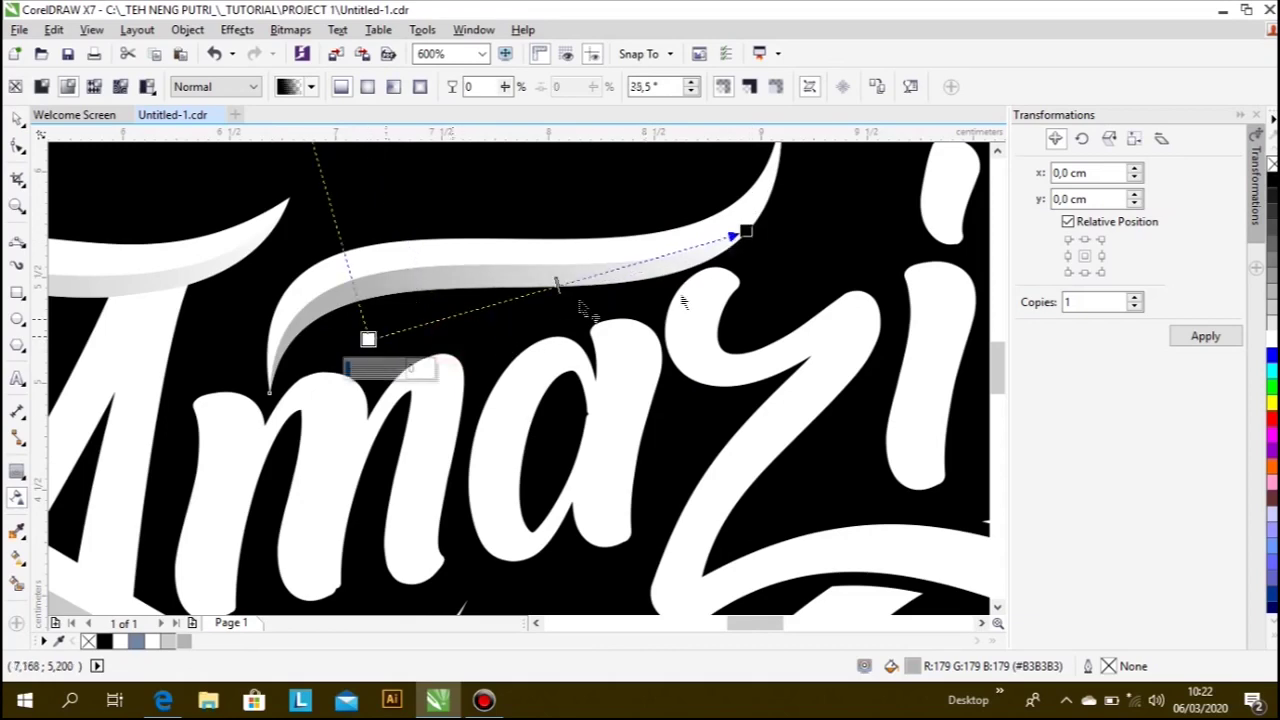
left_click(740, 237)
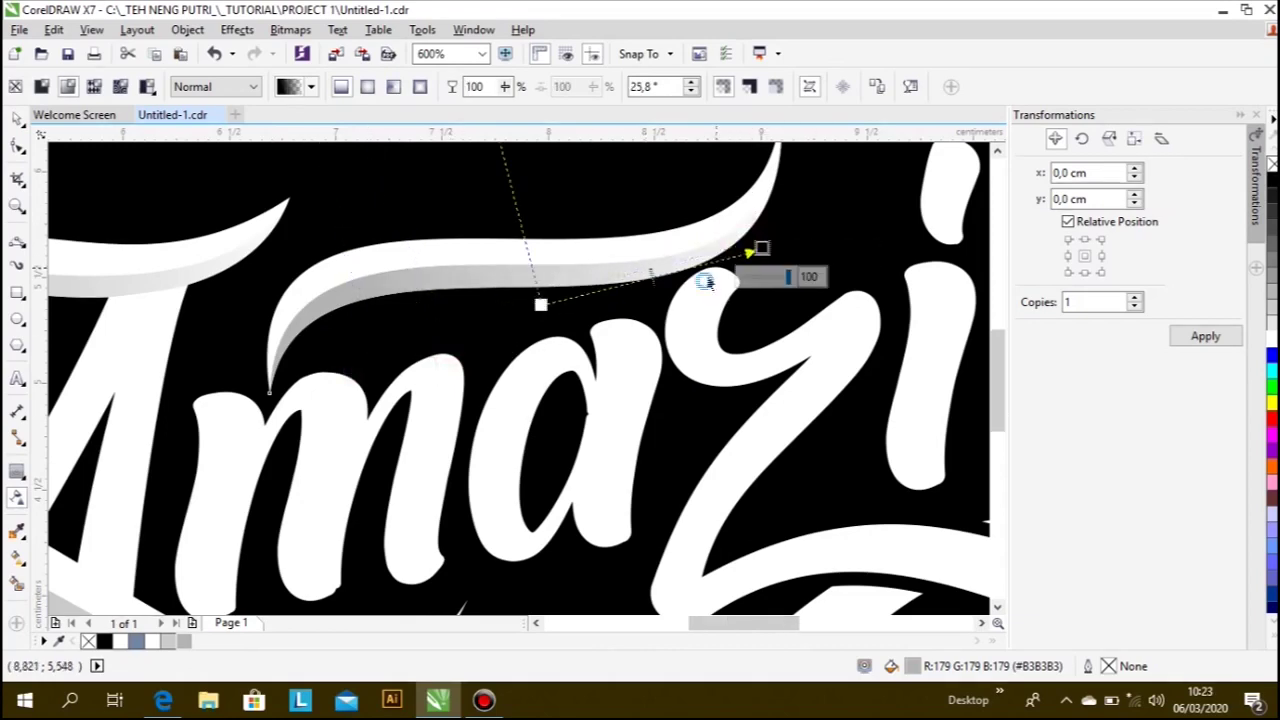
scroll(750, 265, "down", 2)
left_click(17, 118)
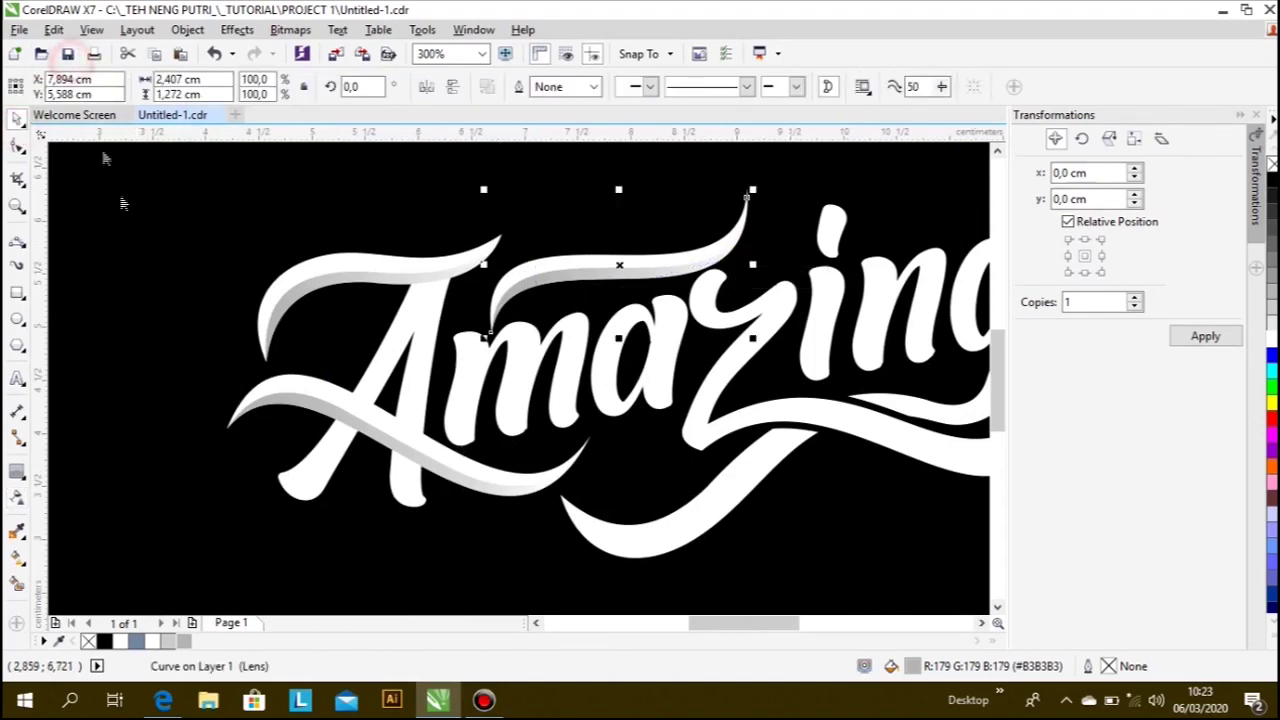
left_click(137, 245)
scroll(138, 245, "down", 1)
scroll(468, 350, "up", 1)
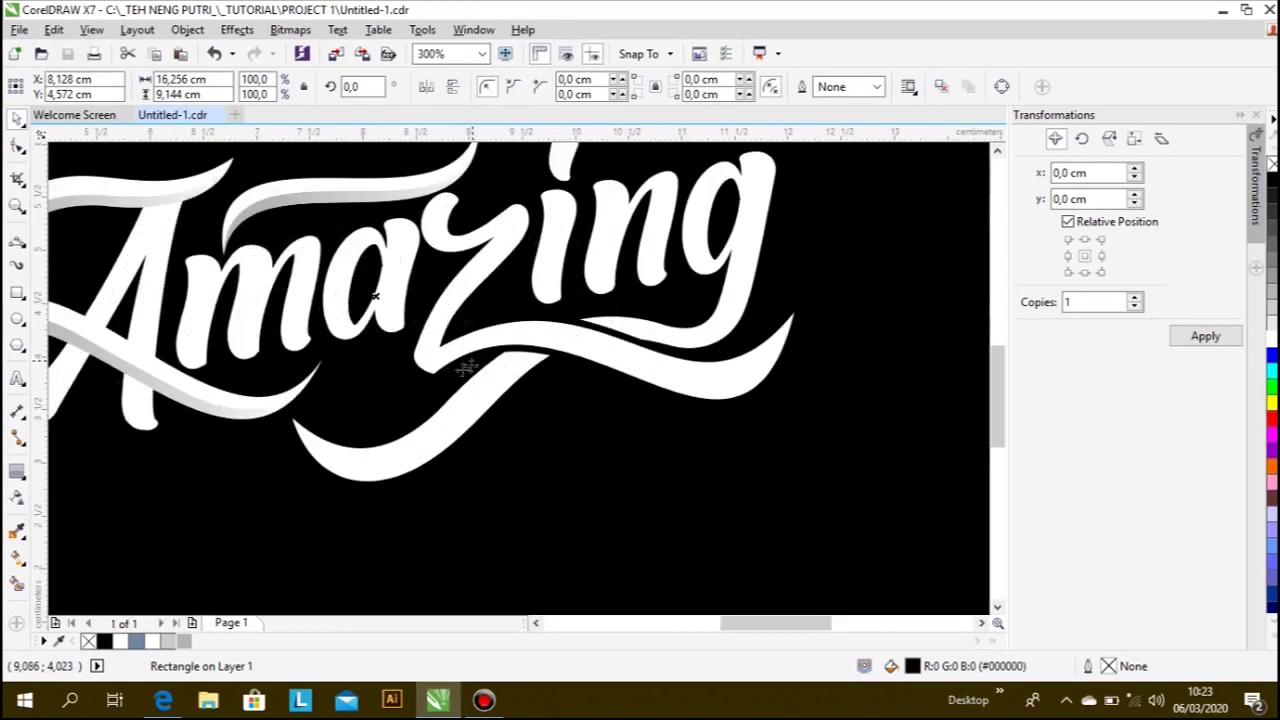
- Draw a Bézier guide curve following the swash edges beneath 'azing'
scroll(330, 420, "up", 1)
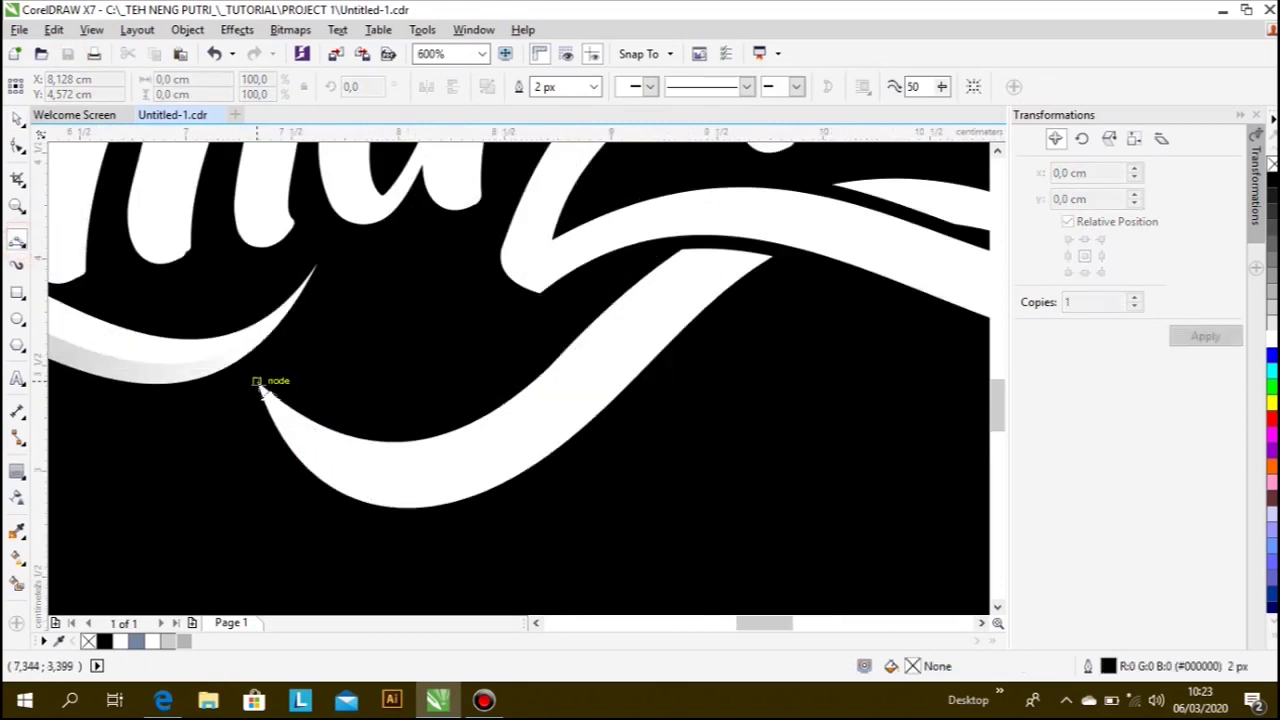
left_click(257, 383)
left_click(562, 398)
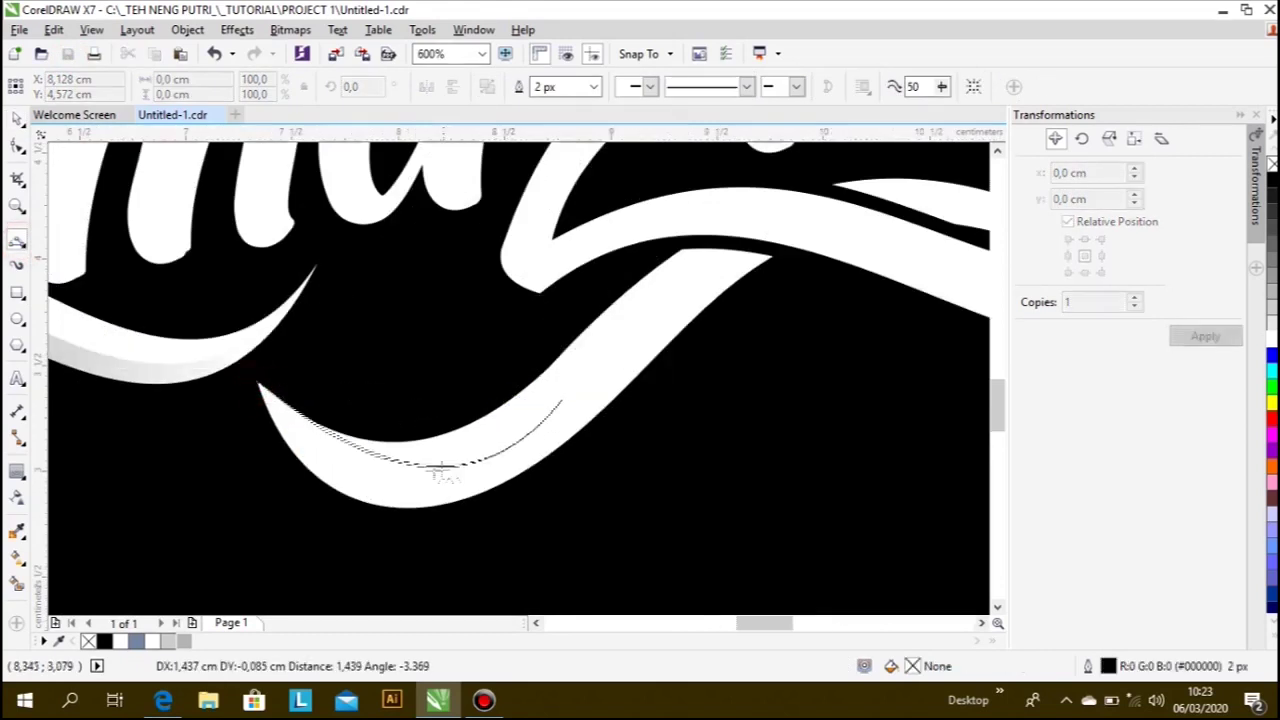
left_click(386, 484)
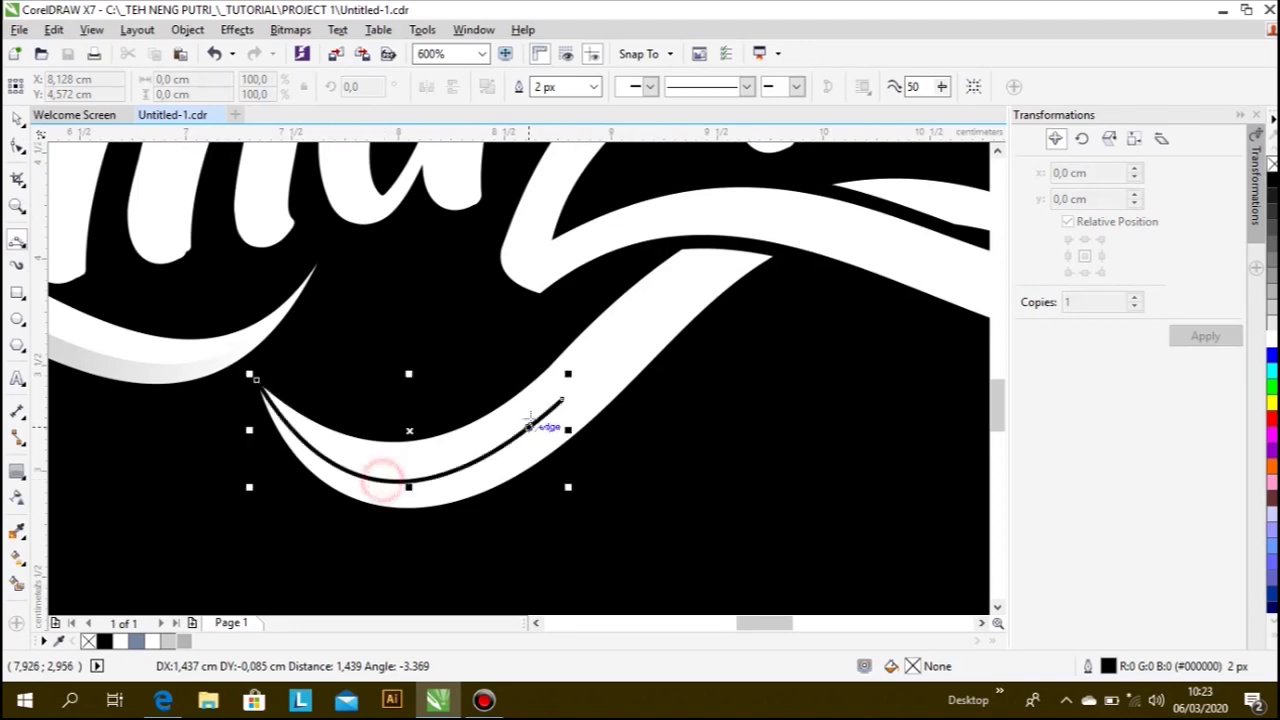
scroll(560, 410, "down", 1)
left_click(558, 405)
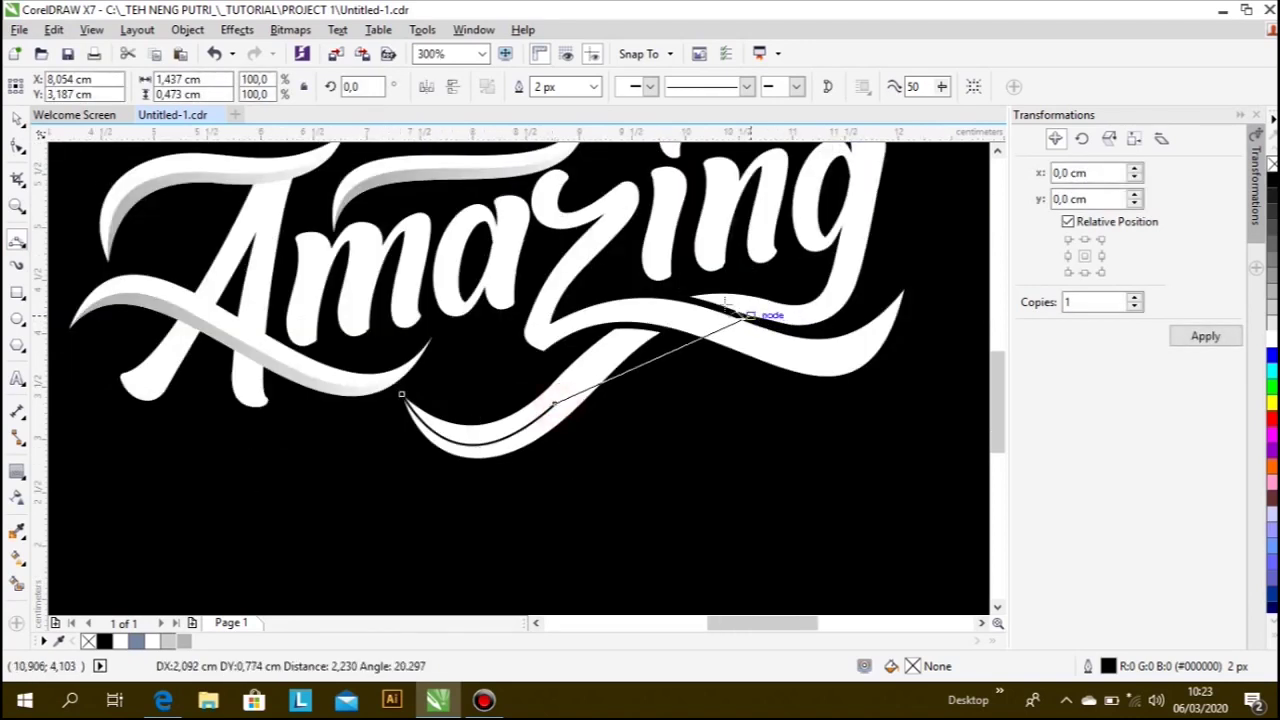
left_click_drag(648, 340, 746, 304)
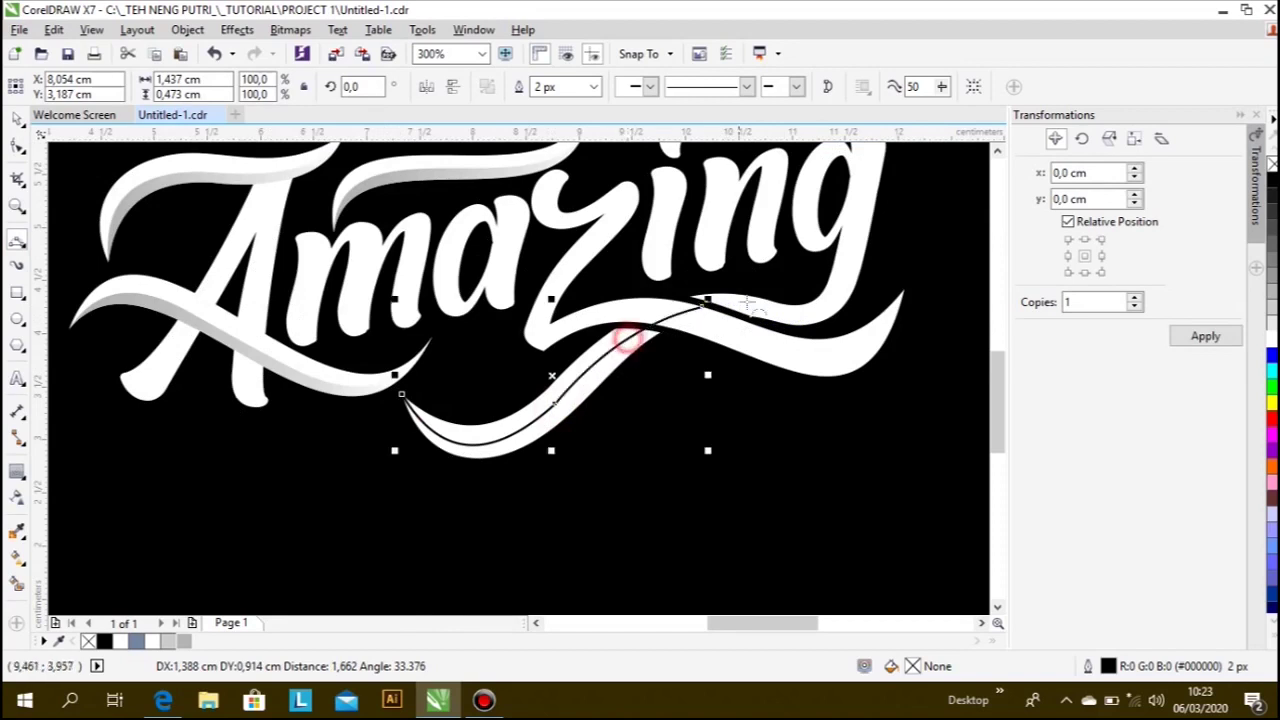
scroll(746, 304, "up", 2)
left_click_drag(657, 313, 822, 323)
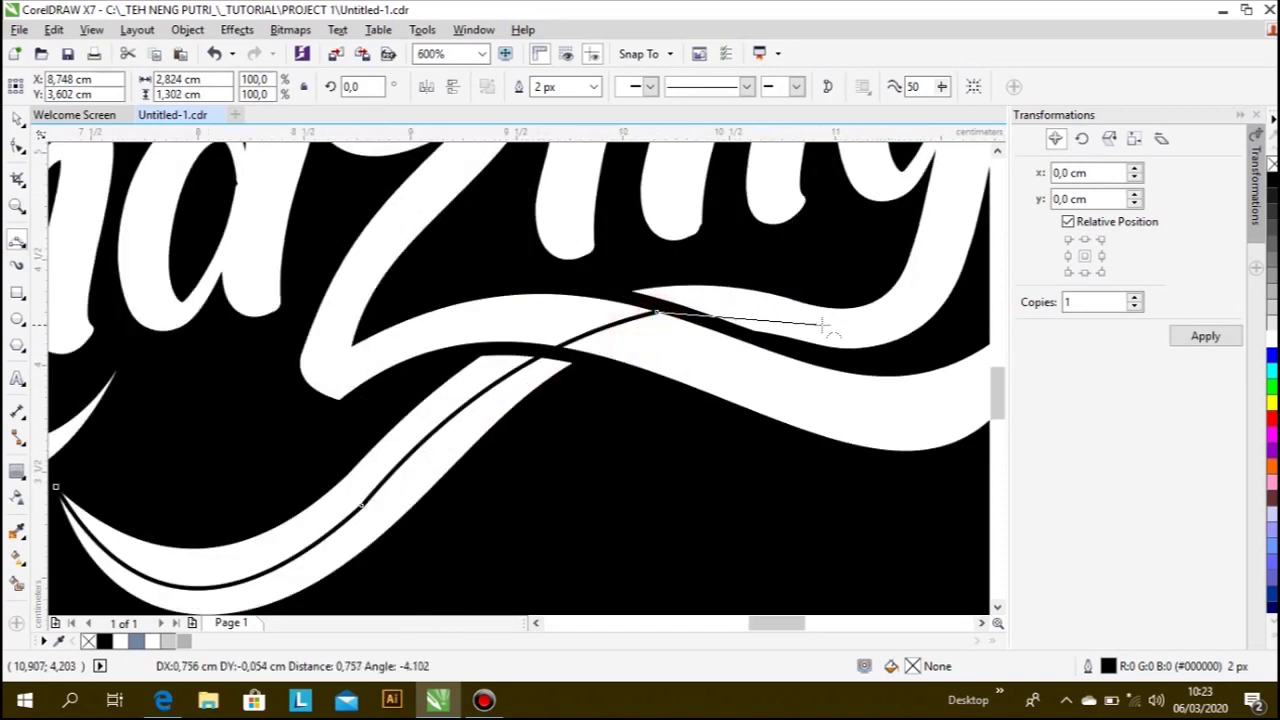
mouse_move(746, 316)
left_mouse_down()
mouse_move(735, 307)
mouse_move(815, 329)
mouse_move(910, 178)
mouse_move(858, 309)
mouse_move(840, 316)
left_mouse_up()
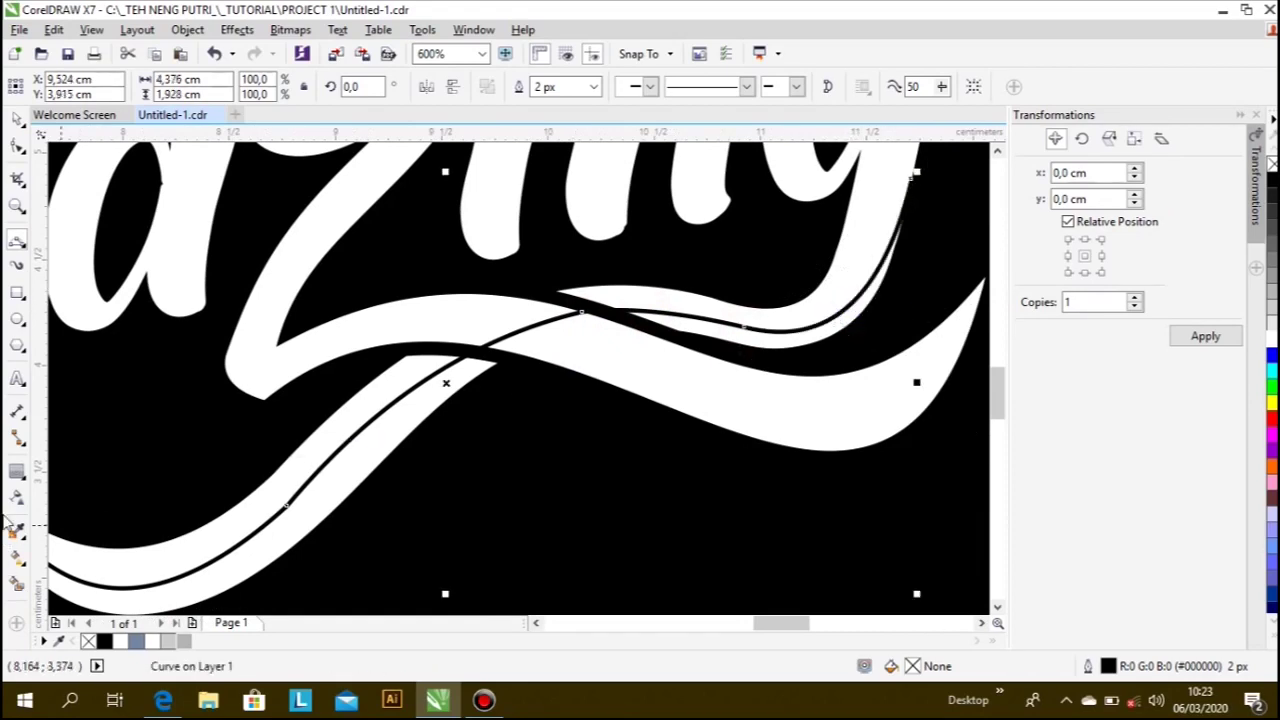
- Smart Fill the two gaps between the strokes grey and remove the black guide curve
left_click(18, 584)
left_click(186, 568)
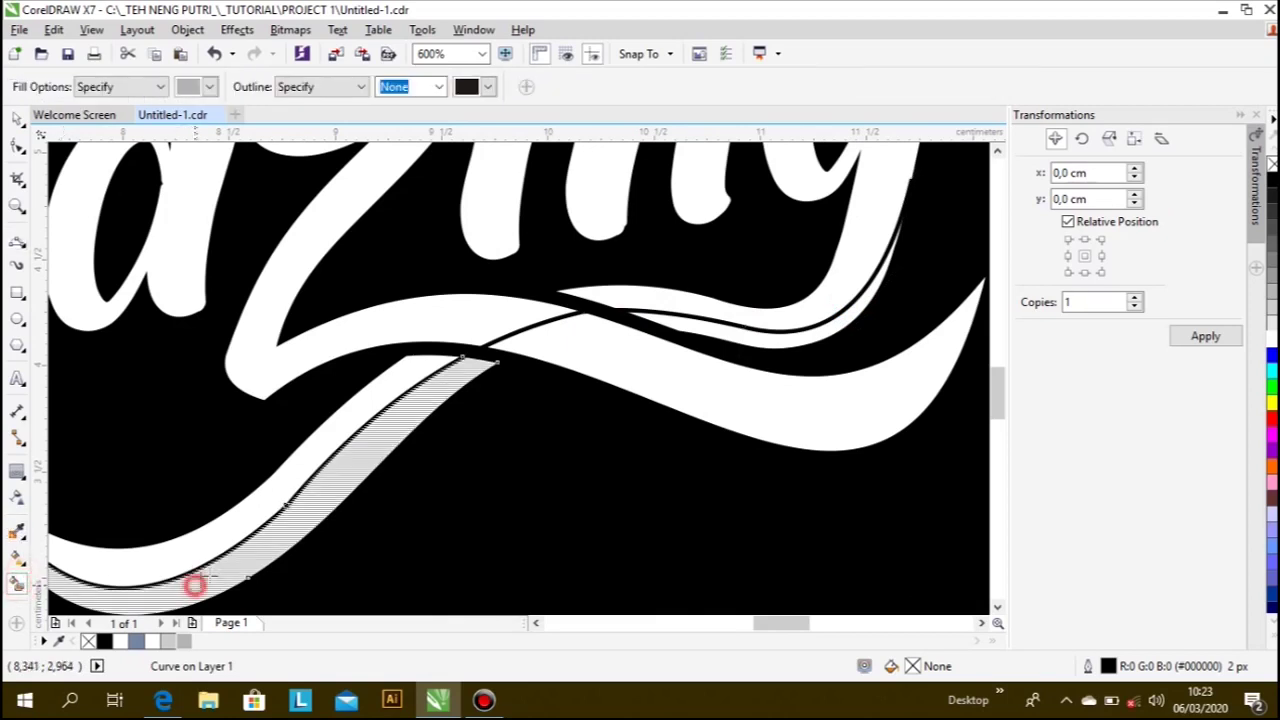
left_click(716, 324)
left_click(18, 118)
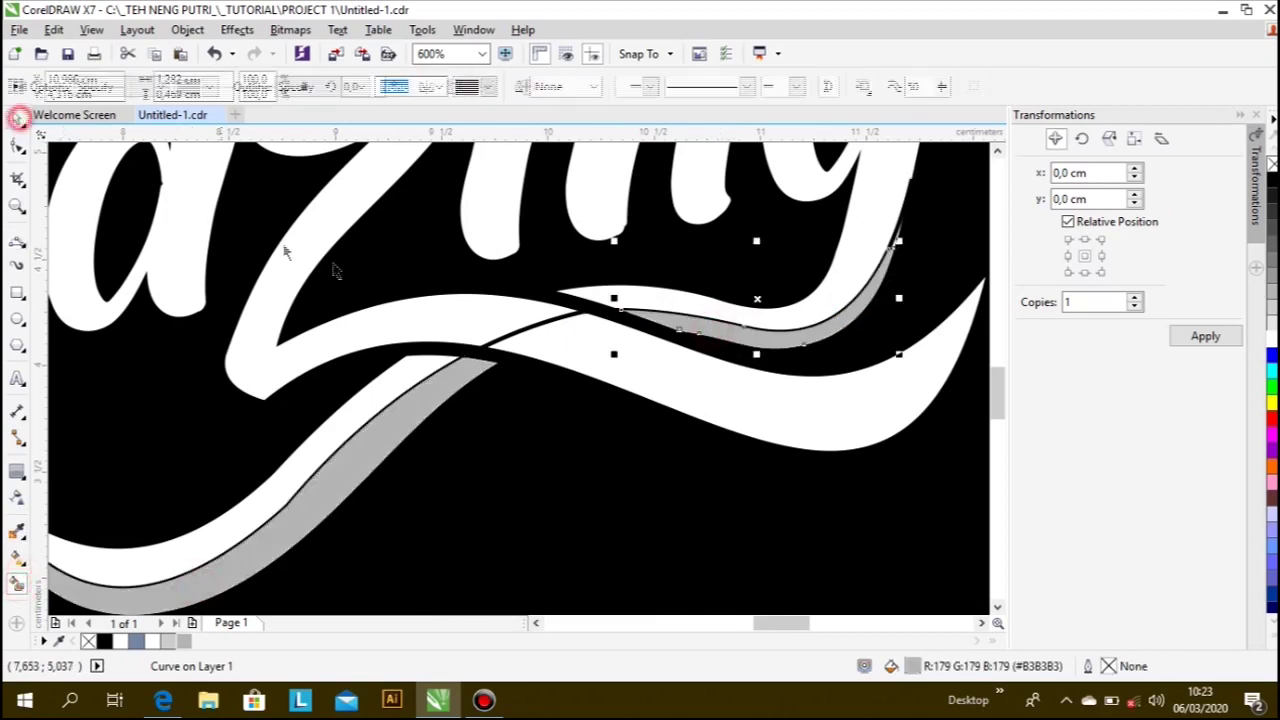
left_click(506, 336)
key("Escape")
scroll(550, 343, "down", 2)
scroll(550, 343, "down", 3)
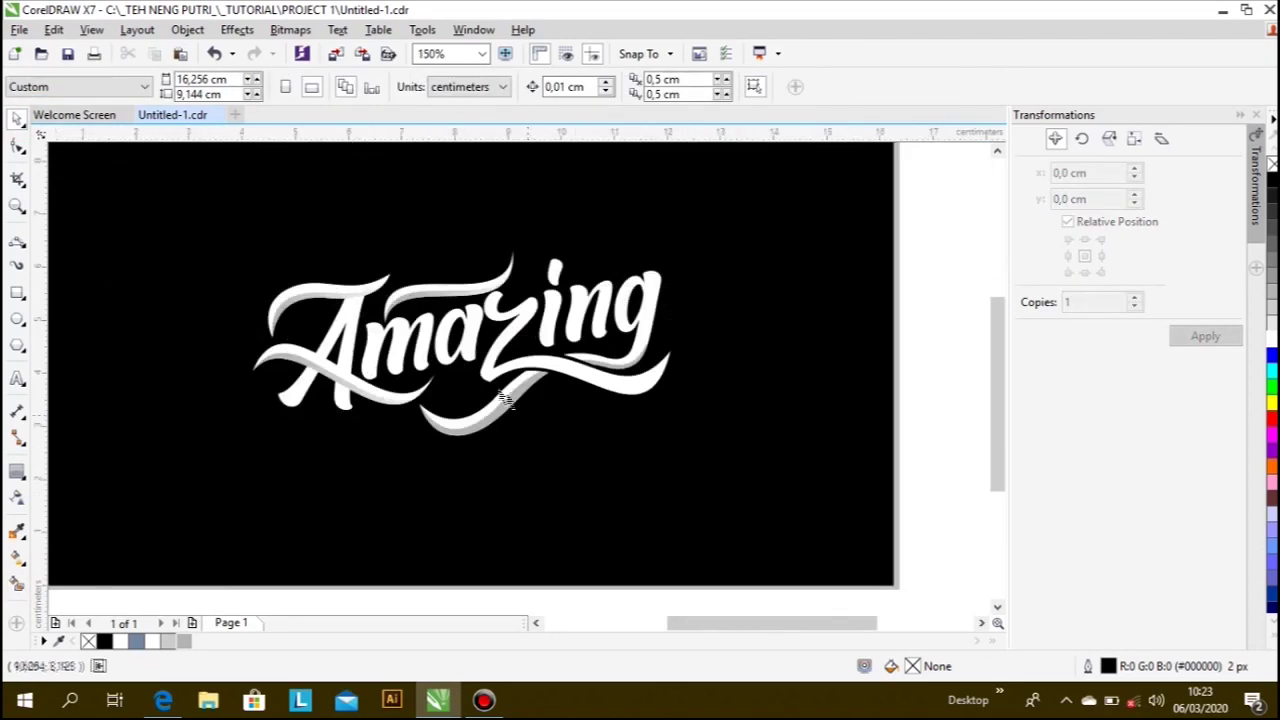
- Give the grey strips under the swash beneath 'mazing' linear transparency fades that blend into white
scroll(516, 430, "up", 3)
left_click(506, 430)
left_click(15, 490)
left_click_drag(597, 380, 453, 447)
left_click_drag(399, 495, 588, 360)
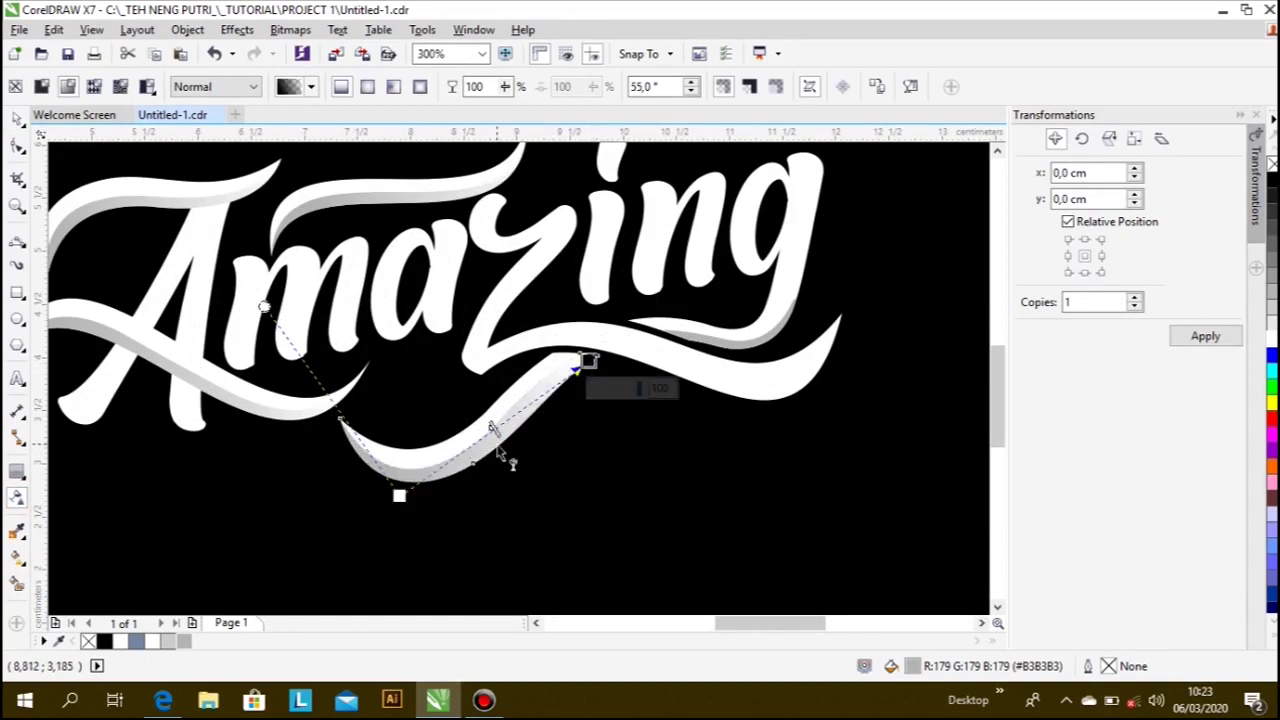
left_click_drag(588, 360, 820, 311)
left_click(700, 363)
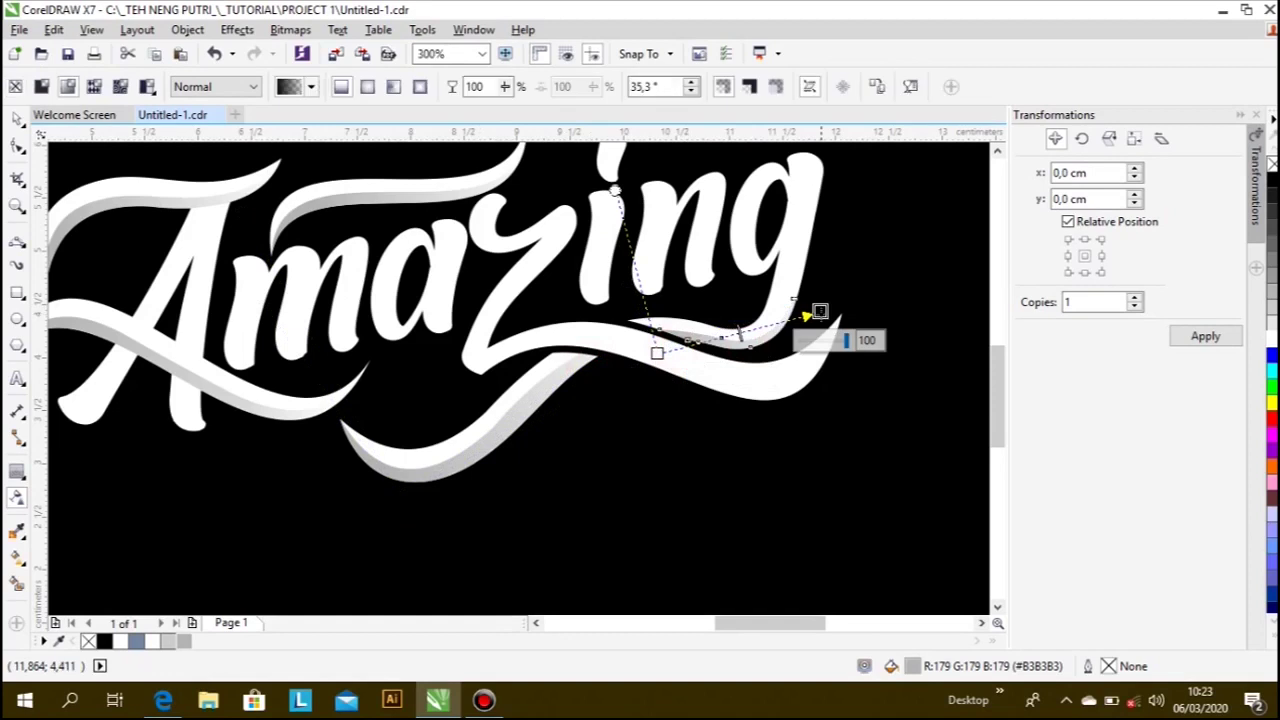
left_click(706, 449)
scroll(606, 451, "down", 1)
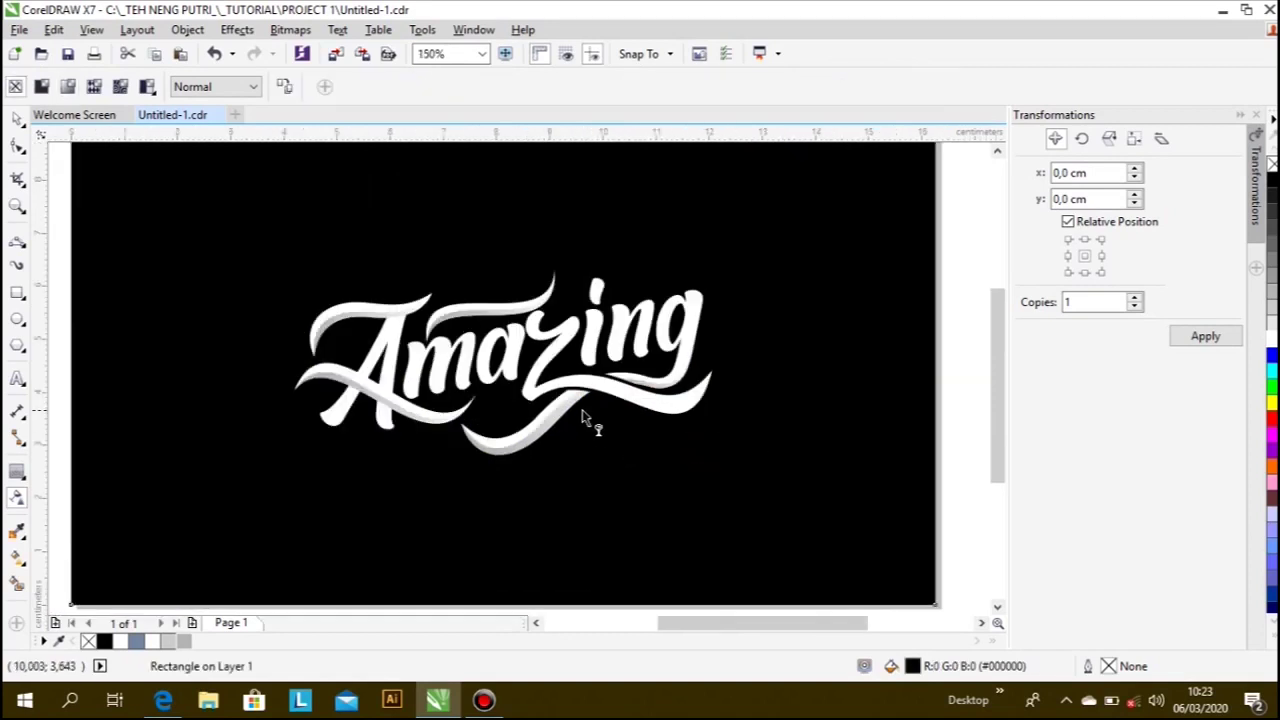
scroll(586, 420, "up", 1)
left_click(17, 241)
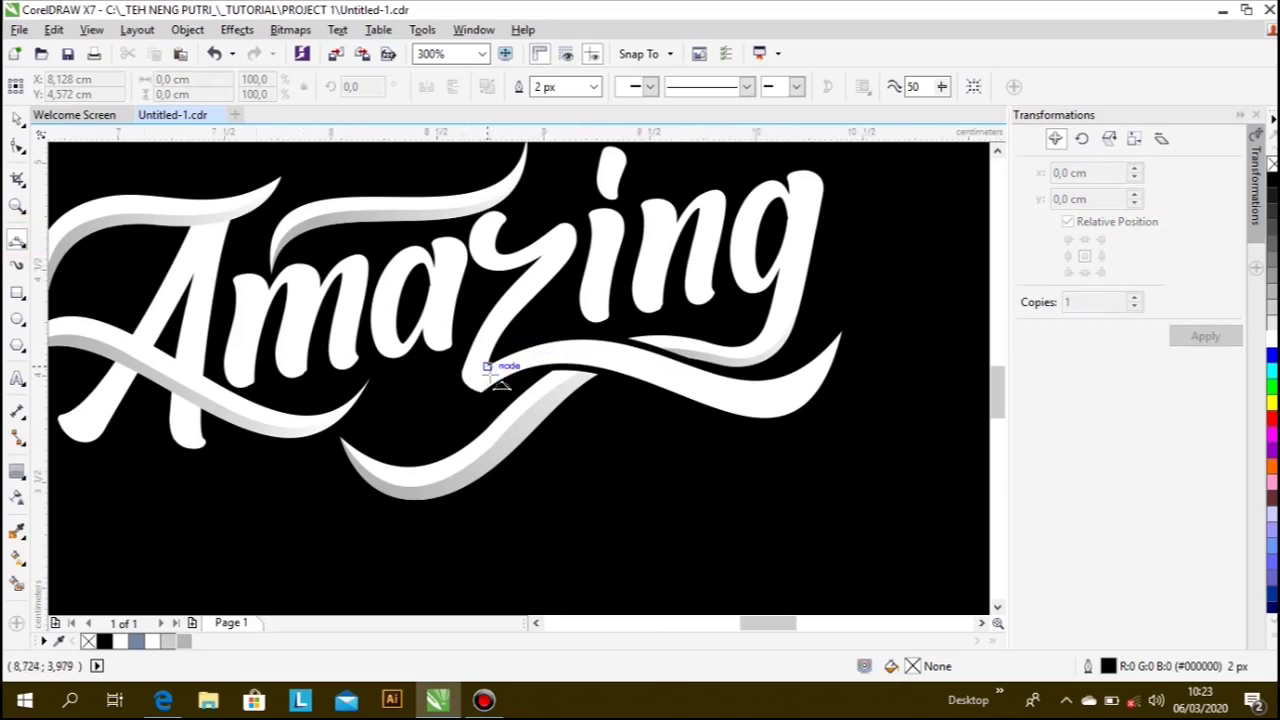
- Trace a guide curve from the z's edge along the long swash under 'ing'
scroll(480, 360, "up", 2)
left_click_drag(477, 345, 400, 398)
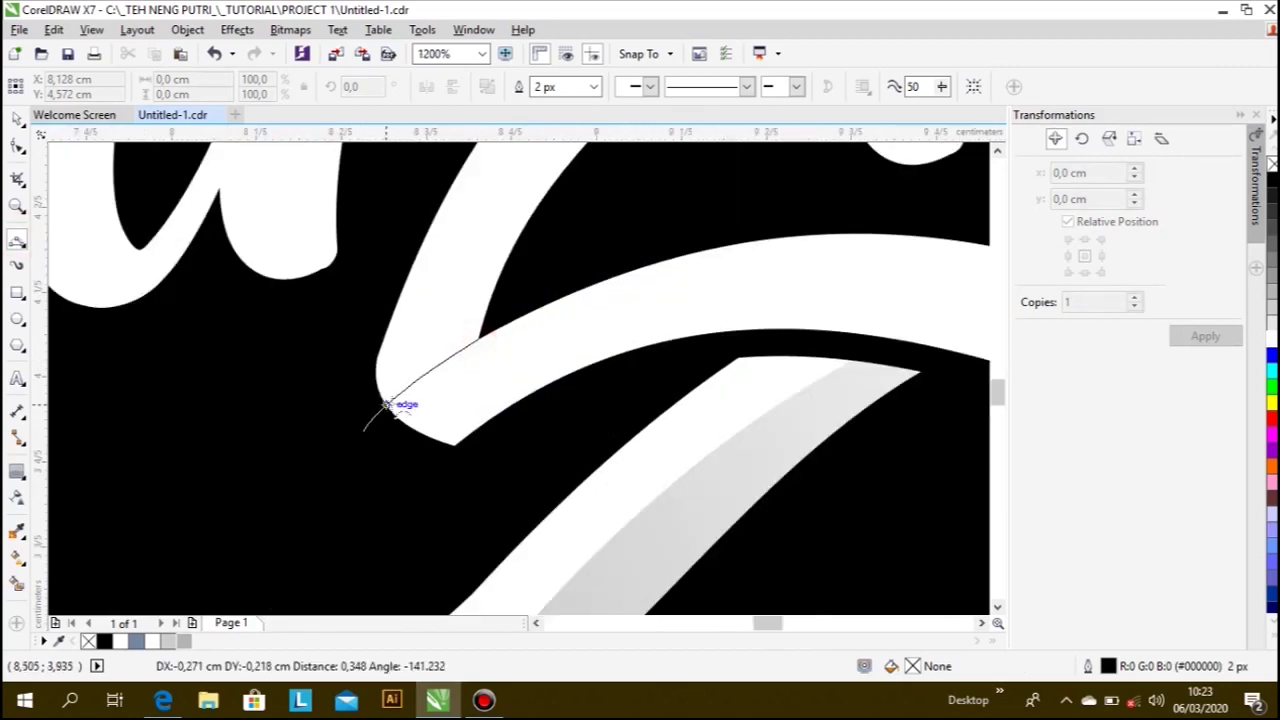
scroll(398, 400, "down", 1)
mouse_move(405, 410)
left_mouse_down()
mouse_move(670, 360)
mouse_move(580, 343)
left_mouse_up()
scroll(570, 370, "down", 1)
scroll(557, 395, "up", 1)
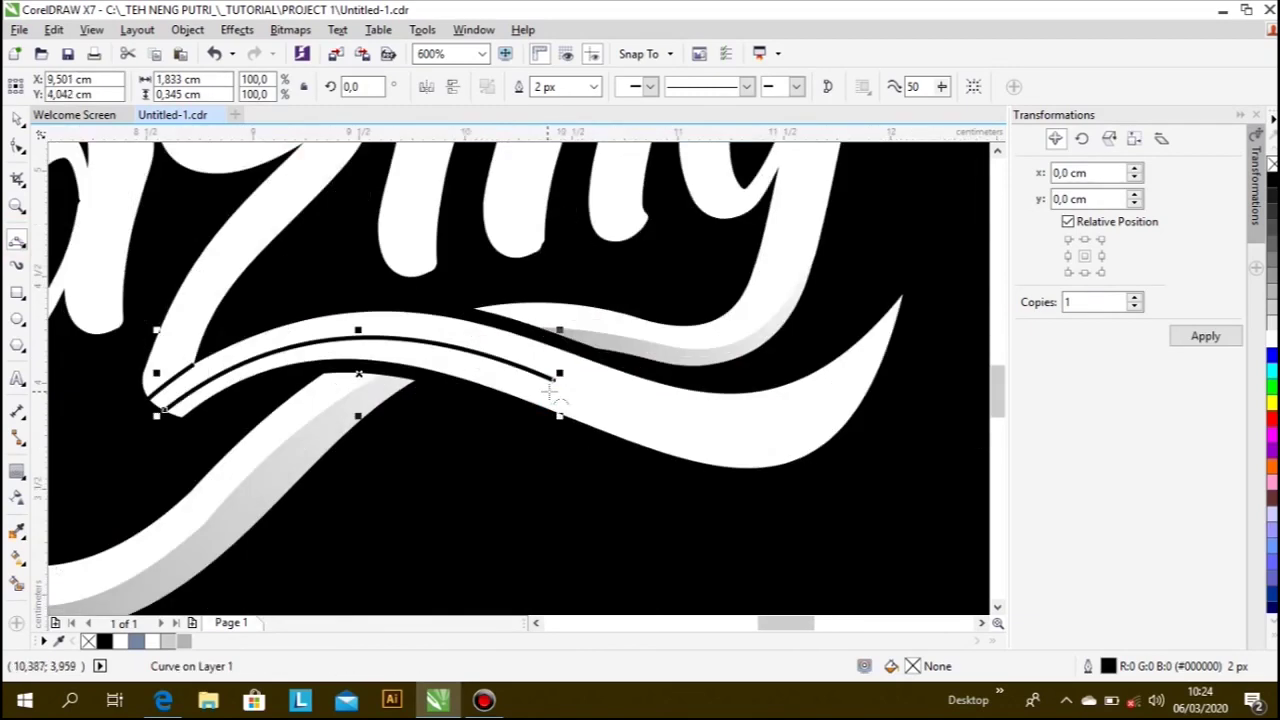
left_click(553, 380)
left_click_drag(903, 297, 800, 425)
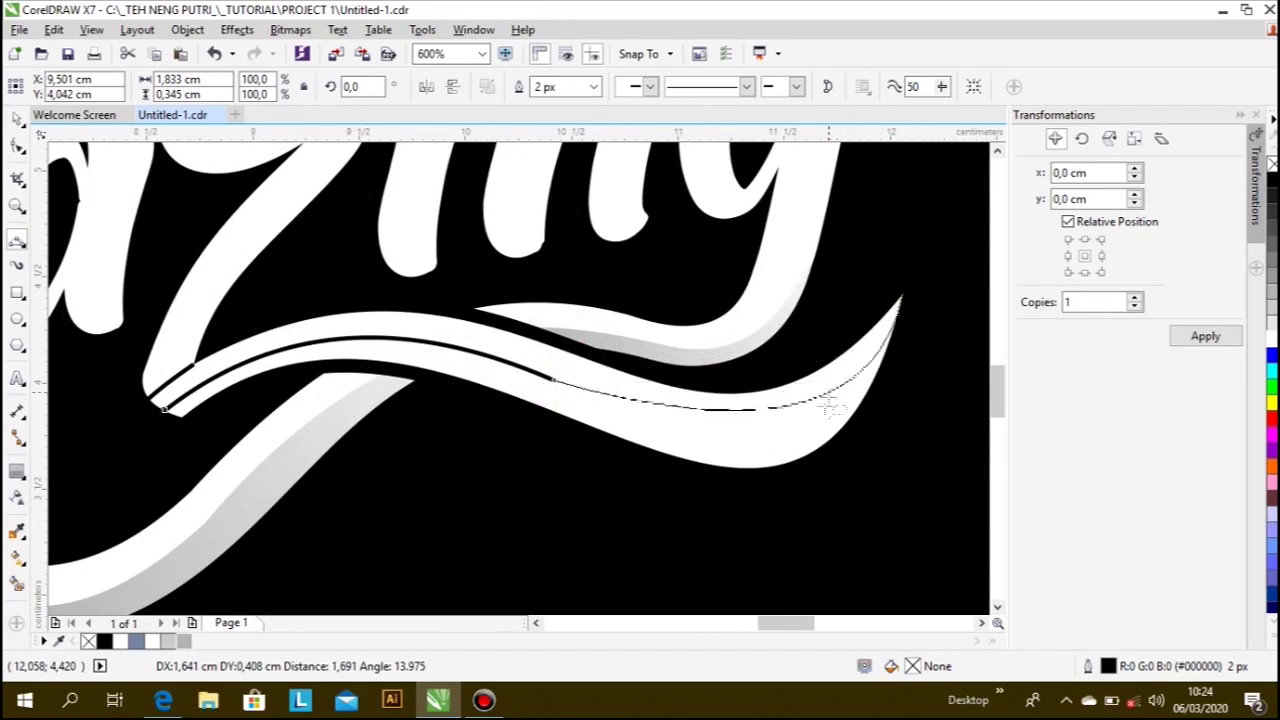
left_click_drag(795, 425, 795, 423)
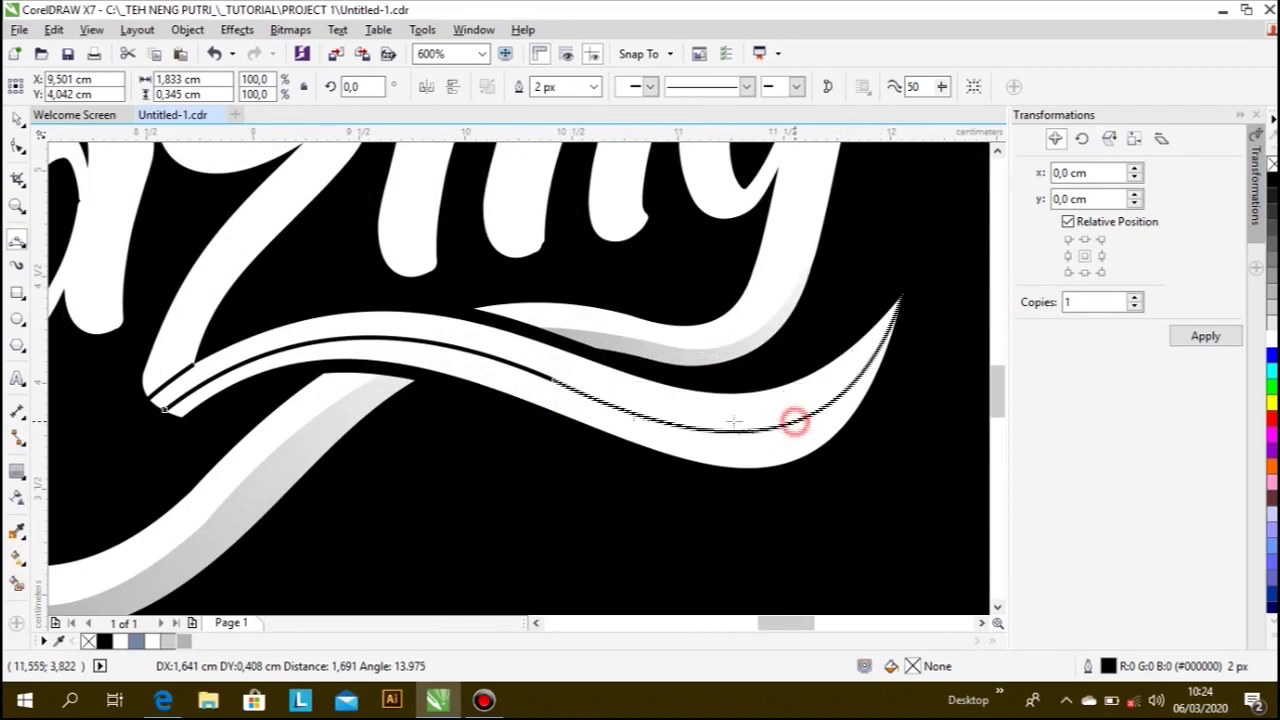
- Smart Fill the strip beneath the swash grey and check the small curves at its ends
left_click(18, 584)
left_click(390, 368)
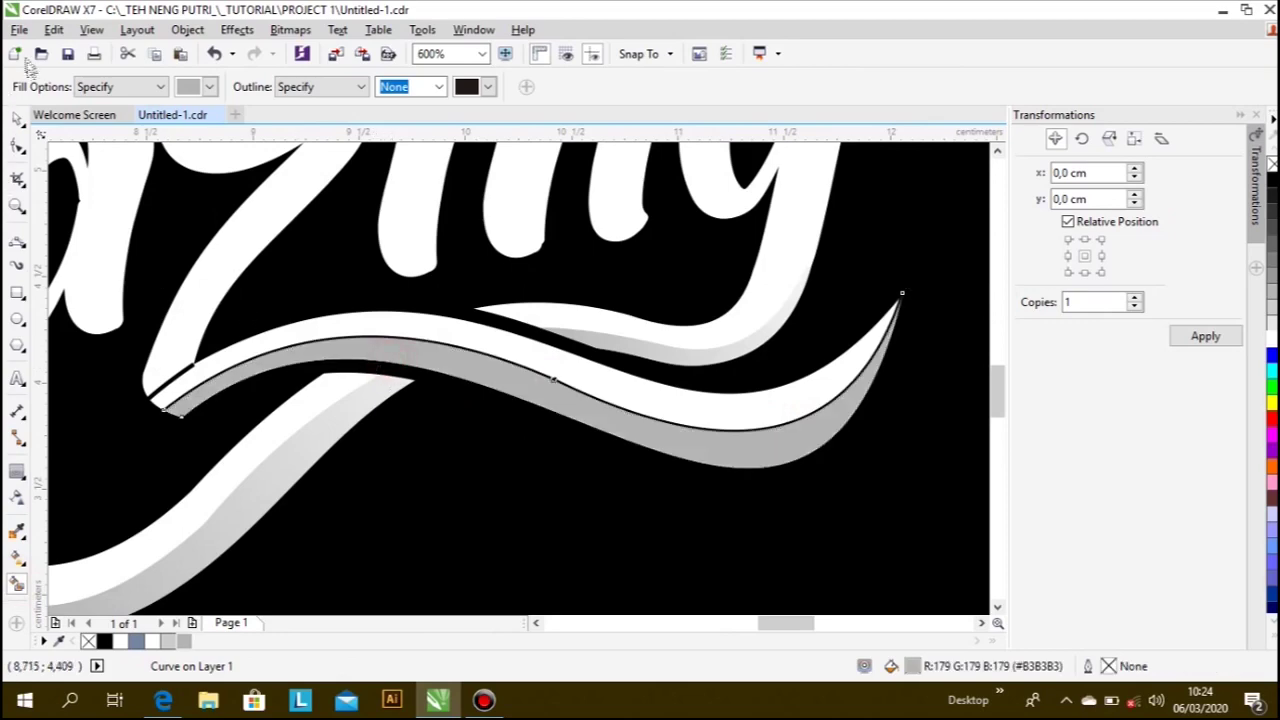
left_click(18, 118)
scroll(180, 395, "up", 2)
left_click(162, 391)
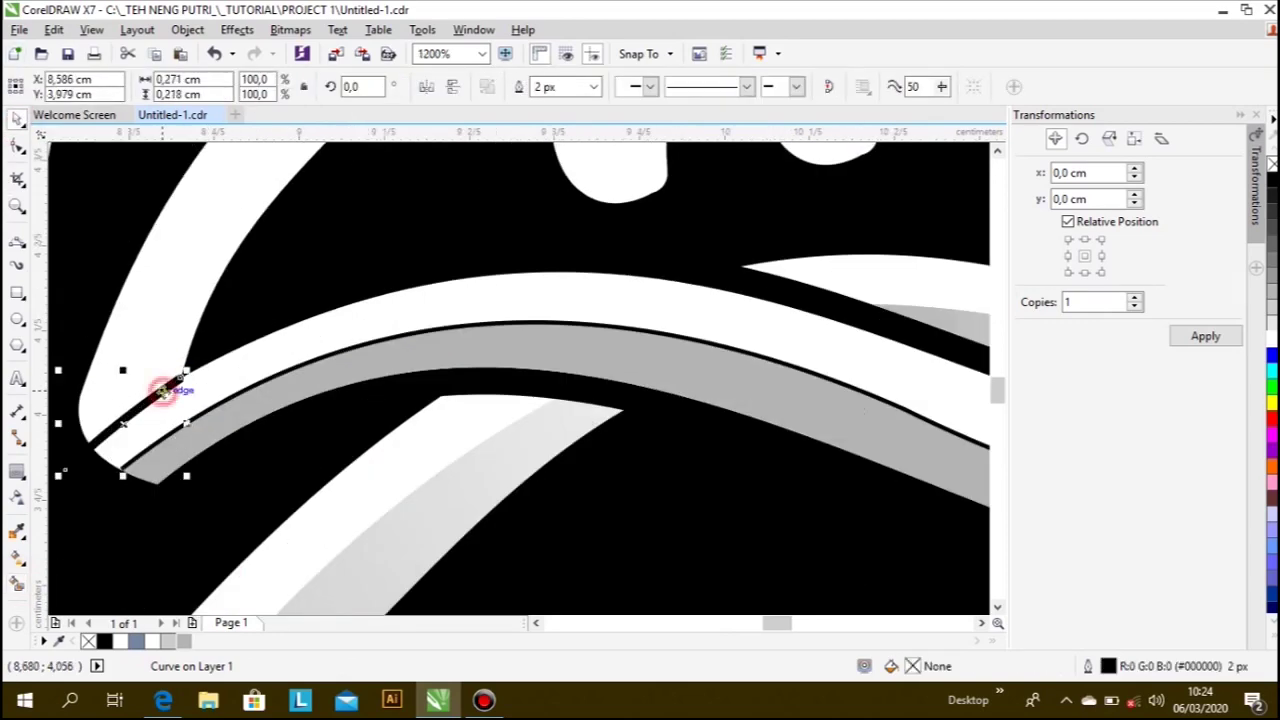
key("Escape")
scroll(240, 433, "up", 2)
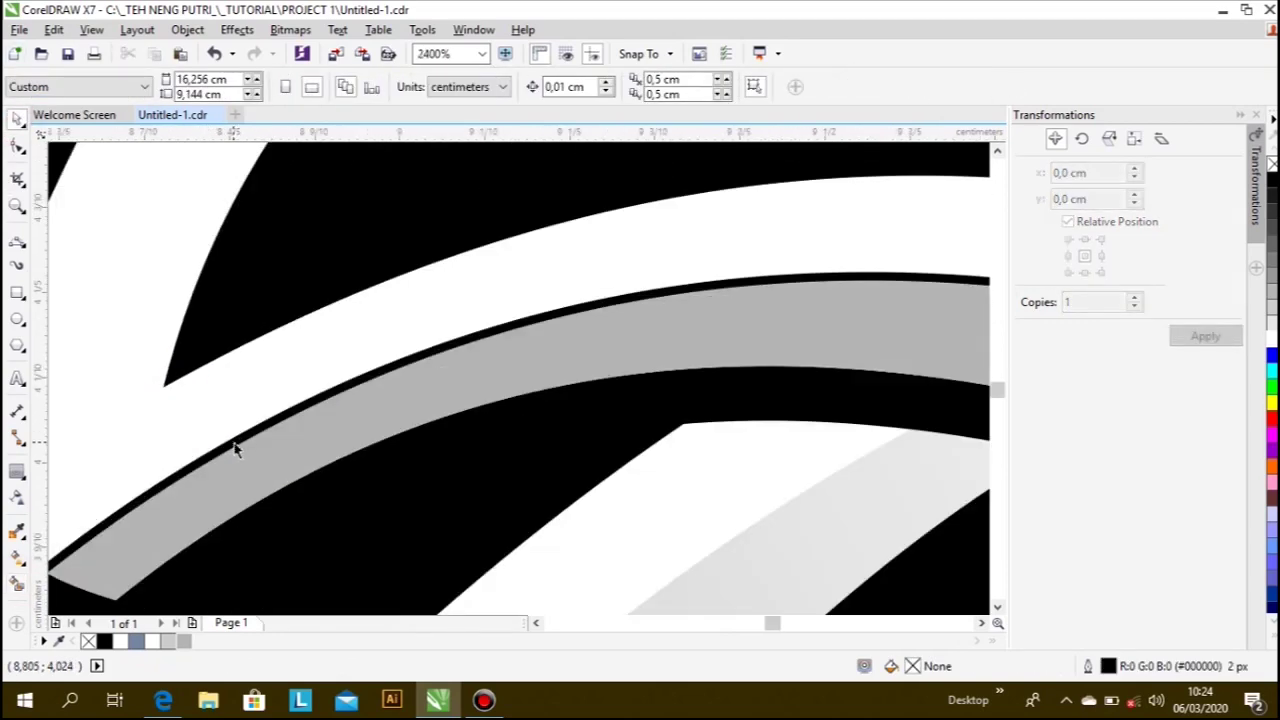
scroll(451, 457, "down", 2)
left_click(397, 449)
scroll(385, 458, "down", 2)
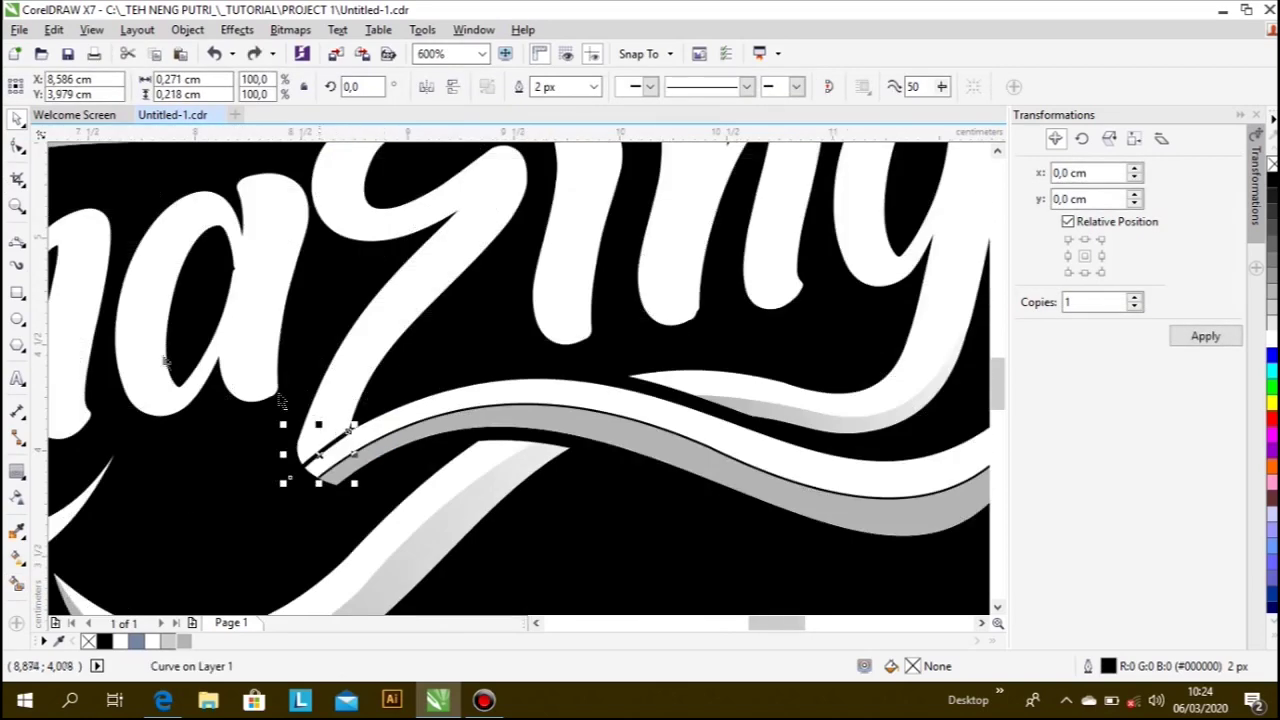
- Fill the z's diagonal stroke grey and delete the black guide stripe curve
left_click(18, 581)
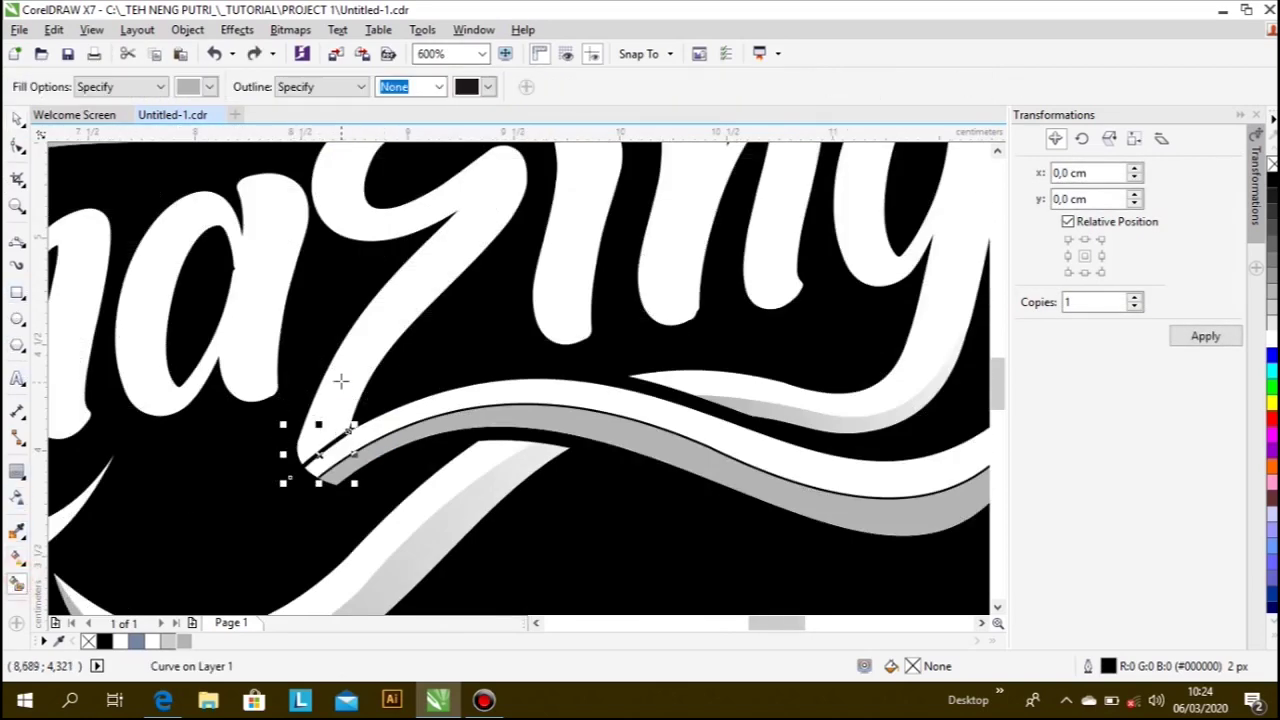
left_click(338, 381)
left_click(18, 120)
left_click(280, 520)
scroll(354, 478, "up", 2)
left_click(355, 472)
key("Delete")
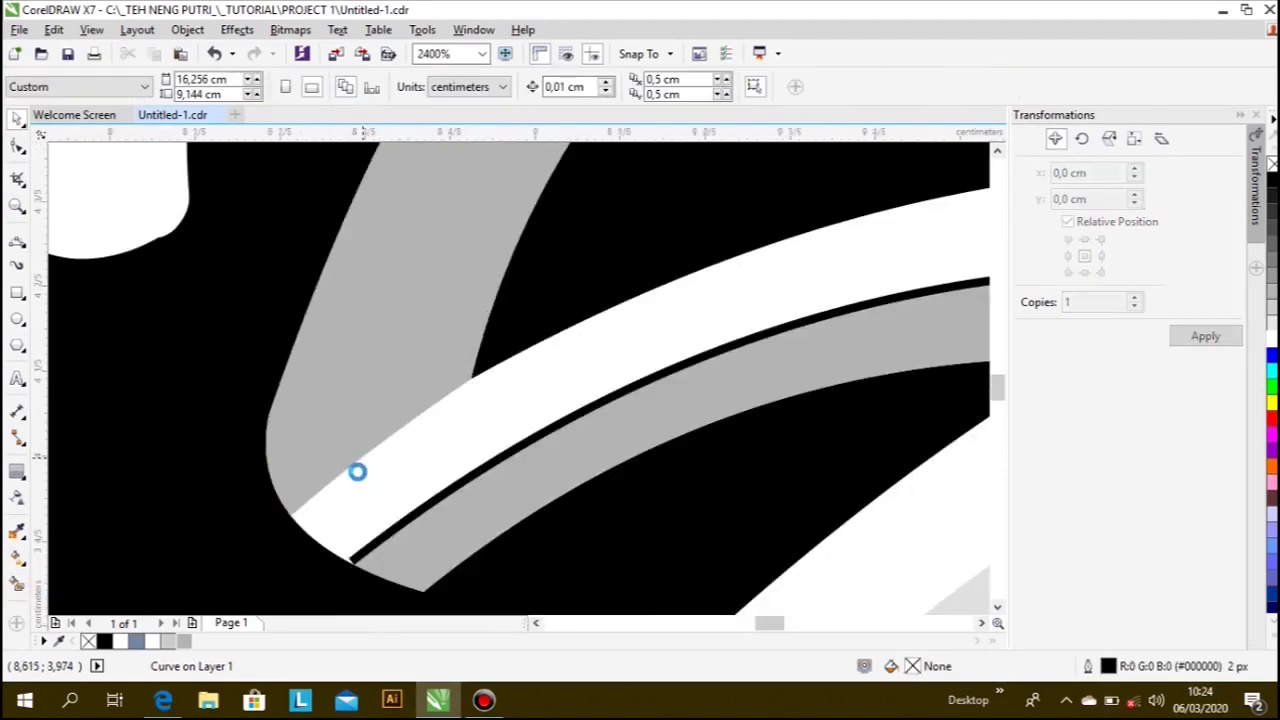
scroll(357, 471, "down", 3)
left_click(17, 503)
scroll(337, 457, "up", 1)
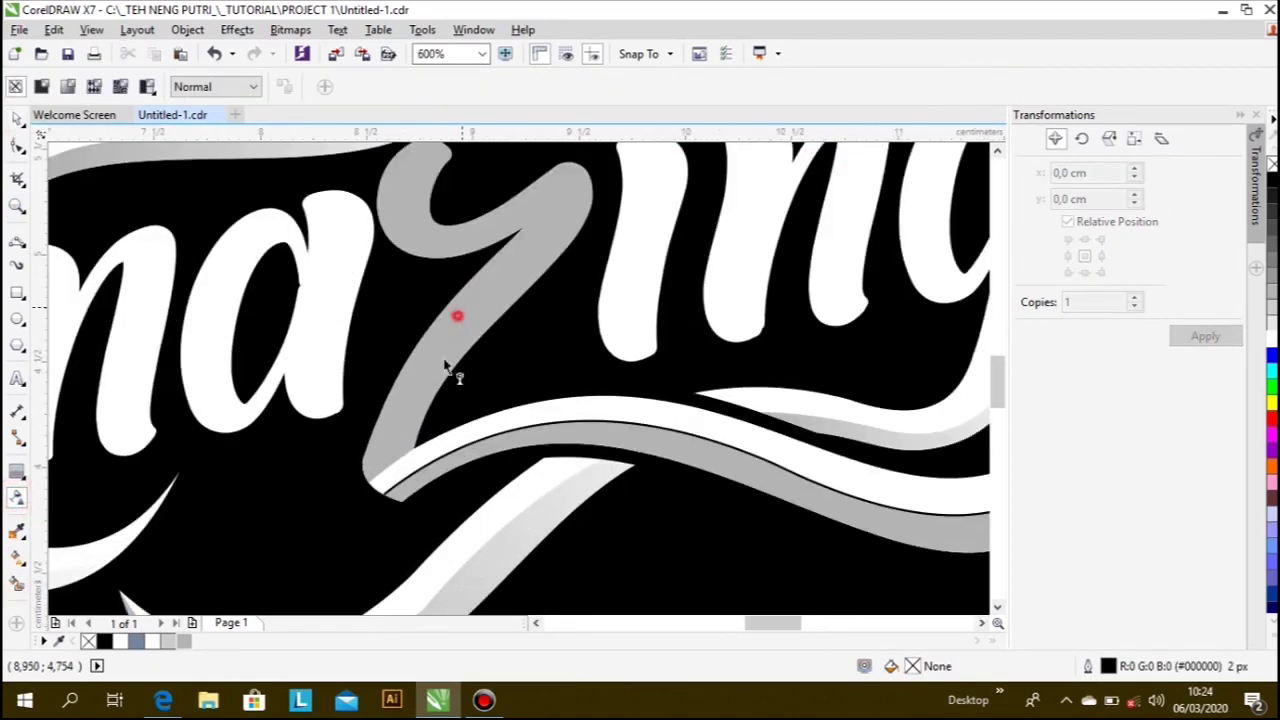
- Fade the grey z stroke toward its top with an adjusted linear transparency
left_click_drag(459, 310, 443, 380)
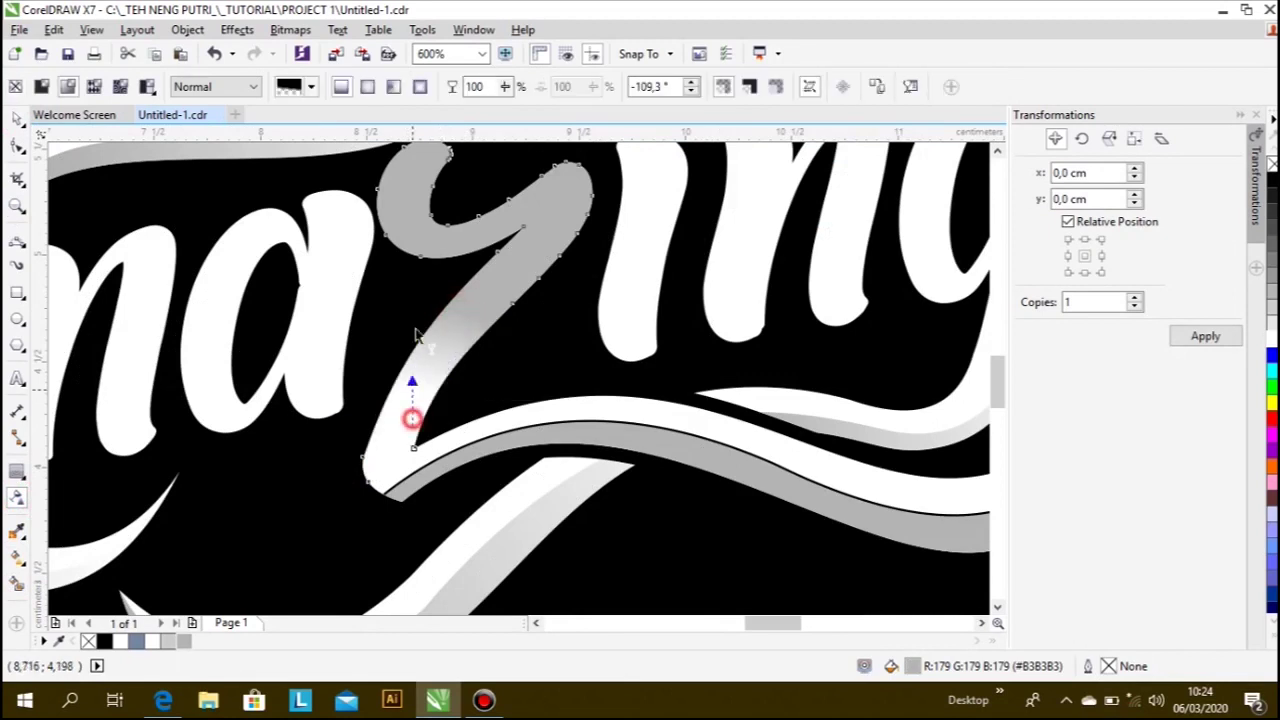
left_click_drag(414, 423, 418, 322)
left_click_drag(411, 425, 414, 462)
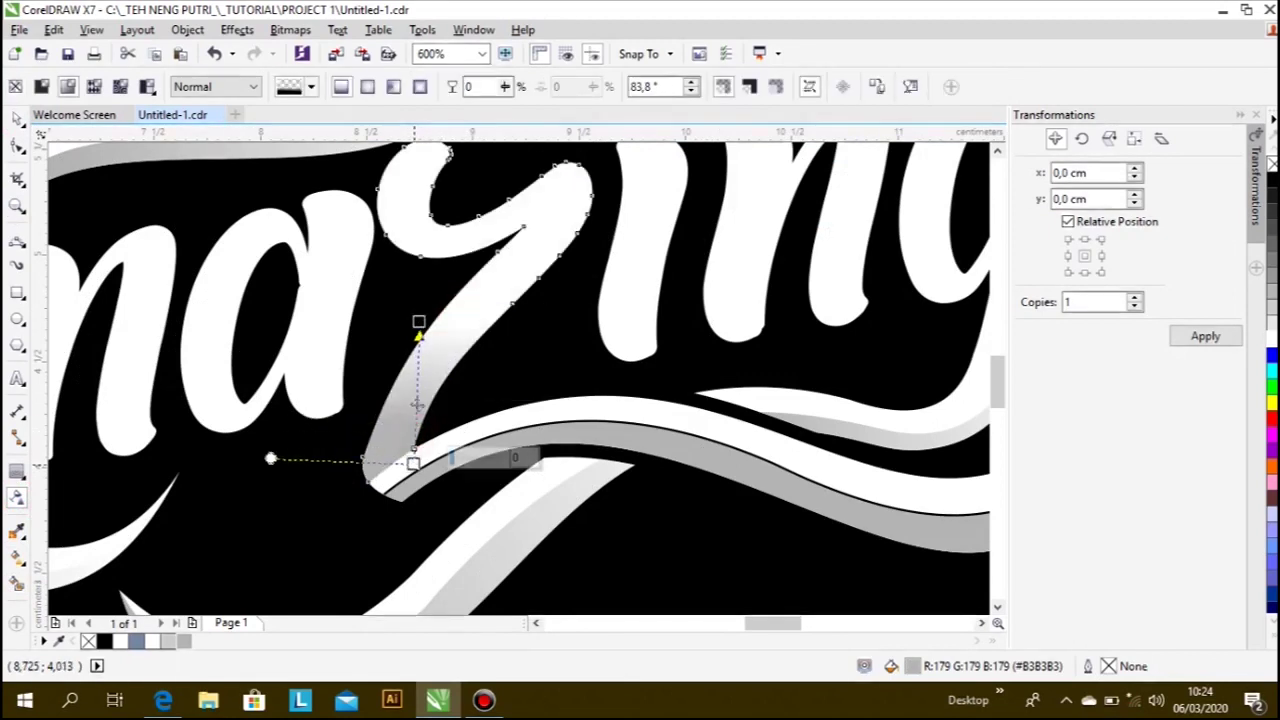
mouse_move(418, 322)
left_mouse_down()
mouse_move(451, 329)
mouse_move(427, 396)
left_mouse_up()
left_click(422, 432)
left_click(425, 397)
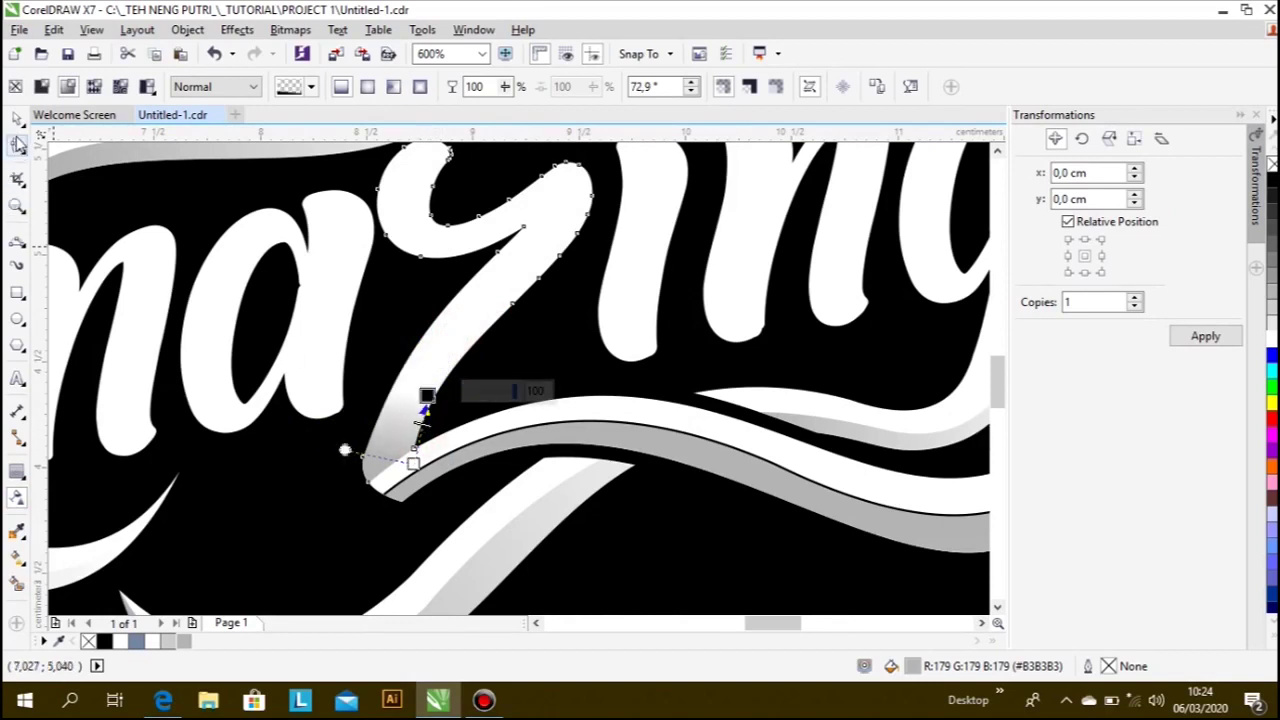
left_click(14, 117)
left_click(177, 357)
- Inspect the grey strip's edge and select the grey strip under the swash
scroll(480, 430, "down", 3)
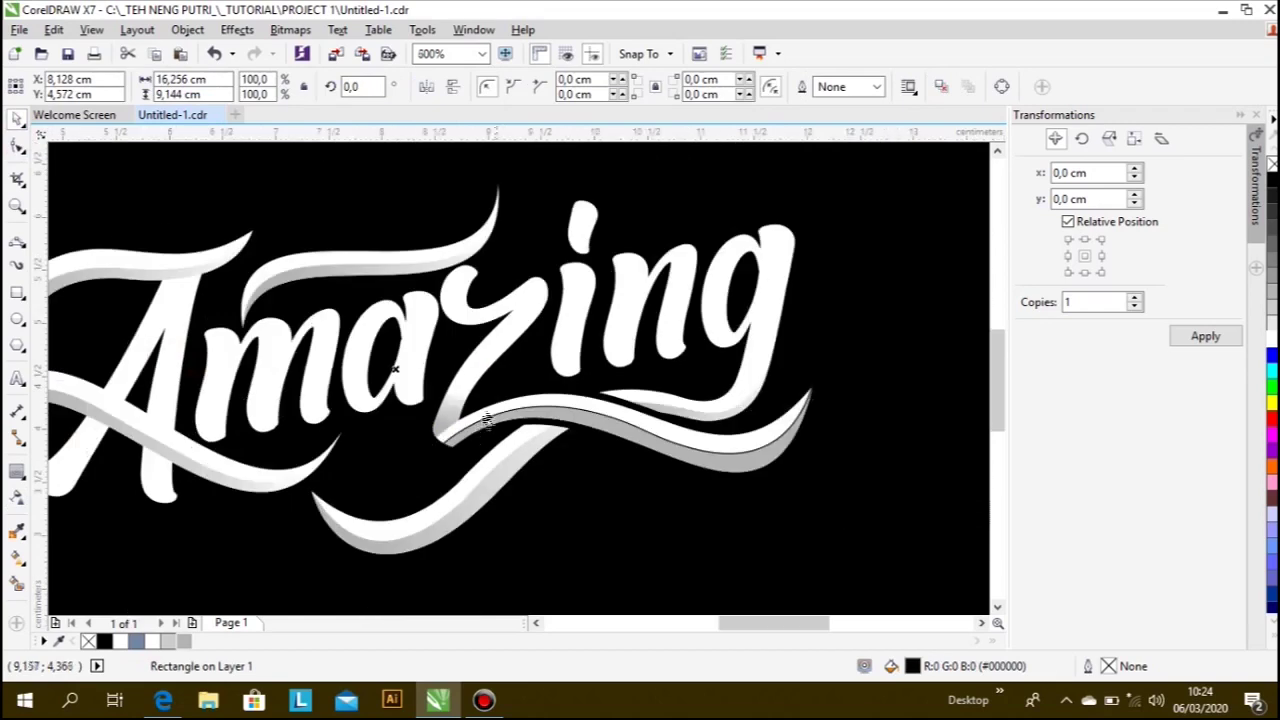
scroll(471, 443, "up", 3)
scroll(447, 436, "up", 2)
left_click(447, 430)
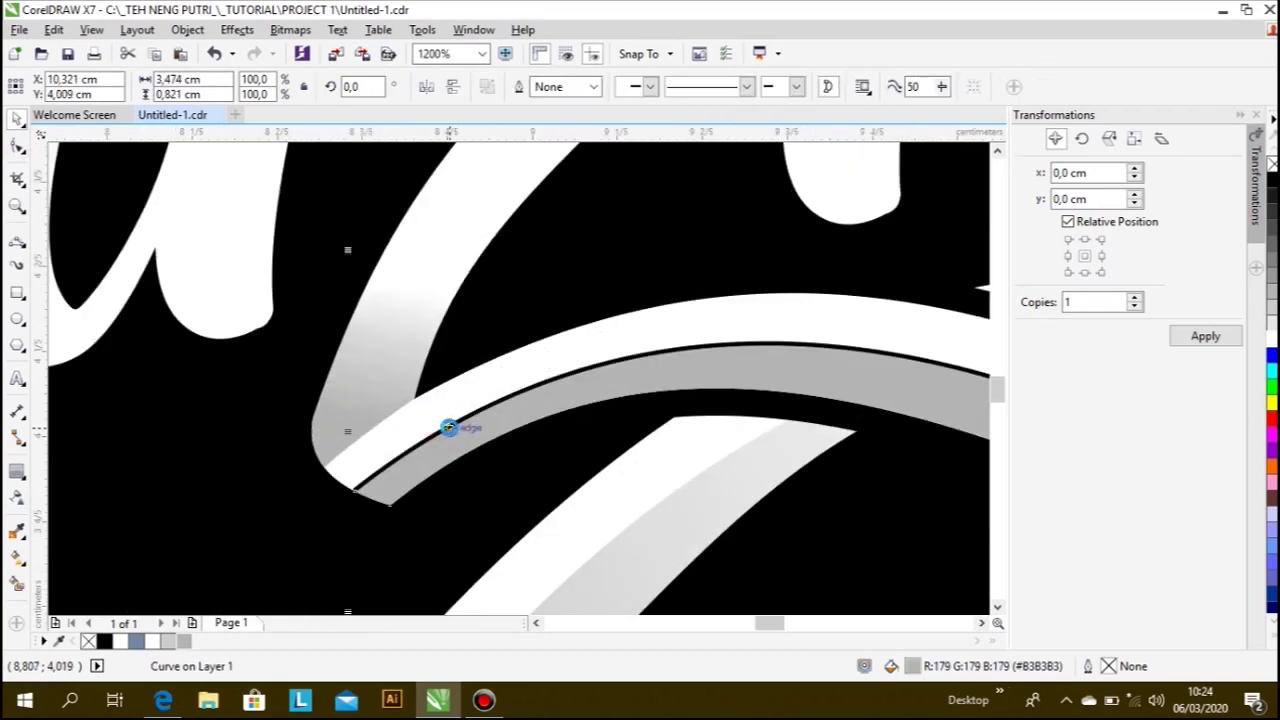
scroll(449, 428, "up", 1)
scroll(434, 434, "up", 1)
scroll(440, 421, "up", 1)
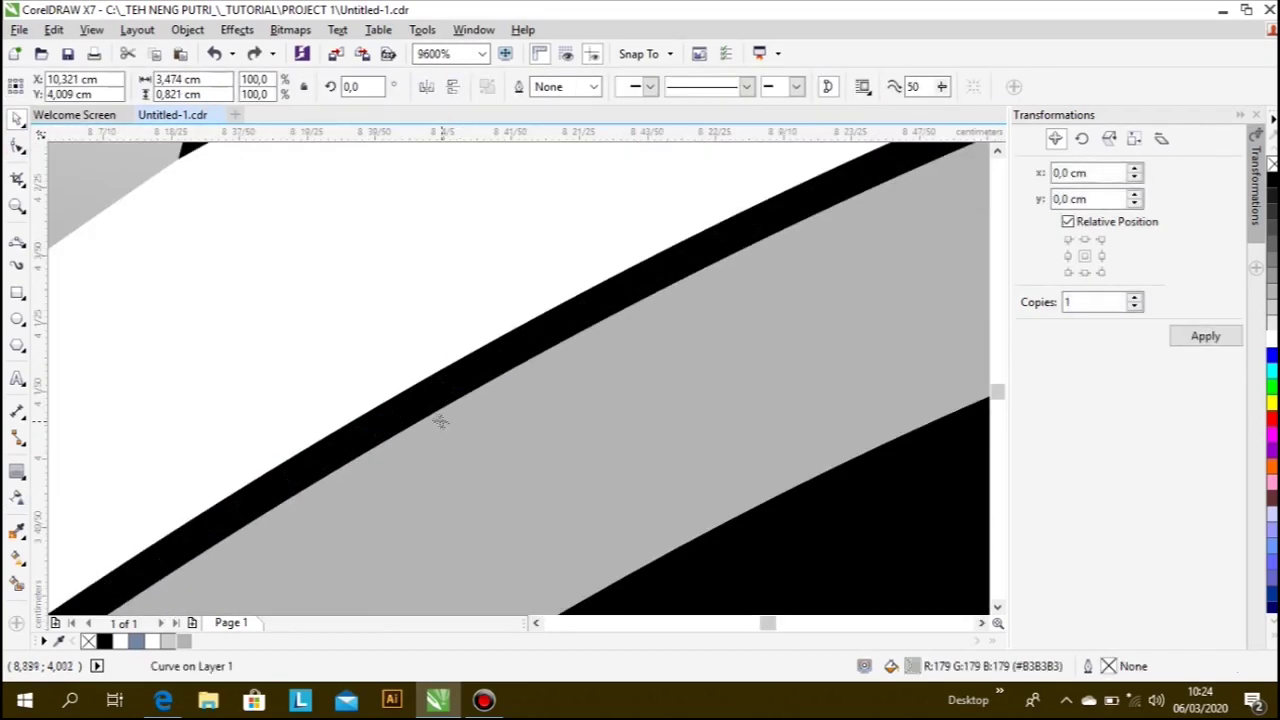
scroll(426, 408, "down", 3)
scroll(465, 418, "down", 2)
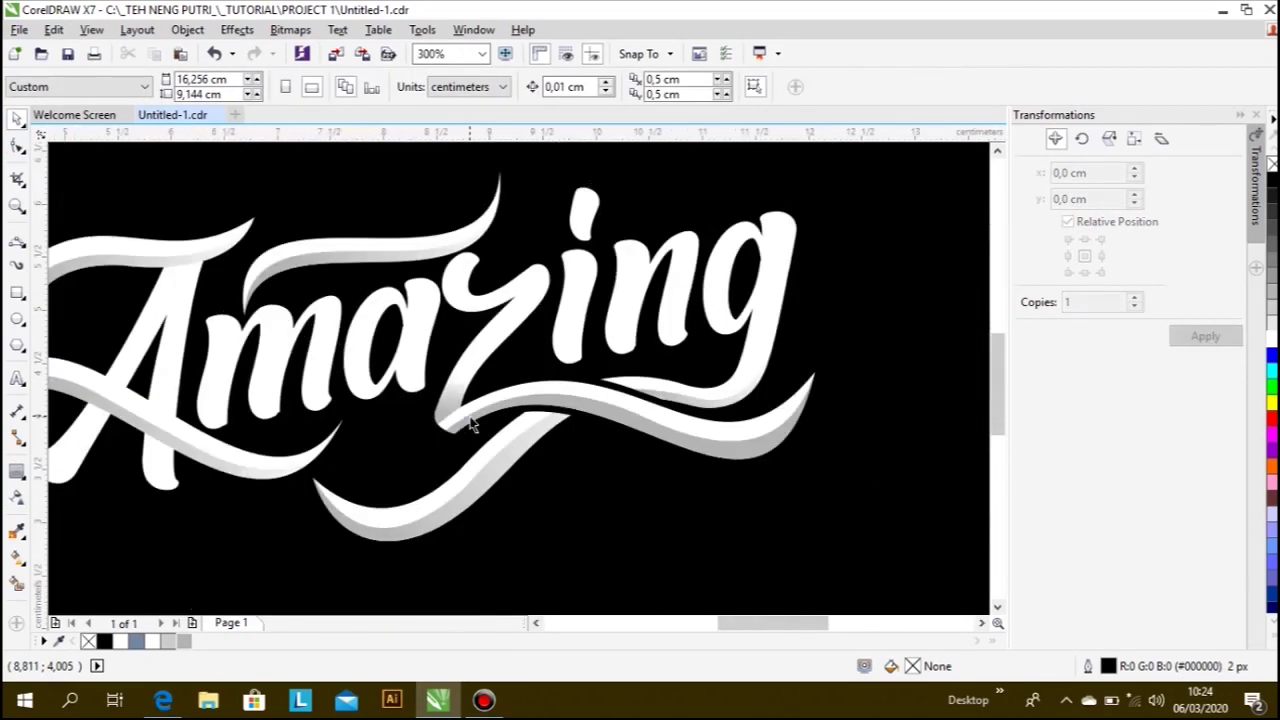
scroll(430, 425, "up", 2)
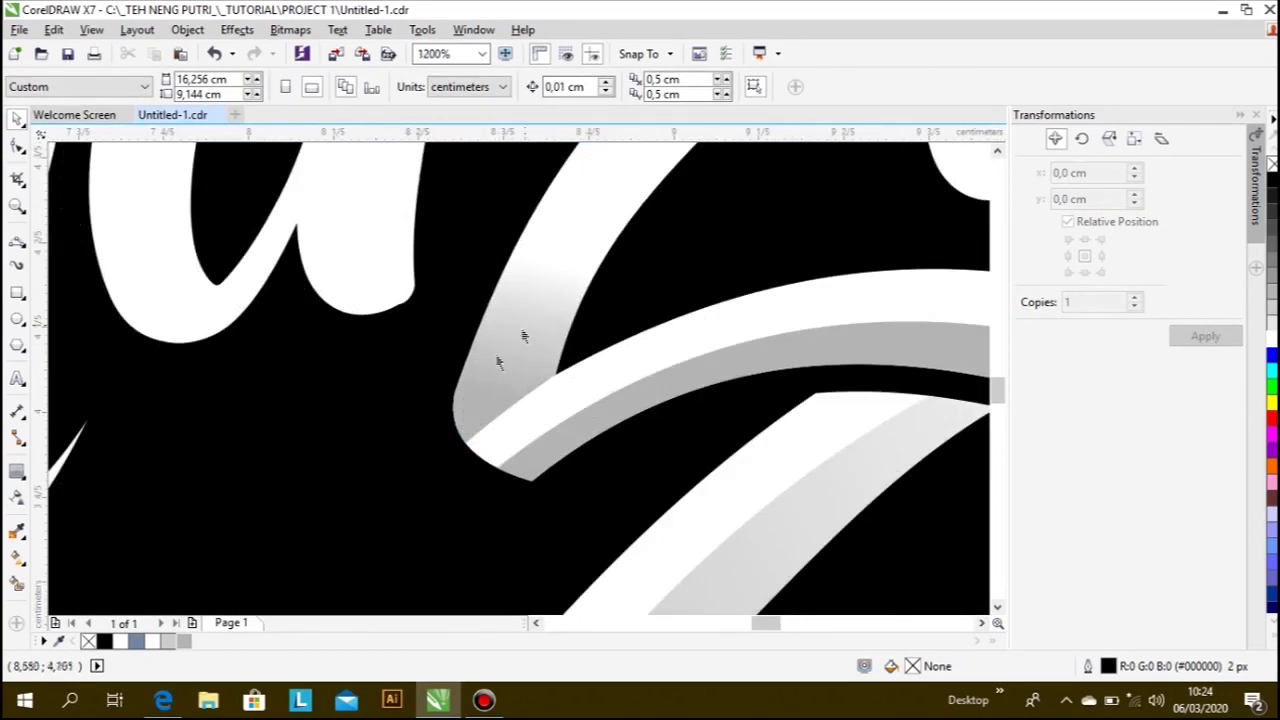
scroll(314, 471, "down", 2)
scroll(571, 491, "up", 1)
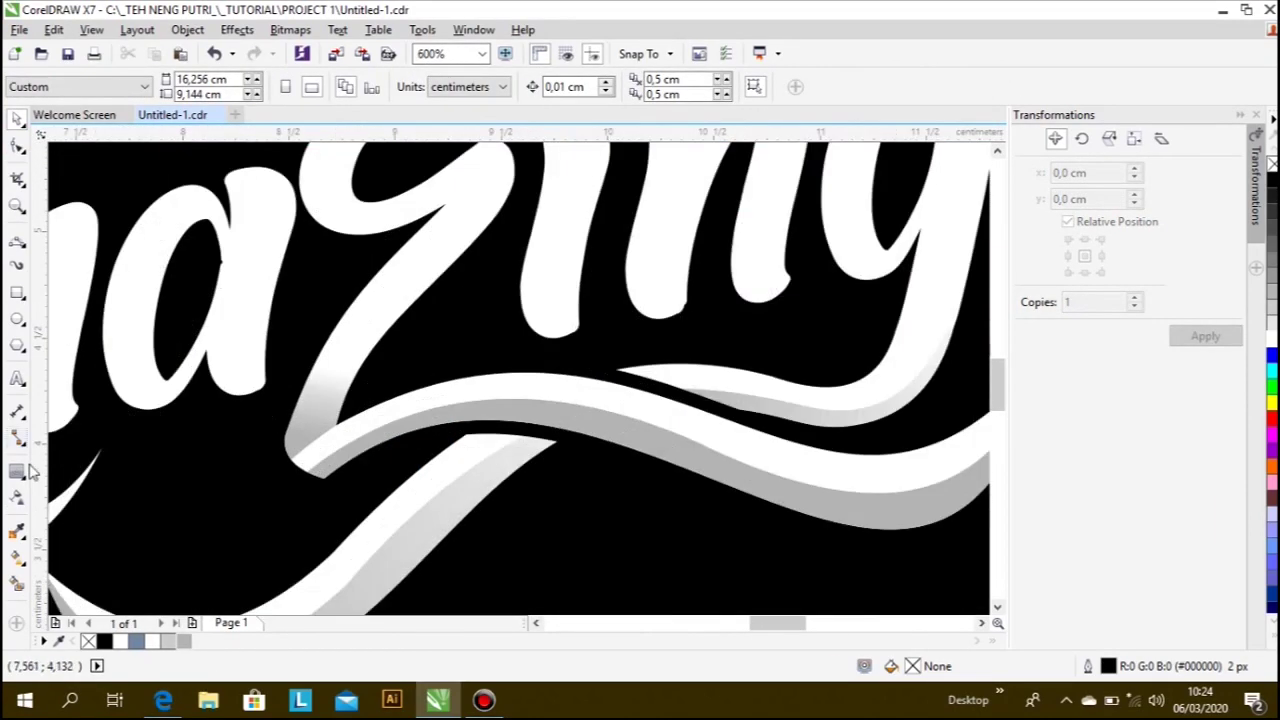
left_click(588, 390)
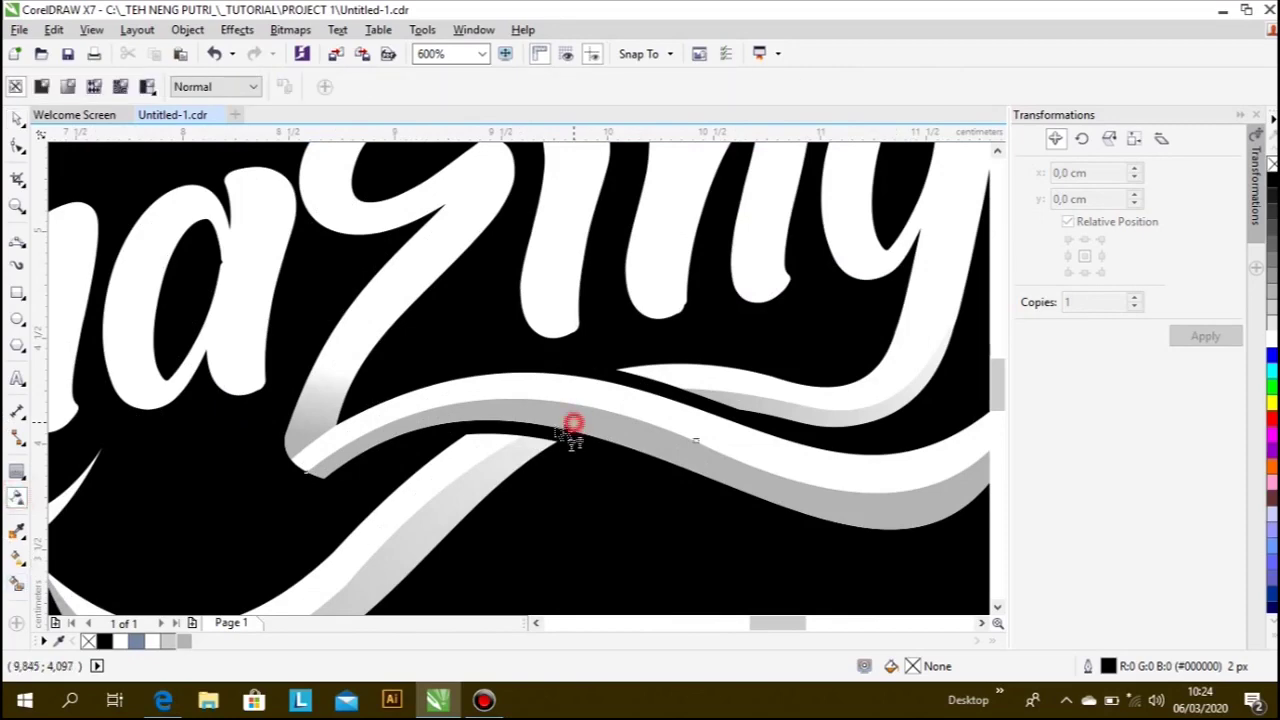
- Fade the grey strip under the 'zing' swash with a linear transparency, then deselect
scroll(571, 428, "down", 1)
left_click_drag(698, 450, 381, 434)
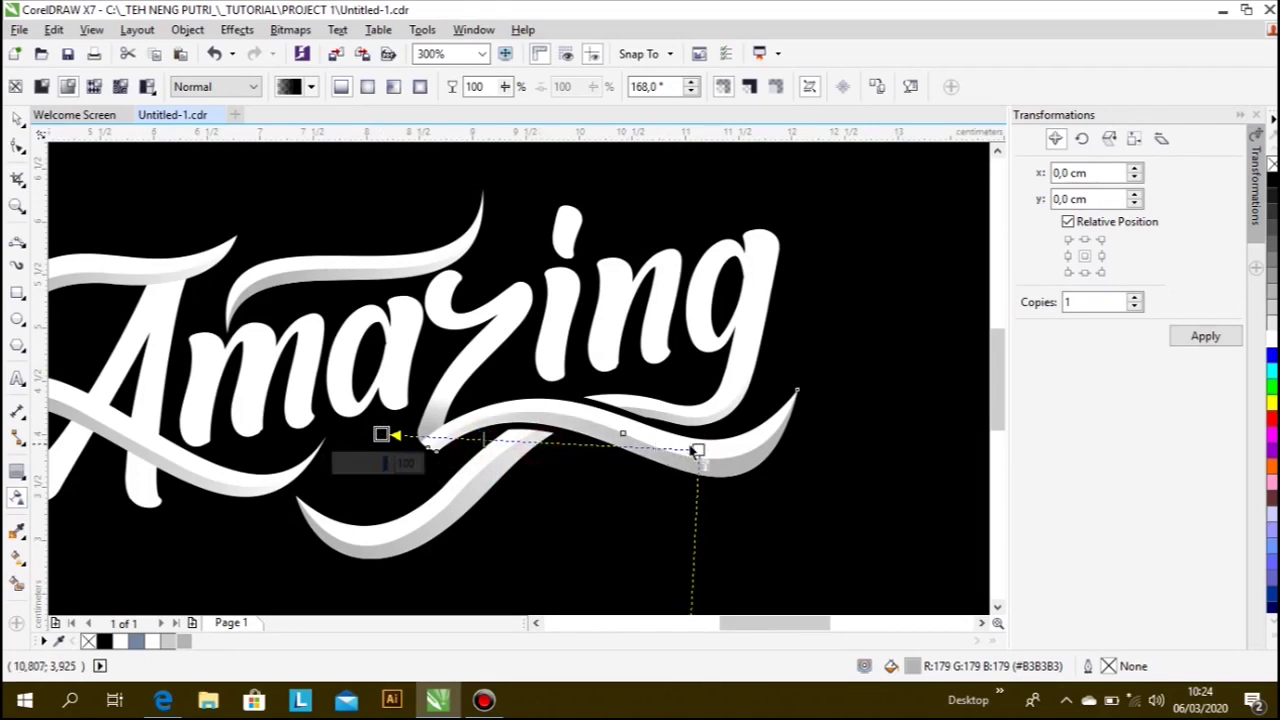
scroll(697, 430, "down", 1)
left_click(19, 122)
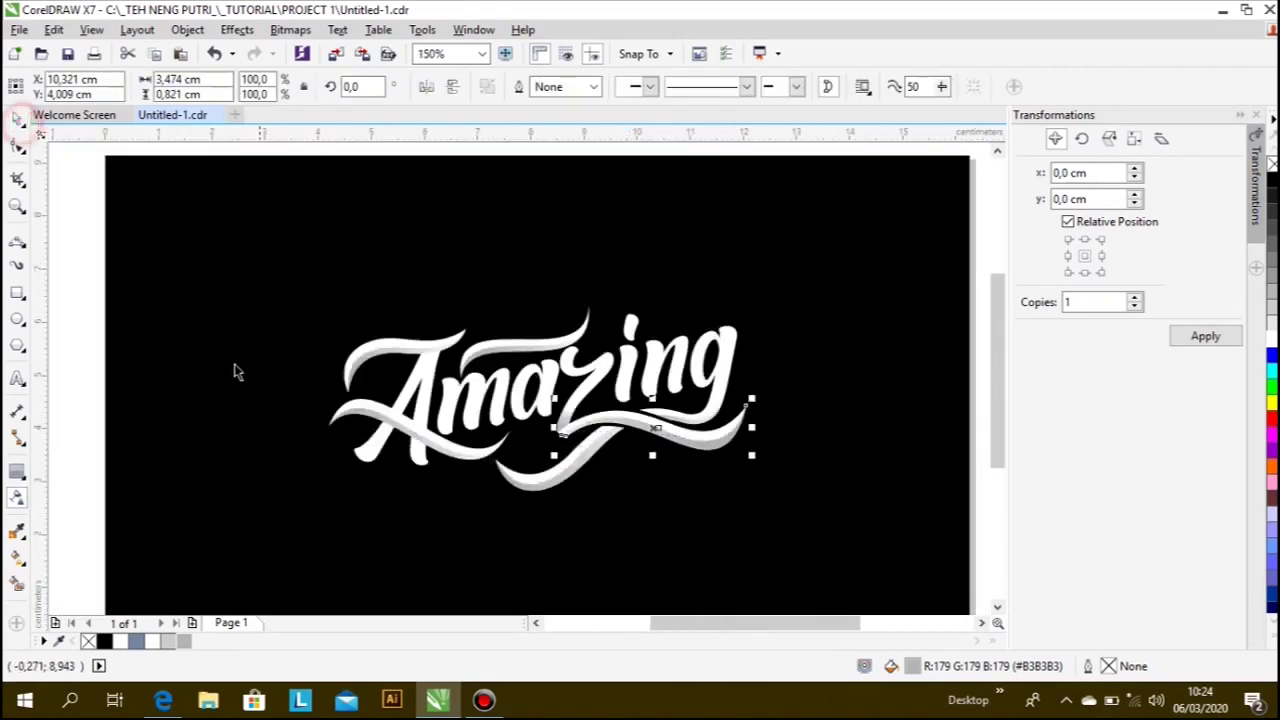
left_click(83, 363)
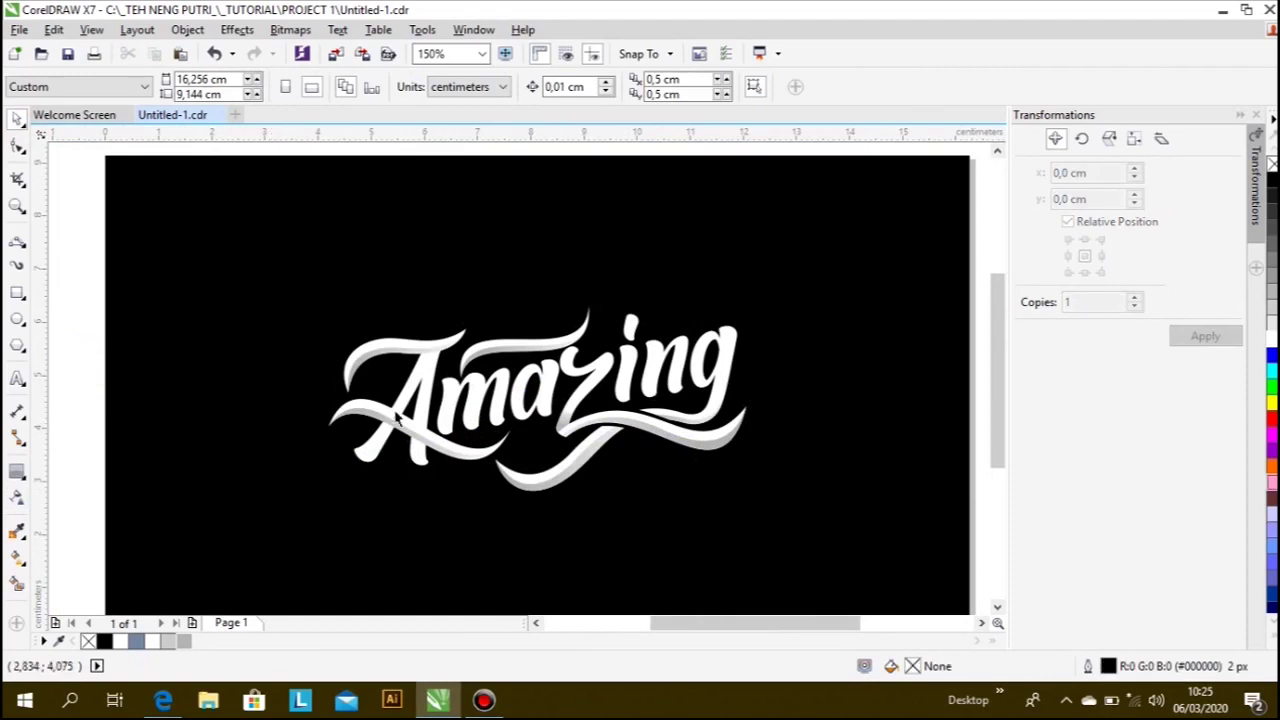
scroll(496, 418, "up", 1)
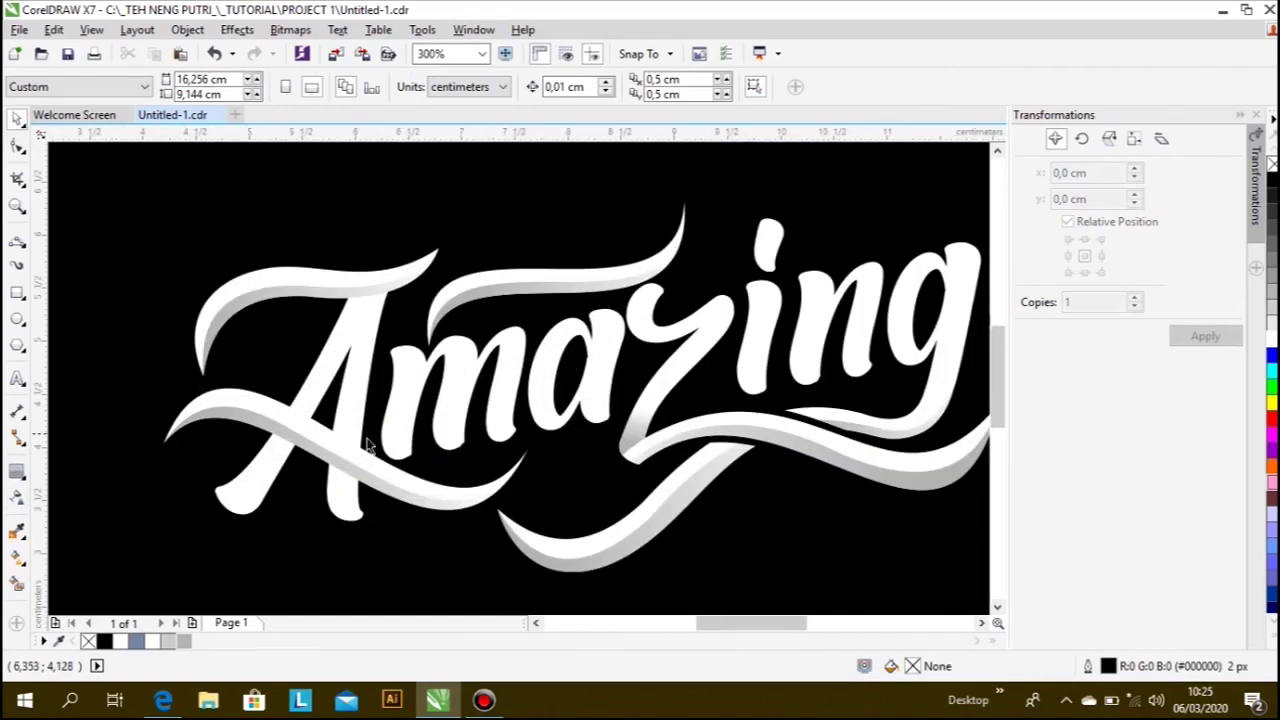
scroll(367, 443, "up", 1)
scroll(328, 430, "down", 1)
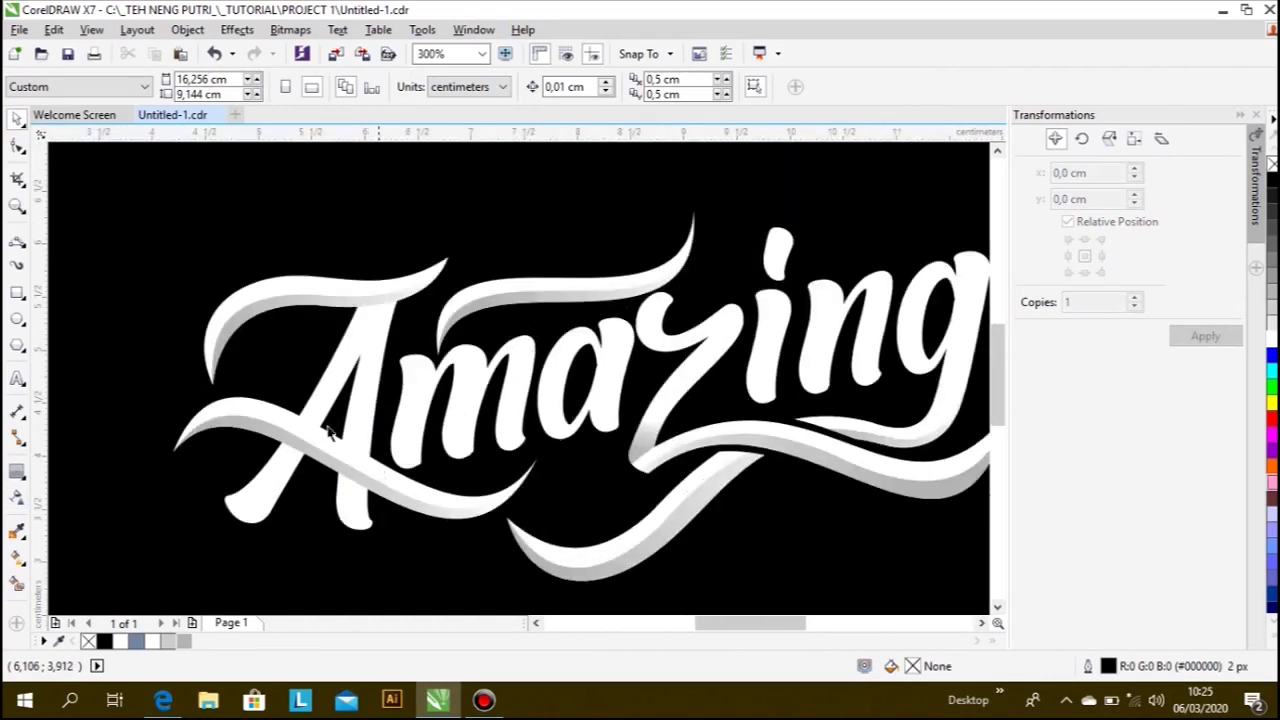
- Draw two lines across the A's legs along the swash edge
left_click(17, 241)
scroll(382, 498, "up", 1)
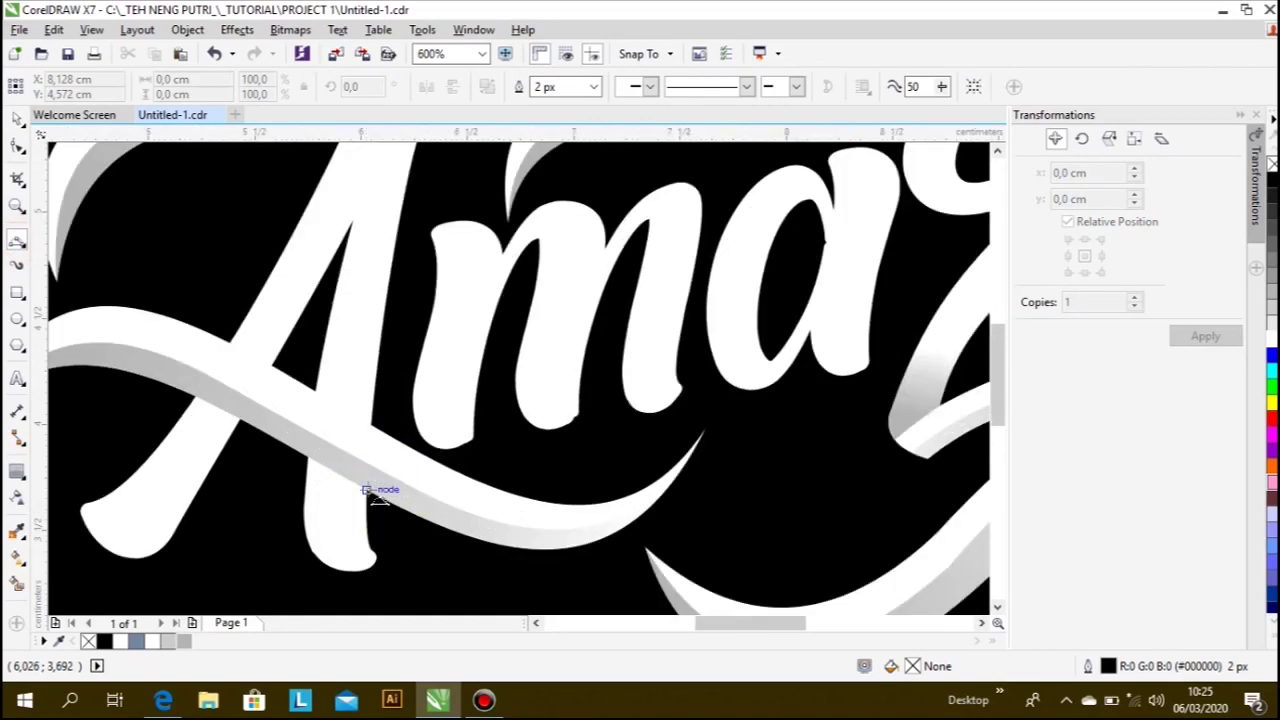
scroll(370, 490, "down", 1)
scroll(310, 420, "up", 2)
left_click(296, 412)
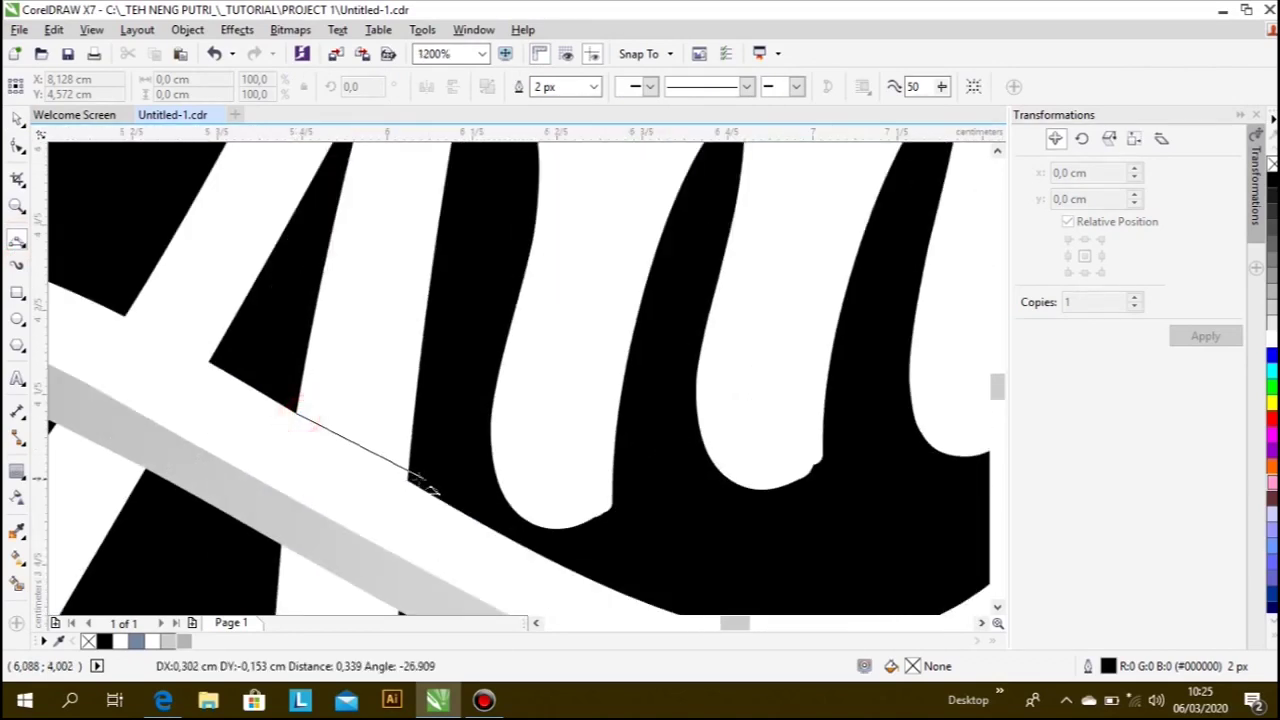
left_click(411, 484)
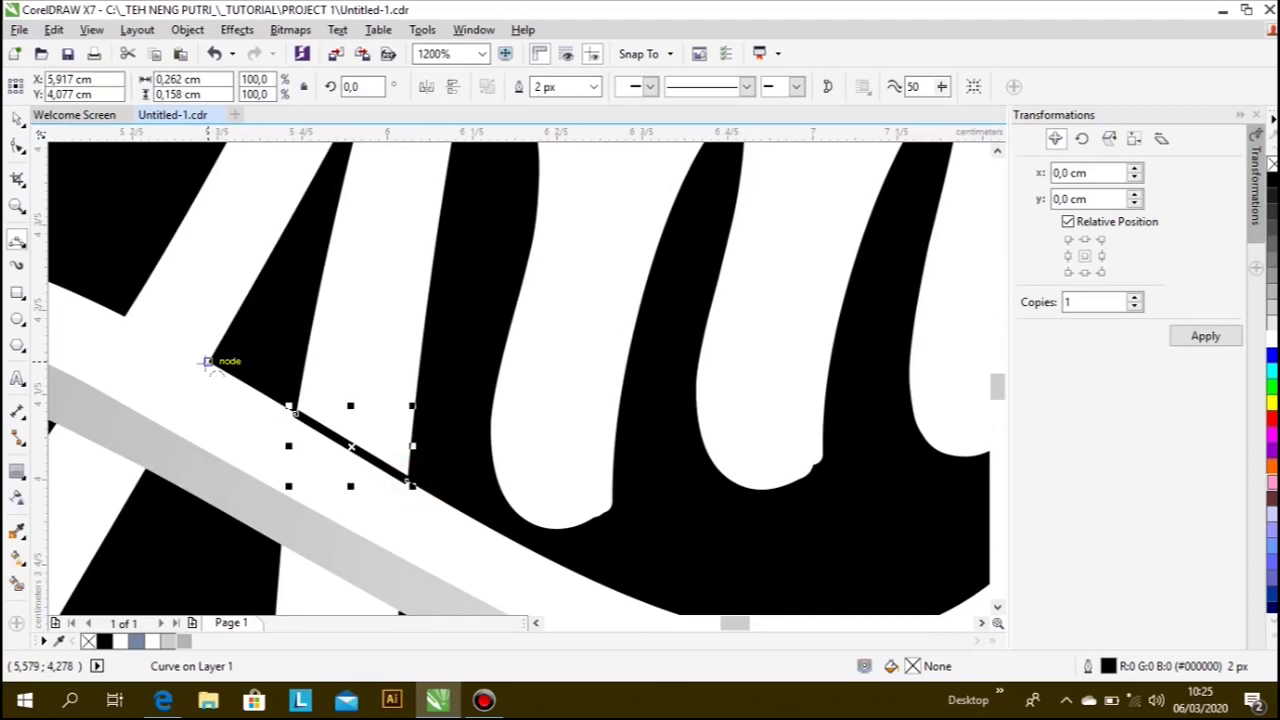
left_click_drag(208, 363, 118, 312)
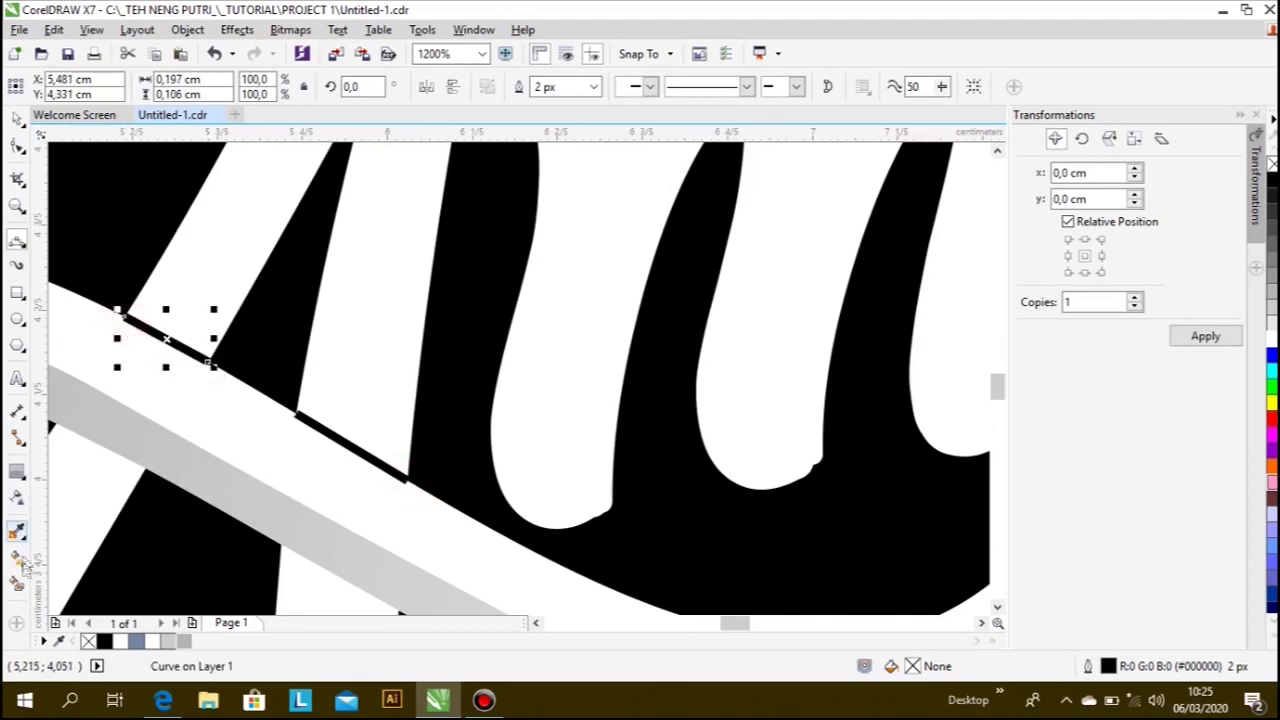
- Smart Fill the strips bounded by the new lines grey
left_click(20, 577)
left_click(177, 306)
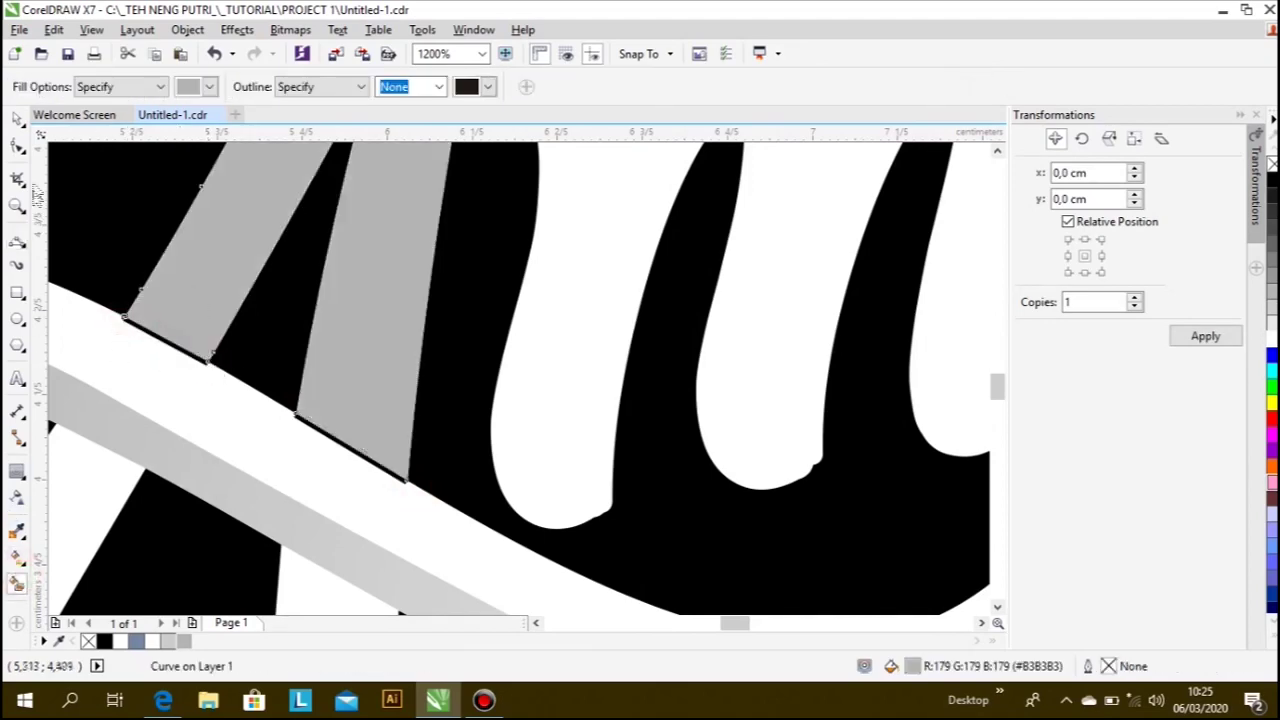
left_click(17, 116)
scroll(345, 470, "up", 2)
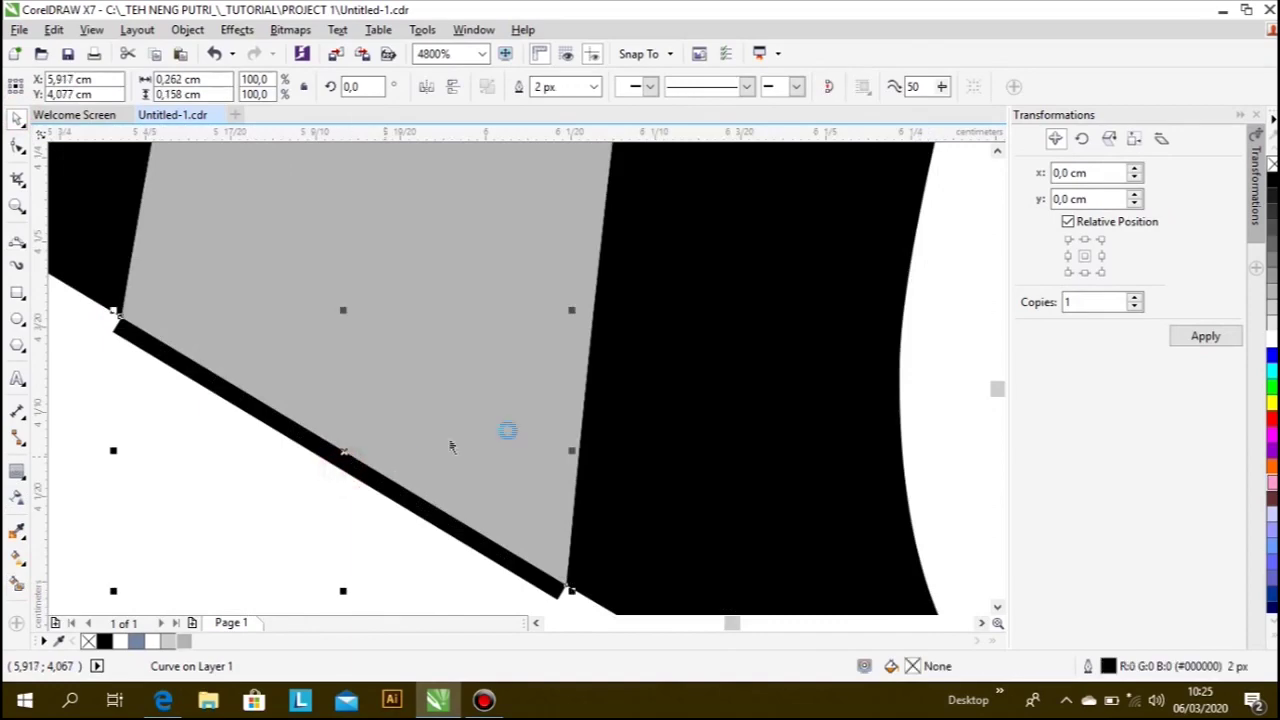
scroll(451, 447, "down", 2)
scroll(152, 251, "up", 2)
scroll(346, 449, "down", 1)
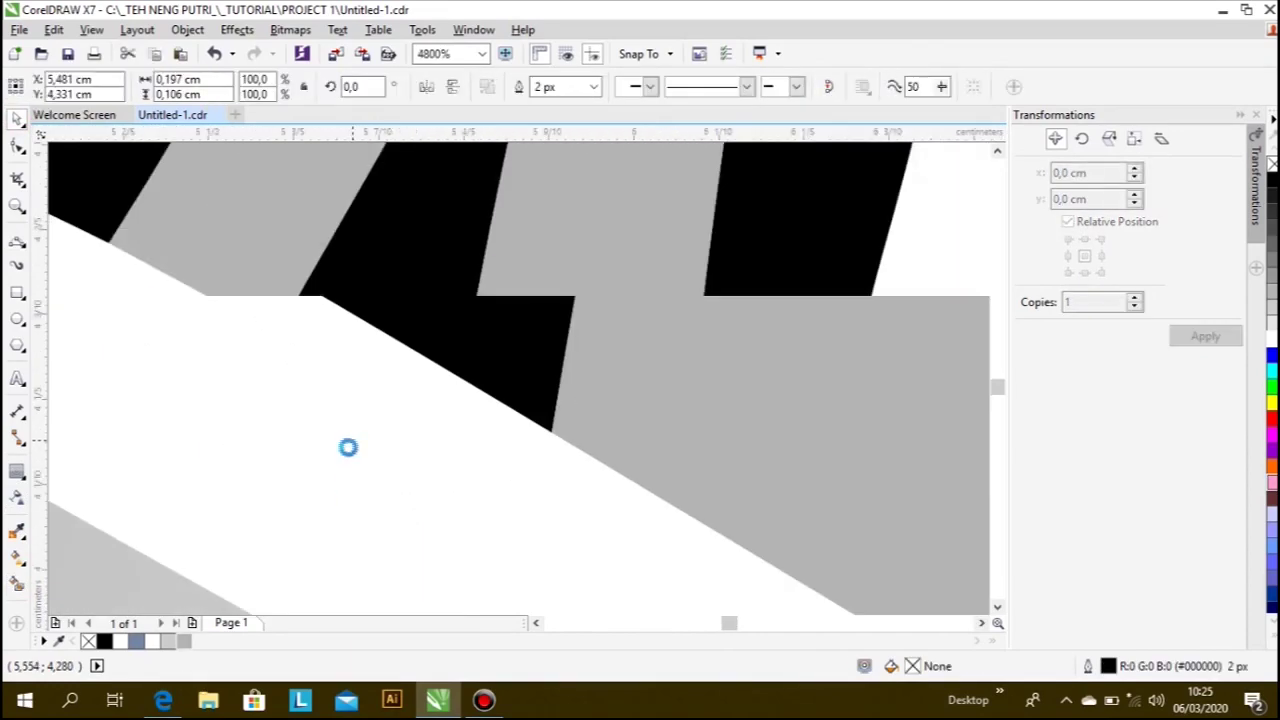
scroll(366, 429, "down", 1)
scroll(443, 371, "down", 1)
- Give the A's grey shading a linear gradient fading upward, adjusting its end
left_click(443, 371)
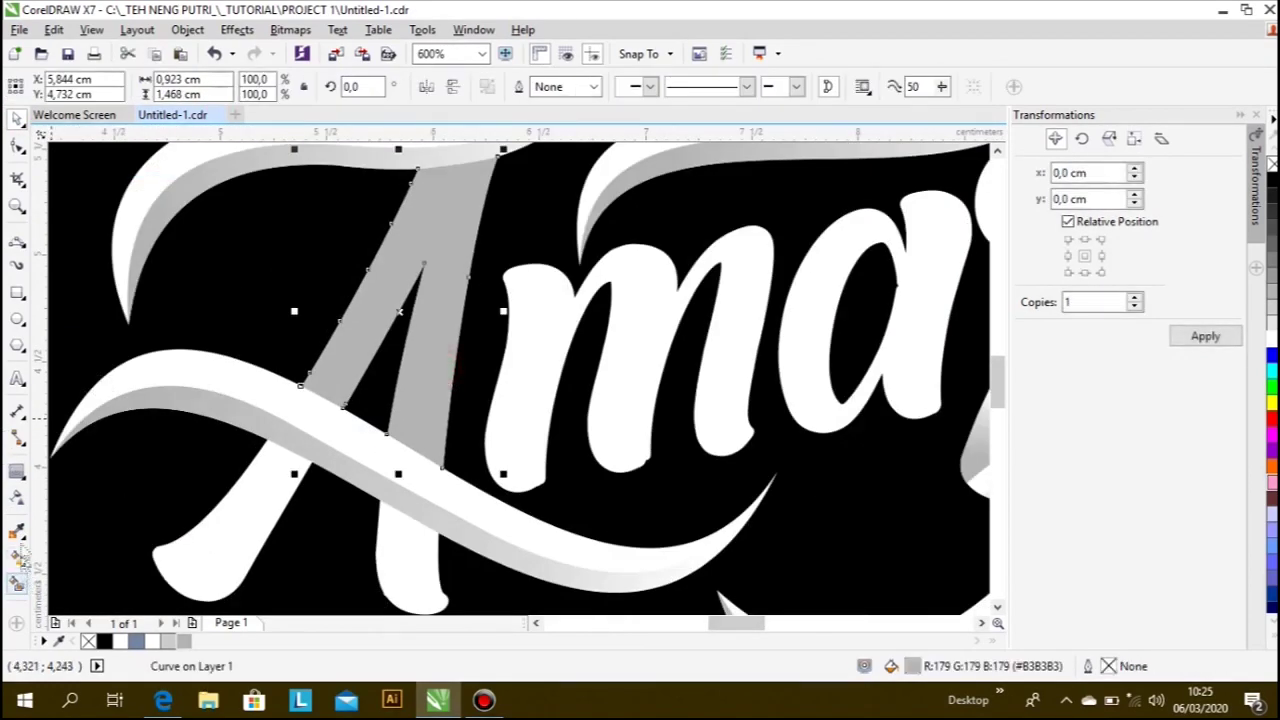
left_click(17, 500)
left_click_drag(378, 433, 418, 282)
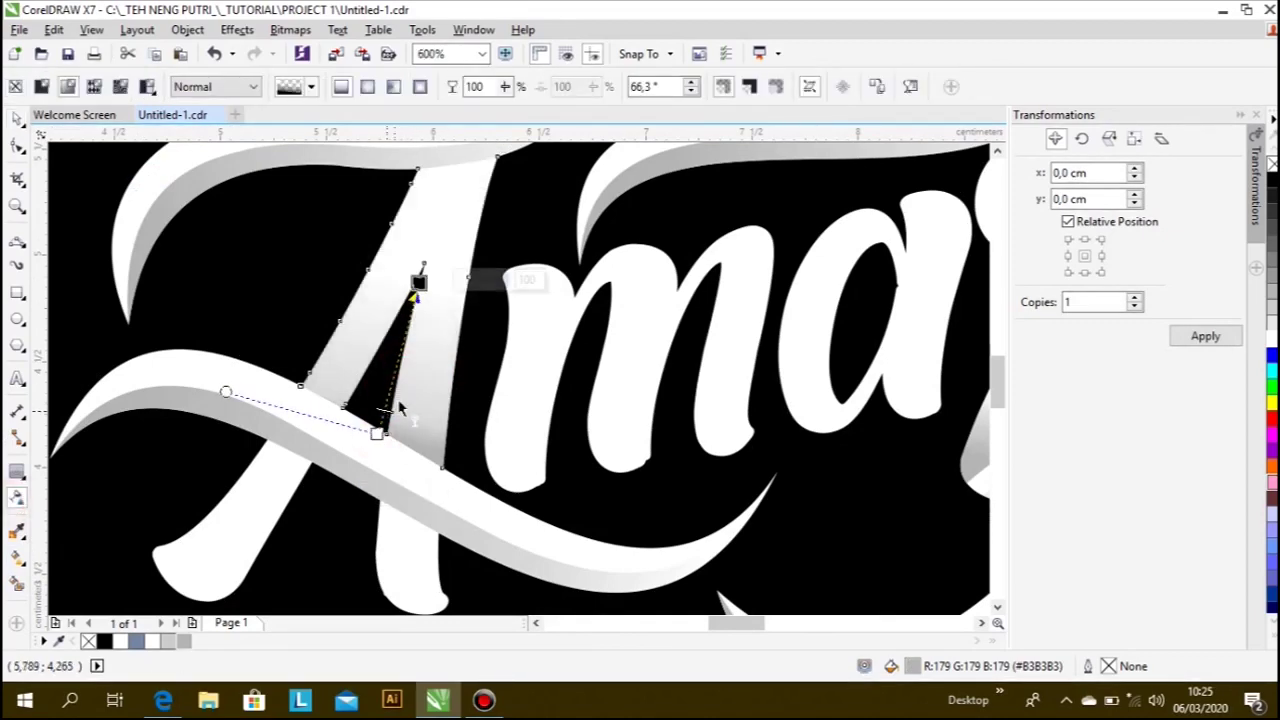
scroll(404, 380, "down", 1)
left_click_drag(381, 343, 376, 364)
left_click(17, 118)
left_click(100, 294)
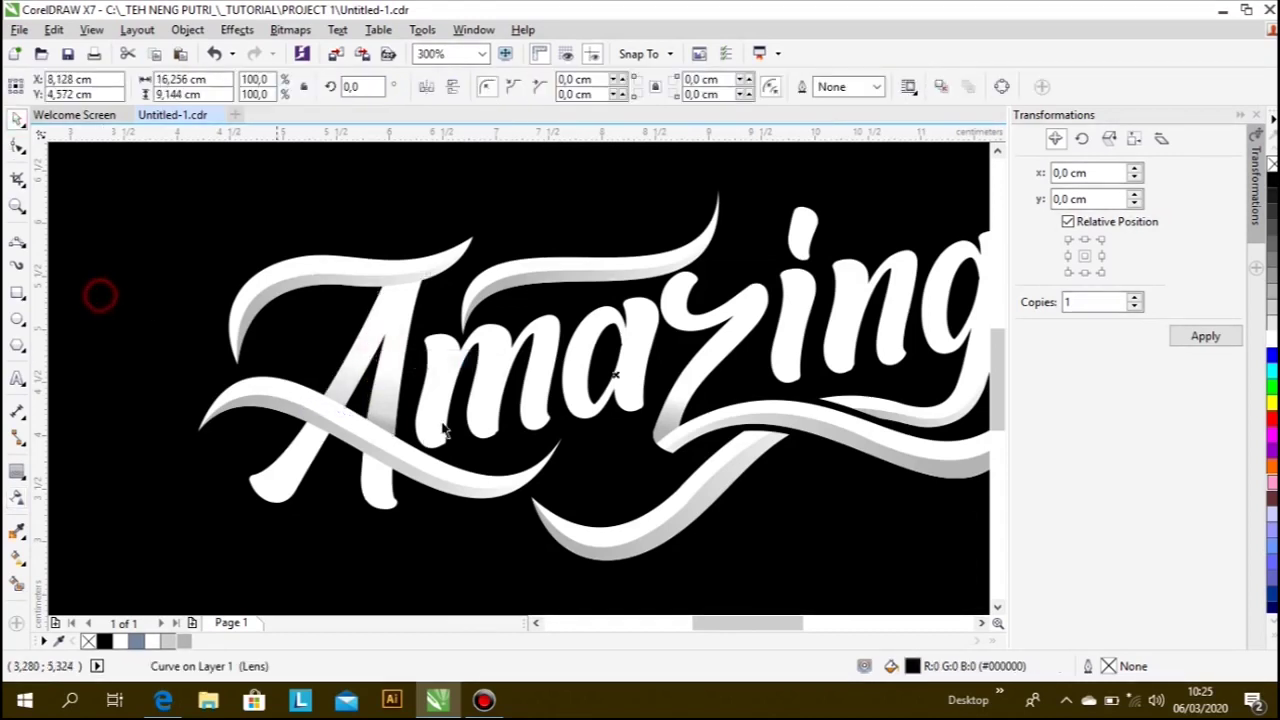
- Re-angle the A's shading gradient to about 50.8° for a gentler fade
scroll(334, 429, "down", 1)
scroll(435, 465, "up", 1)
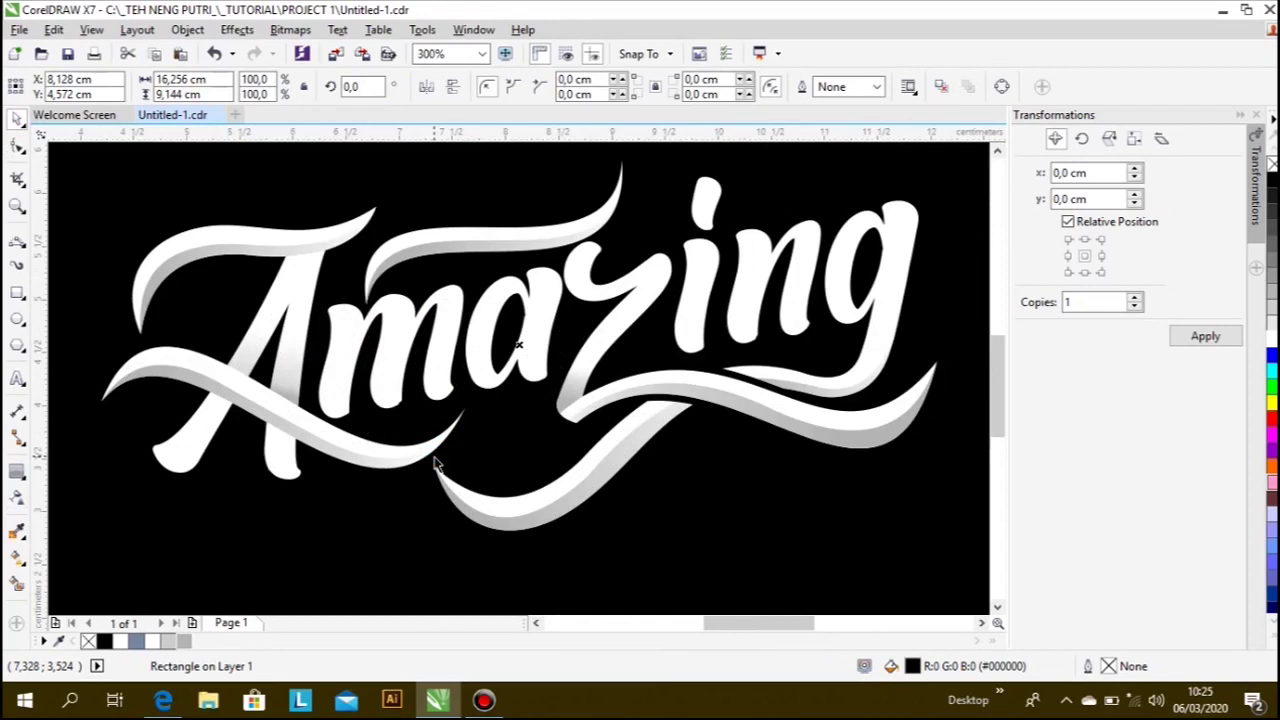
scroll(323, 480, "down", 1)
scroll(323, 480, "up", 1)
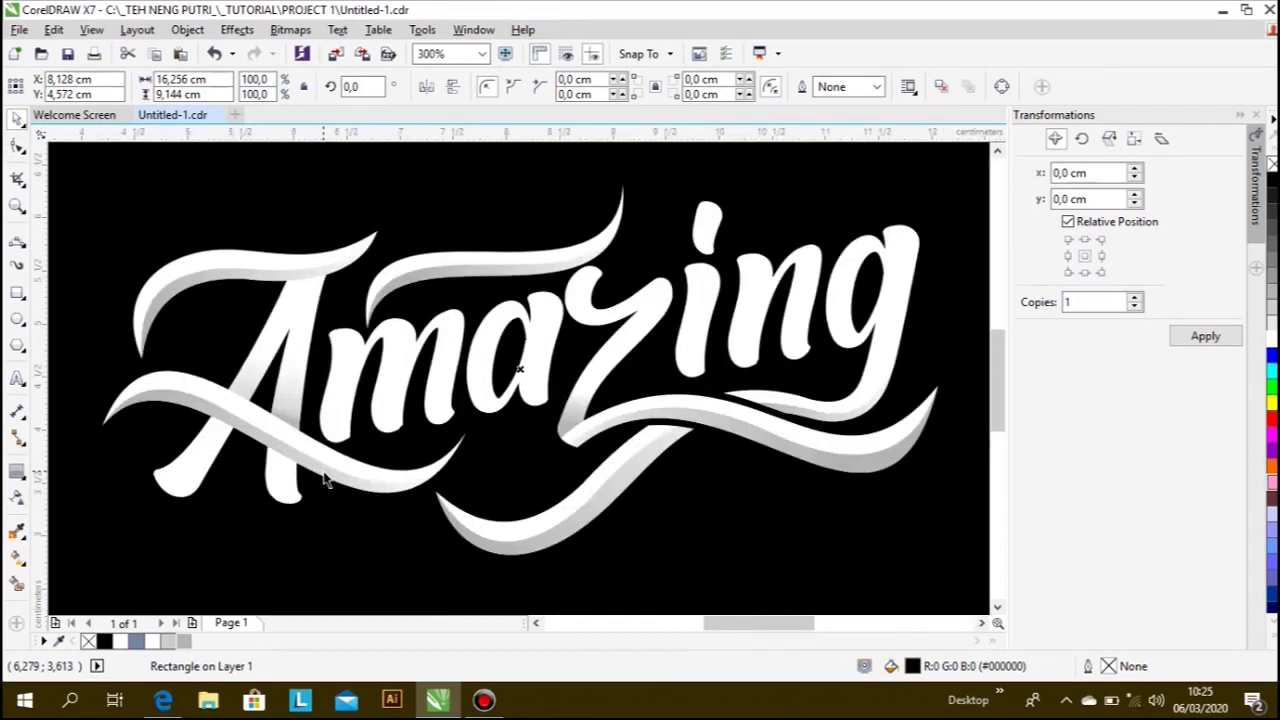
left_click(283, 400)
scroll(280, 382, "up", 1)
left_click(14, 500)
mouse_move(275, 330)
left_mouse_down()
mouse_move(260, 362)
mouse_move(285, 370)
mouse_move(289, 358)
left_mouse_up()
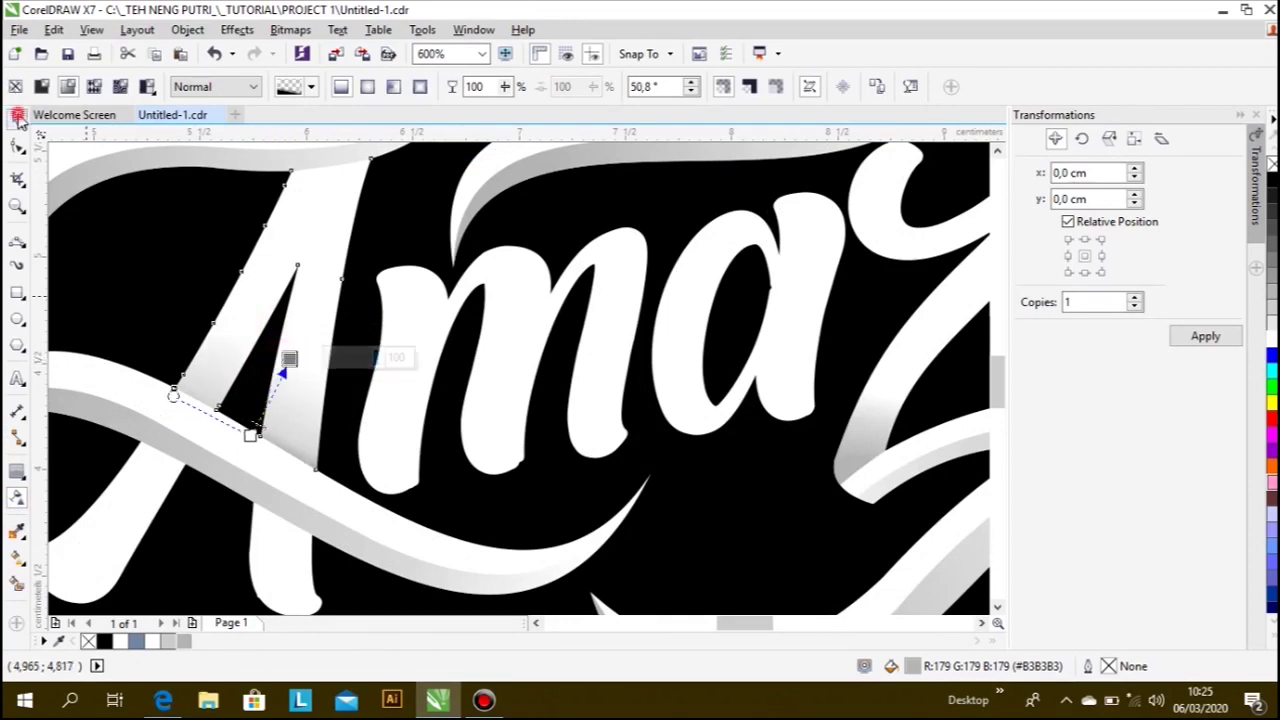
left_click(18, 118)
- Zoom out to the whole page and begin a guide line at the m's first stroke
key("F3")
left_click(405, 516)
key("F3")
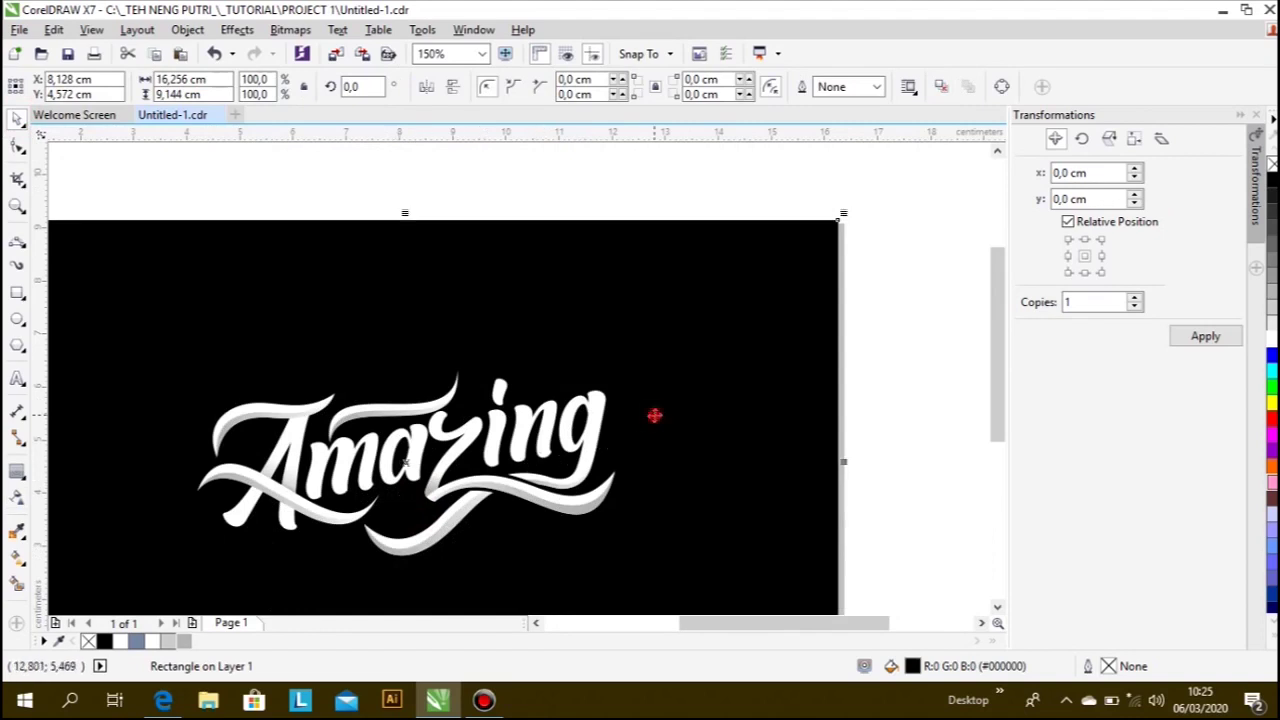
scroll(316, 487, "up", 2)
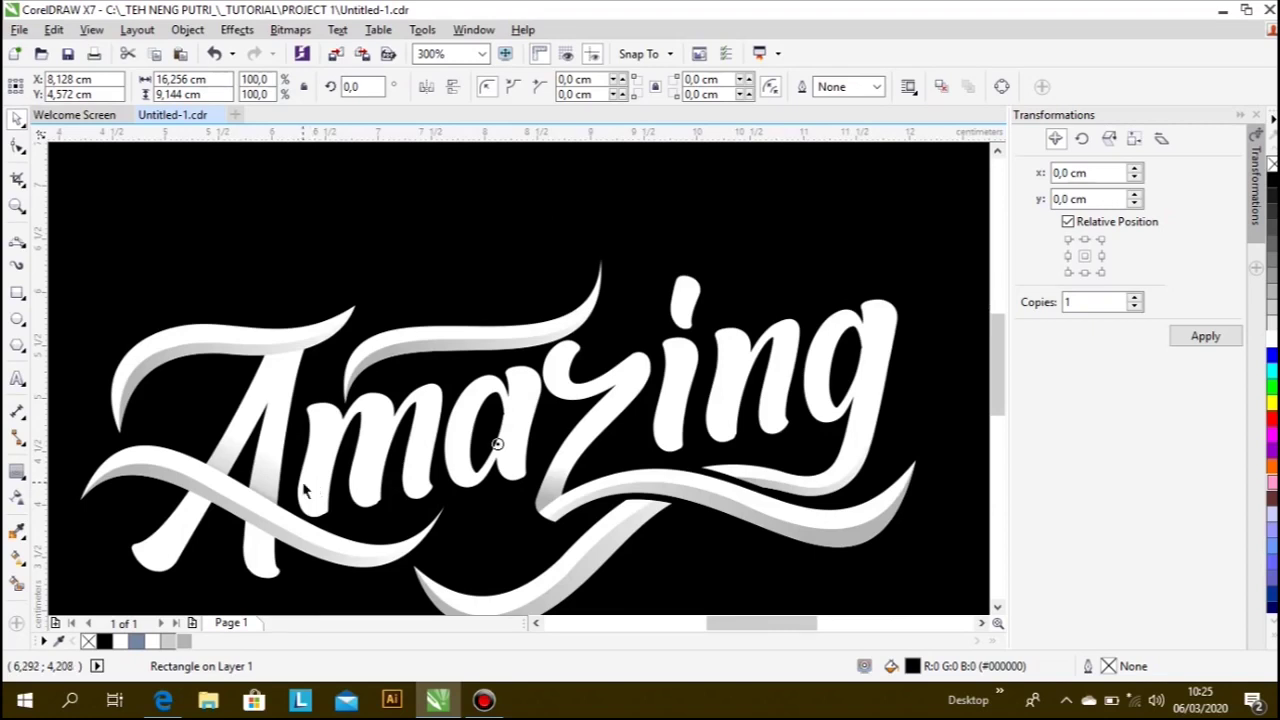
scroll(783, 441, "down", 2)
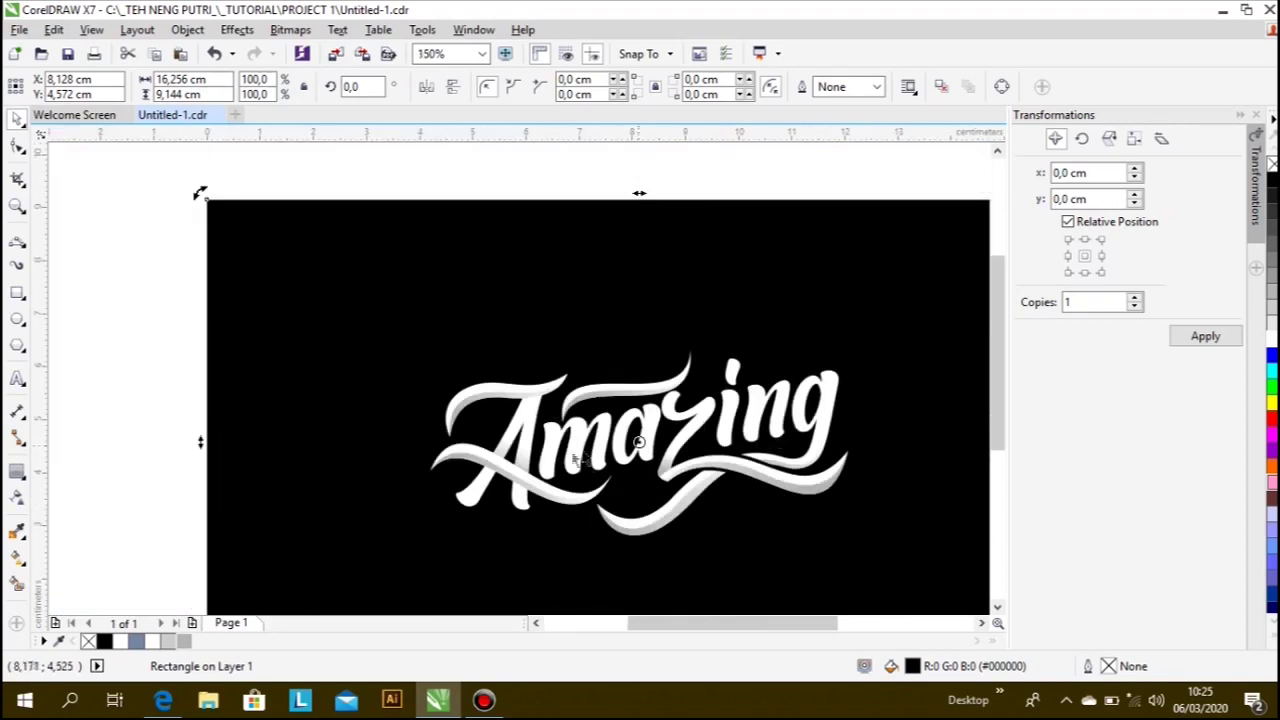
left_click(145, 424)
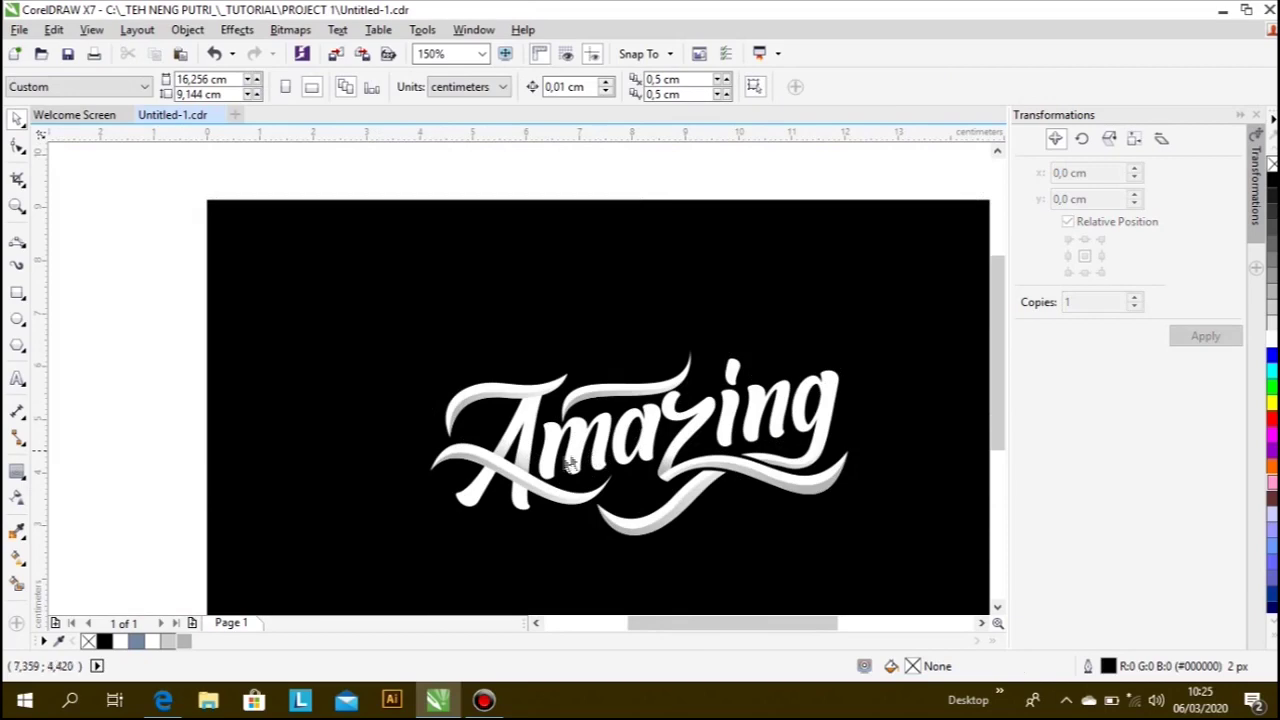
scroll(565, 462, "up", 2)
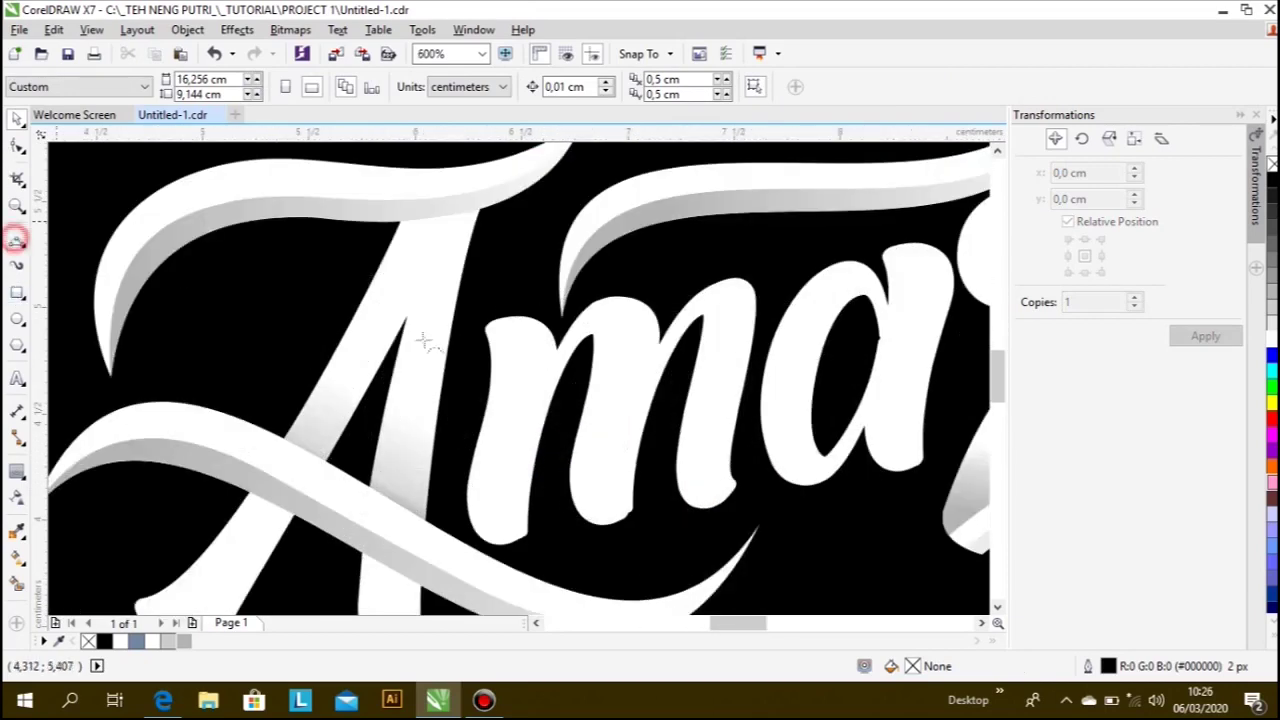
left_click(505, 318)
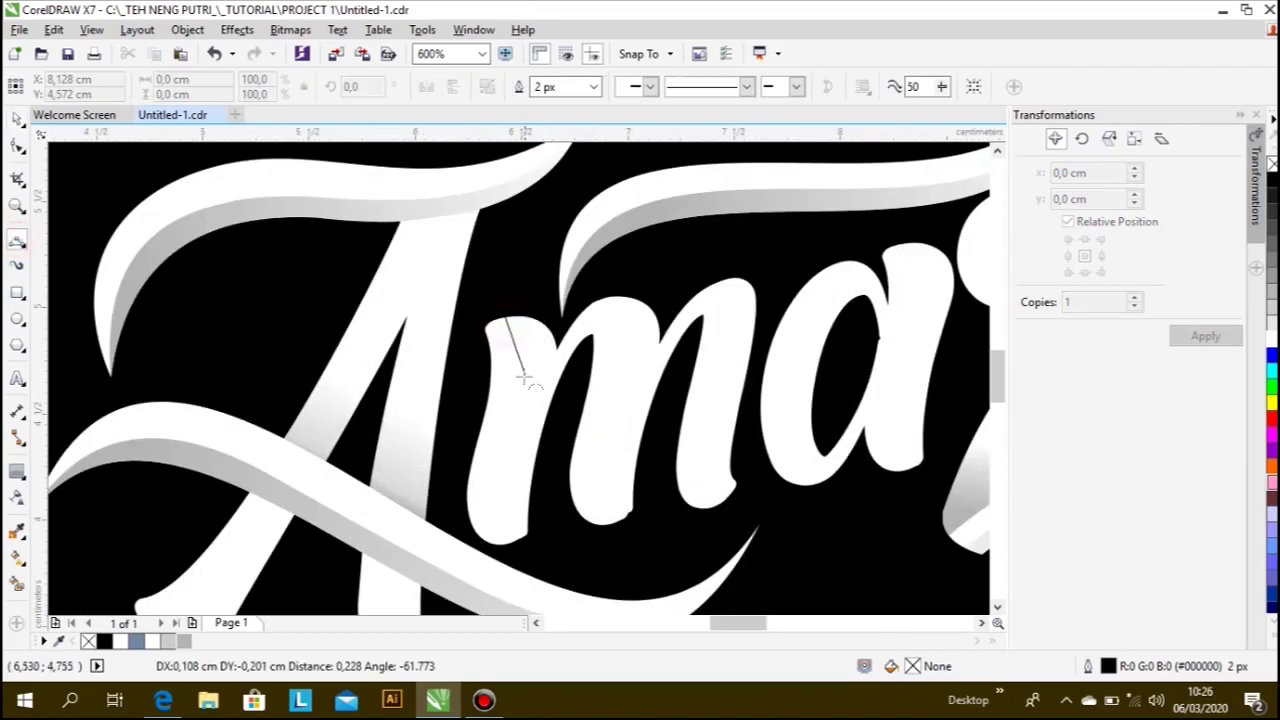
- Draw a curve down the m's first stroke to close off a shading strip
left_click(523, 379)
scroll(523, 385, "up", 2)
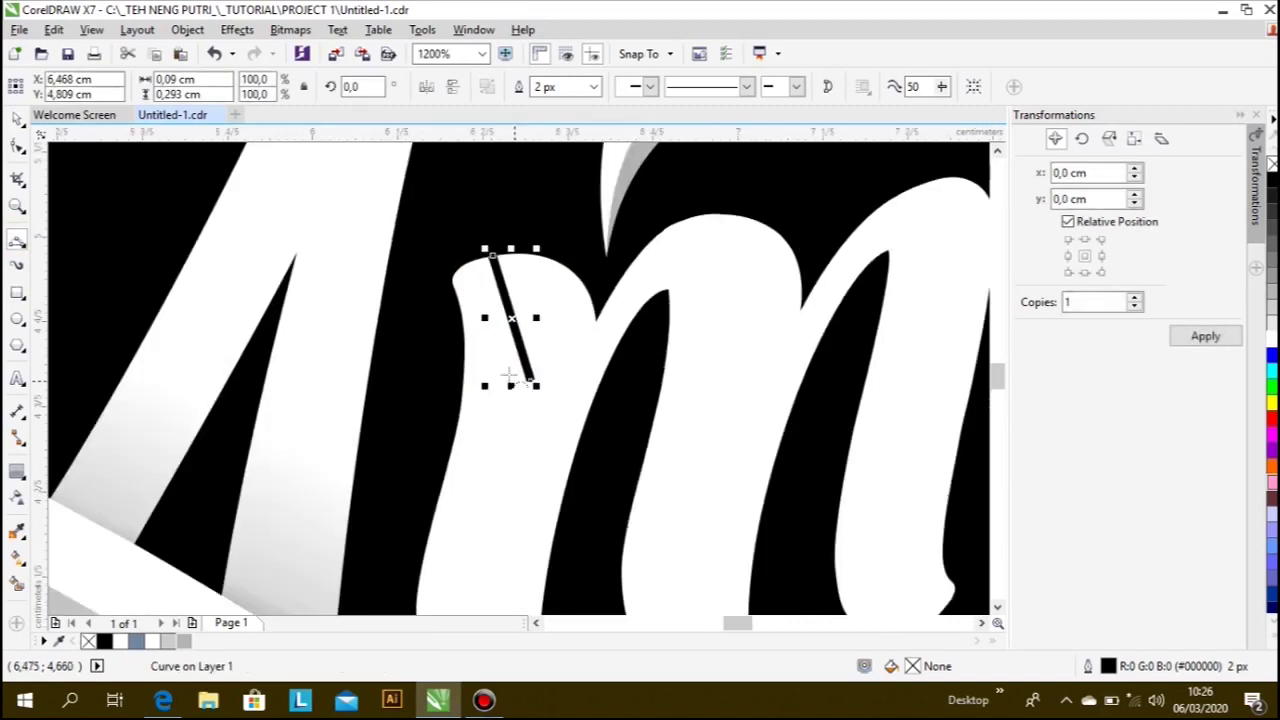
key("ctrl+z")
left_click_drag(486, 304, 522, 391)
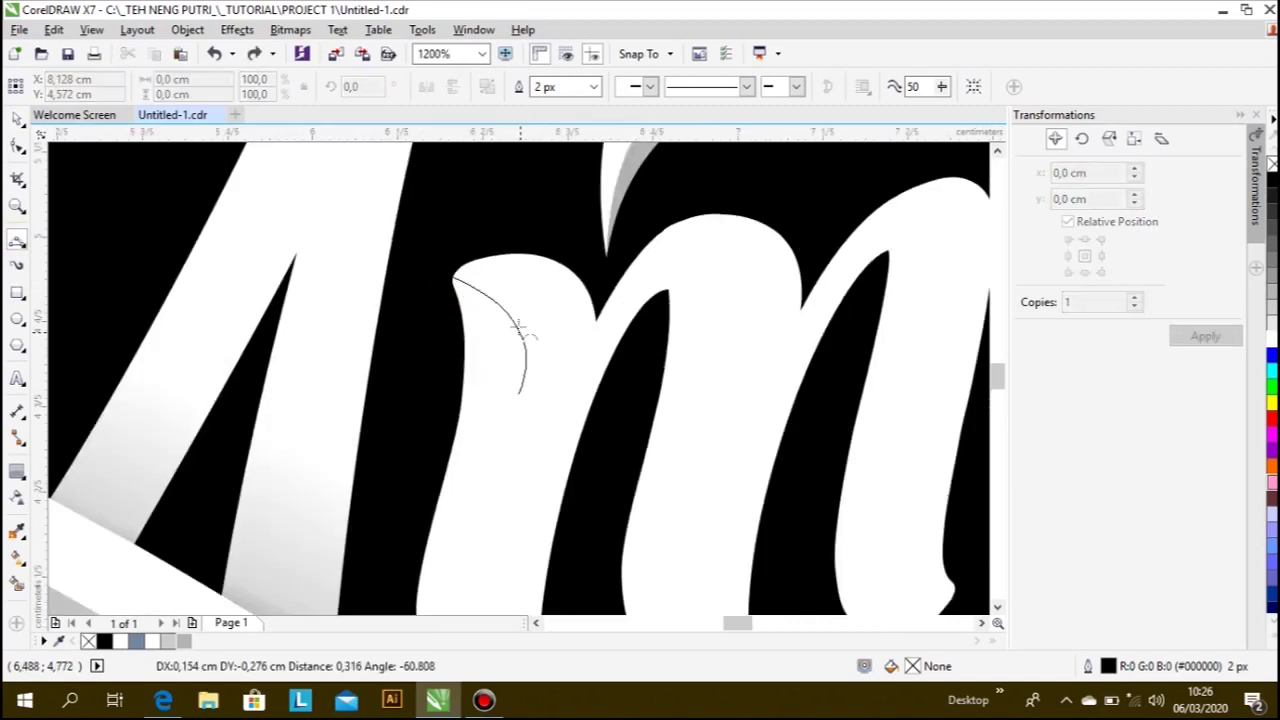
left_click(510, 320)
scroll(505, 305, "down", 2)
left_click_drag(520, 355, 500, 476)
left_click(500, 476)
- Smart Fill the strip along the m's first stroke grey
left_click(16, 583)
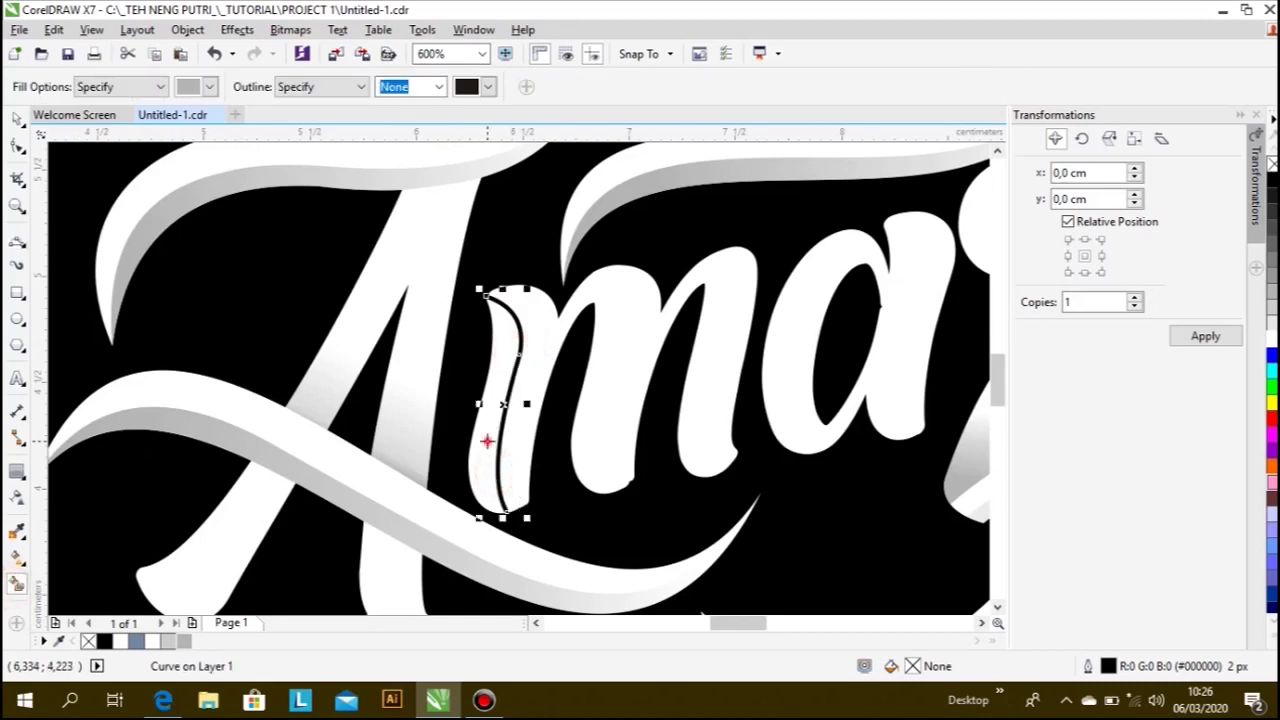
left_click(487, 441)
left_click(17, 117)
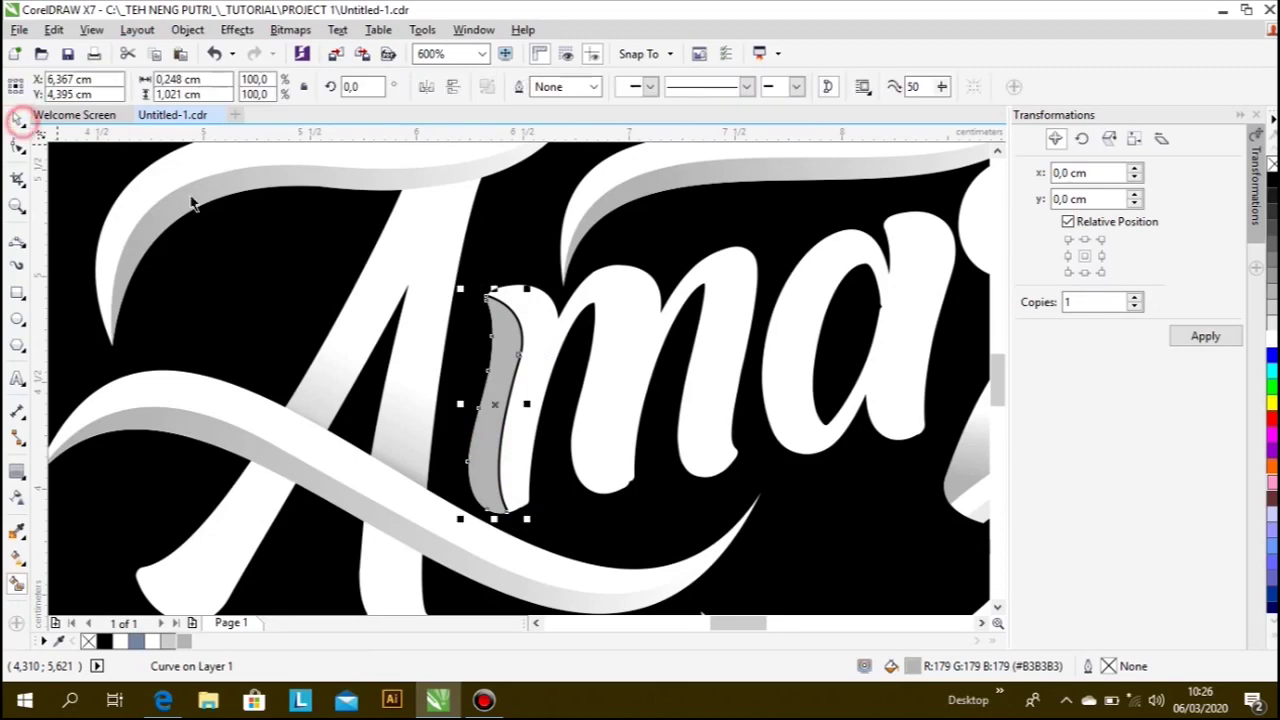
scroll(508, 329, "up", 3)
scroll(608, 240, "down", 2)
scroll(568, 271, "down", 1)
- Turn the m's grey strip into a re-angled linear grey-to-white gradient, then deselect
left_click(17, 500)
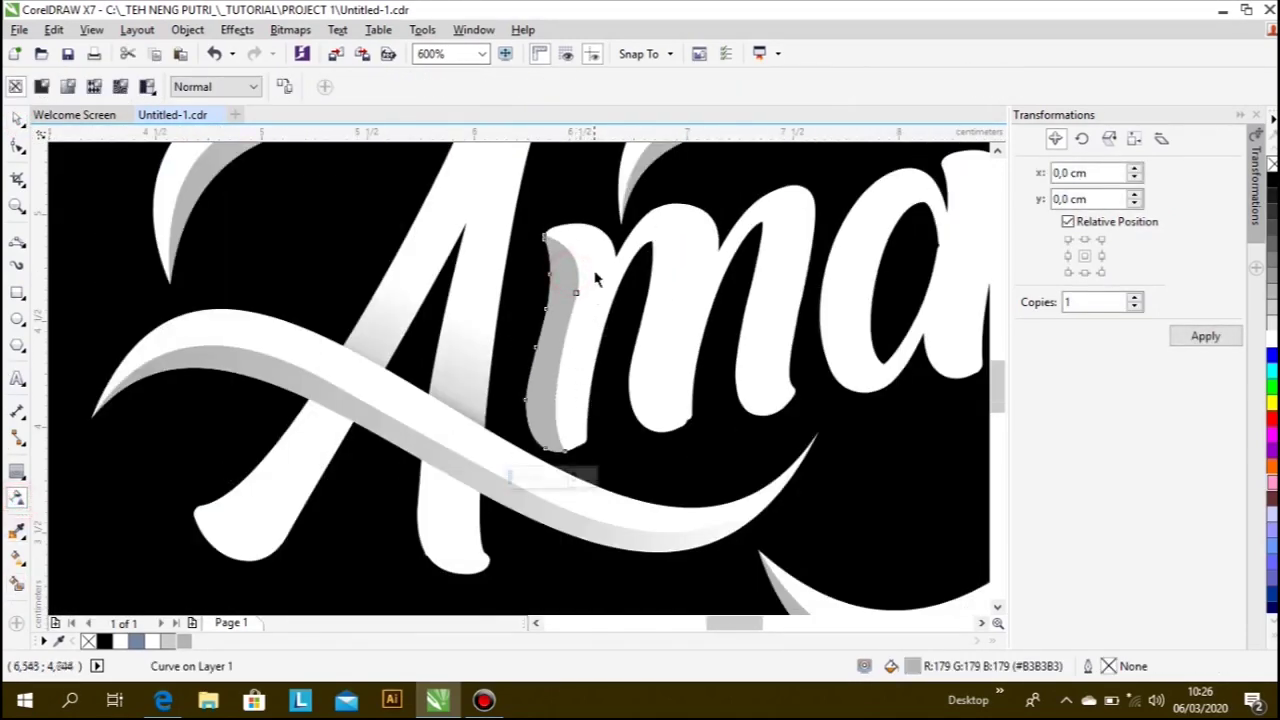
mouse_move(592, 270)
left_mouse_down()
mouse_move(555, 400)
mouse_move(558, 438)
left_mouse_up()
mouse_move(592, 270)
left_mouse_down()
mouse_move(565, 305)
mouse_move(566, 272)
left_mouse_up()
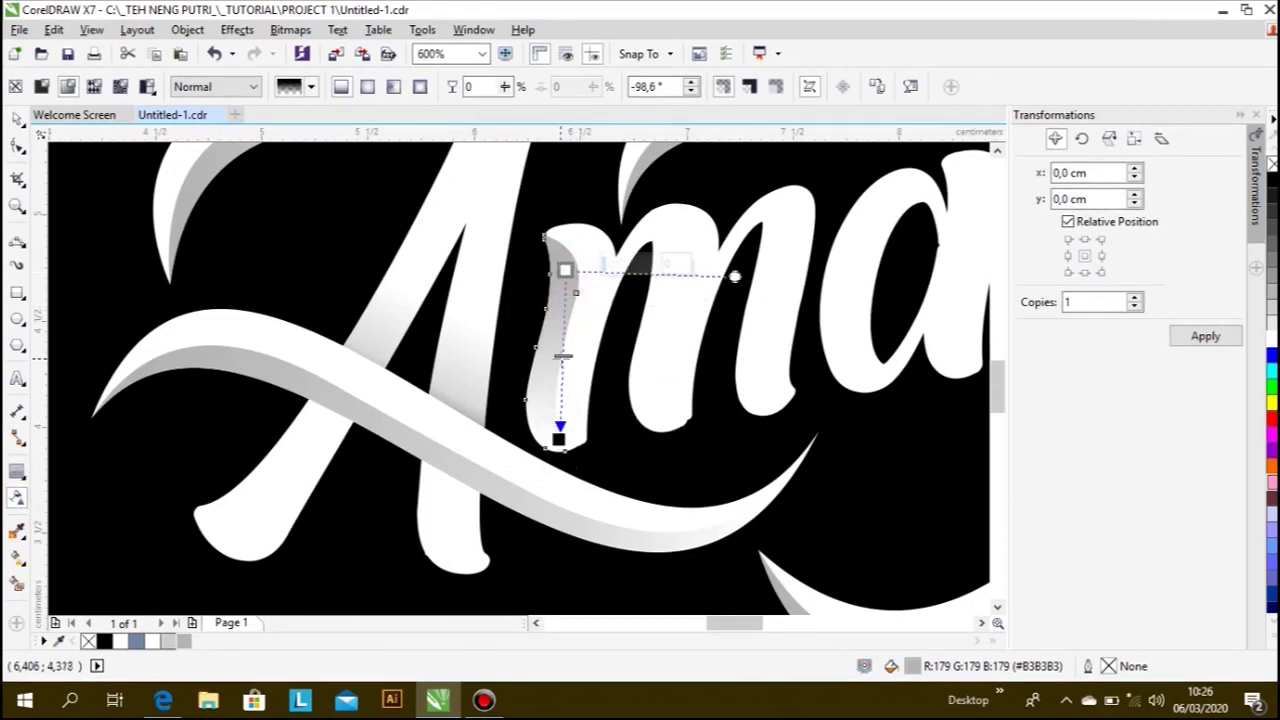
left_click(90, 220)
scroll(450, 300, "down", 2)
scroll(450, 300, "down", 1)
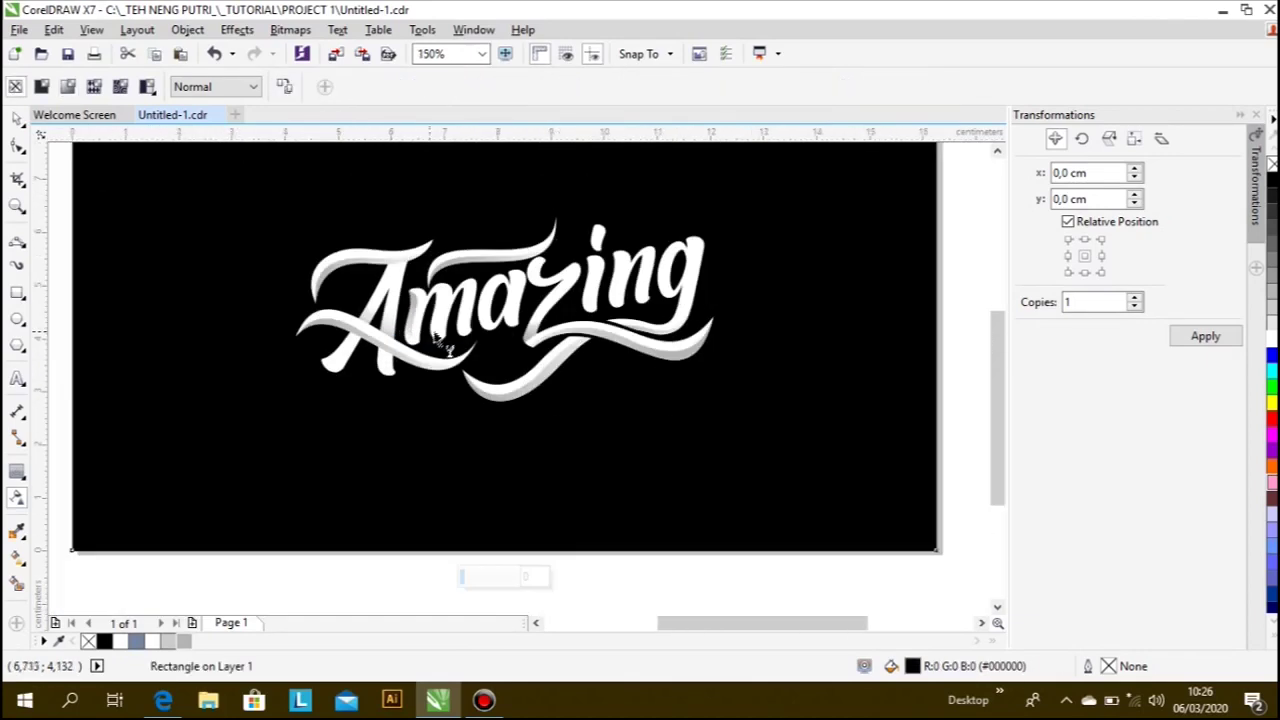
scroll(450, 290, "up", 2)
left_click(17, 292)
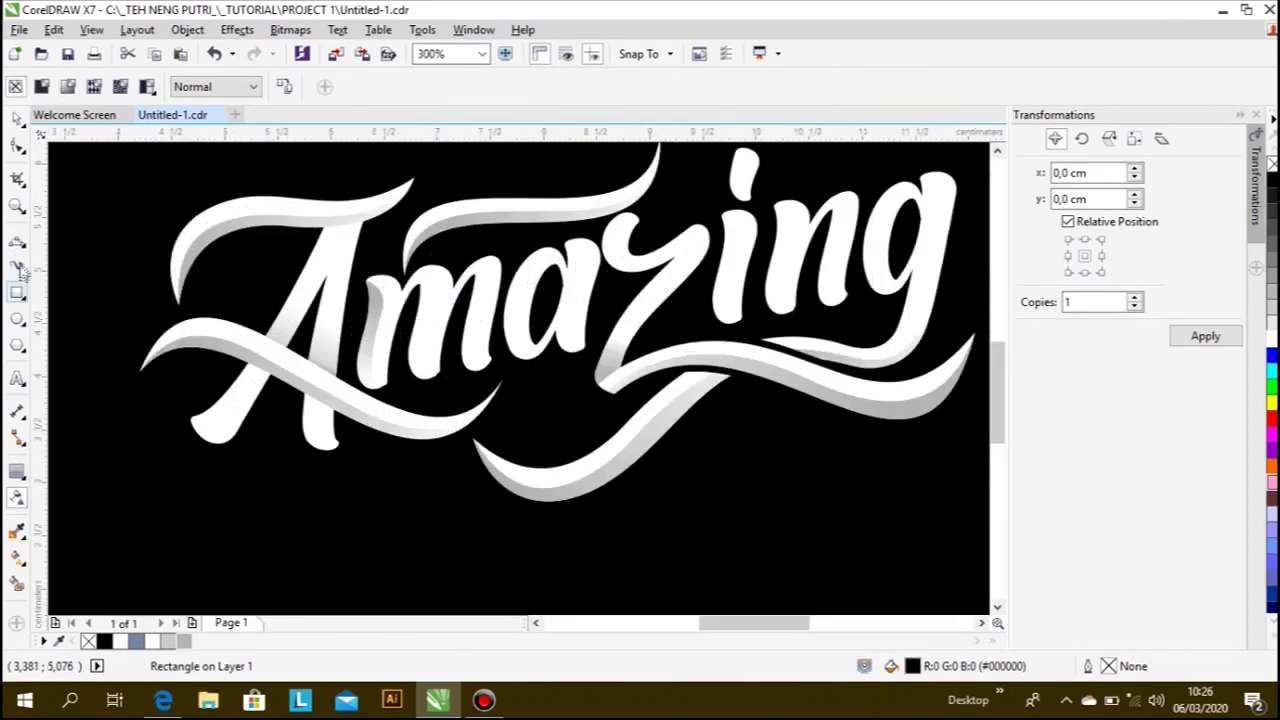
- Draw a Bezier curve up the inside of the a's left stroke and over its top
left_click(17, 243)
scroll(440, 400, "down", 1)
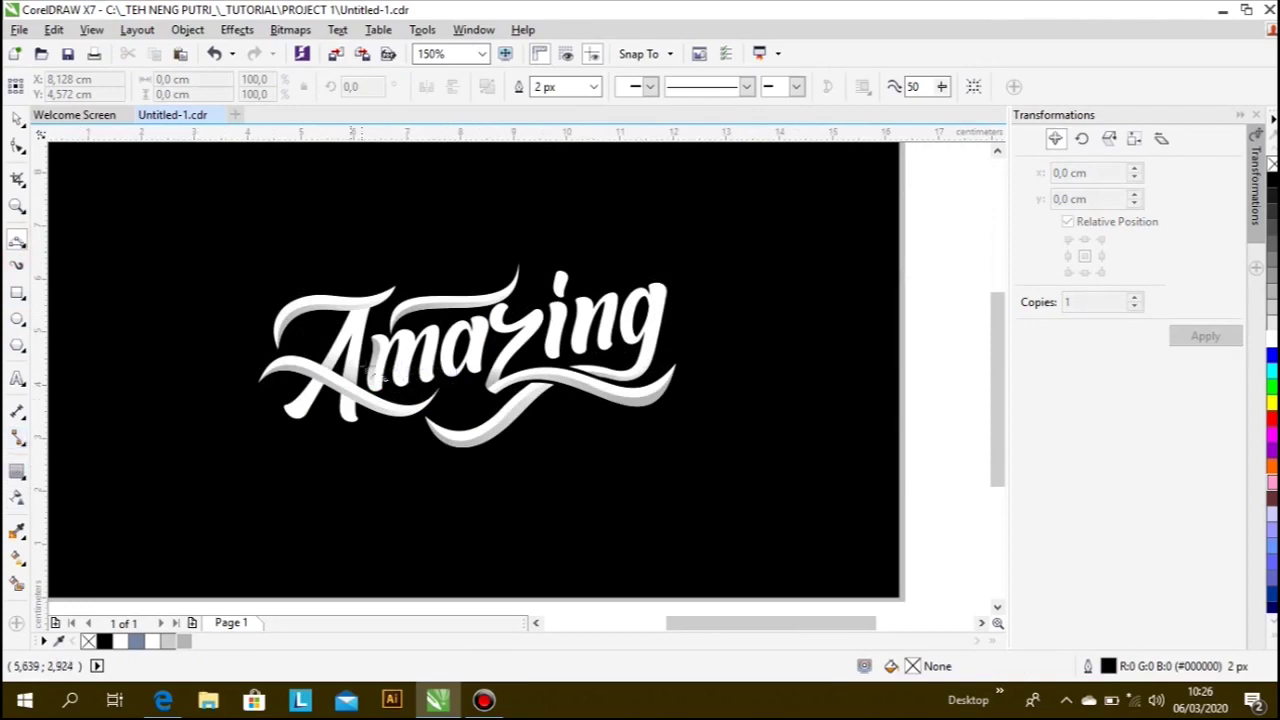
scroll(373, 372, "up", 1)
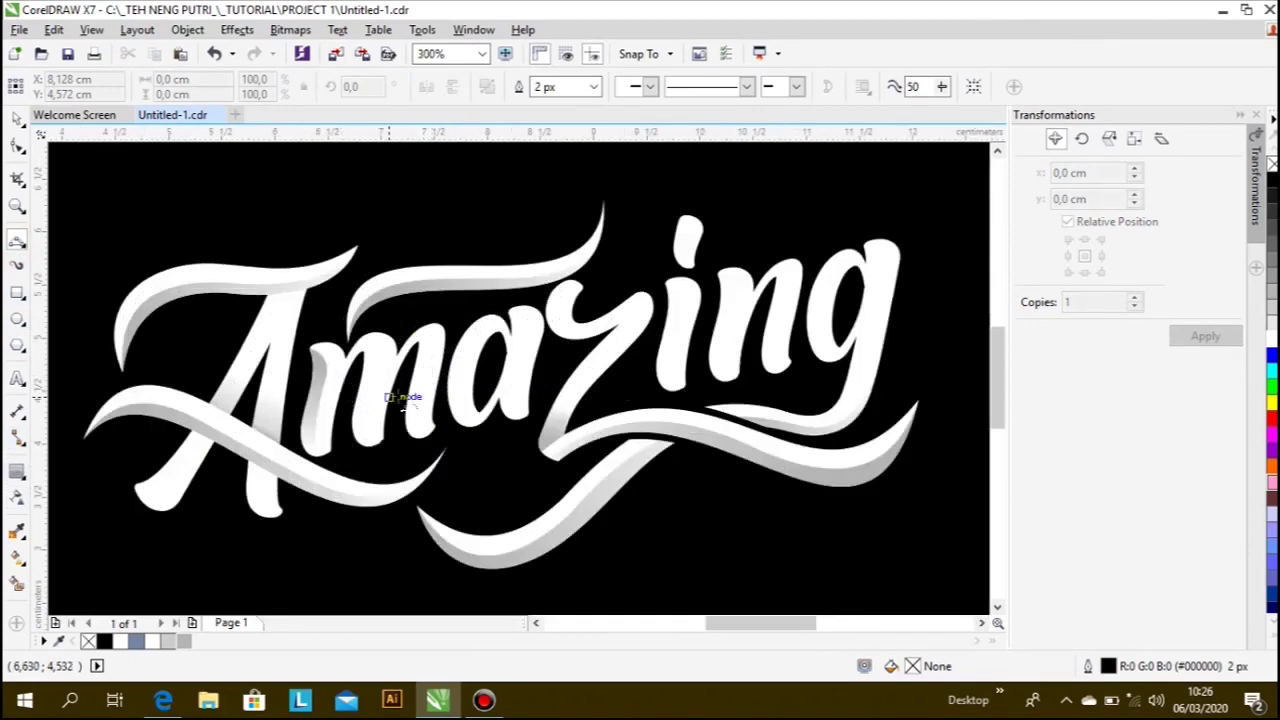
scroll(466, 372, "up", 1)
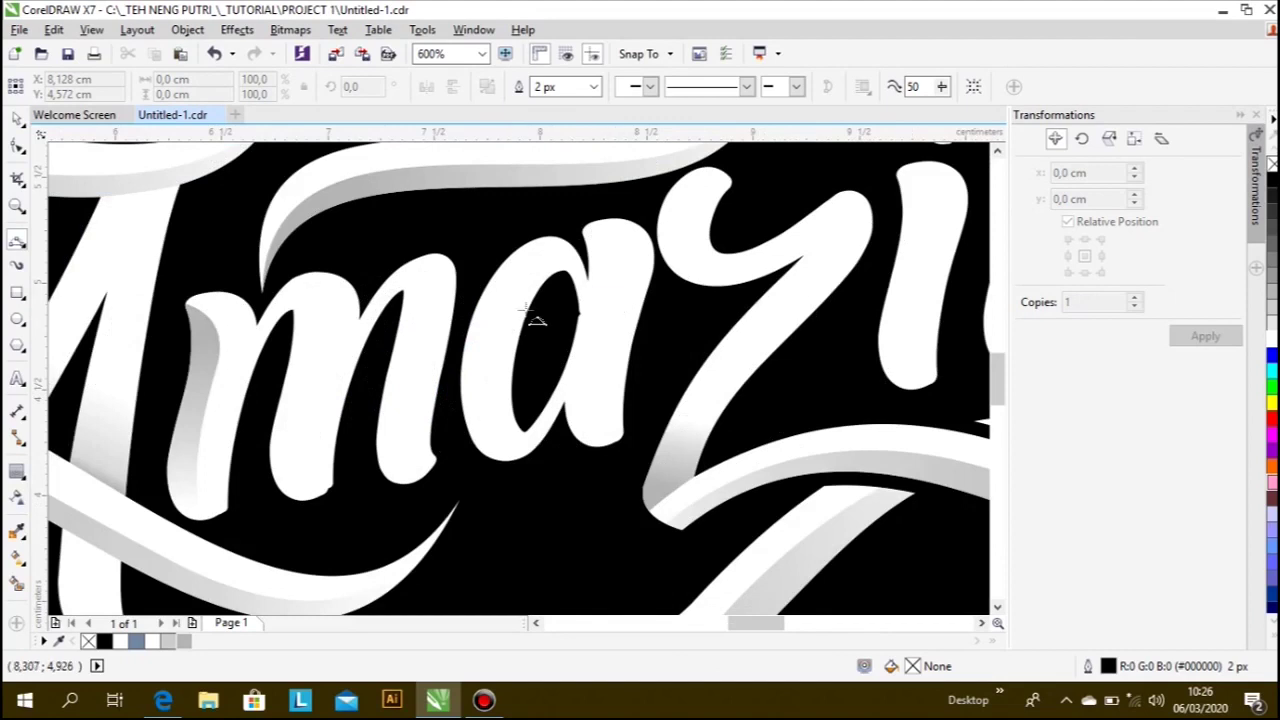
scroll(535, 350, "up", 1)
left_click(518, 560)
left_click_drag(446, 413, 473, 536)
scroll(473, 536, "down", 1)
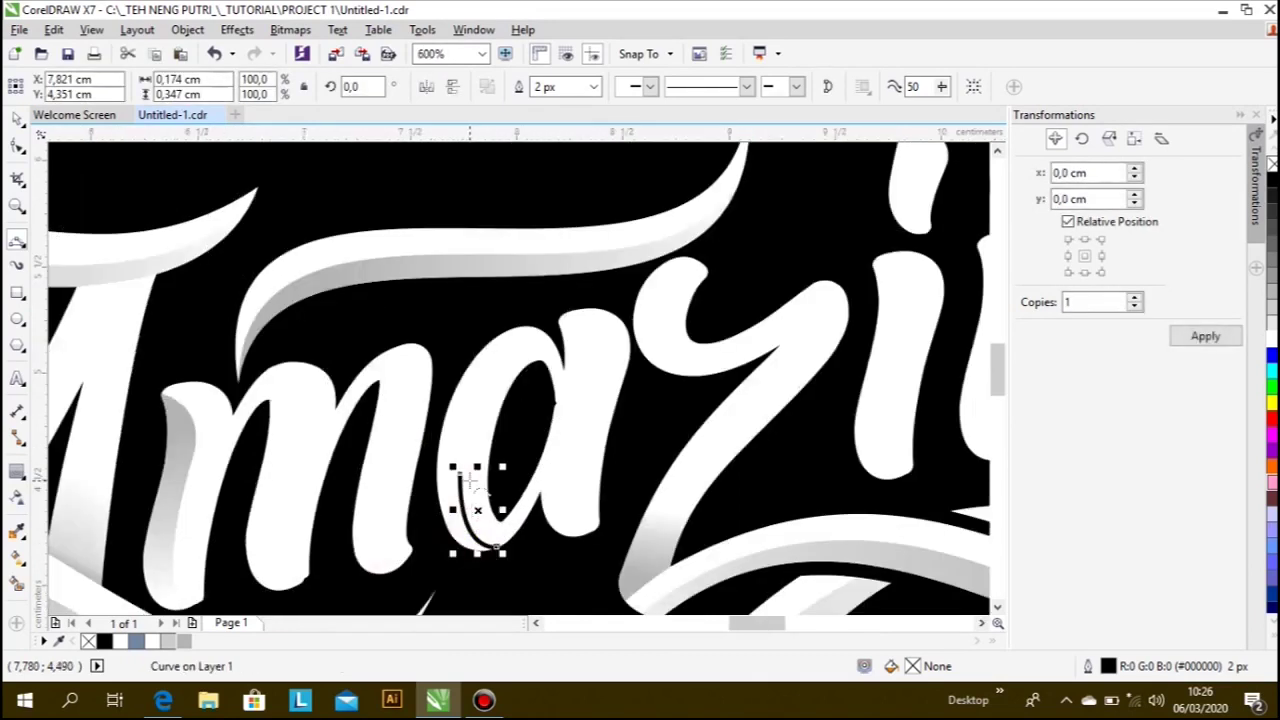
left_click(458, 473)
left_click_drag(563, 337, 510, 350)
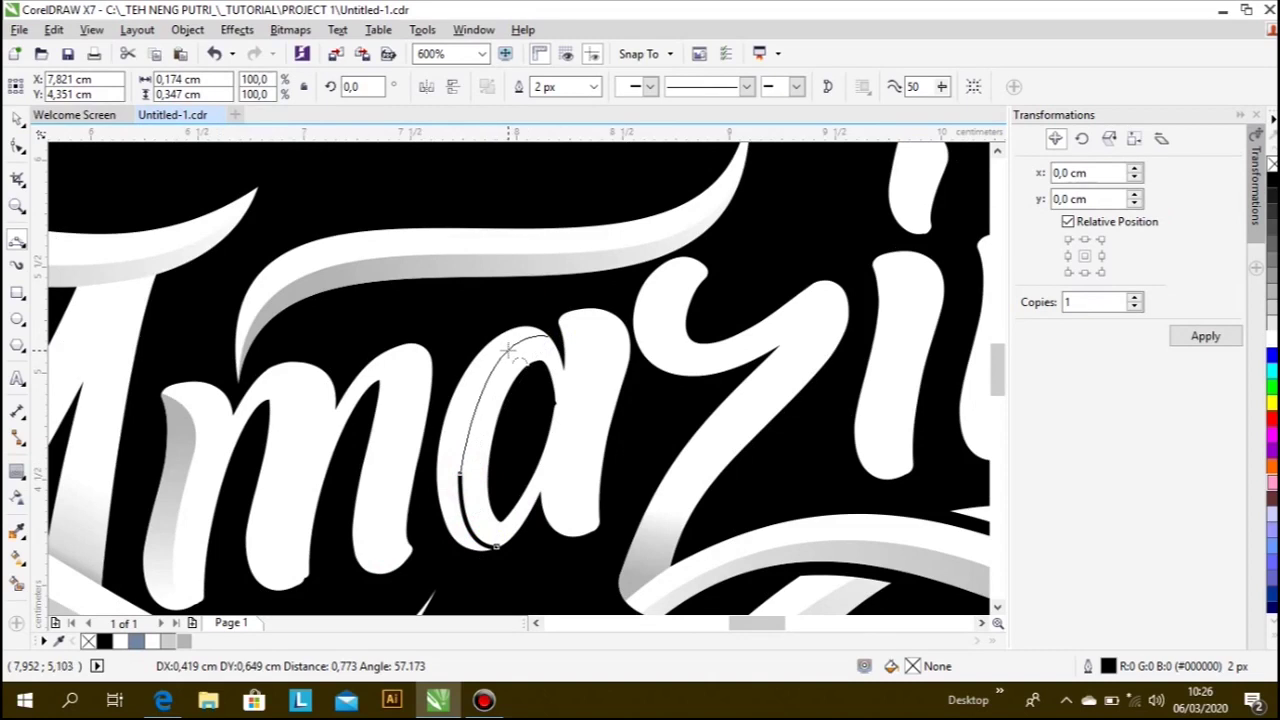
left_click_drag(508, 350, 508, 350)
scroll(500, 460, "up", 1)
- Smart Fill the enclosed gap with grey R179 G179 B179 and select the new strip
left_click(17, 146)
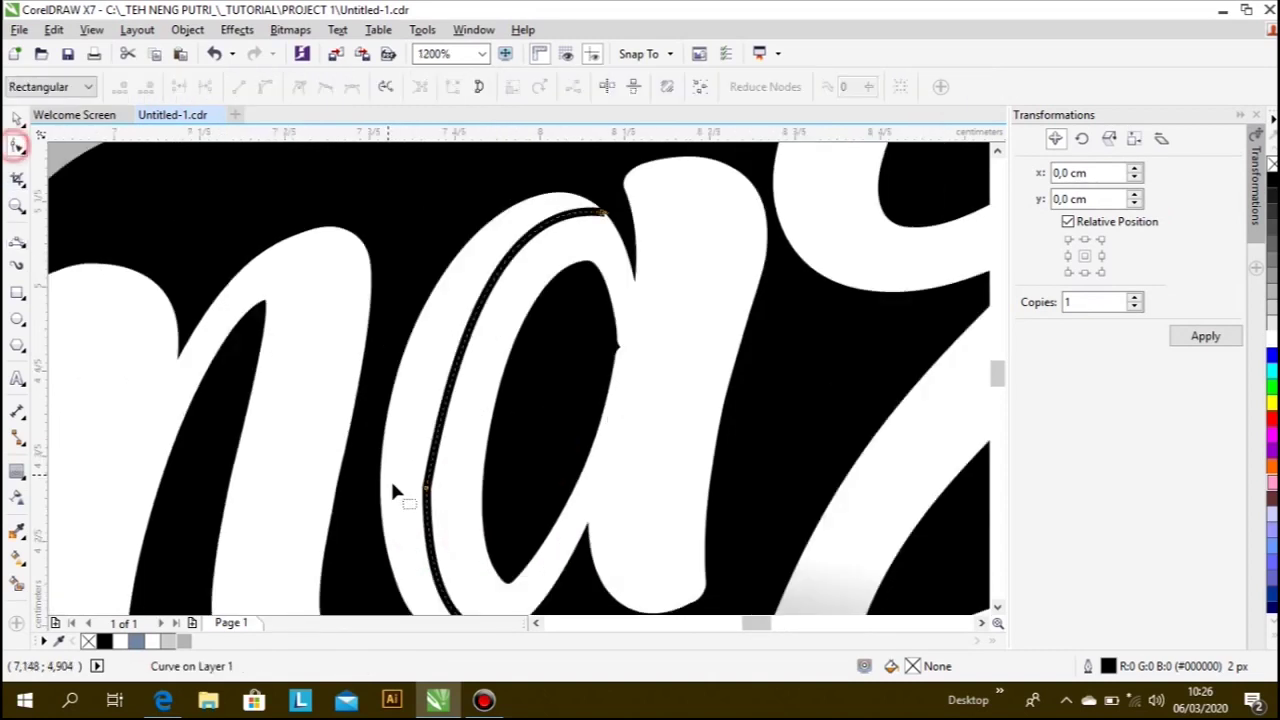
left_click(424, 490)
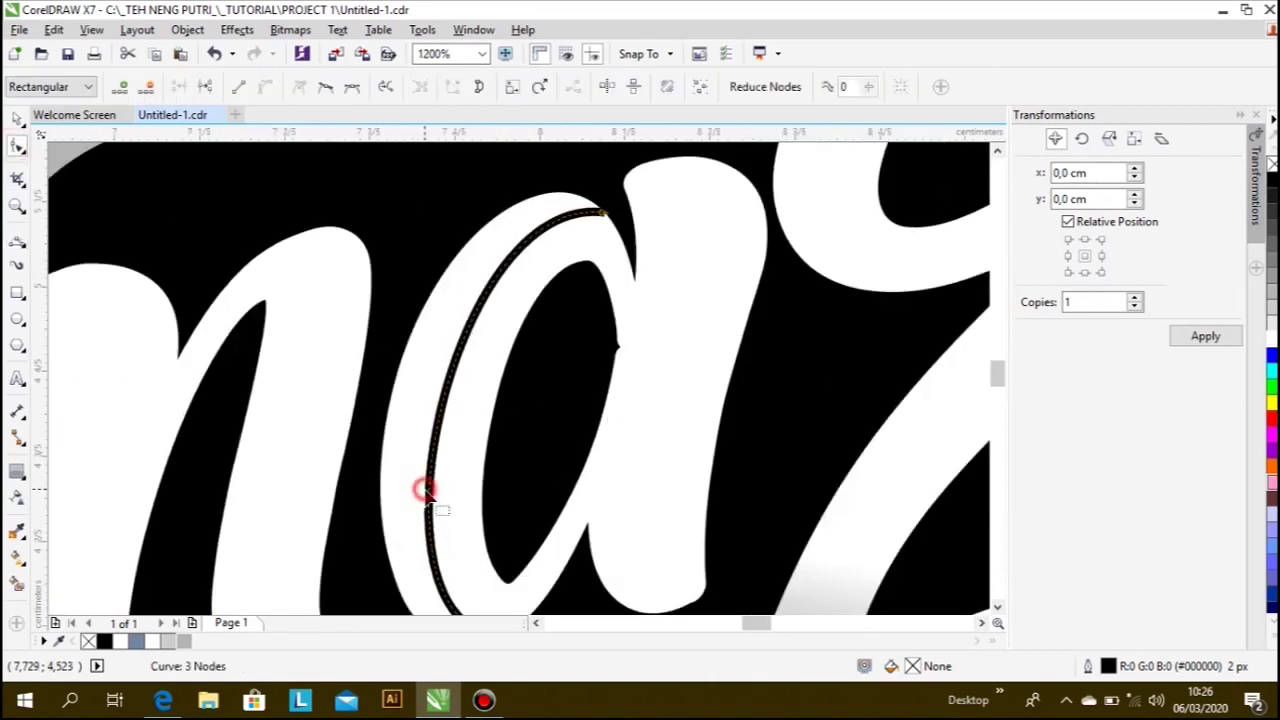
left_click(18, 580)
left_click(420, 403)
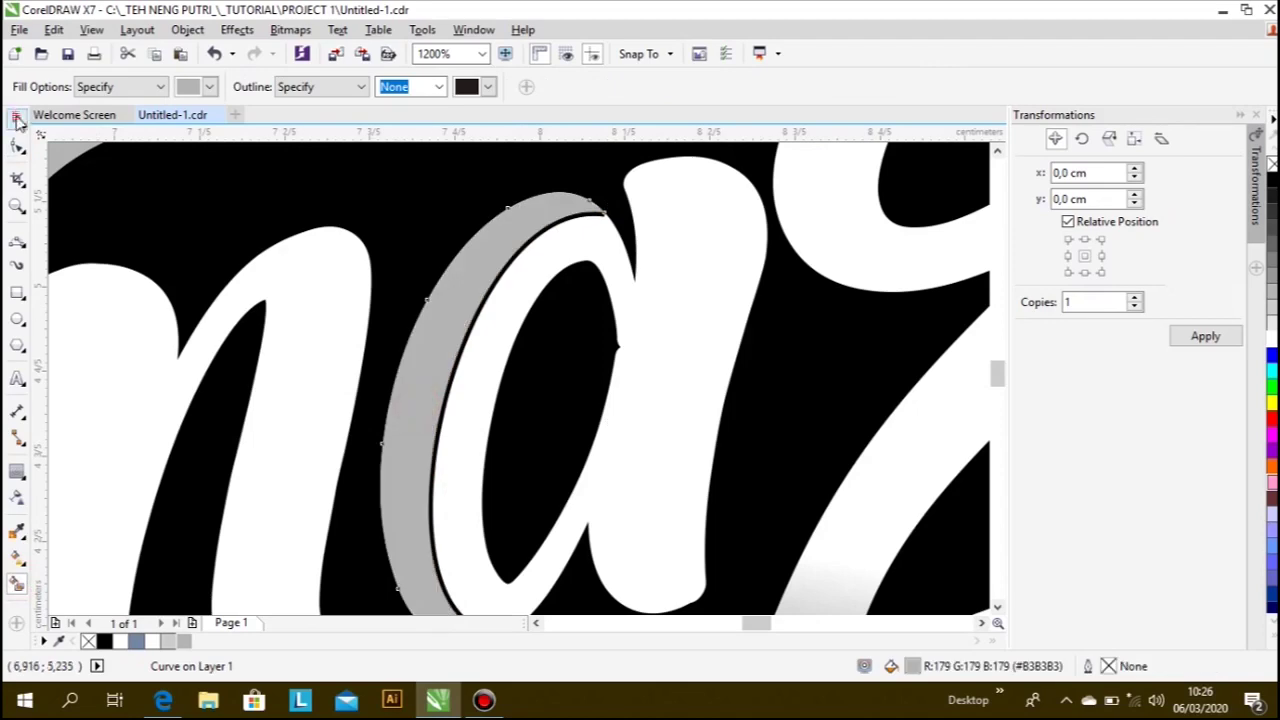
left_click(17, 118)
scroll(514, 250, "up", 3)
left_click(494, 234)
scroll(540, 269, "down", 1)
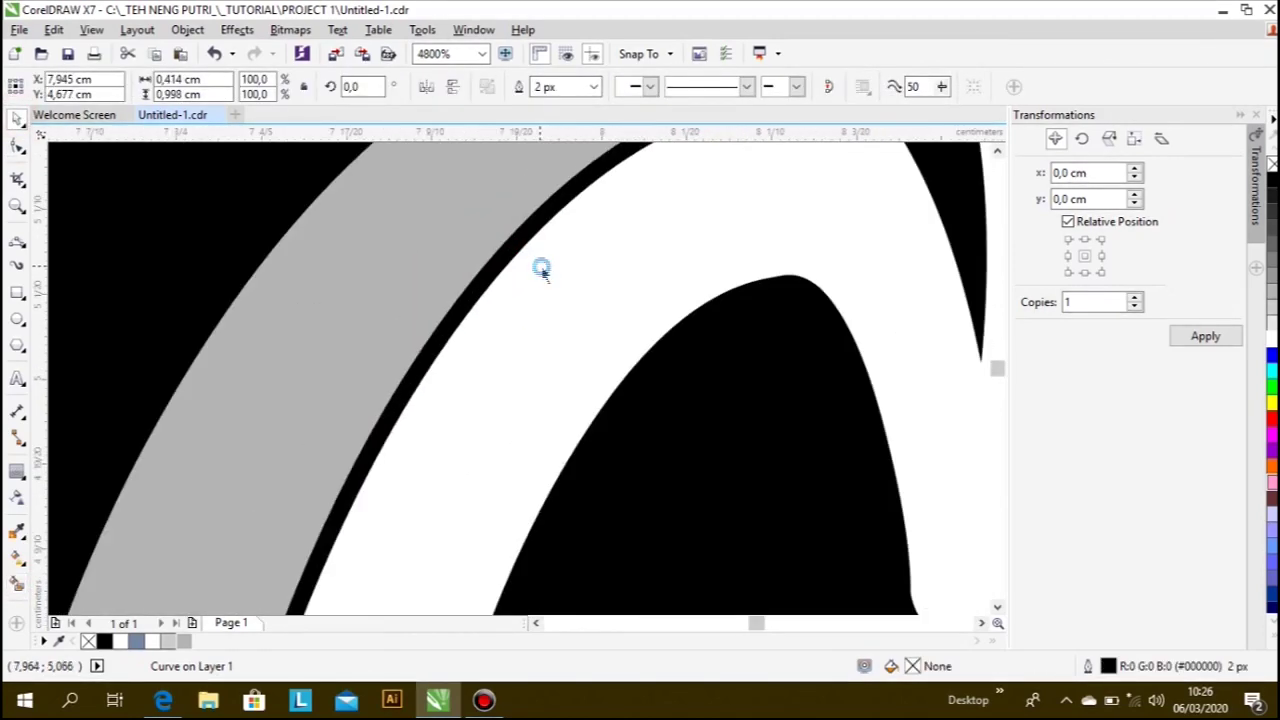
scroll(496, 287, "down", 5)
left_click(497, 278)
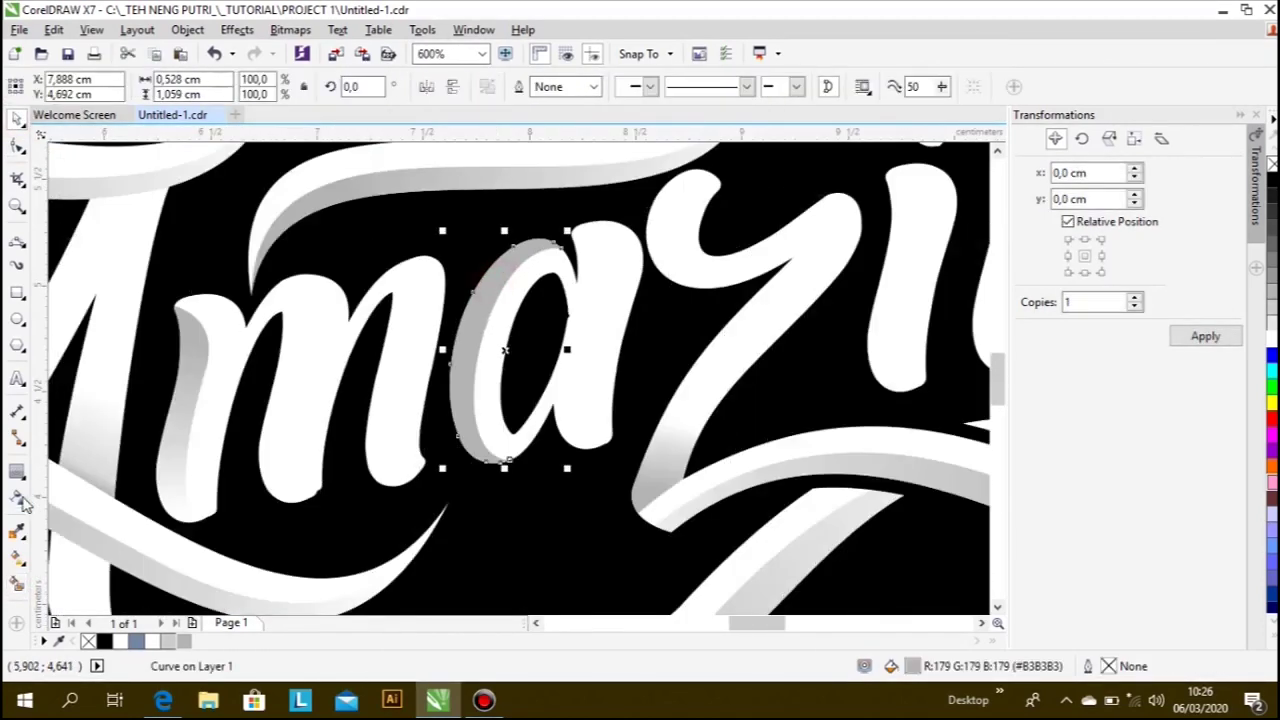
- Lay a linear gradient across the a's strip, then tilt it and adjust its start, end and midpoint
left_click(17, 497)
left_click_drag(479, 277, 477, 415)
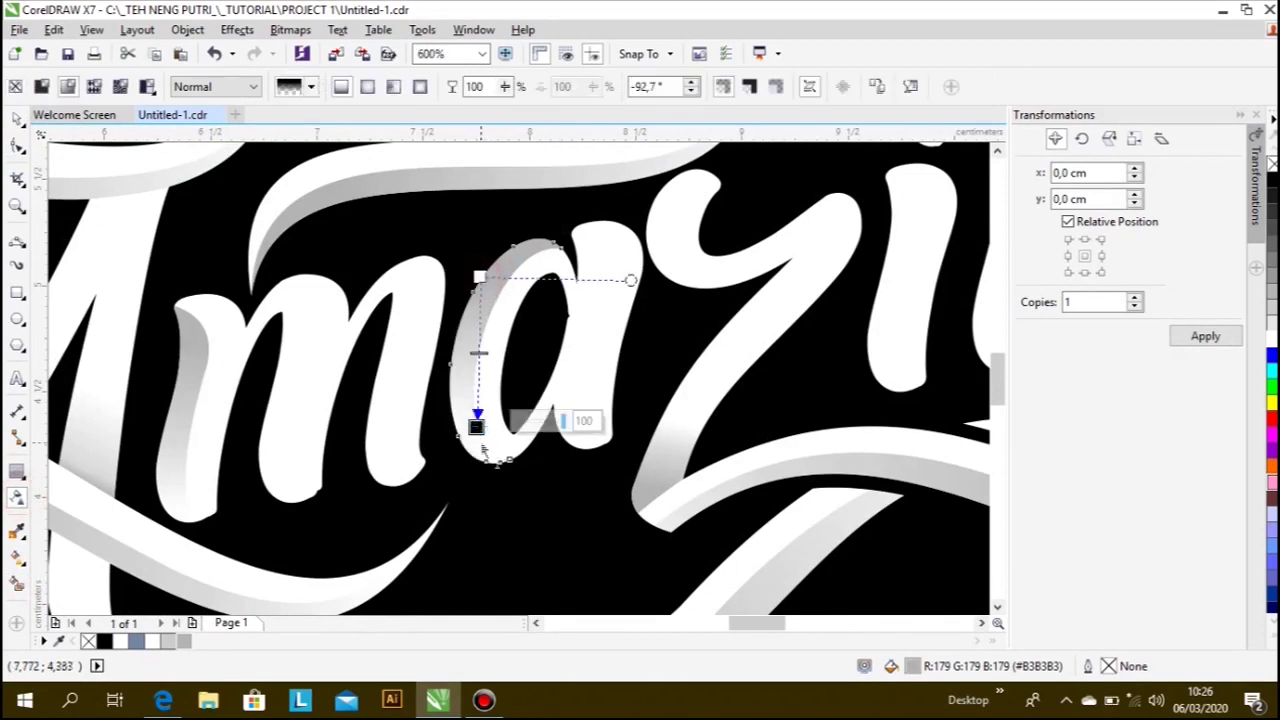
left_click_drag(479, 277, 449, 308)
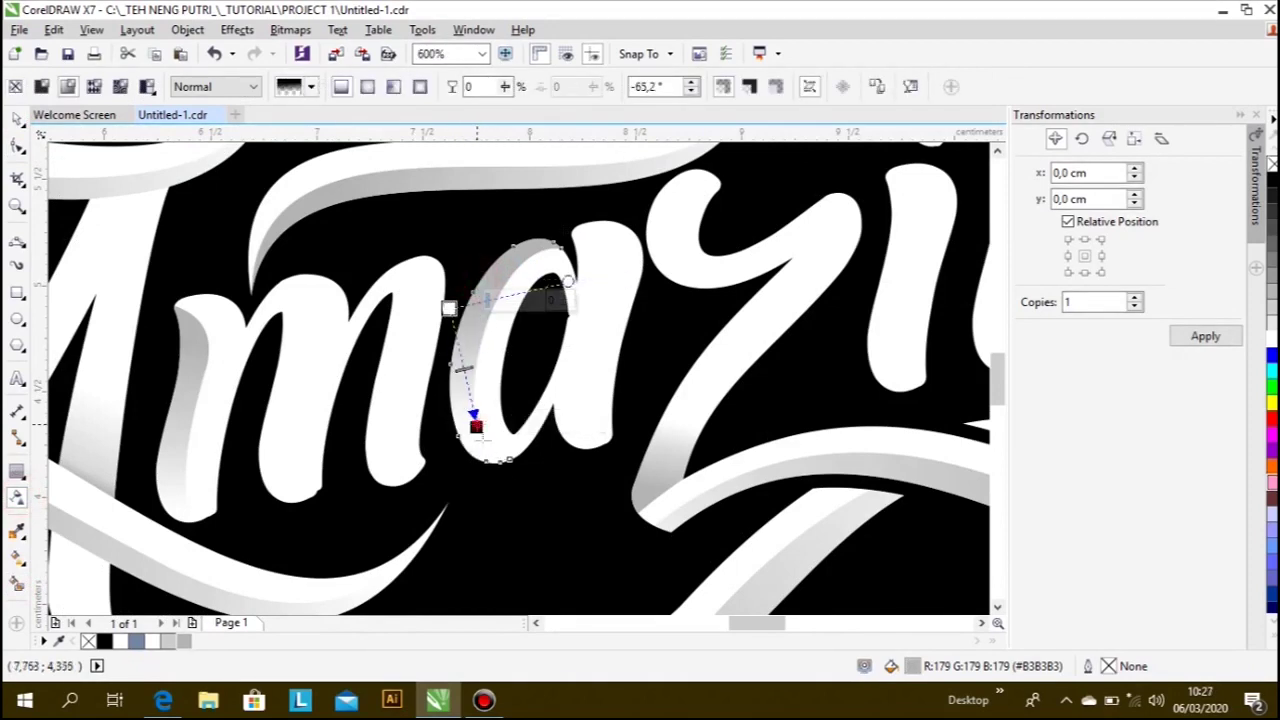
left_click_drag(476, 427, 507, 497)
left_click_drag(478, 406, 463, 365)
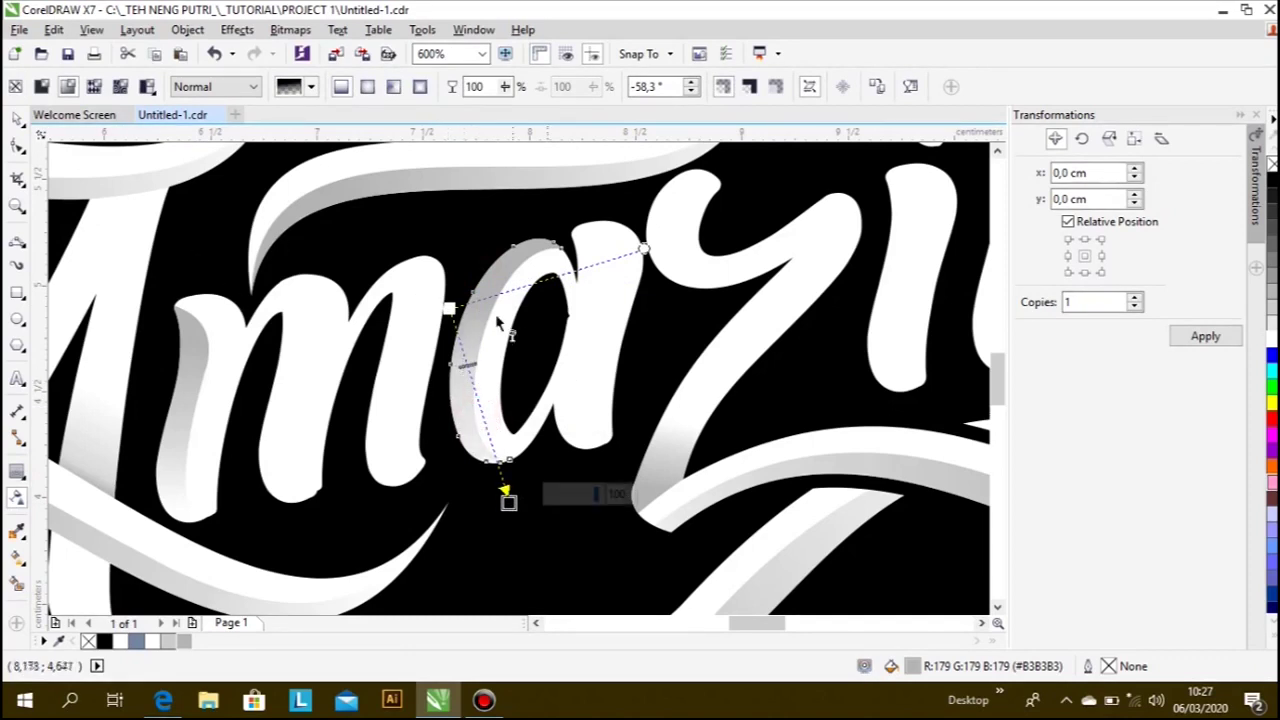
left_click_drag(449, 308, 489, 266)
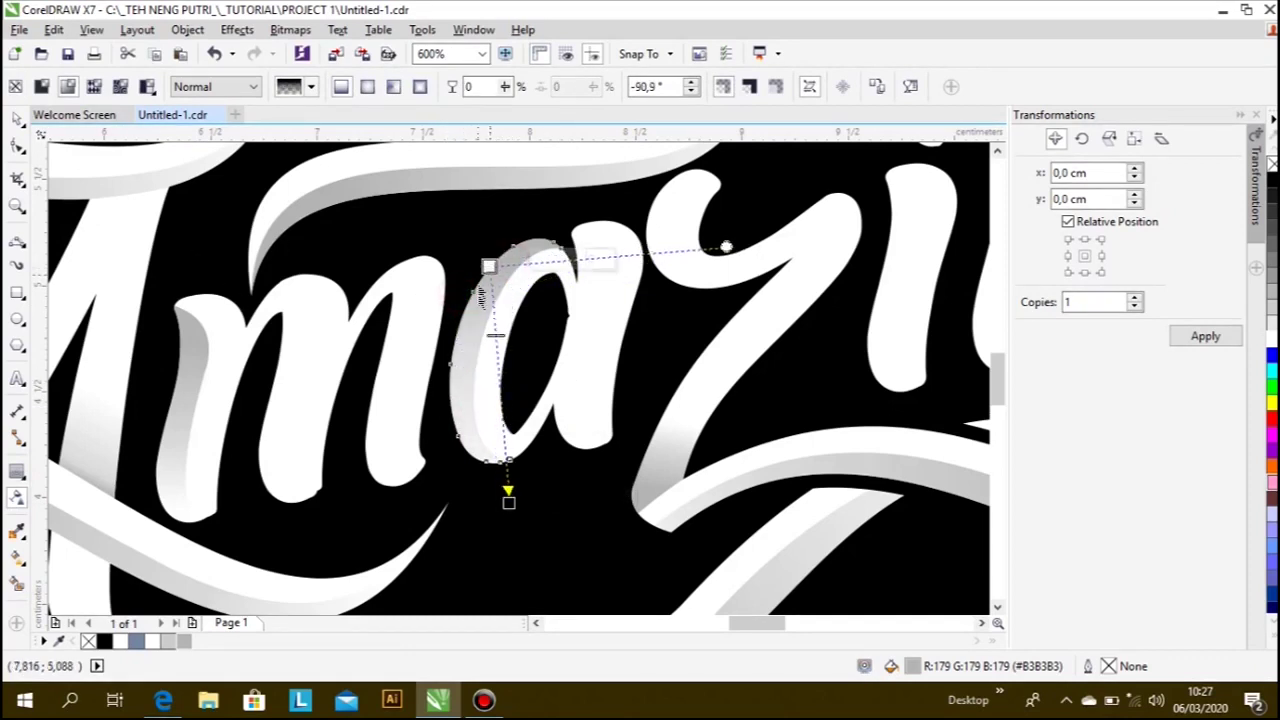
left_click_drag(495, 338, 497, 366)
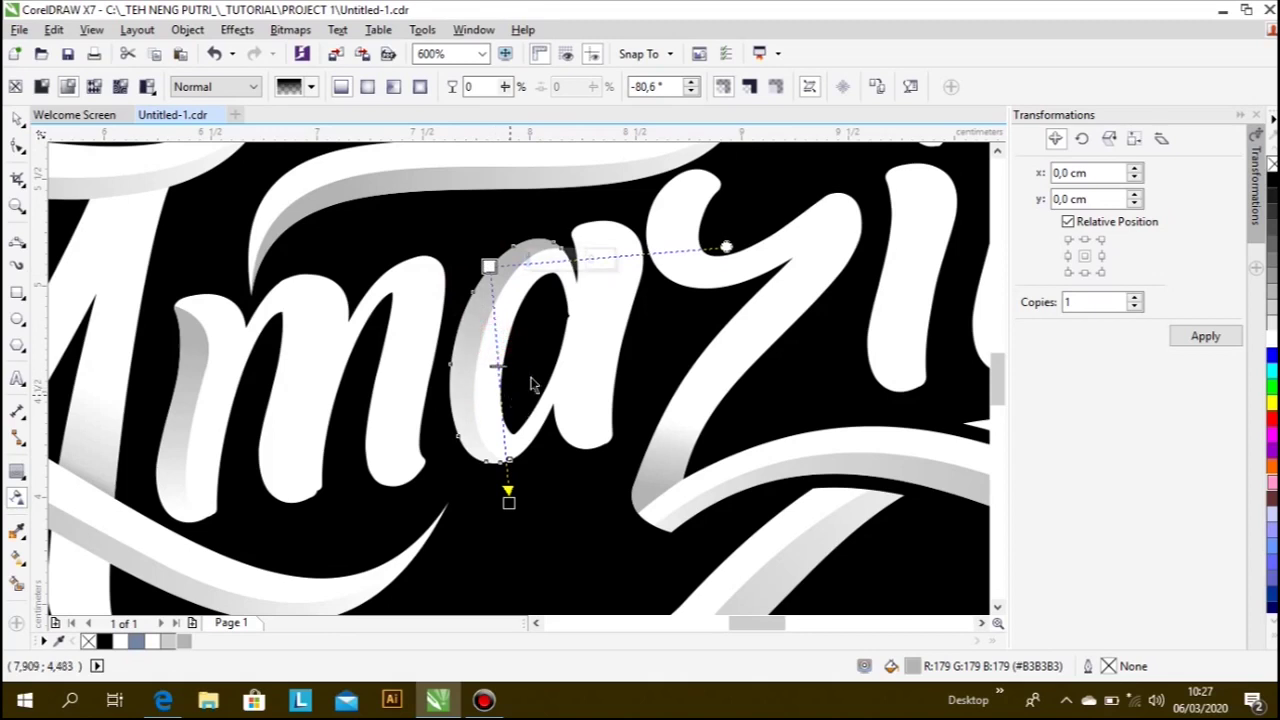
- Move the gradient's end out to the a's right side, then deselect to review the shading
left_click(571, 371)
scroll(551, 380, "down", 2)
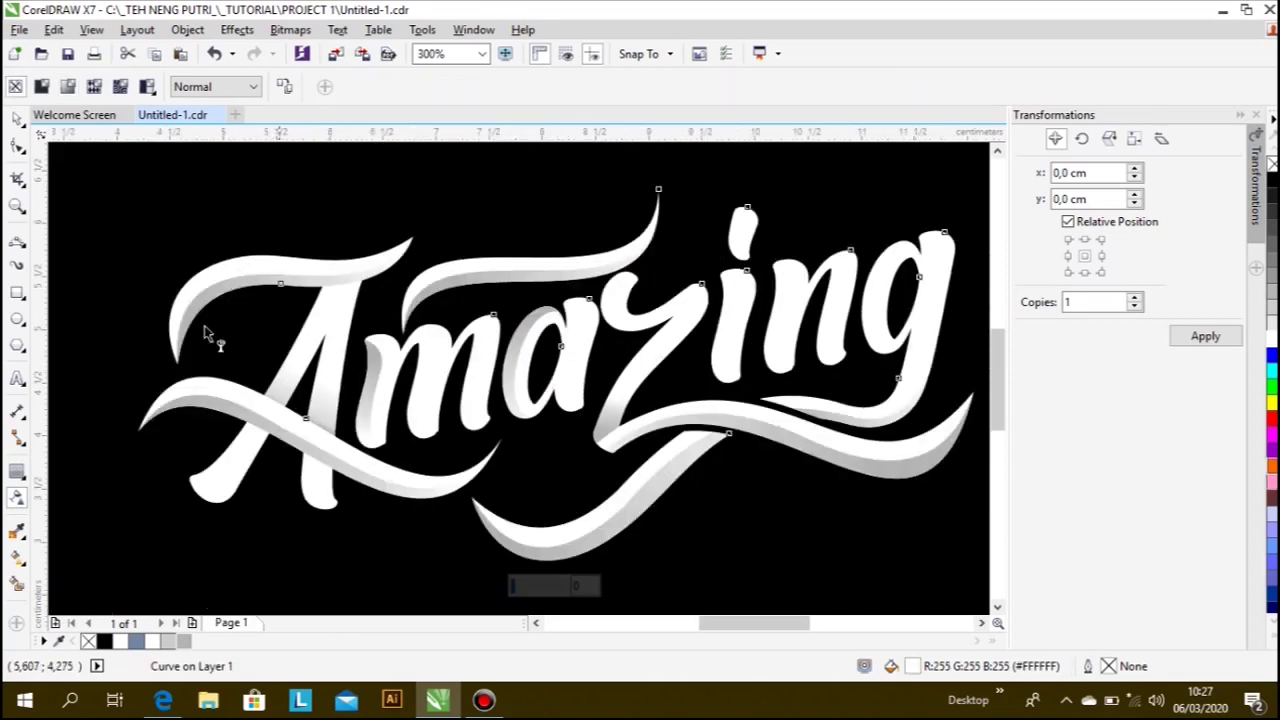
left_click(527, 340)
scroll(522, 320, "up", 2)
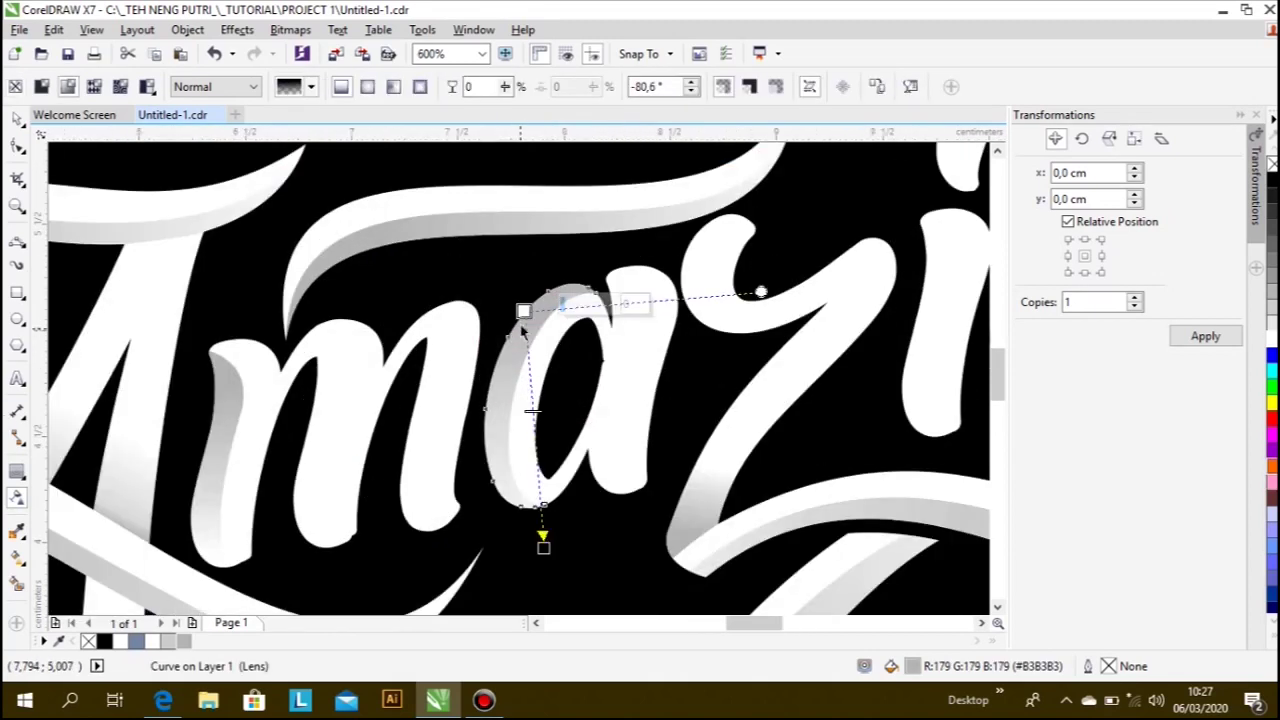
mouse_move(543, 547)
left_mouse_down()
mouse_move(645, 422)
mouse_move(621, 427)
left_mouse_up()
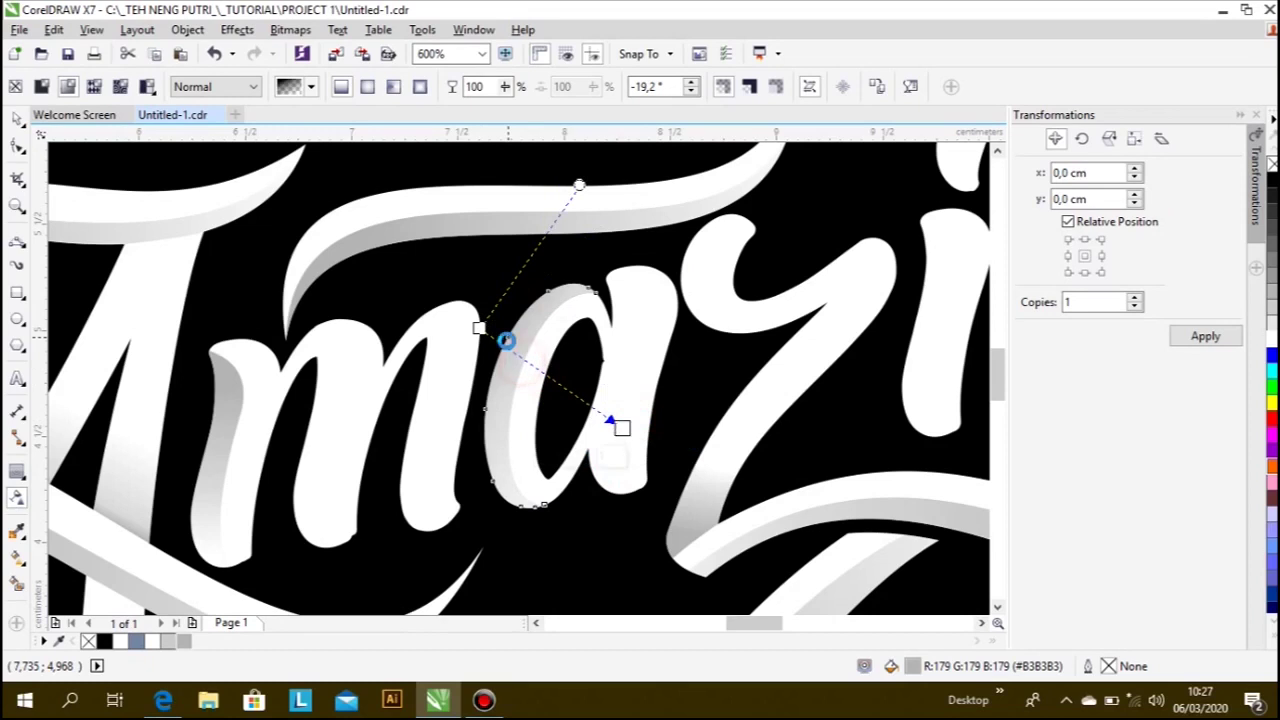
scroll(543, 394, "down", 2)
left_click(369, 310)
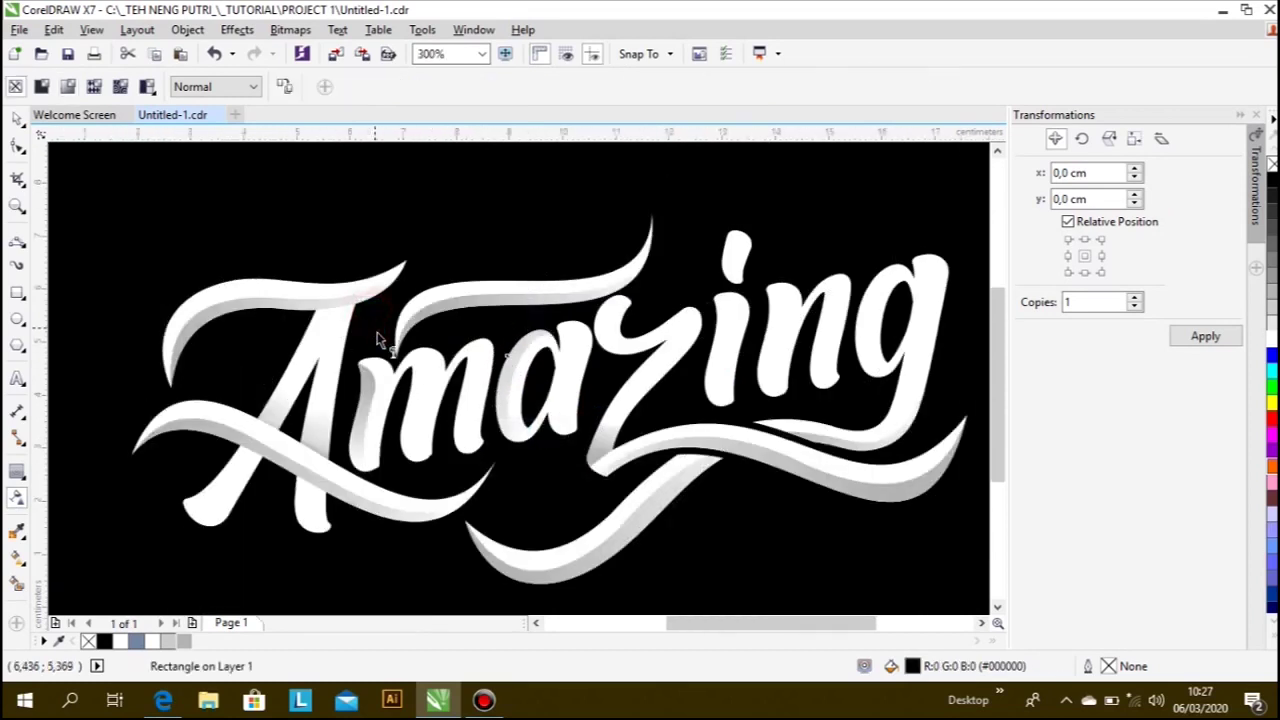
- Draw a Bezier dividing curve along the z's curved band
scroll(380, 334, "down", 2)
scroll(470, 372, "up", 2)
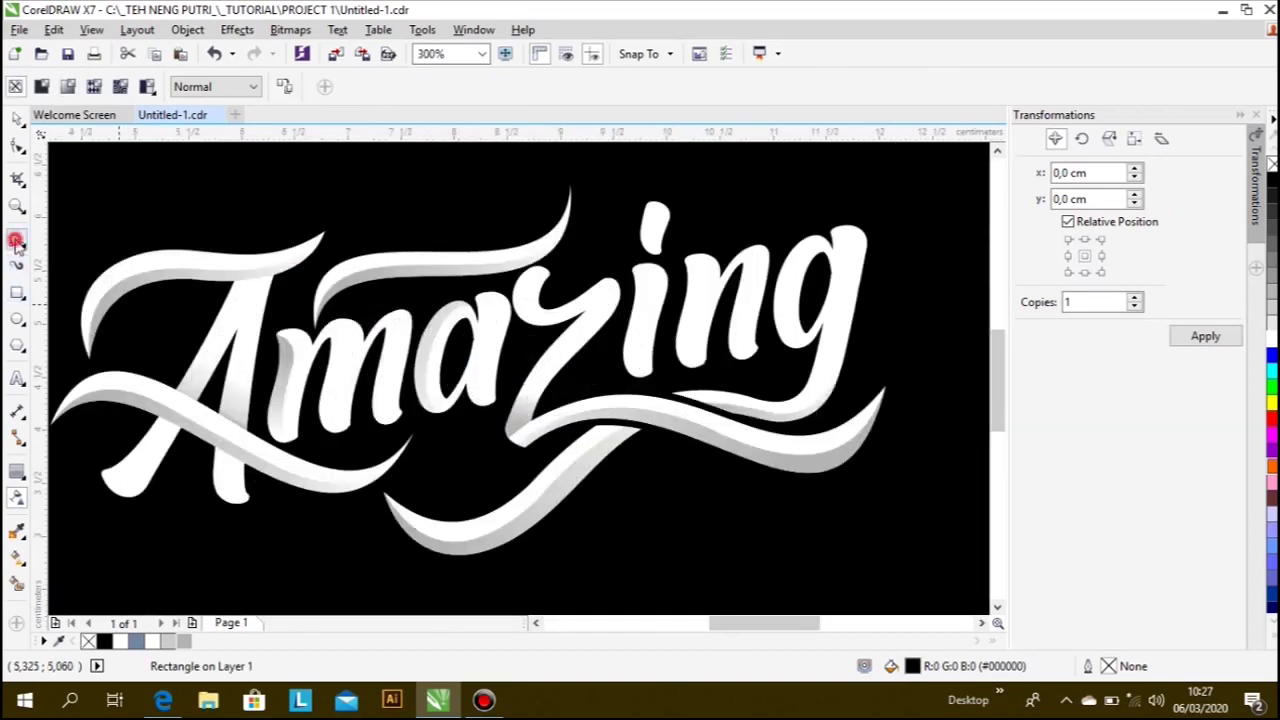
left_click(16, 243)
scroll(543, 285, "up", 1)
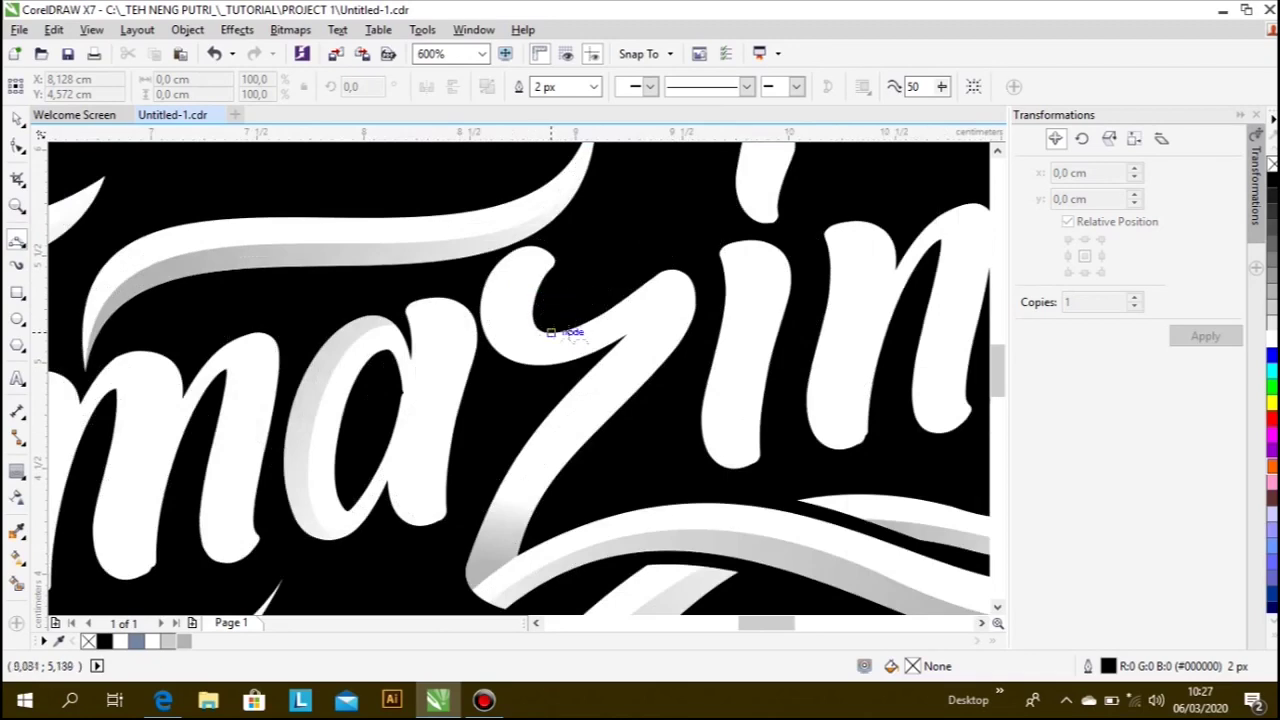
scroll(543, 343, "down", 1)
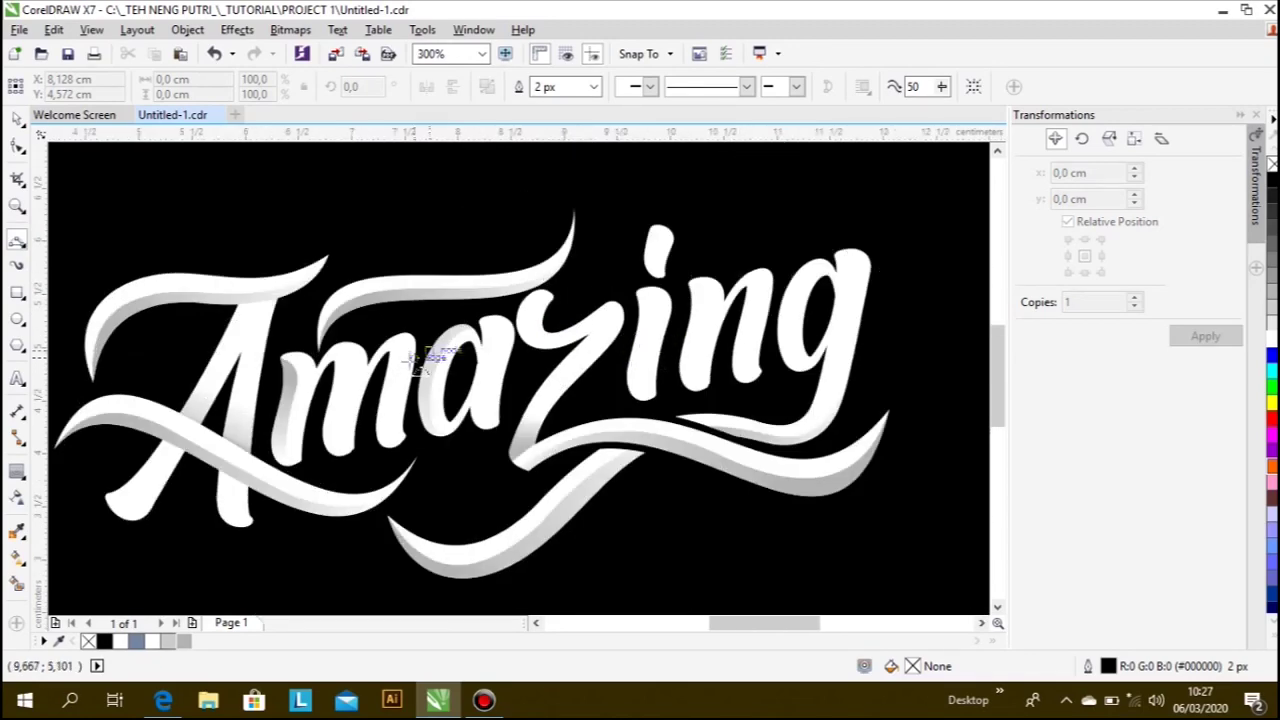
scroll(450, 352, "down", 1)
scroll(505, 350, "up", 2)
scroll(437, 281, "up", 1)
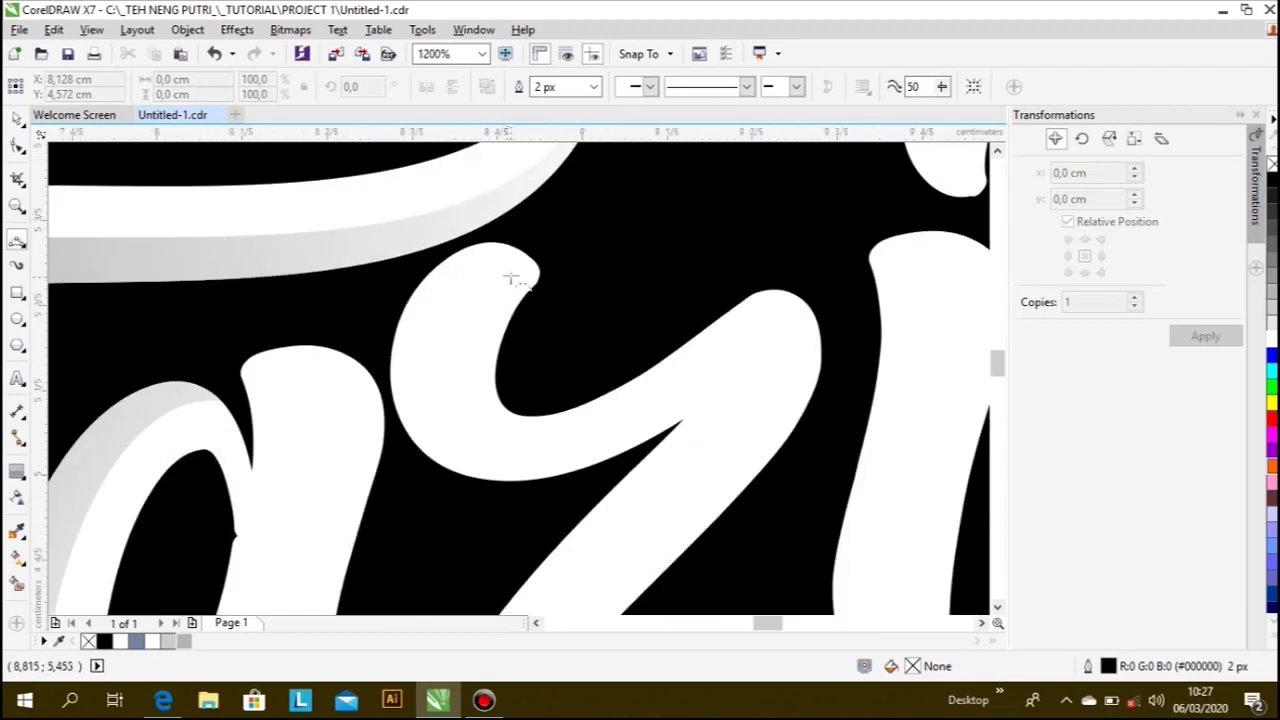
left_click_drag(508, 245, 448, 382)
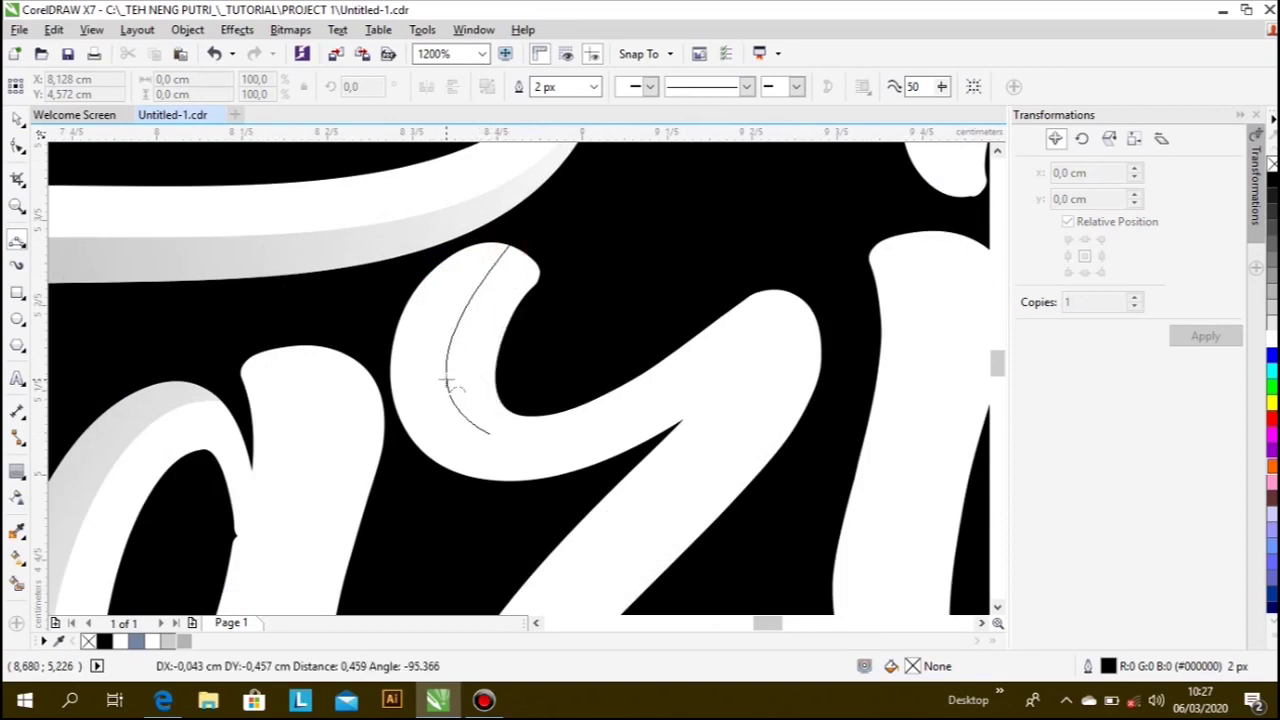
left_click(490, 432)
left_click_drag(648, 407, 543, 443)
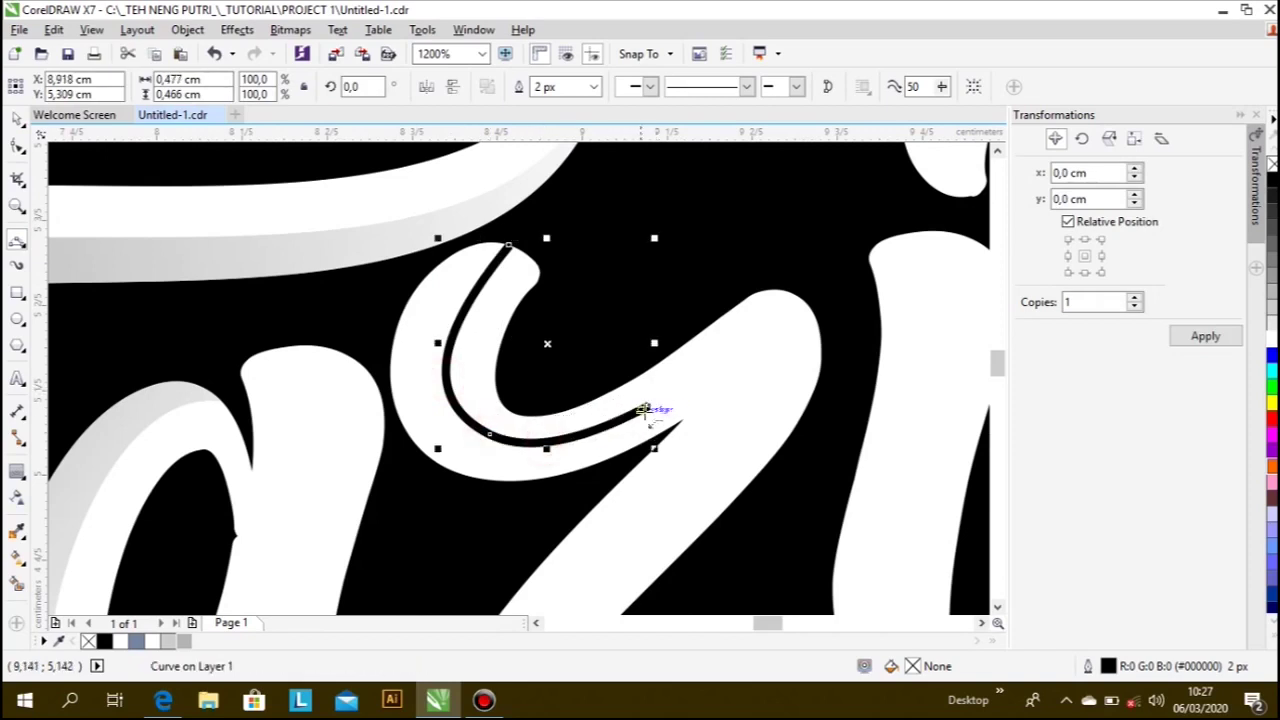
left_click(648, 407)
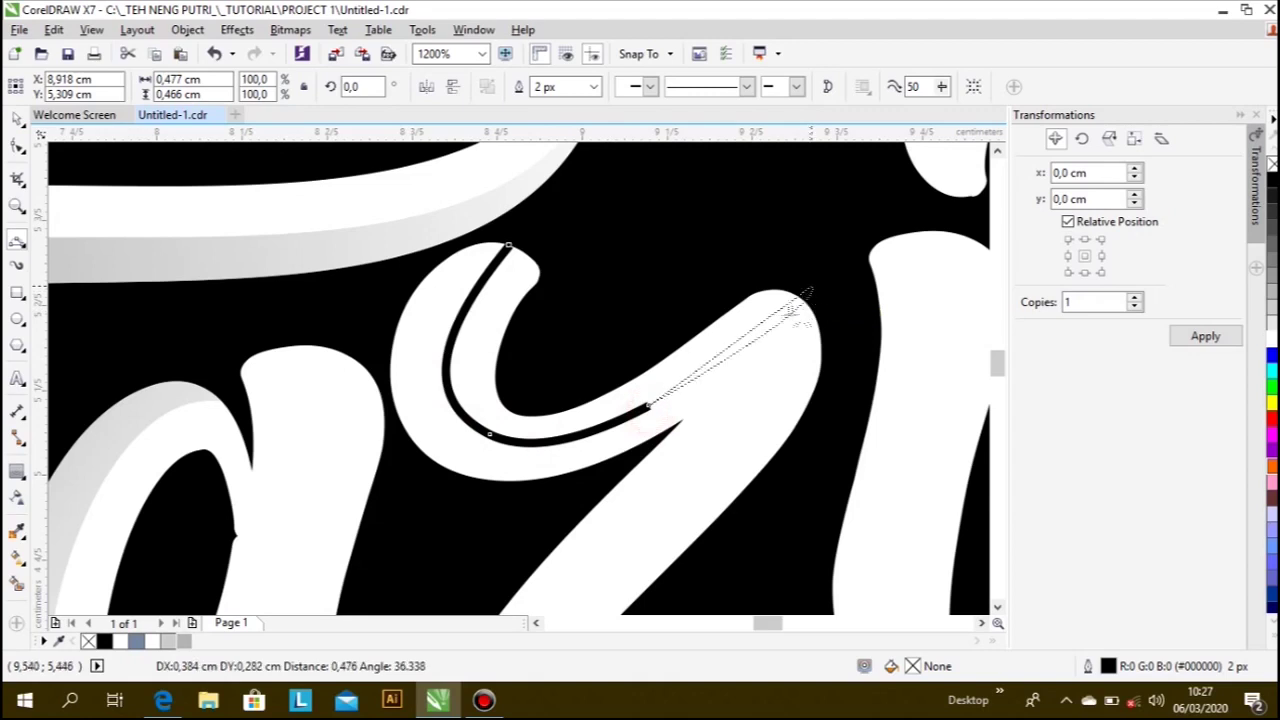
double_click(740, 343)
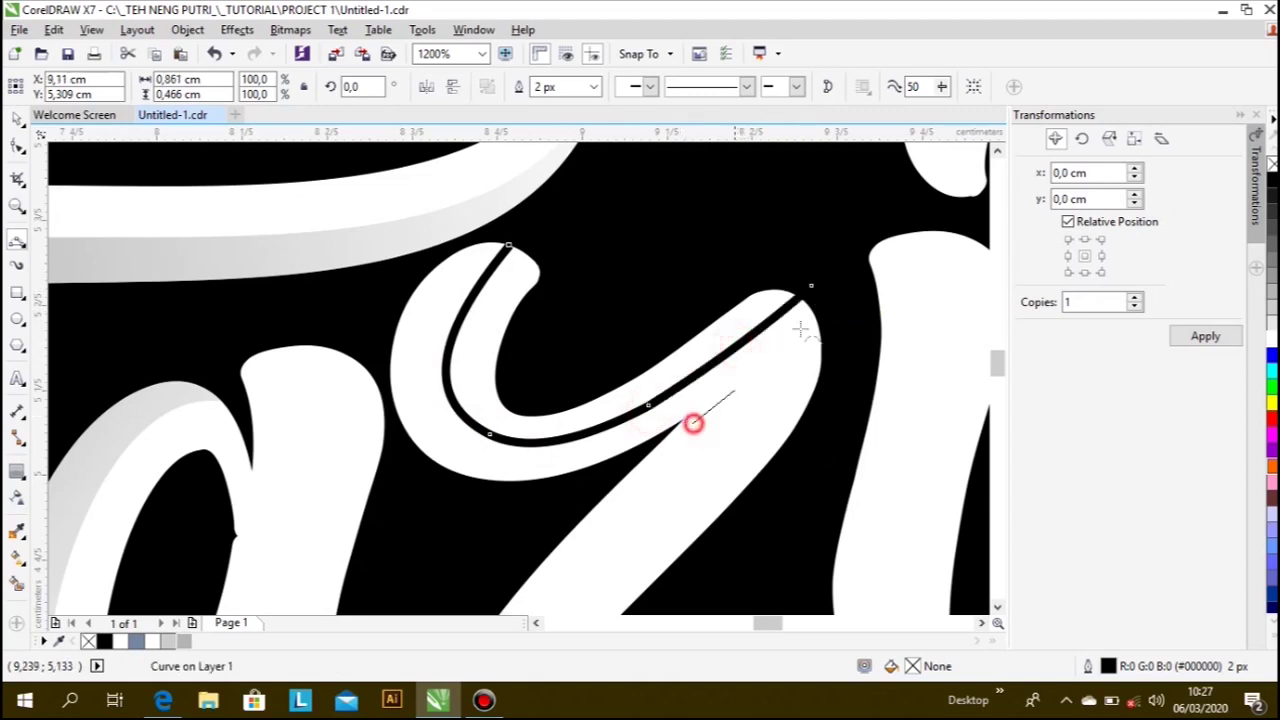
- Draw a second dividing line across the z's diagonal stroke to its outer edge
left_click(694, 423)
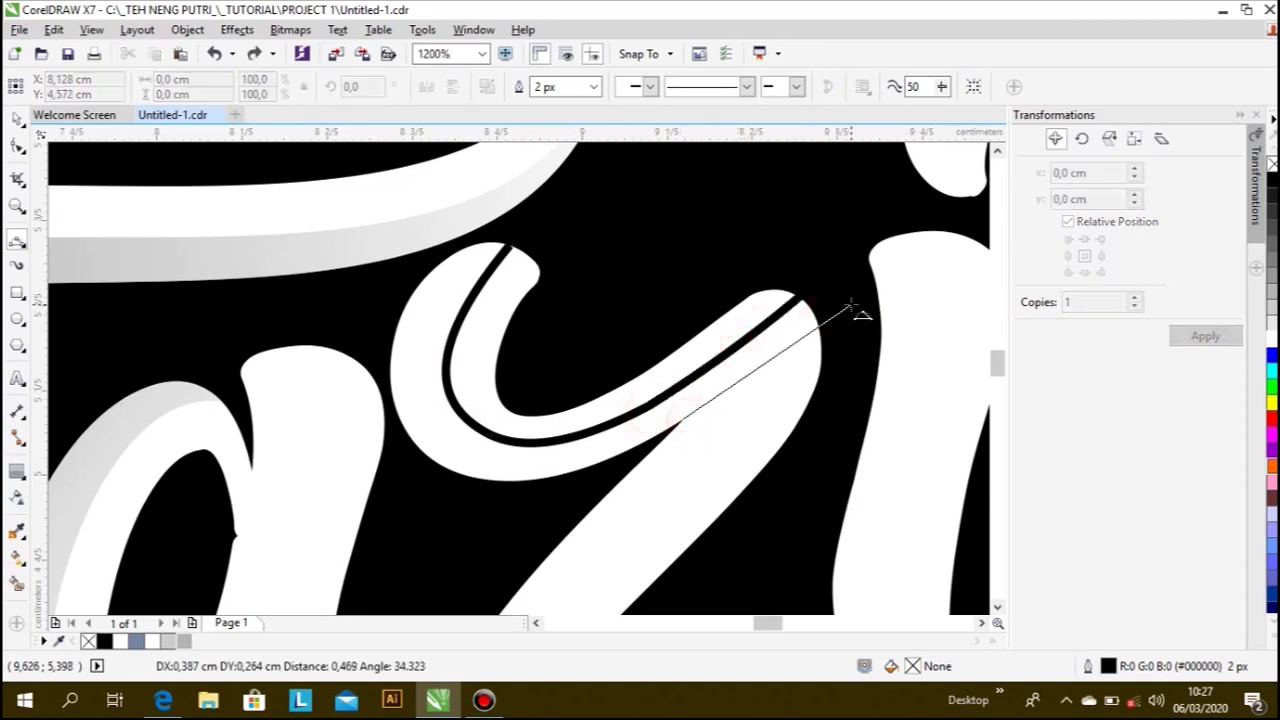
left_click(768, 363)
scroll(768, 363, "up", 2)
left_click(763, 358)
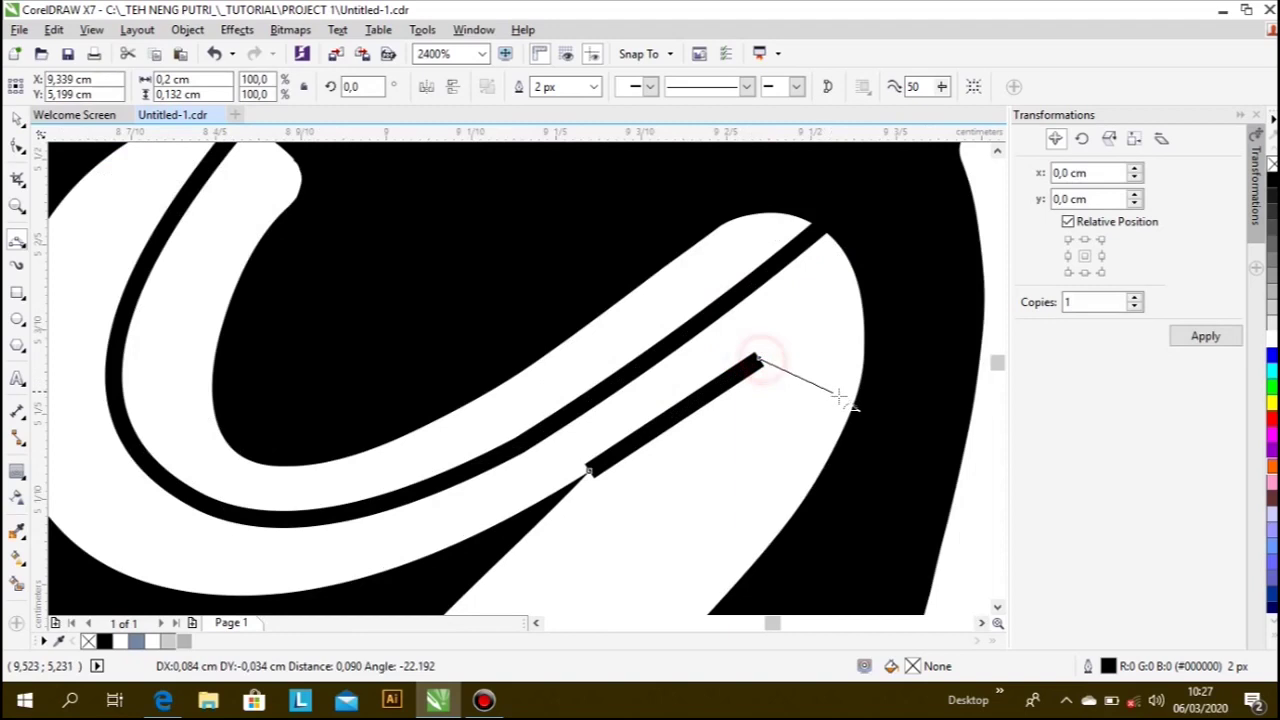
left_click_drag(857, 402, 843, 350)
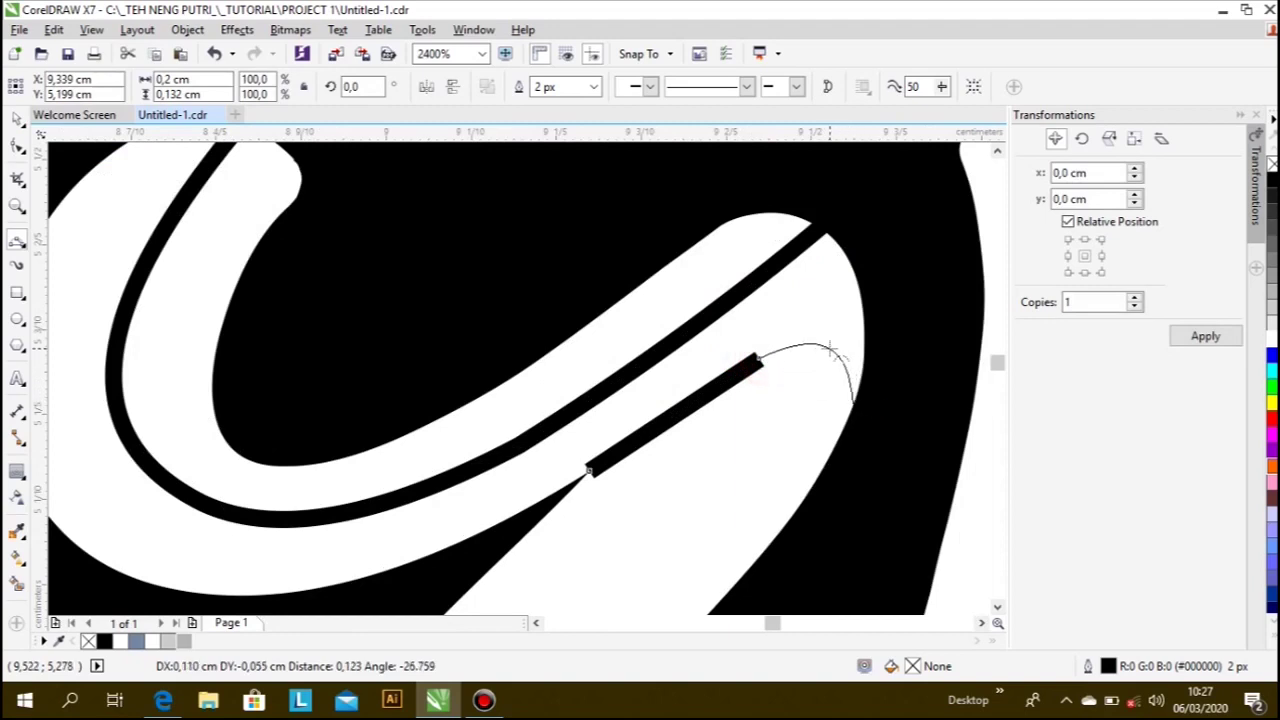
scroll(757, 363, "down", 2)
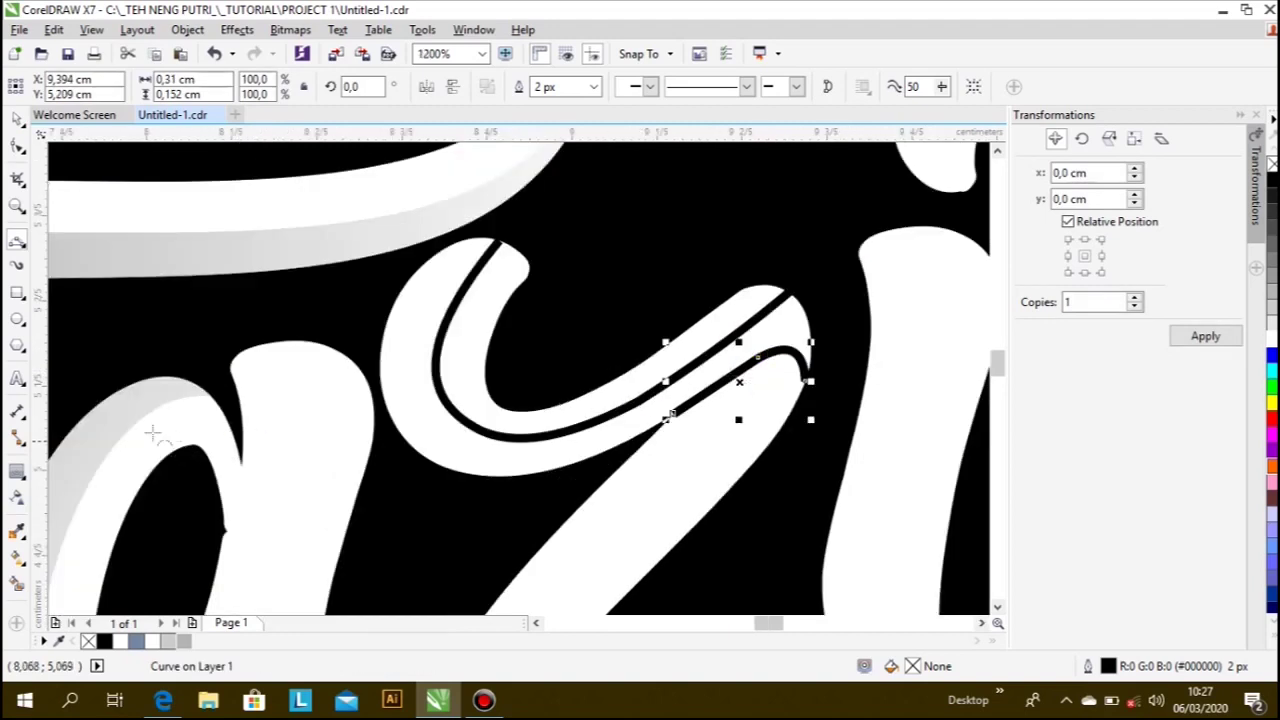
- Smart Fill the z's curved band and diagonal stroke with grey #B3B3B3
left_click(16, 580)
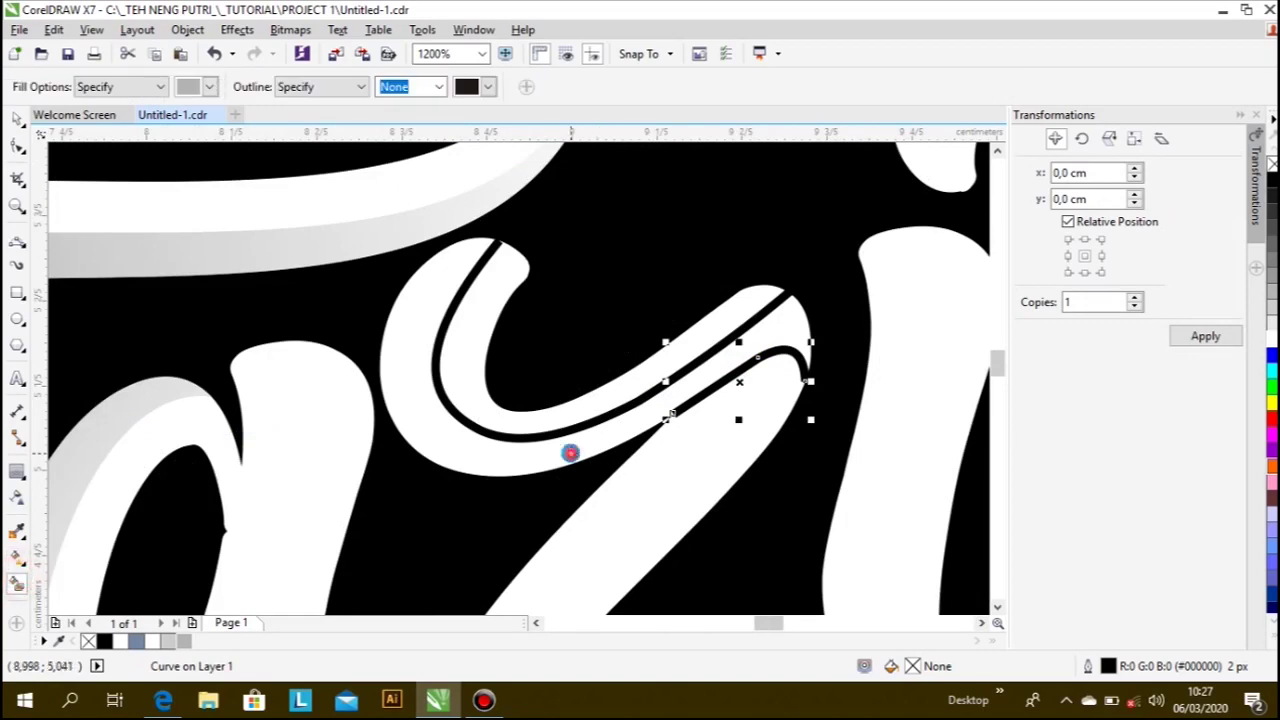
left_click(572, 452)
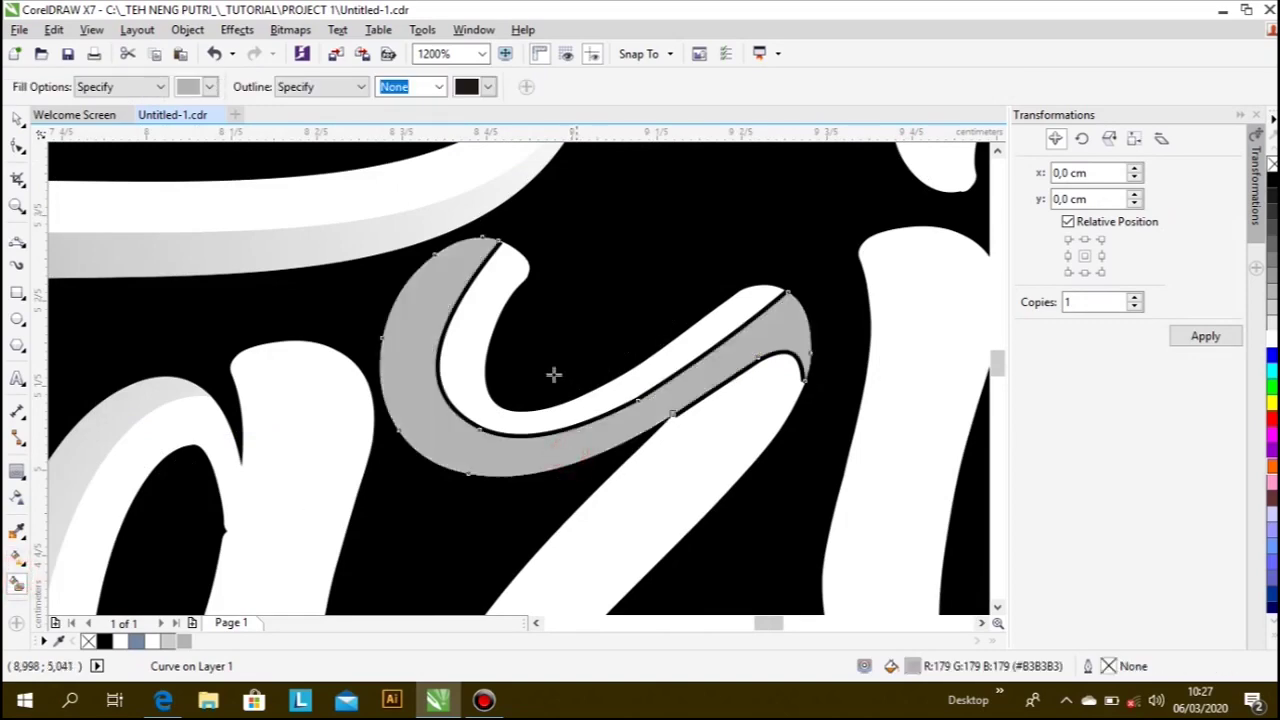
left_click(681, 472)
left_click(17, 118)
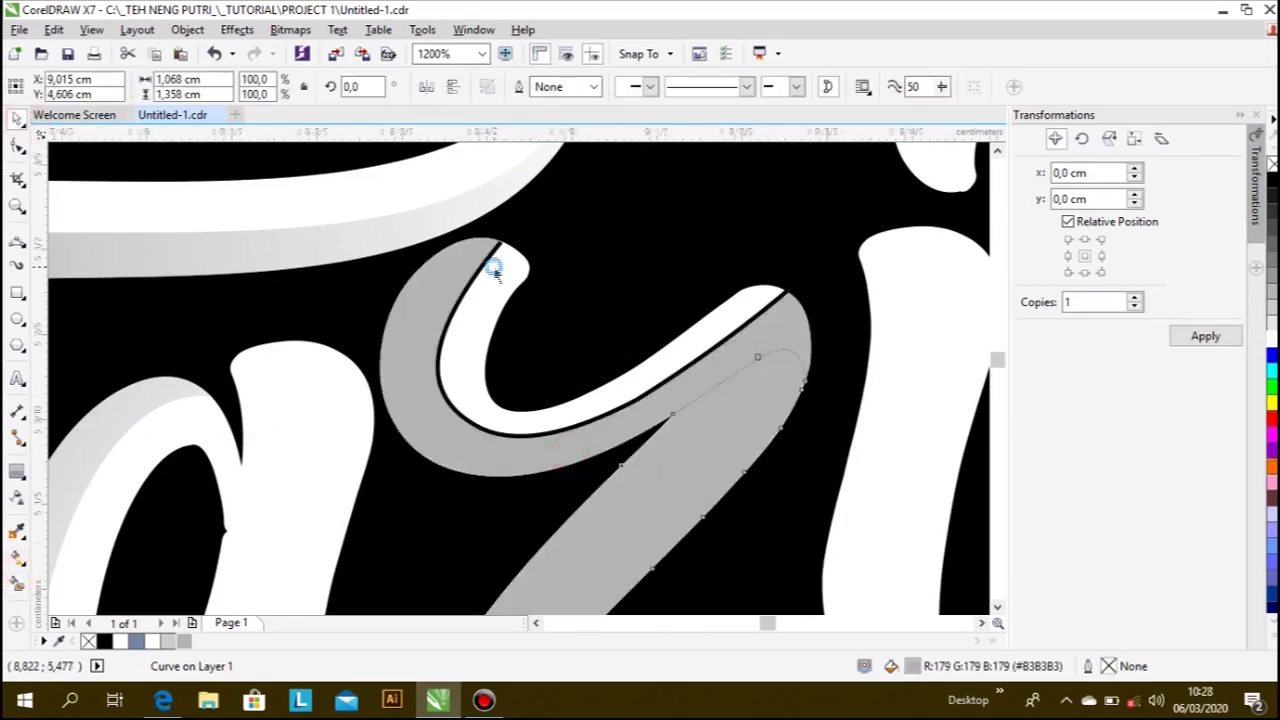
scroll(490, 266, "up", 4)
- Delete the black dividing curve and the stray grey piece, then select the z's grey shading
key("Delete")
scroll(714, 406, "down", 4)
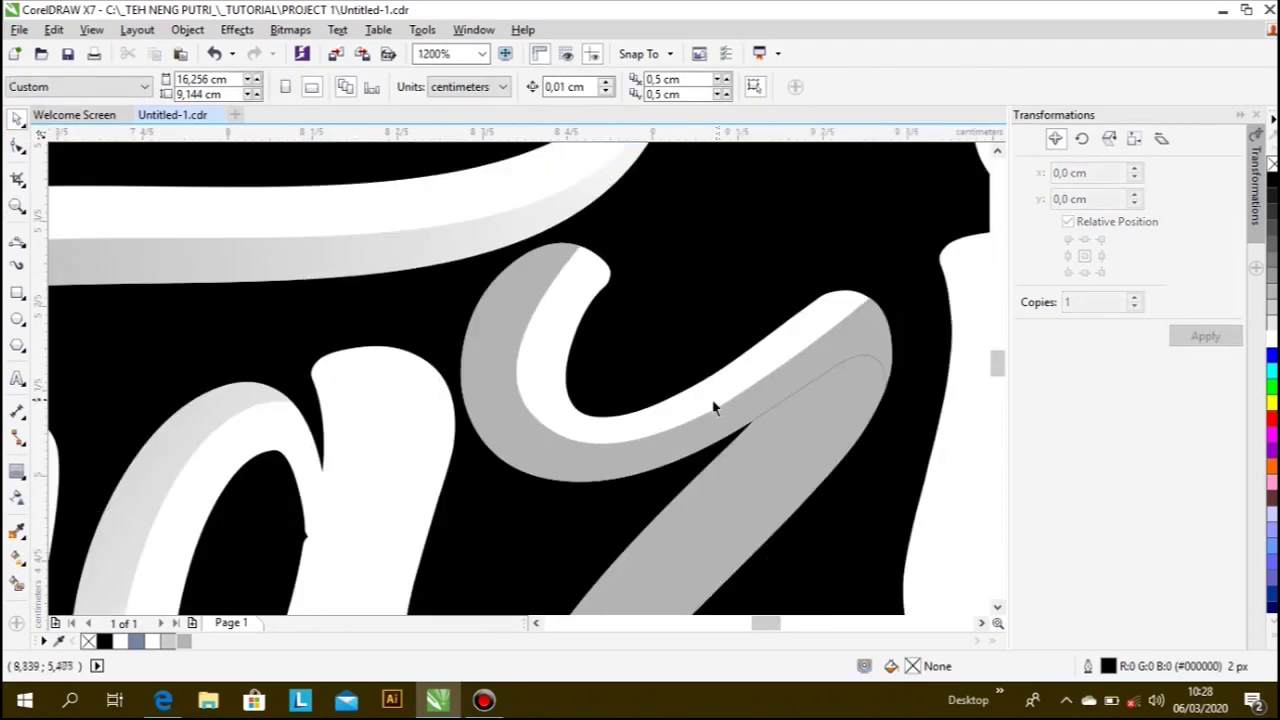
scroll(790, 410, "up", 4)
left_click(798, 408)
scroll(741, 468, "down", 2)
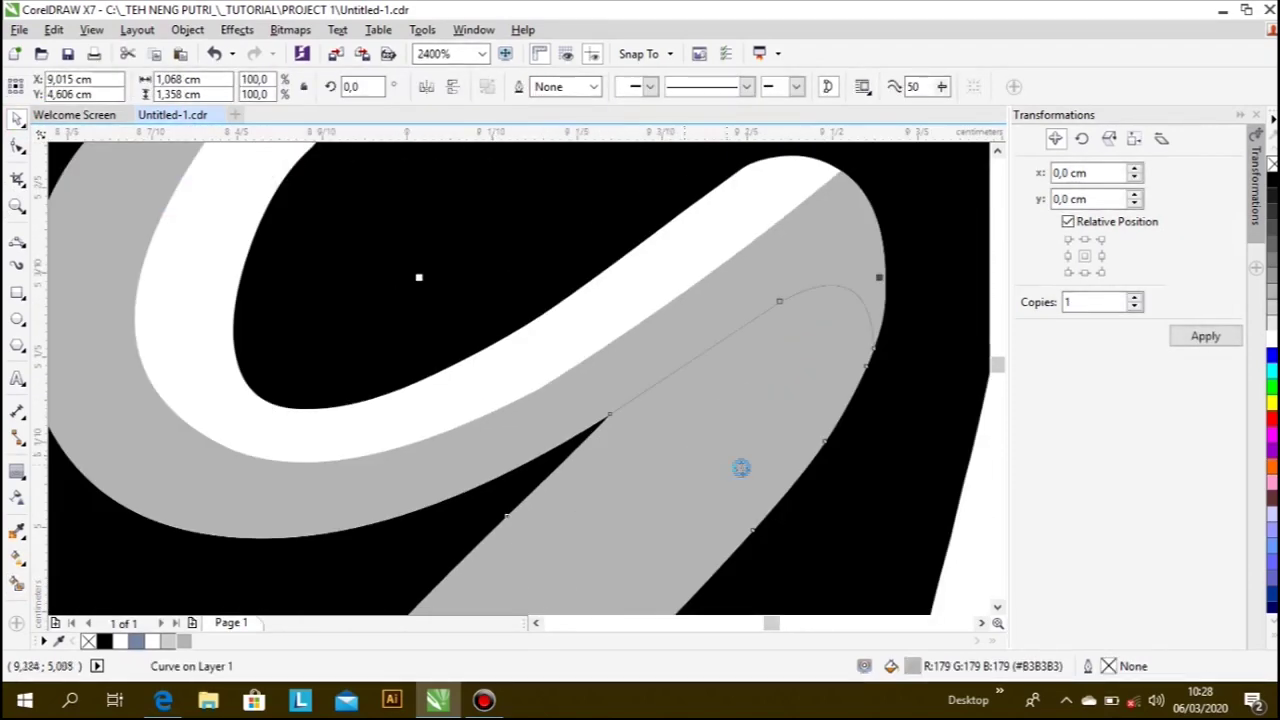
key("Delete")
scroll(686, 371, "up", 2)
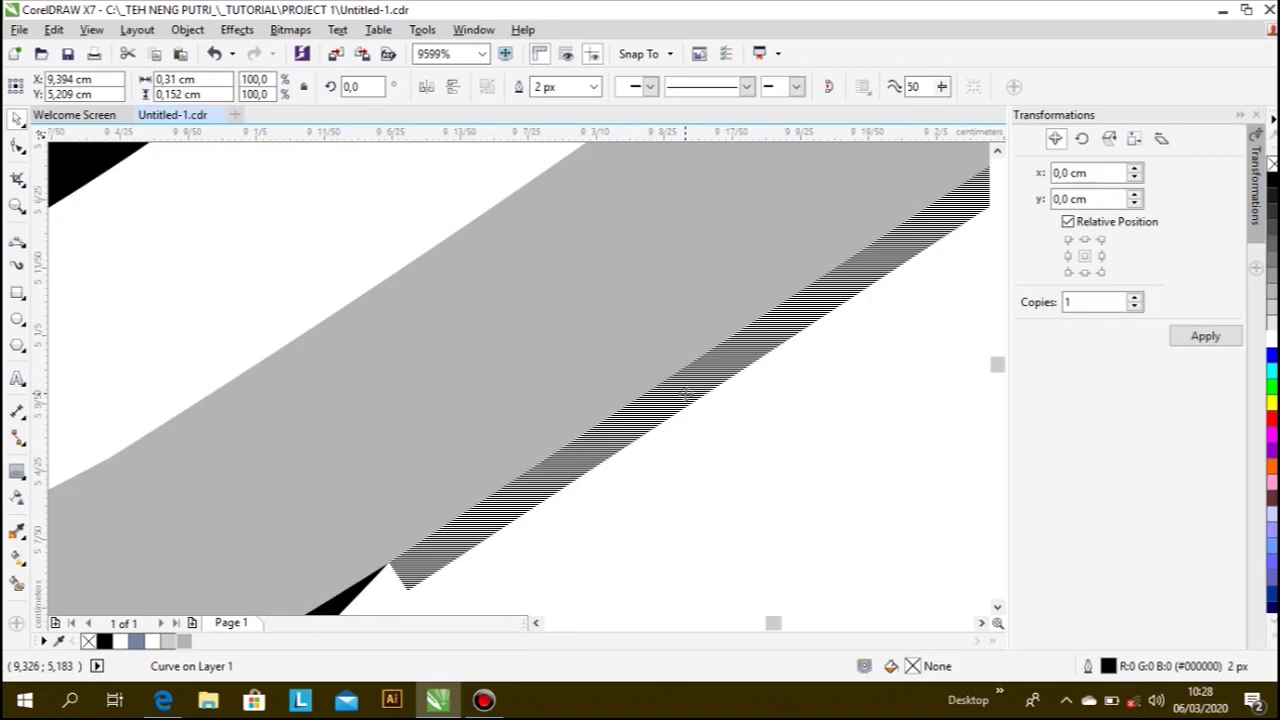
scroll(579, 378, "down", 2)
scroll(579, 378, "down", 3)
left_click(579, 378)
scroll(579, 378, "down", 2)
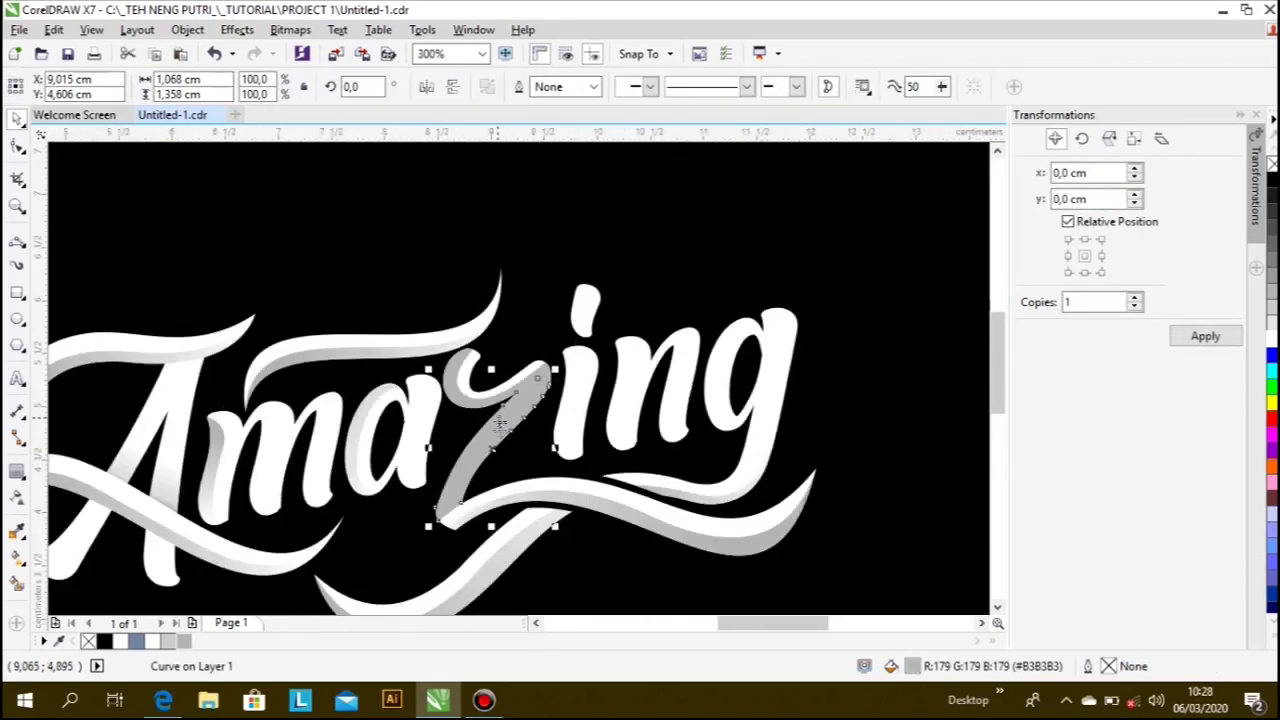
scroll(575, 330, "up", 2)
- Apply a linear transparency across the z's upper curve, moving its end right and midpoint left
left_click(17, 500)
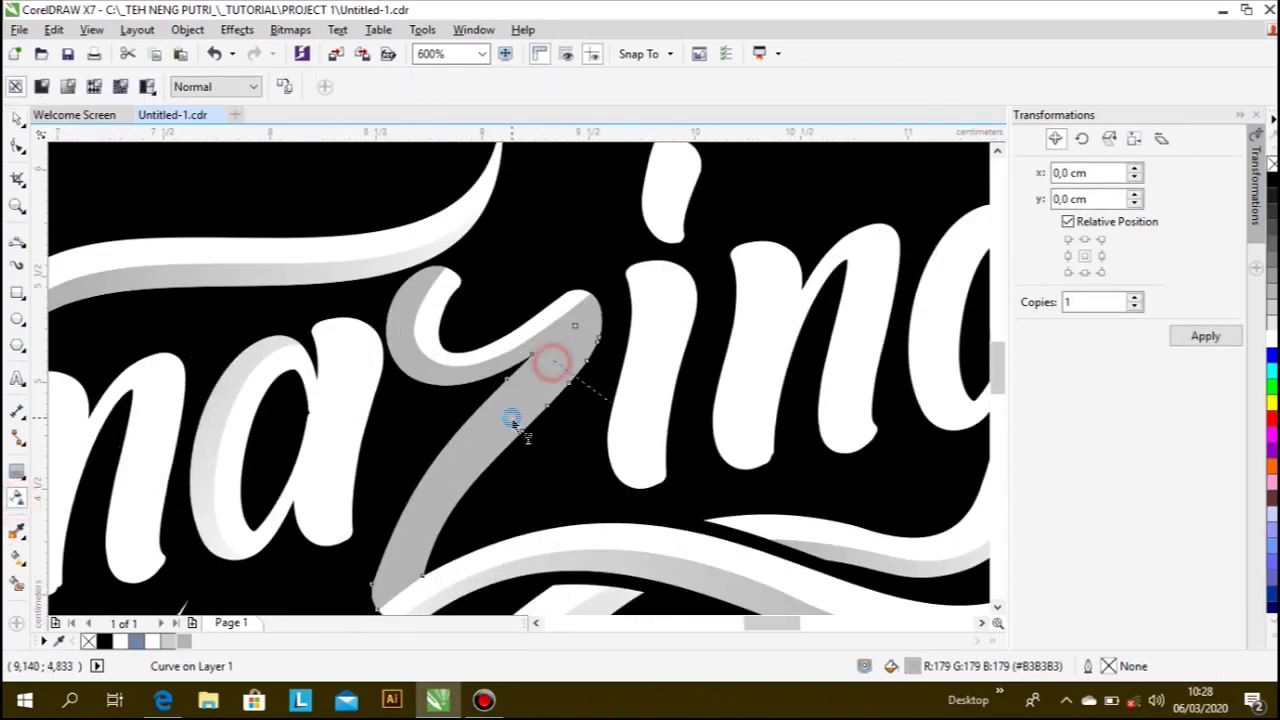
left_click_drag(553, 360, 510, 416)
left_click_drag(553, 360, 575, 325)
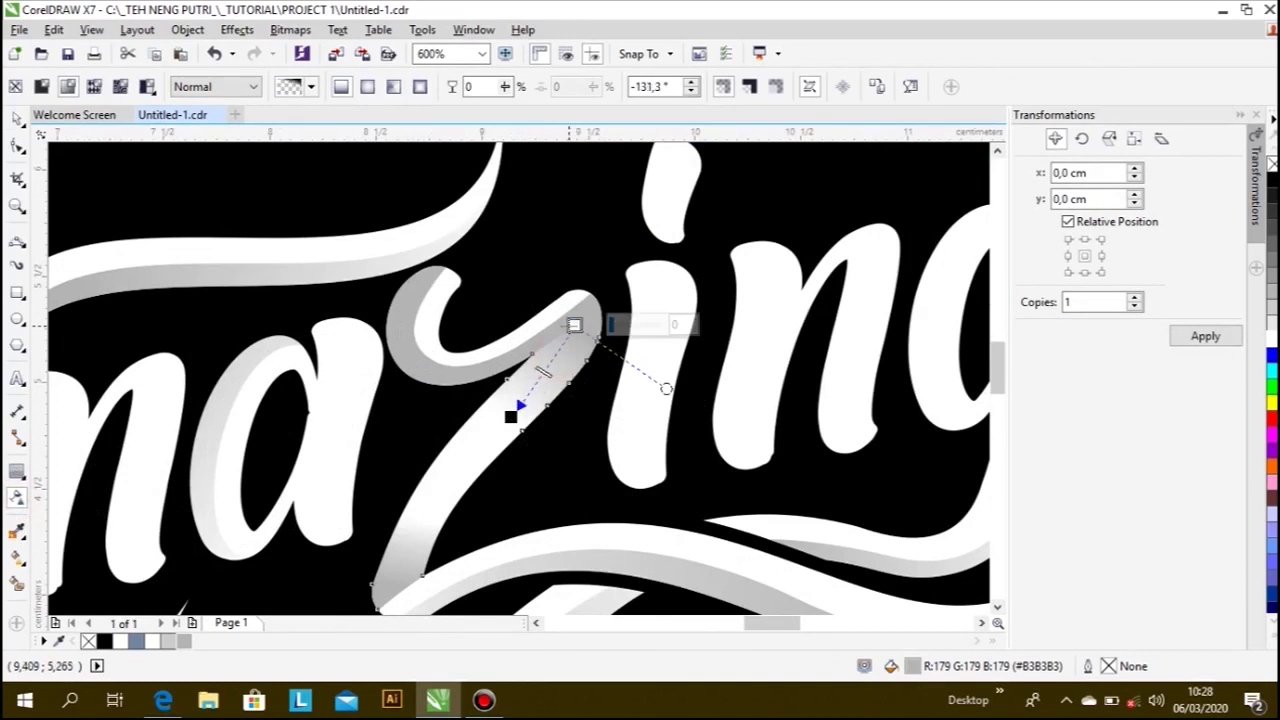
left_click_drag(510, 416, 545, 375)
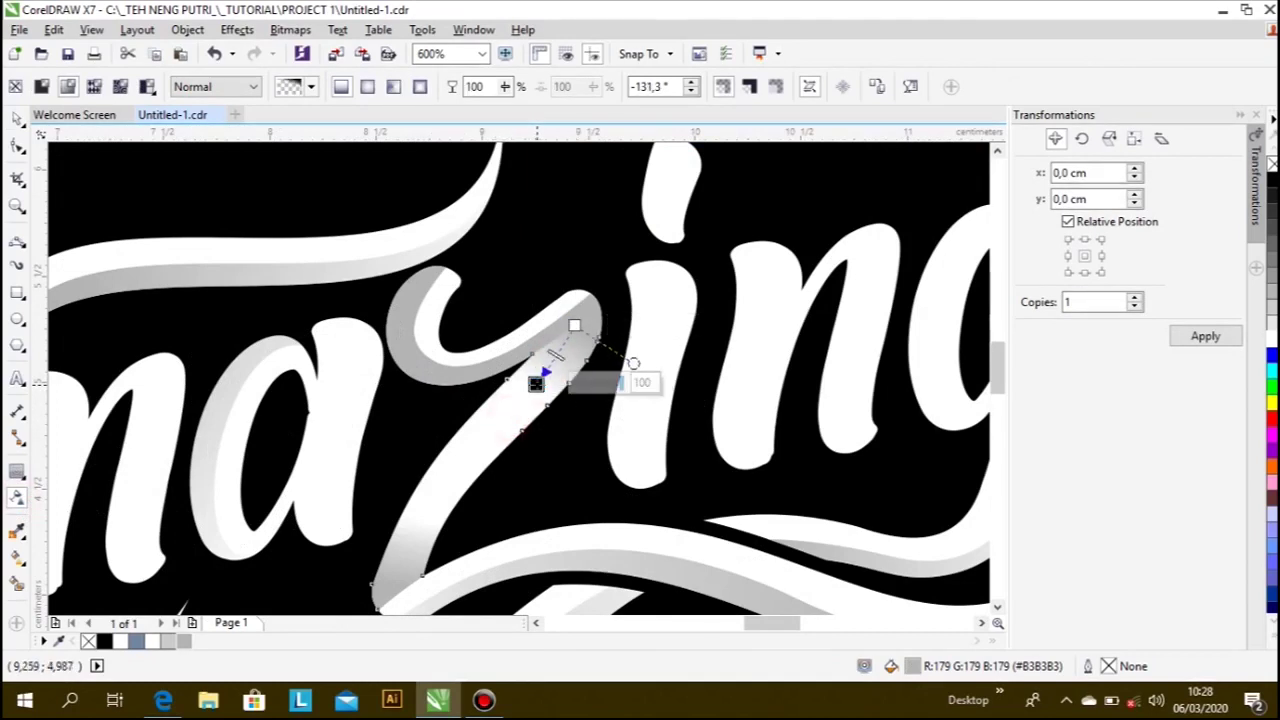
left_click_drag(423, 357, 327, 349)
left_click_drag(524, 341, 642, 319)
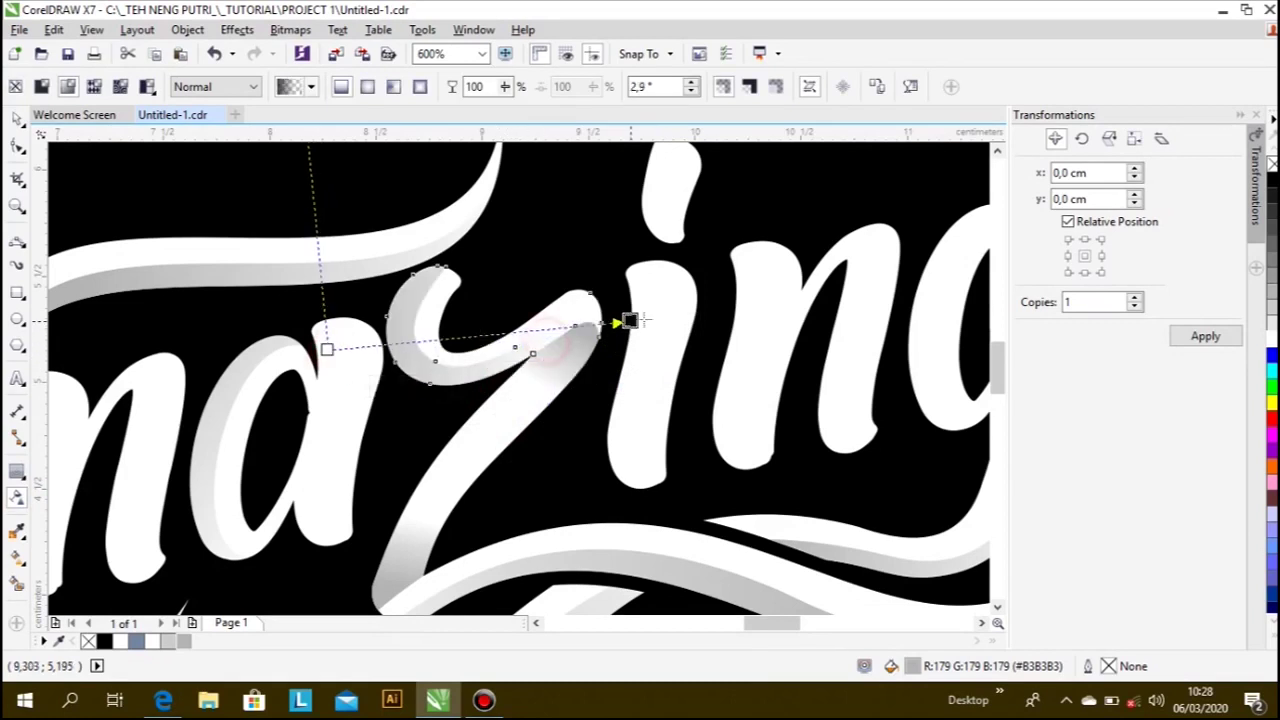
left_click_drag(487, 336, 416, 341)
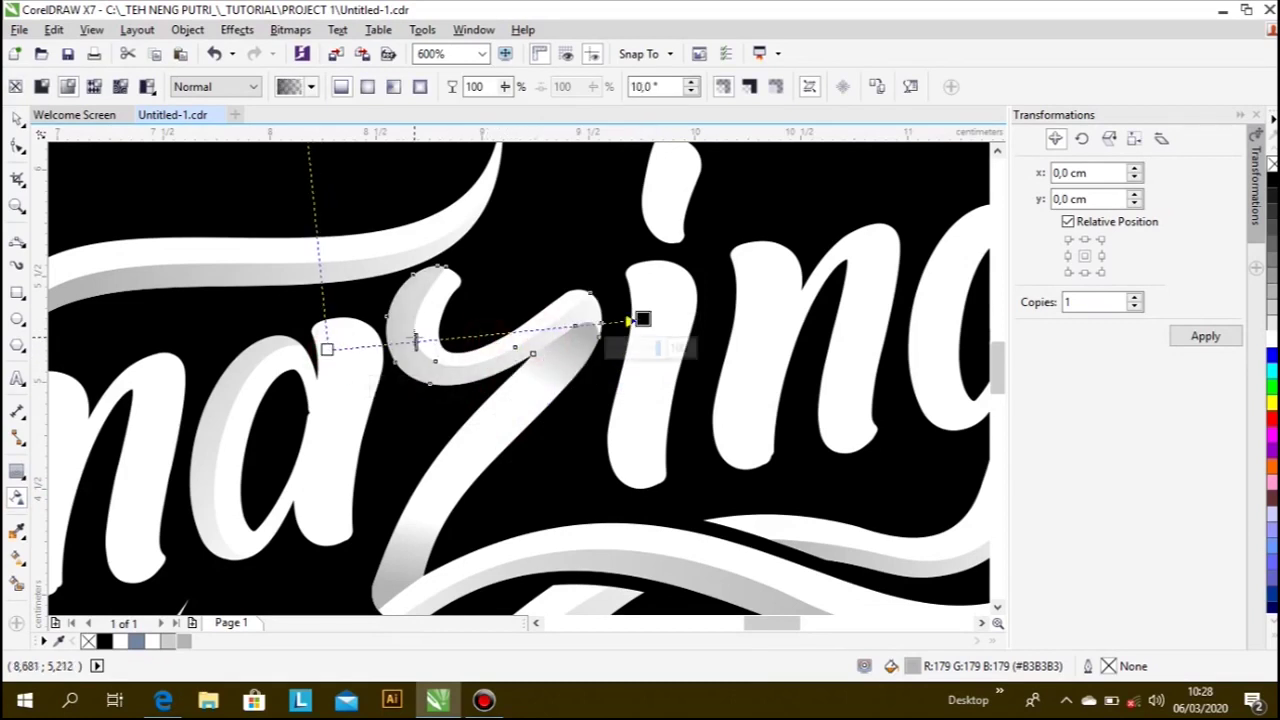
scroll(514, 360, "down", 2)
- Draw a curved dividing line down the i's left edge and delete its extra bottom node
key("space")
scroll(624, 343, "down", 1)
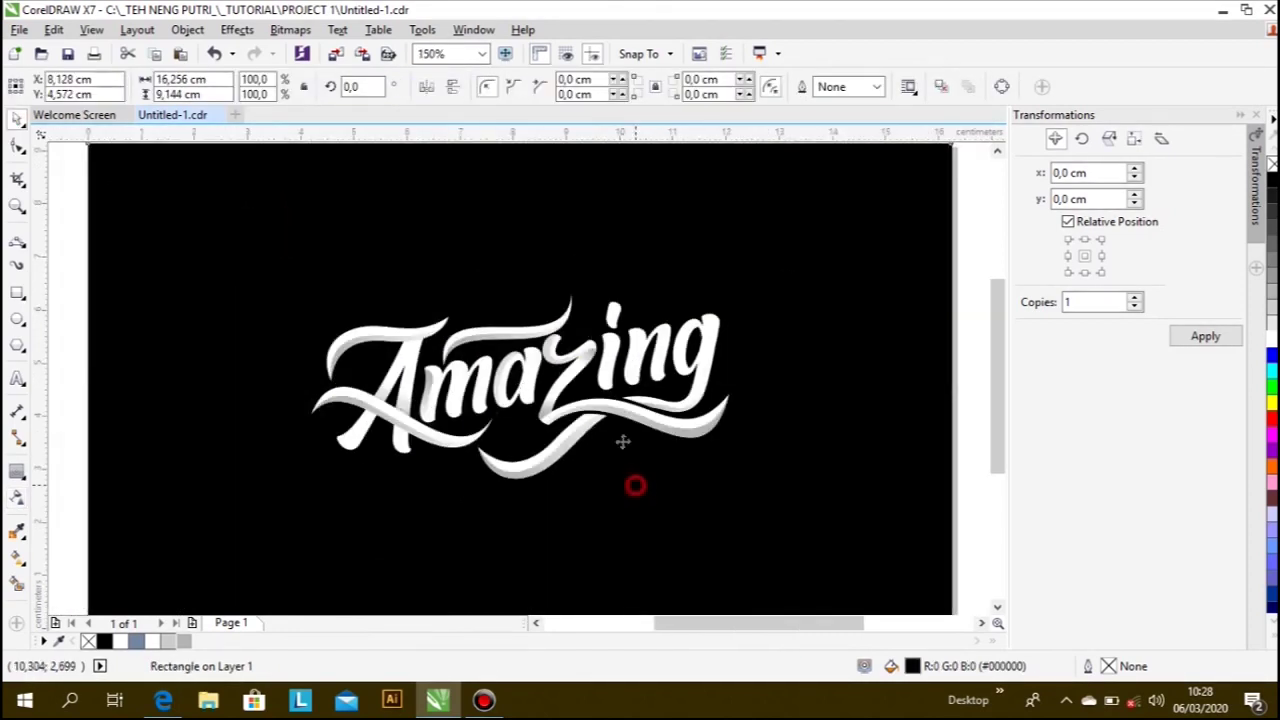
scroll(619, 360, "up", 1)
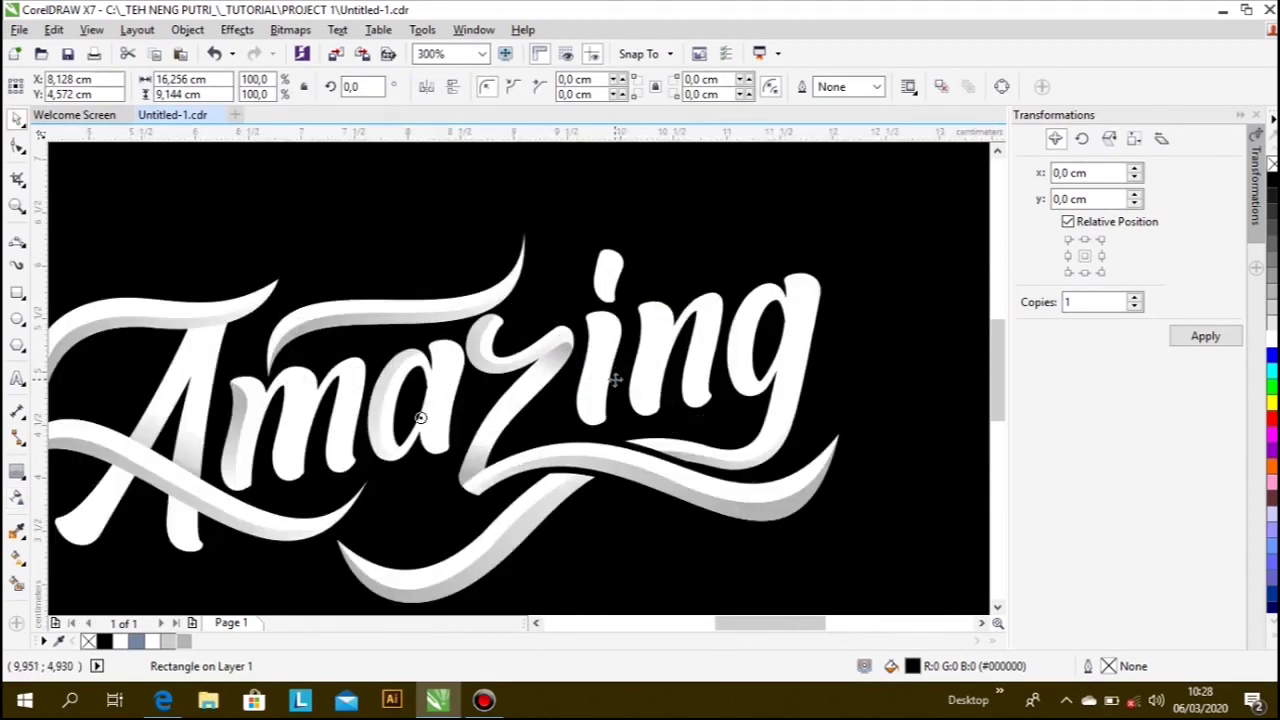
scroll(618, 420, "down", 1)
scroll(624, 368, "up", 1)
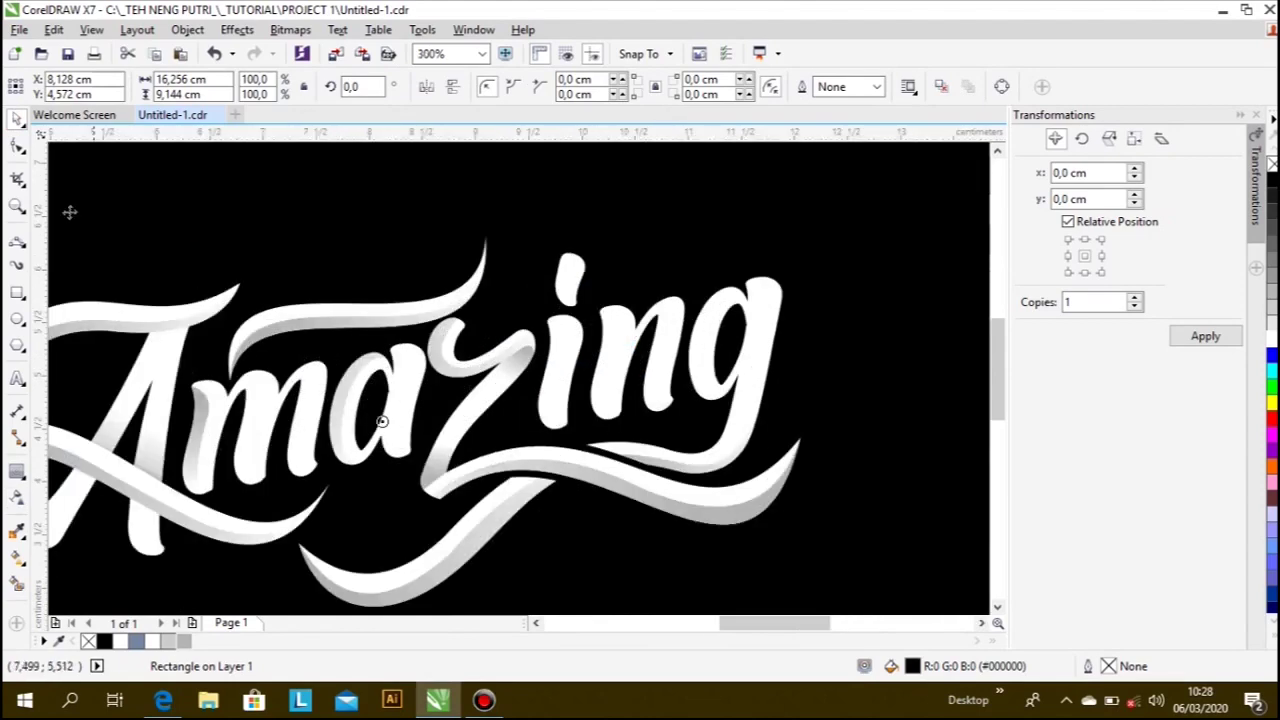
key("F5")
scroll(490, 372, "down", 1)
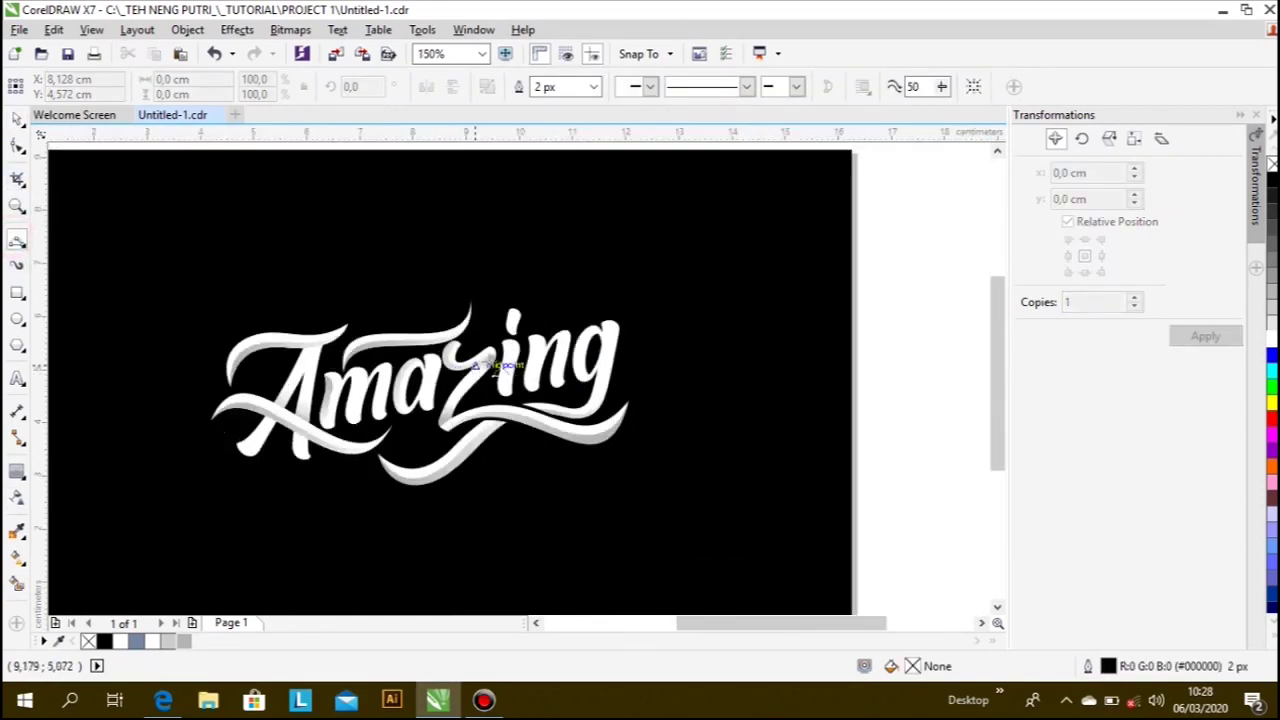
scroll(490, 347, "up", 2)
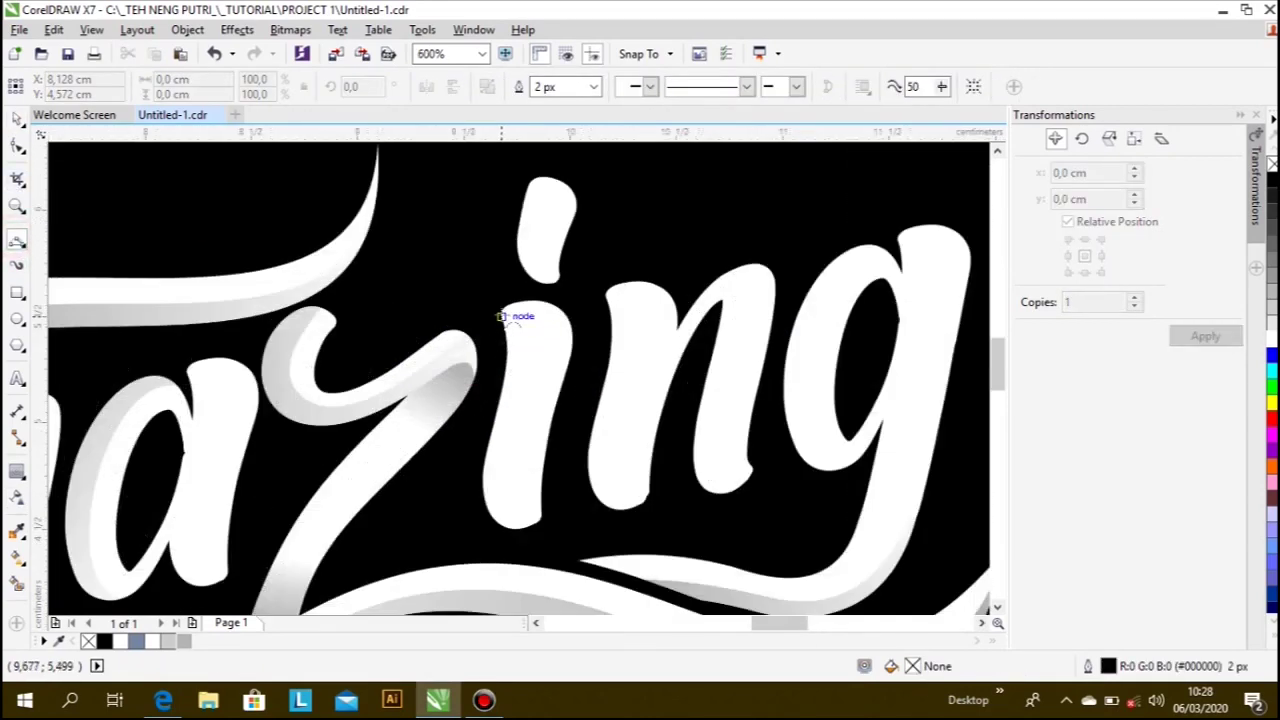
left_click(503, 316)
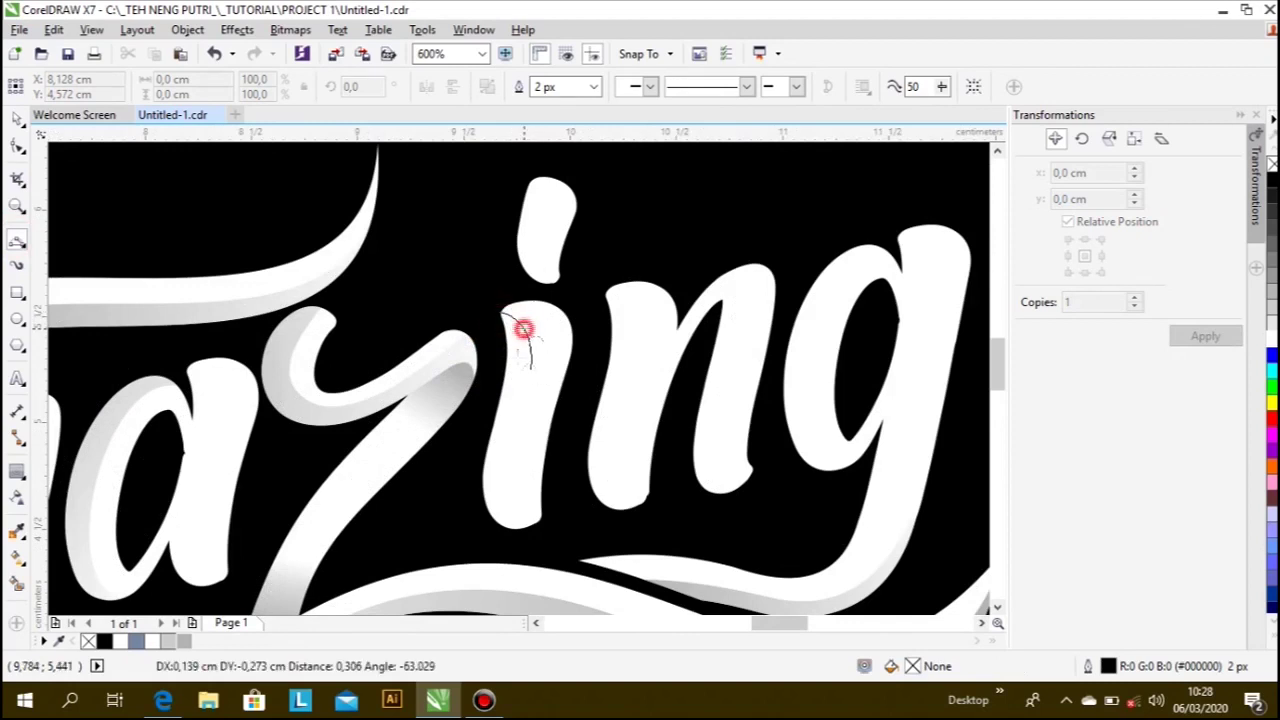
left_click(530, 368)
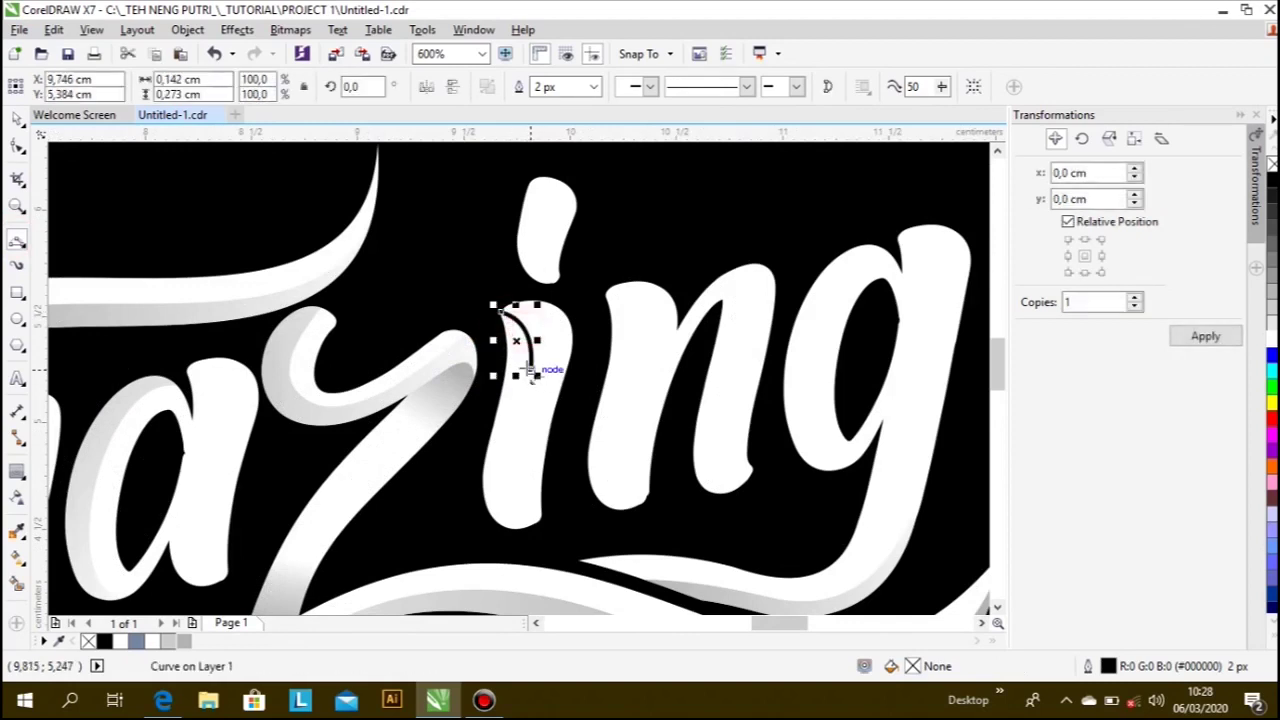
left_click(514, 500)
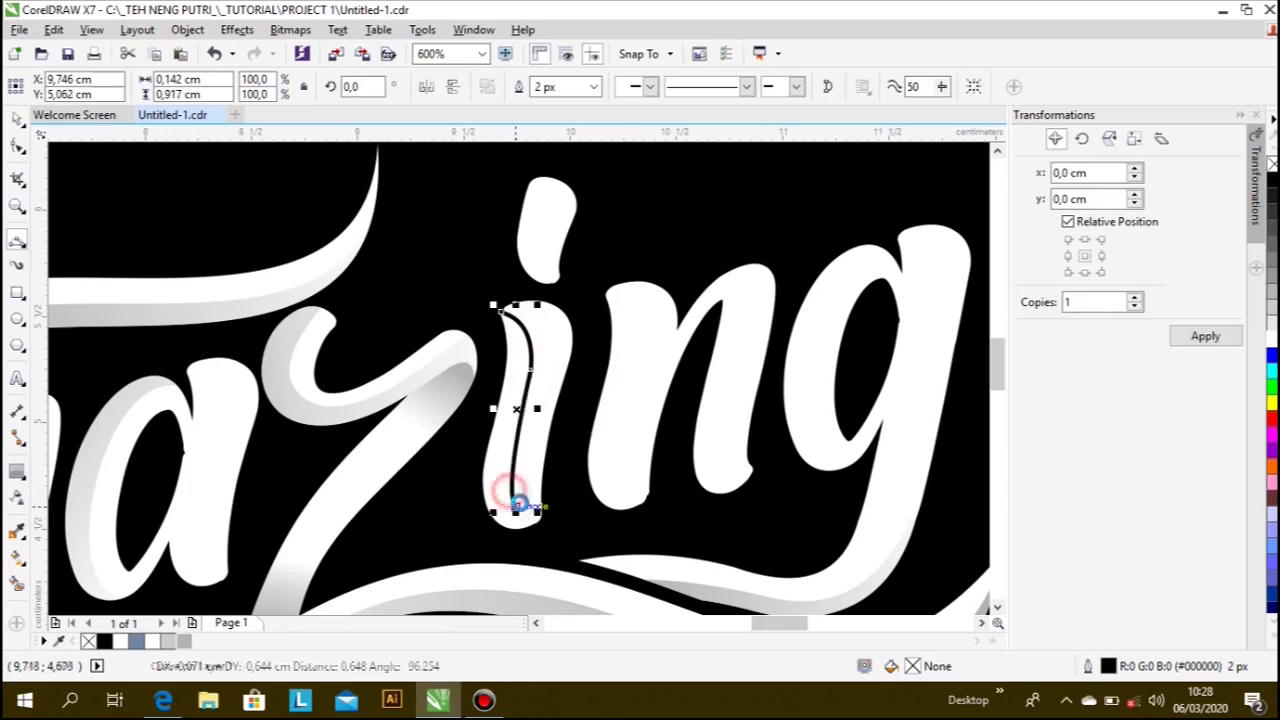
scroll(514, 500, "up", 1)
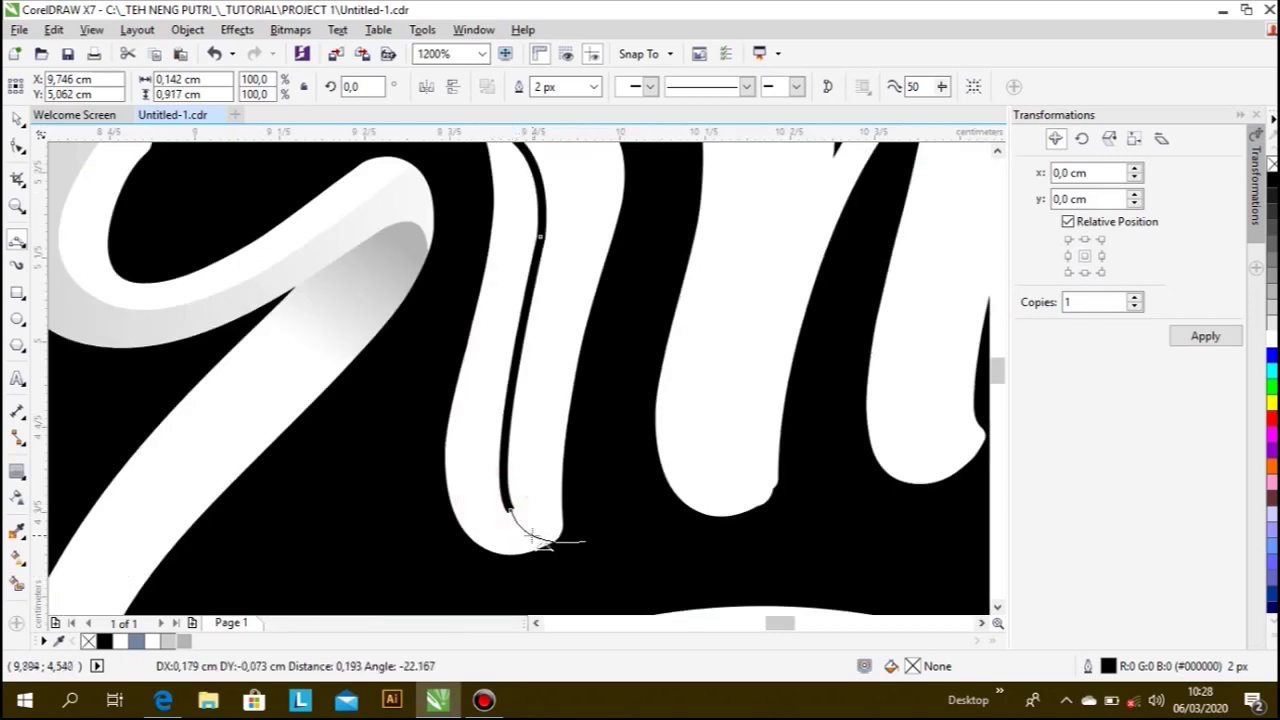
left_click(528, 534)
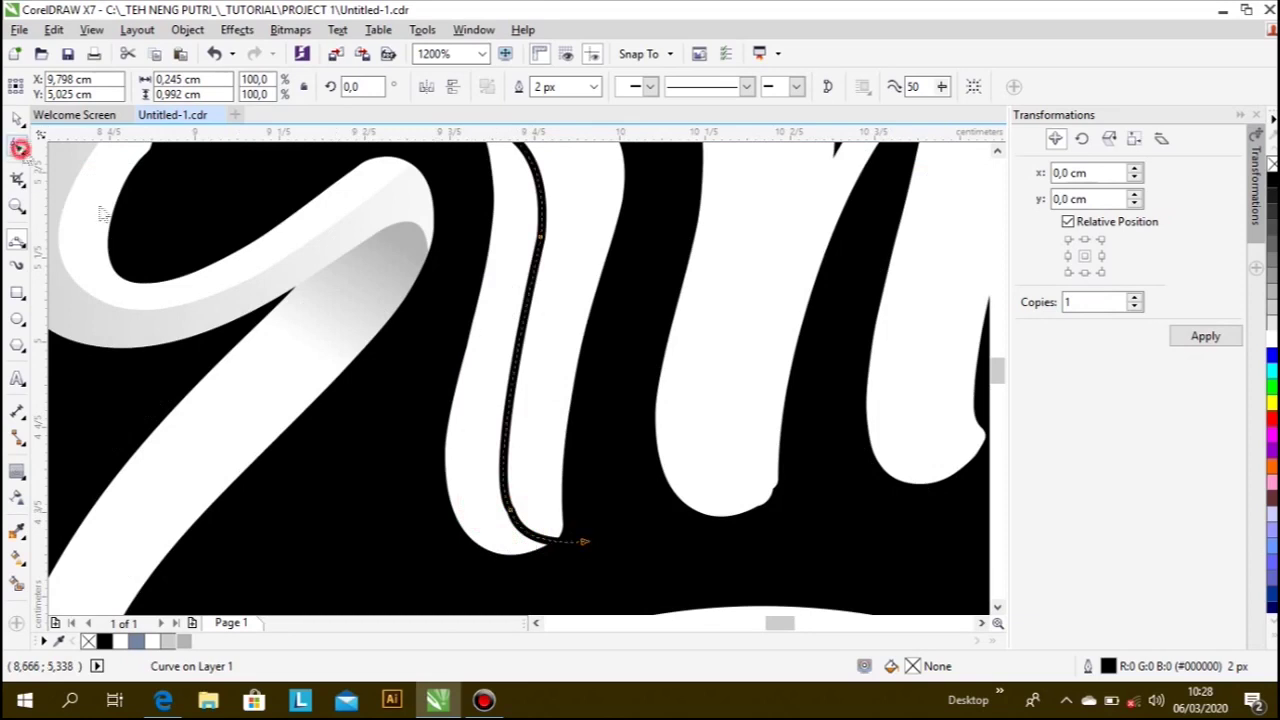
left_click(17, 145)
key("Delete")
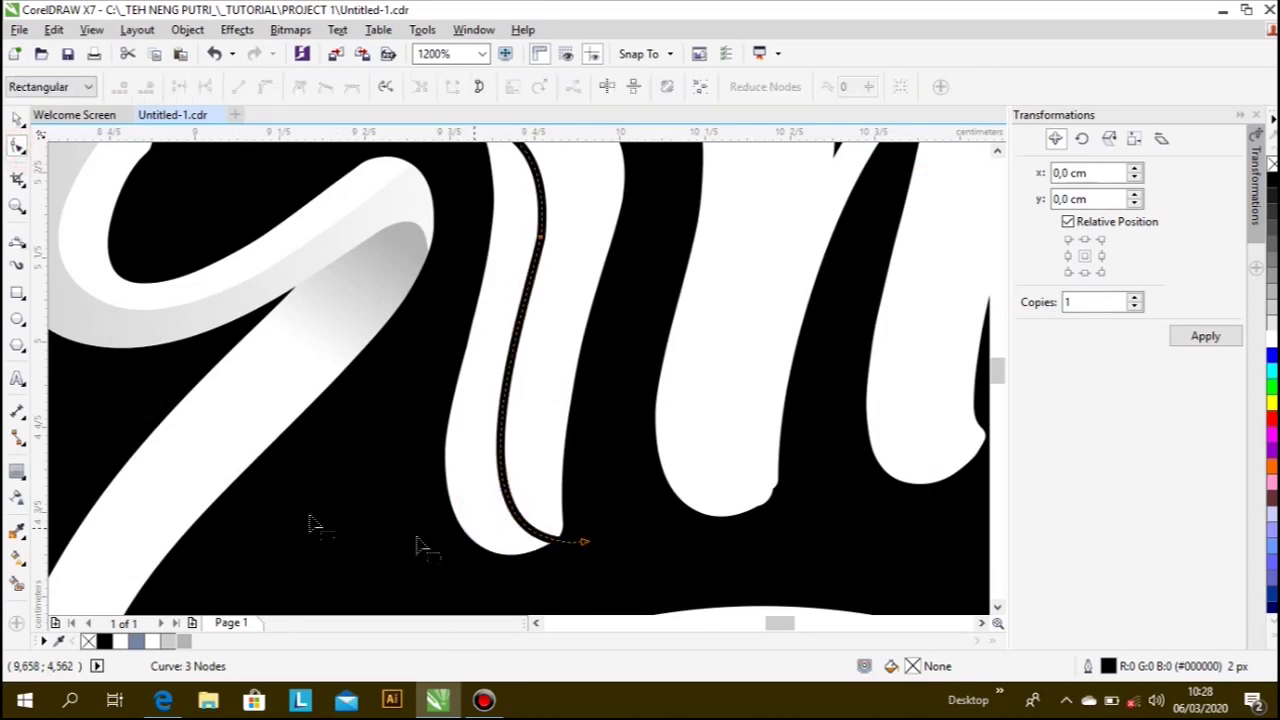
- Smart Fill the strip left of the new line grey and select it
left_click(18, 586)
left_click(466, 483)
left_click(17, 118)
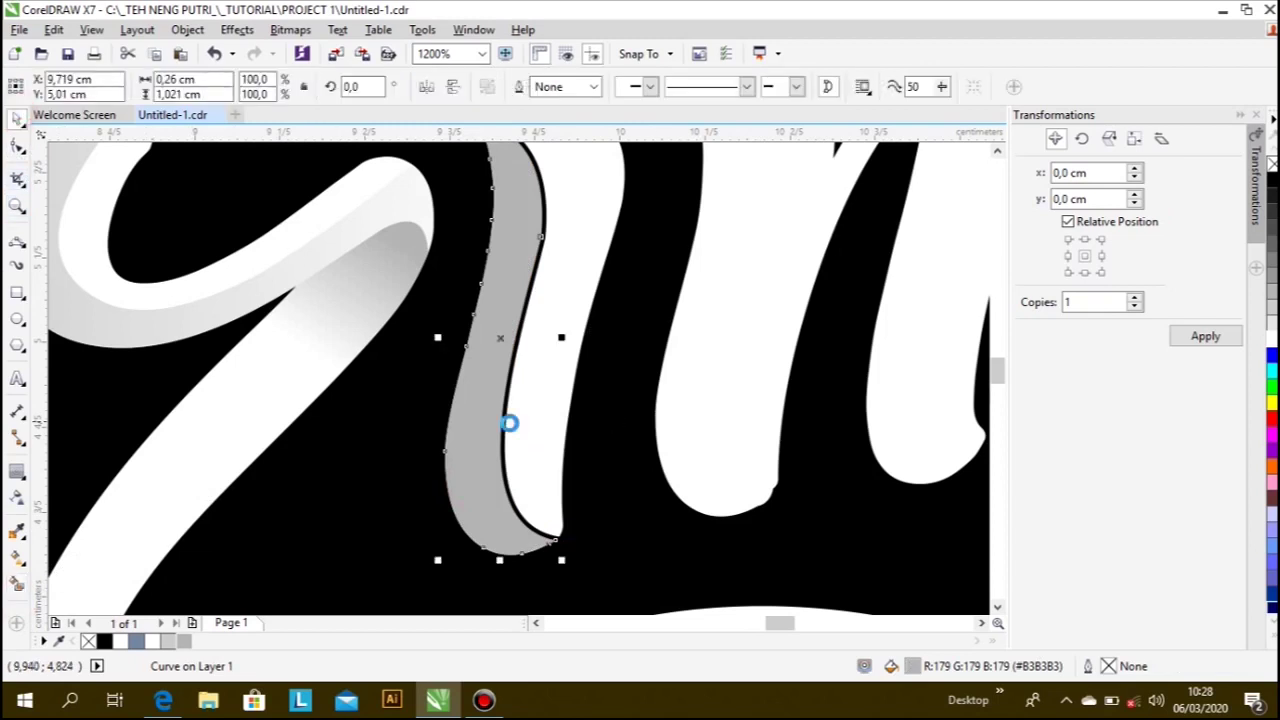
scroll(483, 443, "up", 2)
scroll(494, 420, "down", 3)
- Fade the i's grey strip with a linear transparency along its length
left_click(21, 497)
mouse_move(440, 480)
left_mouse_down()
mouse_move(452, 345)
mouse_move(452, 575)
left_mouse_up()
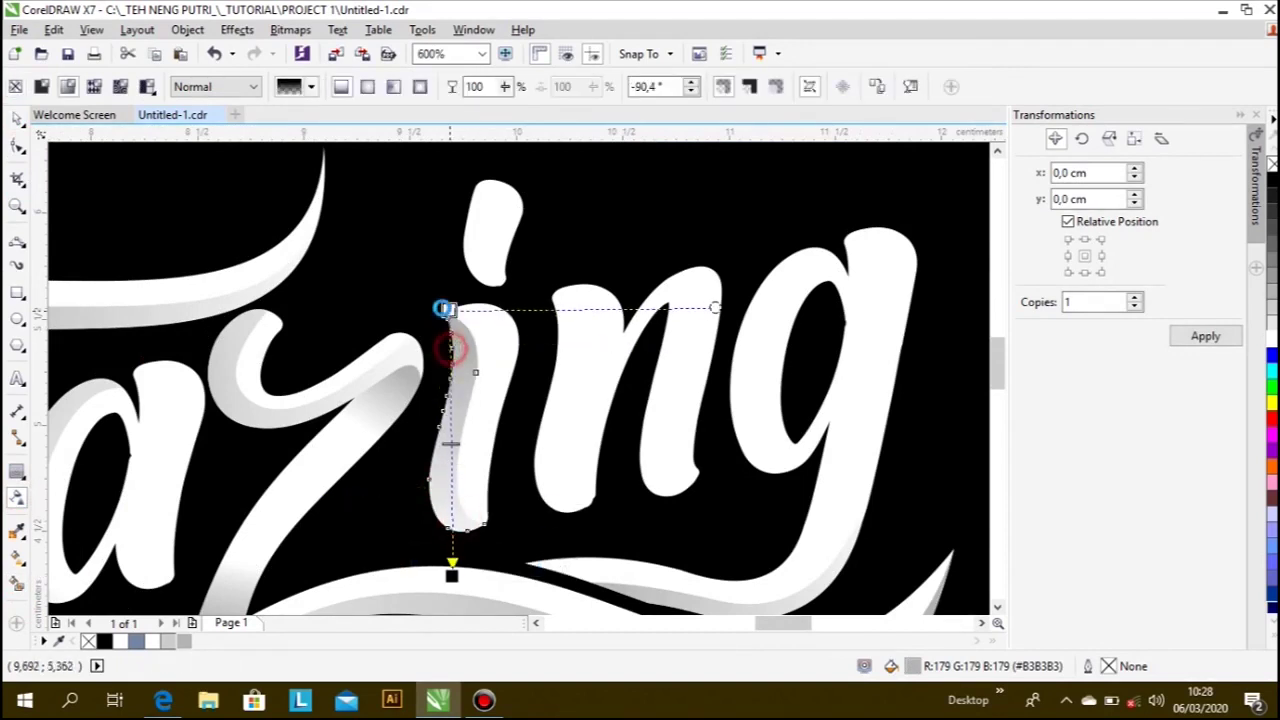
left_click(514, 337)
scroll(518, 343, "down", 1)
scroll(518, 343, "down", 2)
scroll(518, 343, "up", 2)
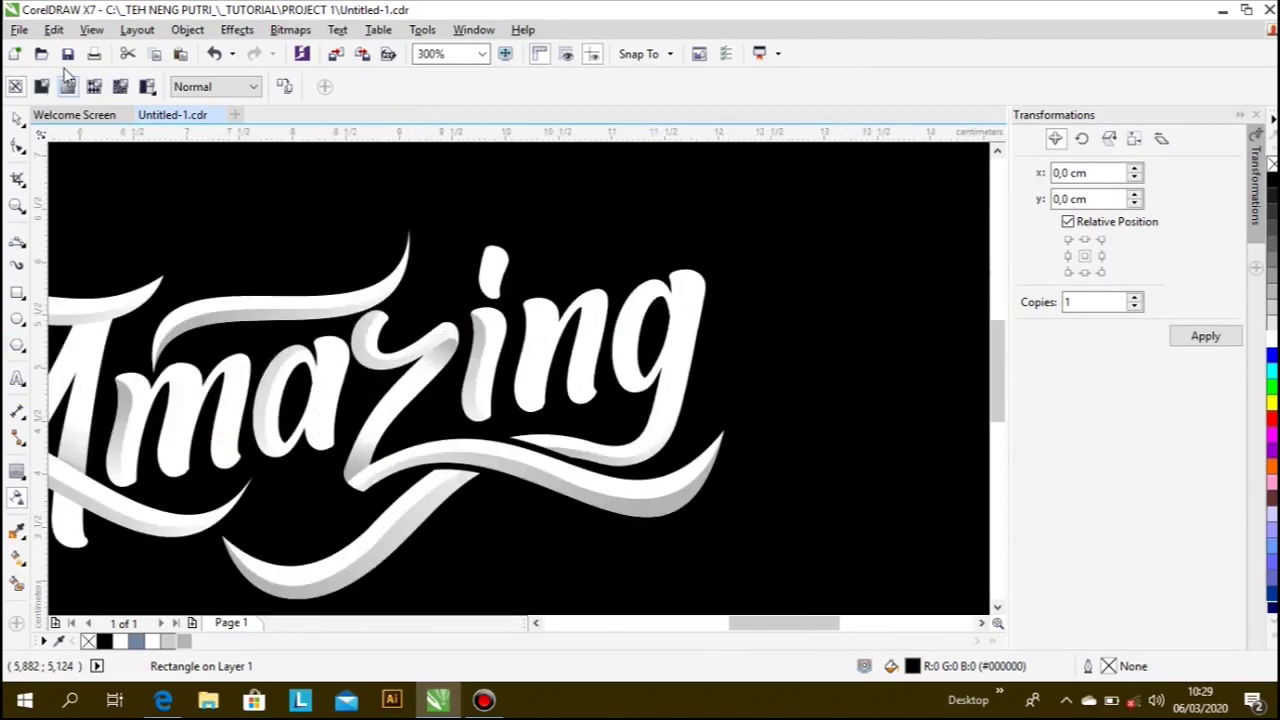
- Draw a freehand curve down inside the n's left stroke and along its bottom
left_click(16, 243)
scroll(540, 495, "down", 1)
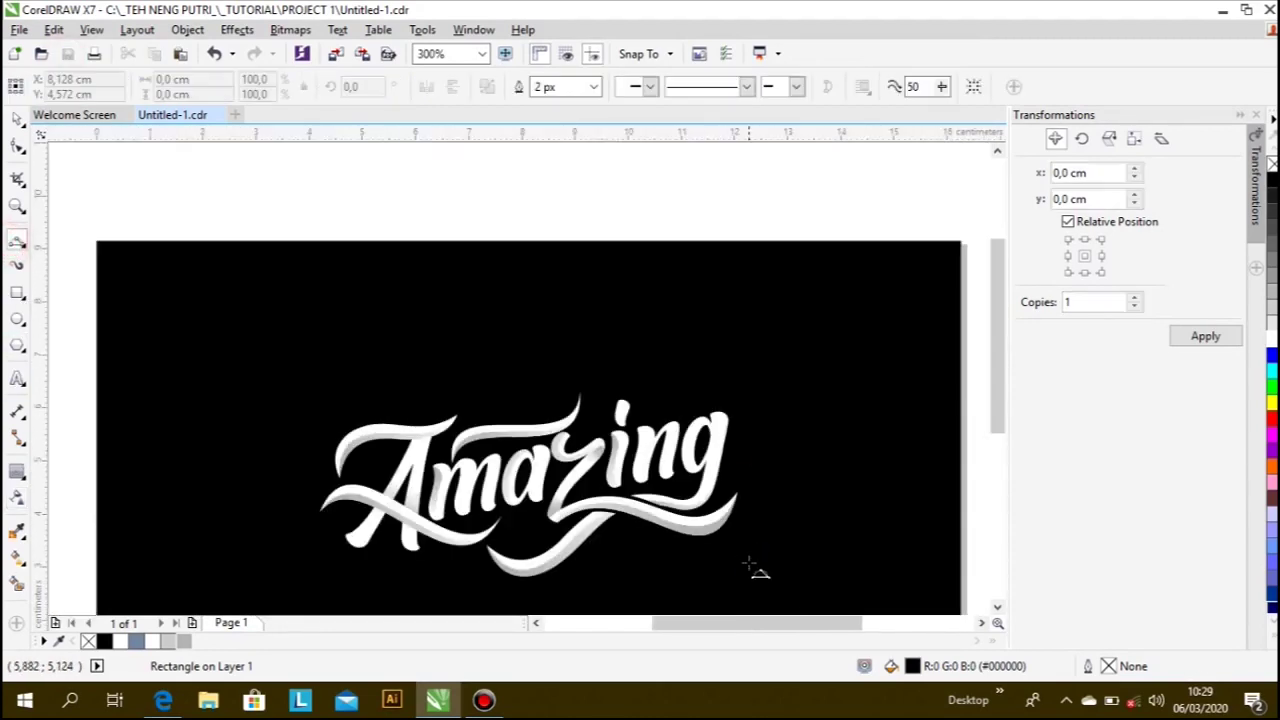
scroll(605, 492, "up", 1)
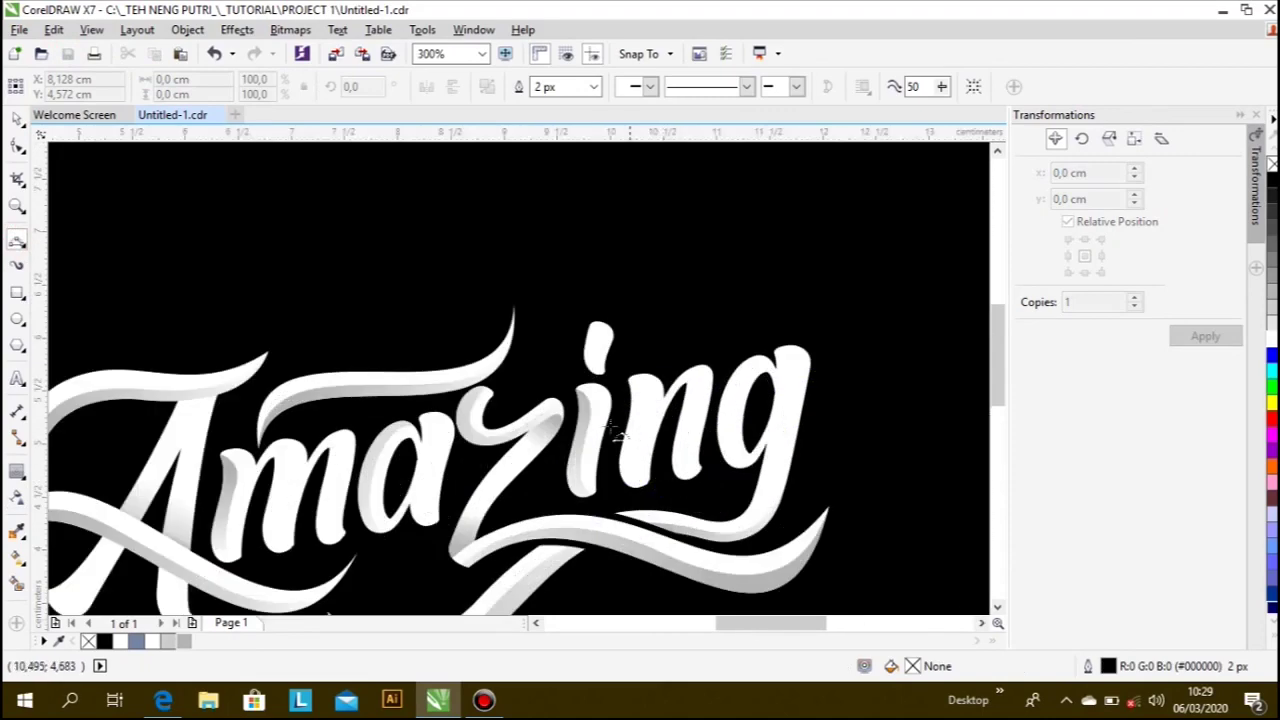
scroll(612, 428, "down", 1)
scroll(634, 516, "up", 1)
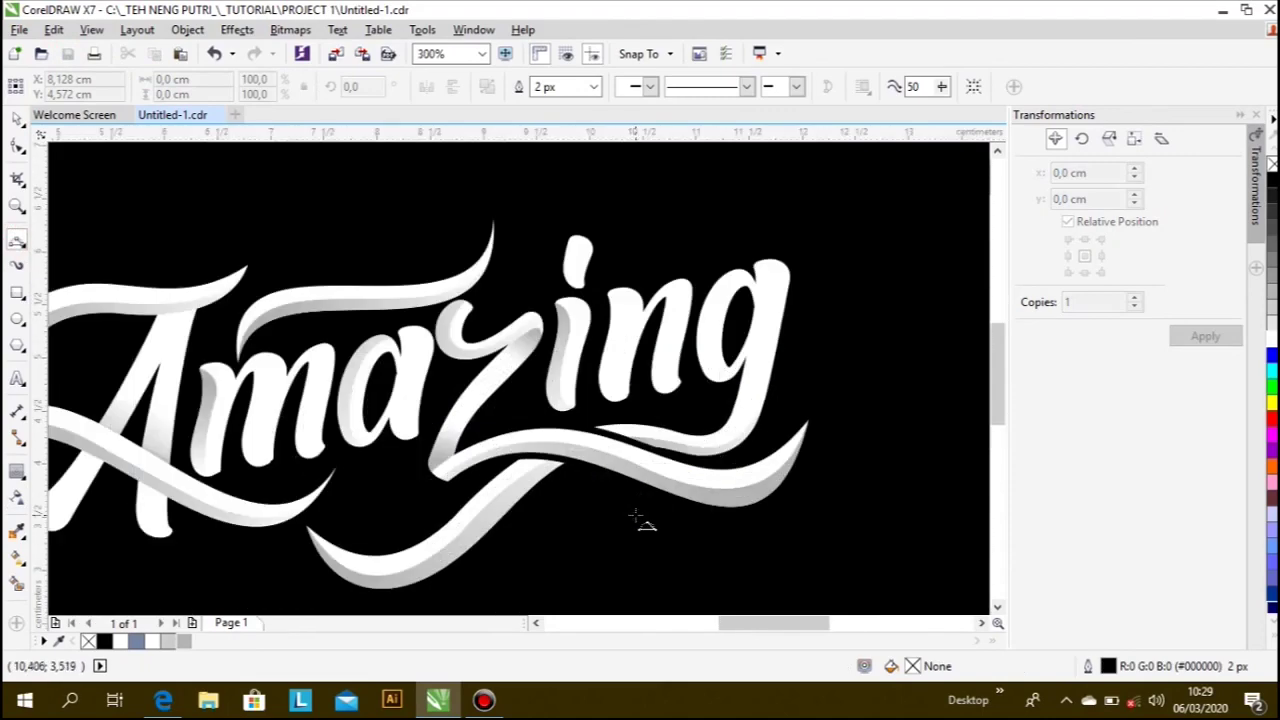
scroll(600, 265, "up", 1)
scroll(592, 250, "up", 1)
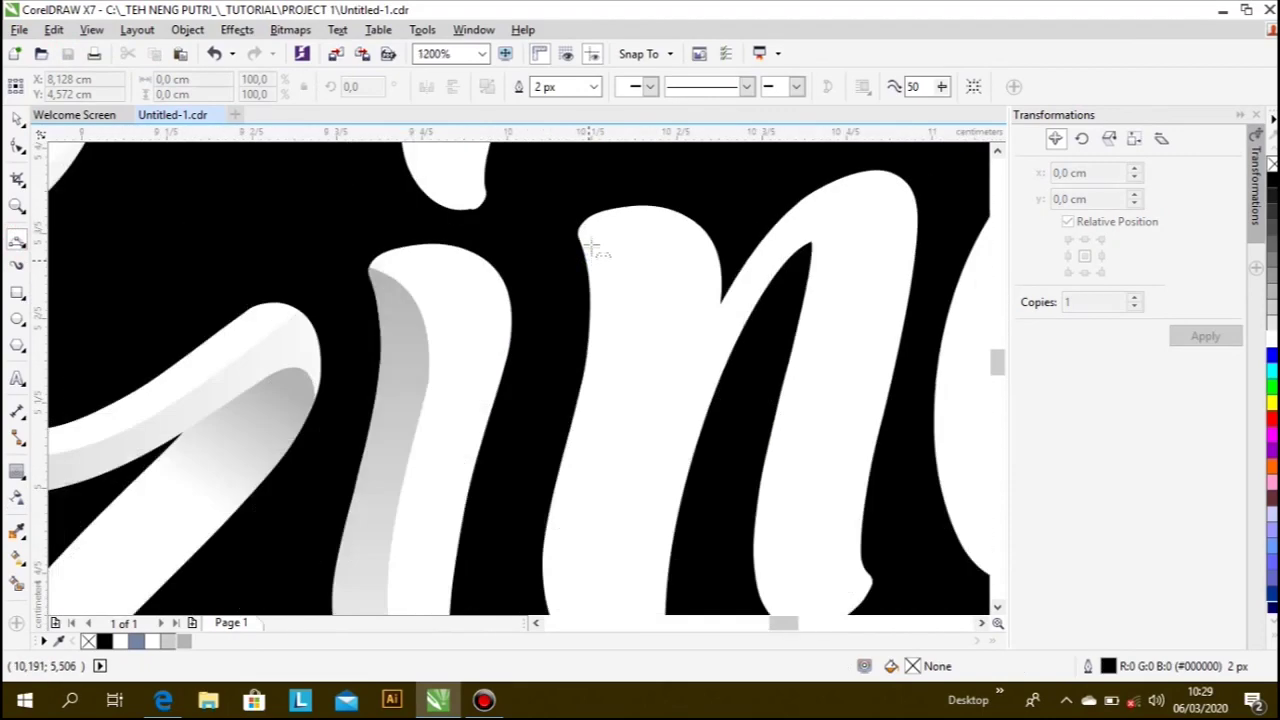
left_click_drag(578, 229, 630, 372)
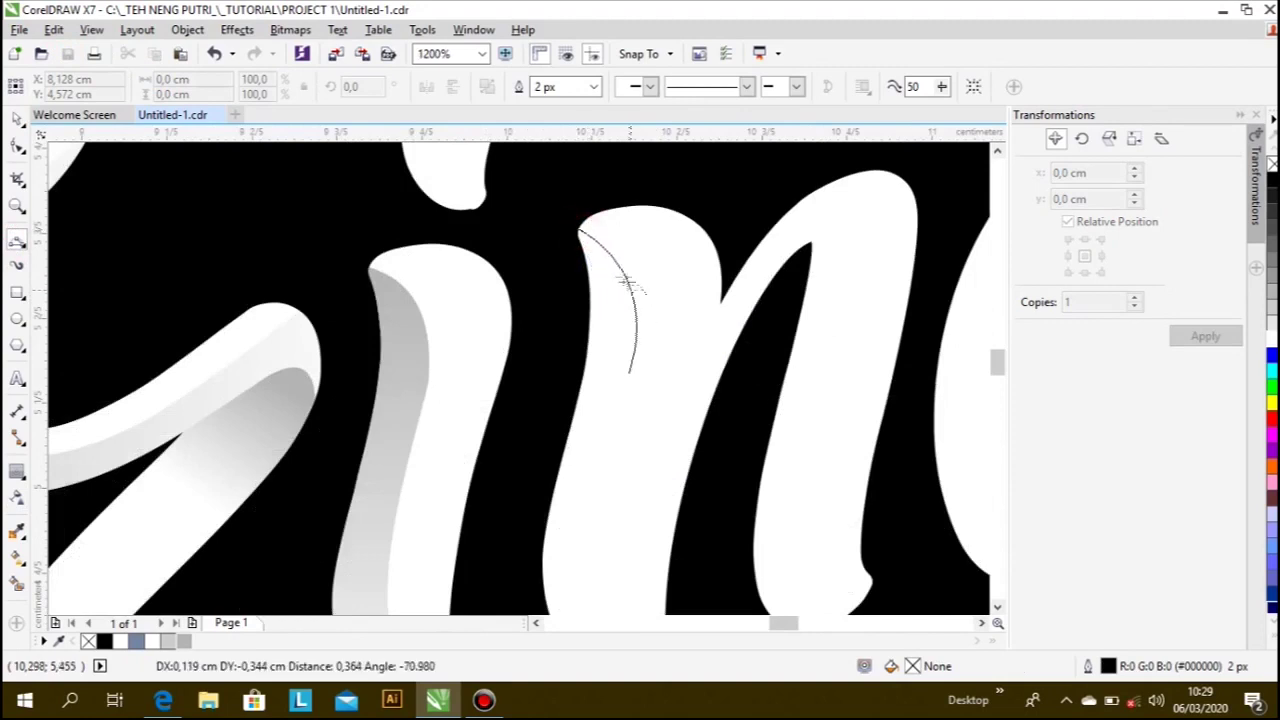
left_click_drag(620, 268, 622, 272)
scroll(660, 372, "down", 1)
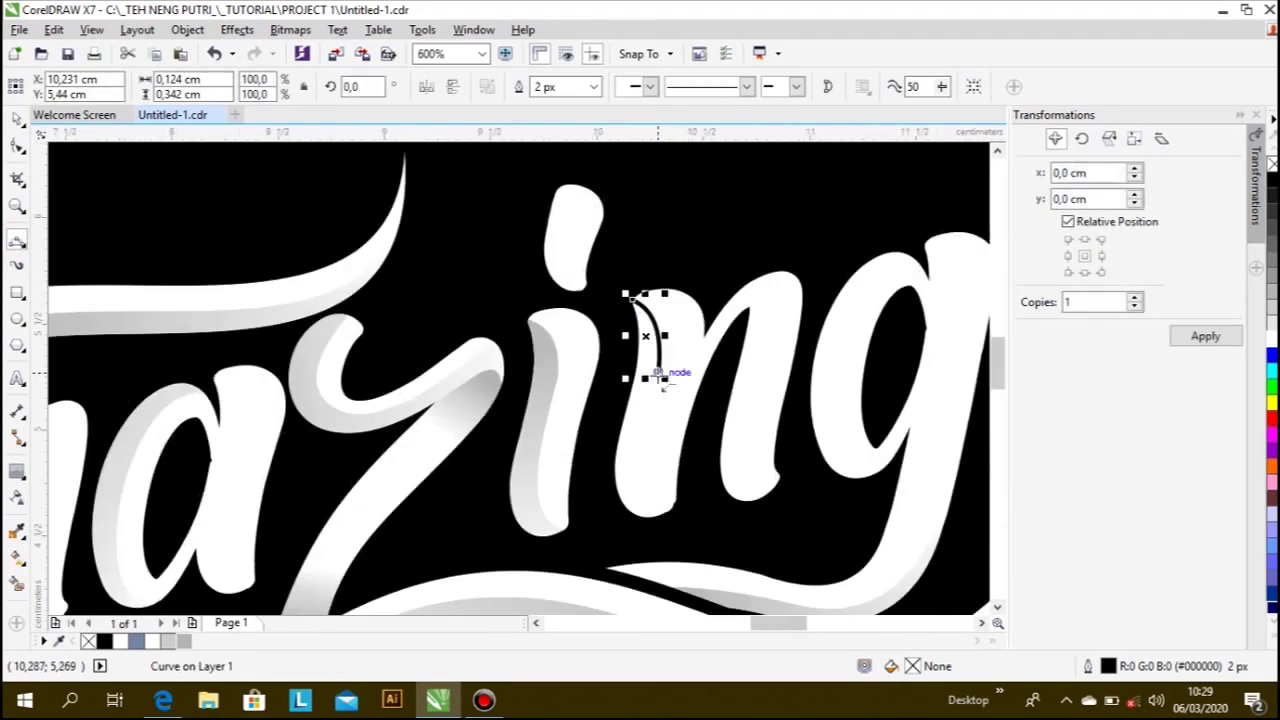
left_click(645, 440)
scroll(640, 445, "up", 1)
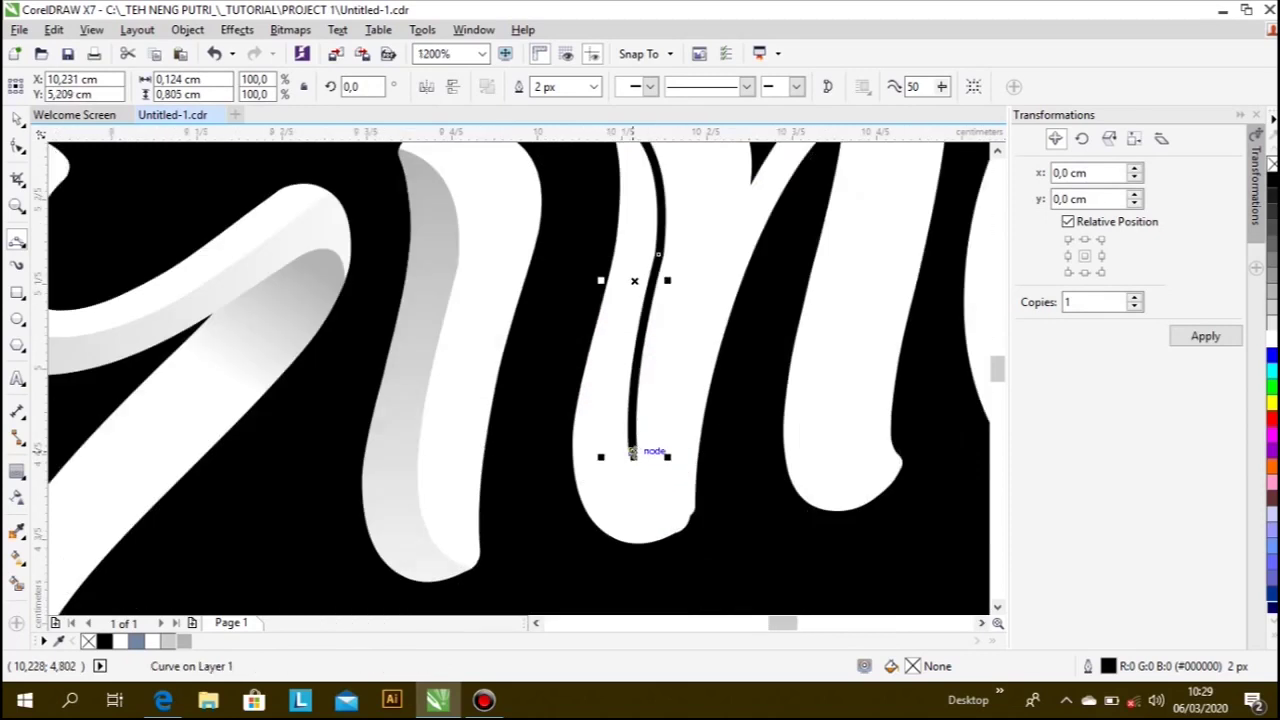
left_click(631, 453)
left_click_drag(662, 506, 647, 494)
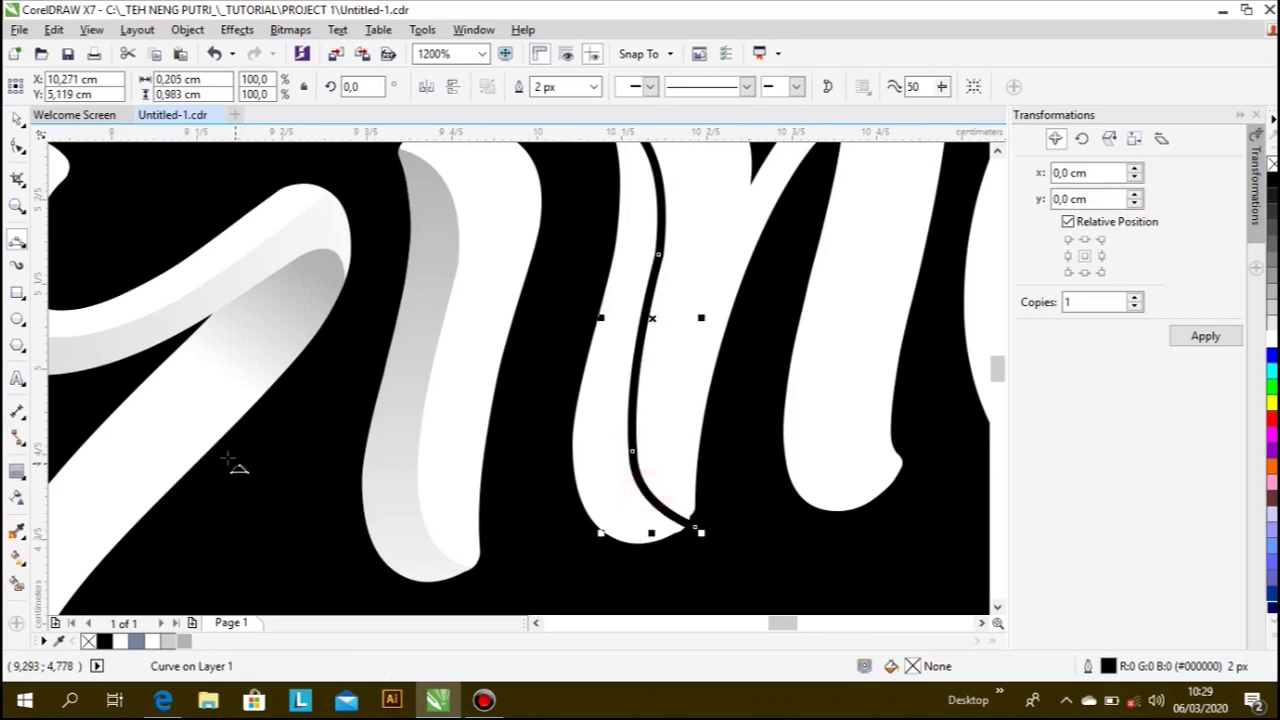
- Smart Fill the area beside the curve grey and select the new strip
left_click(14, 589)
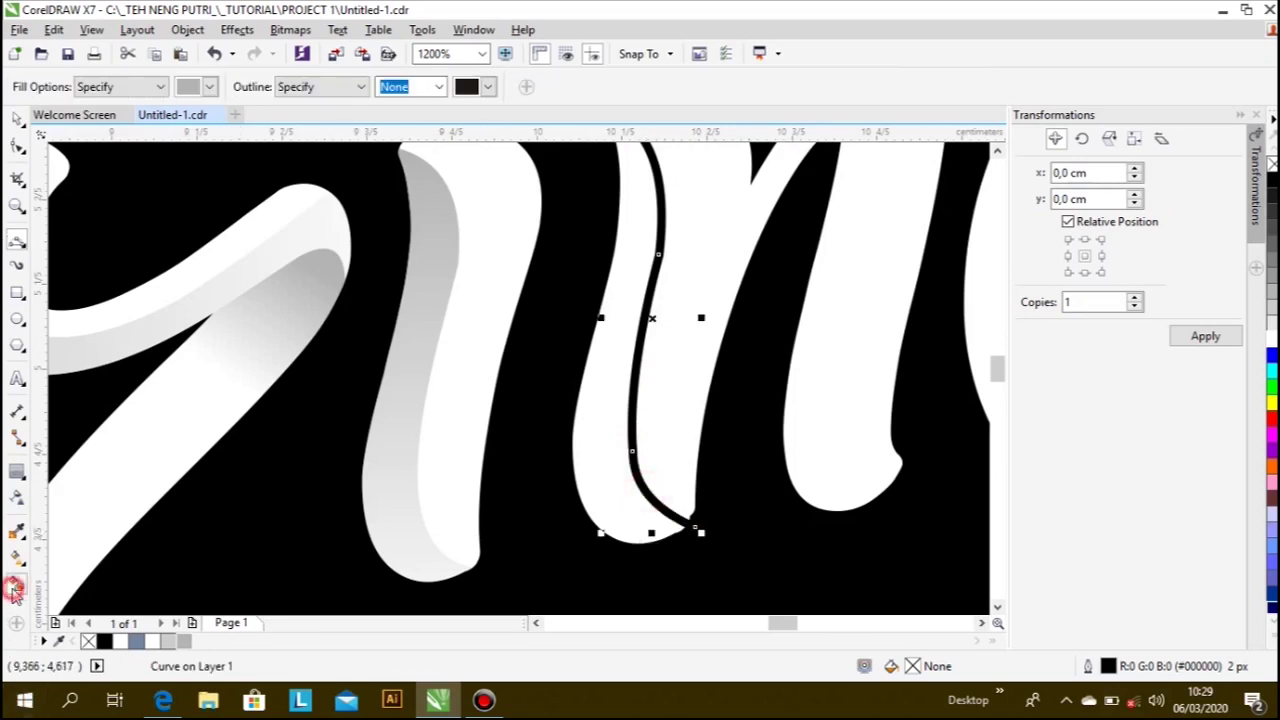
left_click(633, 504)
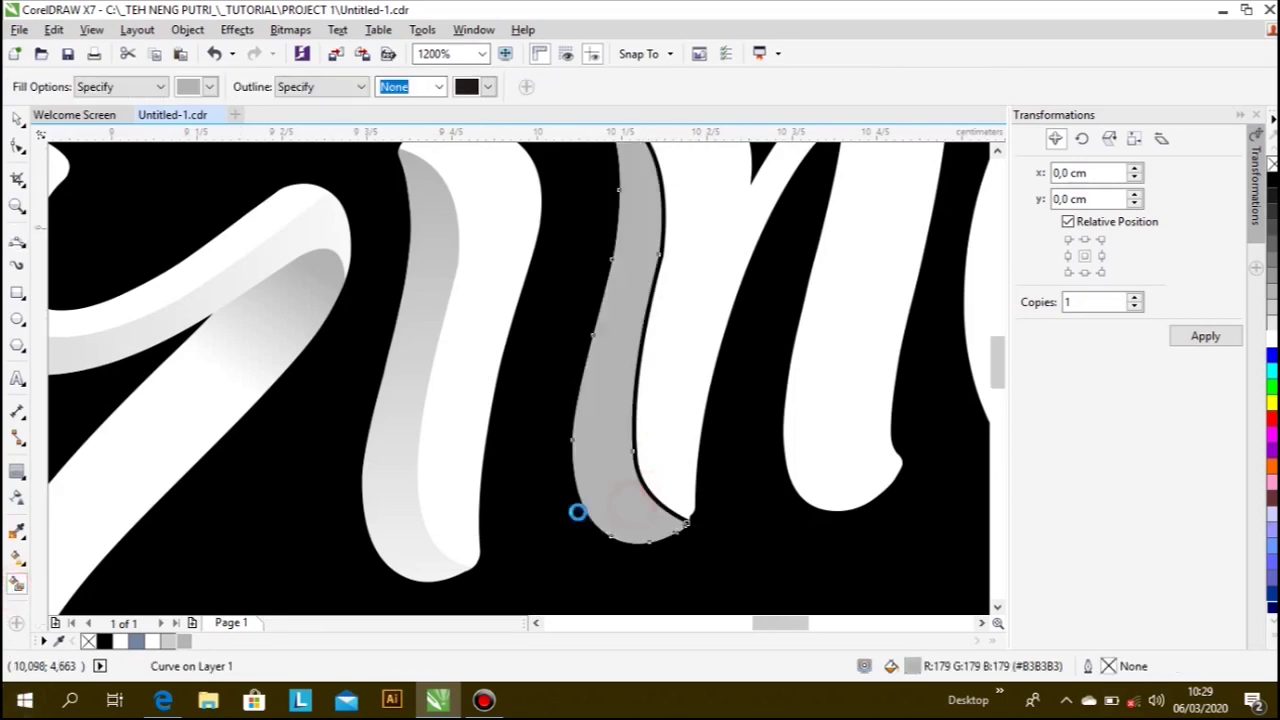
scroll(590, 505, "down", 2)
left_click(17, 118)
scroll(600, 514, "up", 2)
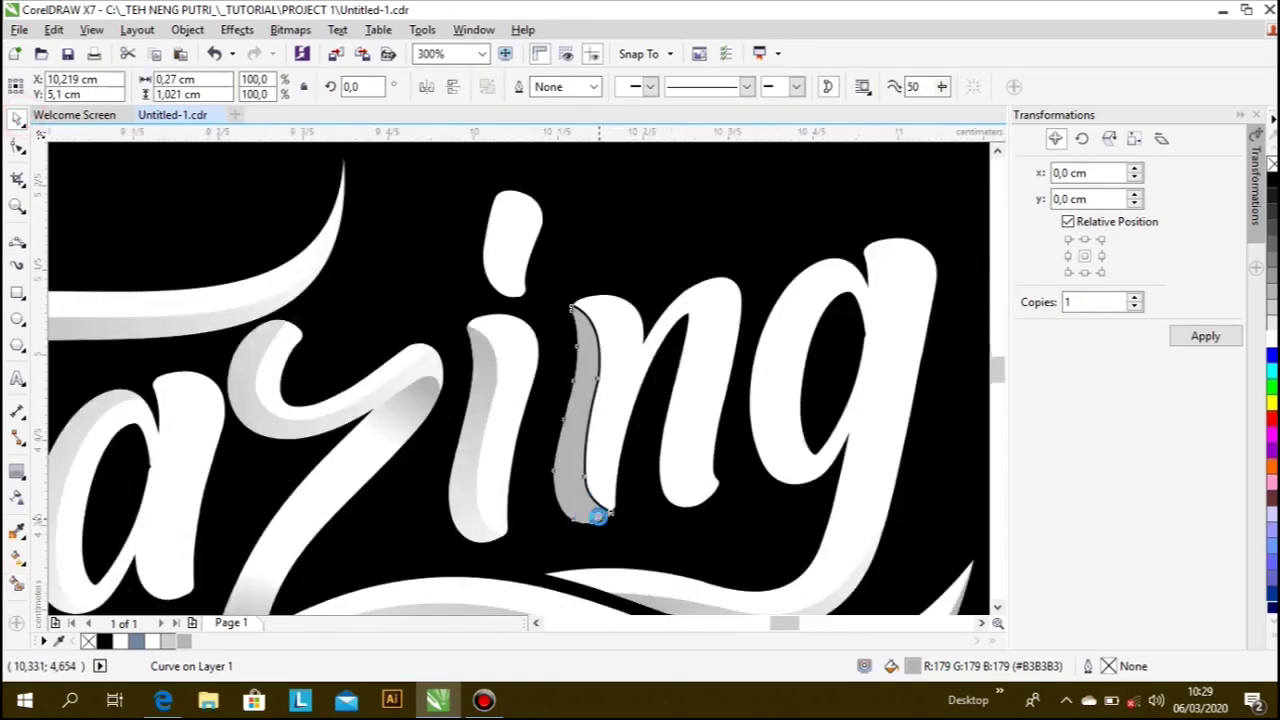
scroll(623, 491, "up", 4)
left_click(640, 451)
scroll(551, 509, "down", 2)
scroll(551, 515, "down", 4)
scroll(556, 519, "up", 1)
left_click(556, 519)
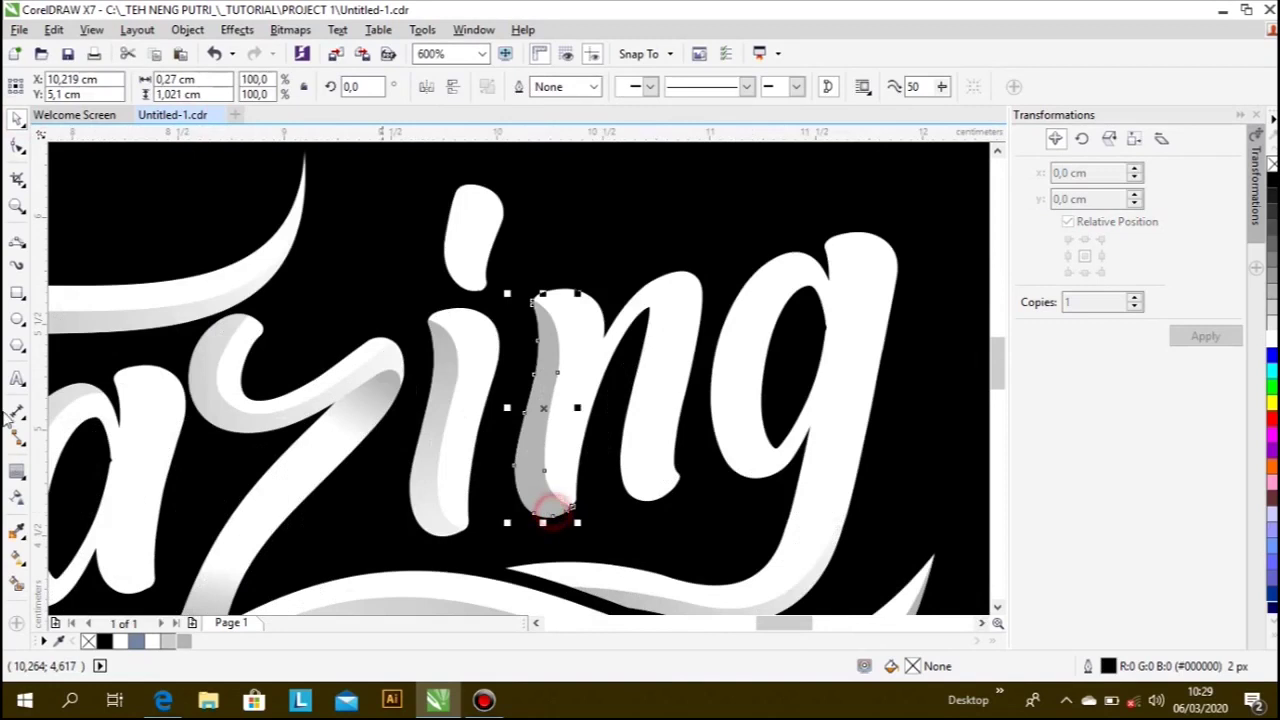
- Fade the n's grey strip with a linear transparency, raising its start point toward the top
left_click(17, 495)
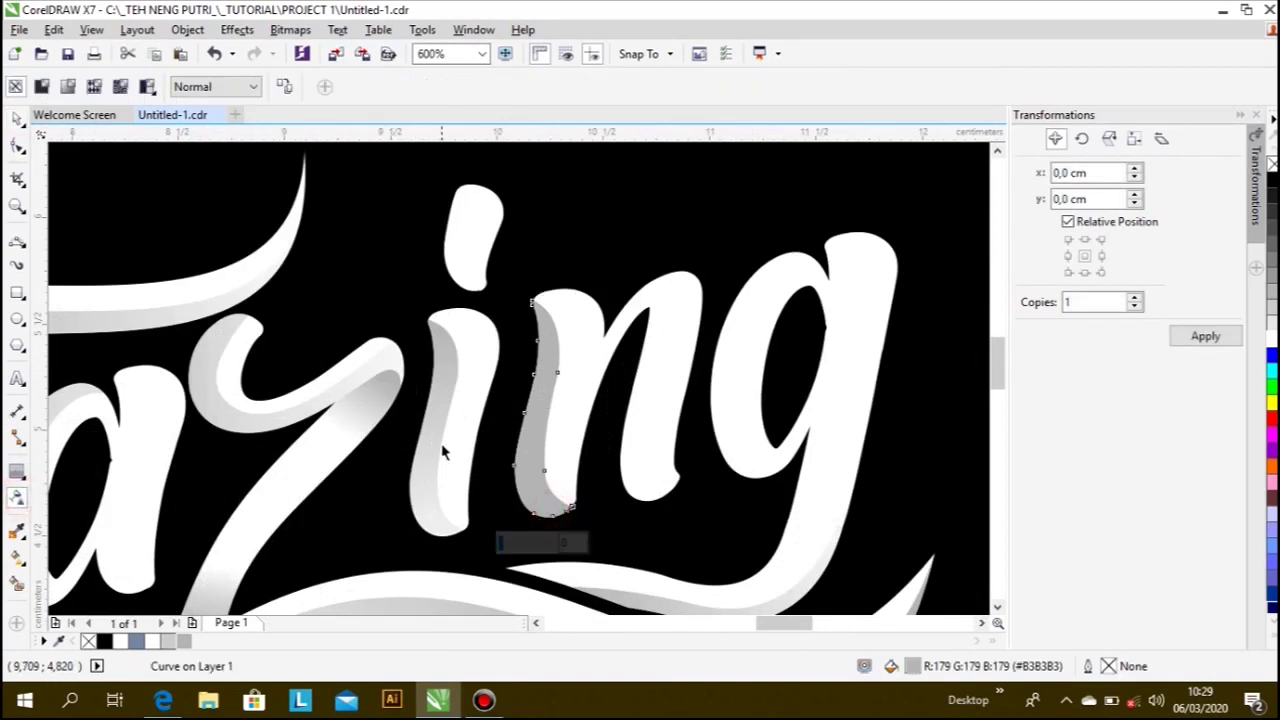
left_click_drag(547, 380, 537, 513)
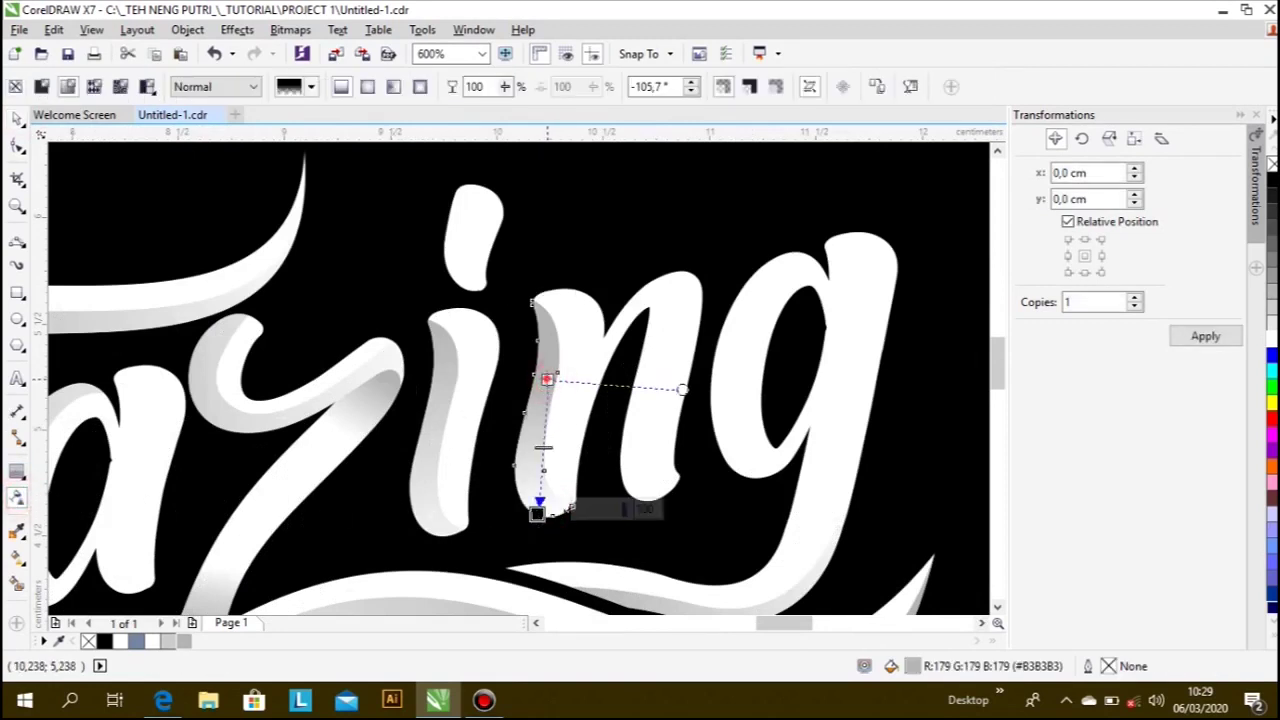
left_click_drag(547, 380, 524, 362)
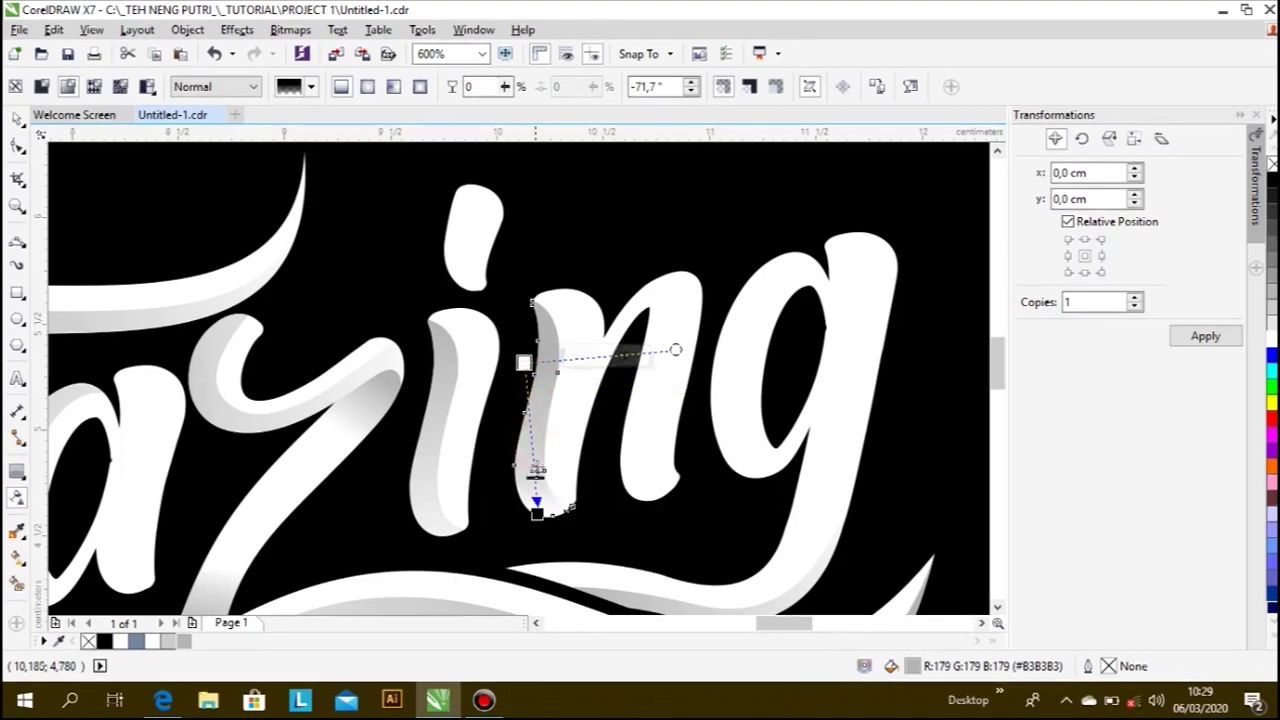
left_click_drag(524, 362, 527, 345)
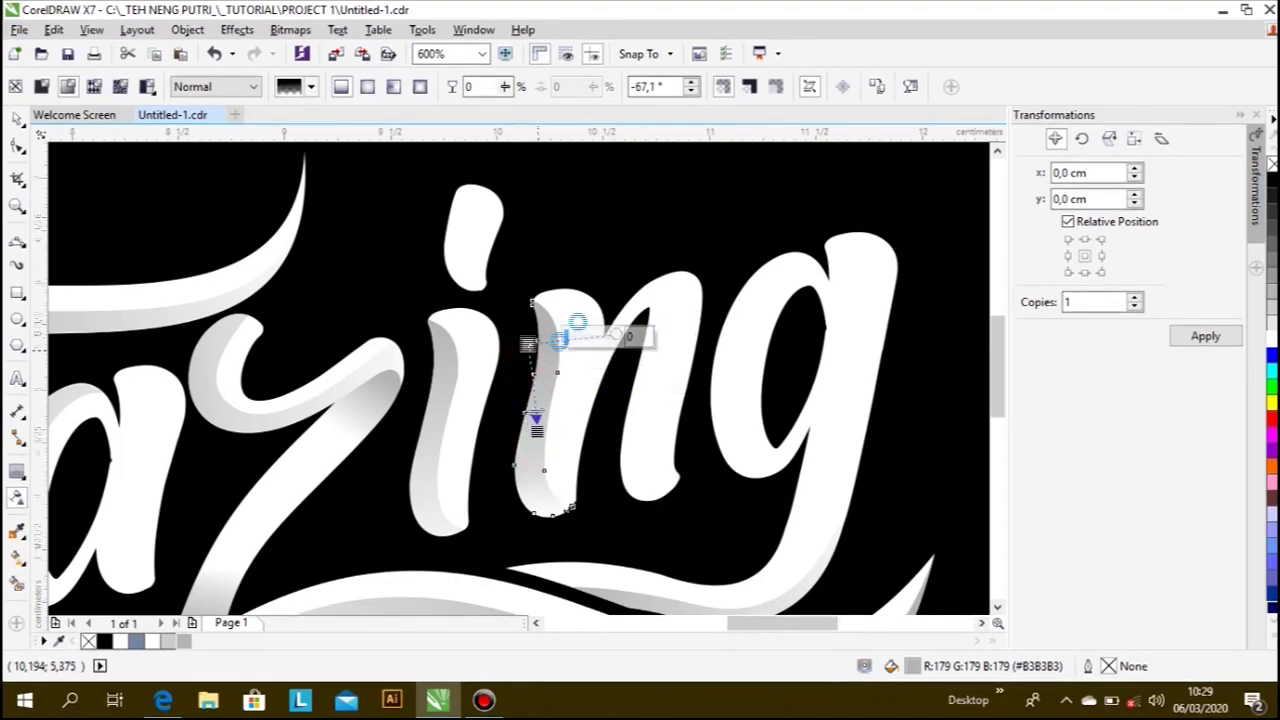
scroll(560, 340, "down", 3)
scroll(617, 251, "down", 2)
scroll(420, 350, "up", 2)
scroll(420, 350, "up", 1)
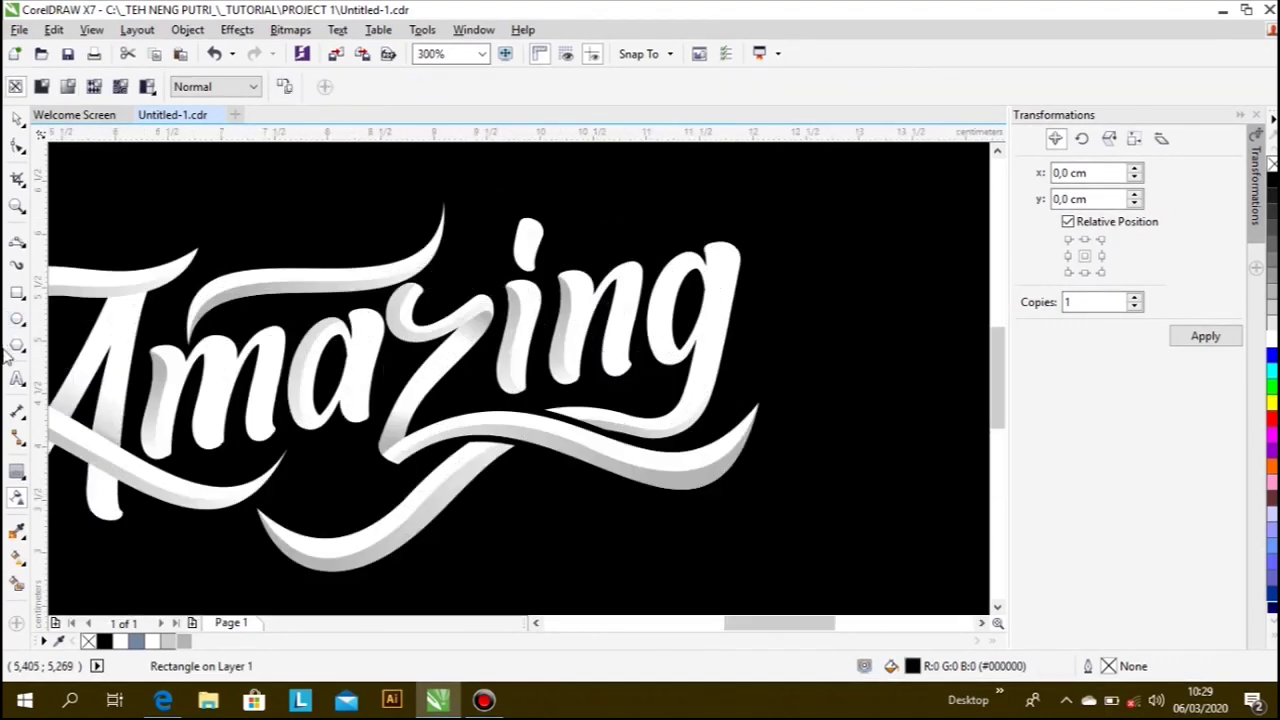
left_click(17, 241)
- Draw a curve tracing the g's left stroke and bottom, adding an extra node
scroll(771, 471, "down", 2)
scroll(760, 405, "up", 3)
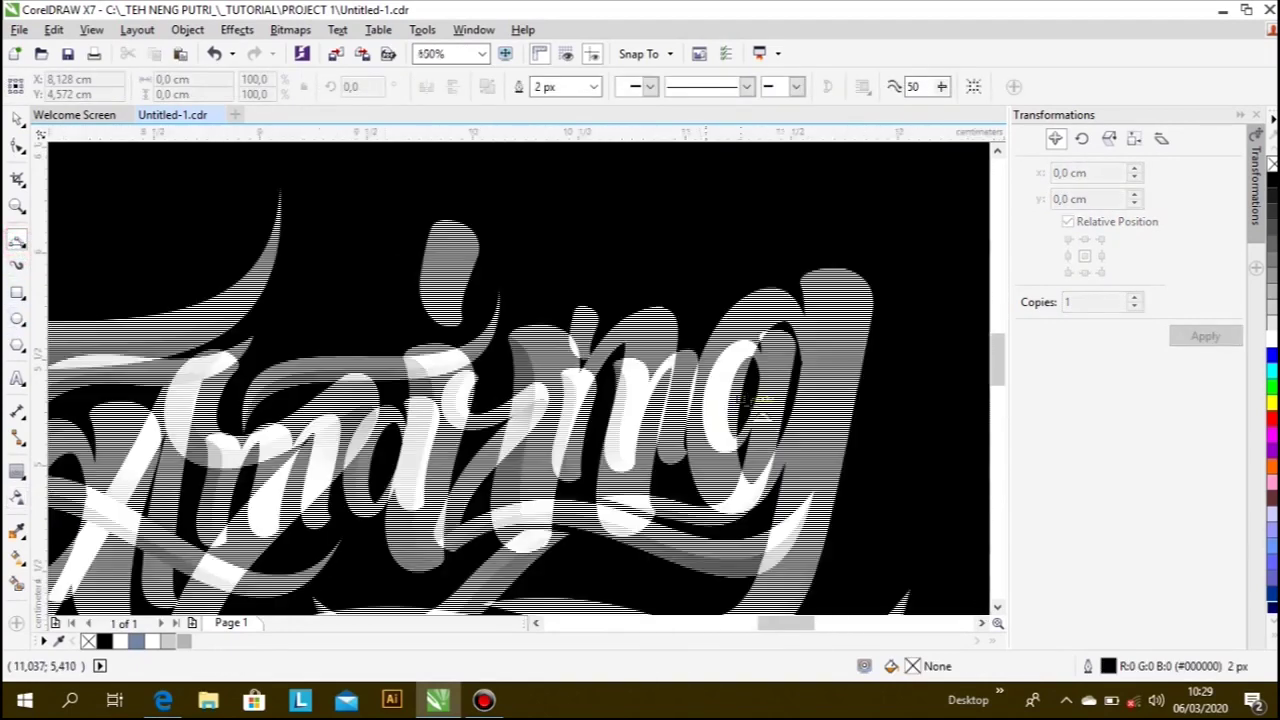
scroll(731, 383, "up", 1)
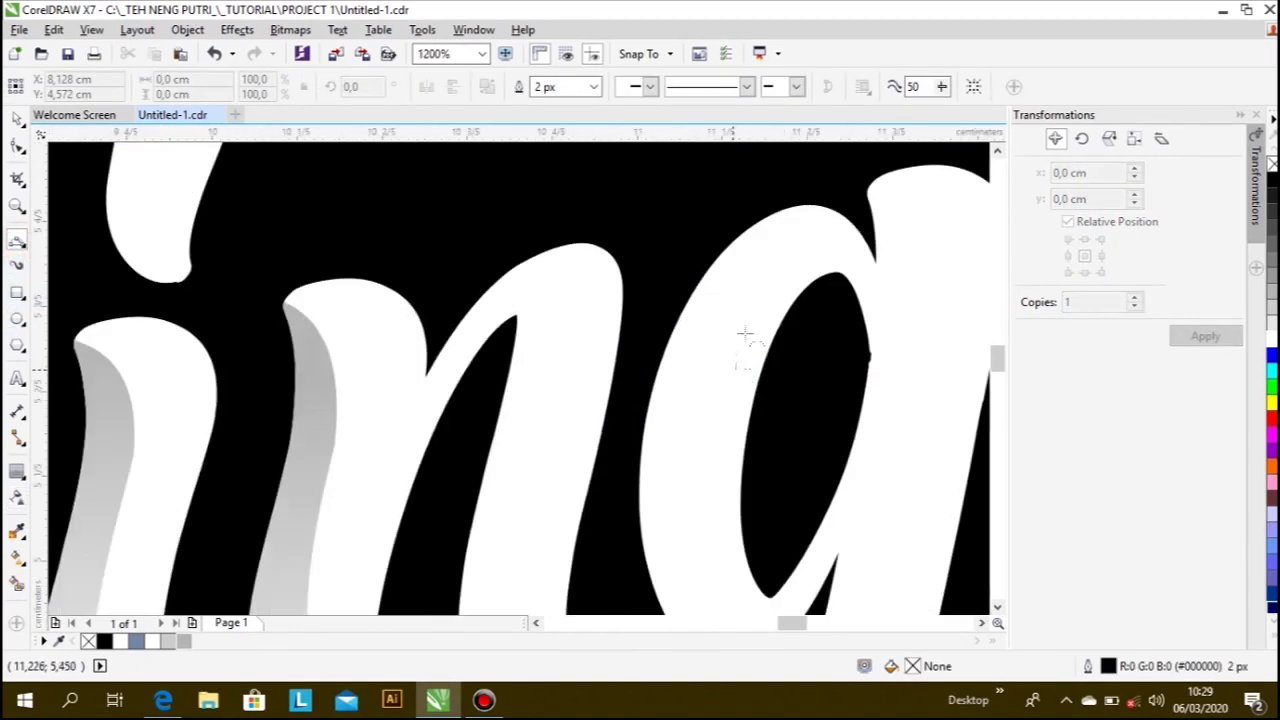
scroll(786, 214, "down", 1)
left_click(753, 245)
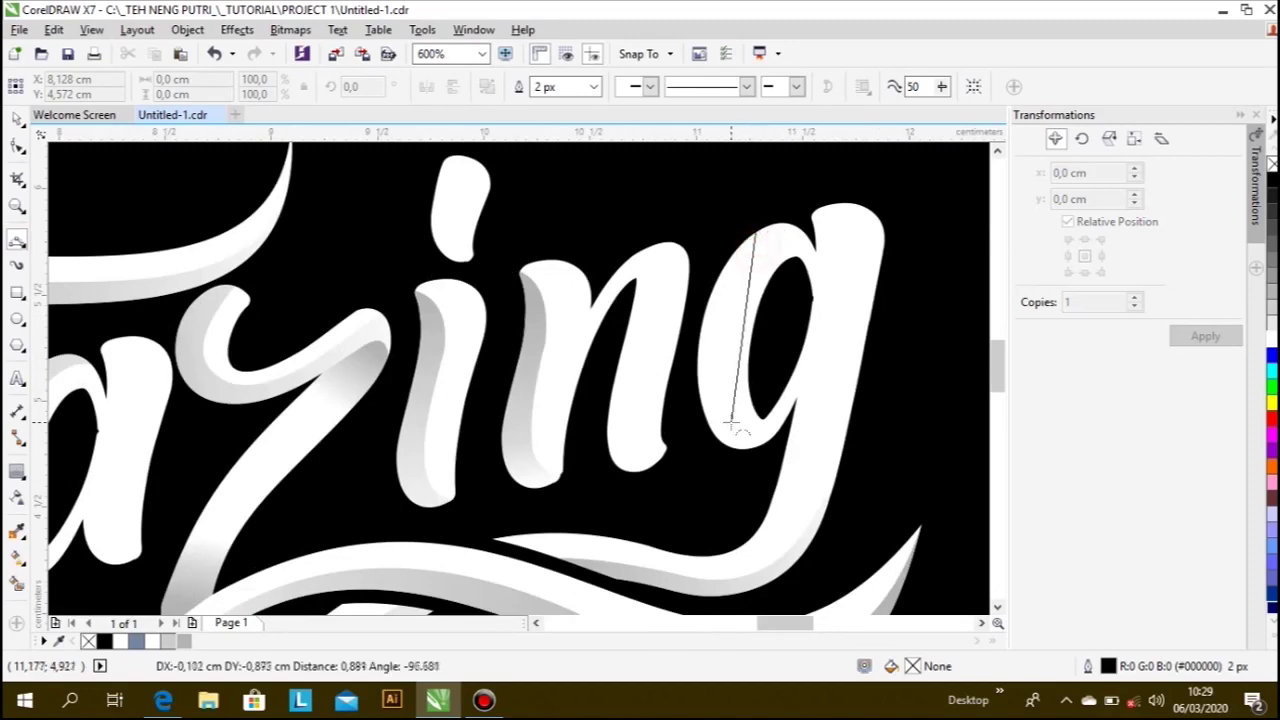
left_click_drag(728, 420, 724, 320)
left_click(728, 323)
scroll(720, 421, "up", 1)
left_click(718, 424)
left_click_drag(805, 448, 748, 451)
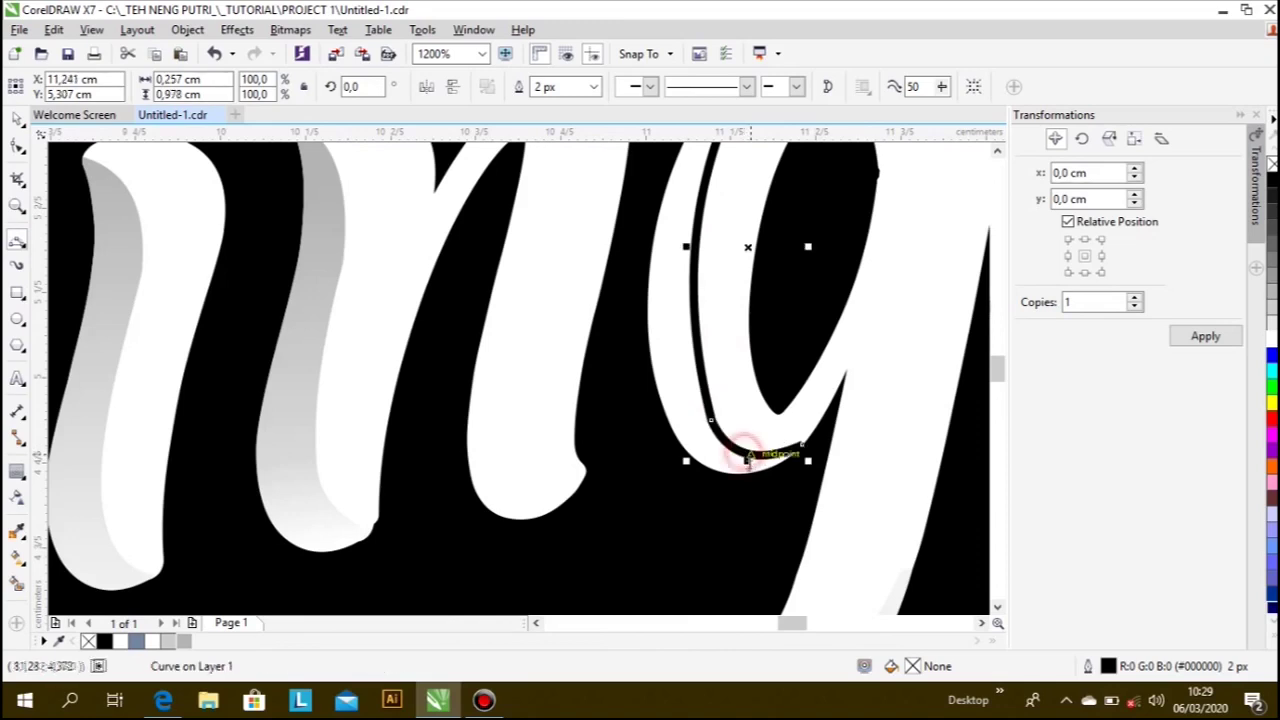
left_click(18, 143)
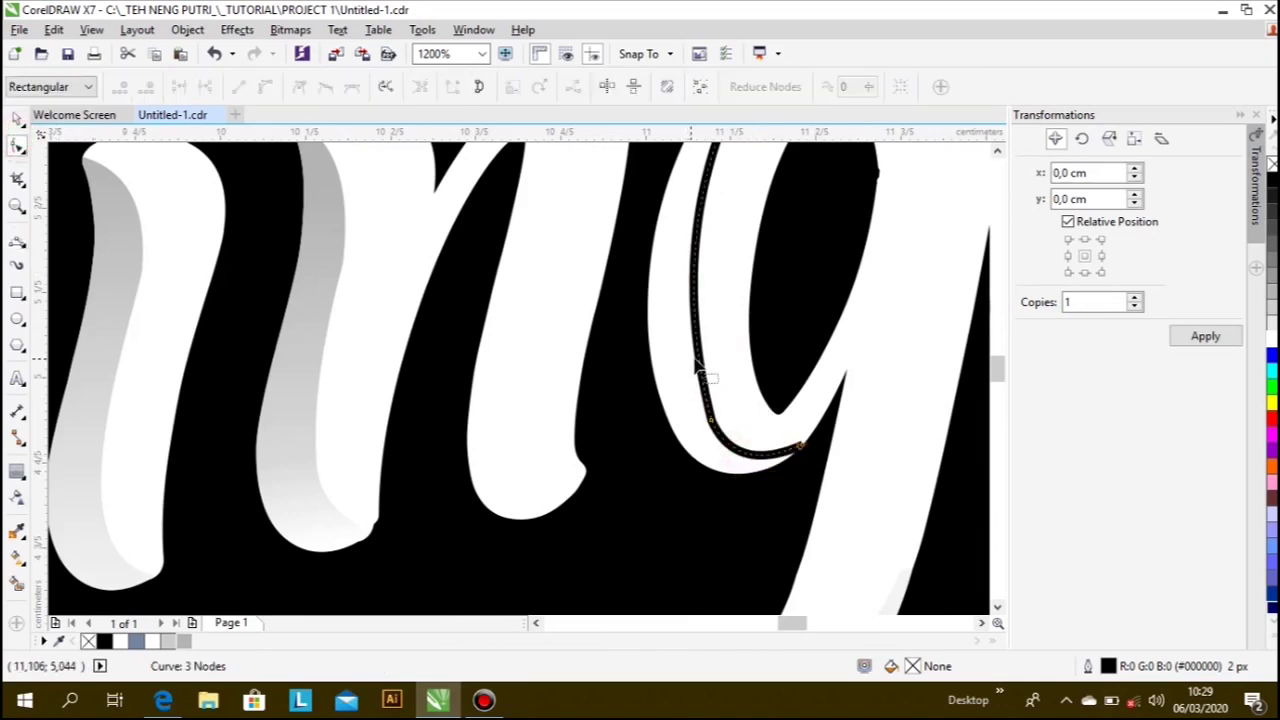
double_click(698, 354)
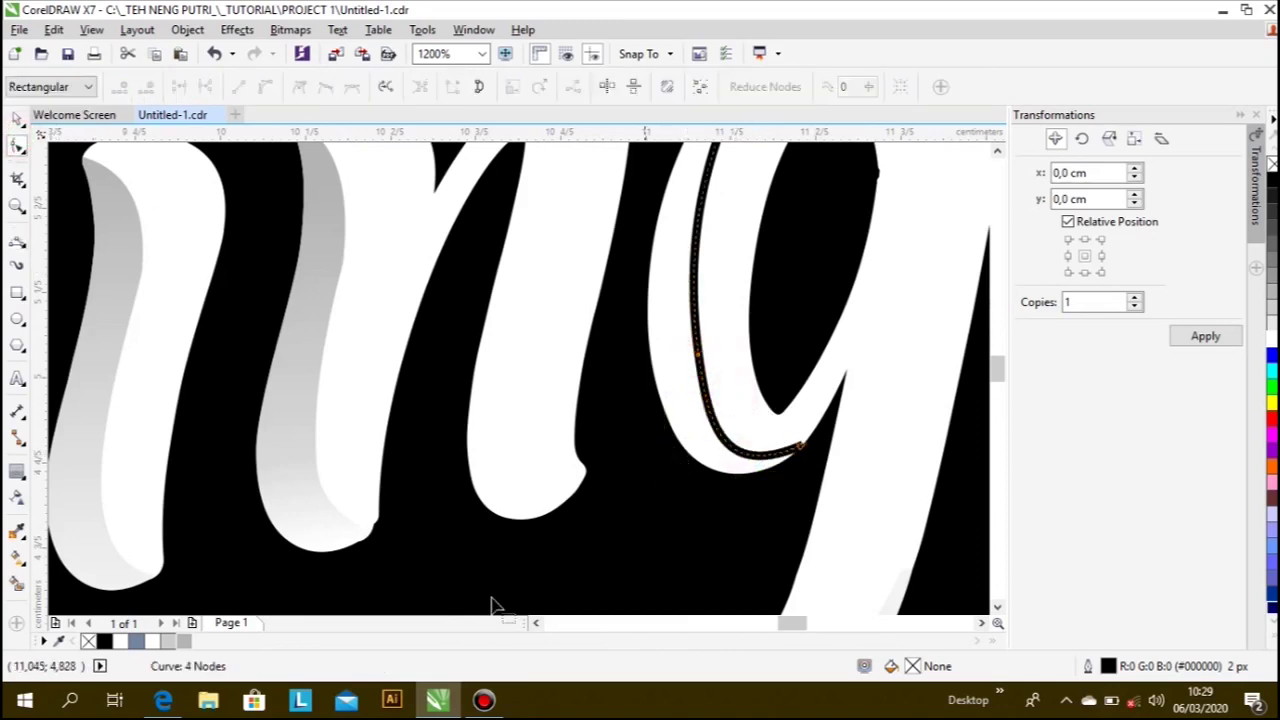
- Smart-fill the enclosed area inside the g's curve grey and select the new strip
left_click(17, 583)
left_click(686, 385)
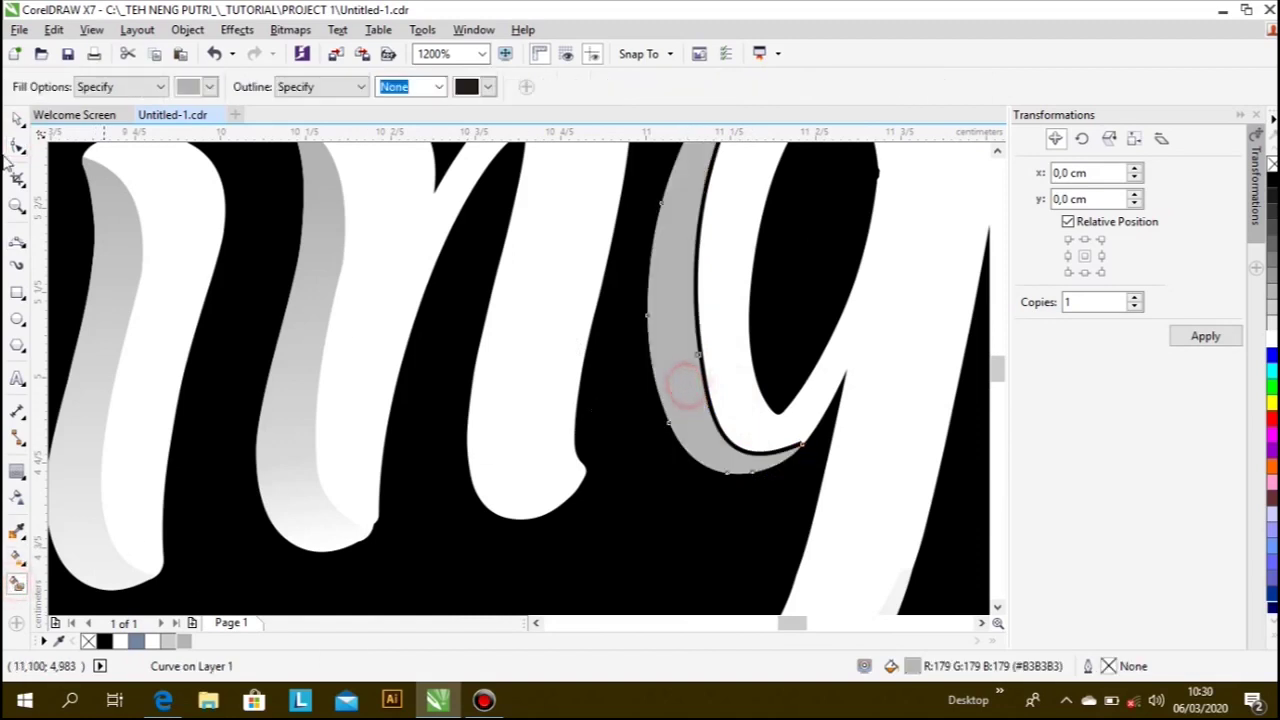
left_click(17, 117)
scroll(640, 389, "up", 2)
scroll(645, 368, "up", 2)
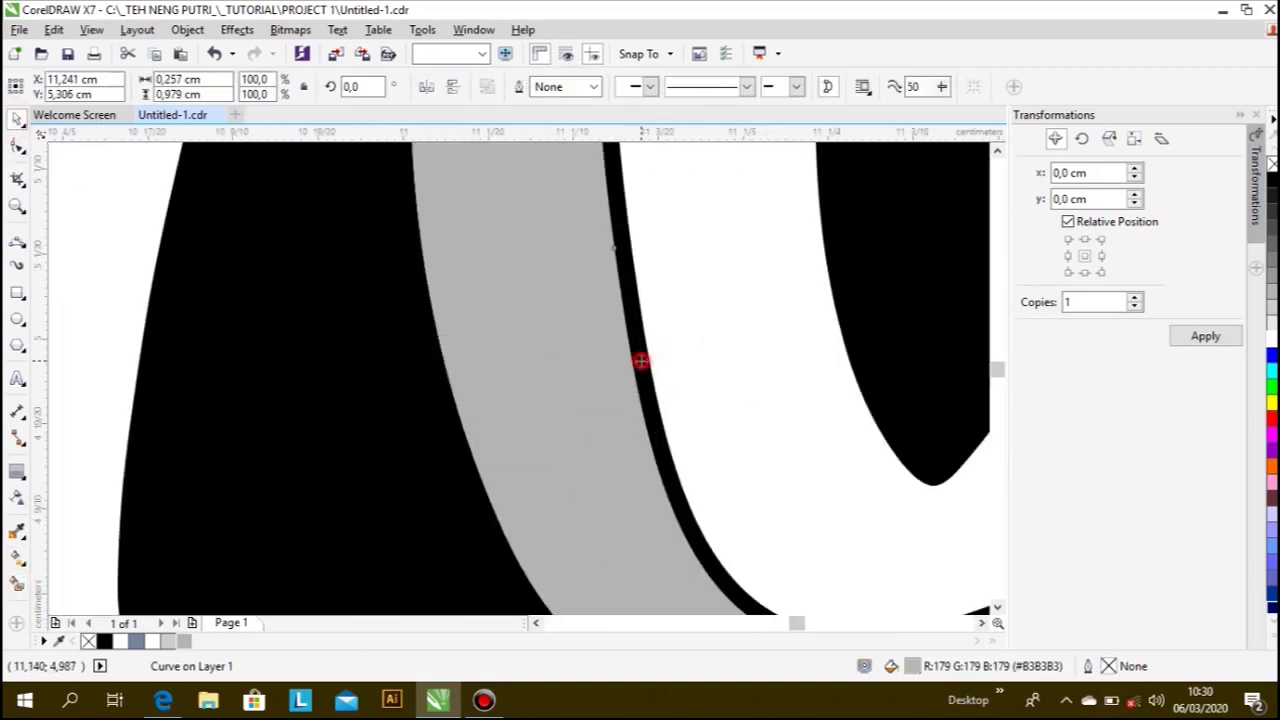
scroll(642, 368, "down", 4)
scroll(571, 482, "down", 2)
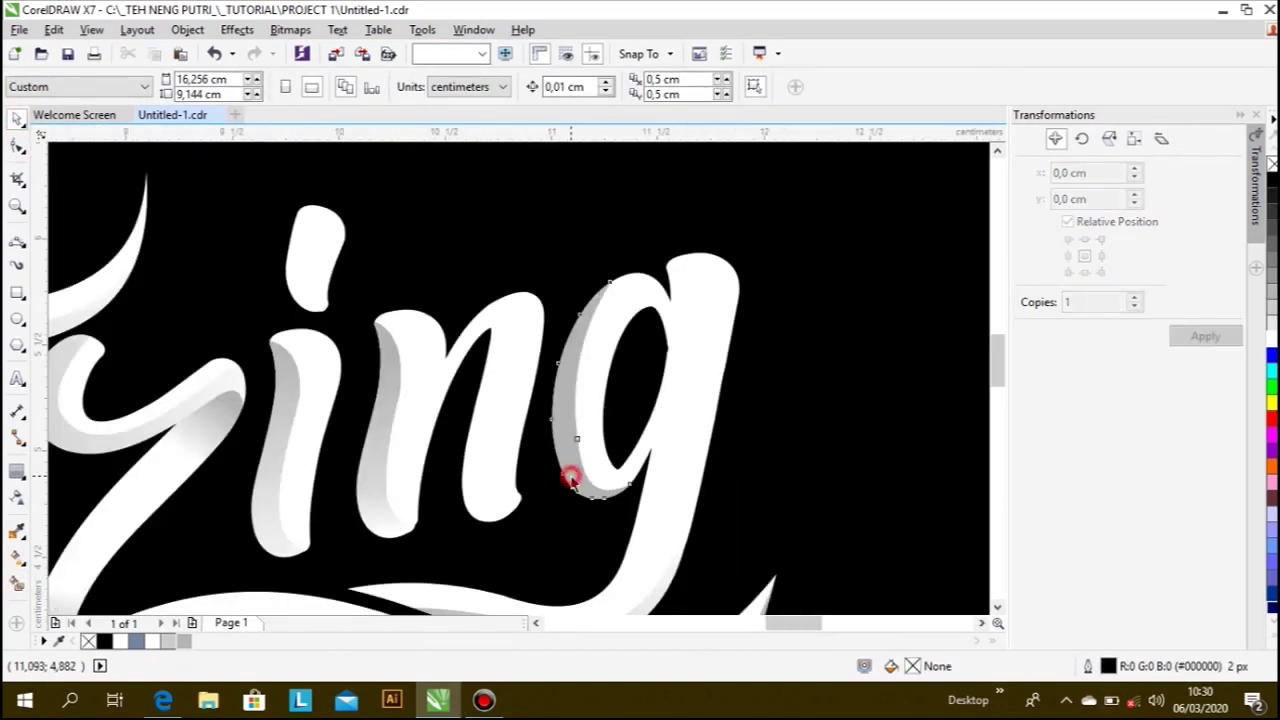
- Fade the g's grey strip with linear transparency angled to about -84°
left_click(17, 497)
left_click_drag(556, 305, 580, 491)
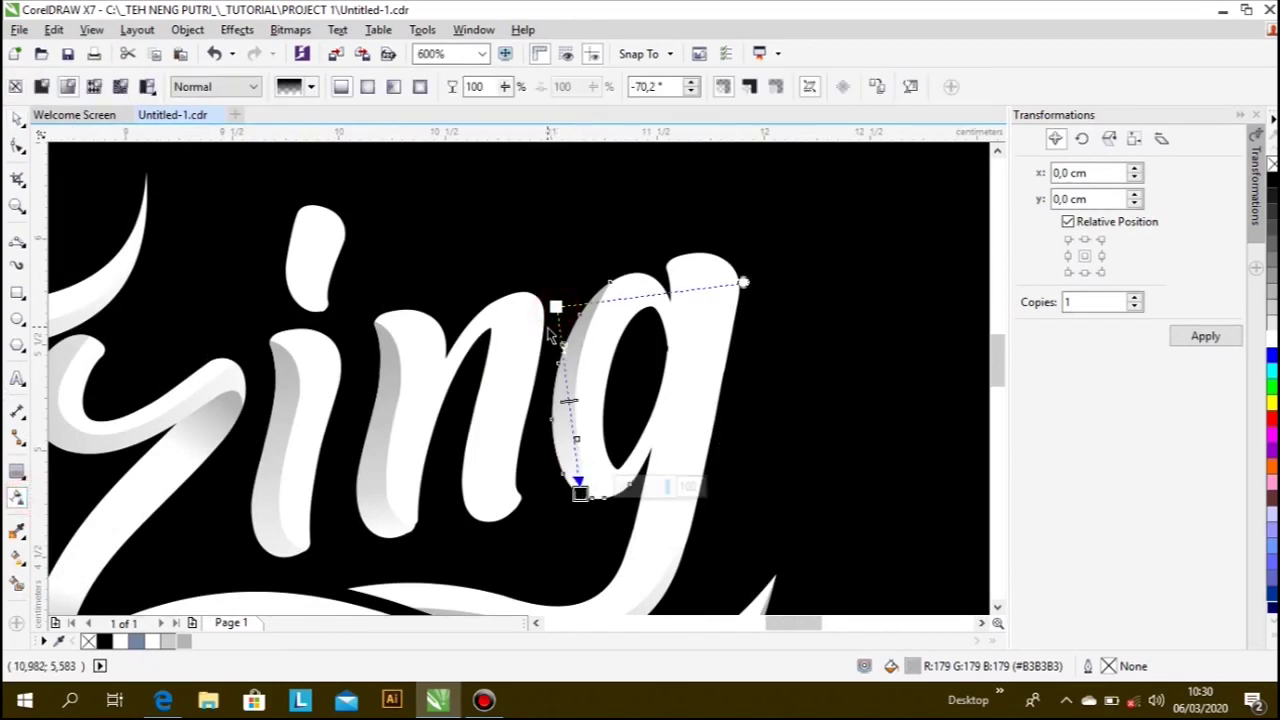
left_click_drag(556, 305, 571, 257)
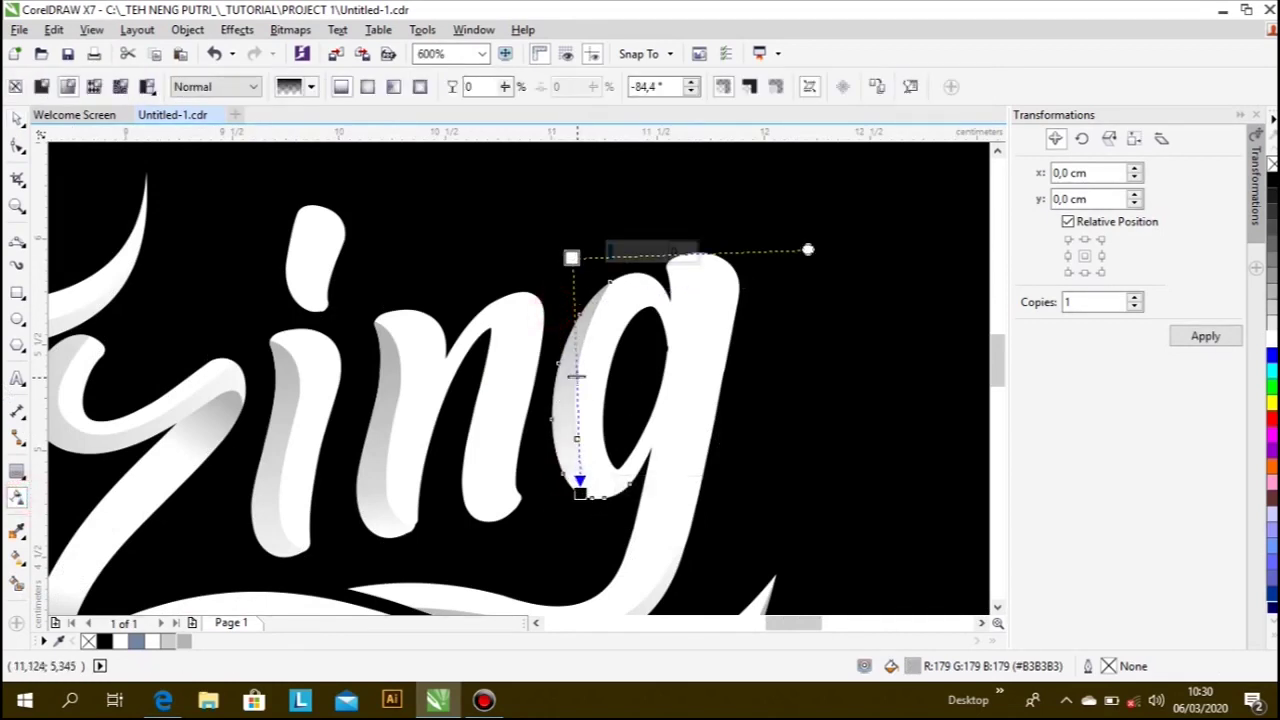
left_click(631, 206)
scroll(666, 263, "down", 2)
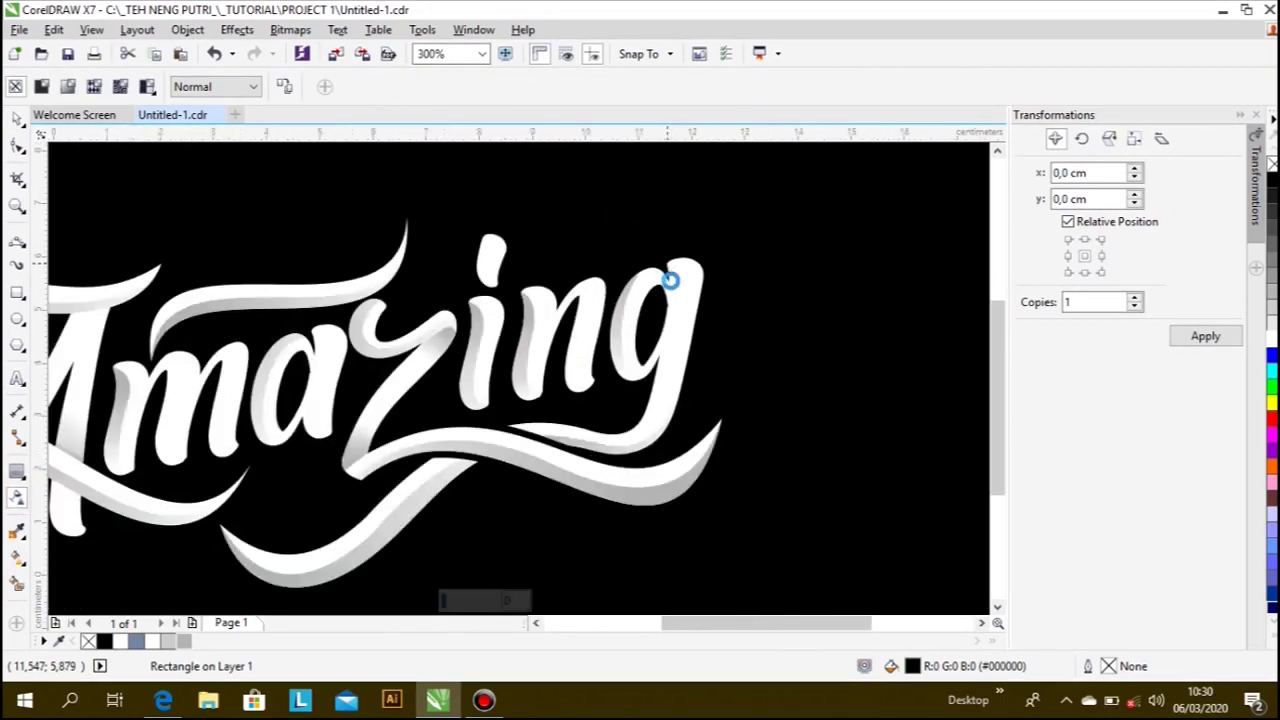
scroll(669, 276, "down", 1)
scroll(400, 320, "up", 1)
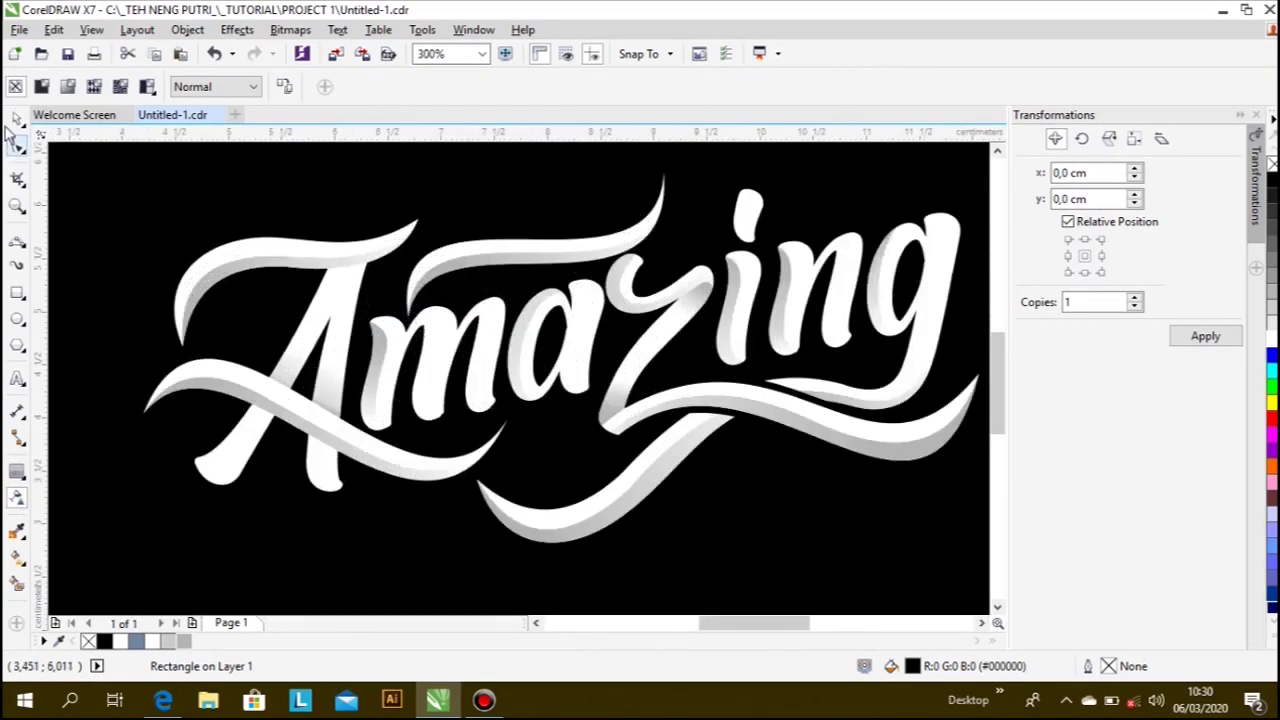
left_click(14, 118)
scroll(420, 370, "down", 1)
- Select the 15 grey shading strips without the white lettering and group them
scroll(420, 370, "down", 1)
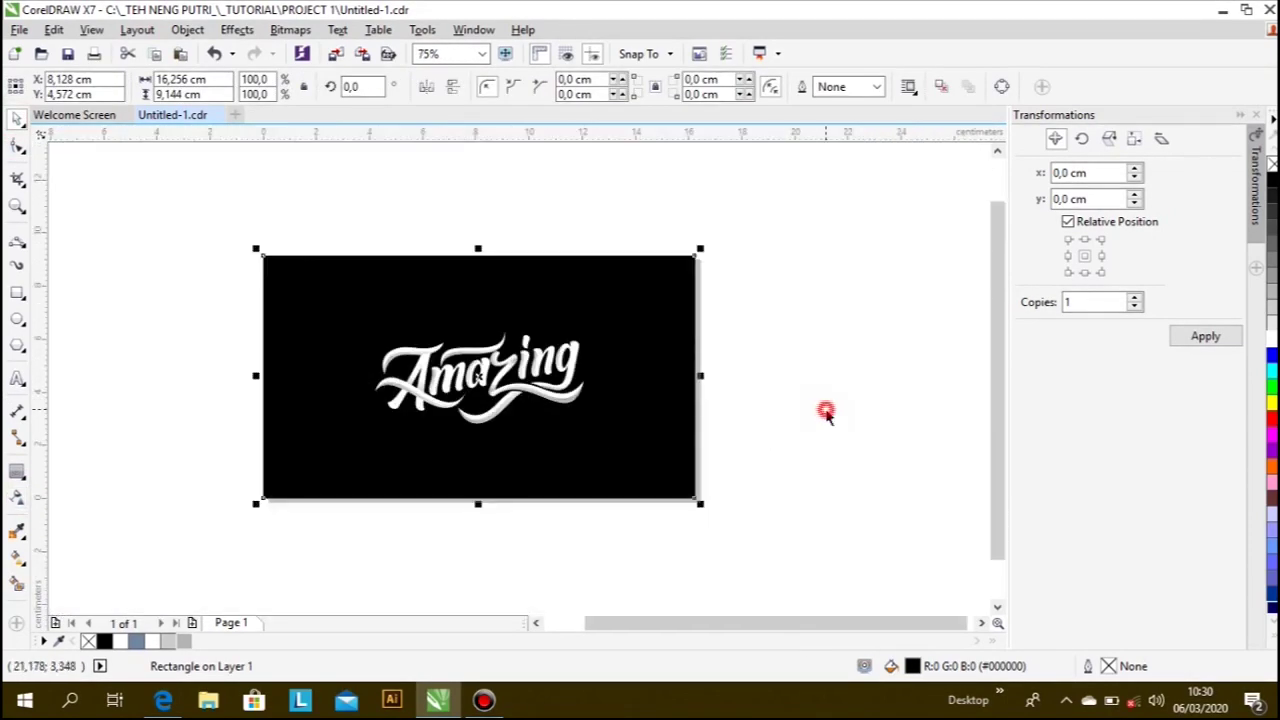
left_click(826, 411)
left_click_drag(183, 437, 672, 296)
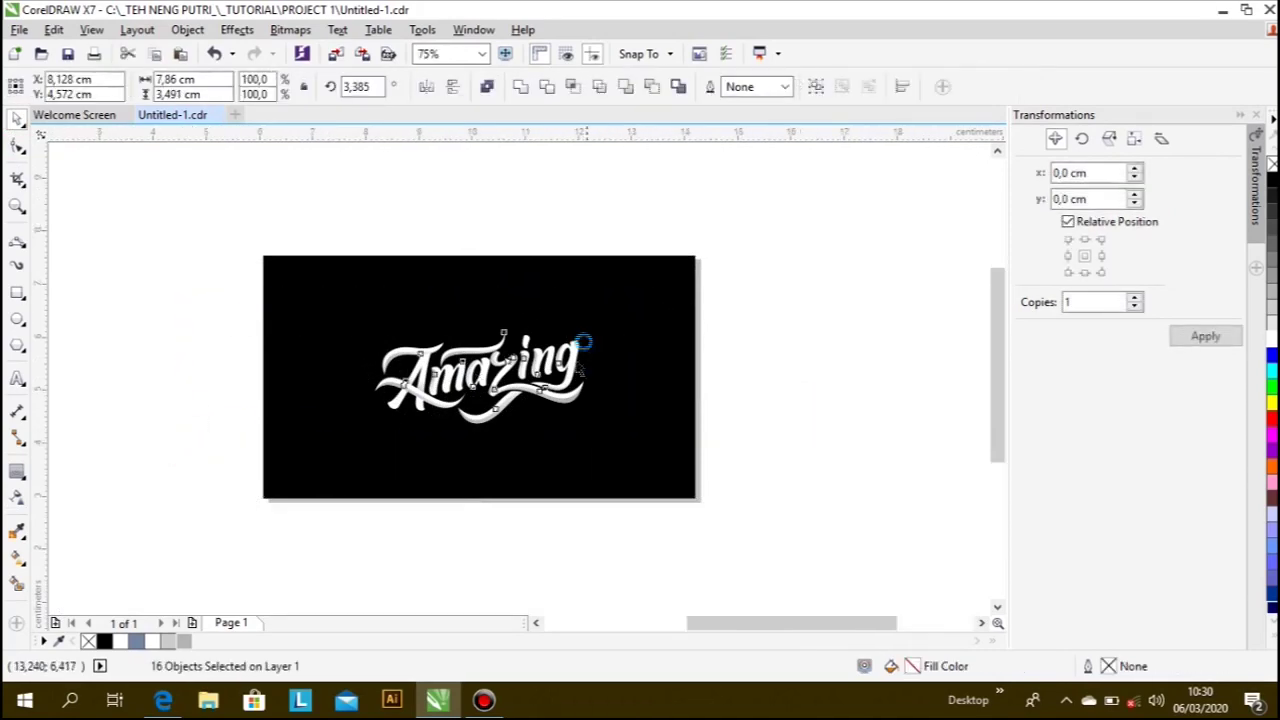
scroll(565, 375, "up", 3)
left_click(534, 356, "shift")
scroll(634, 374, "down", 1)
key("Delete")
scroll(760, 395, "down", 1)
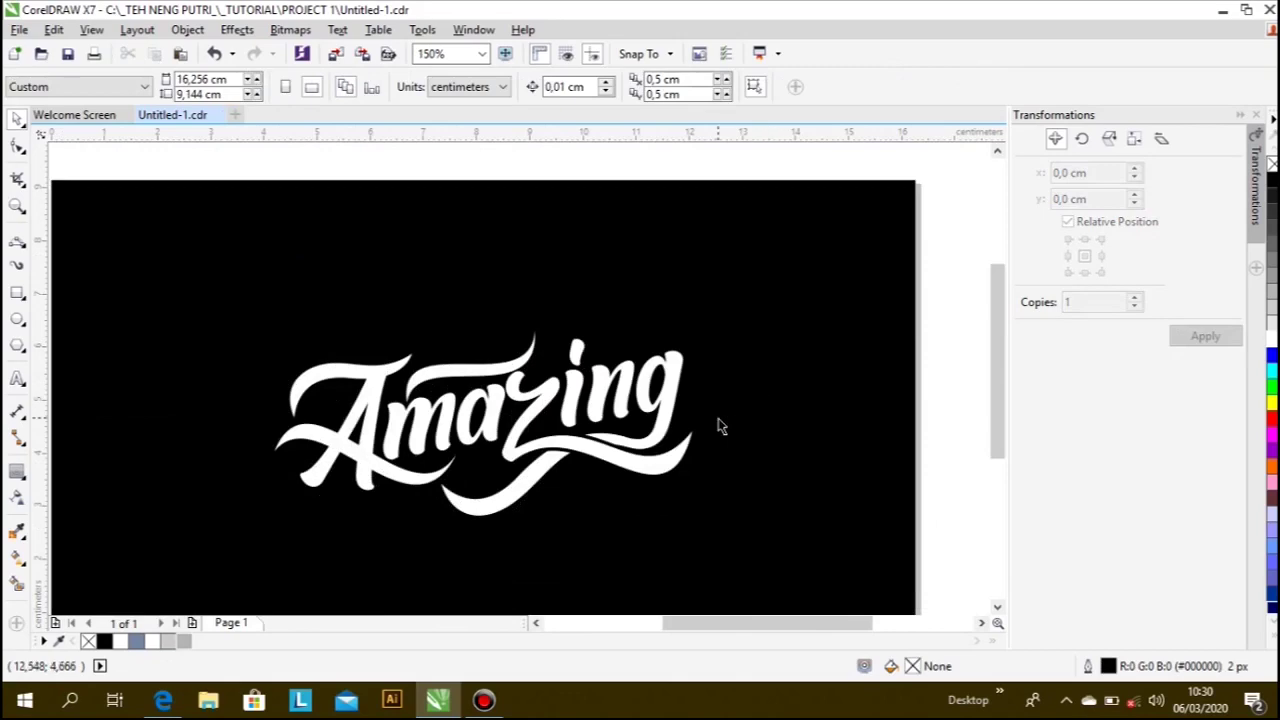
key("ctrl+z")
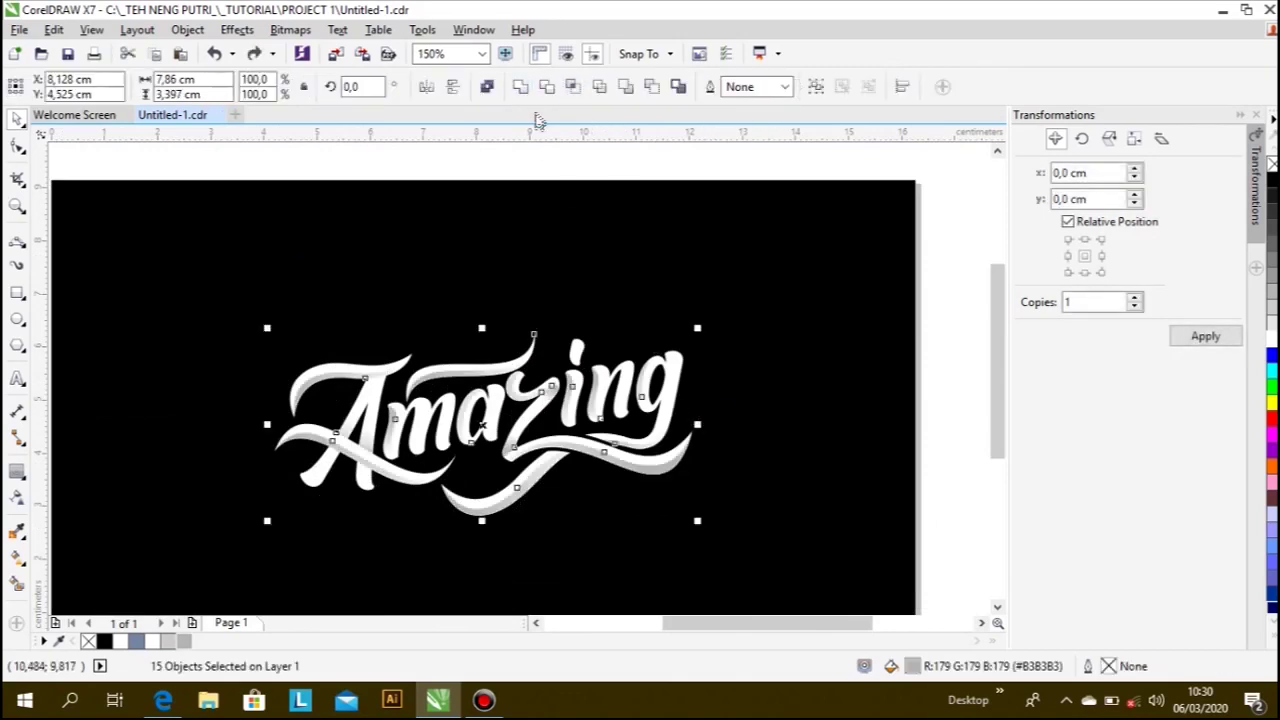
key("ctrl+g")
- Recolour the grouped shading strips from 50% grey to darker #4D4D4D
scroll(410, 450, "up", 1)
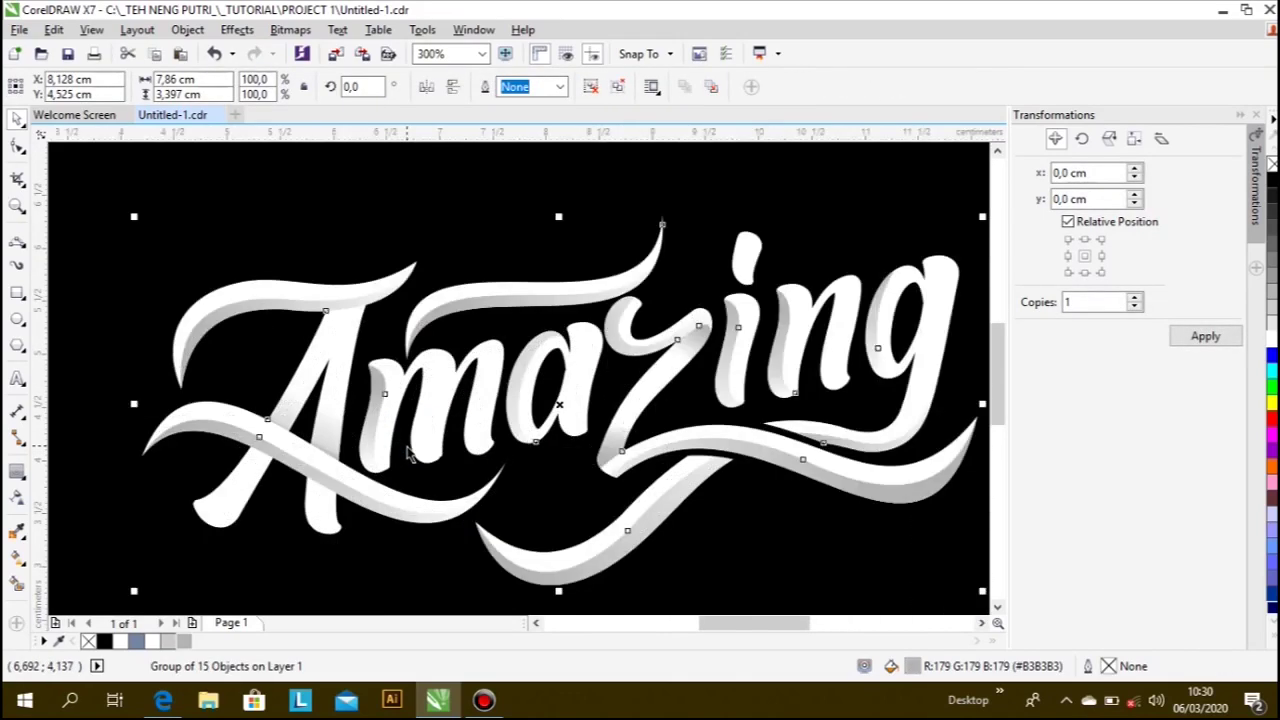
key("Delete")
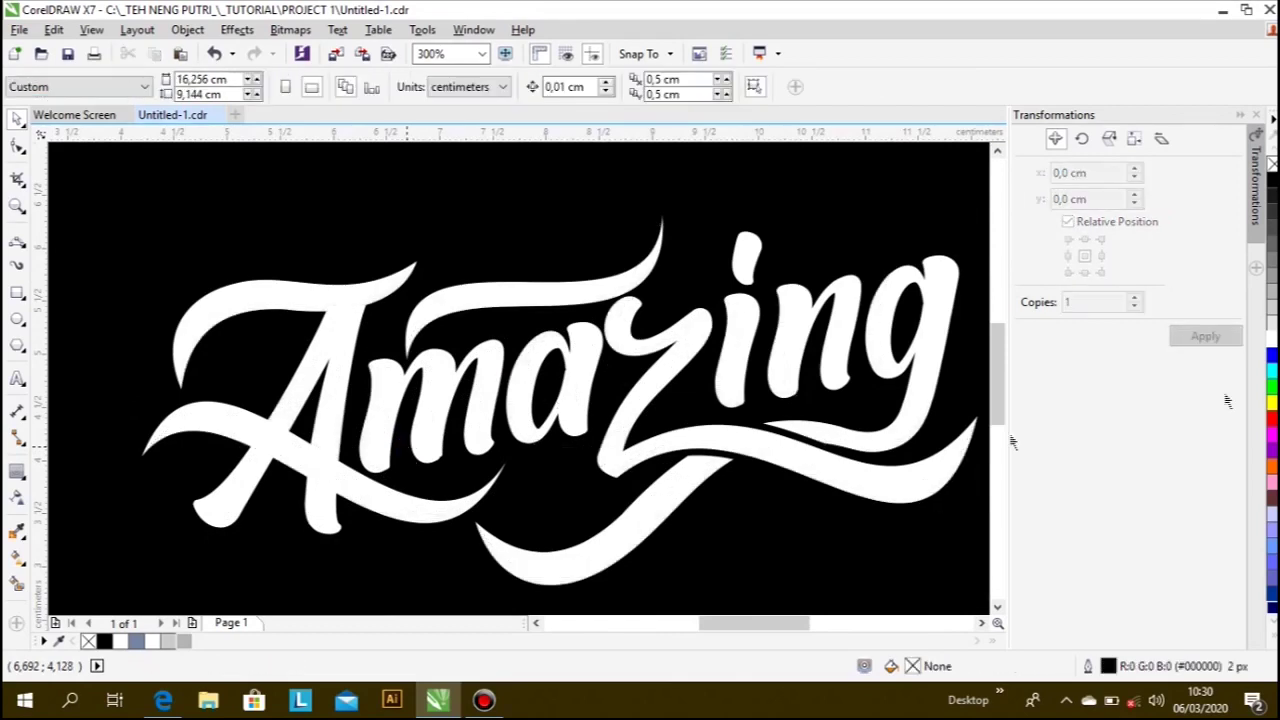
key("ctrl+z")
left_click(1272, 267)
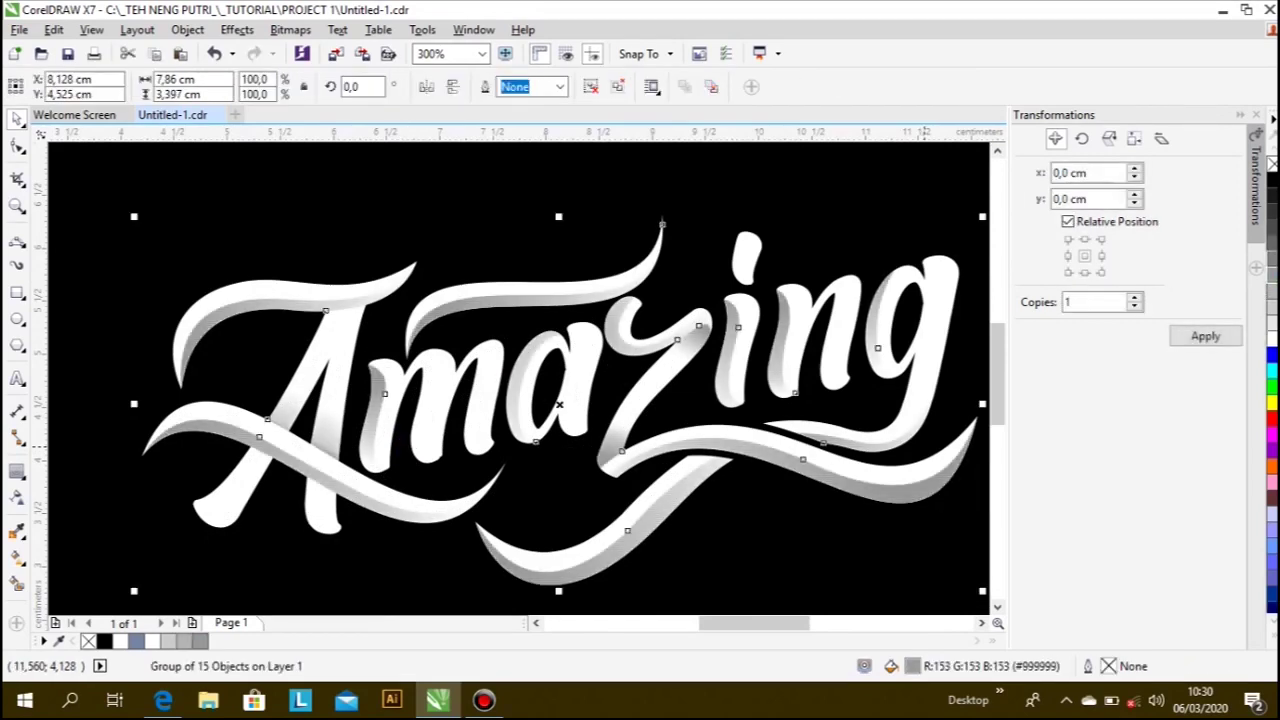
scroll(781, 282, "down", 1)
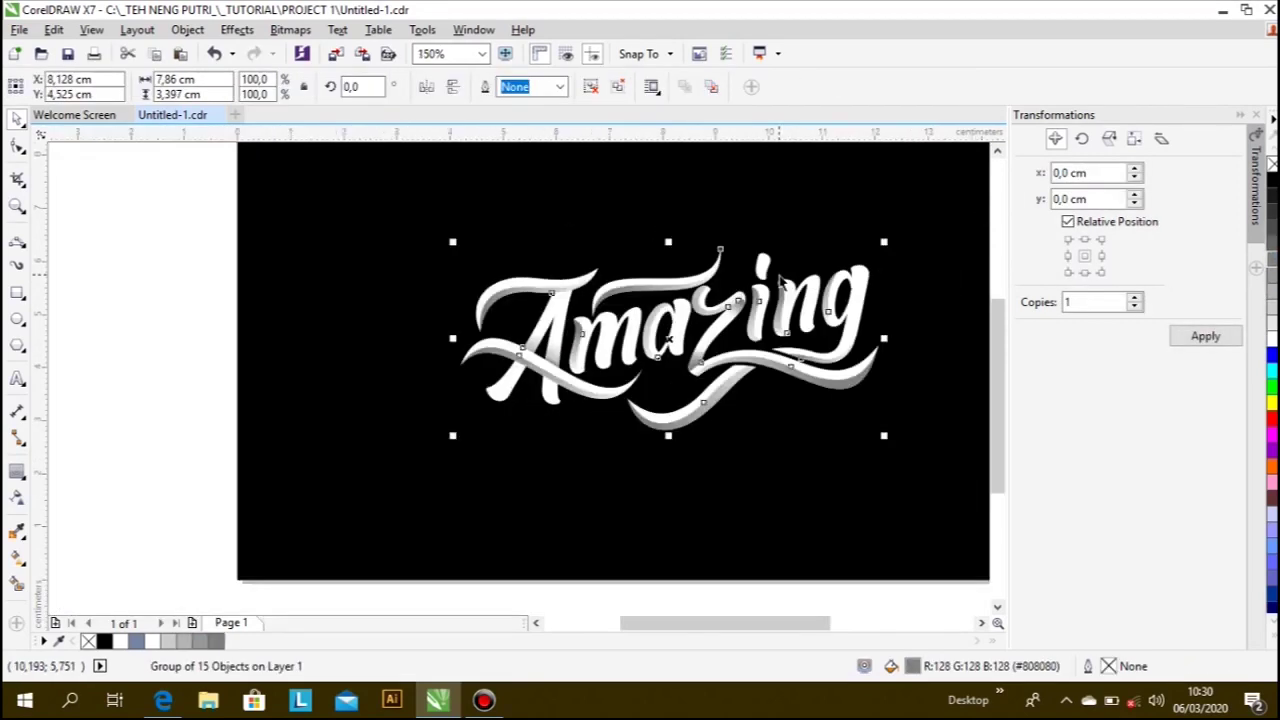
left_click(1272, 255)
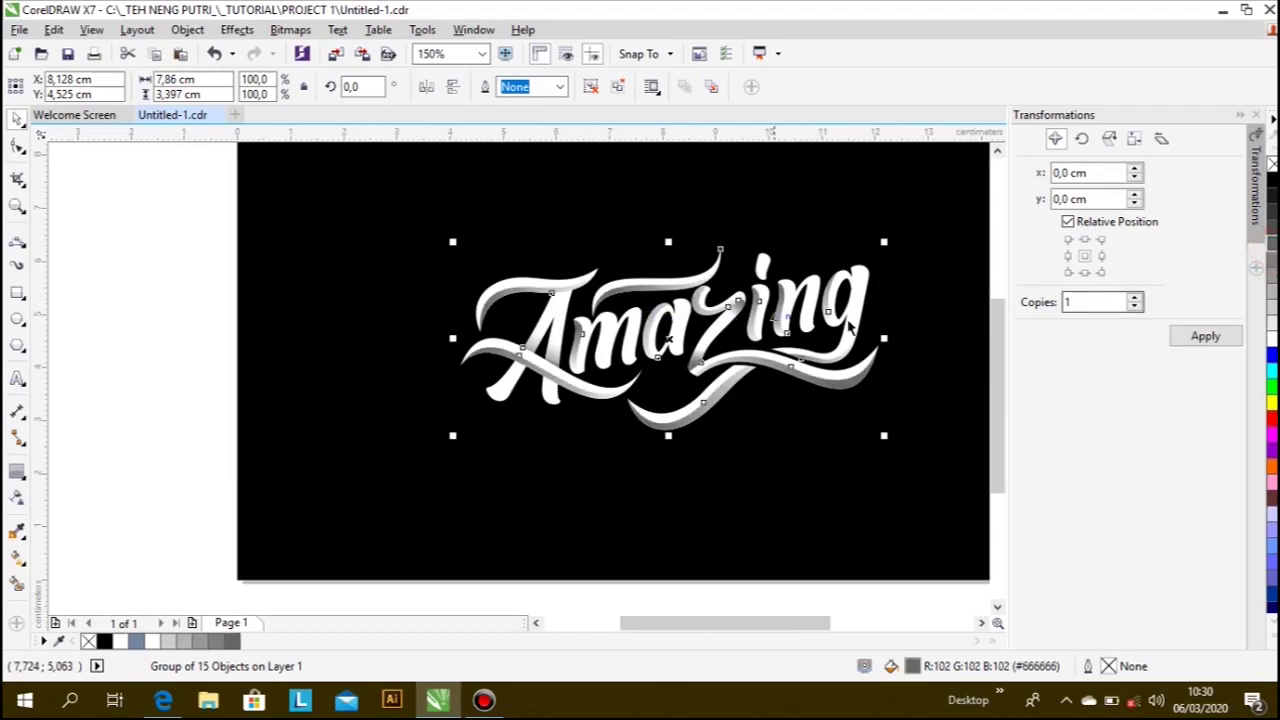
scroll(573, 348, "up", 1)
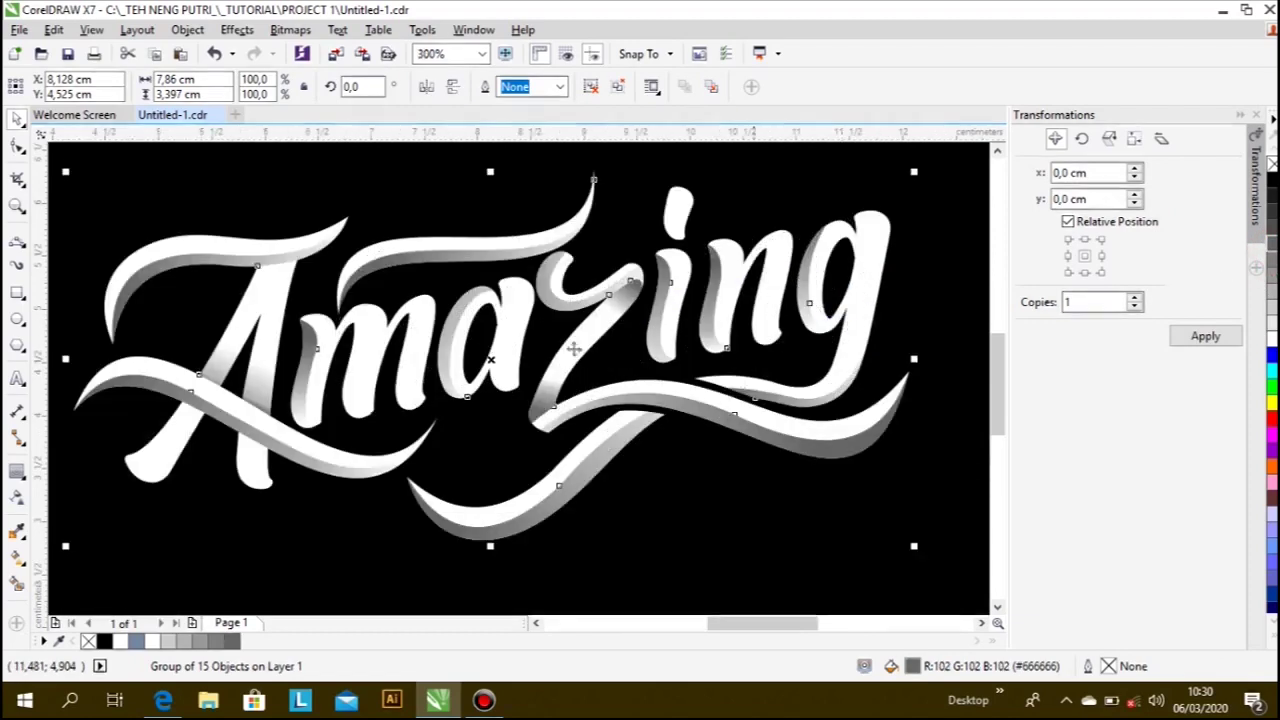
left_click(1270, 265)
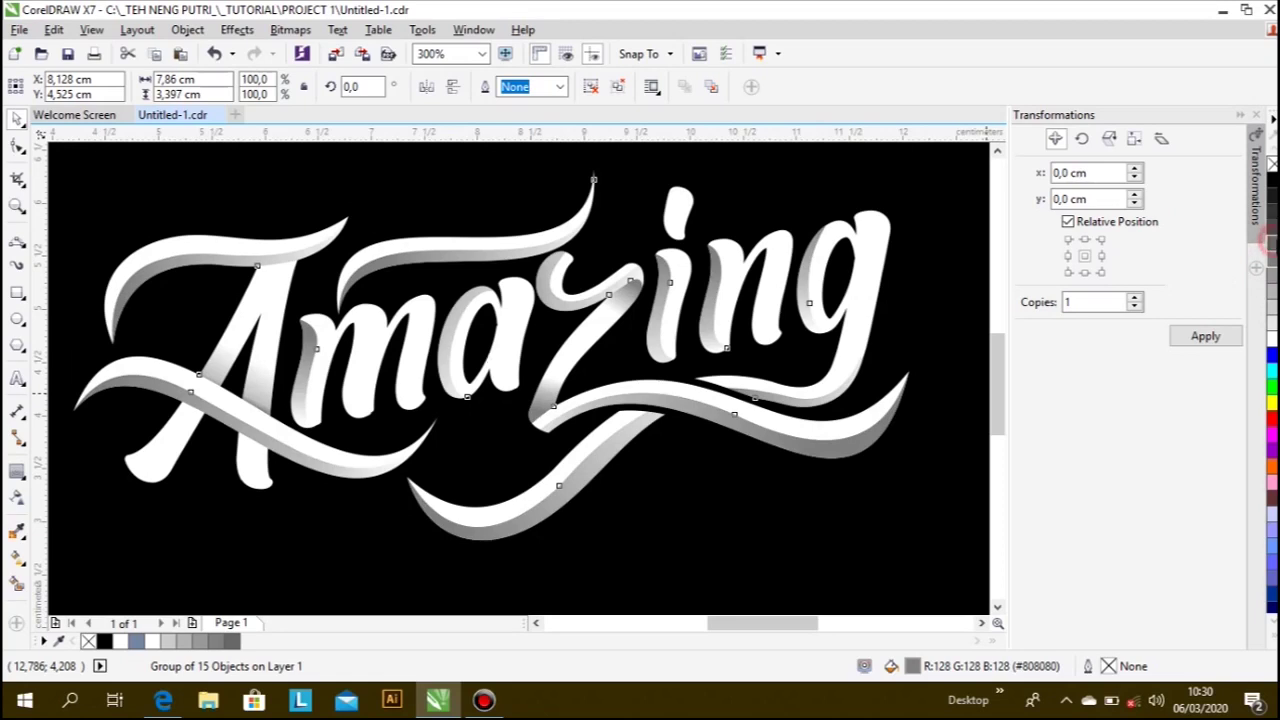
left_click(1272, 230)
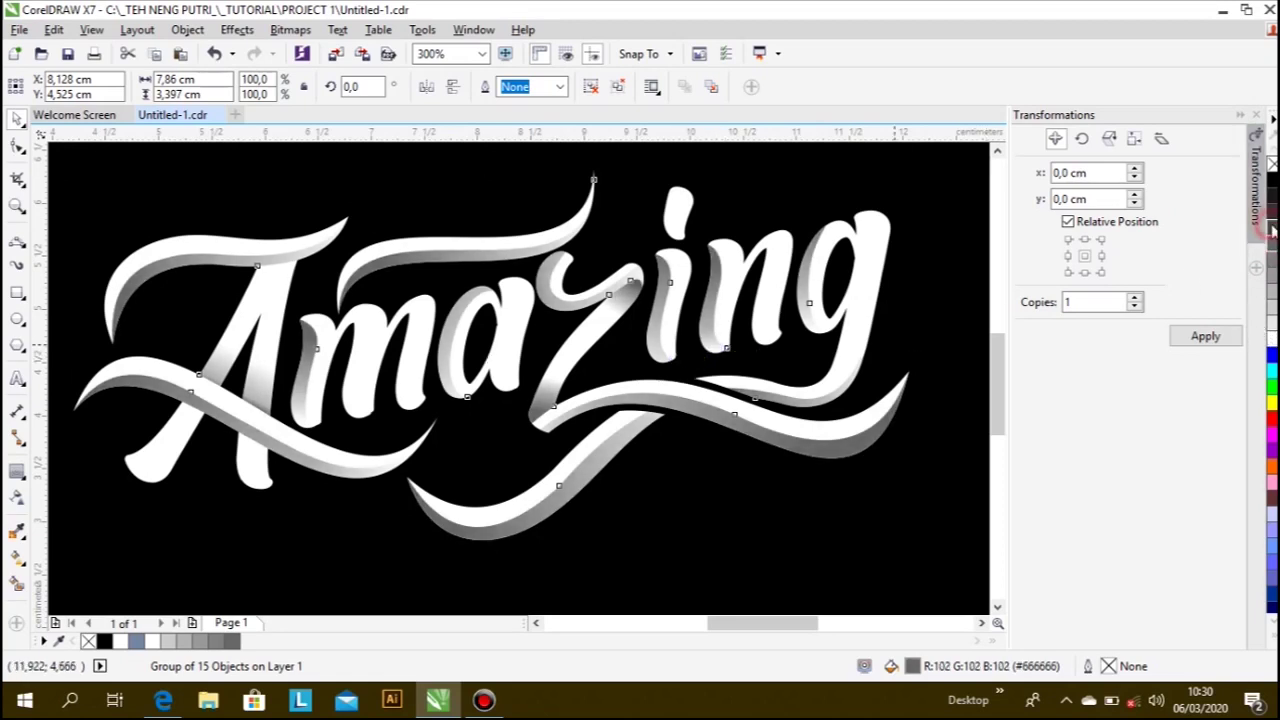
left_click(1272, 224)
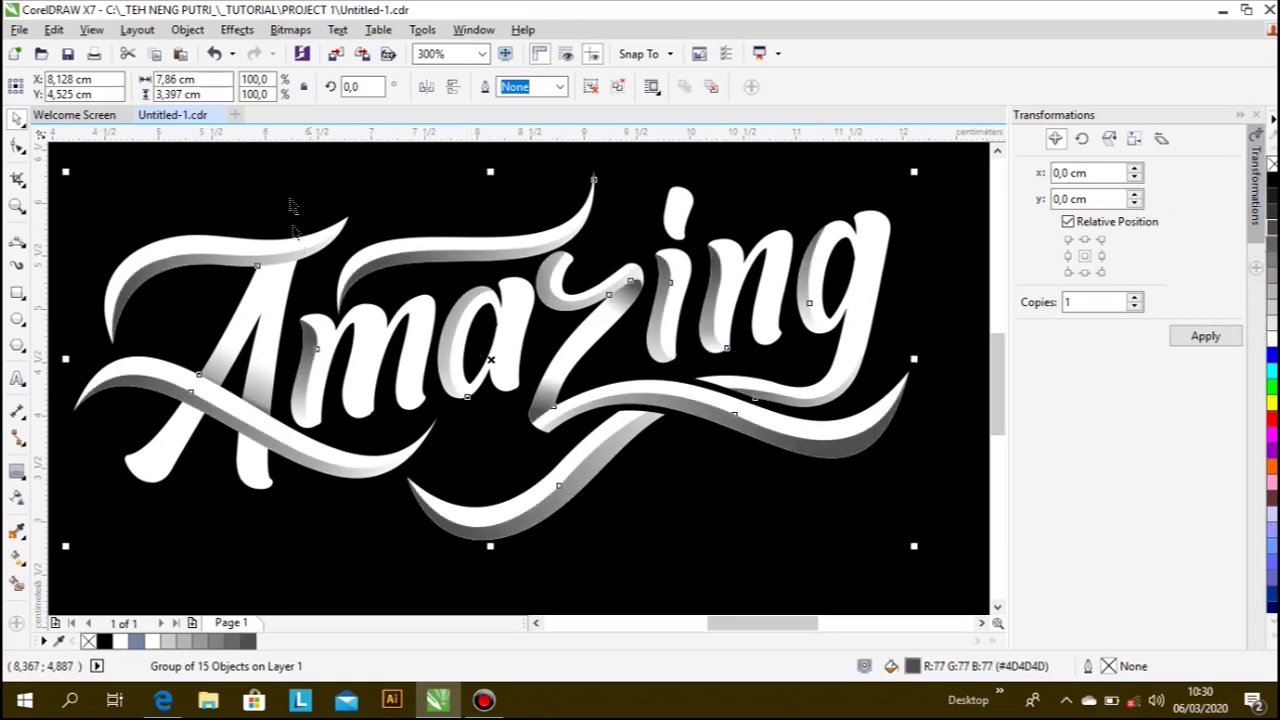
scroll(646, 394, "down", 2)
- Review the finished 'Amazing' lettering across the whole page, selecting and deselecting the shading group
key("Escape")
scroll(604, 345, "down", 2)
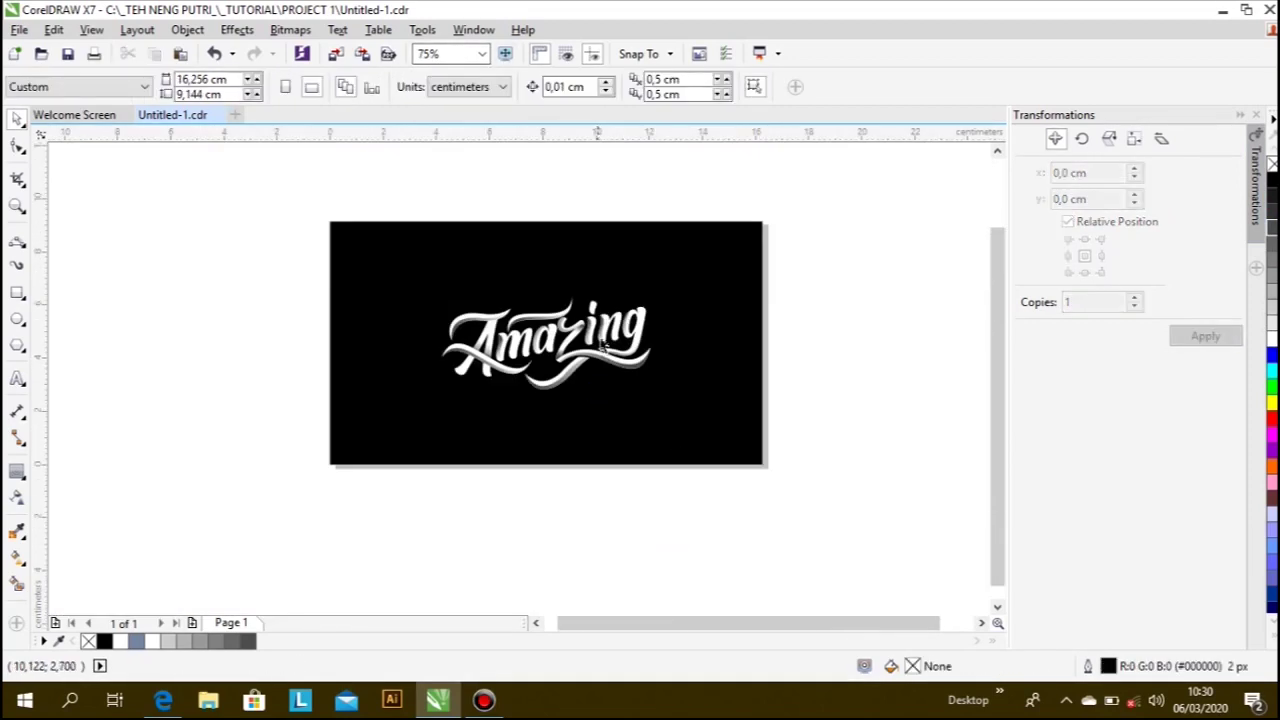
scroll(603, 345, "up", 2)
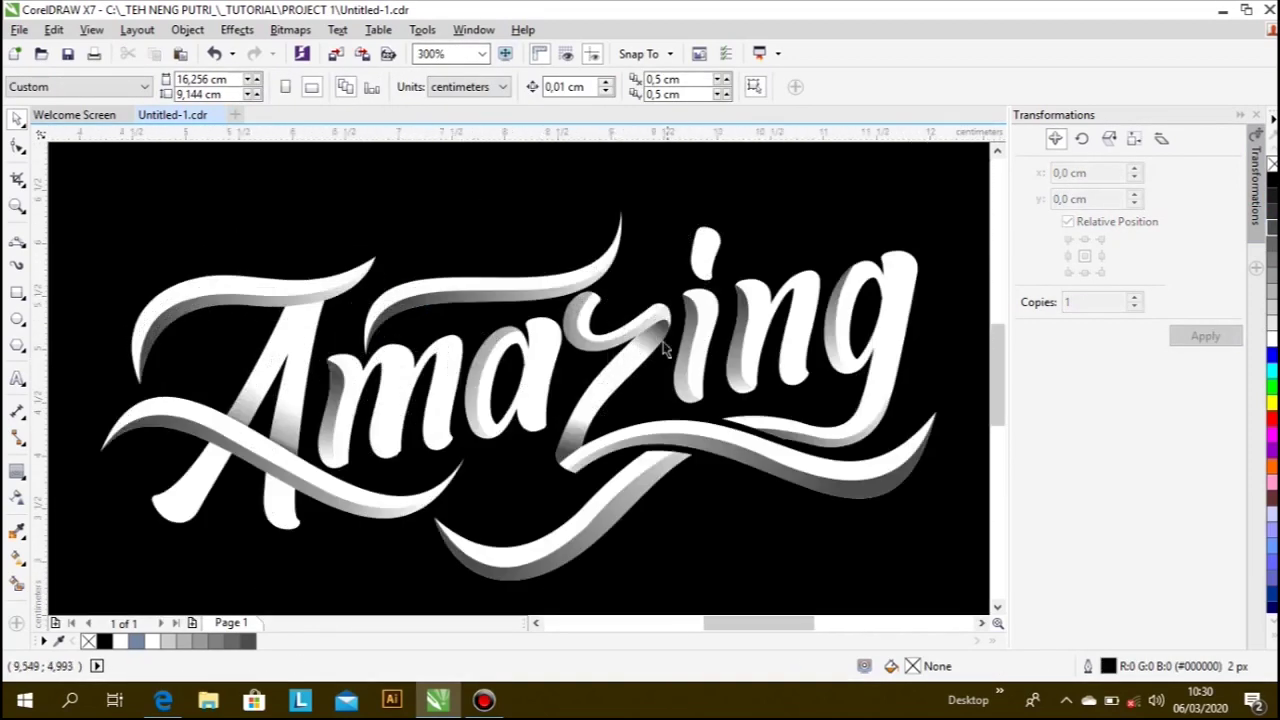
left_click(658, 340)
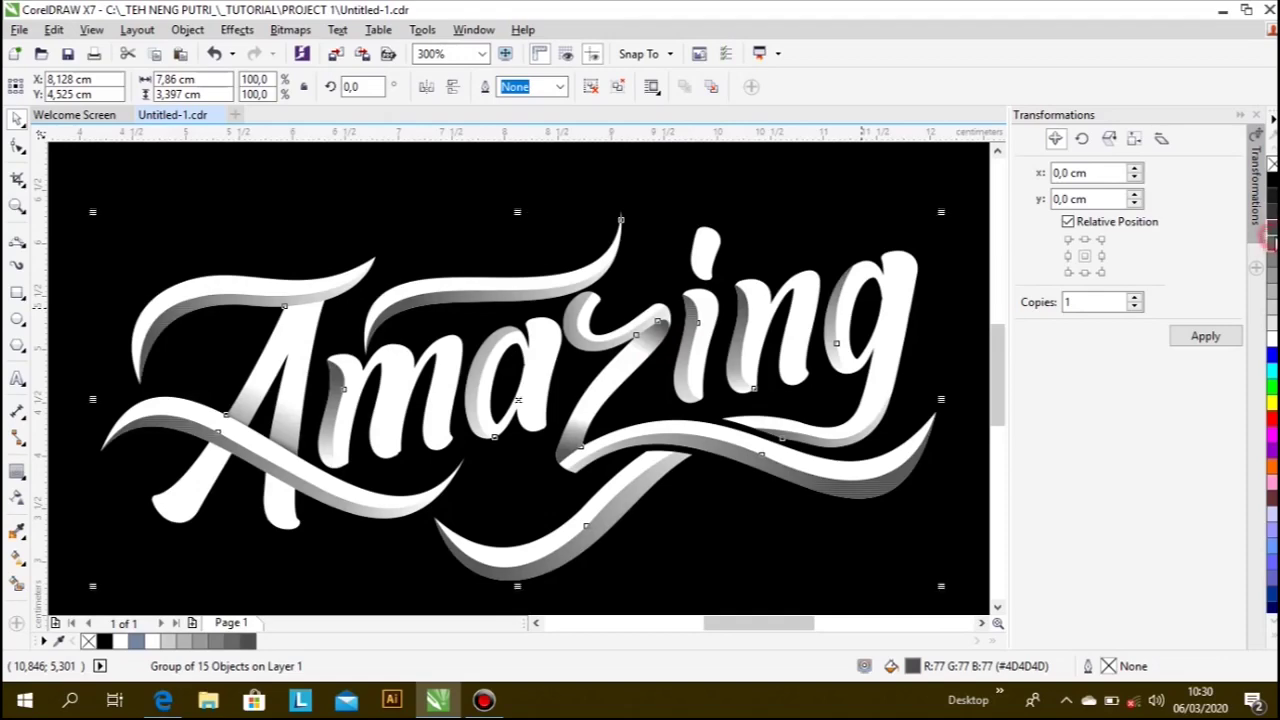
scroll(433, 351, "down", 1)
left_click(909, 349)
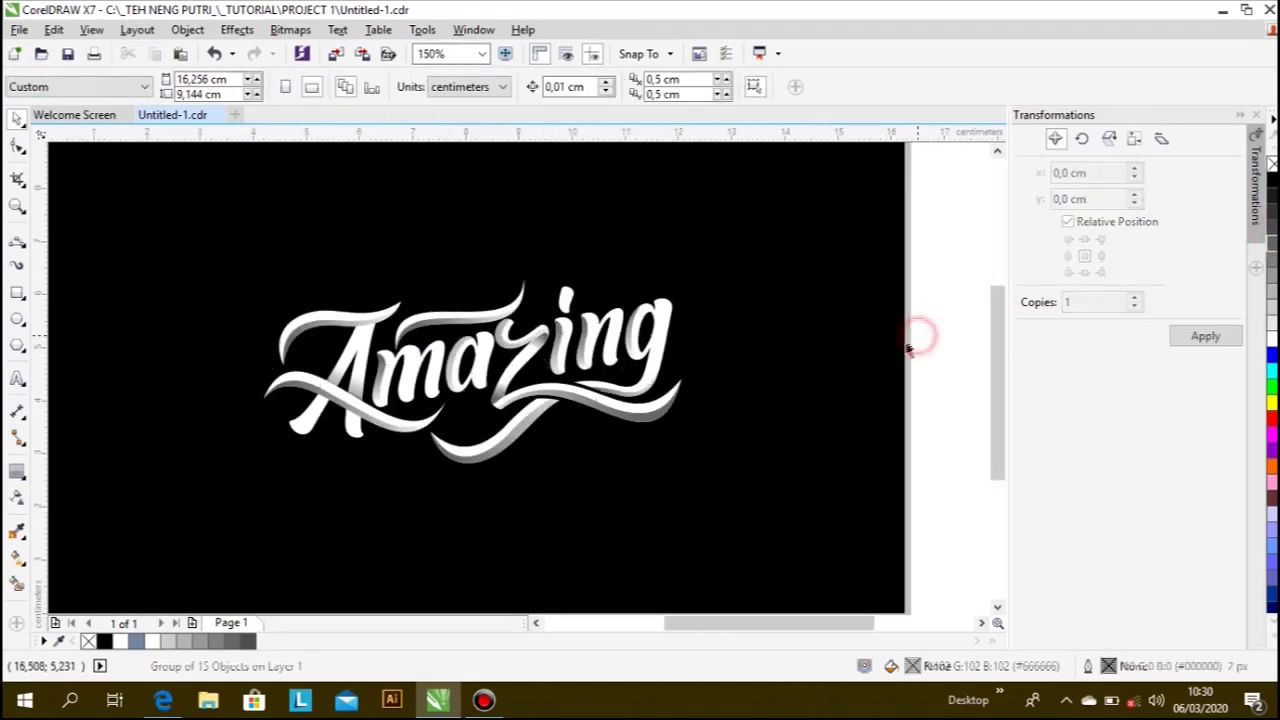
scroll(457, 382, "up", 2)
scroll(458, 385, "down", 1)
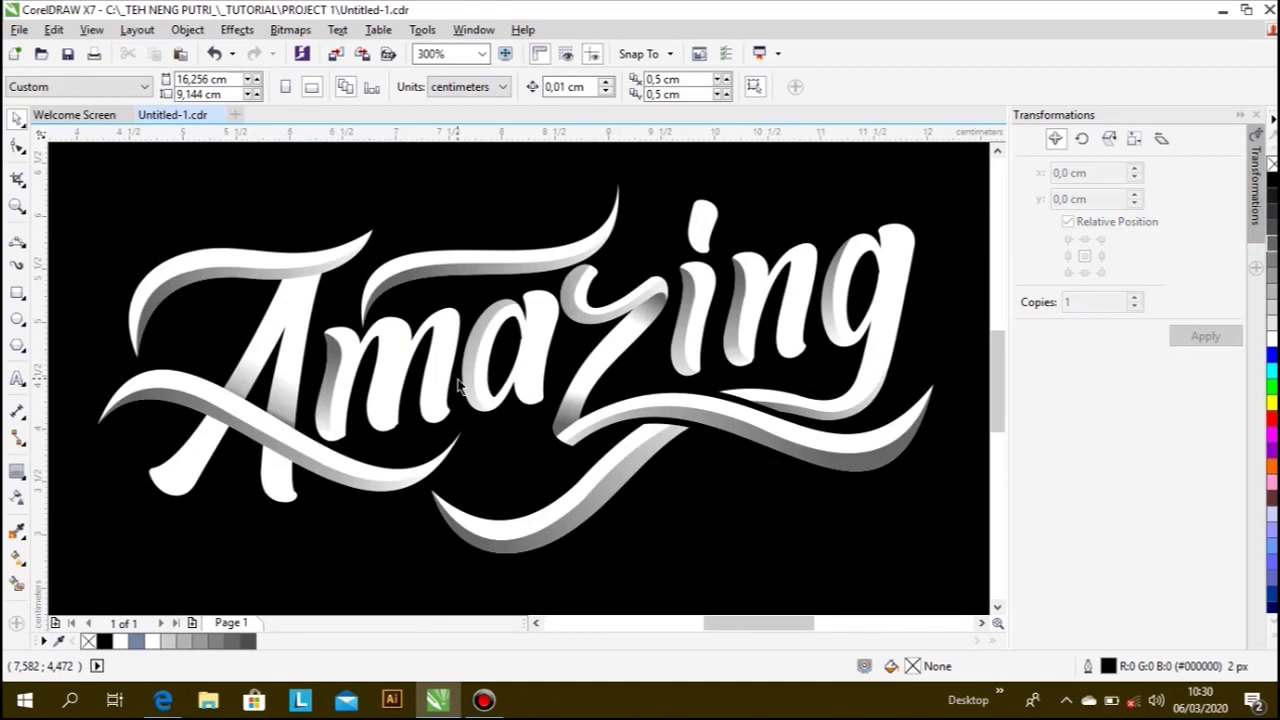
scroll(422, 403, "down", 1)
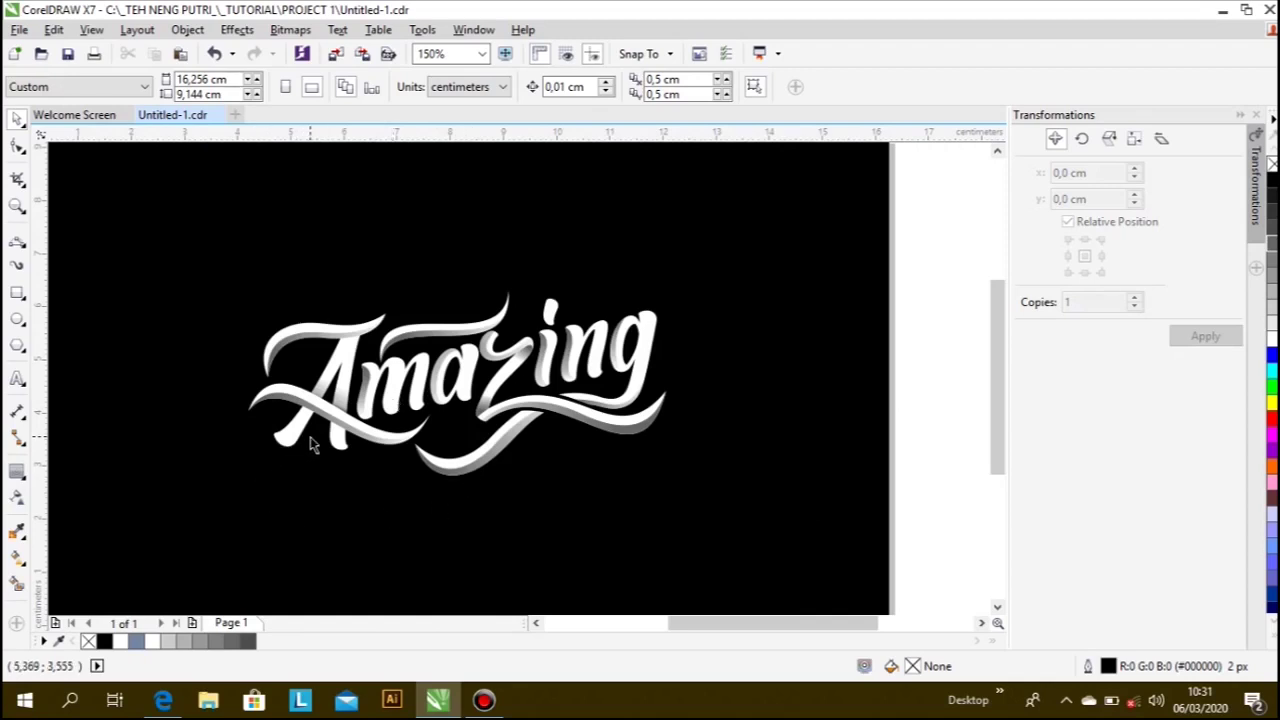
- Select the Amazing lettering and begin giving it a tan uniform fill
scroll(578, 410, "down", 1)
scroll(545, 405, "up", 1)
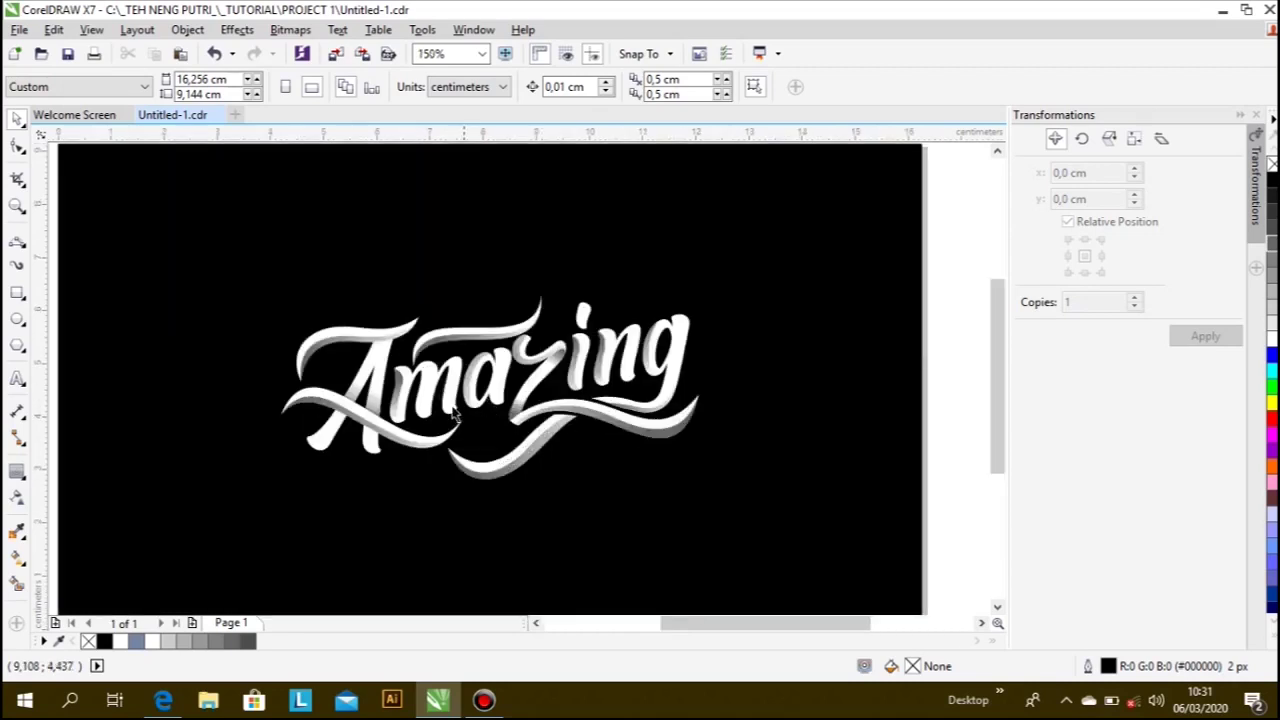
scroll(455, 410, "up", 1)
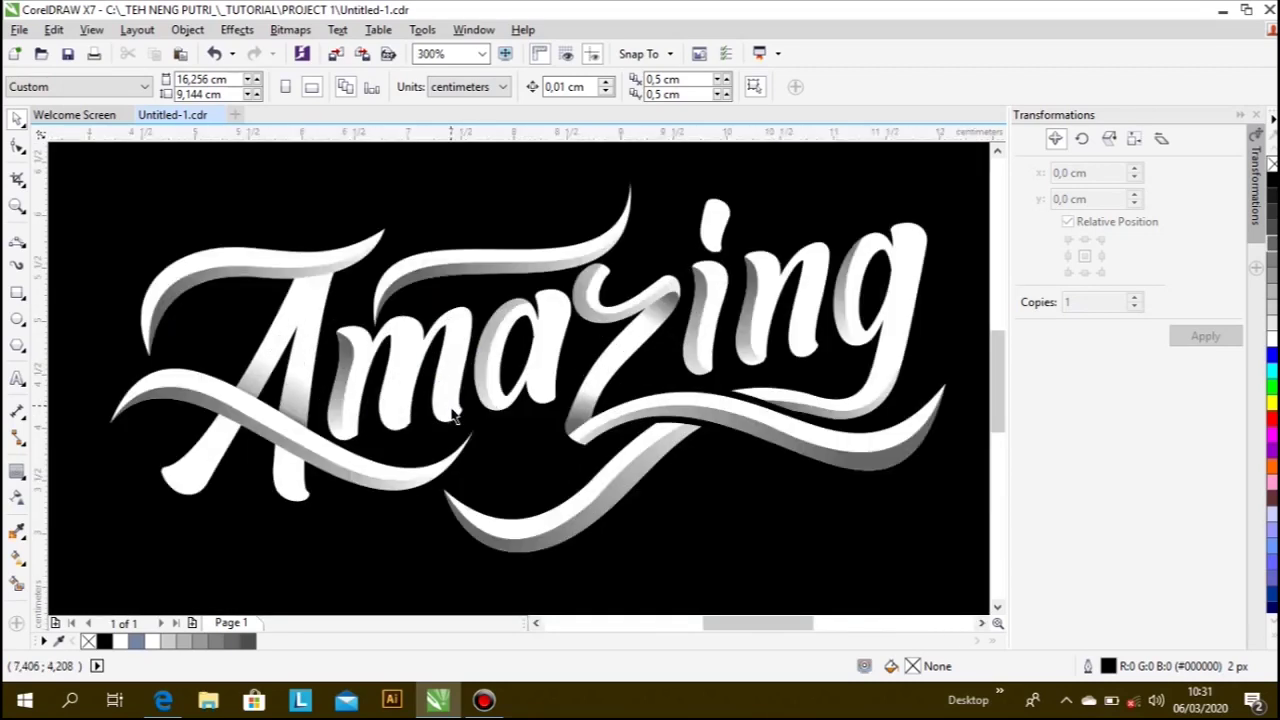
left_click(553, 336)
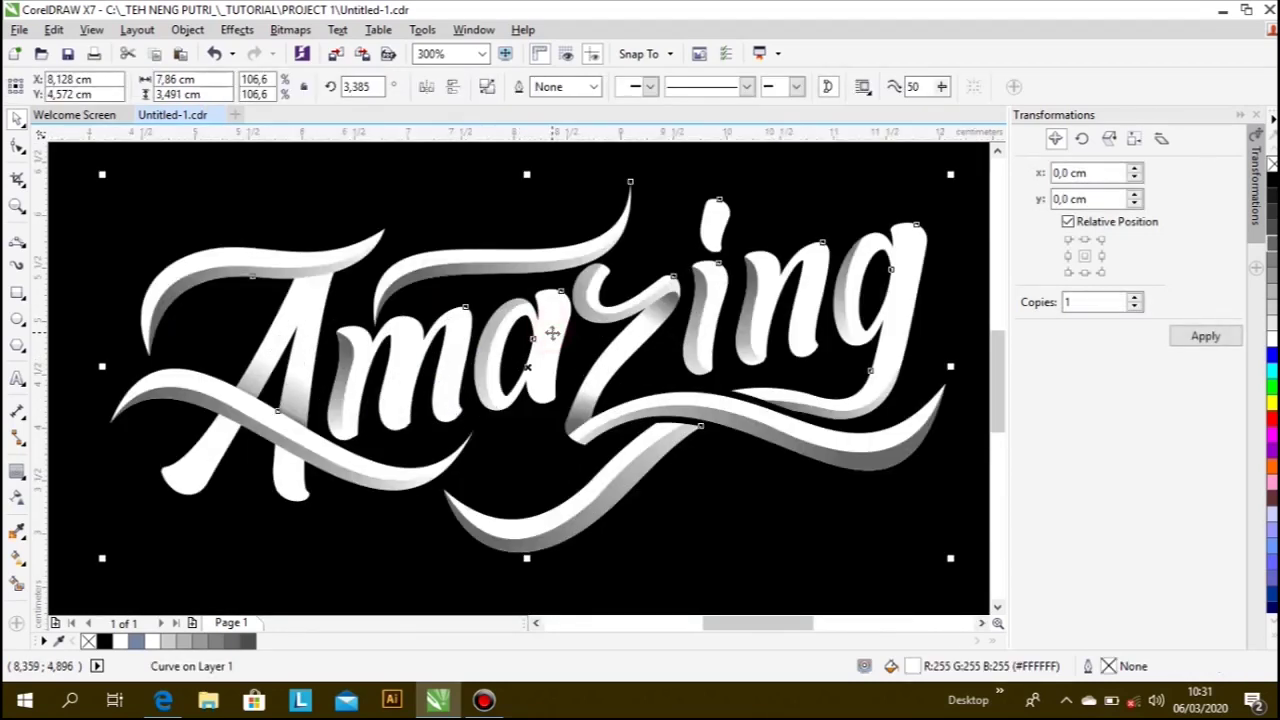
left_click(956, 258)
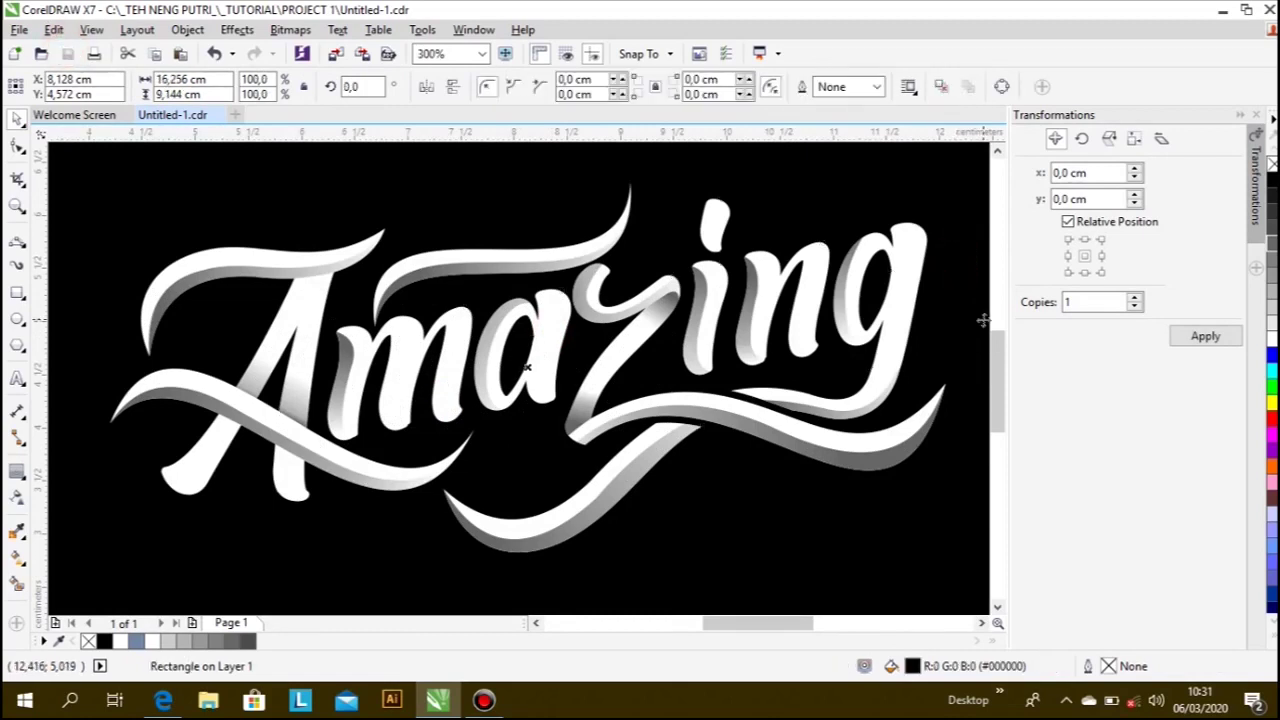
left_click(384, 357)
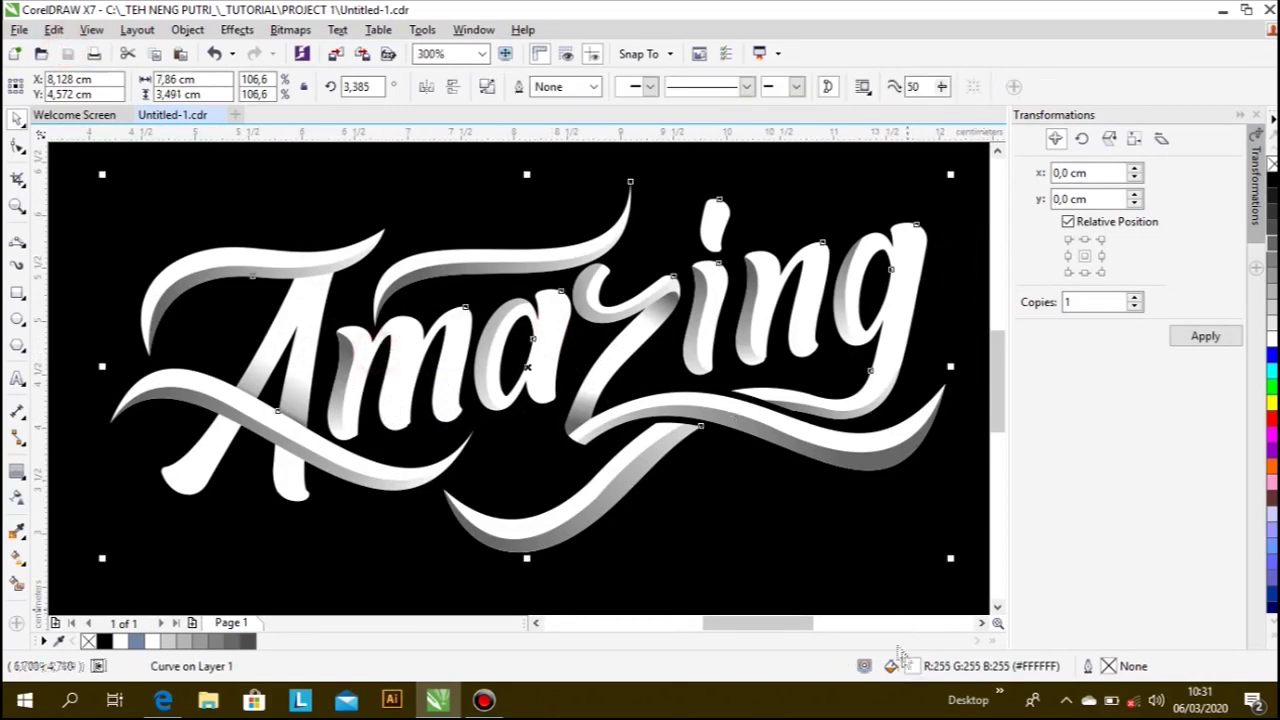
key("shift+F11")
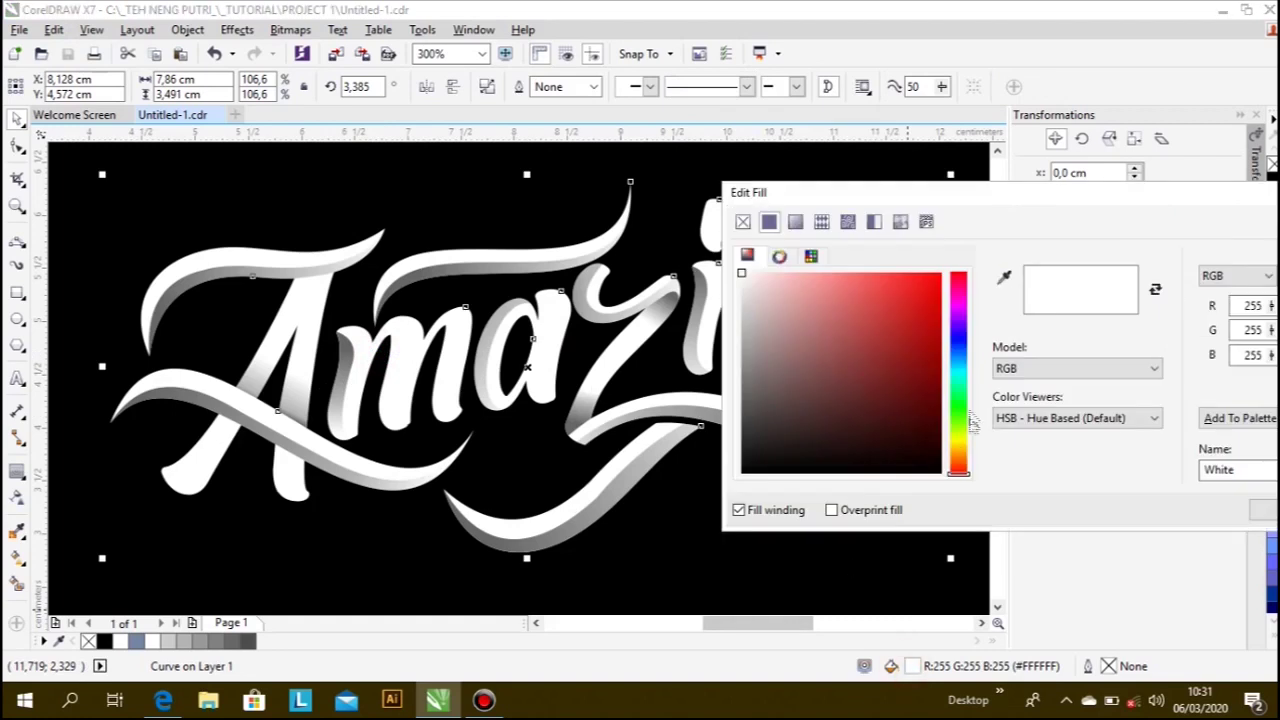
left_click(958, 376)
left_click(958, 459)
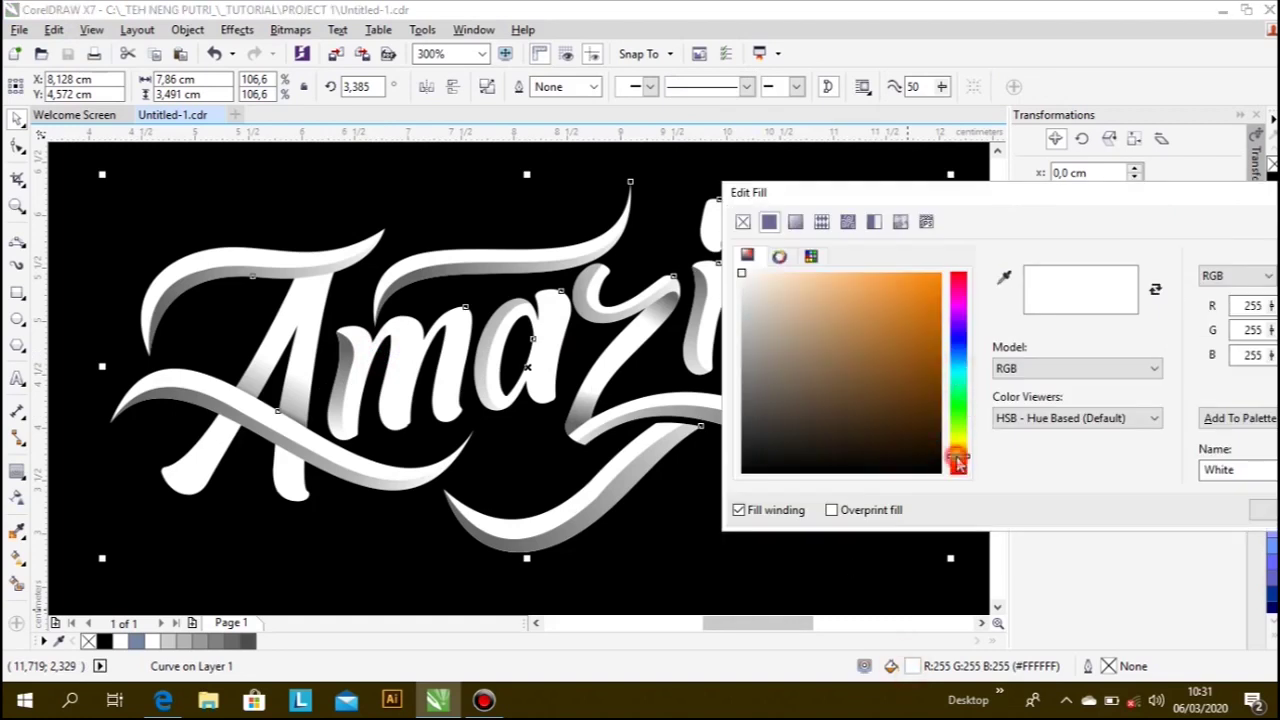
left_click(801, 318)
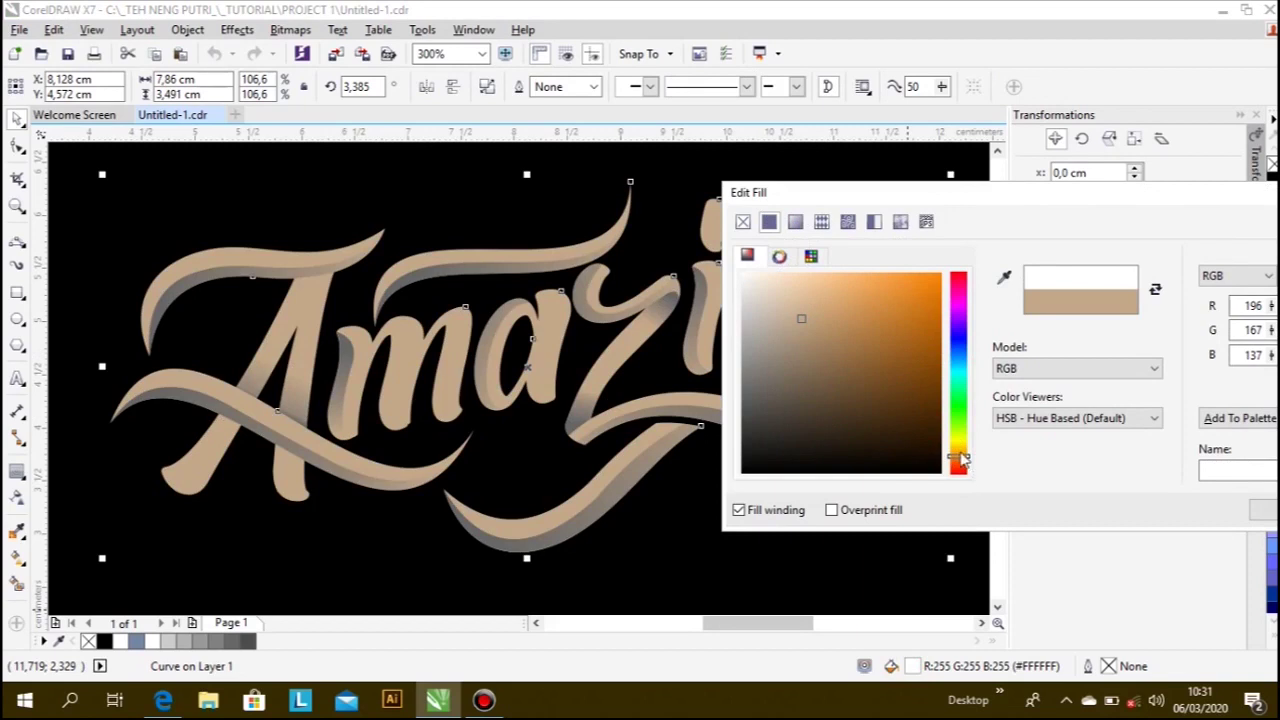
- Refine the lettering fill to golden-orange RGB 191,134,53 and apply it
left_click_drag(961, 461, 960, 452)
left_click(855, 322)
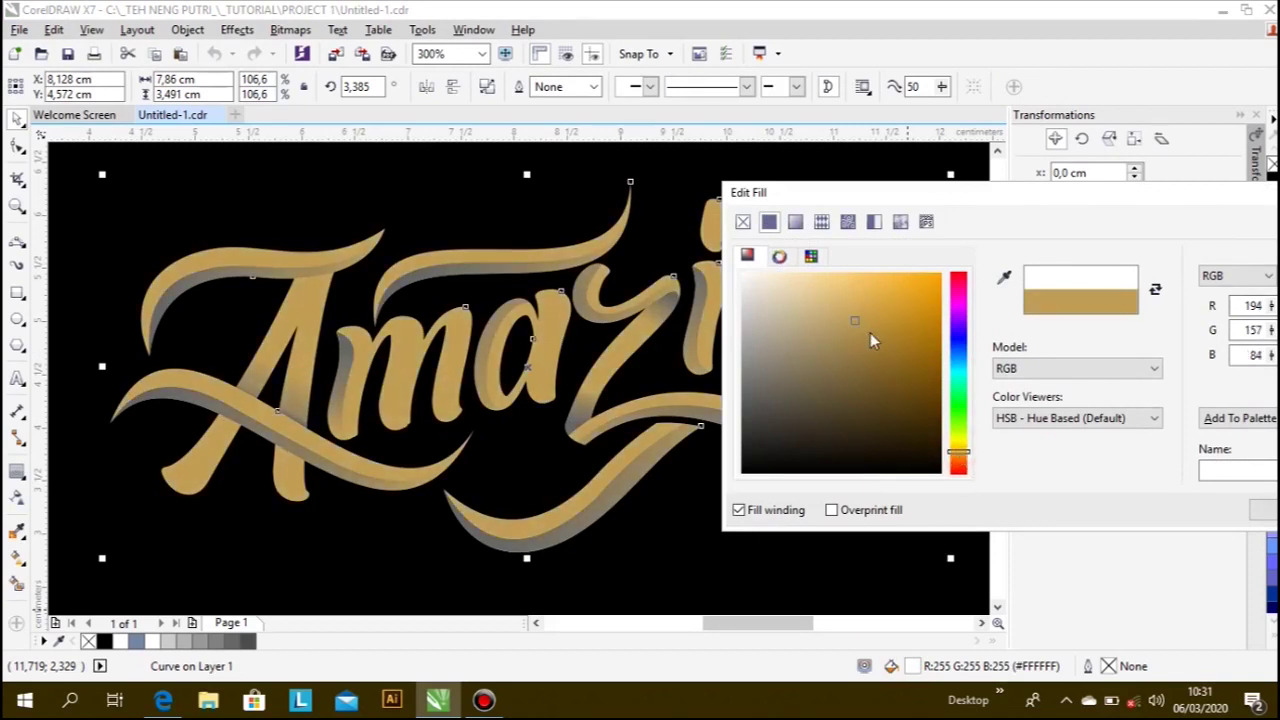
left_click(870, 338)
left_click(872, 333)
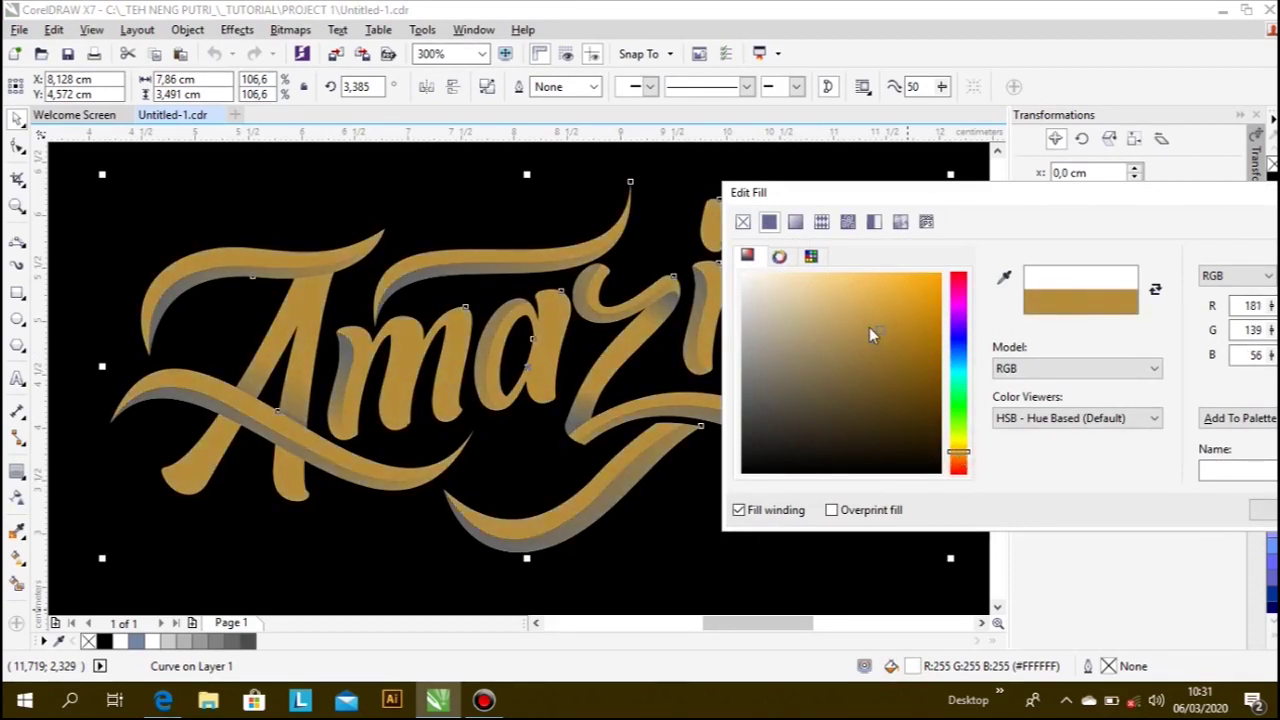
left_click(958, 461)
left_click(852, 327)
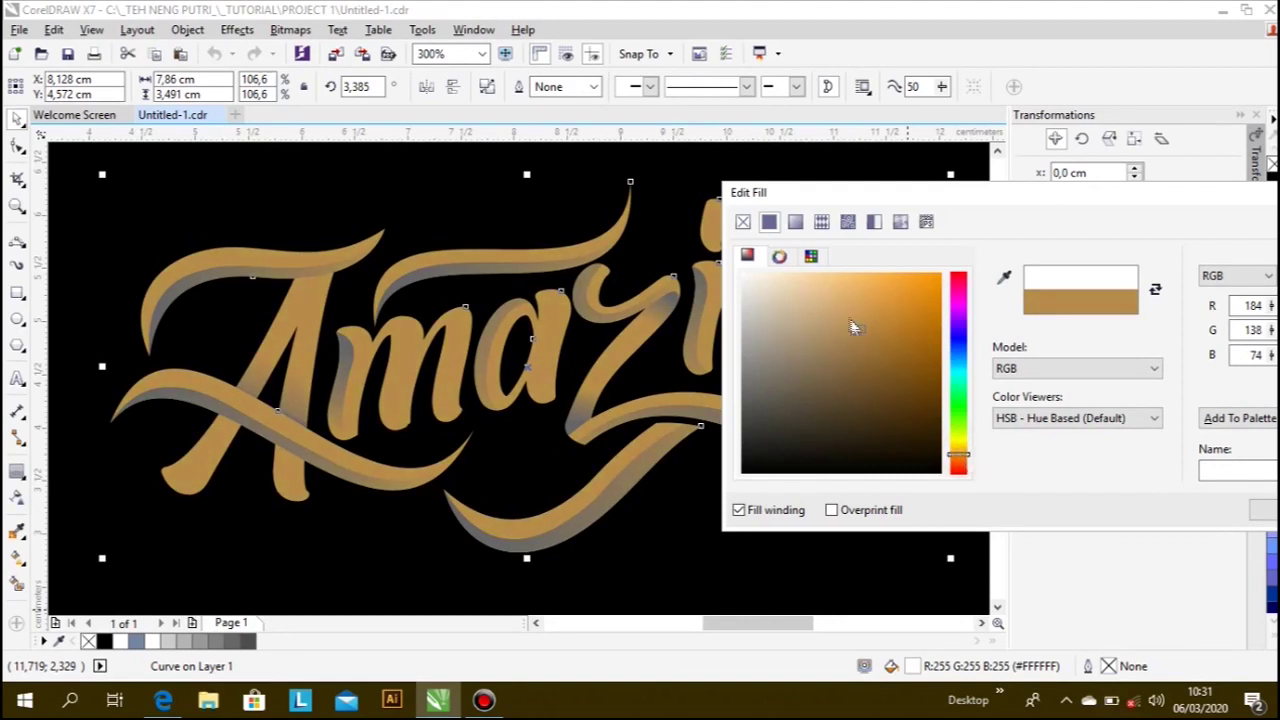
left_click(875, 302)
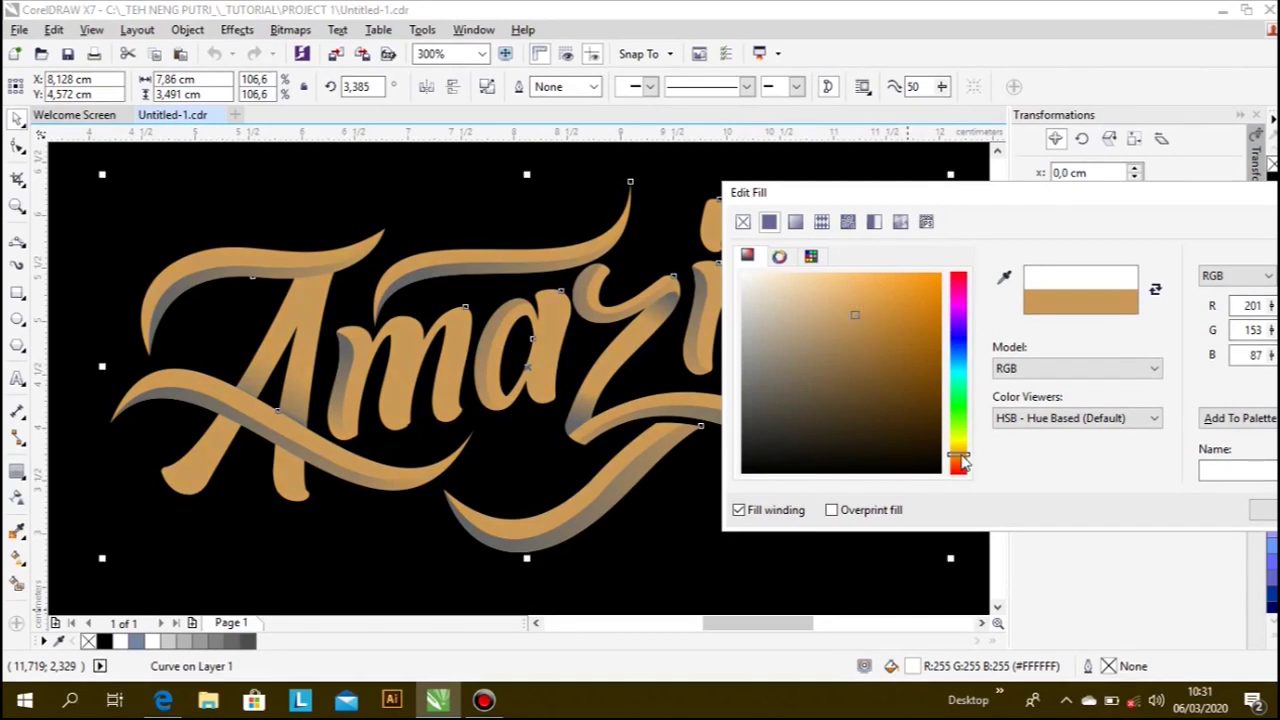
left_click_drag(881, 349, 865, 319)
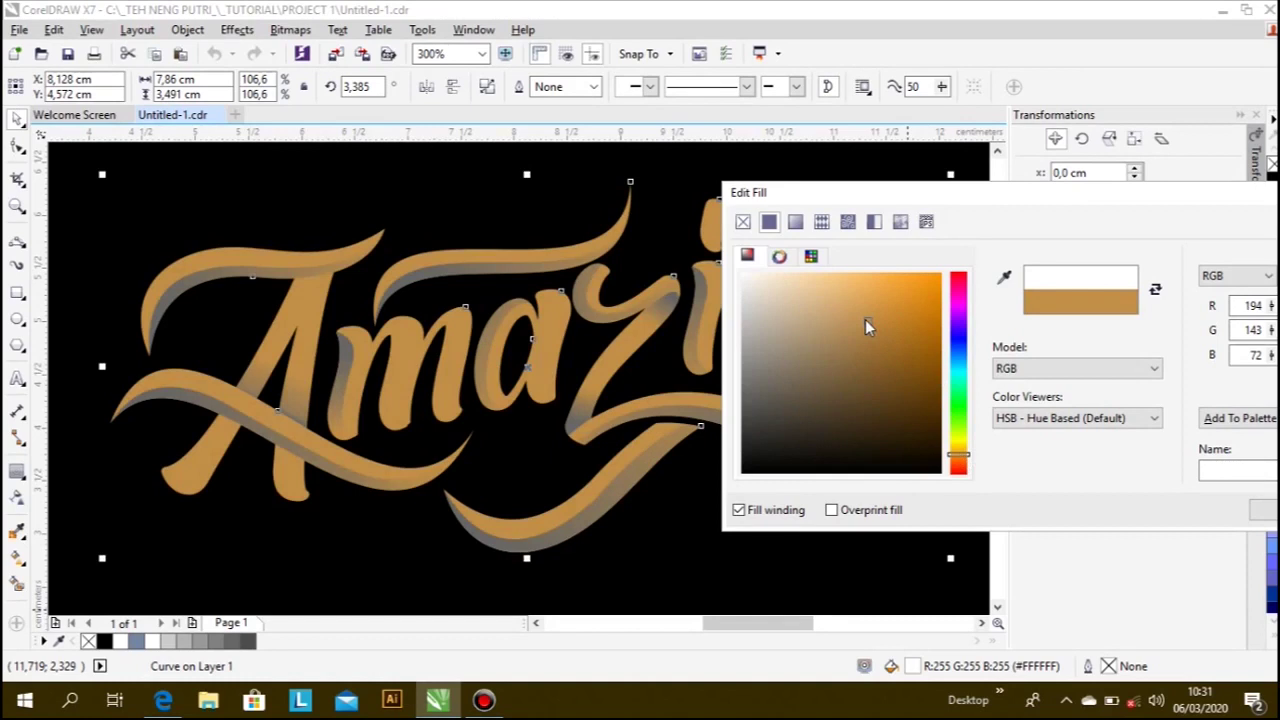
left_click(885, 323)
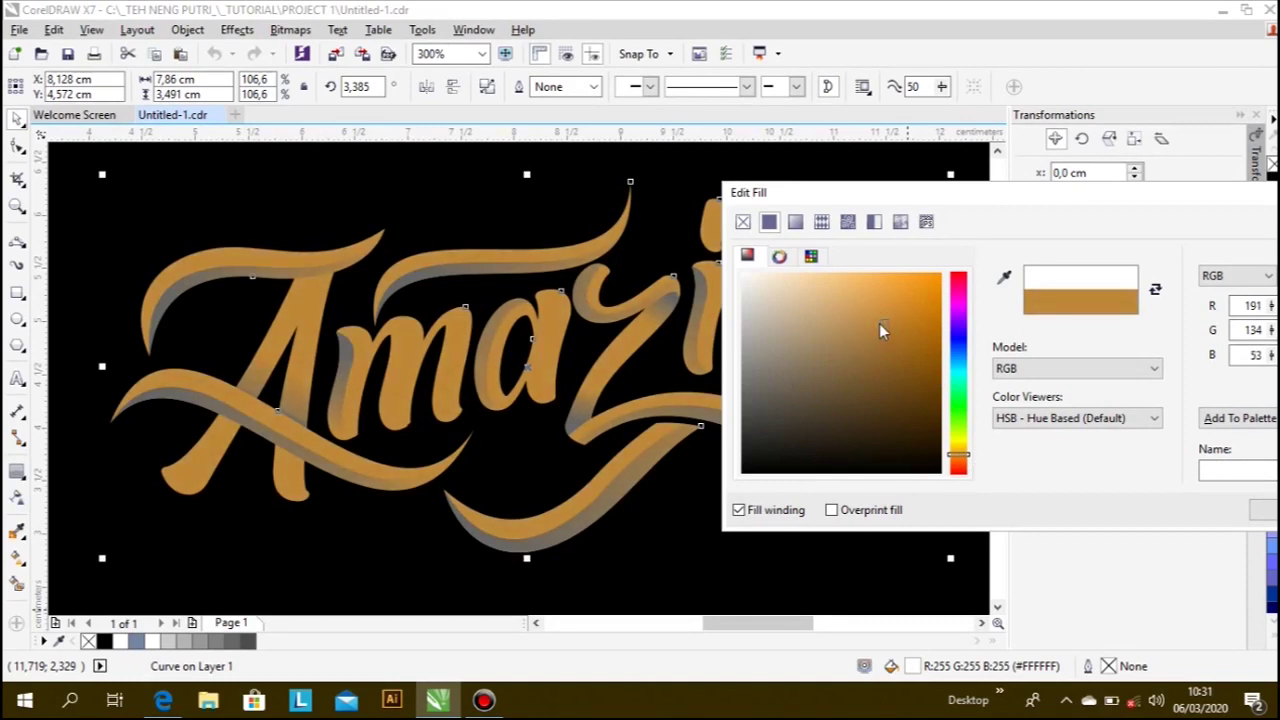
left_click(1262, 510)
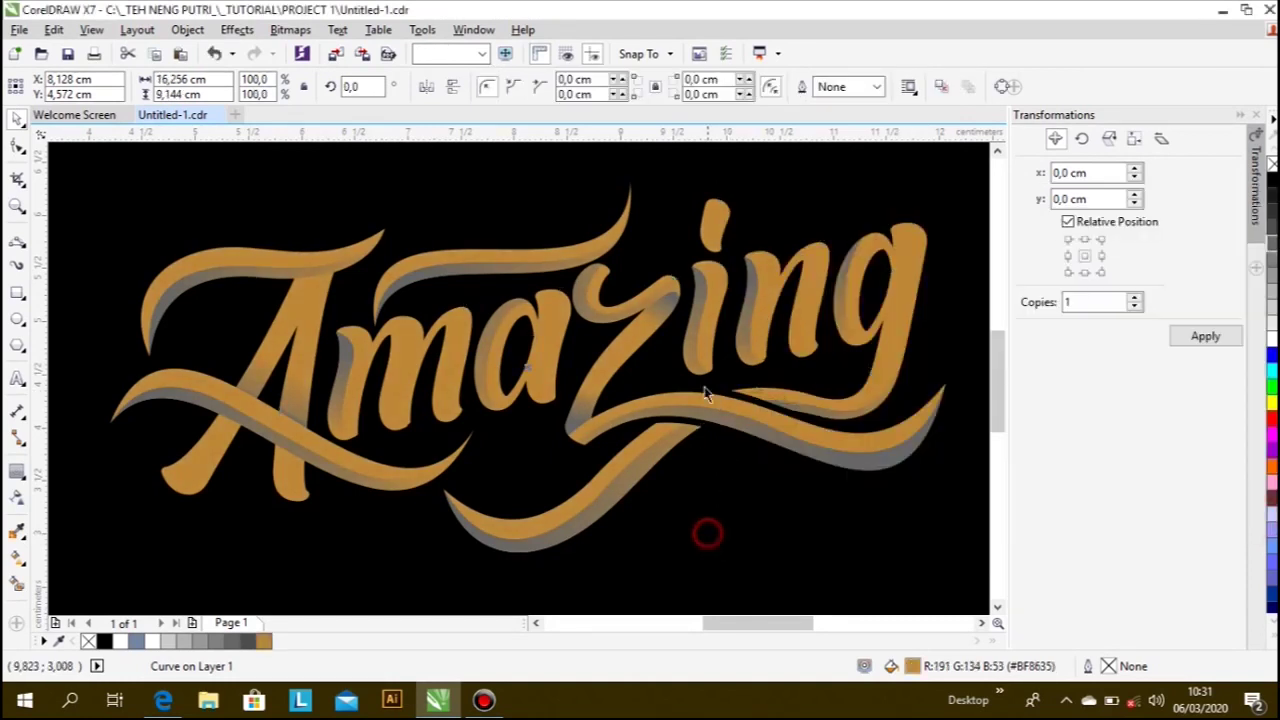
- Try black on the shading group, then check its fill without changing it
left_click(703, 298)
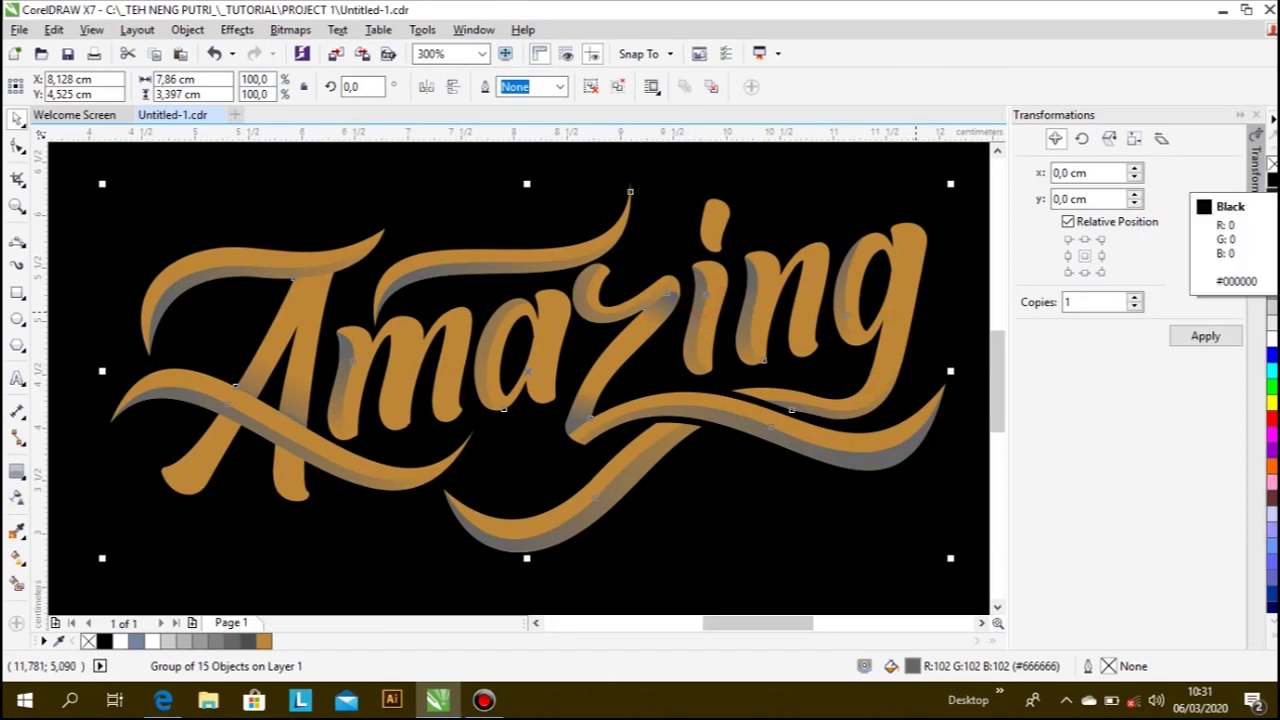
left_click(1272, 180)
scroll(572, 326, "down", 2)
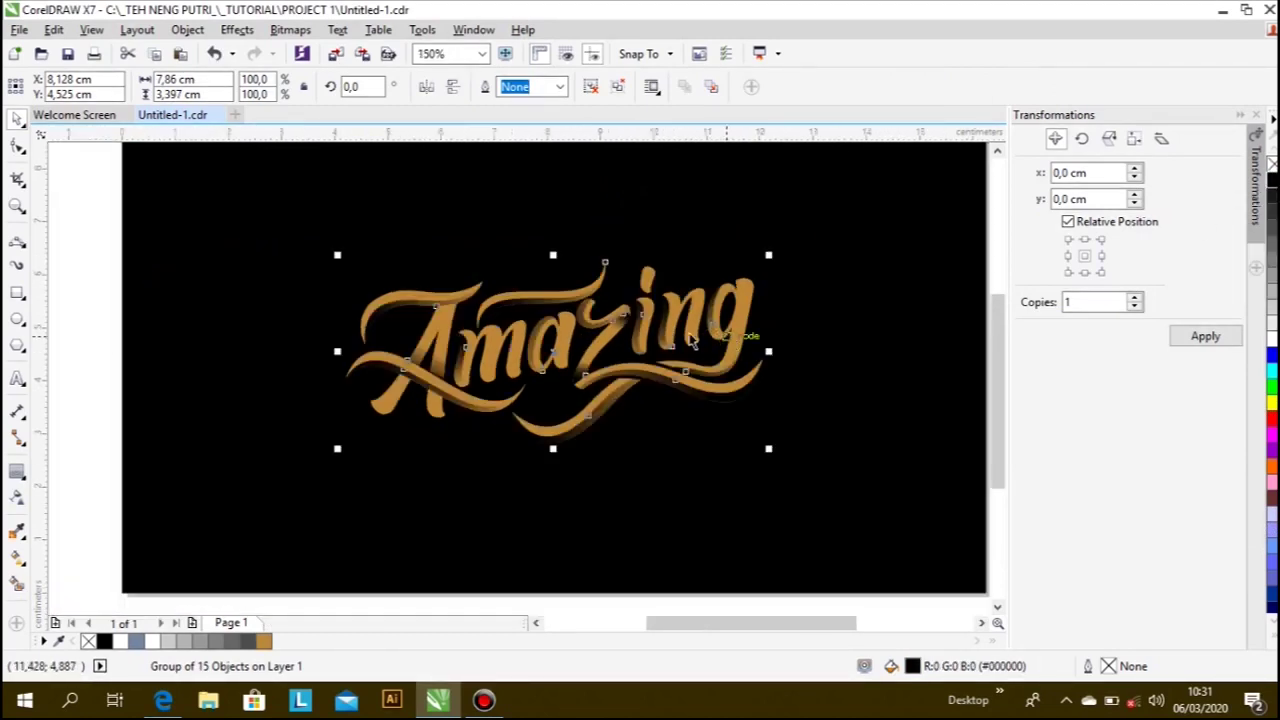
scroll(697, 341, "up", 2)
left_click(842, 537)
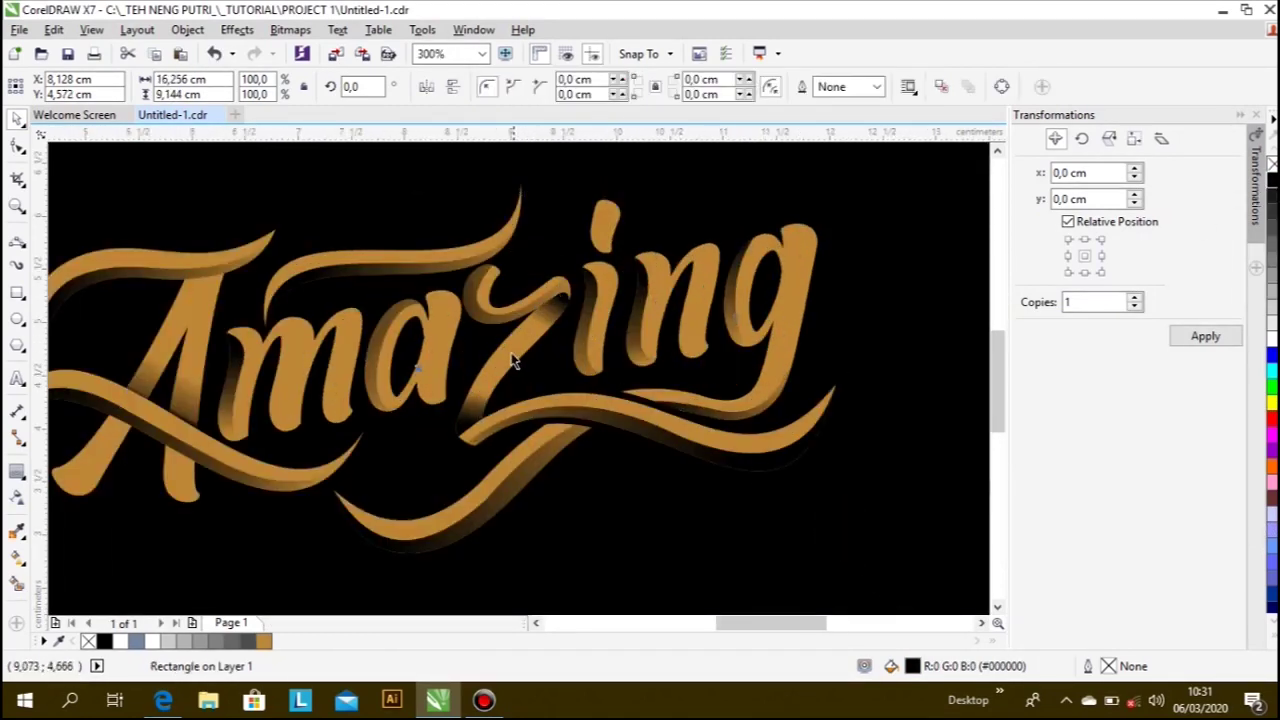
left_click(520, 360)
scroll(507, 392, "down", 2)
scroll(507, 392, "up", 2)
double_click(911, 670)
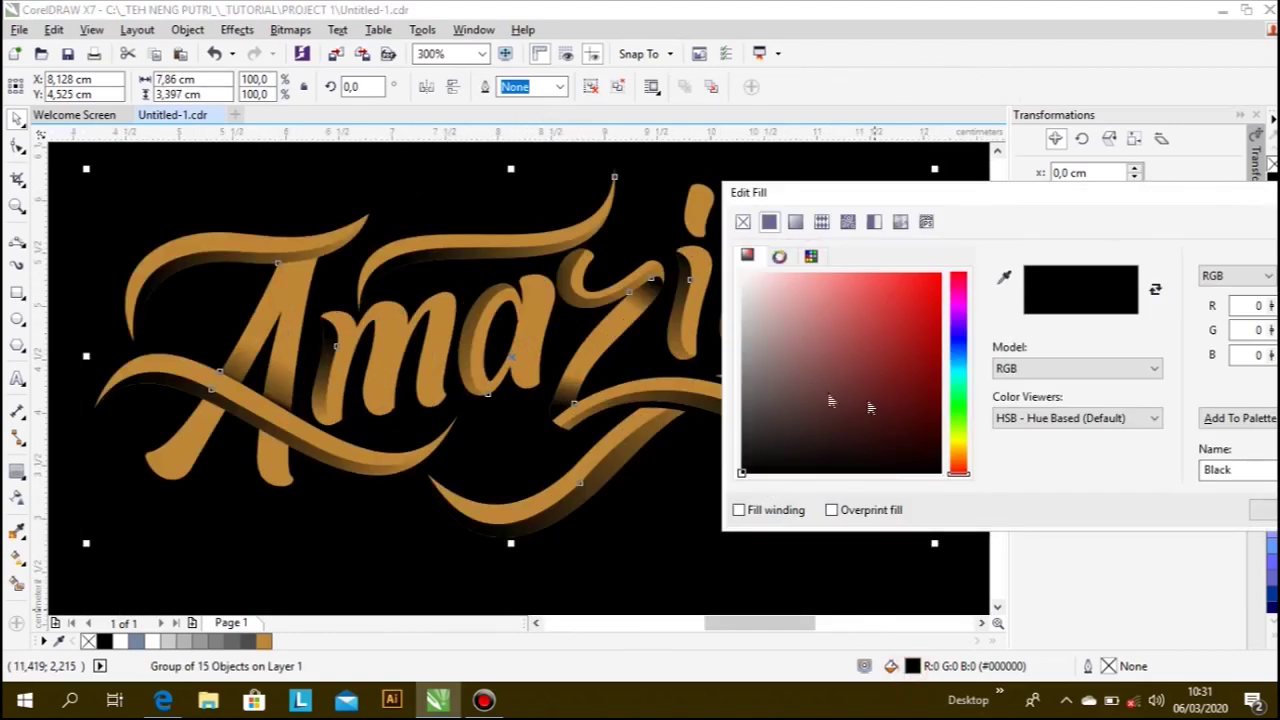
left_click(1257, 514)
left_click(768, 474)
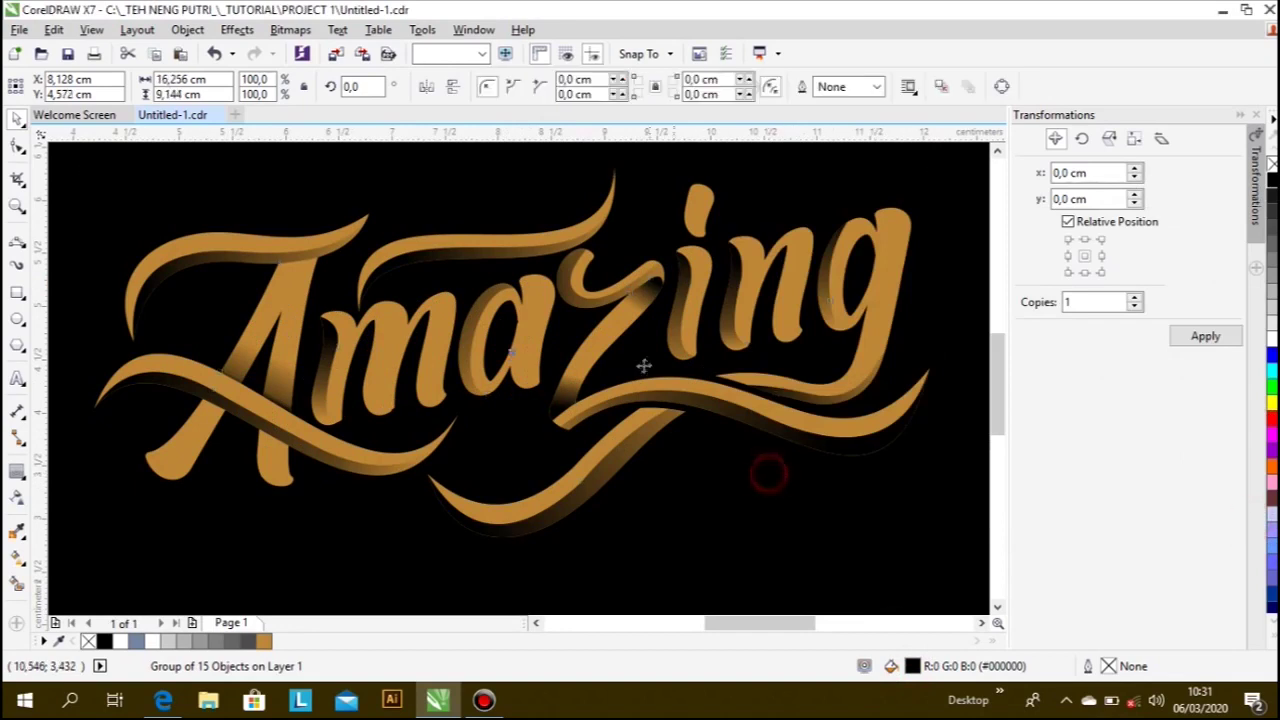
- Recolour the Amazing lettering to a brighter orange-gold, RGB 242,168,56
left_click(800, 395)
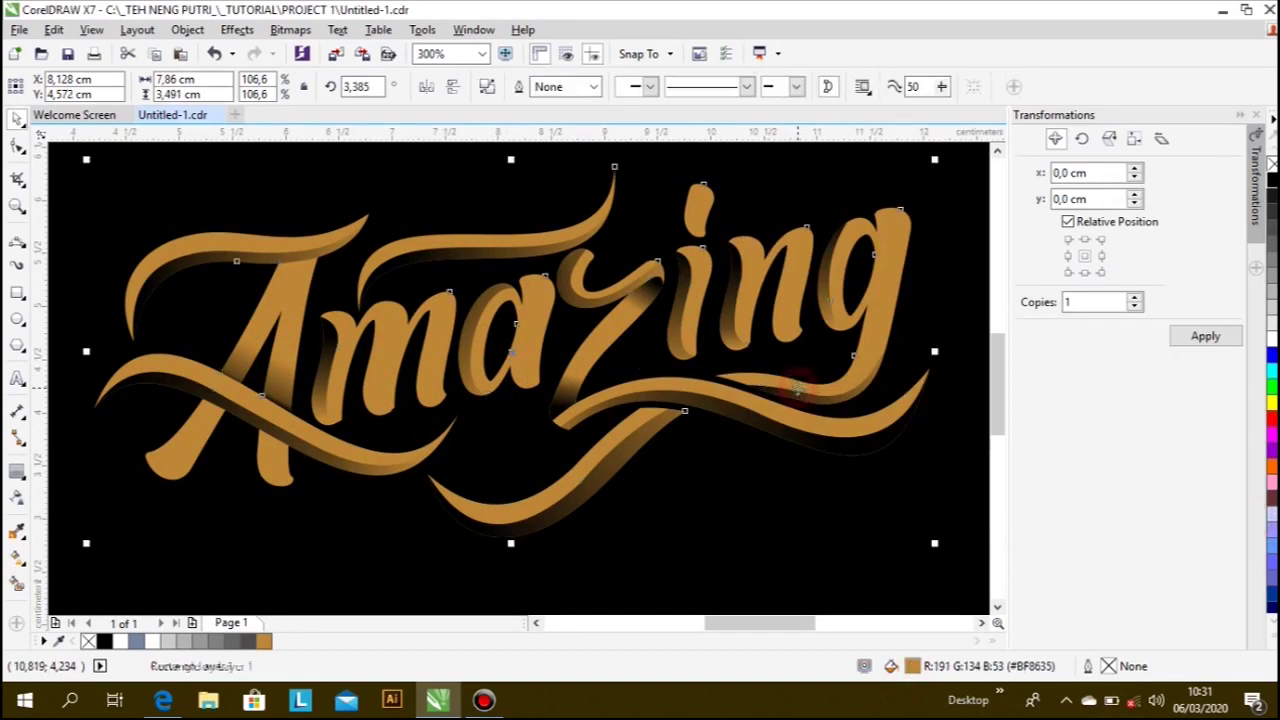
double_click(913, 666)
left_click(909, 297)
left_click_drag(895, 300, 872, 289)
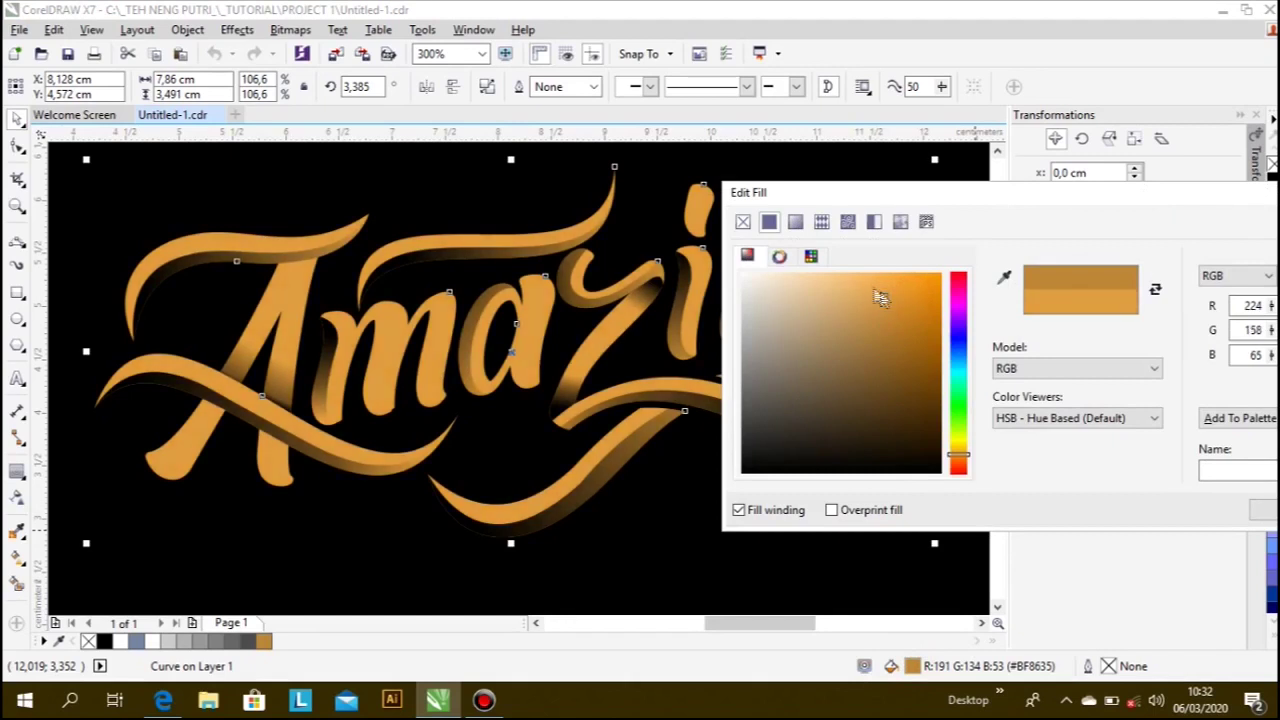
left_click_drag(885, 288, 886, 284)
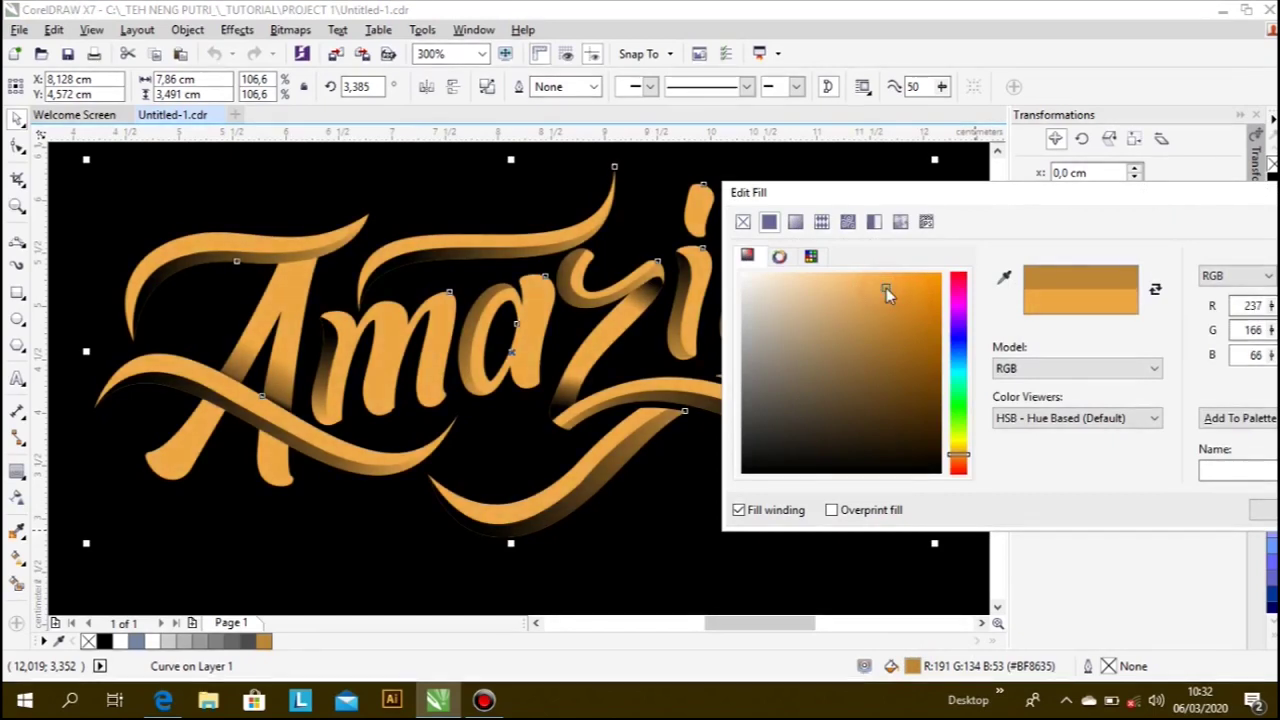
mouse_move(963, 440)
left_mouse_down()
mouse_move(963, 372)
mouse_move(973, 465)
mouse_move(967, 456)
left_mouse_up()
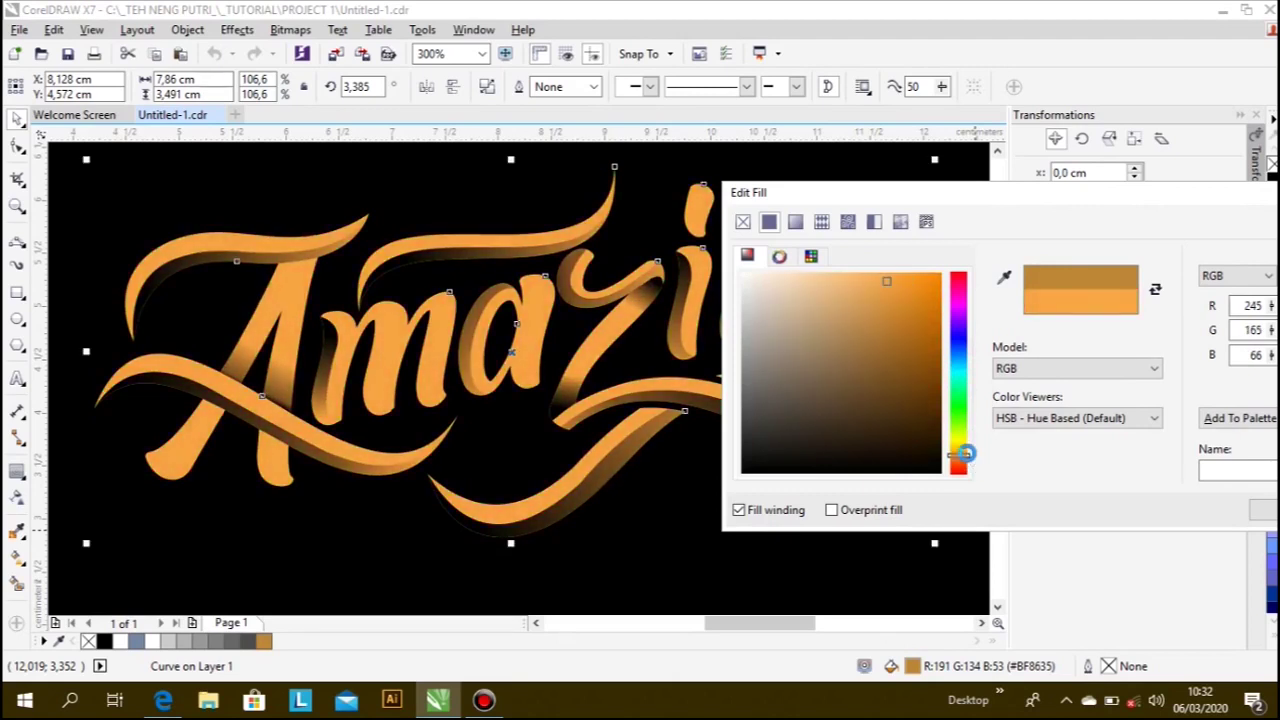
left_click_drag(884, 305, 868, 276)
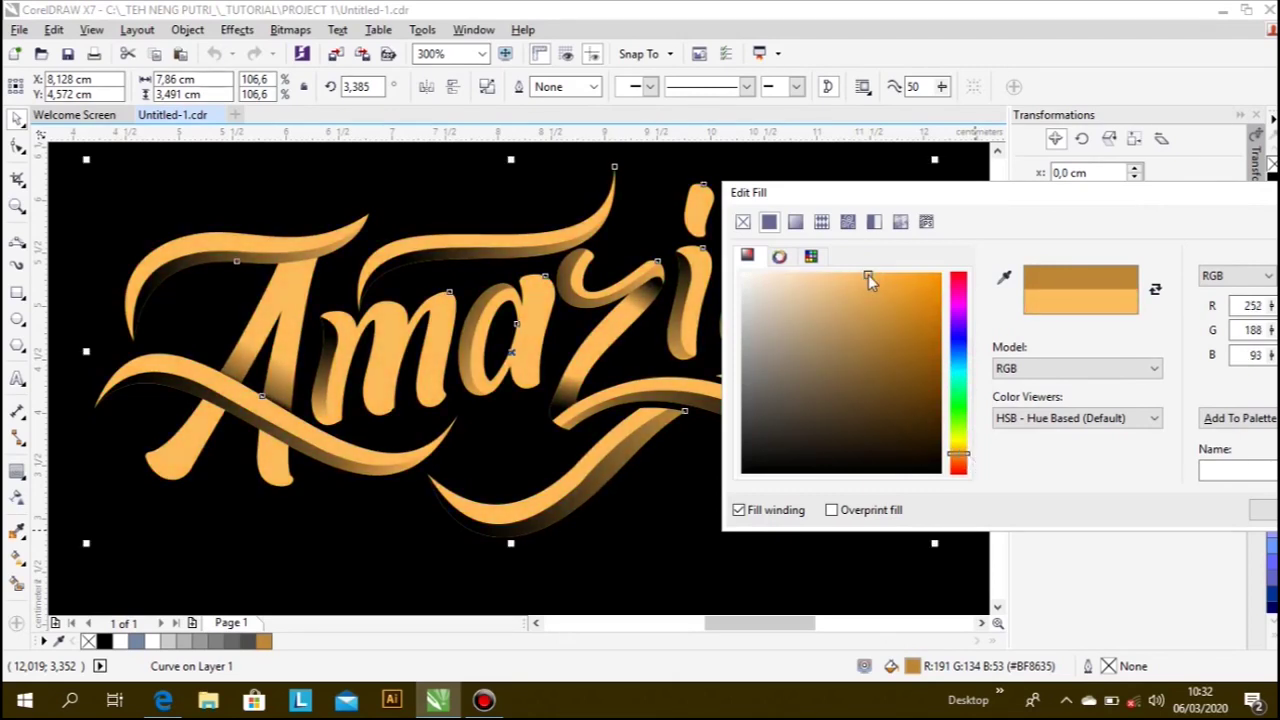
left_click(882, 274)
left_click(889, 284)
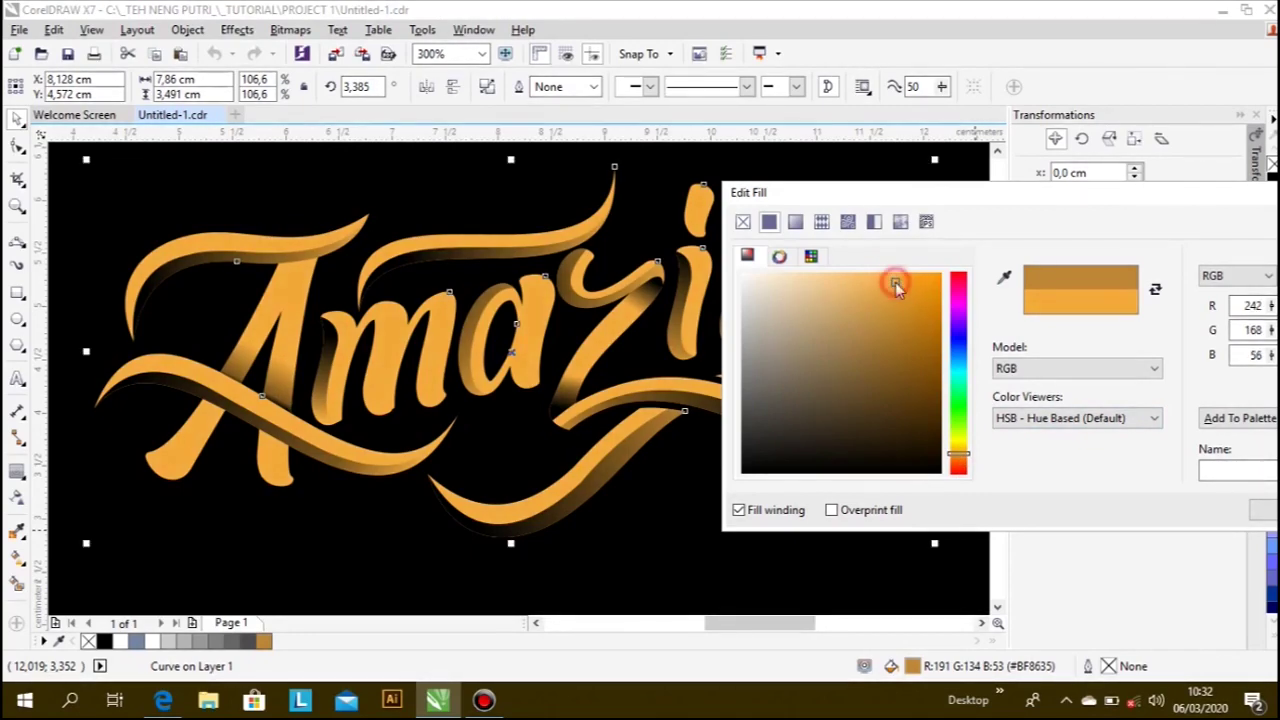
left_click(1257, 512)
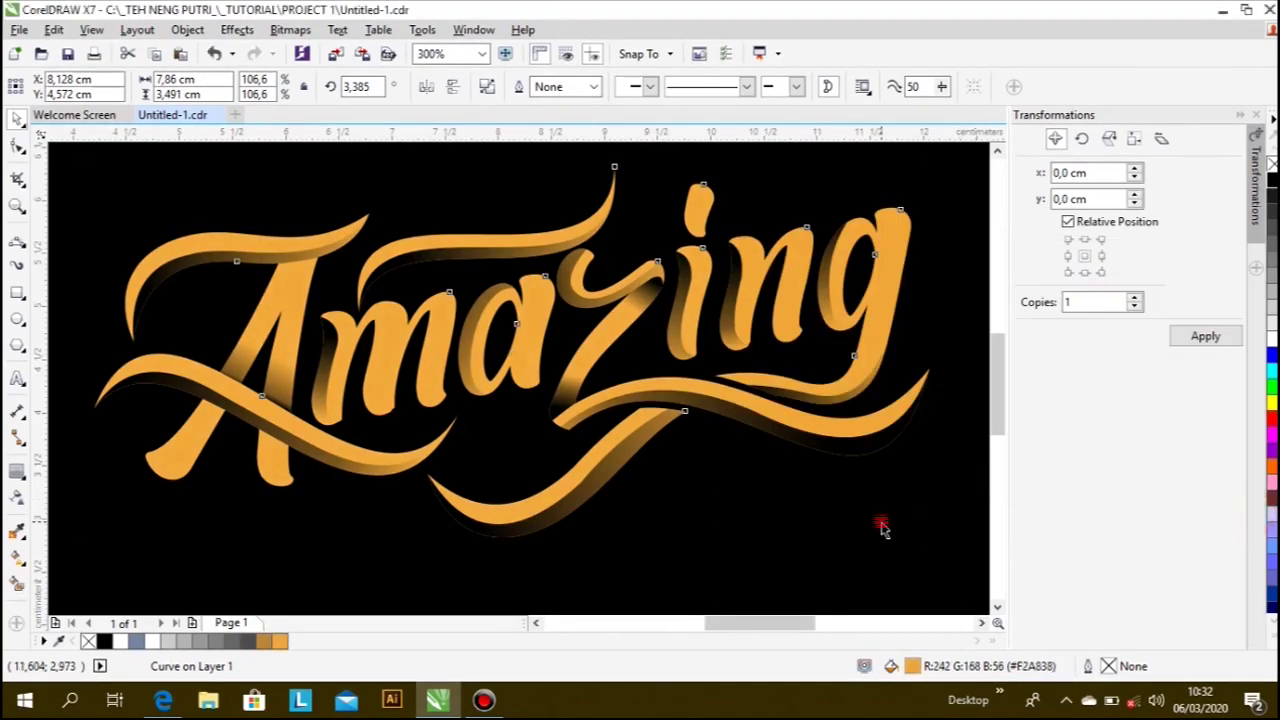
left_click(529, 449)
scroll(529, 449, "down", 1)
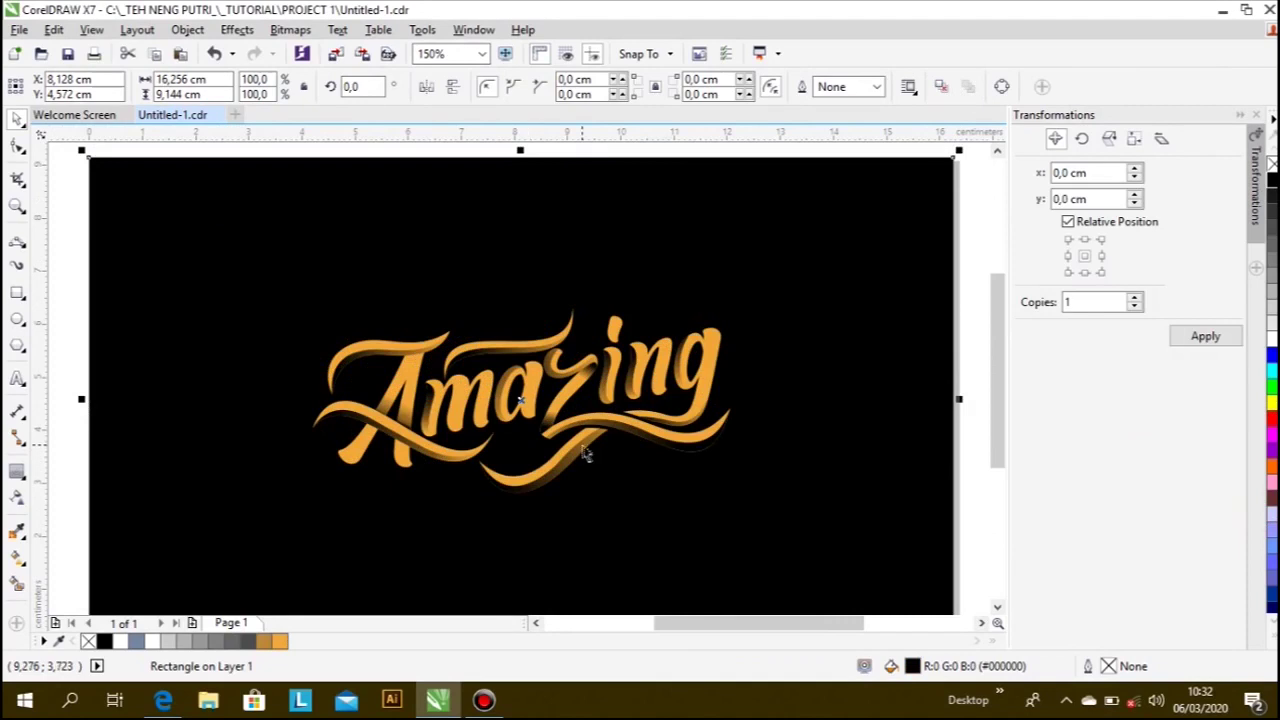
- Try white, dark orange and golden orange swatches on the lettering's shading group
scroll(588, 432, "up", 1)
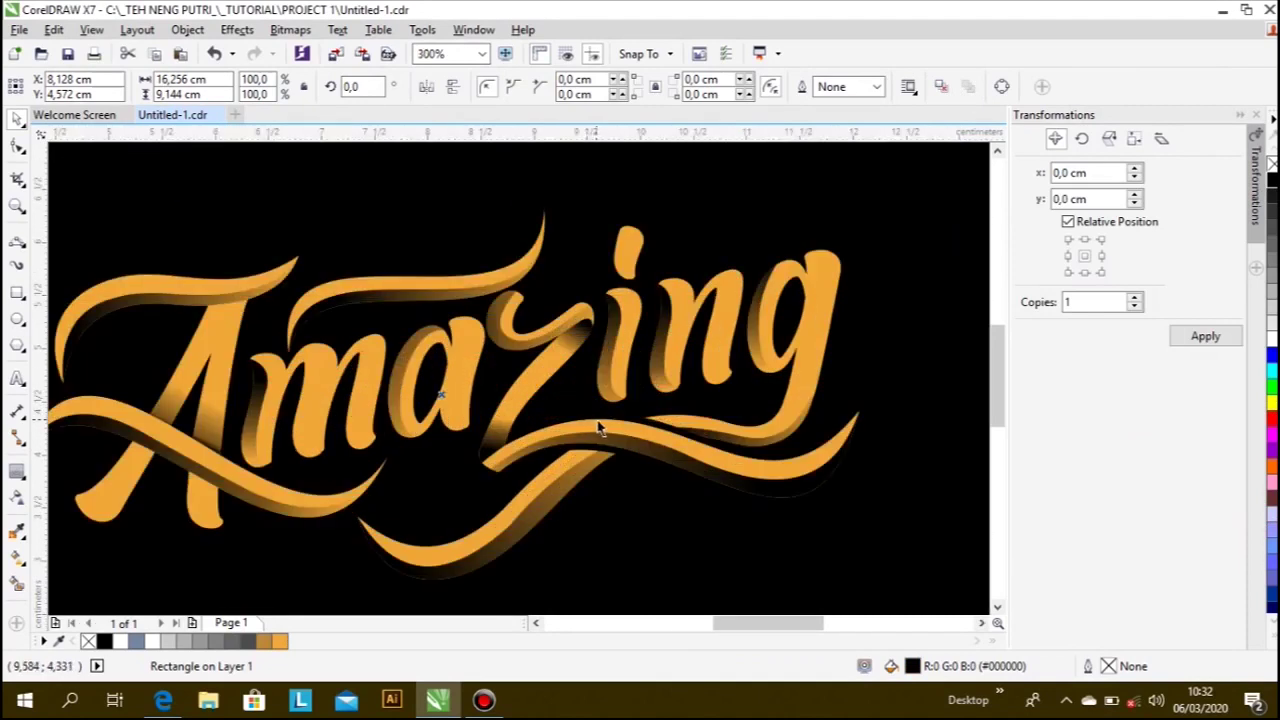
left_click(569, 480)
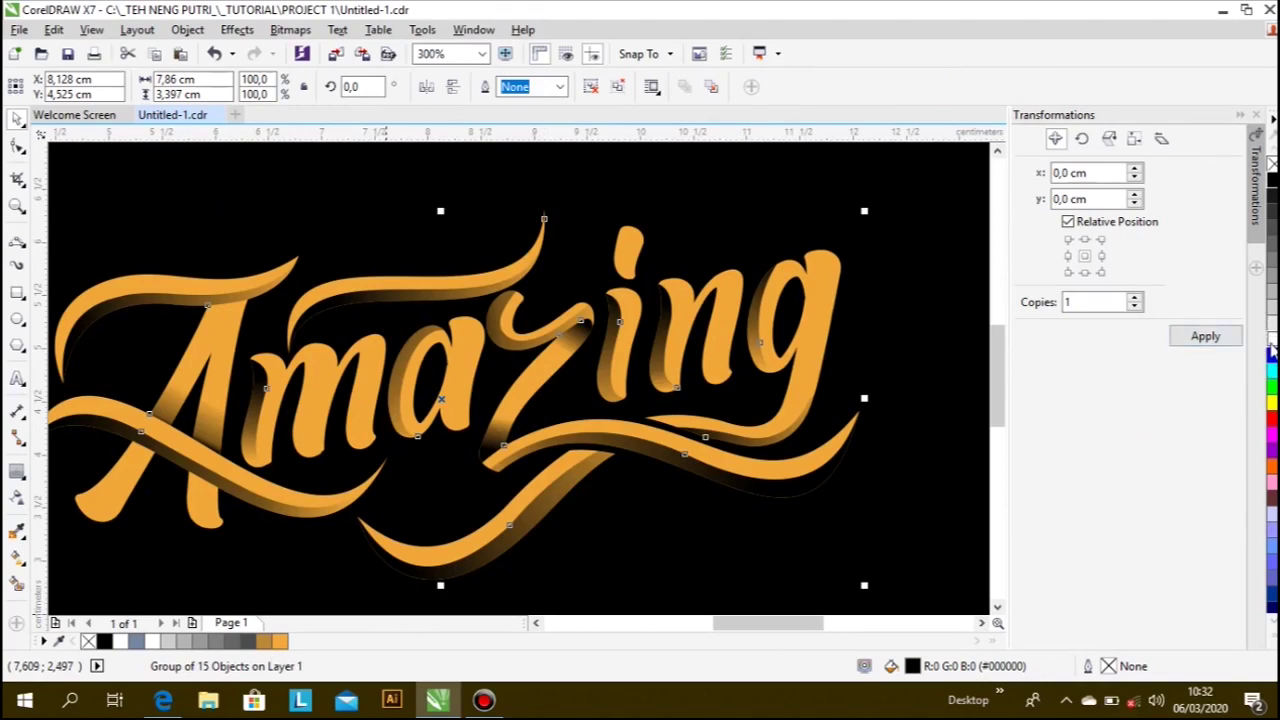
left_click_drag(1272, 338, 645, 402)
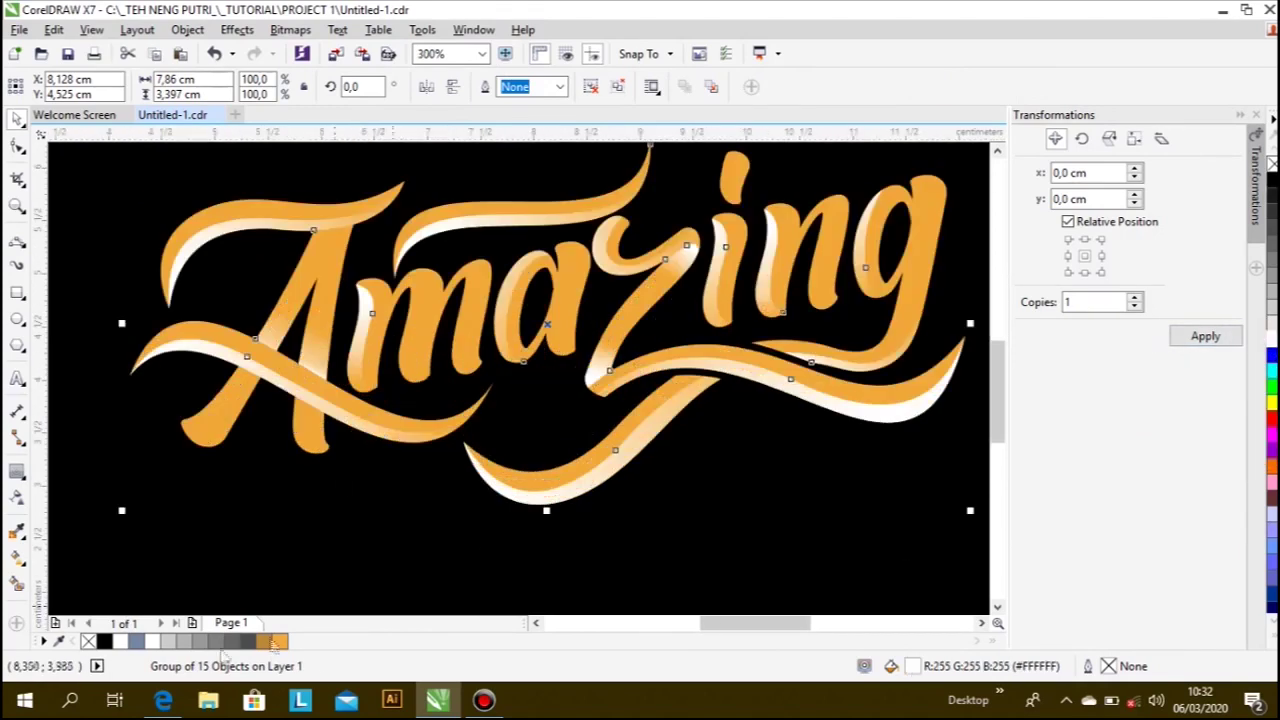
left_click(270, 645)
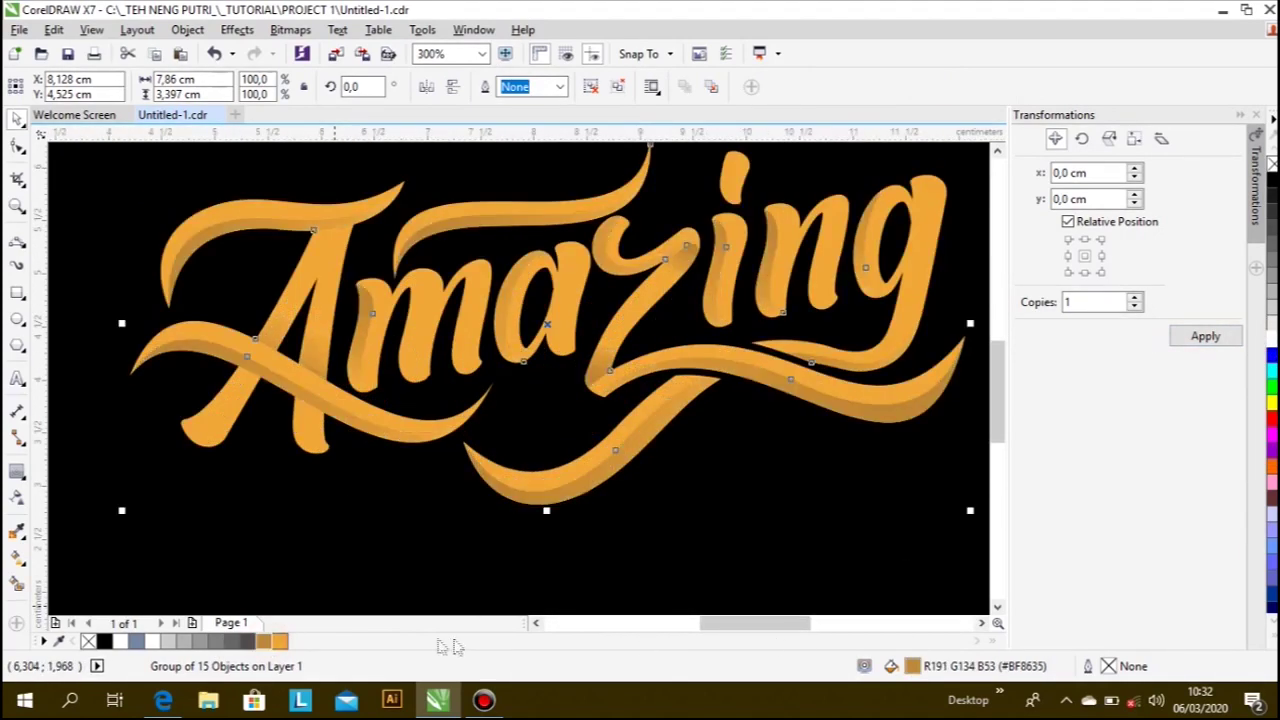
left_click(280, 642)
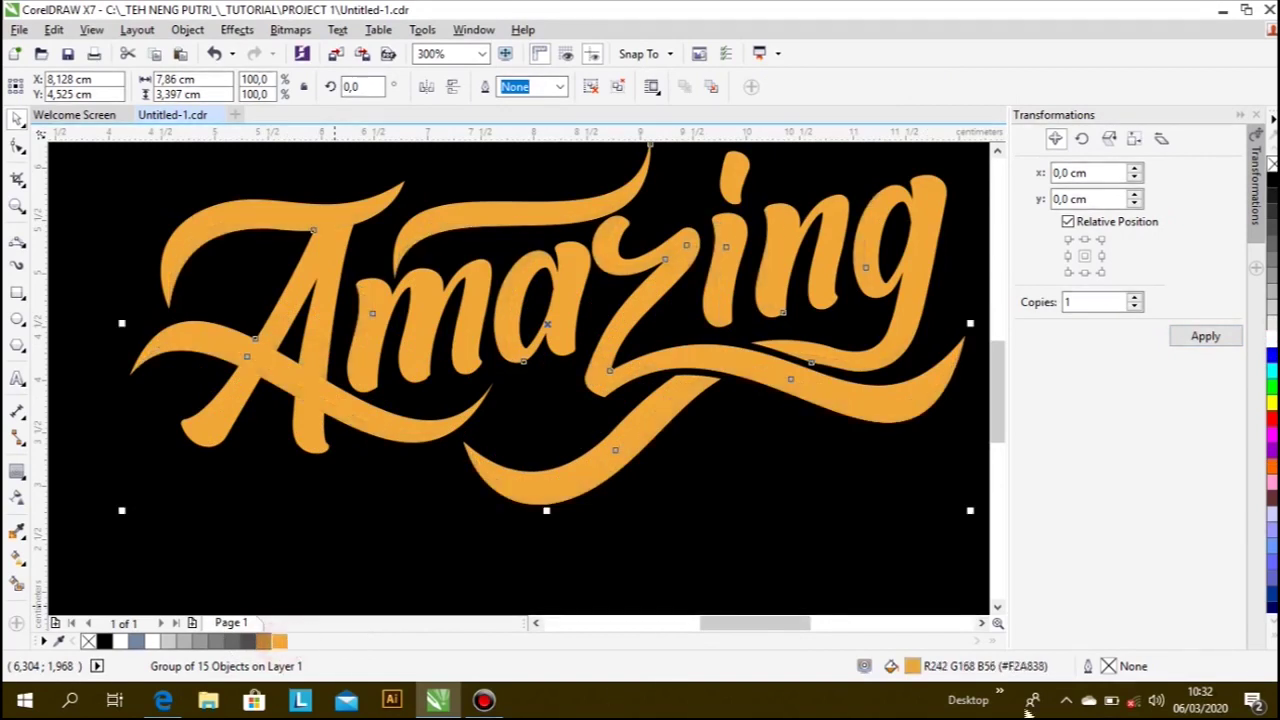
- Give the shading group a dark brown fill of about RGB 71,43,1
double_click(913, 666)
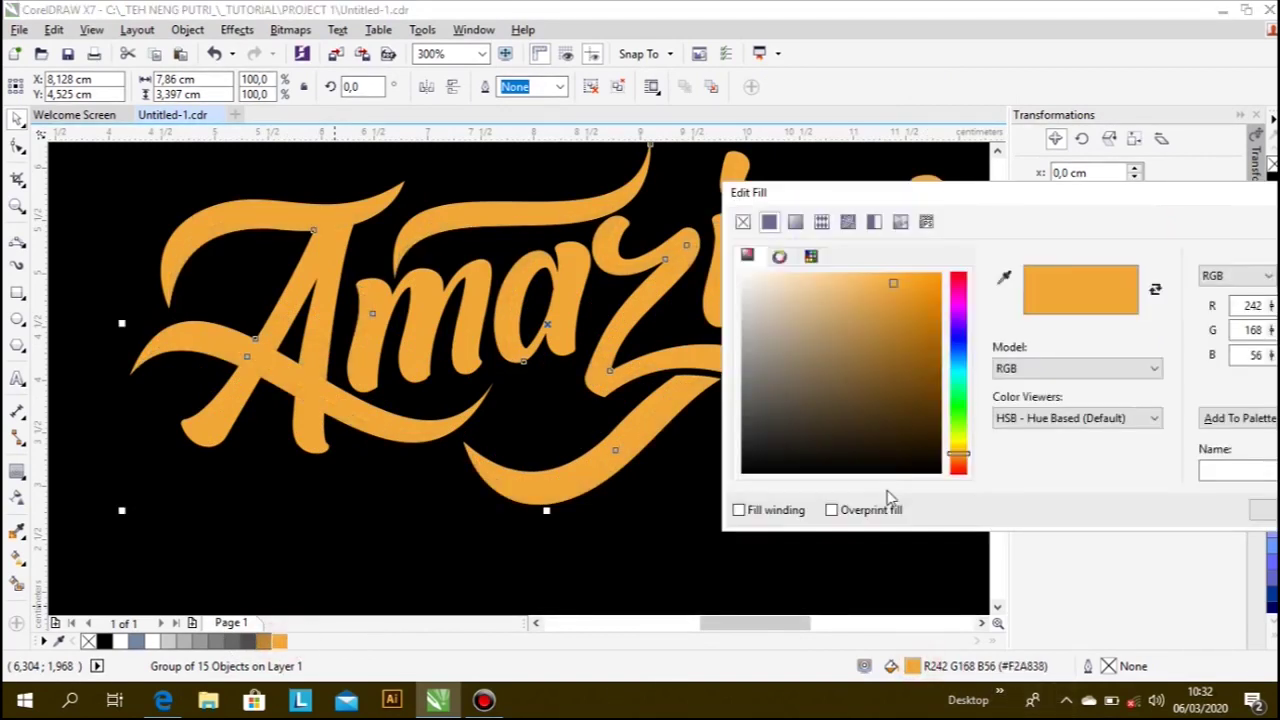
left_click(929, 386)
left_click(929, 413)
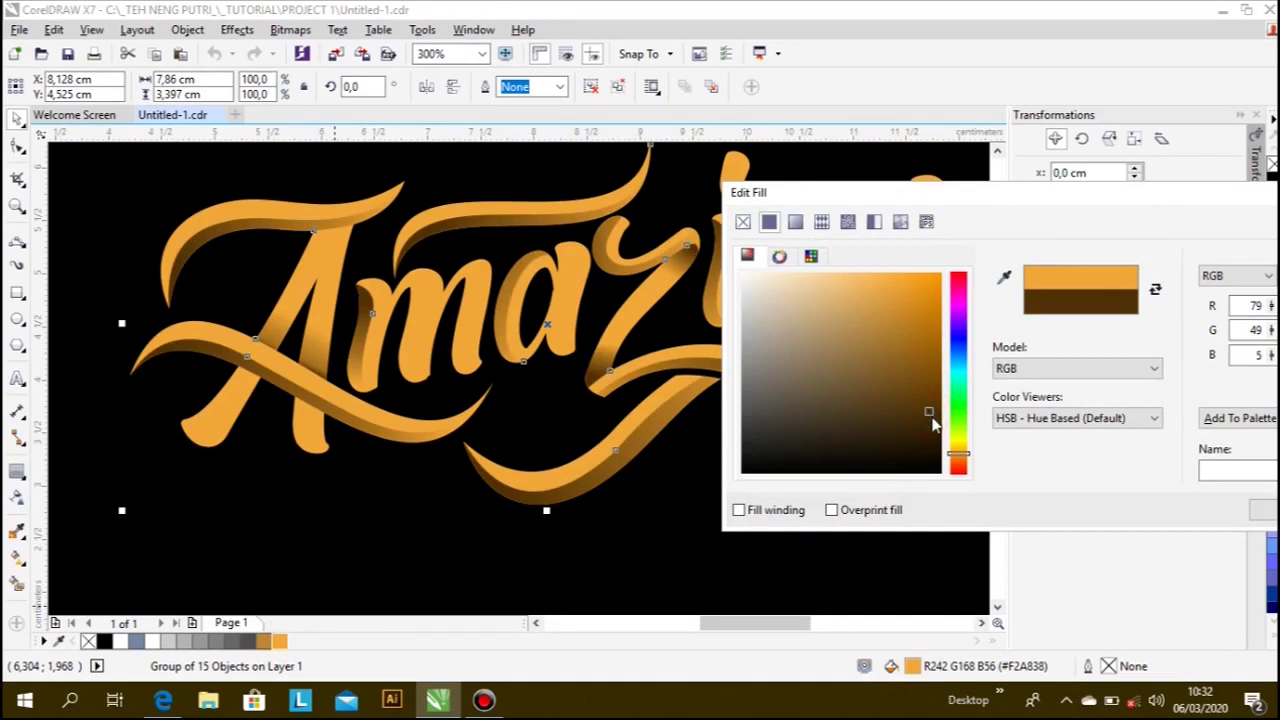
left_click(939, 410)
left_click(1263, 515)
scroll(480, 400, "down", 2)
left_click(714, 477)
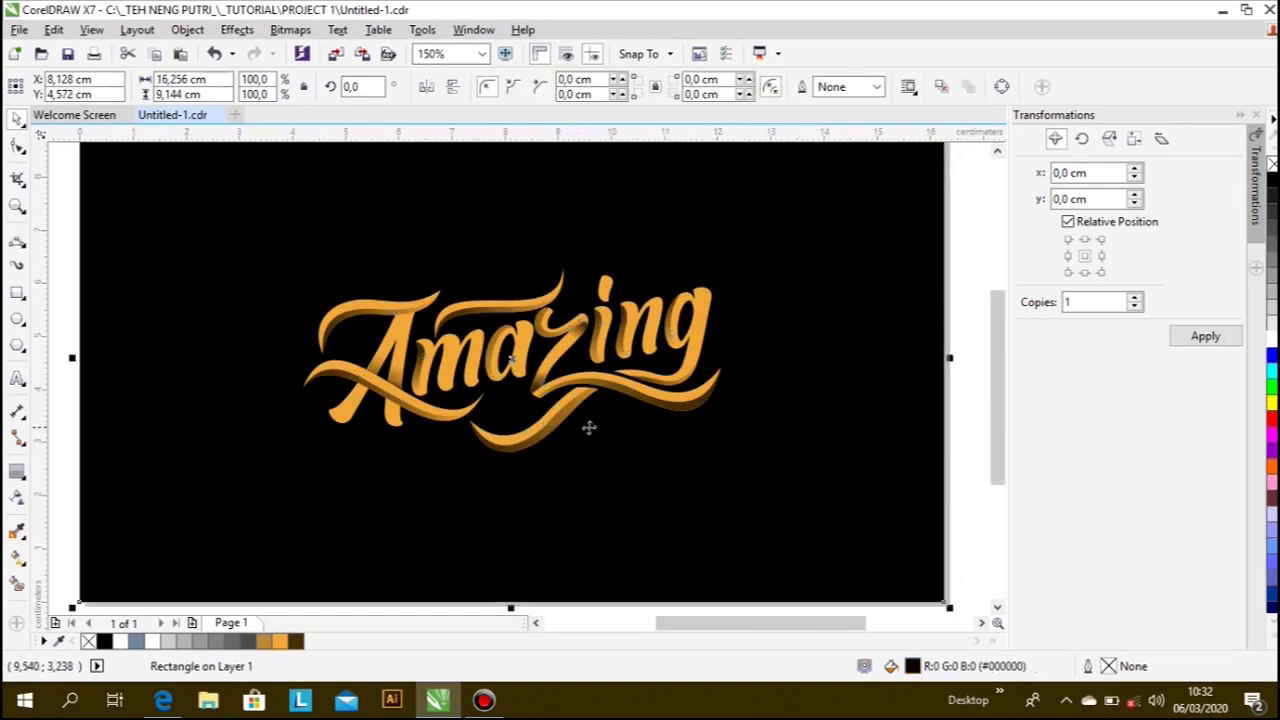
- Try a black fill on the shading group and inspect its fill settings
left_click(958, 398)
scroll(520, 400, "up", 2)
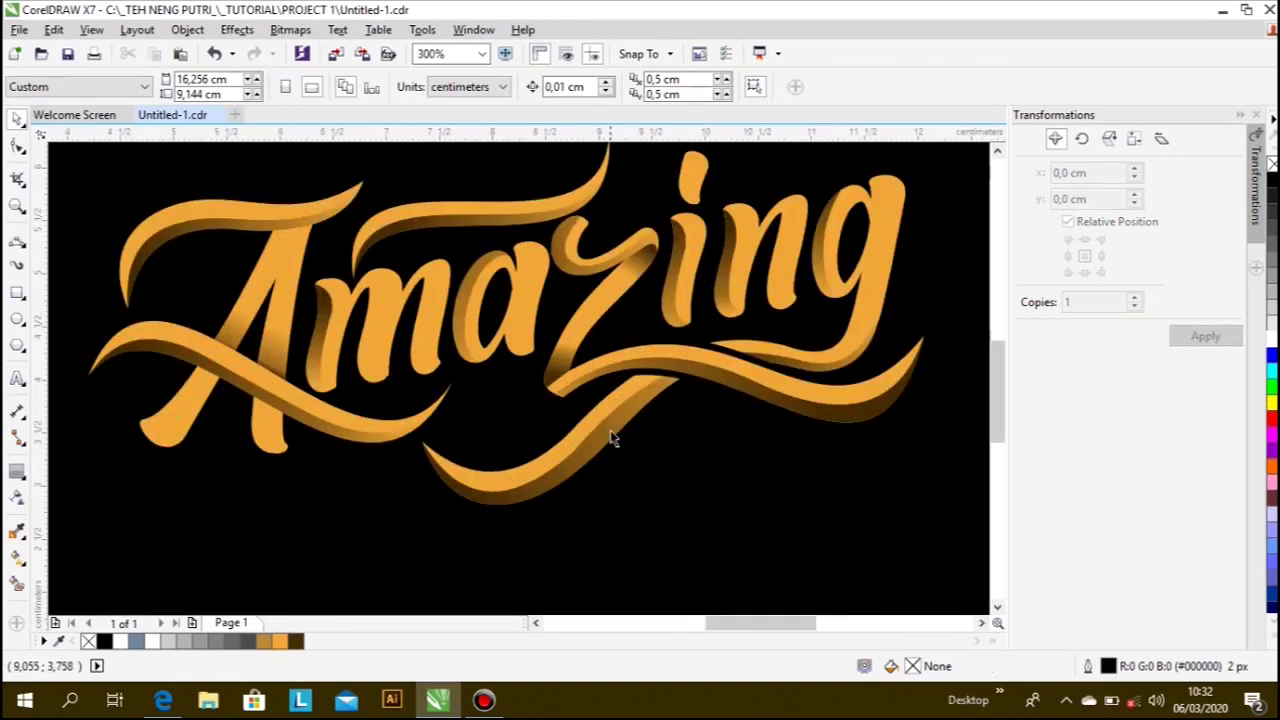
left_click(615, 434)
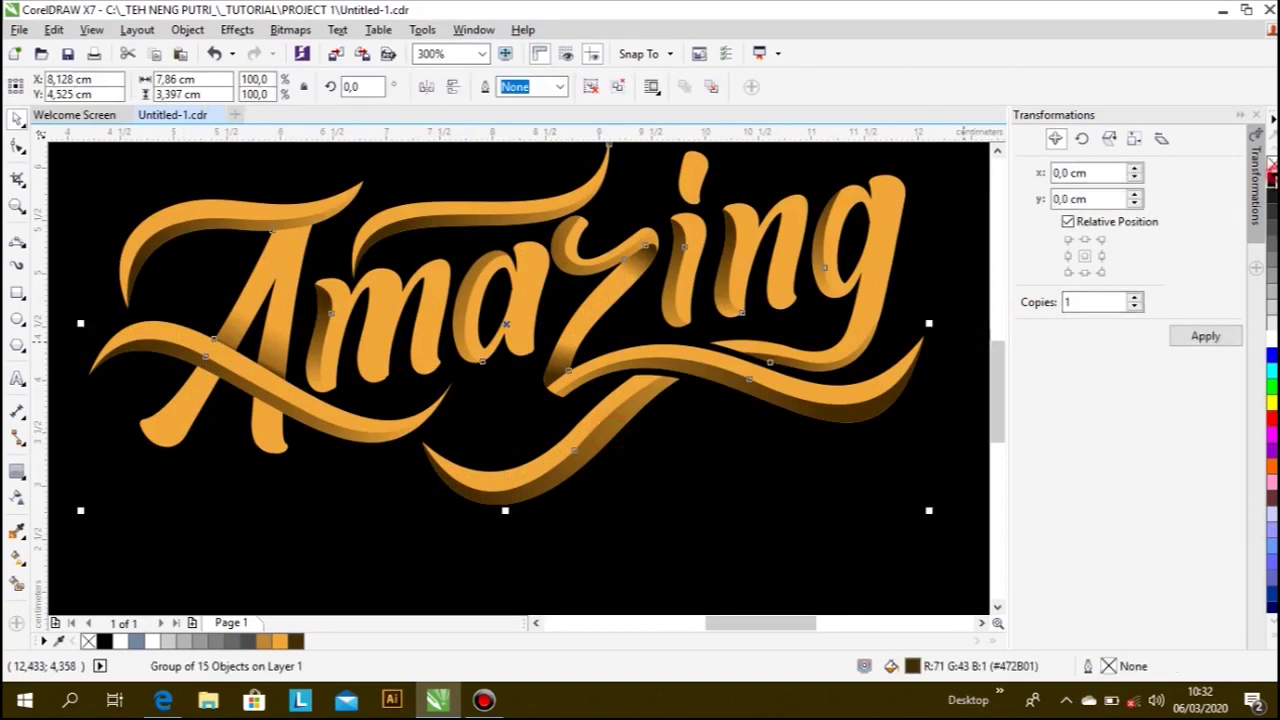
left_click(1271, 170)
left_click_drag(731, 494, 588, 365)
scroll(588, 365, "down", 2)
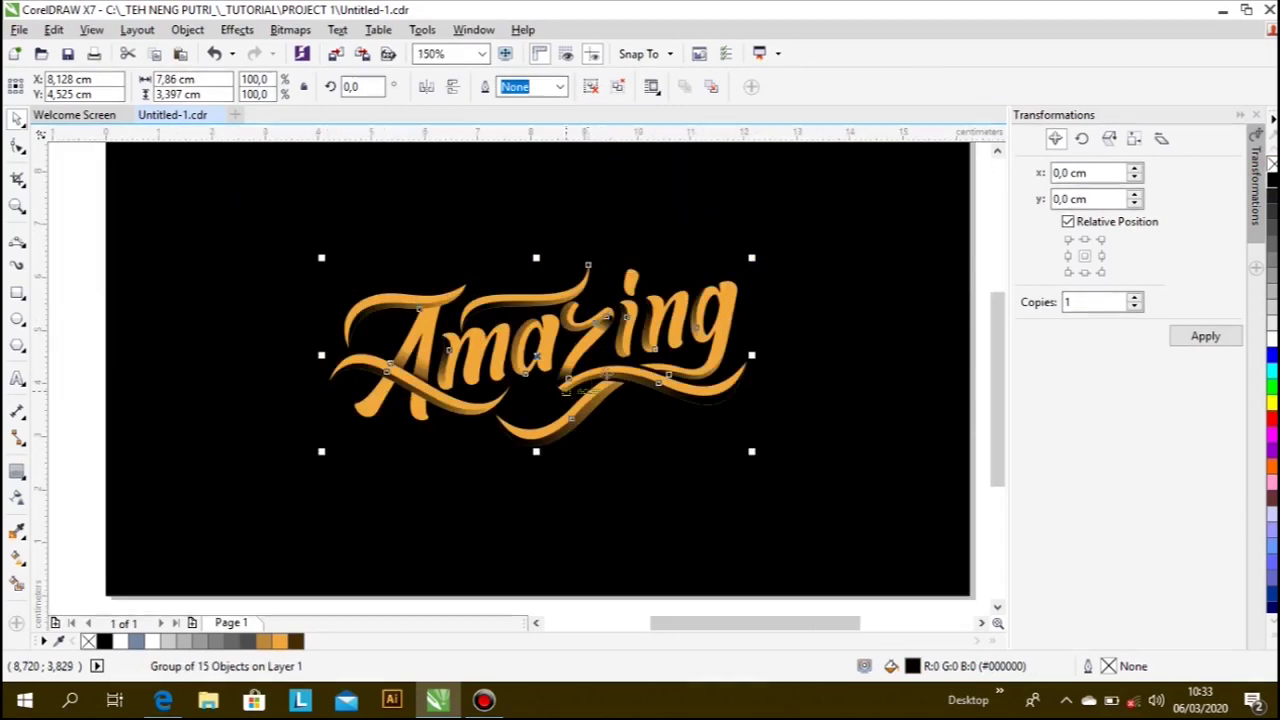
double_click(912, 666)
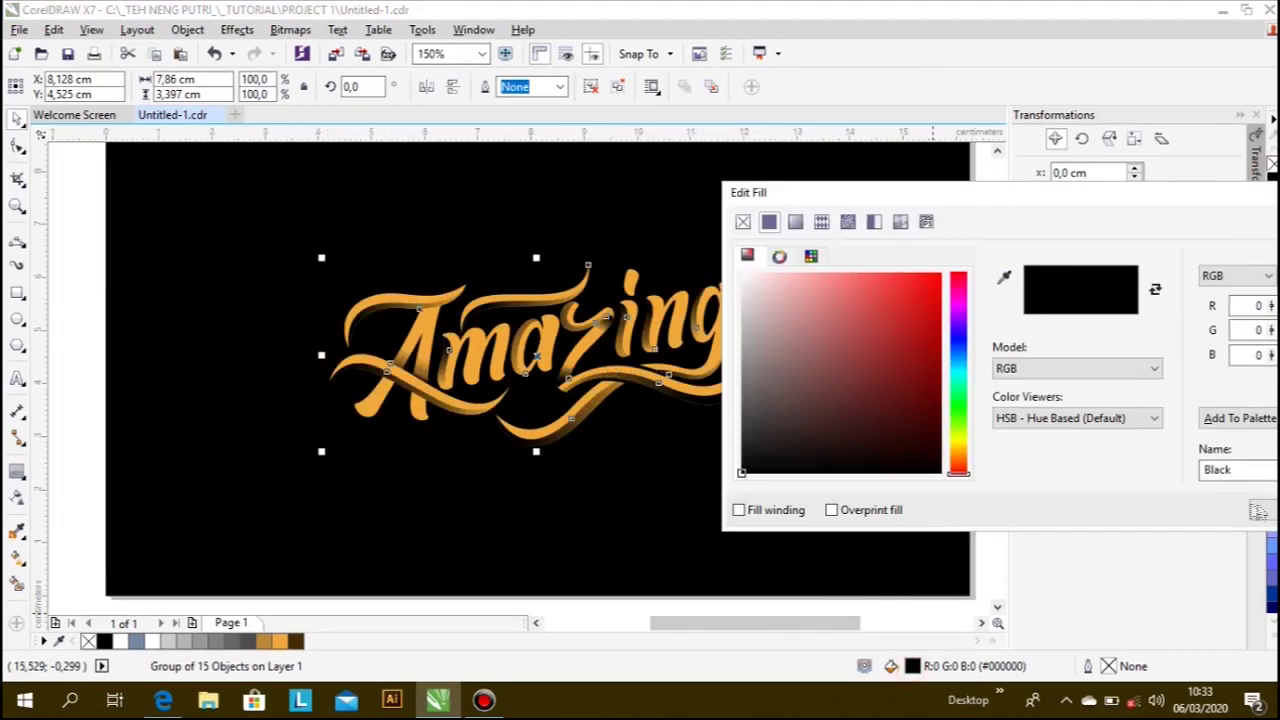
left_click(1258, 512)
- Set the shading group to a slightly darker brown
scroll(737, 343, "up", 2)
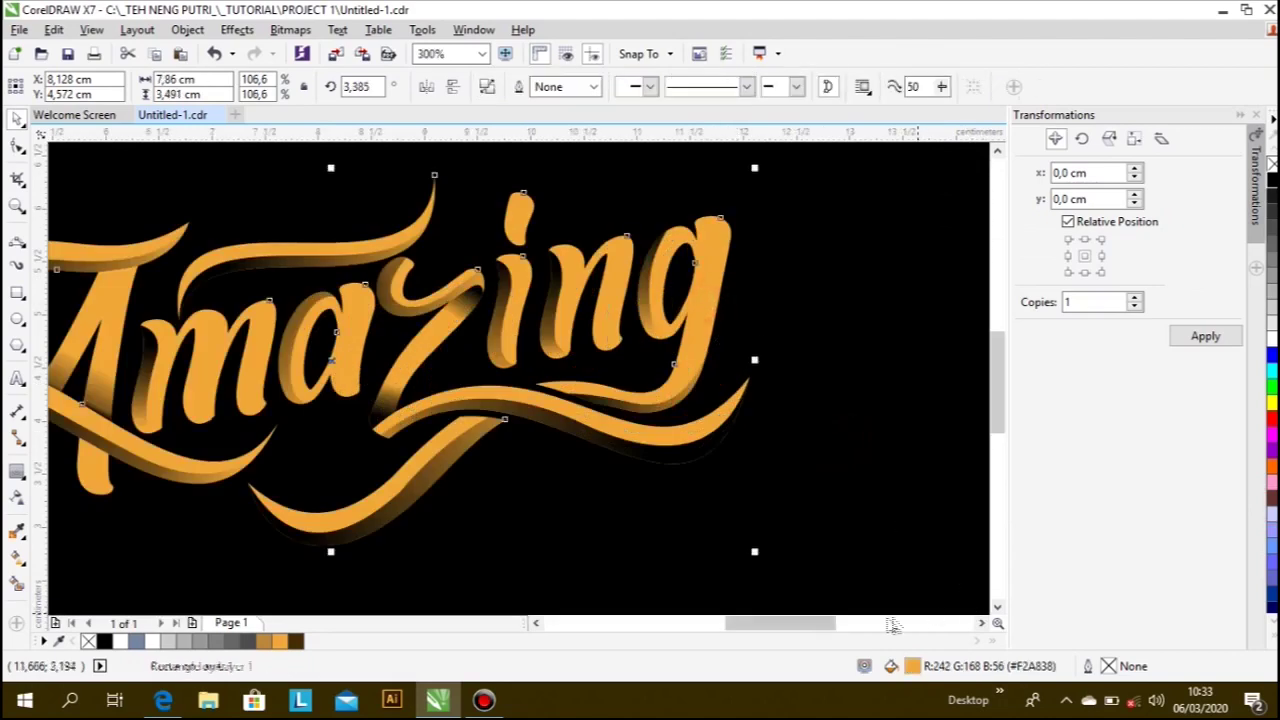
scroll(740, 476, "down", 2)
scroll(737, 477, "up", 2)
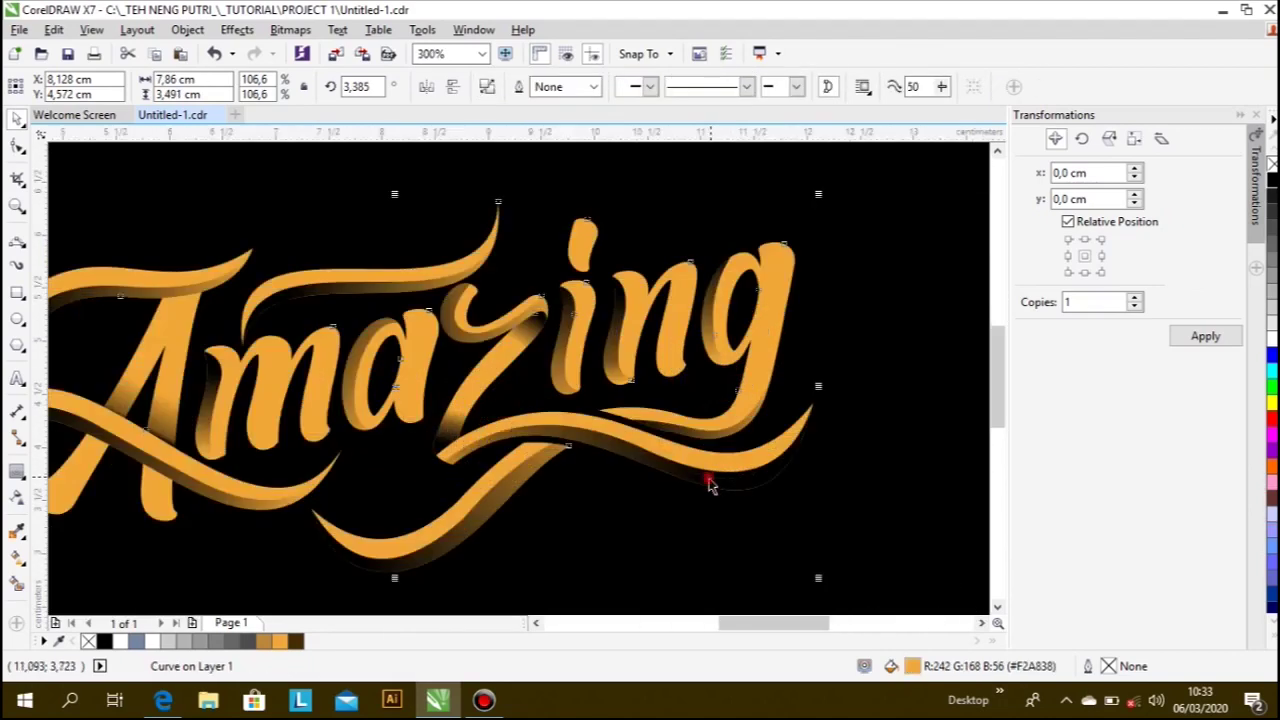
left_click(709, 485)
double_click(910, 666)
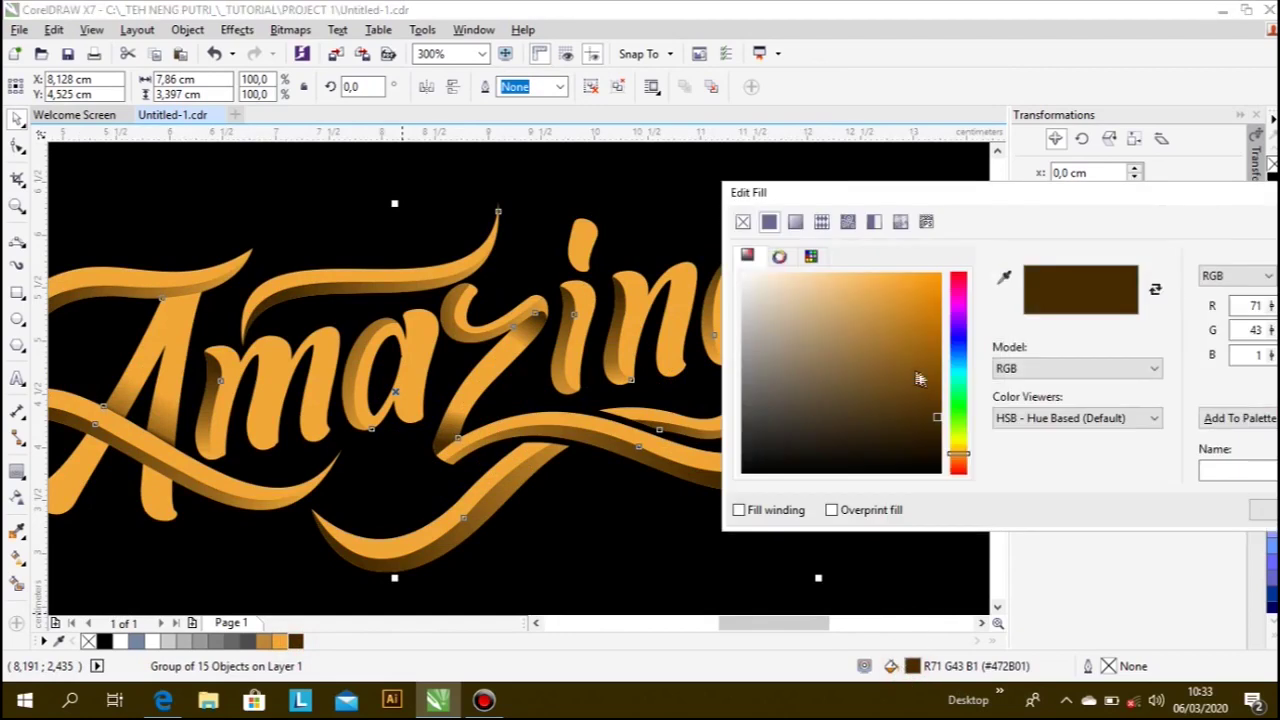
left_click(940, 426)
left_click(1252, 515)
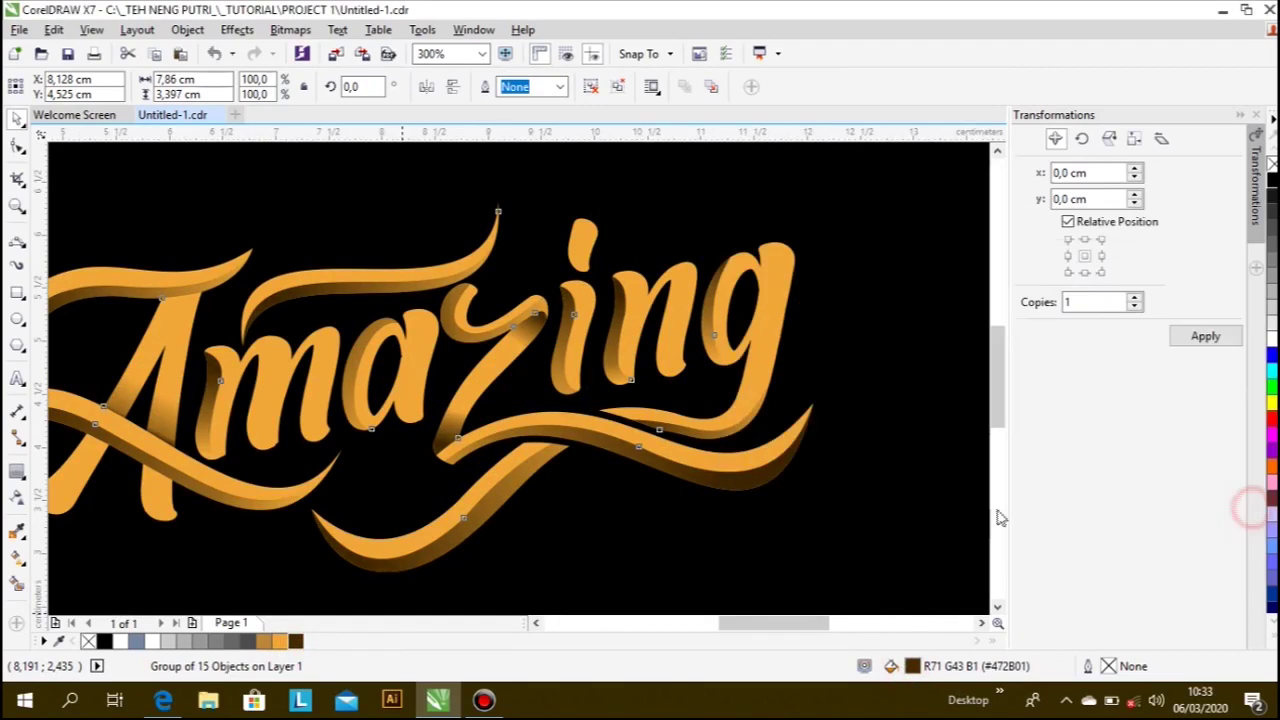
- Preview the whole artwork, then reselect the Amazing lettering
left_click(934, 492)
scroll(643, 450, "down", 2)
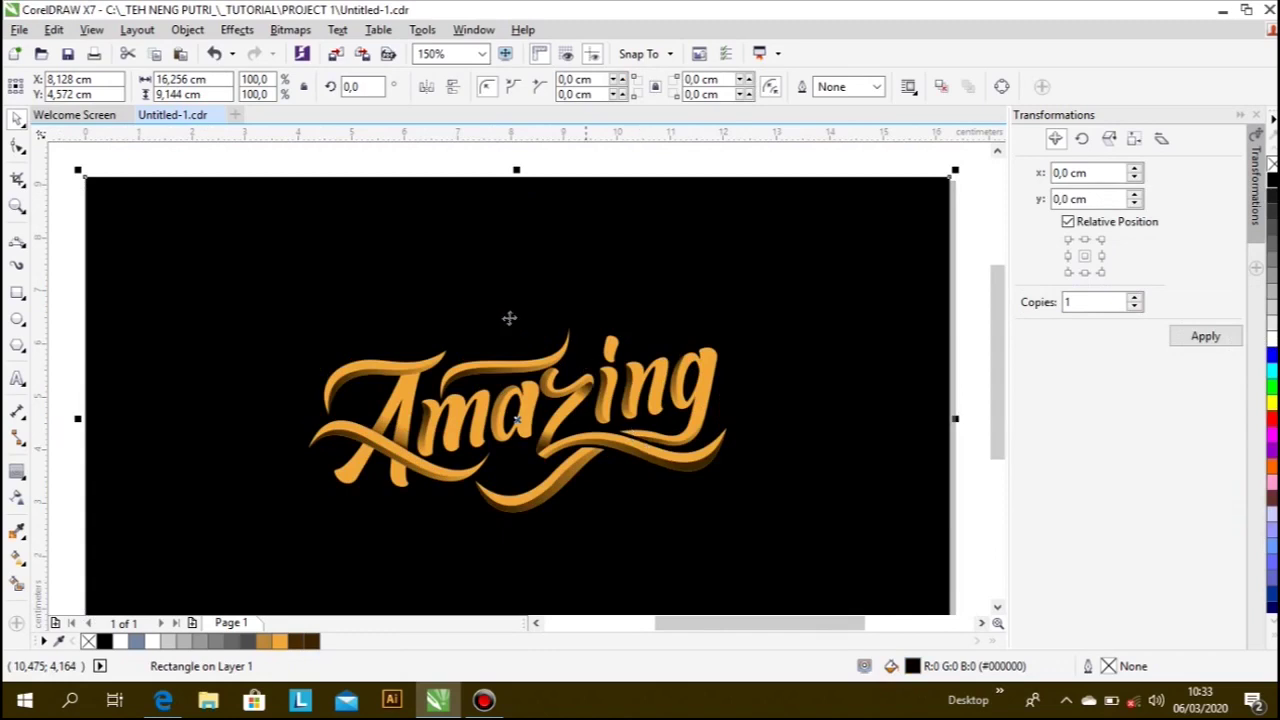
scroll(537, 330, "down", 2)
left_click(491, 214)
scroll(503, 395, "up", 2)
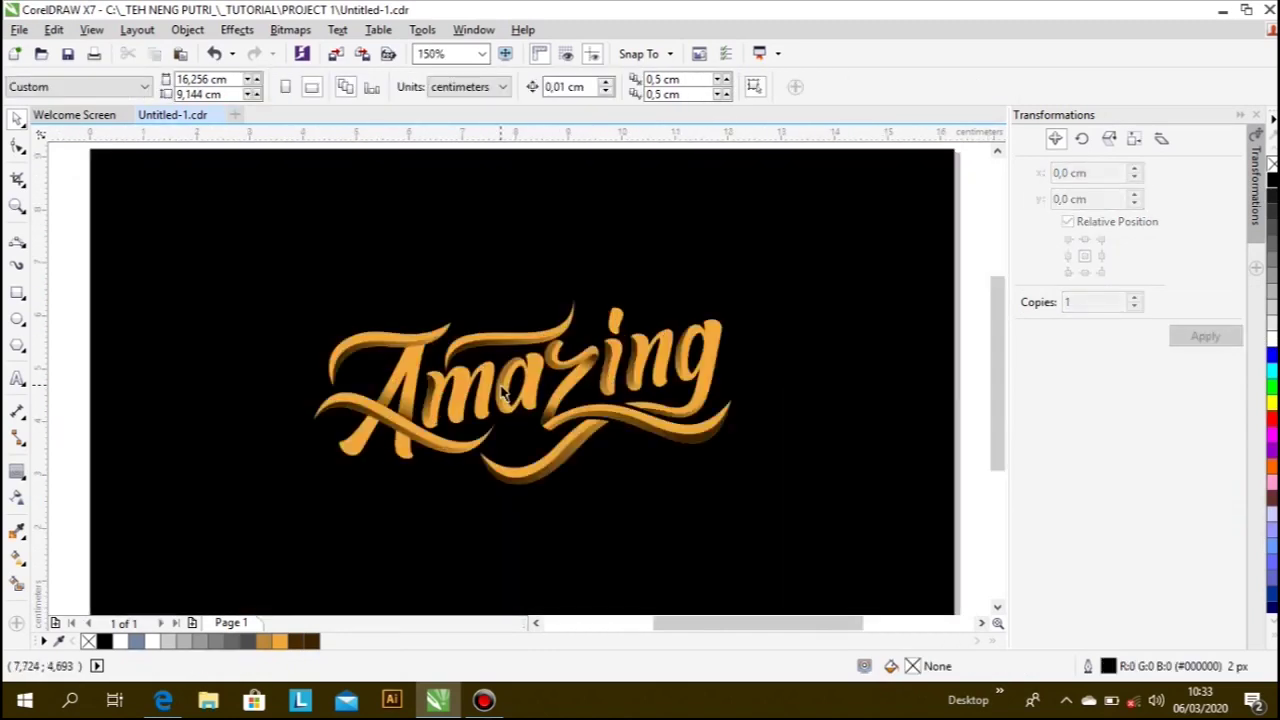
scroll(503, 395, "up", 2)
left_click(443, 400)
scroll(443, 400, "down", 2)
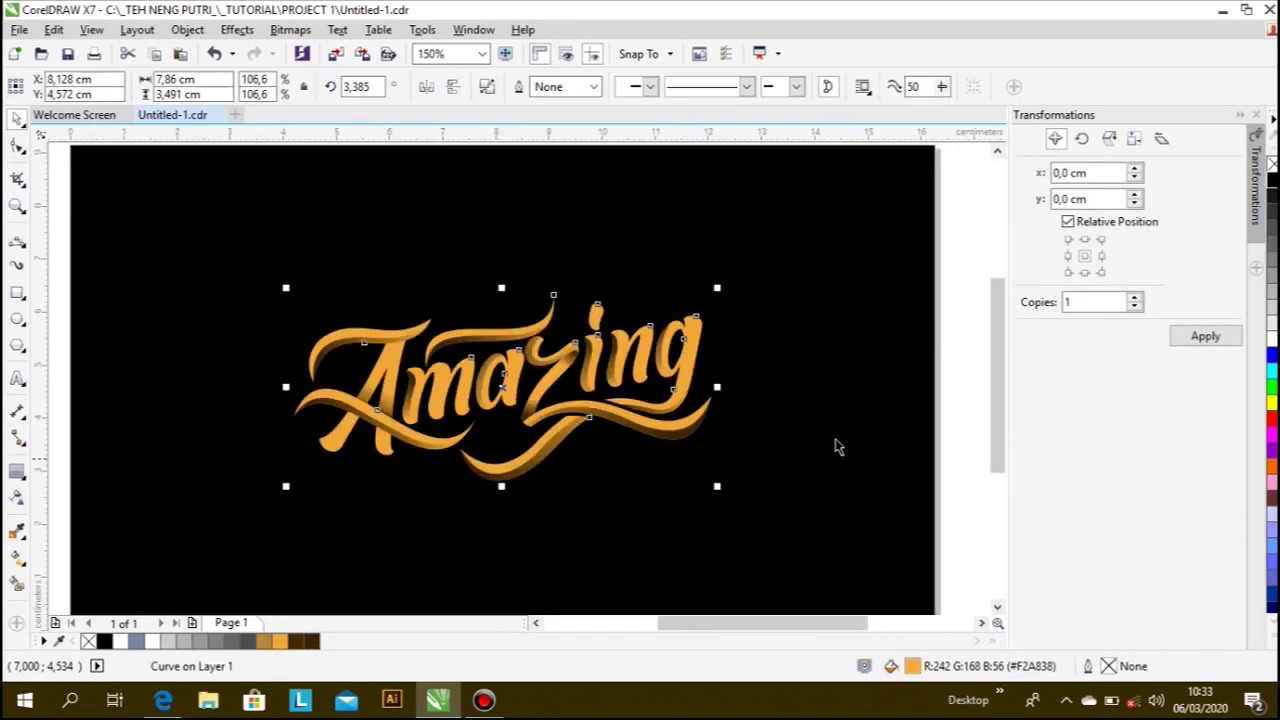
left_click(966, 375)
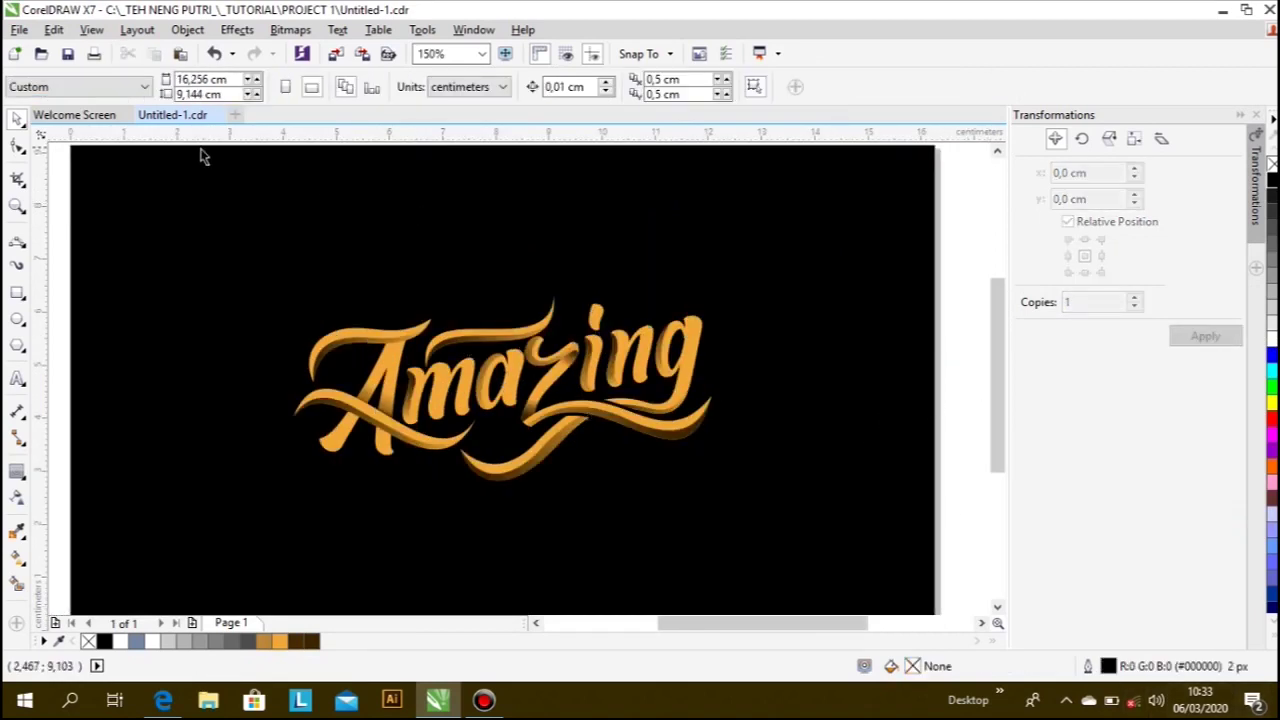
scroll(510, 395, "up", 2)
scroll(591, 403, "down", 2)
left_click(490, 385)
- Switch the lettering to a fountain gradient fill and select its end node
double_click(913, 667)
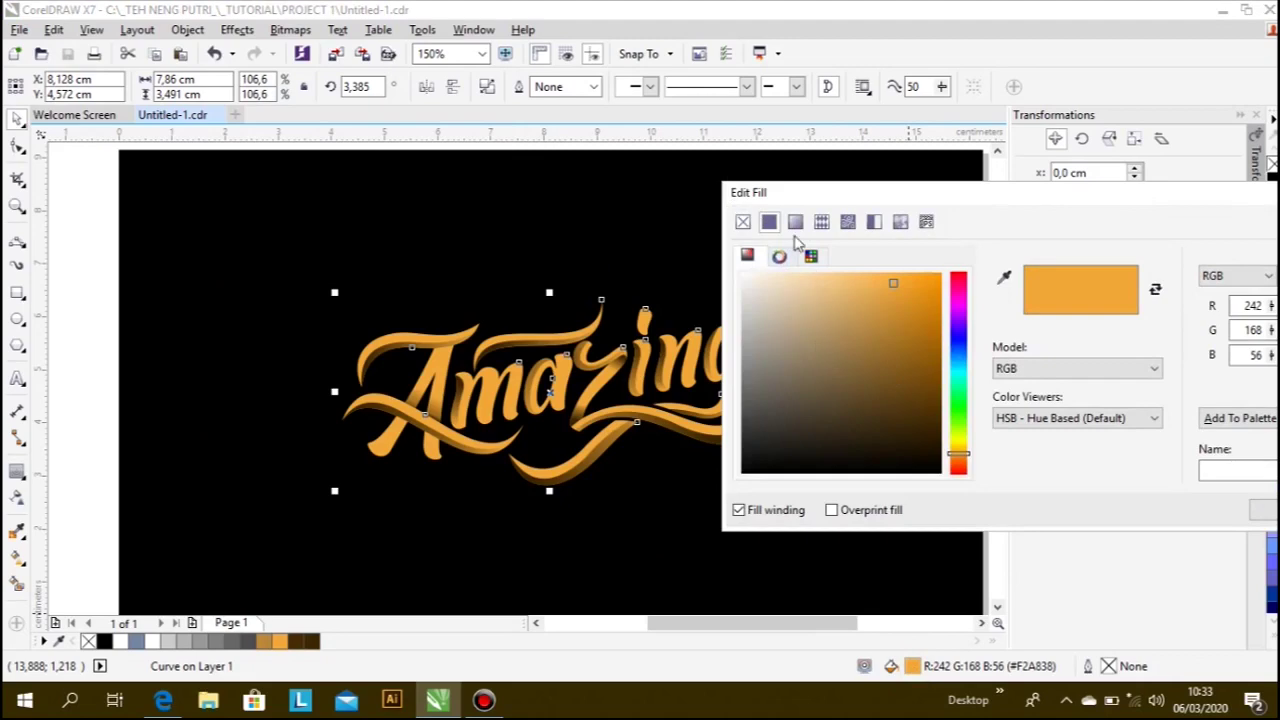
left_click(795, 222)
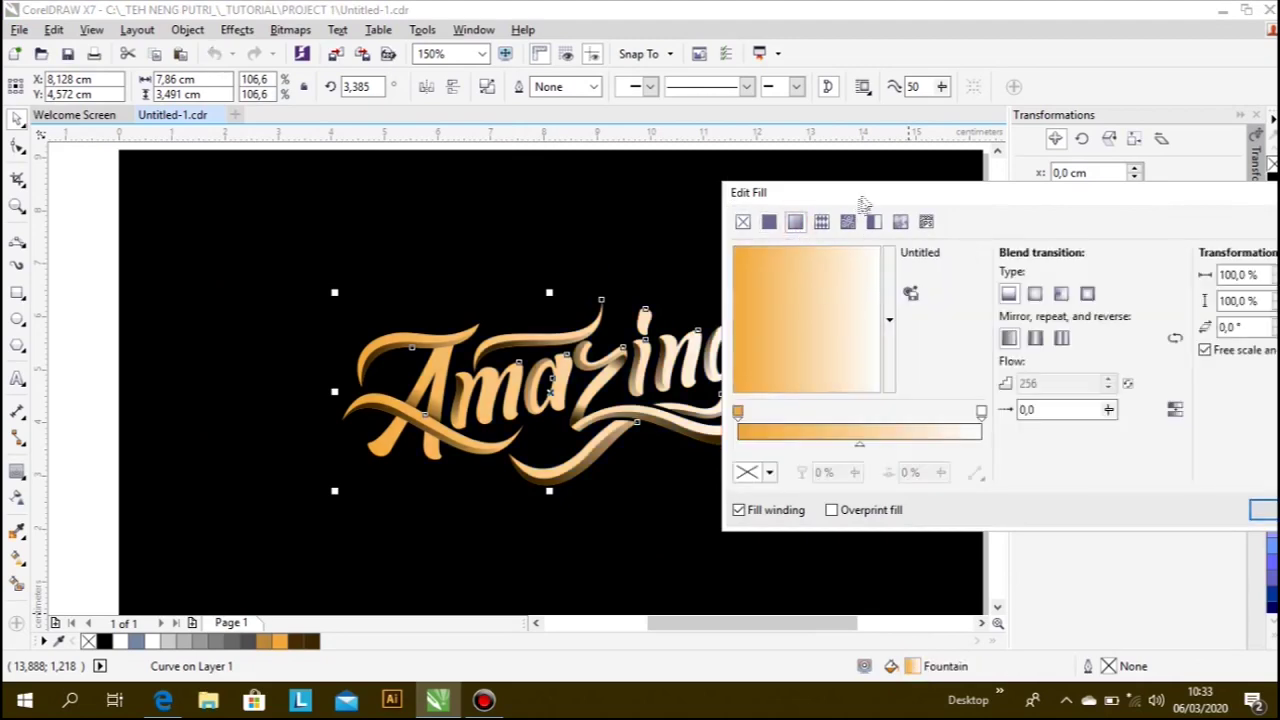
left_click_drag(865, 194, 995, 259)
left_click(1099, 478)
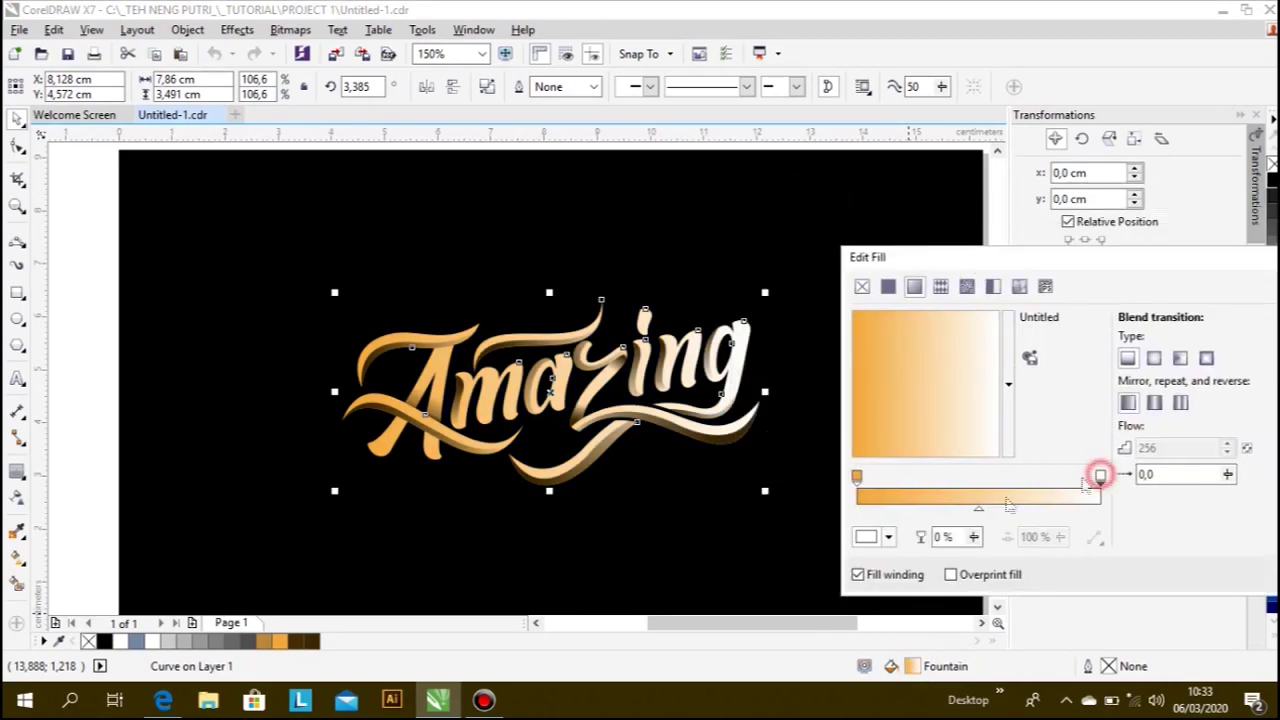
- Set the gradient's end node to purple #6046BD after trying several hues
left_click(866, 537)
left_click(928, 339)
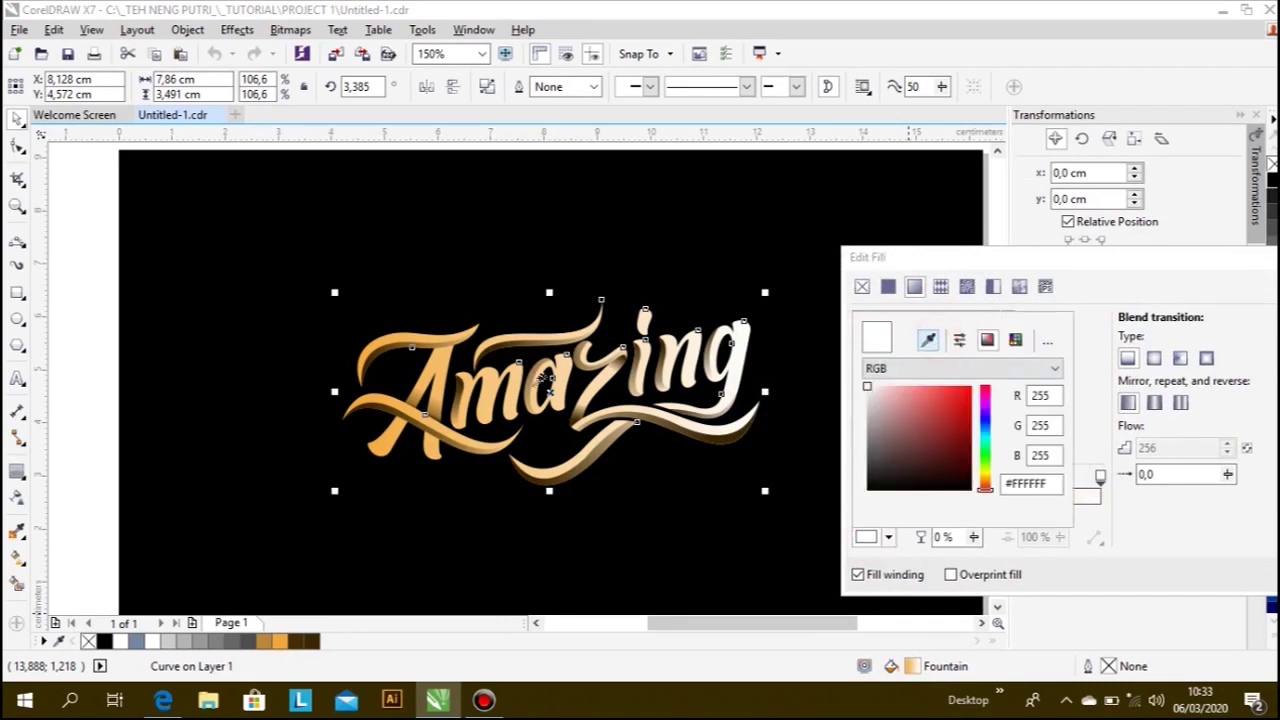
left_click(283, 640)
left_click_drag(935, 401, 930, 387)
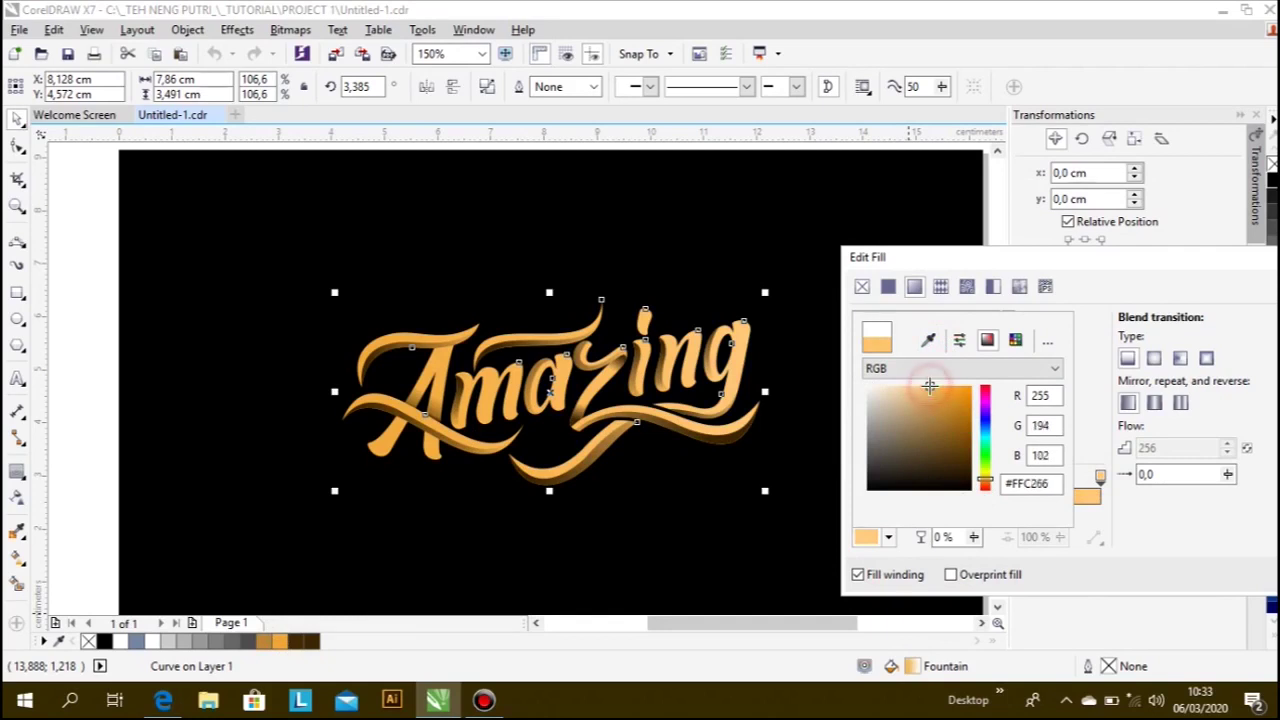
left_click_drag(987, 488, 986, 490)
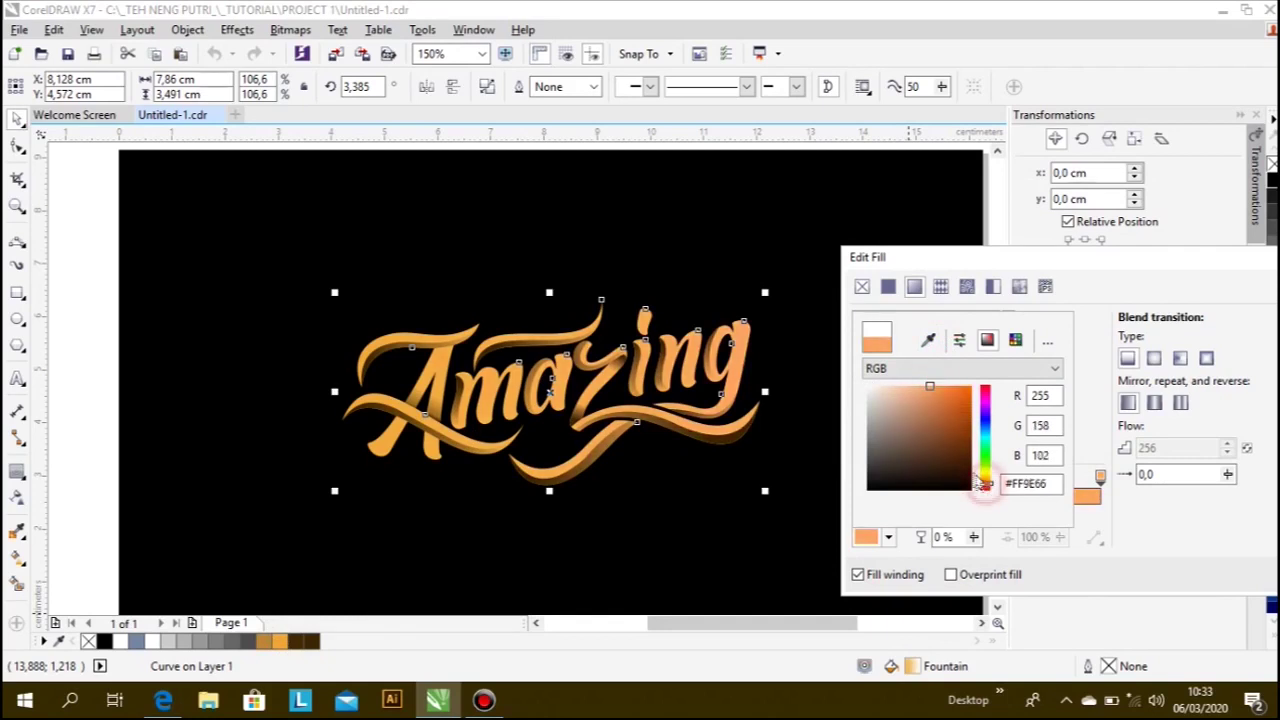
left_click_drag(930, 387, 937, 386)
left_click(984, 428)
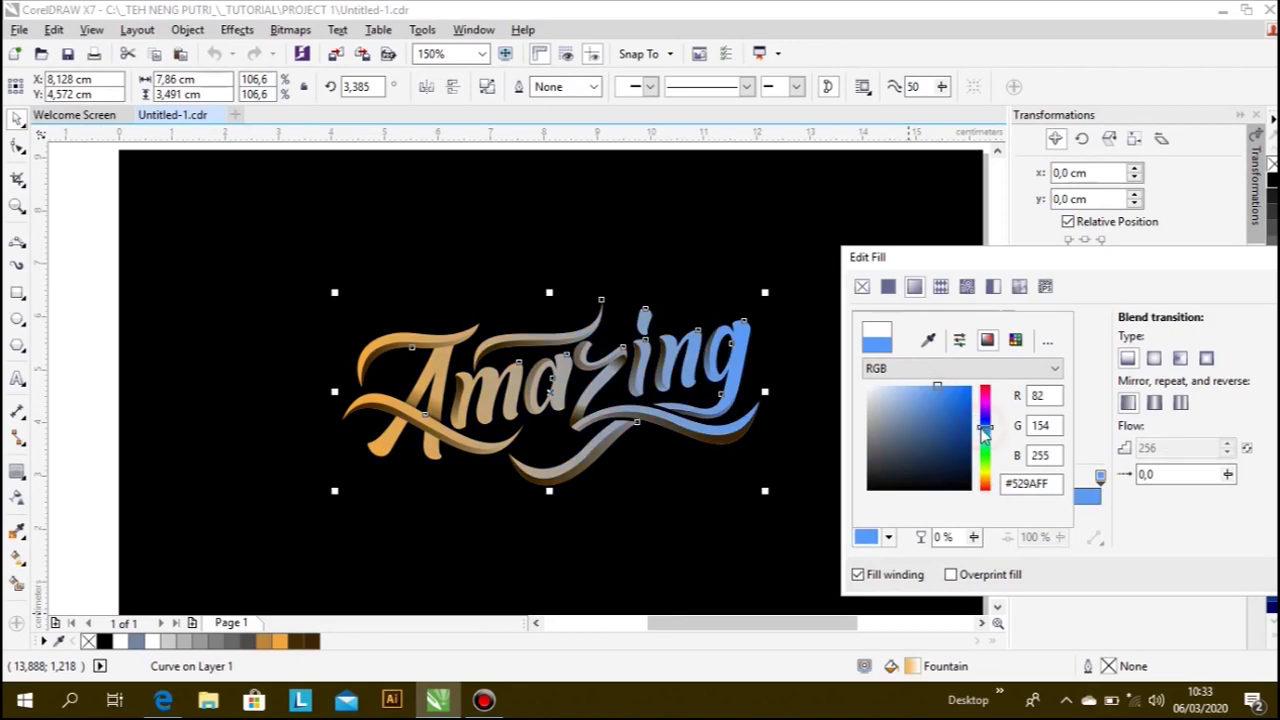
left_click_drag(981, 437, 994, 497)
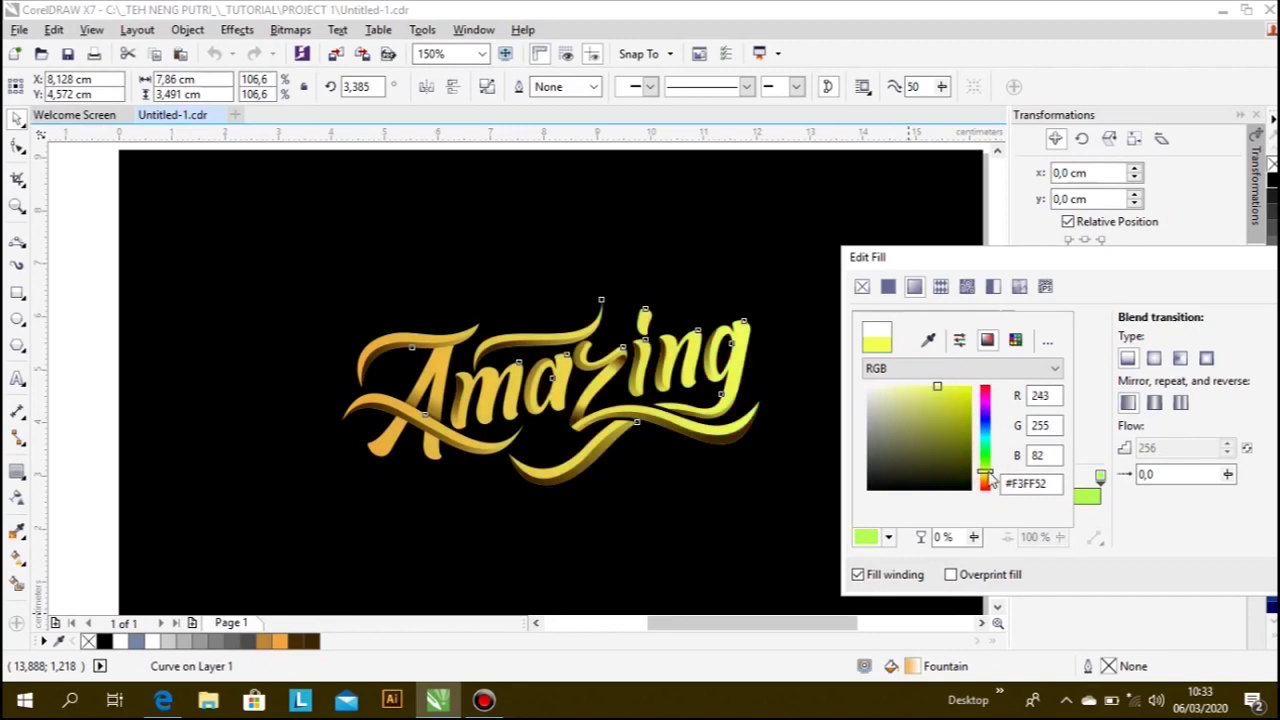
left_click_drag(994, 497, 996, 522)
left_click_drag(899, 396, 847, 420)
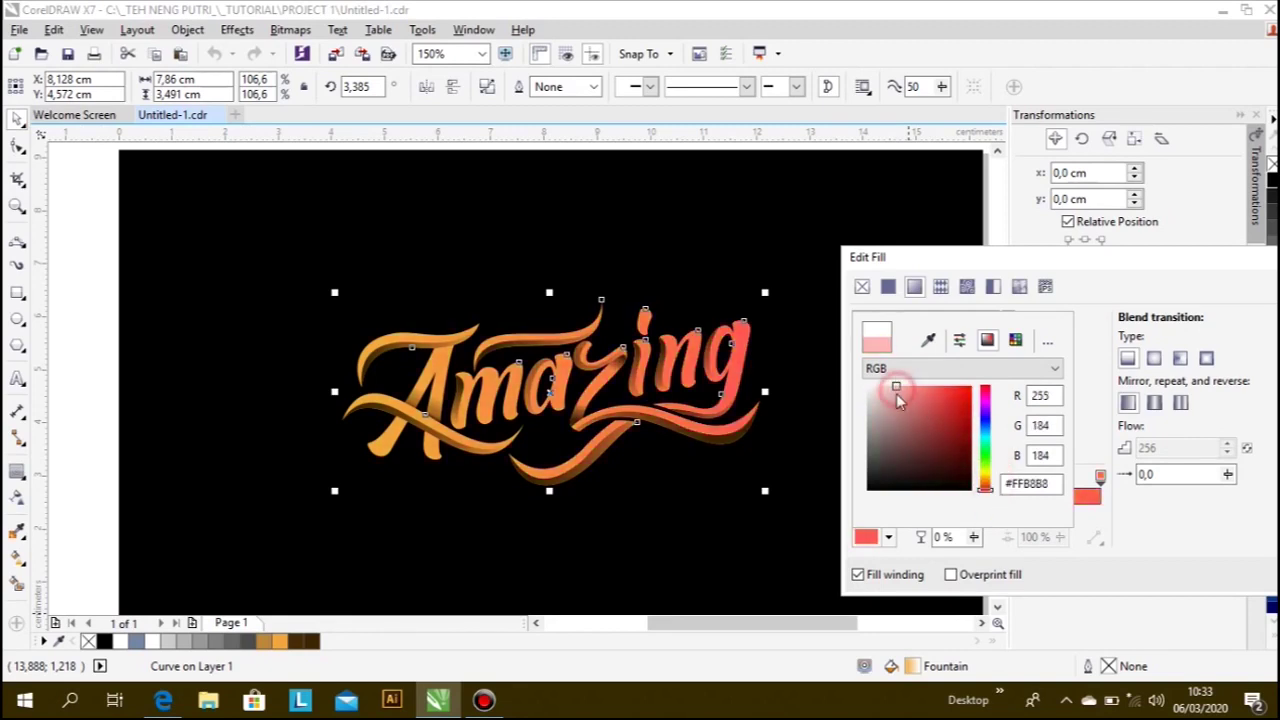
mouse_move(920, 432)
left_mouse_down()
mouse_move(944, 426)
mouse_move(935, 420)
left_mouse_up()
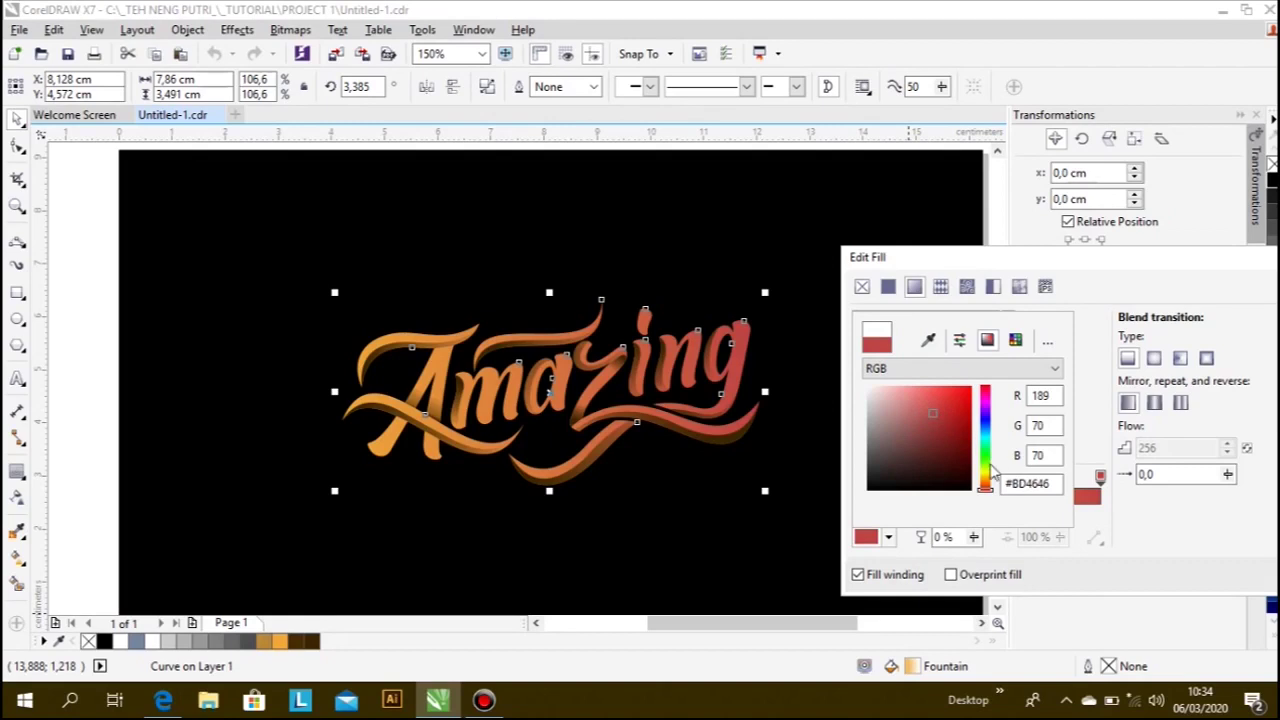
left_click_drag(986, 483, 991, 428)
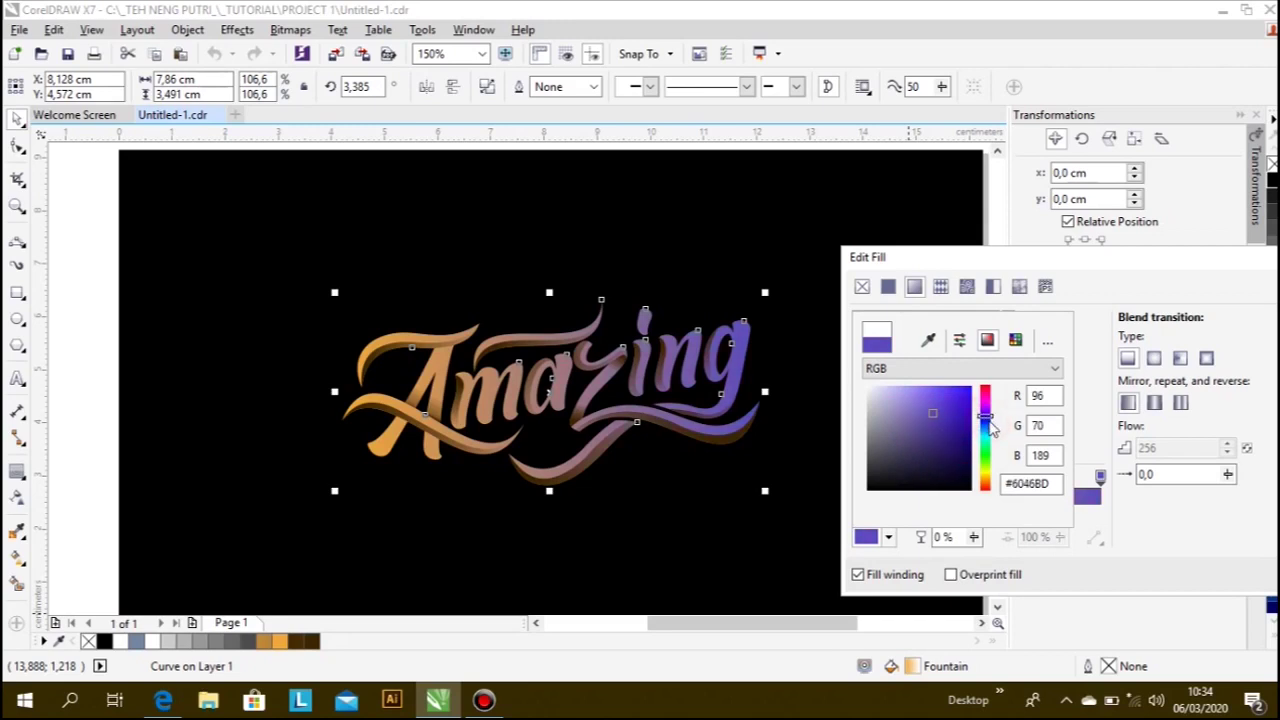
left_click(1122, 545)
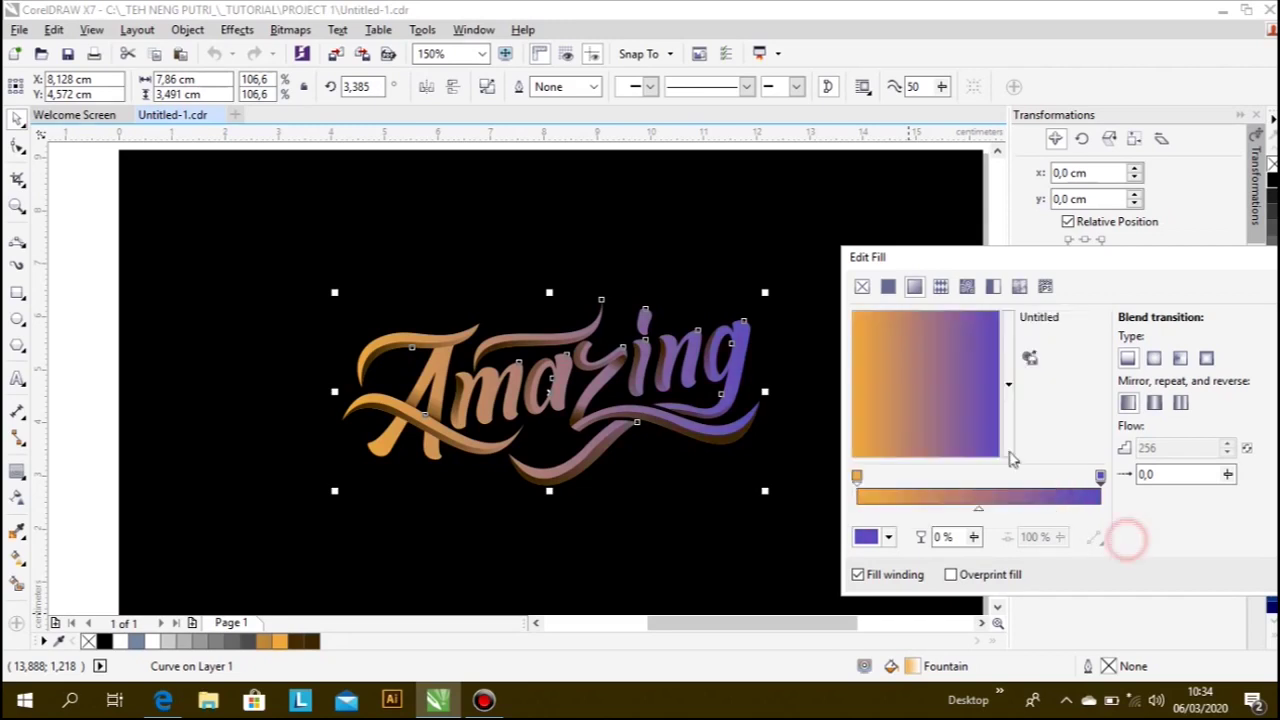
- Add a middle gradient node and change the end node to red
double_click(1071, 479)
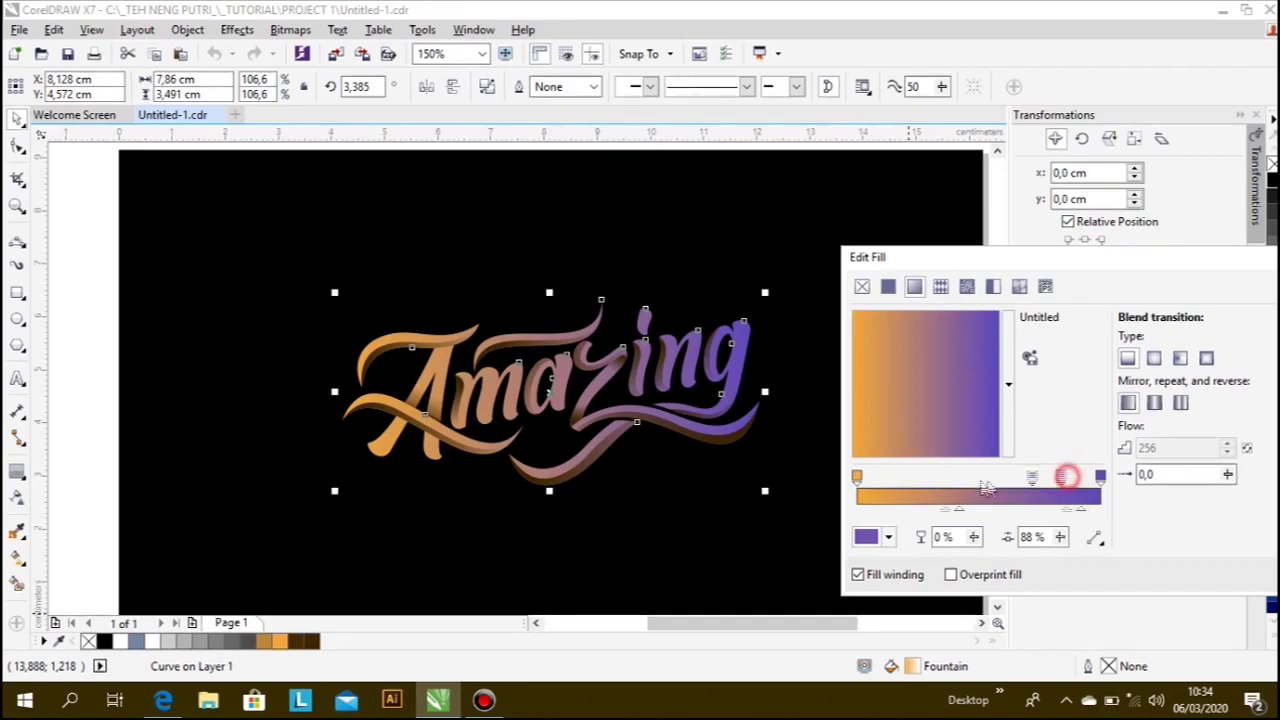
left_click(1099, 477)
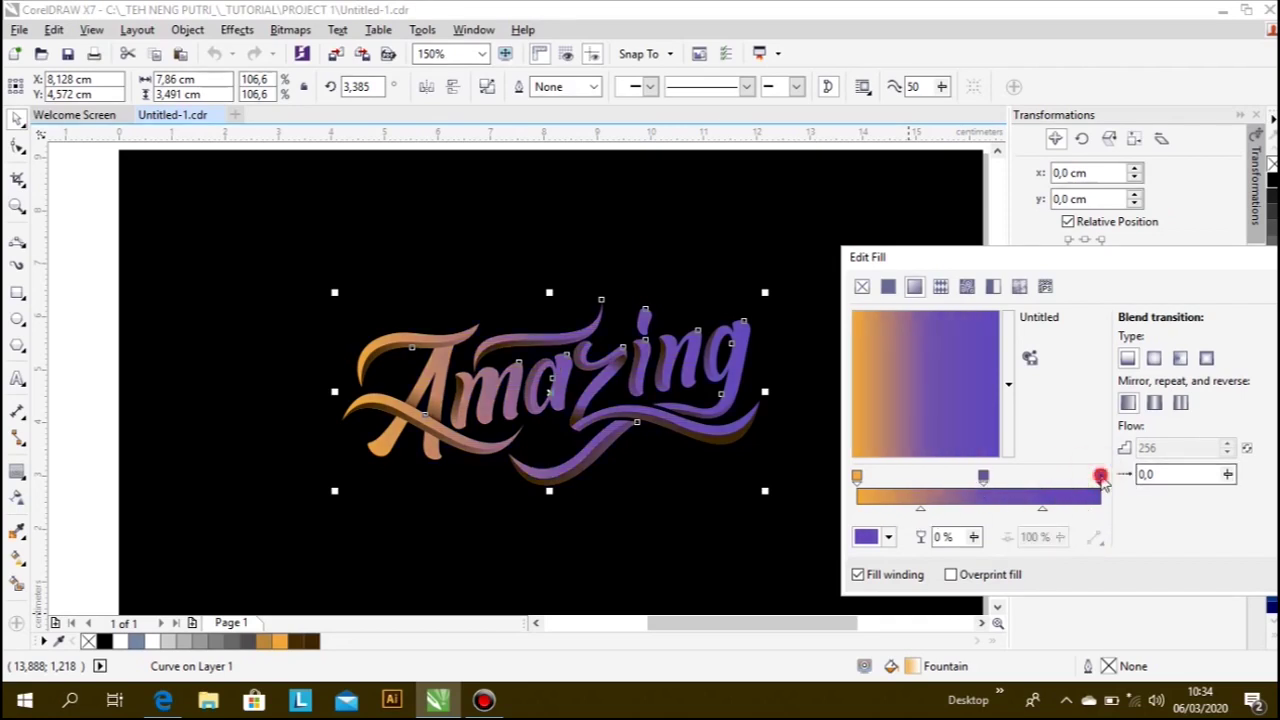
left_click(876, 538)
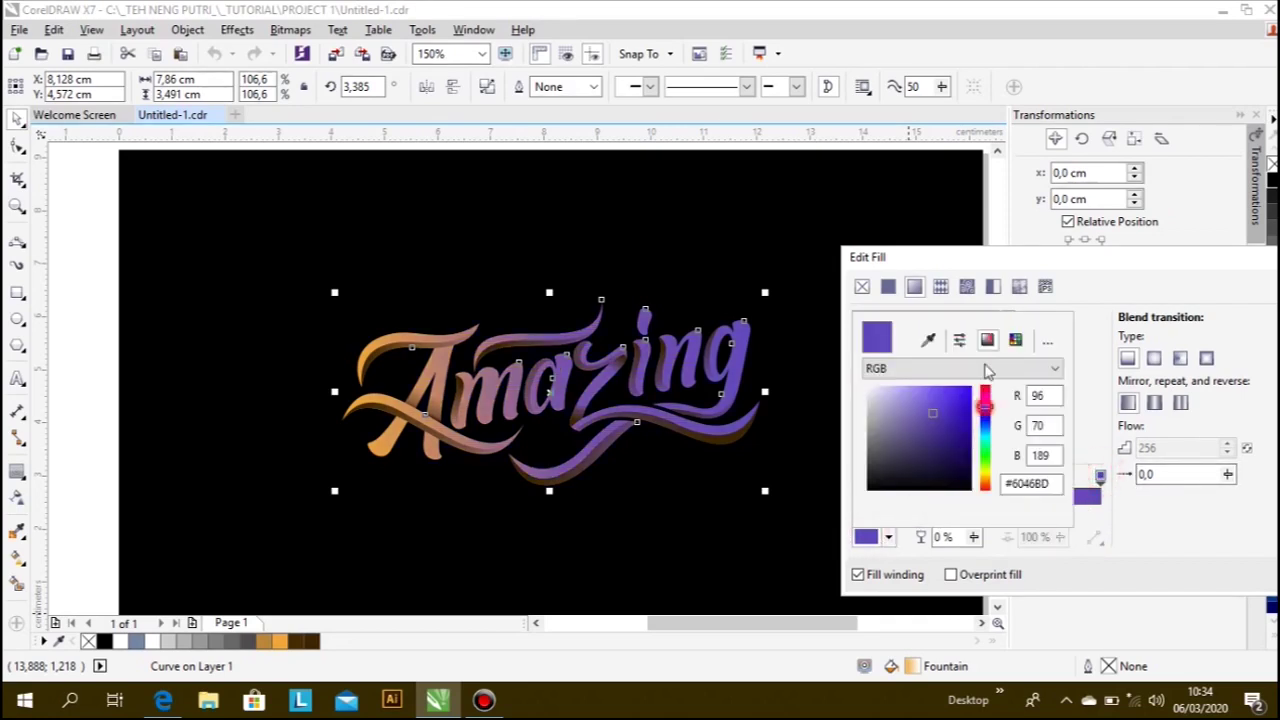
left_click(985, 388)
left_click(940, 399)
left_click_drag(953, 403, 945, 391)
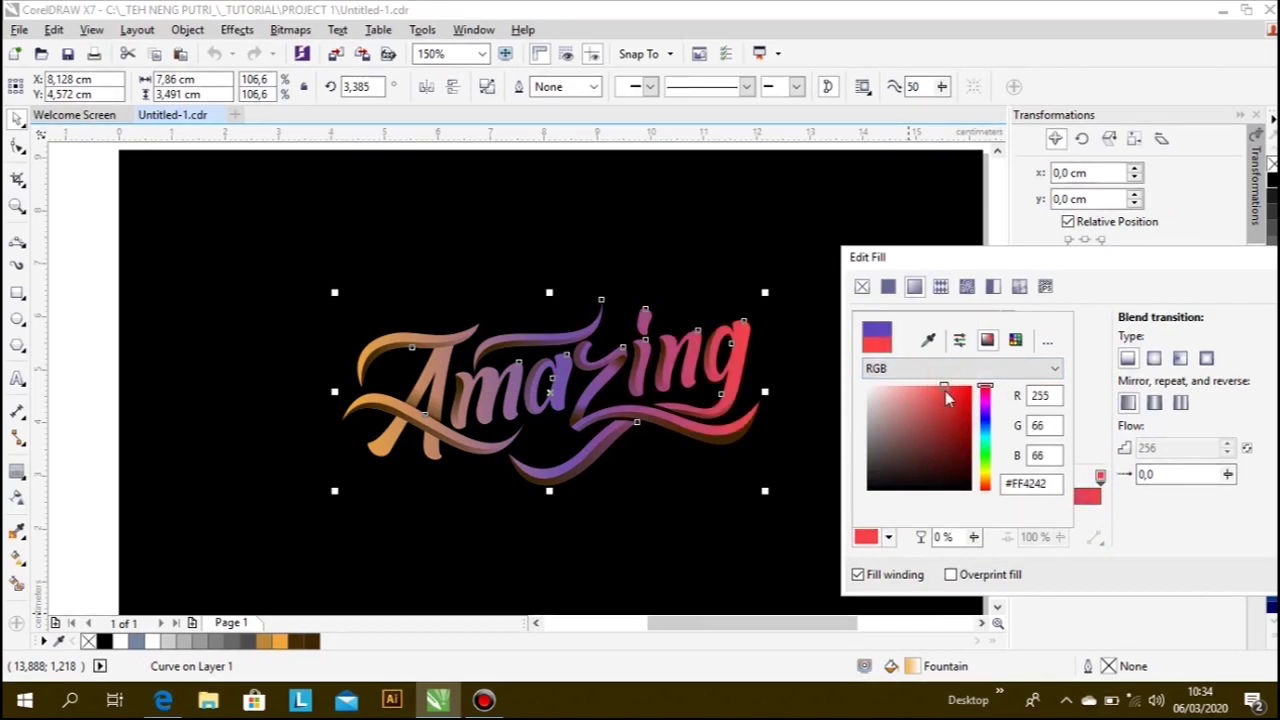
left_click_drag(943, 390, 941, 393)
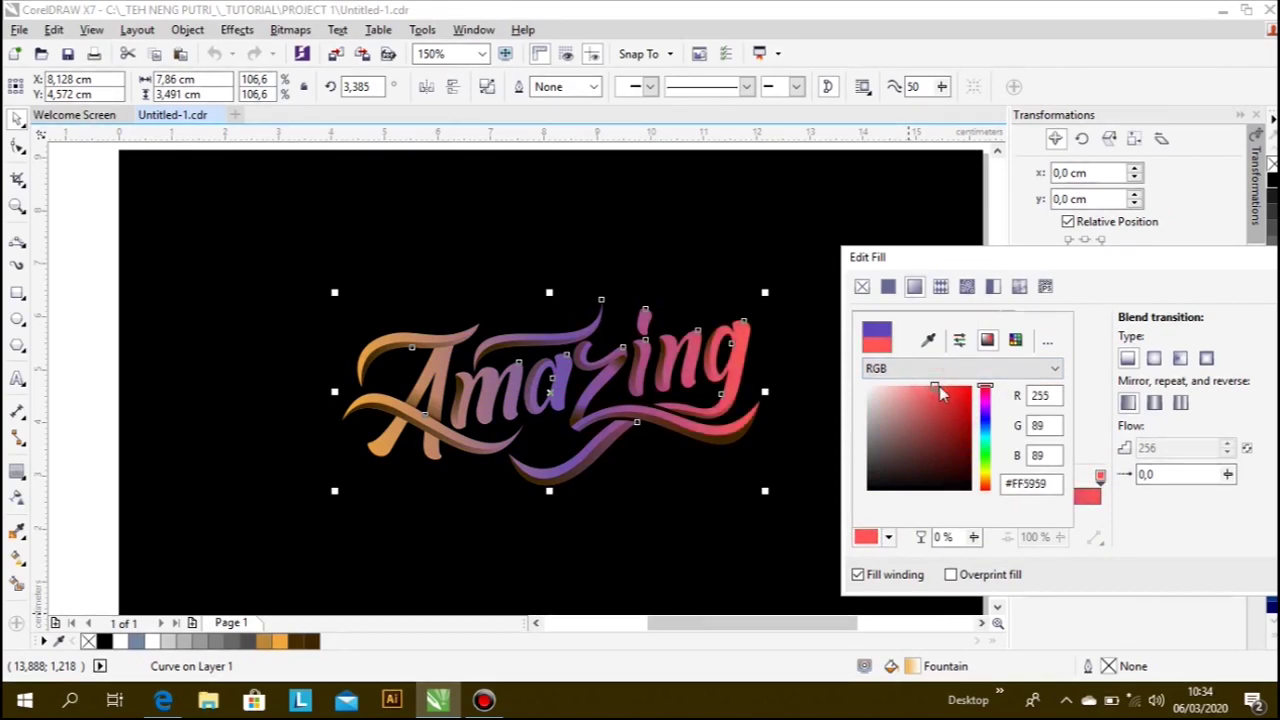
left_click(1141, 513)
- Set the gradient's start node to golden yellow #FFBF00
left_click(857, 477)
left_click(865, 537)
left_click(857, 477)
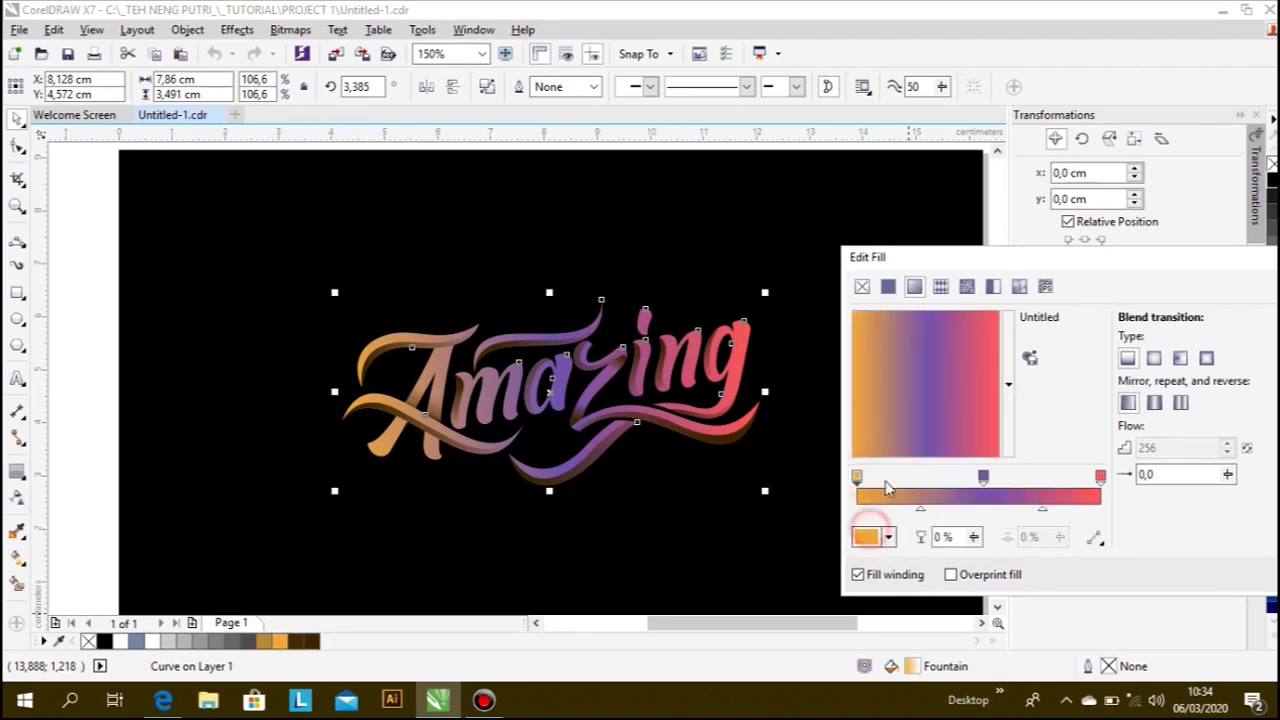
left_click(866, 537)
left_click_drag(952, 385, 930, 386)
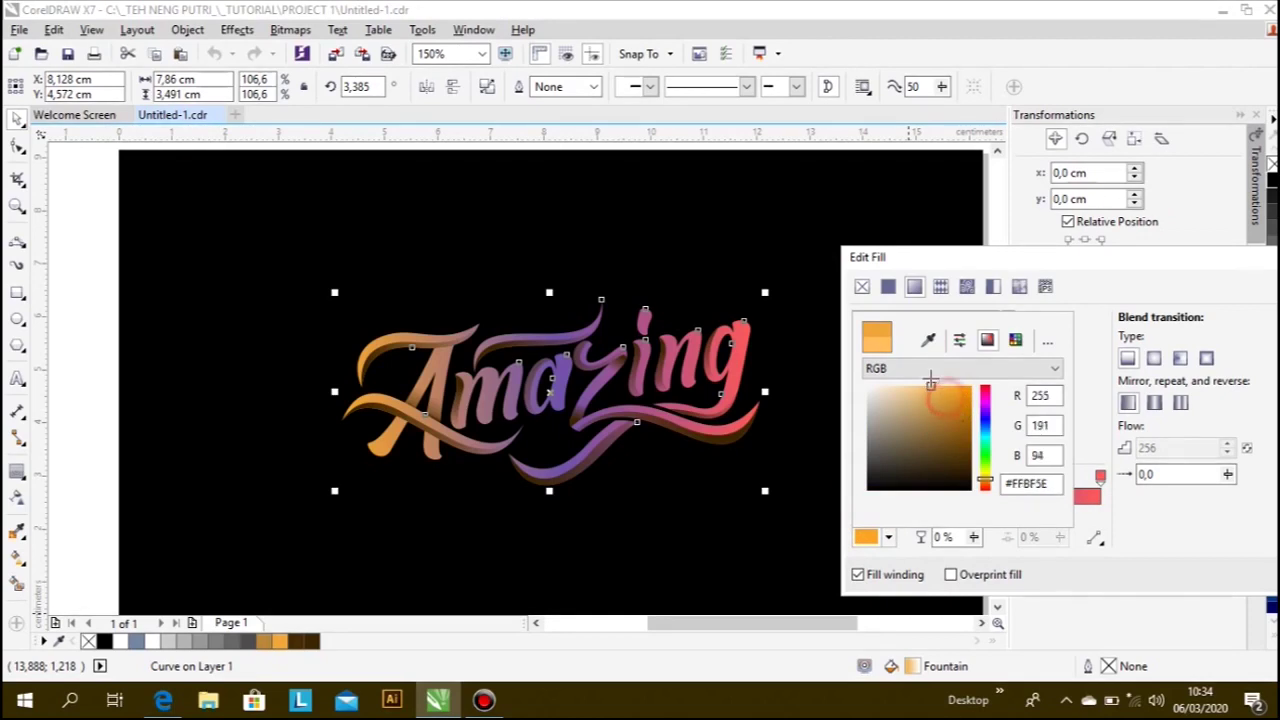
left_click(953, 393)
left_click(985, 485)
left_click(971, 386)
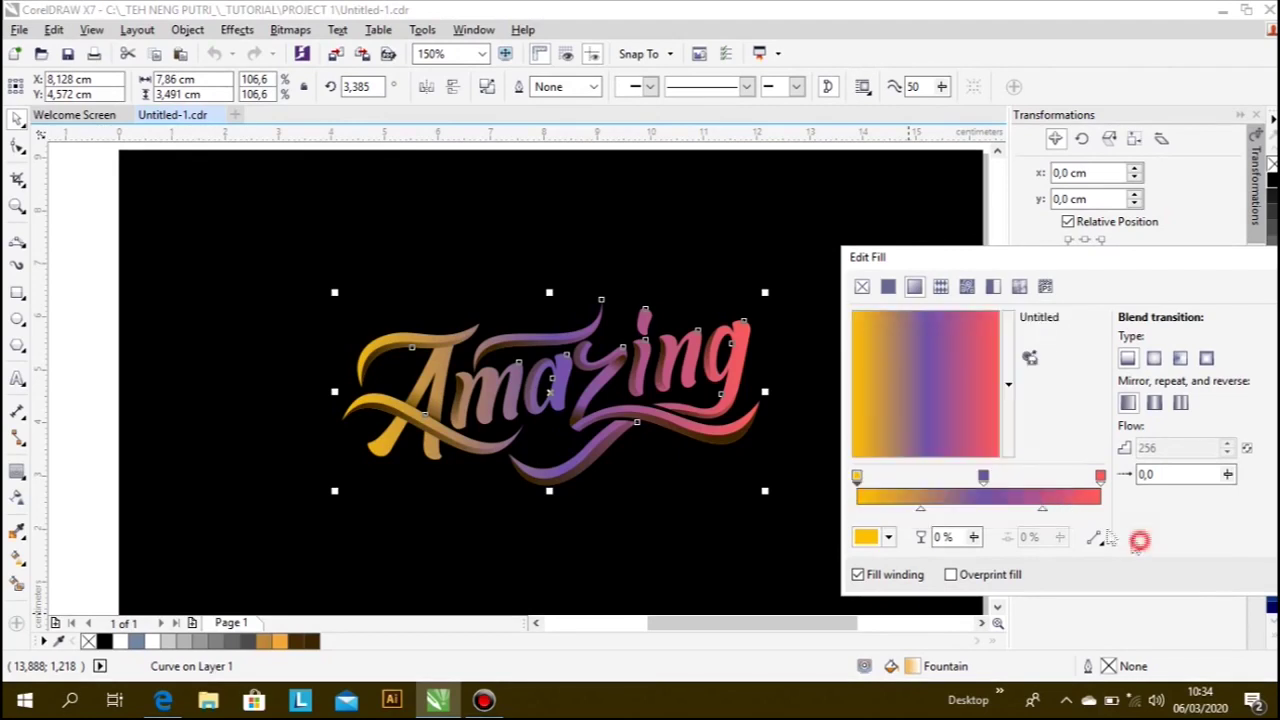
left_click(988, 478)
- Remove the middle node, make the end node orange-red (about #E65531), and apply
double_click(988, 478)
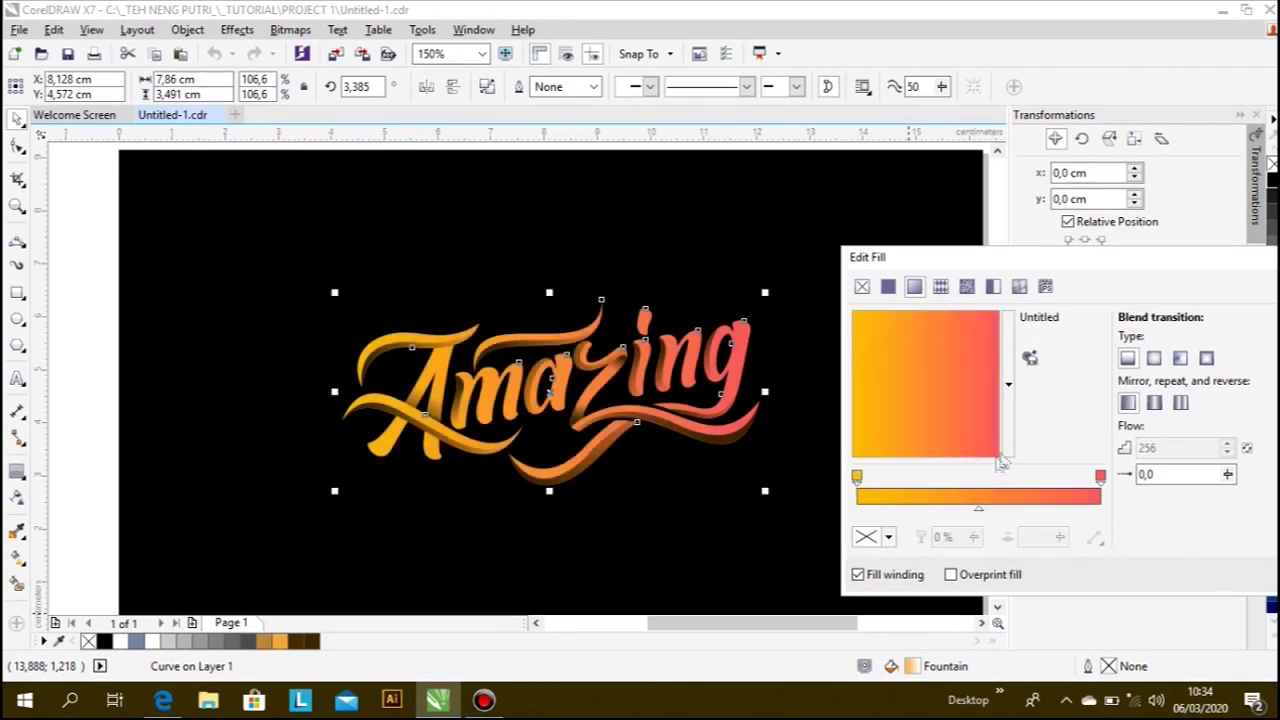
left_click(1099, 478)
left_click(1100, 478)
left_click(885, 537)
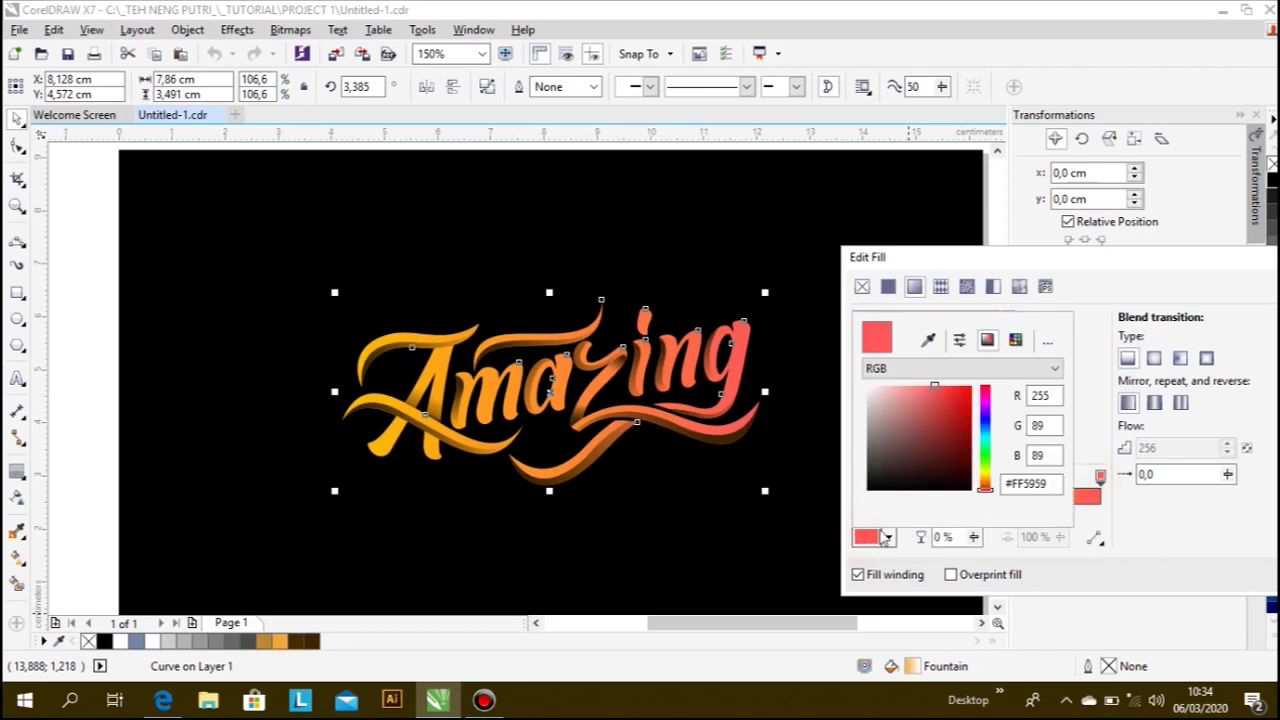
left_click_drag(945, 408, 951, 402)
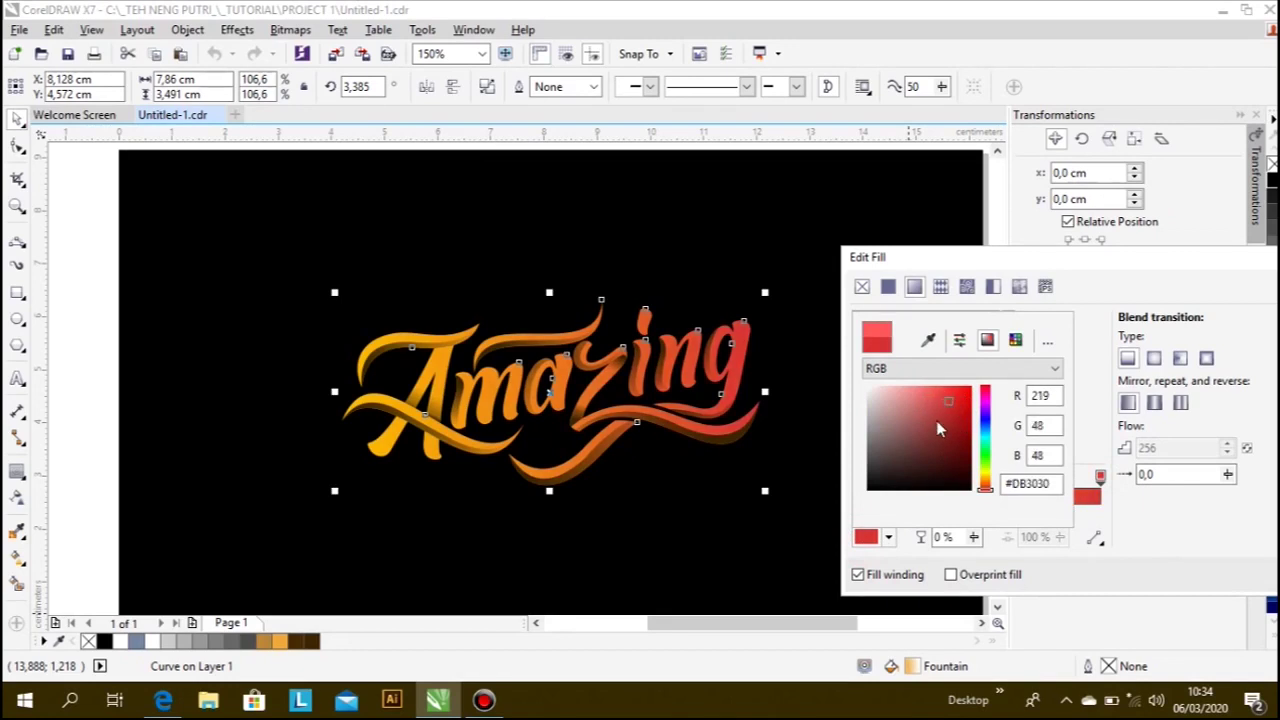
left_click_drag(938, 408, 945, 403)
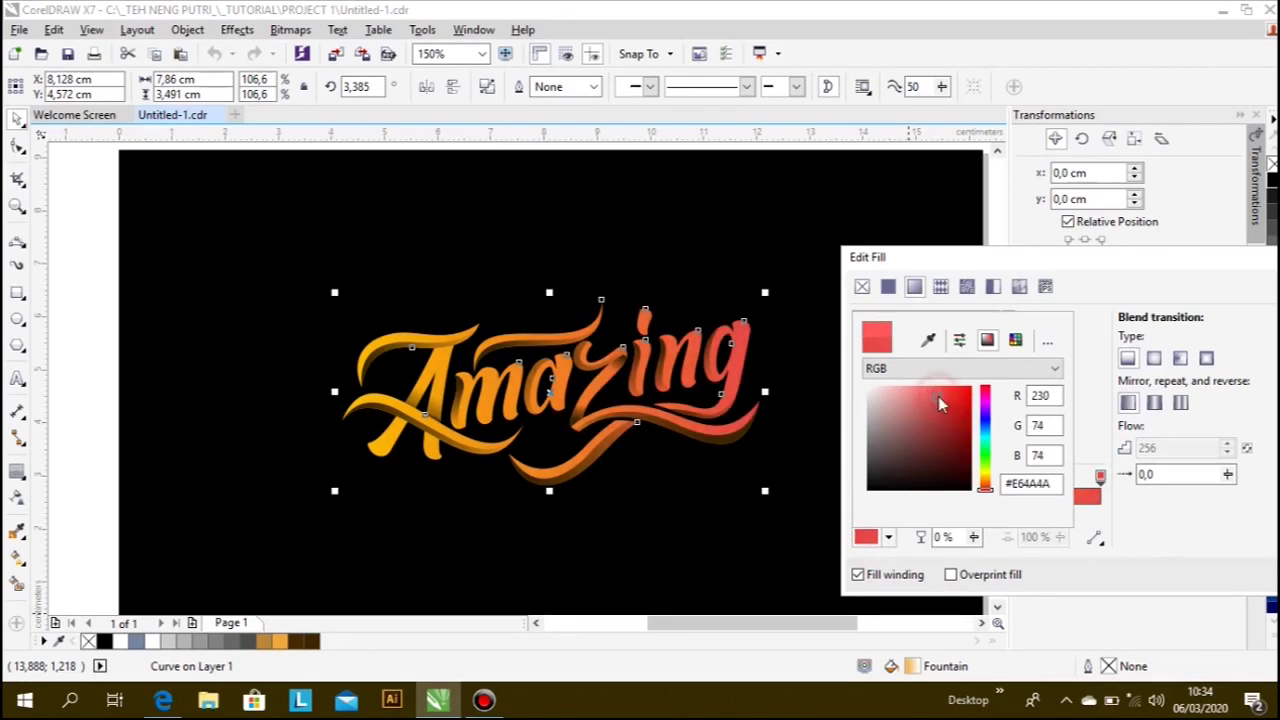
left_click(984, 488)
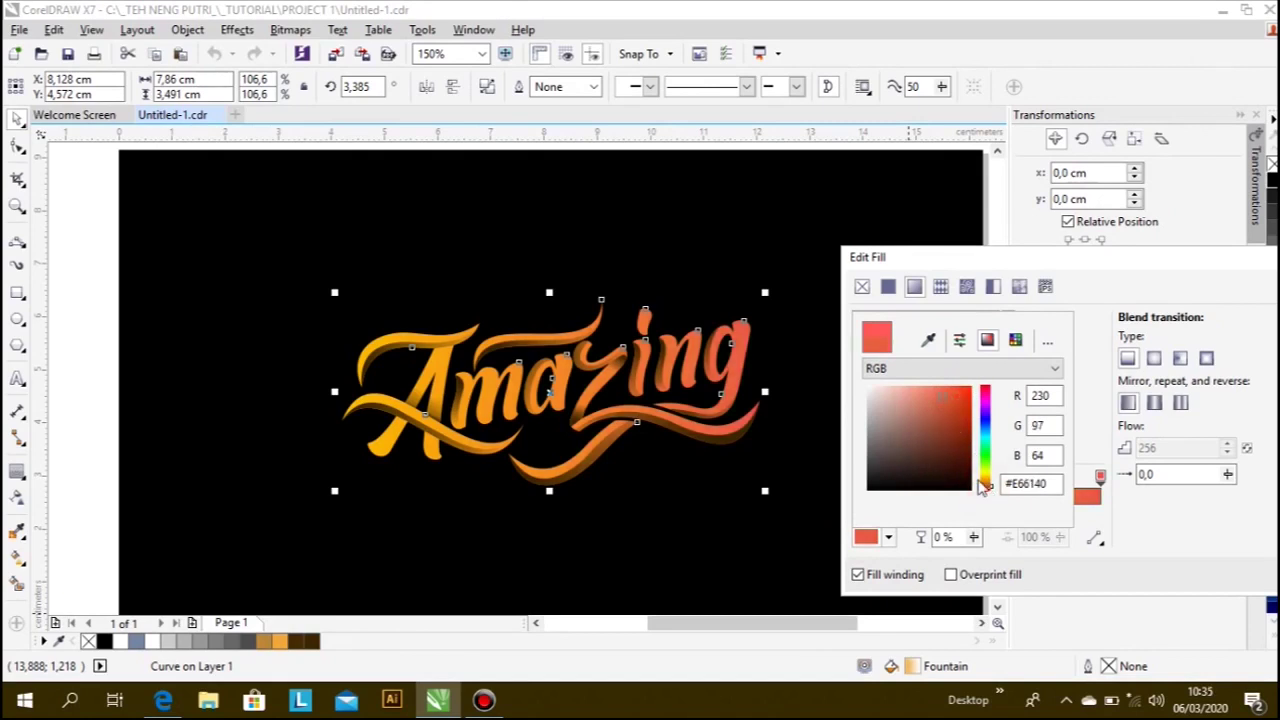
left_click(953, 404)
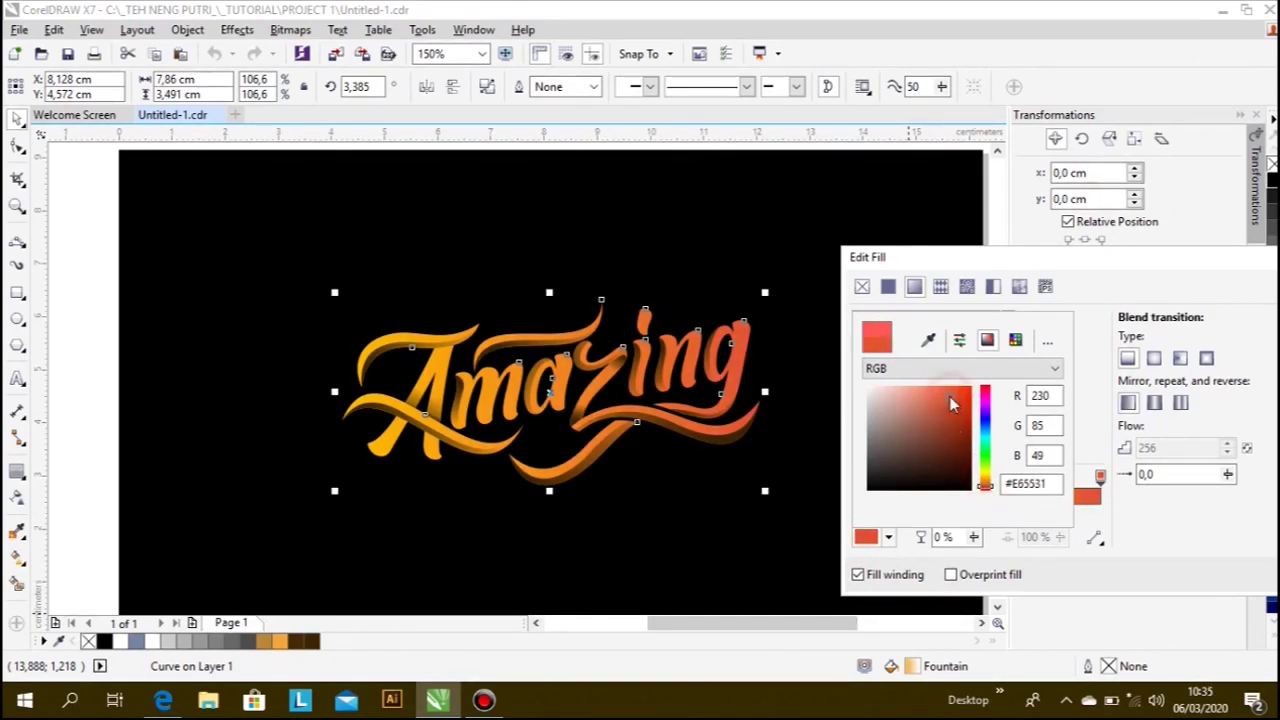
left_click(1083, 262)
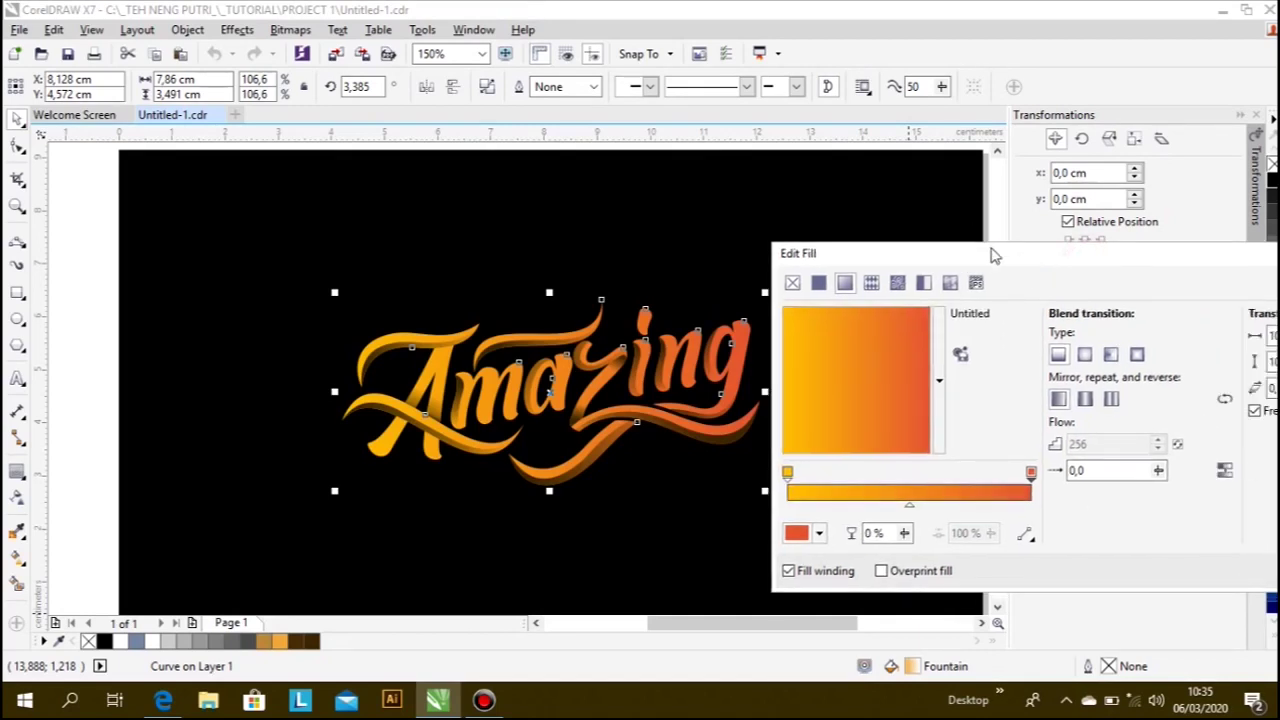
left_click_drag(993, 256, 903, 244)
left_click(1243, 558)
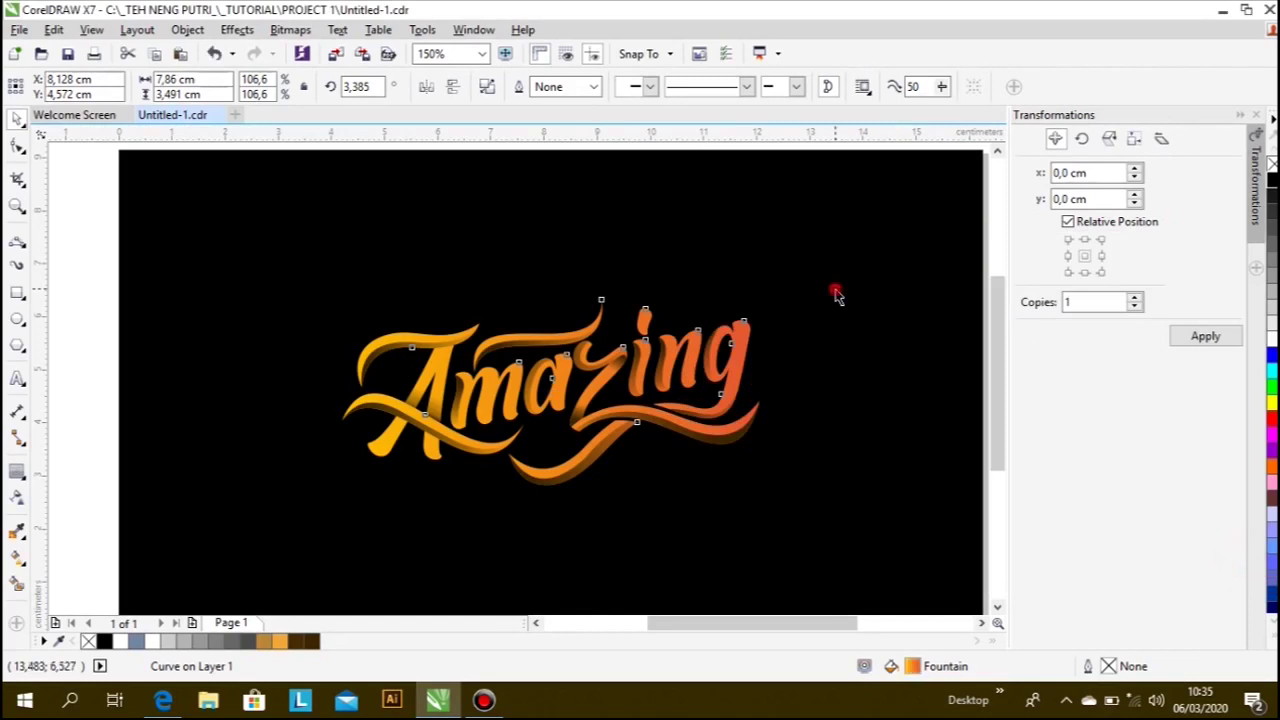
left_click(838, 296)
key("F3")
left_click(891, 329)
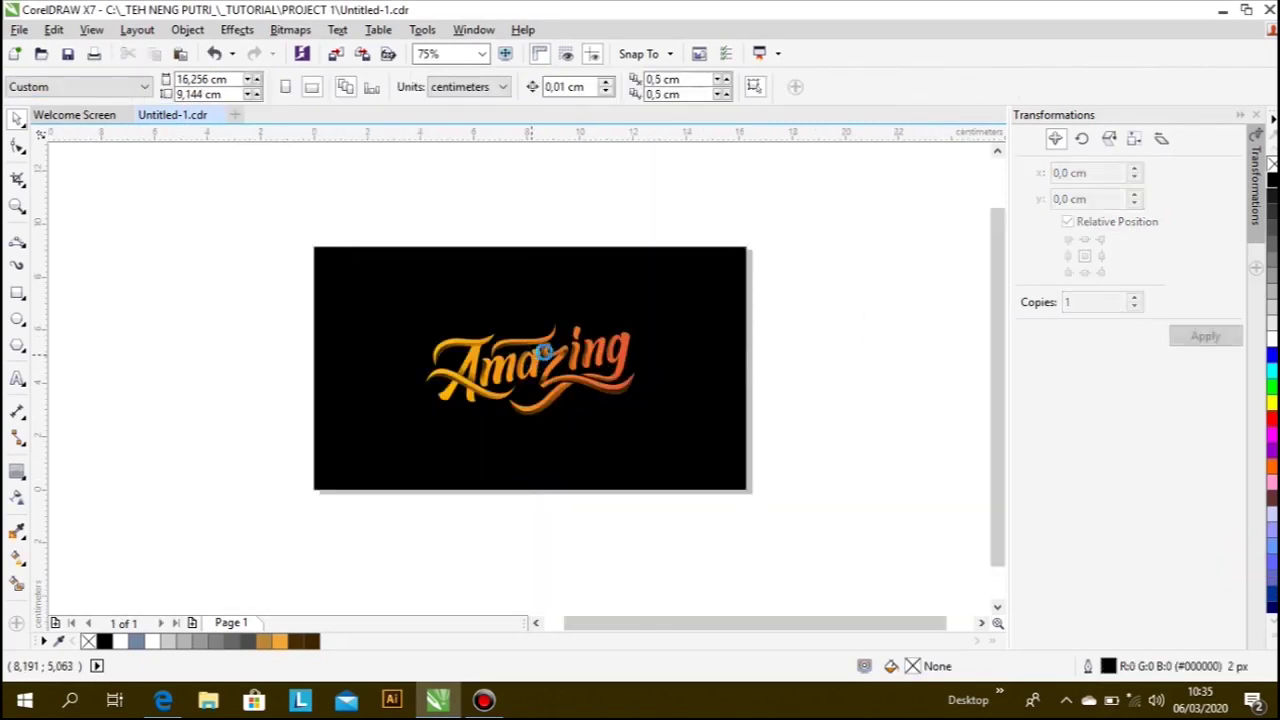
scroll(541, 363, "up", 3)
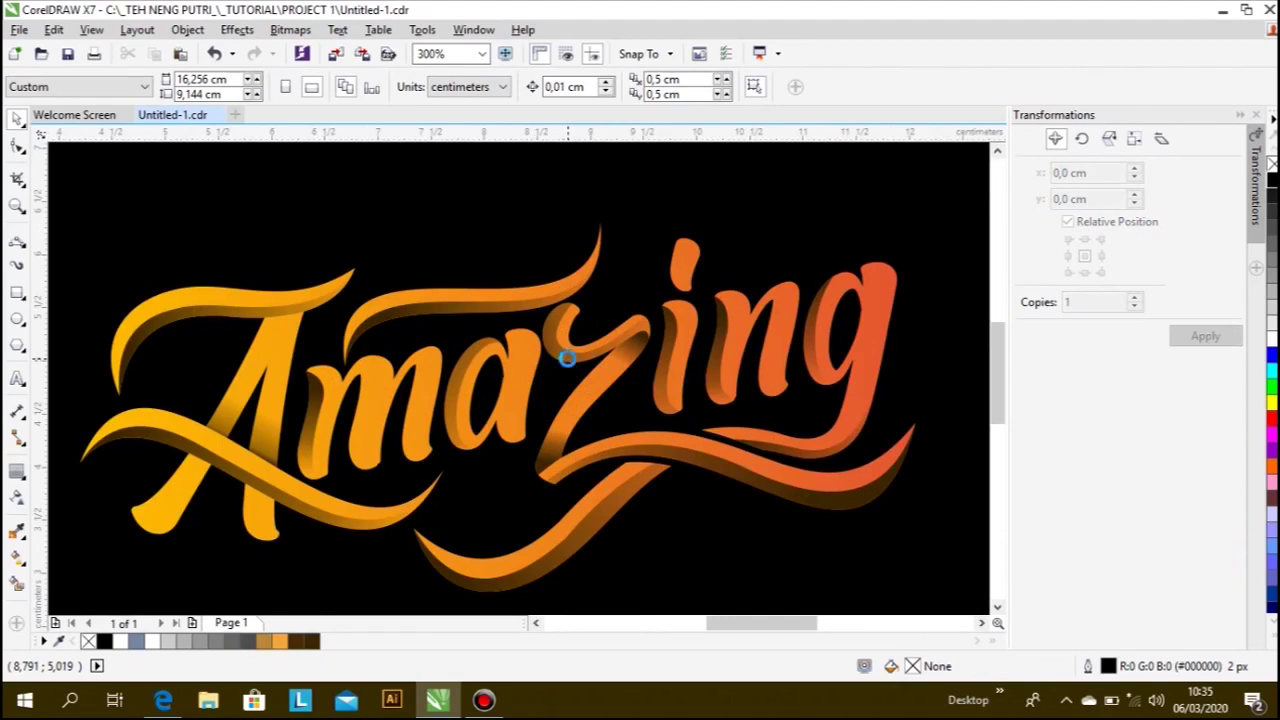
key("ctrl+z")
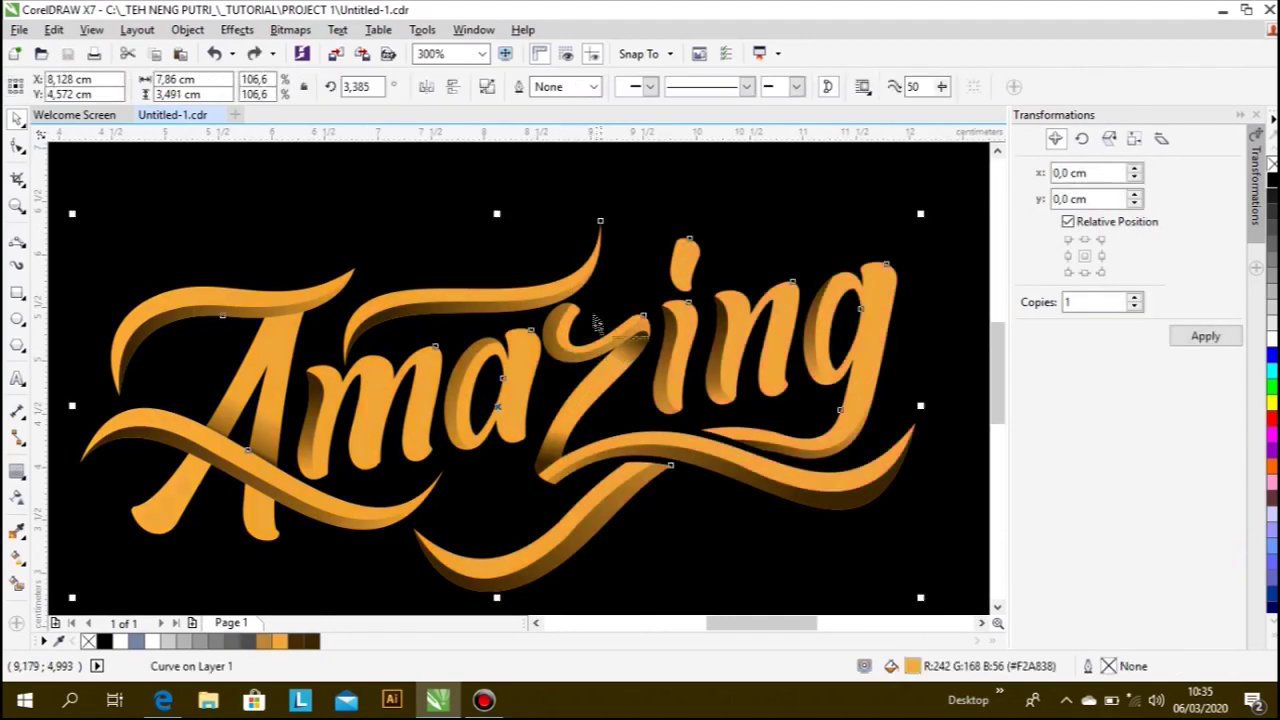
scroll(585, 294, "down", 1)
left_click(254, 53)
left_click(76, 277)
scroll(410, 400, "down", 1)
scroll(472, 373, "up", 1)
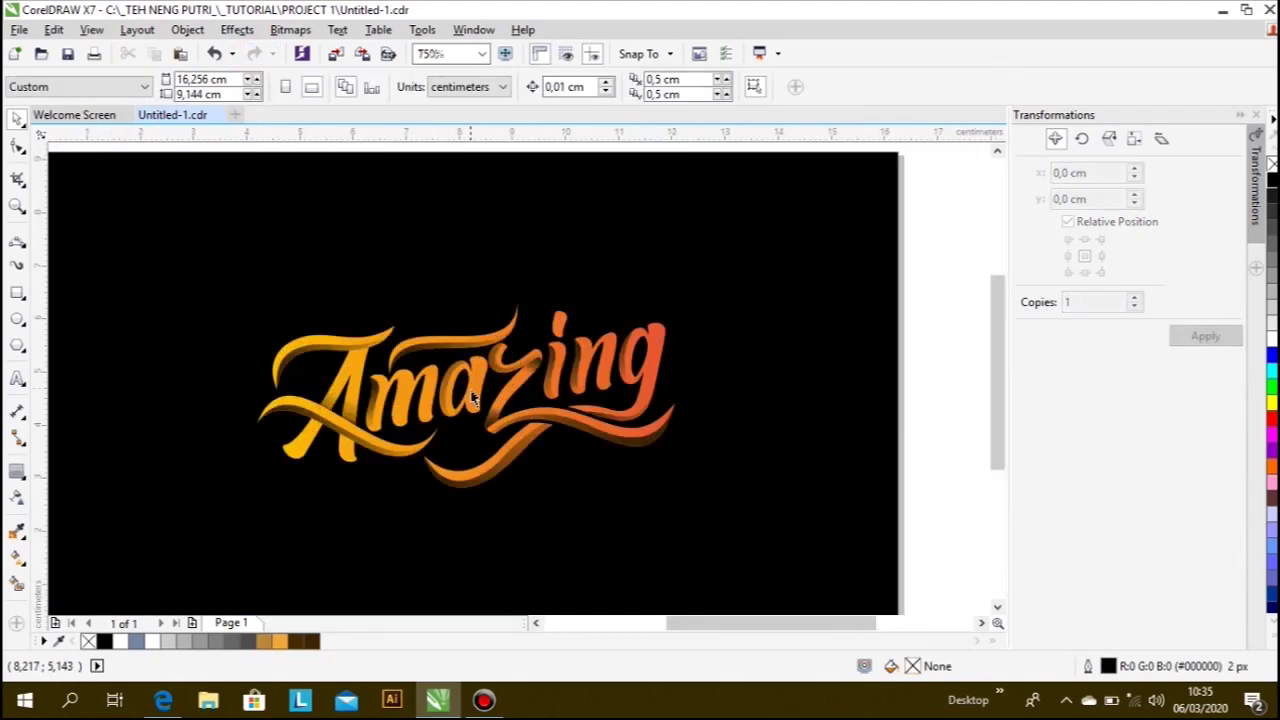
scroll(472, 373, "up", 1)
left_click(467, 390)
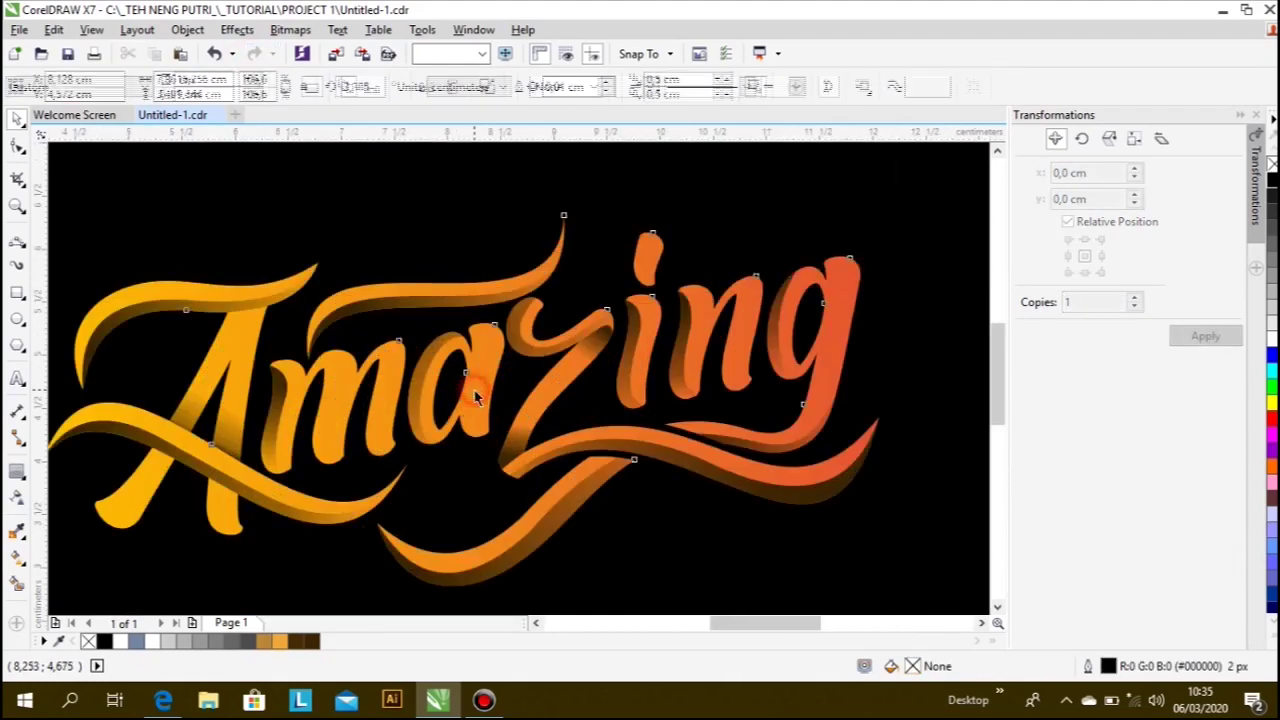
left_click(237, 29)
left_click(440, 92)
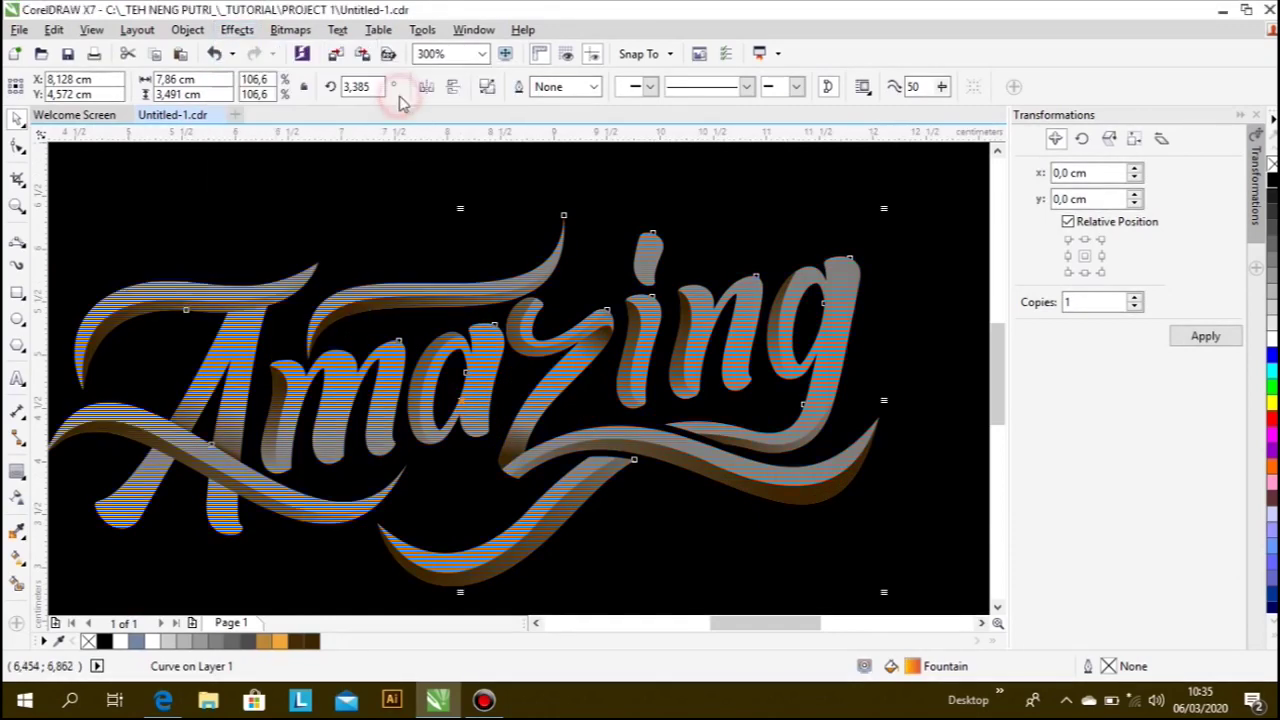
scroll(487, 300, "down", 1)
scroll(503, 372, "up", 1)
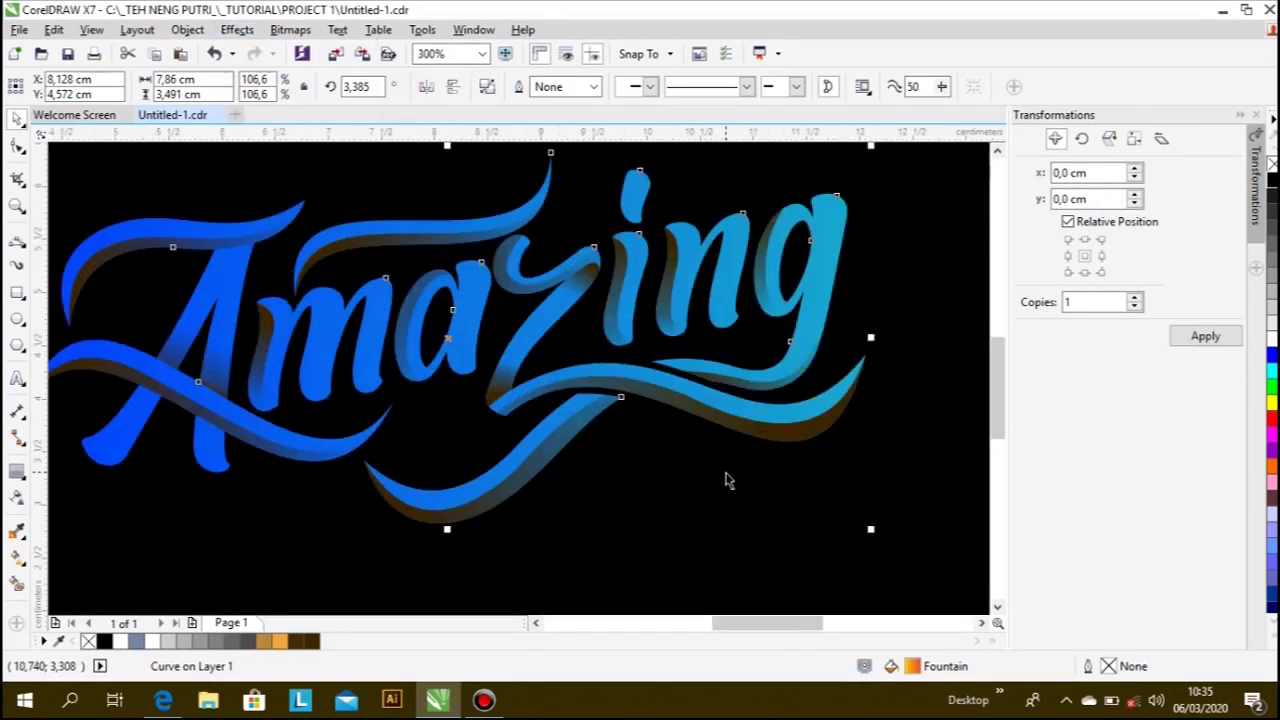
key("ctrl+z")
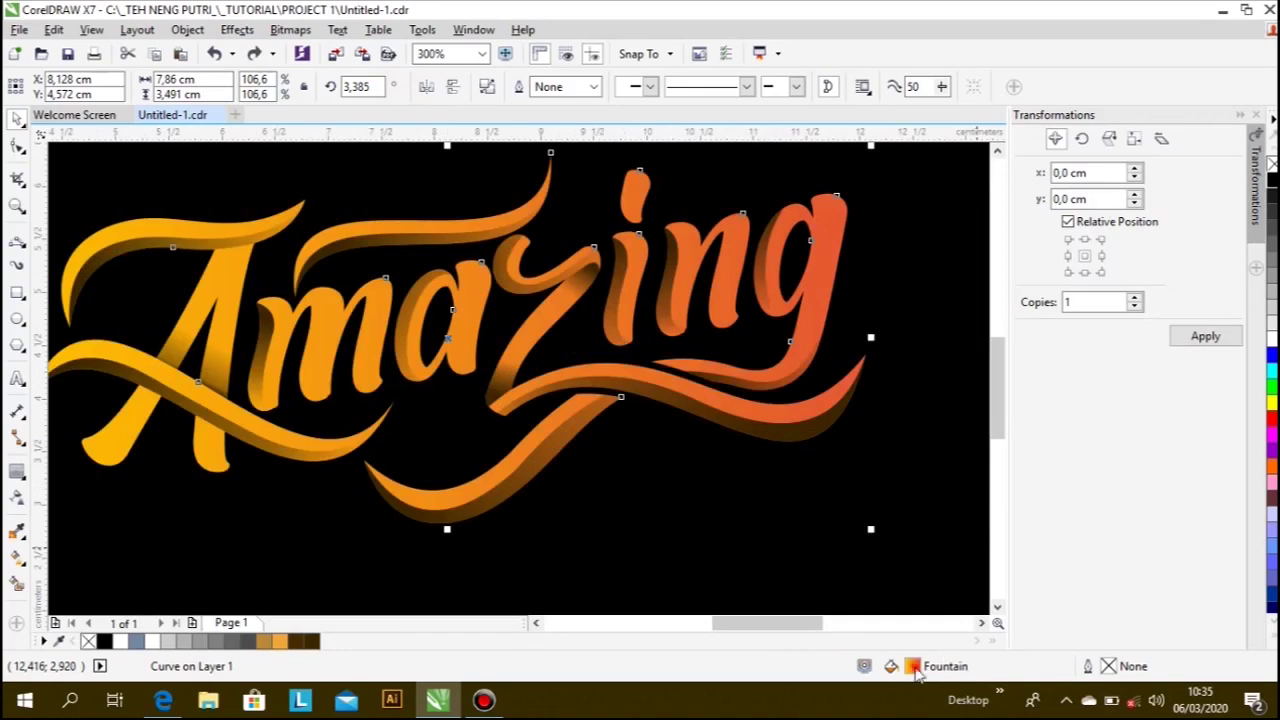
- Set the lettering gradient's left colour stop to cyan (#00CCFF)
double_click(913, 666)
left_click(697, 463)
left_click(728, 522)
left_click_drag(820, 455, 826, 425)
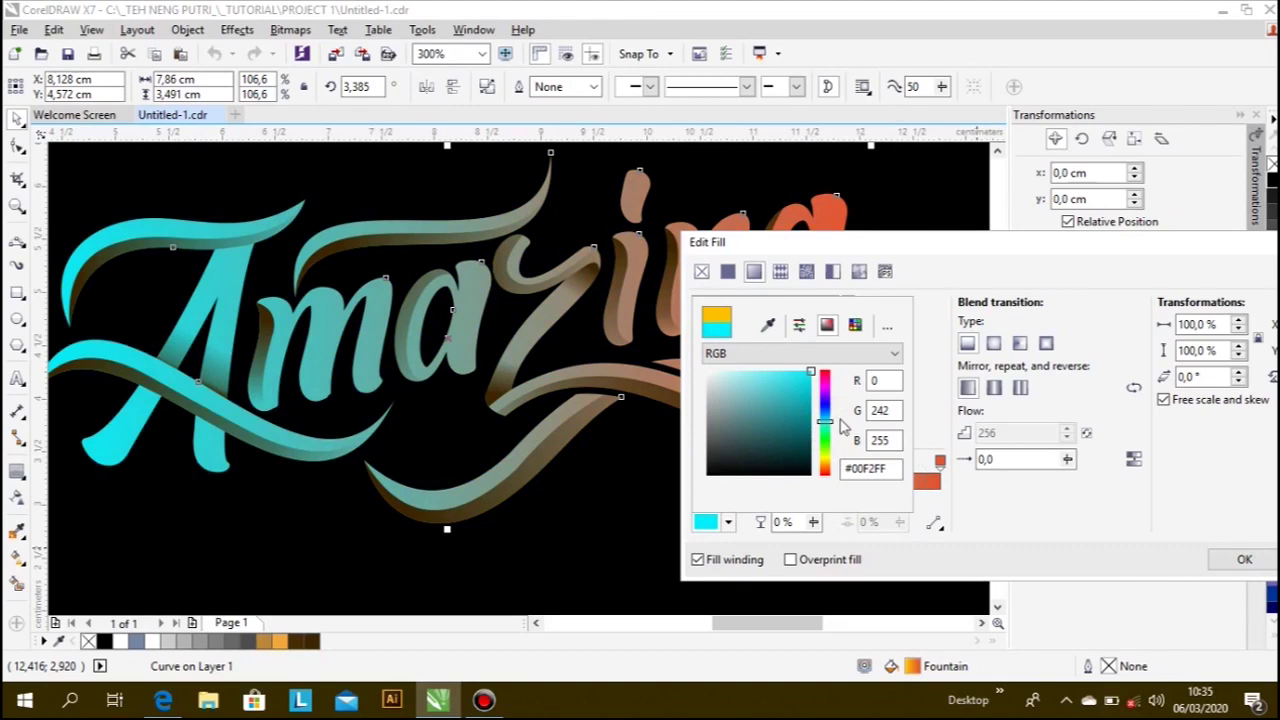
left_click_drag(825, 421, 826, 415)
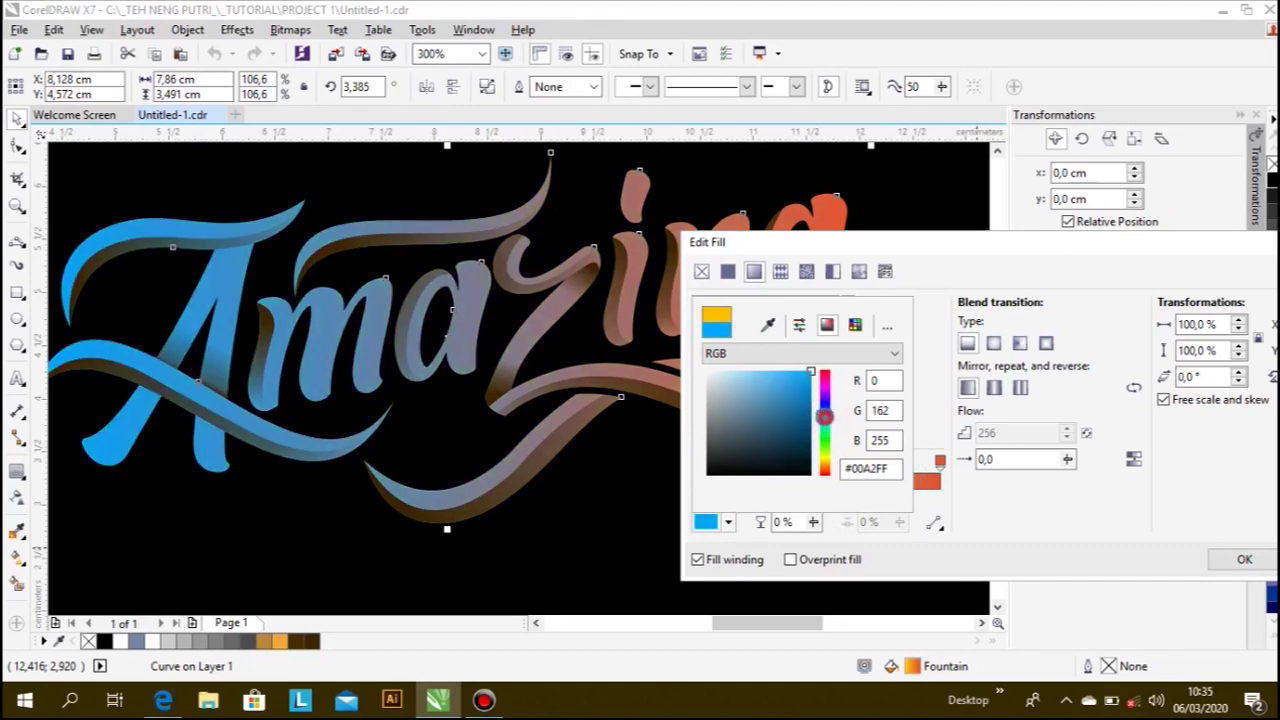
left_click_drag(827, 421, 826, 424)
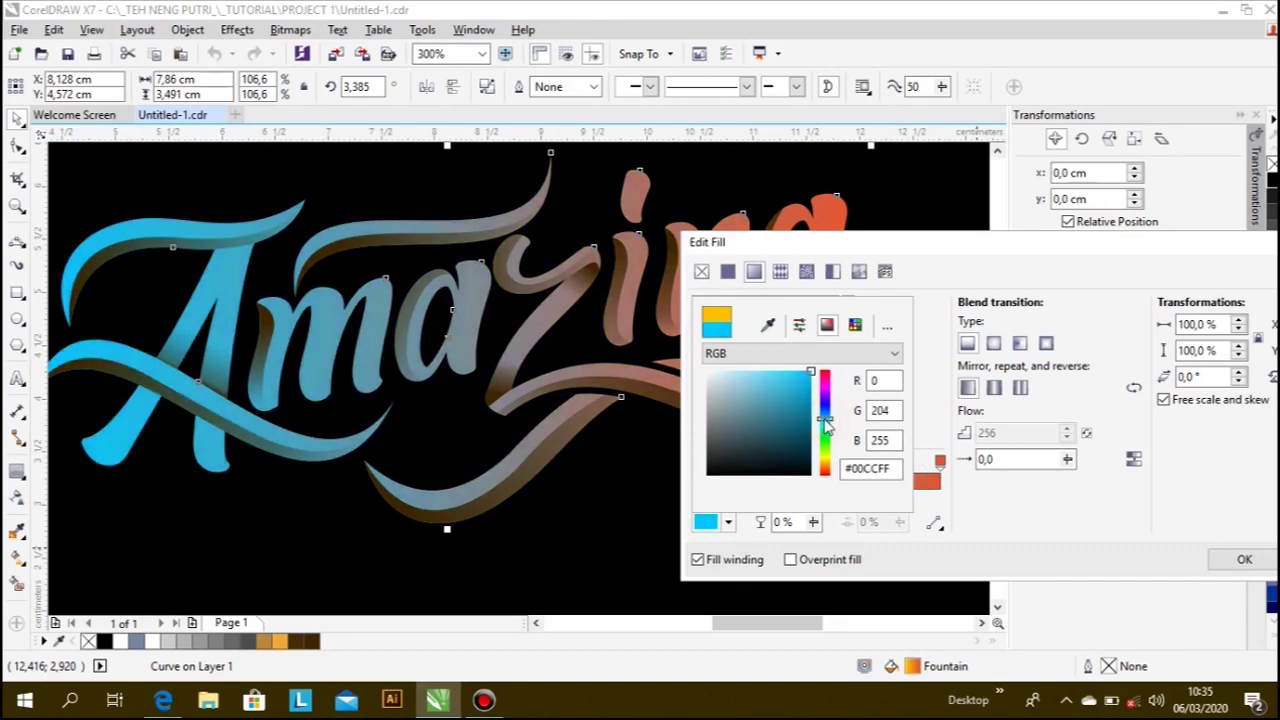
left_click(1012, 509)
- Set the gradient's right colour stop to yellow (#FFCD03) and apply the fill
left_click(940, 462)
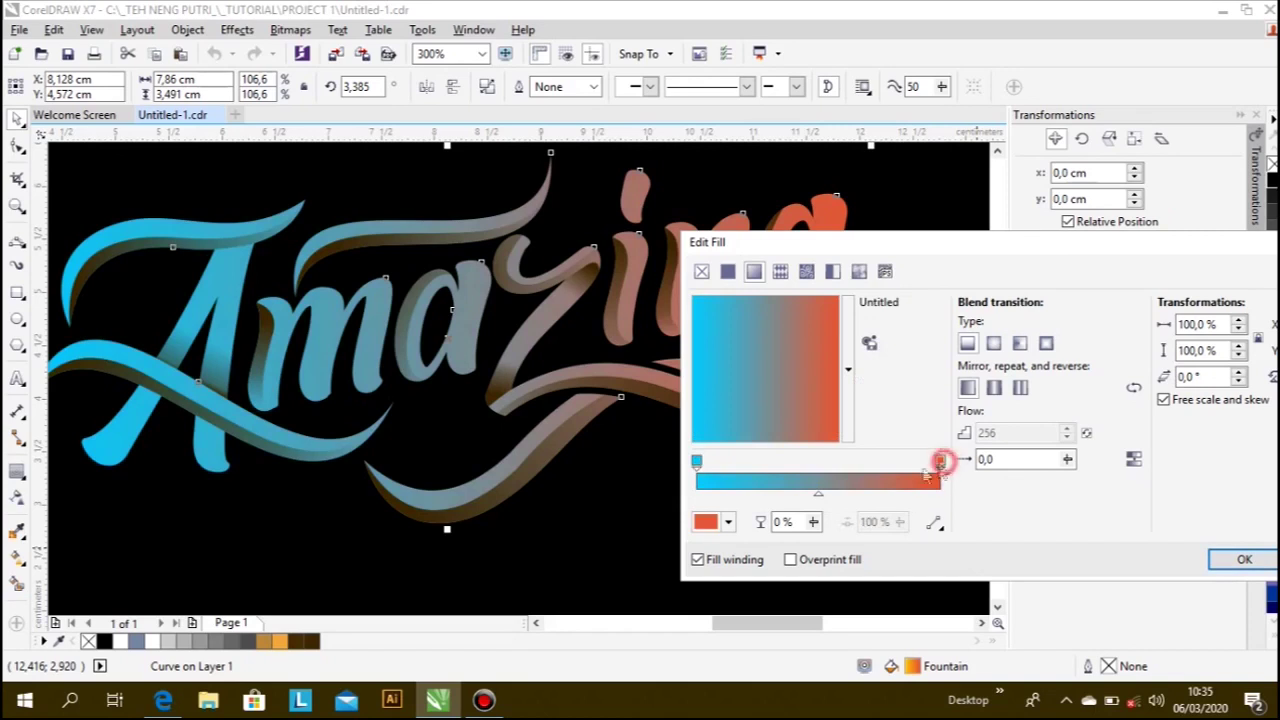
left_click(706, 521)
left_click(806, 380)
left_click_drag(806, 380, 814, 374)
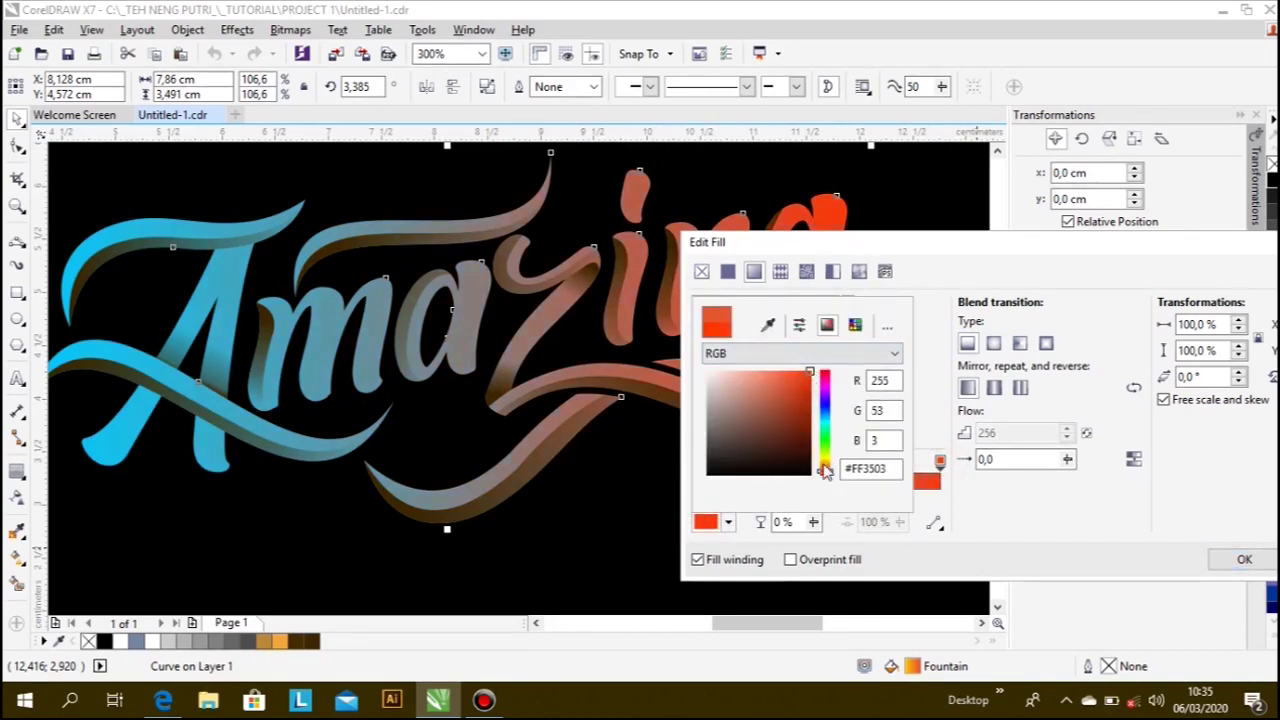
left_click_drag(825, 472, 824, 469)
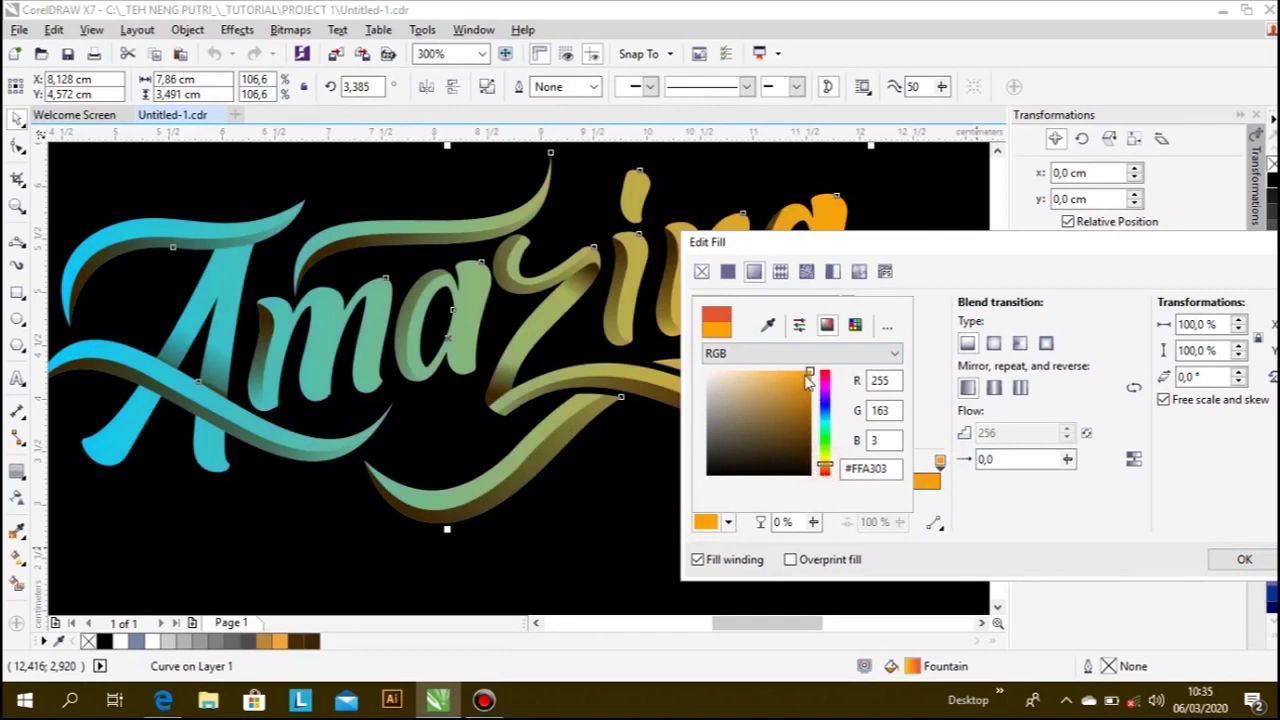
left_click_drag(827, 468, 827, 464)
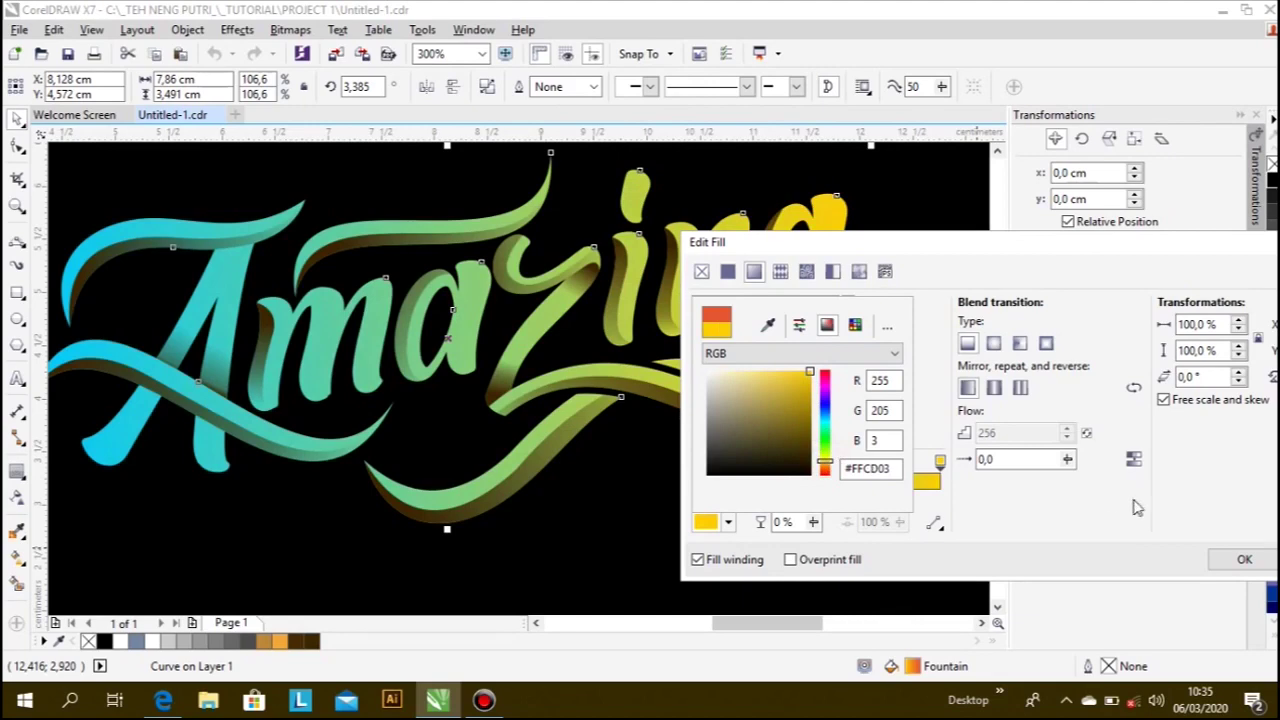
left_click(1208, 532)
left_click(1238, 560)
scroll(643, 337, "down", 2)
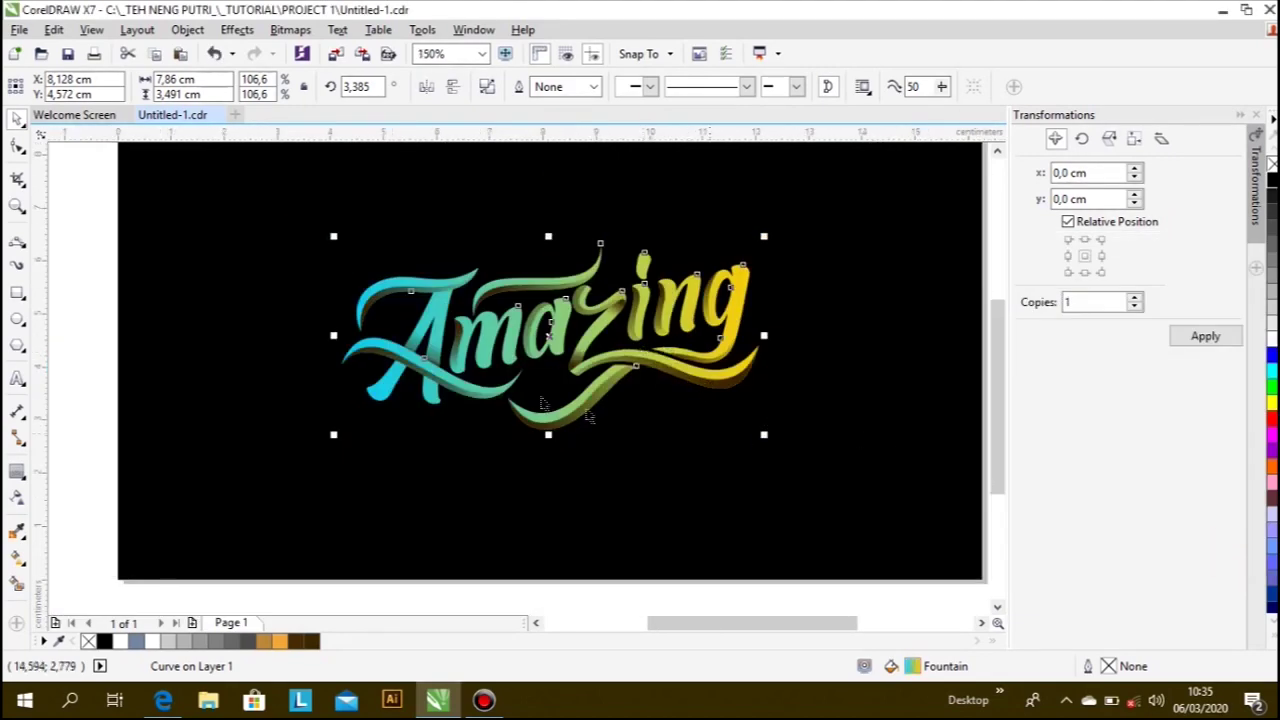
- Fill the 3D shading group with dark navy blue (R:1 G:36 B:61, #01243D)
scroll(620, 430, "down", 2)
left_click(593, 531)
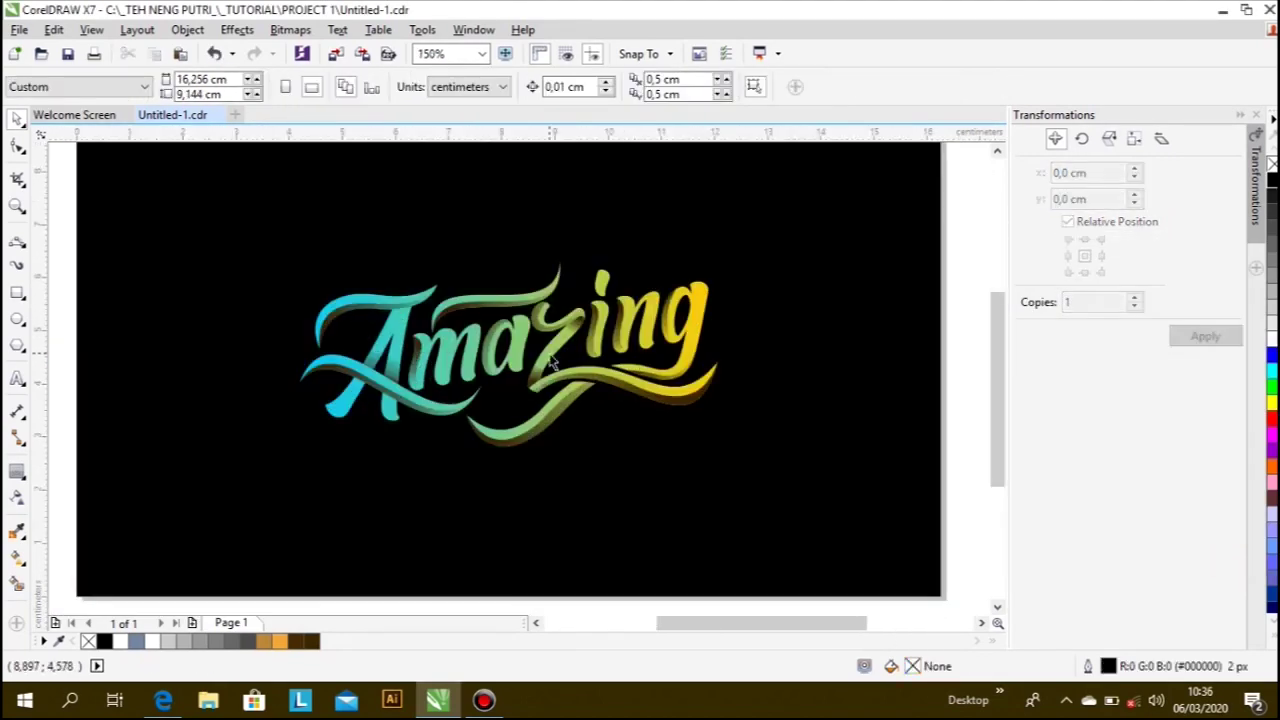
scroll(551, 362, "up", 1)
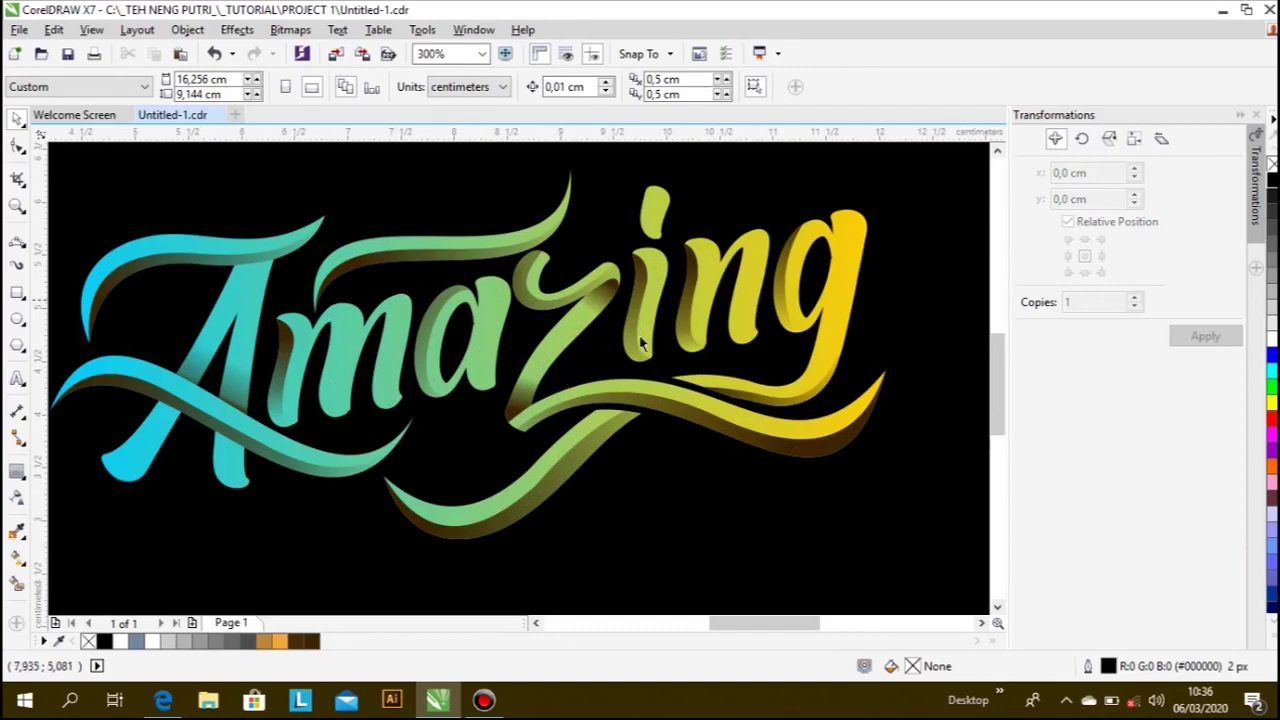
left_click(600, 305)
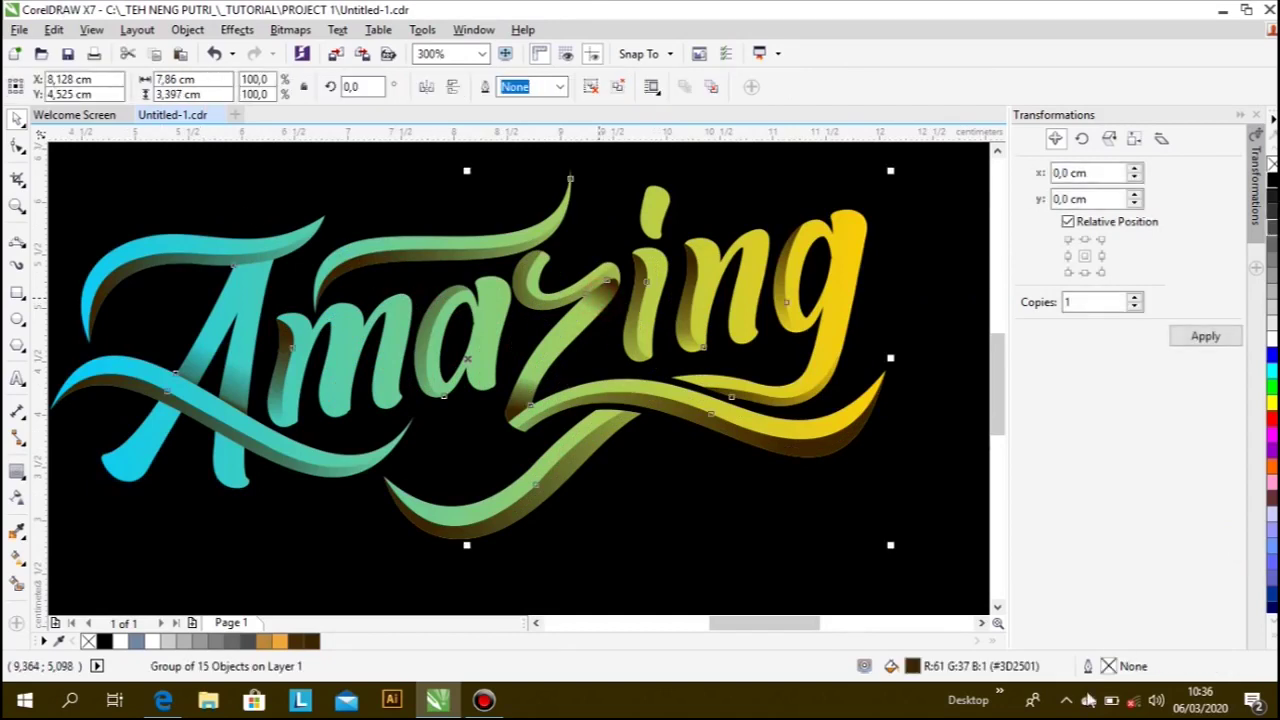
double_click(914, 666)
left_click(914, 392)
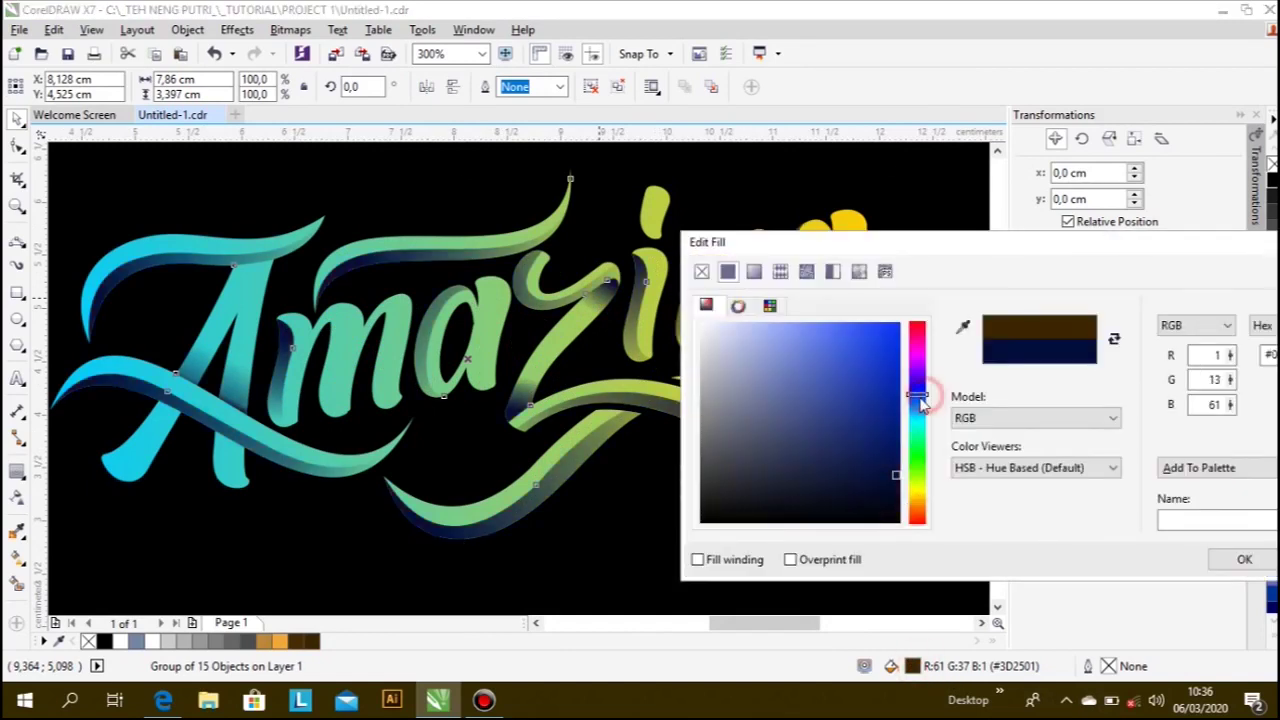
left_click(920, 410)
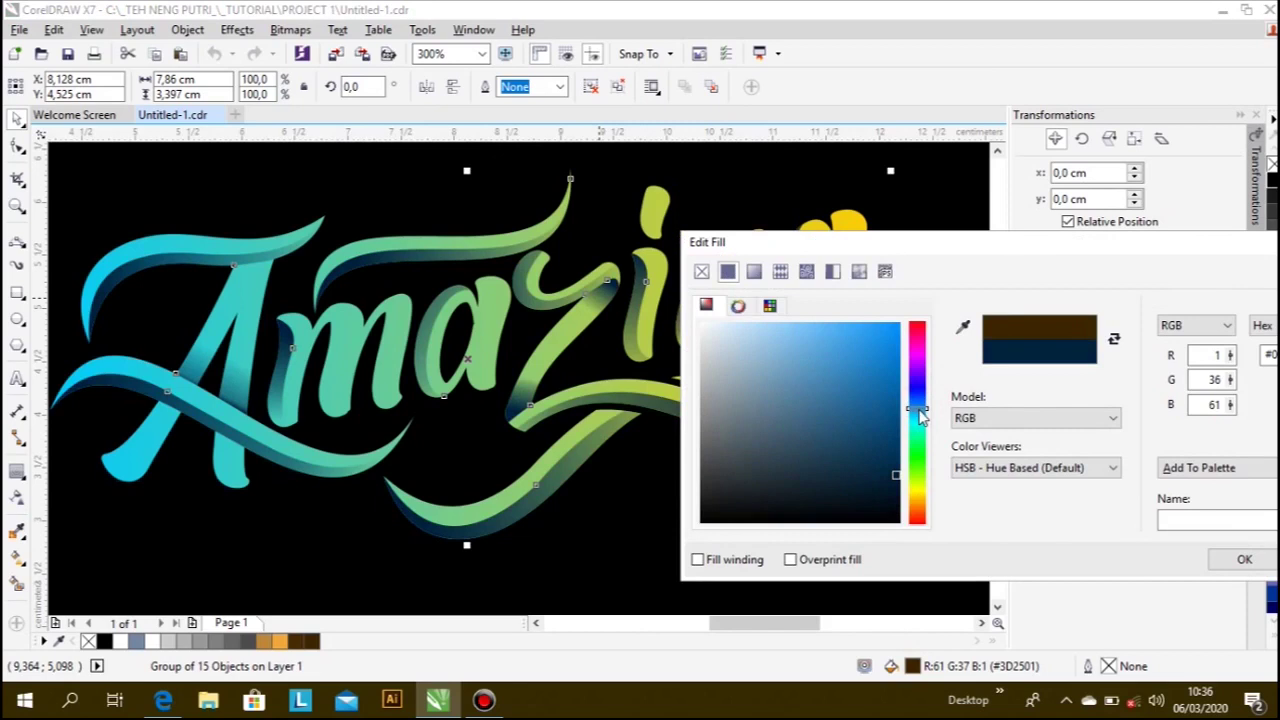
left_click(1244, 560)
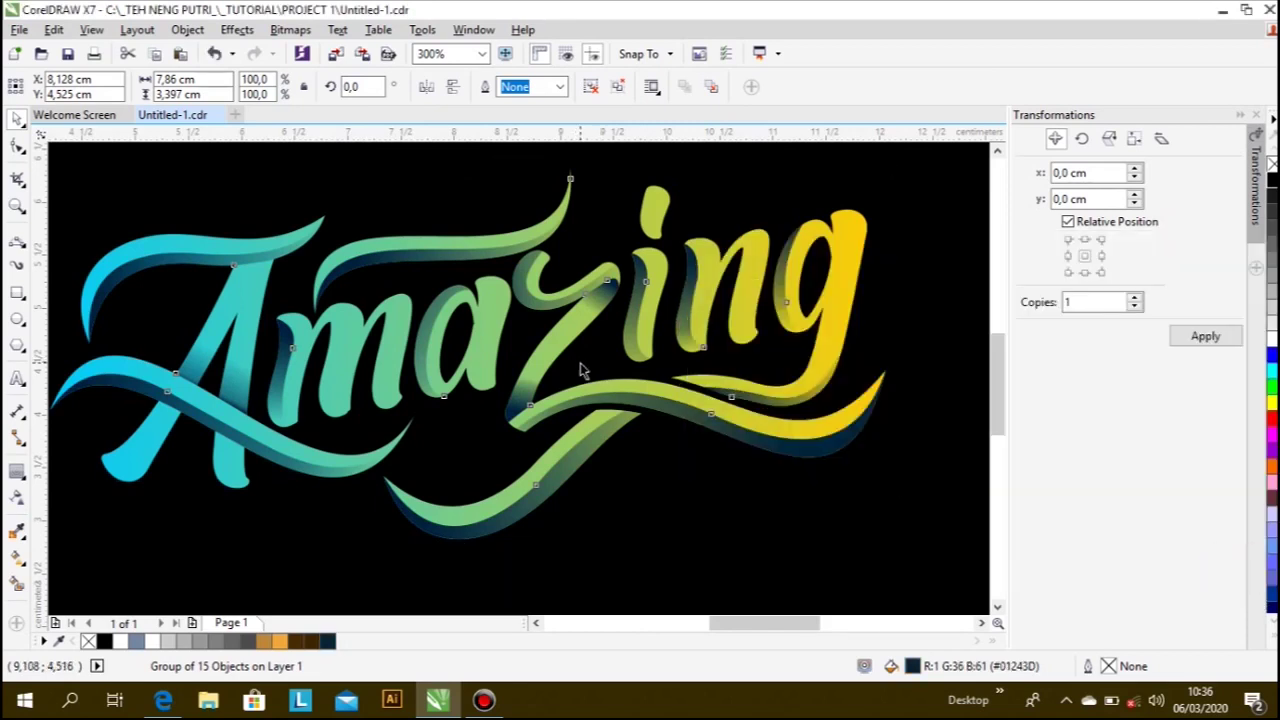
scroll(580, 366, "down", 3)
scroll(600, 376, "up", 3)
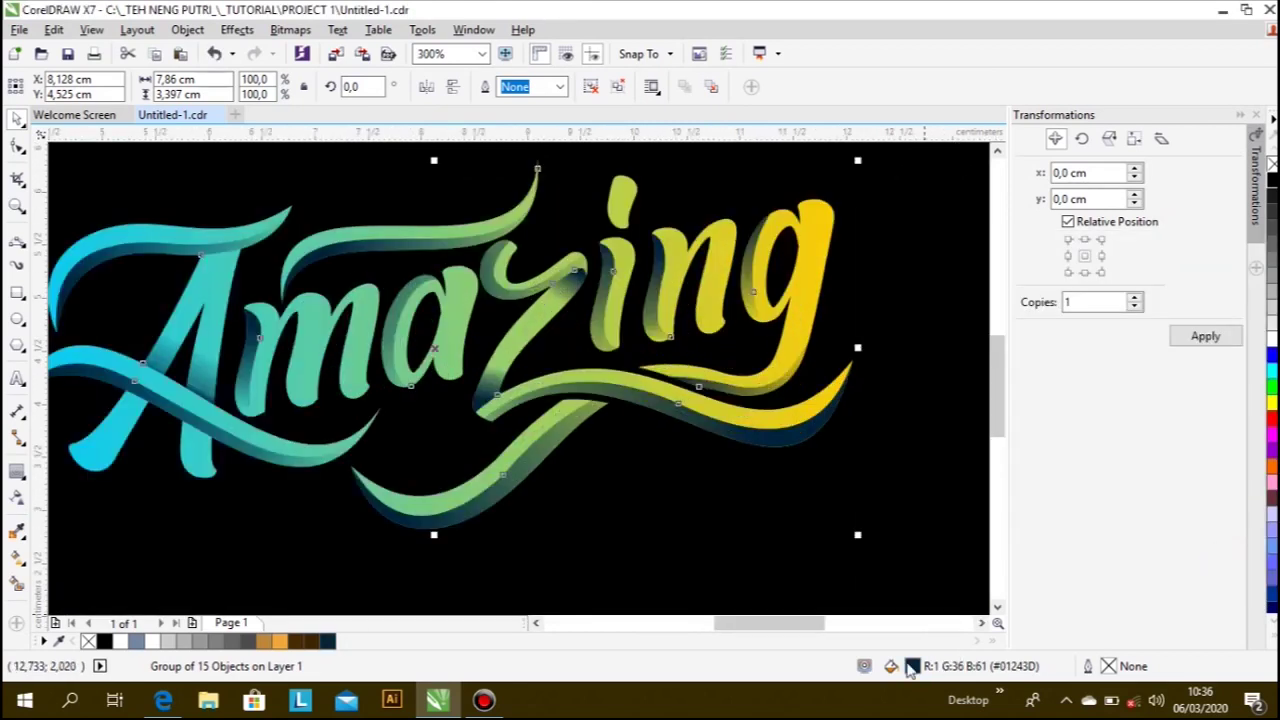
- Try near-black, grey and white palette colours on the shading and background rectangle
scroll(600, 342, "down", 3)
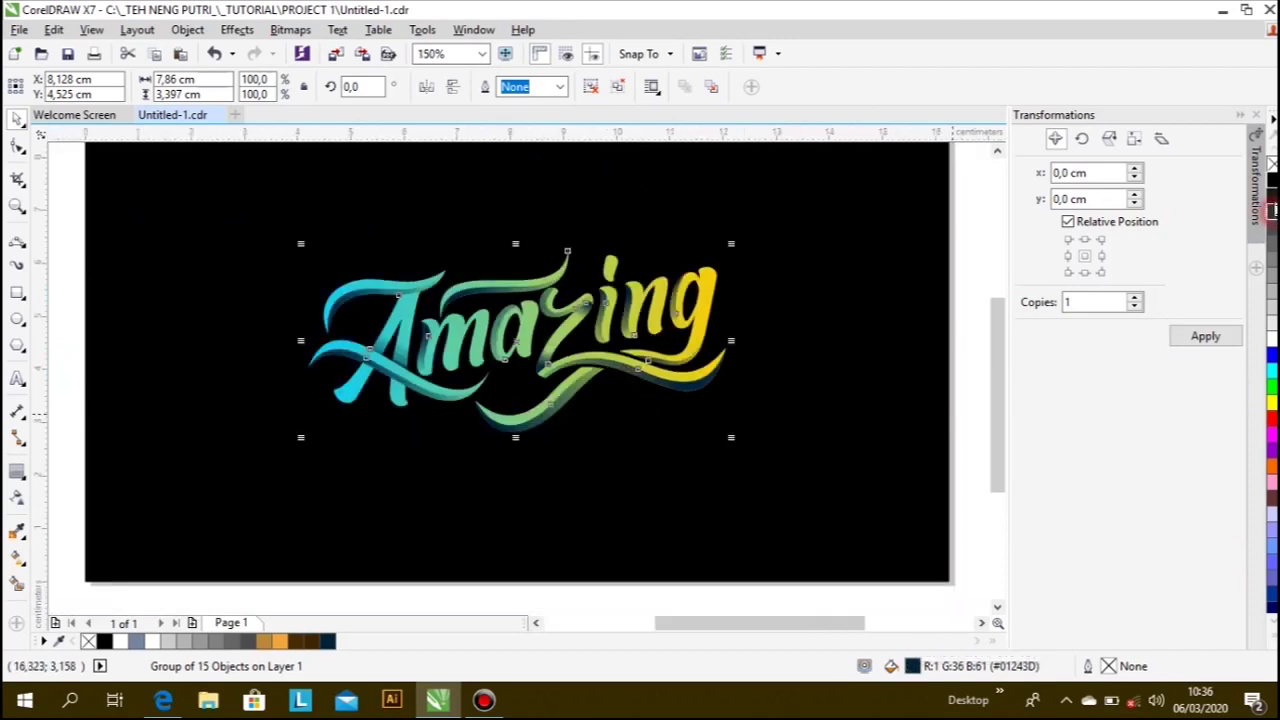
left_click(1272, 197)
left_click(791, 317)
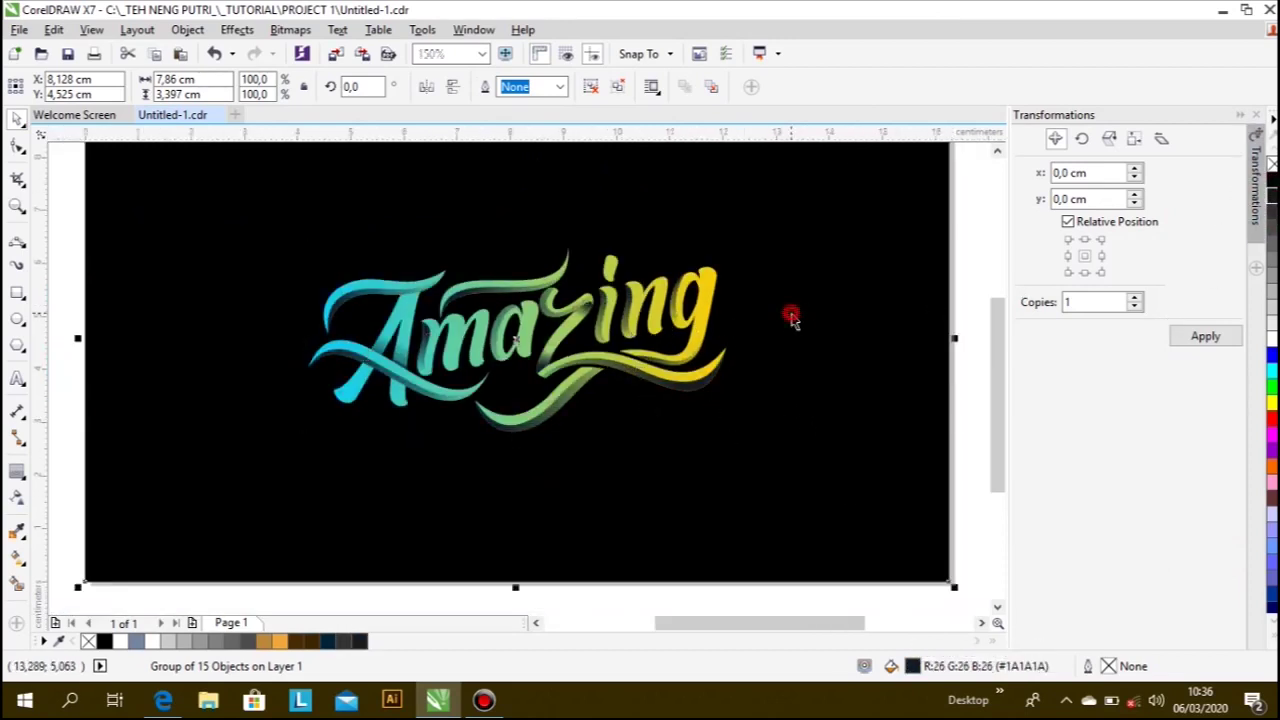
scroll(780, 270, "down", 2)
scroll(820, 258, "up", 2)
left_click(1271, 262)
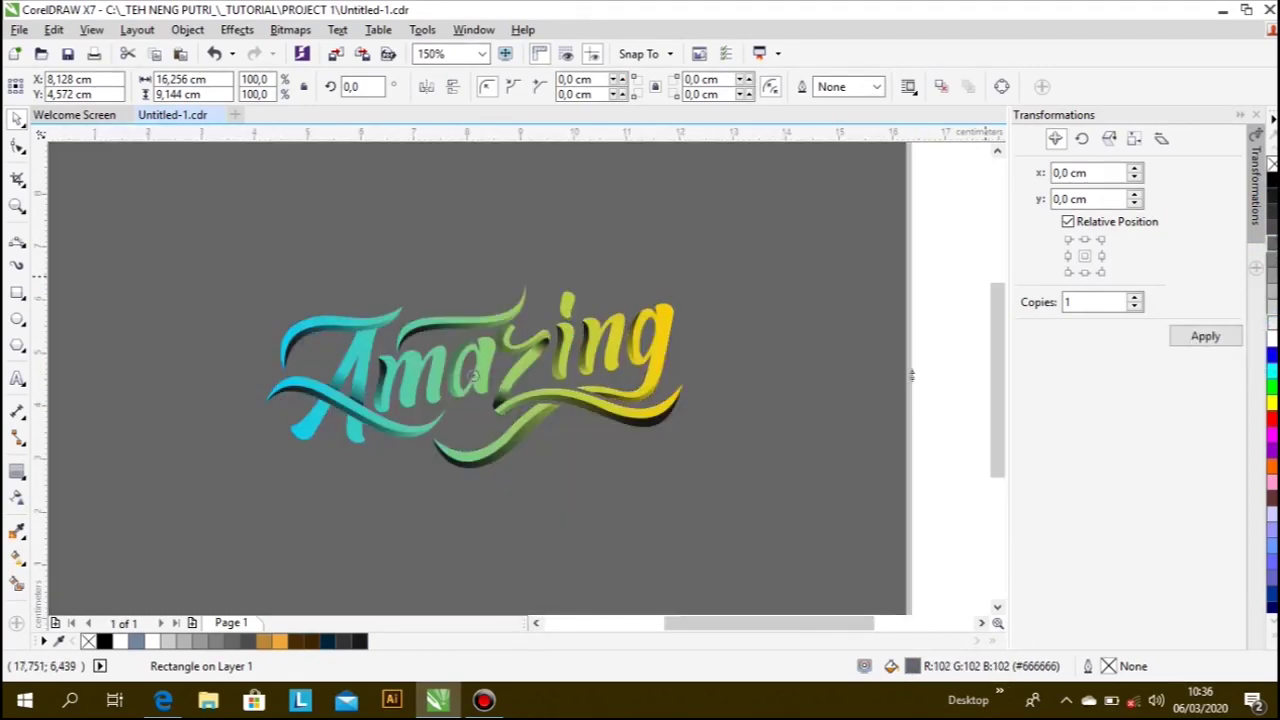
left_click(1271, 301)
left_click(1271, 338)
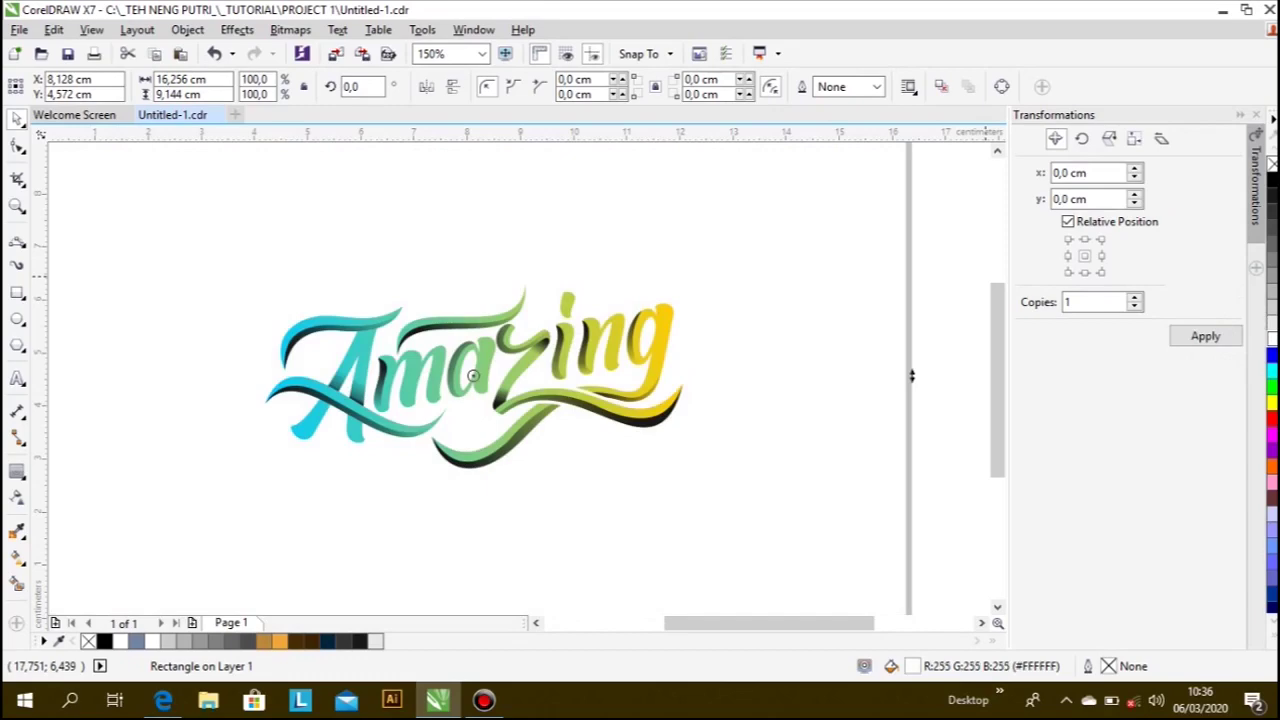
- Fill the background rectangle black and marquee-select both parts of the Amazing lettering
left_click(1271, 185)
left_click(914, 226)
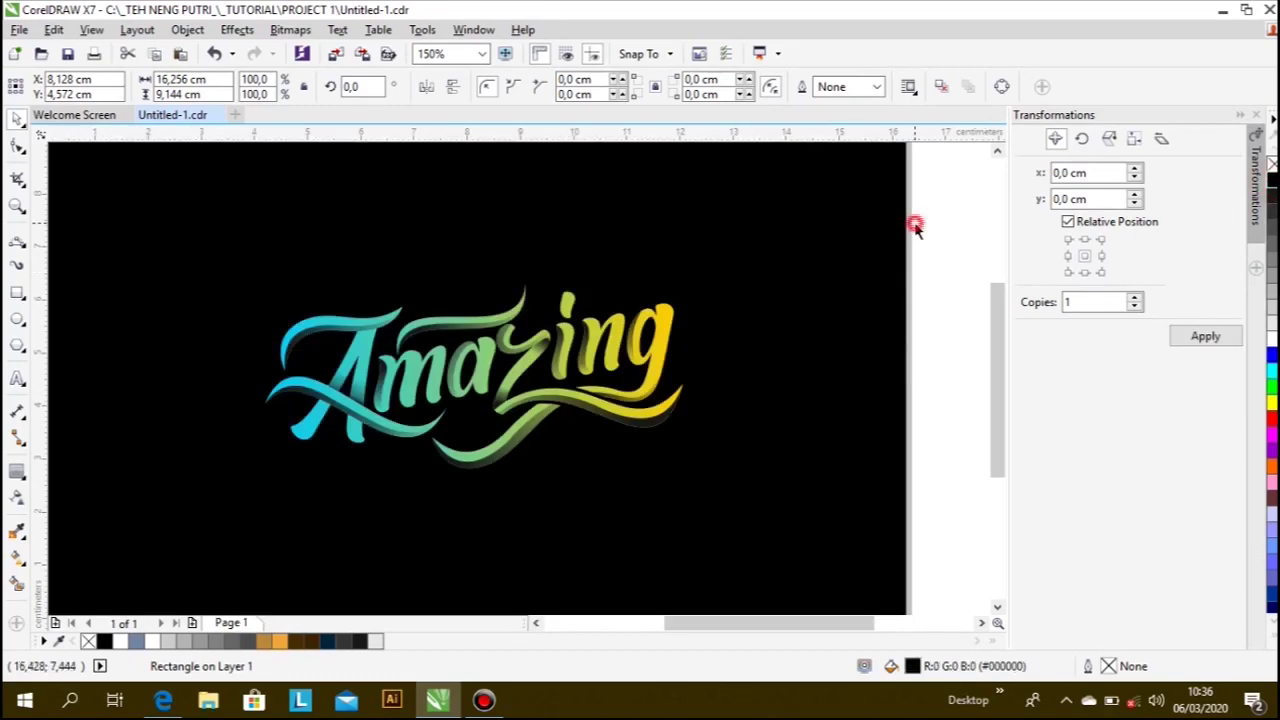
scroll(580, 471, "down", 2)
left_click_drag(224, 527, 766, 350)
scroll(570, 432, "up", 2)
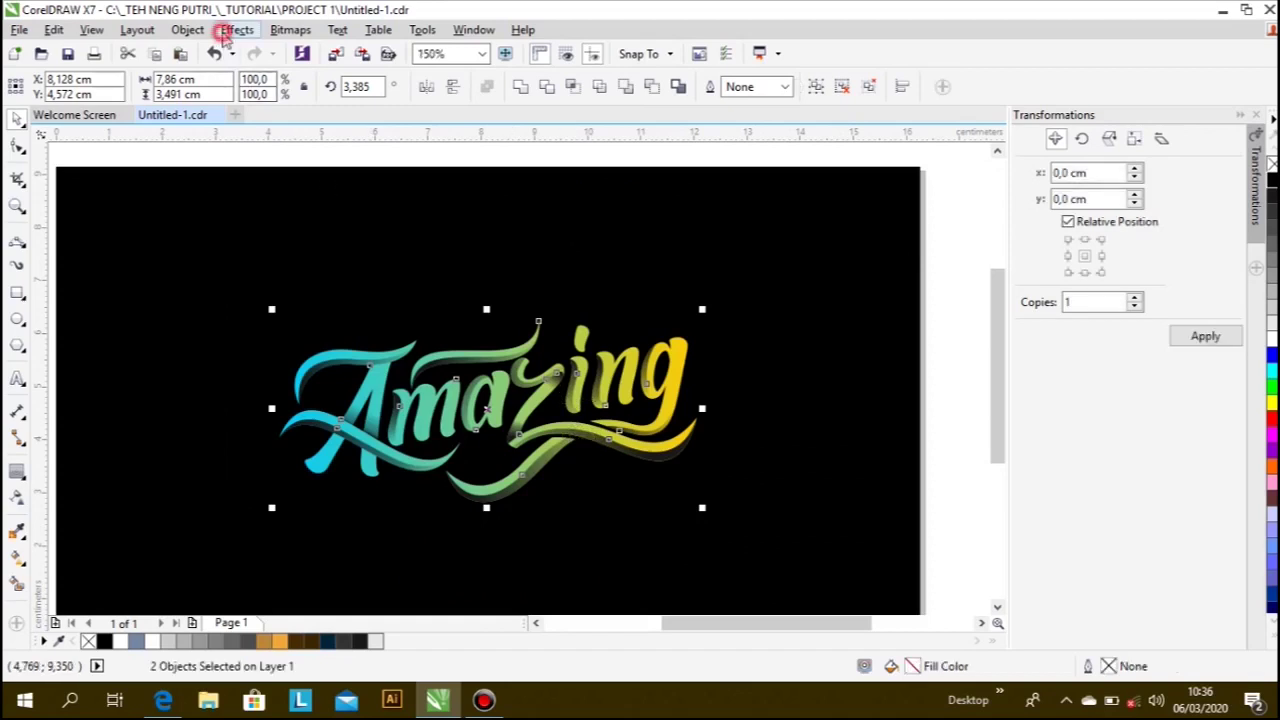
left_click(232, 30)
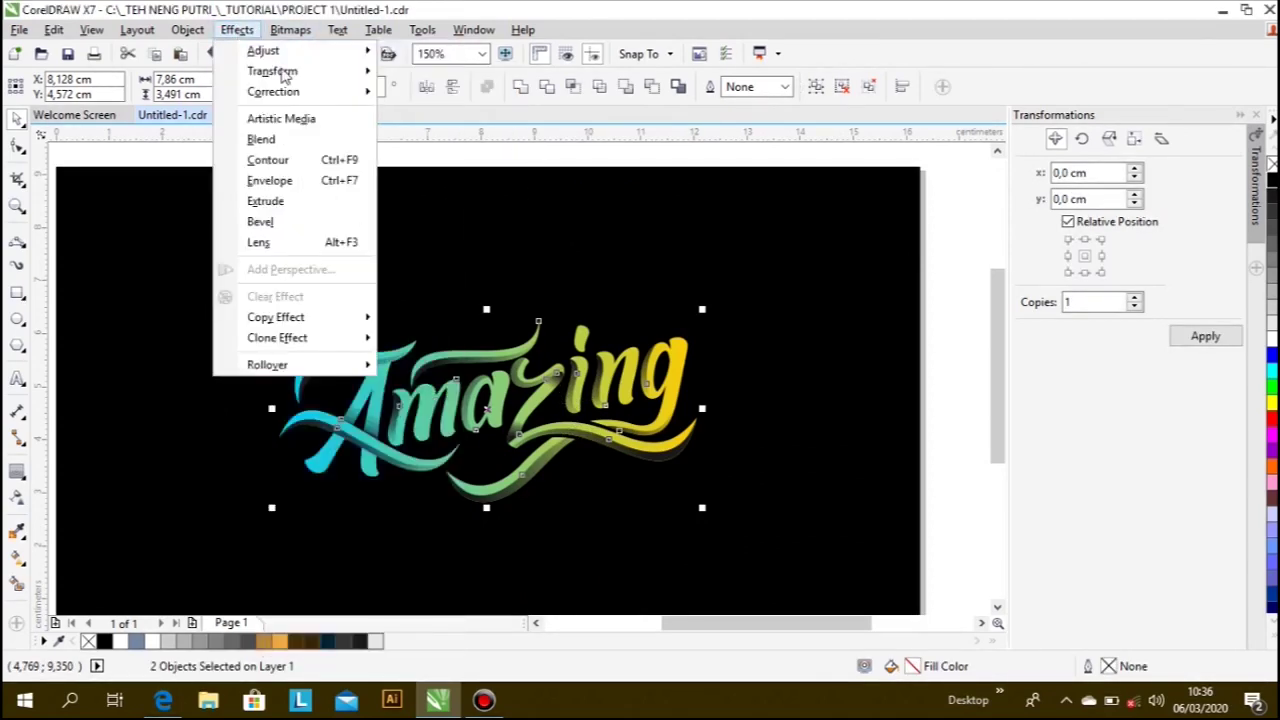
mouse_move(272, 71)
left_click(440, 93)
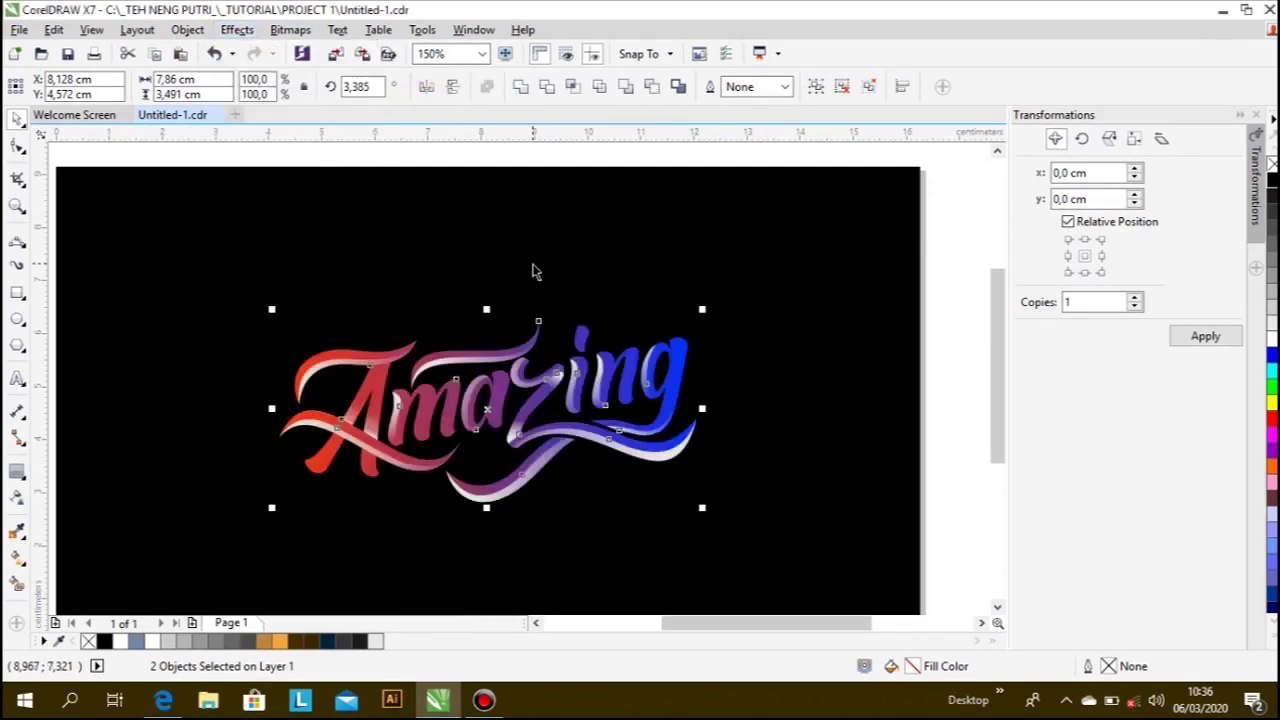
scroll(533, 272, "down", 2)
left_click(845, 343)
scroll(595, 332, "up", 2)
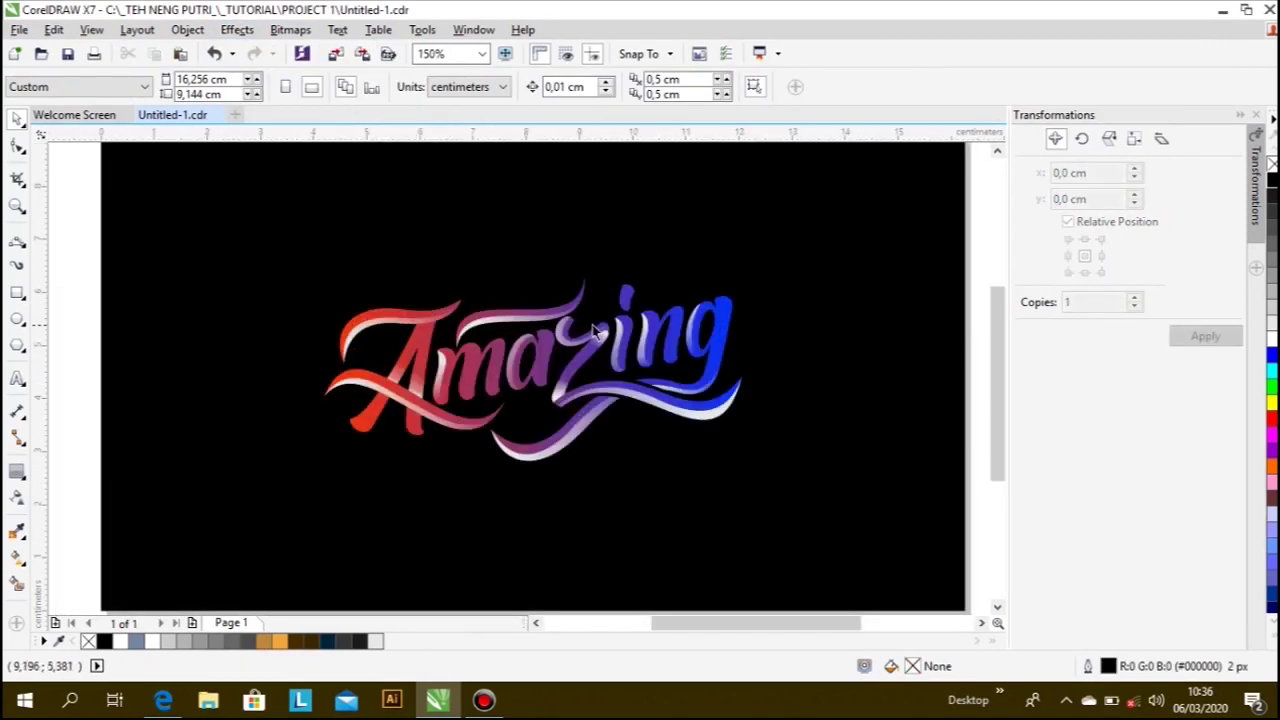
scroll(590, 335, "up", 1)
scroll(712, 355, "down", 1)
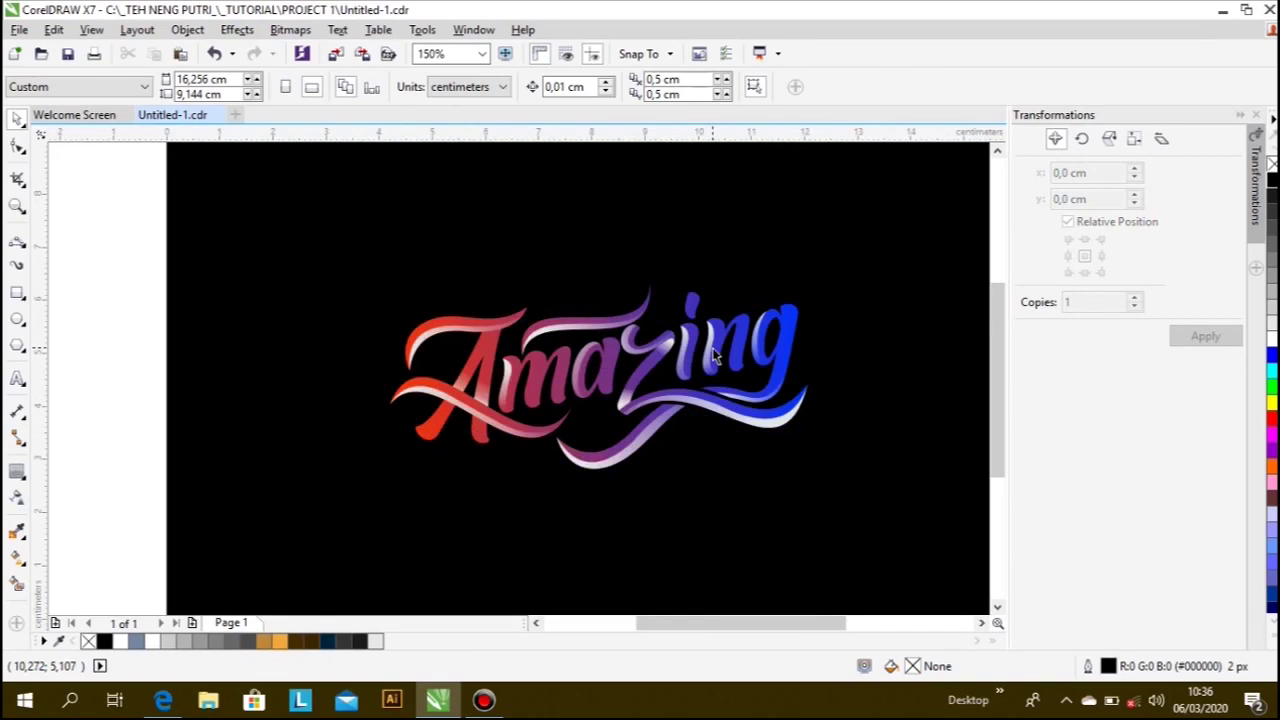
scroll(699, 364, "up", 1)
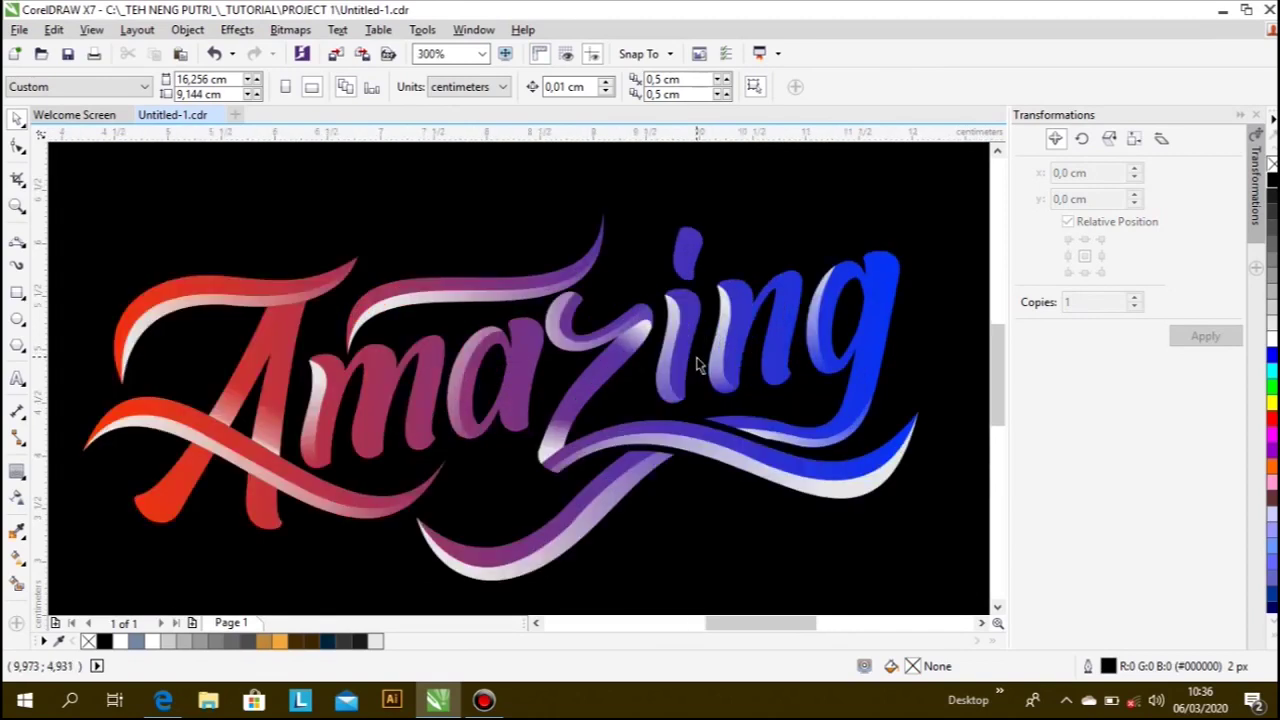
scroll(684, 362, "down", 1)
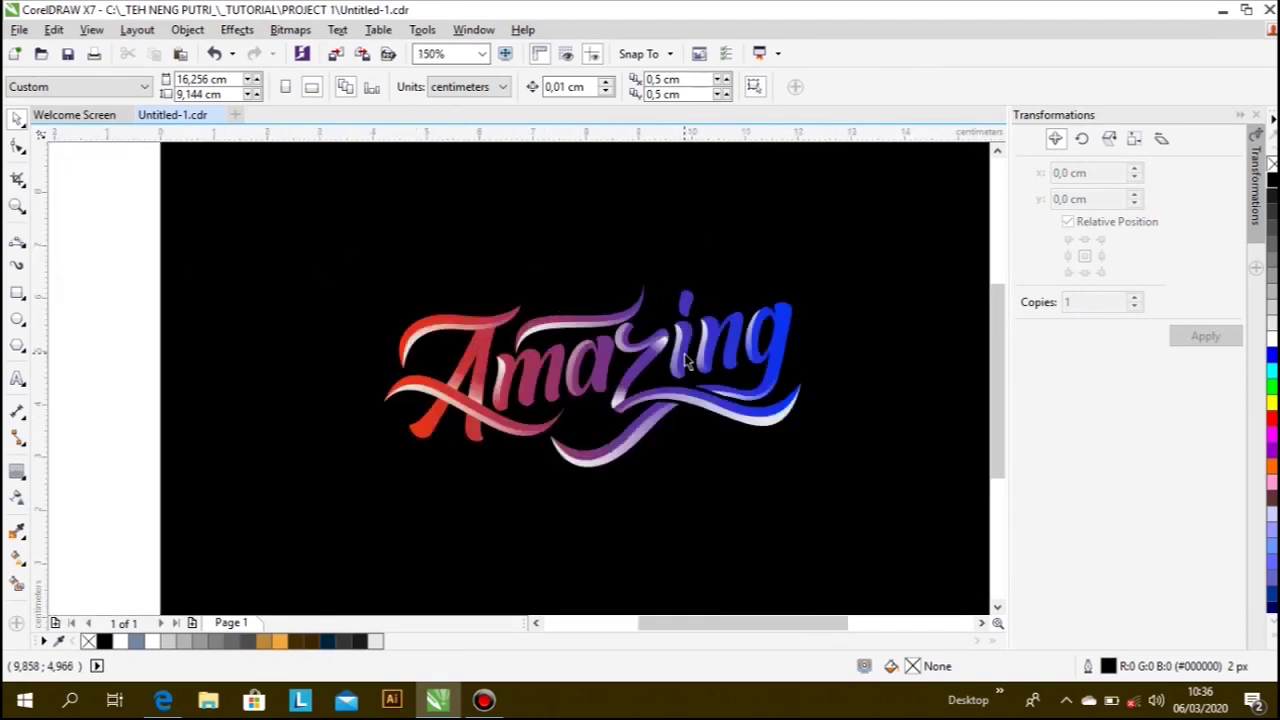
key("ctrl+z")
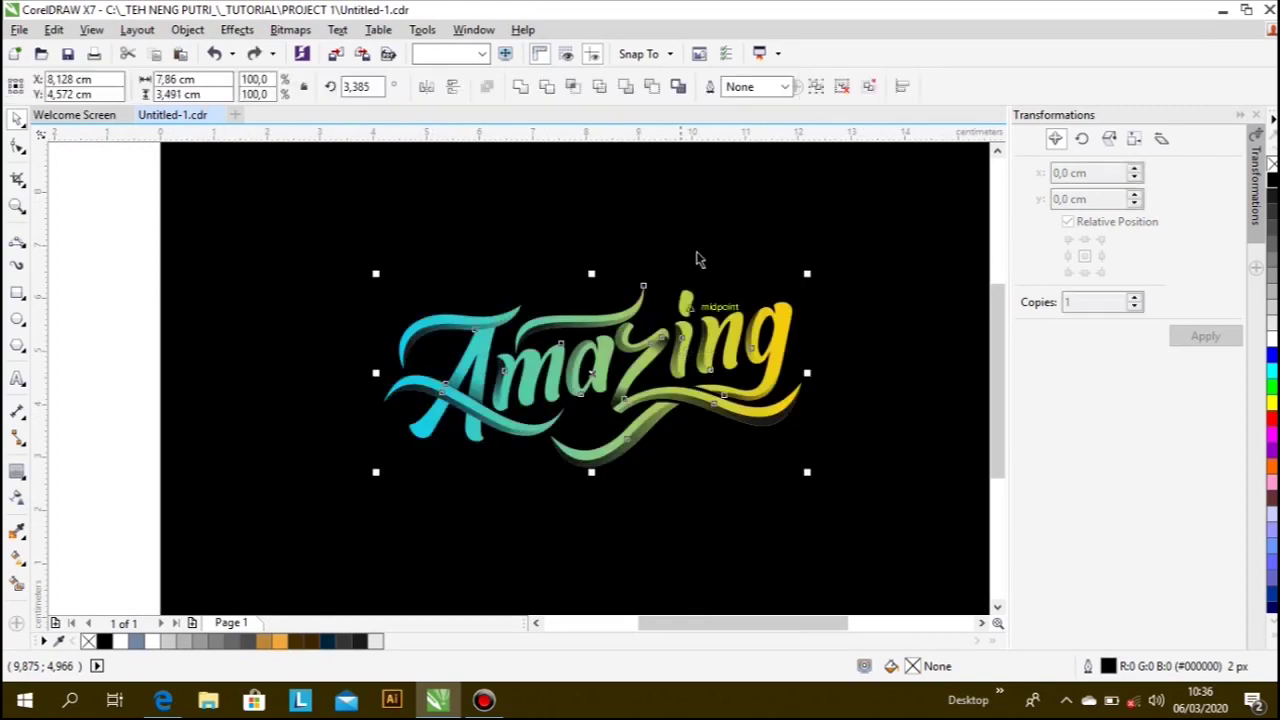
left_click(695, 243)
scroll(606, 370, "up", 1)
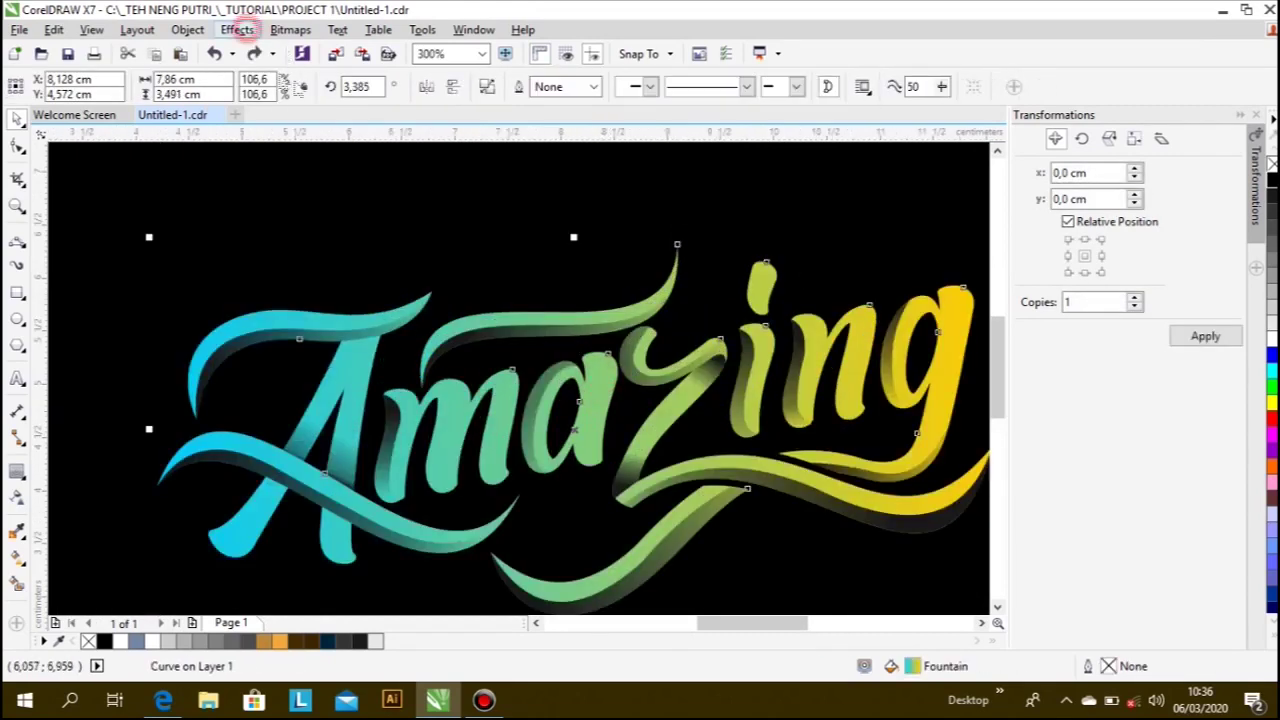
left_click(237, 29)
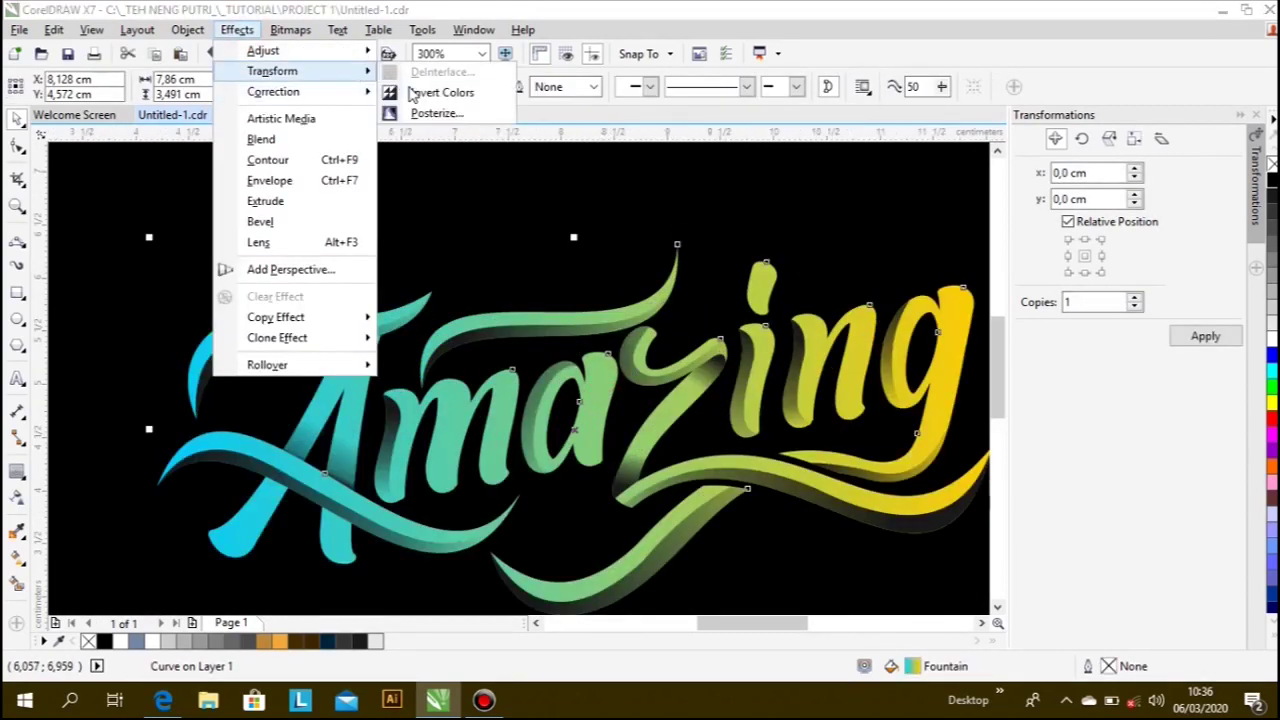
key("Escape")
key("Escape")
key("ctrl+shift+z")
scroll(510, 355, "down", 1)
scroll(510, 355, "down", 1)
left_click(237, 377)
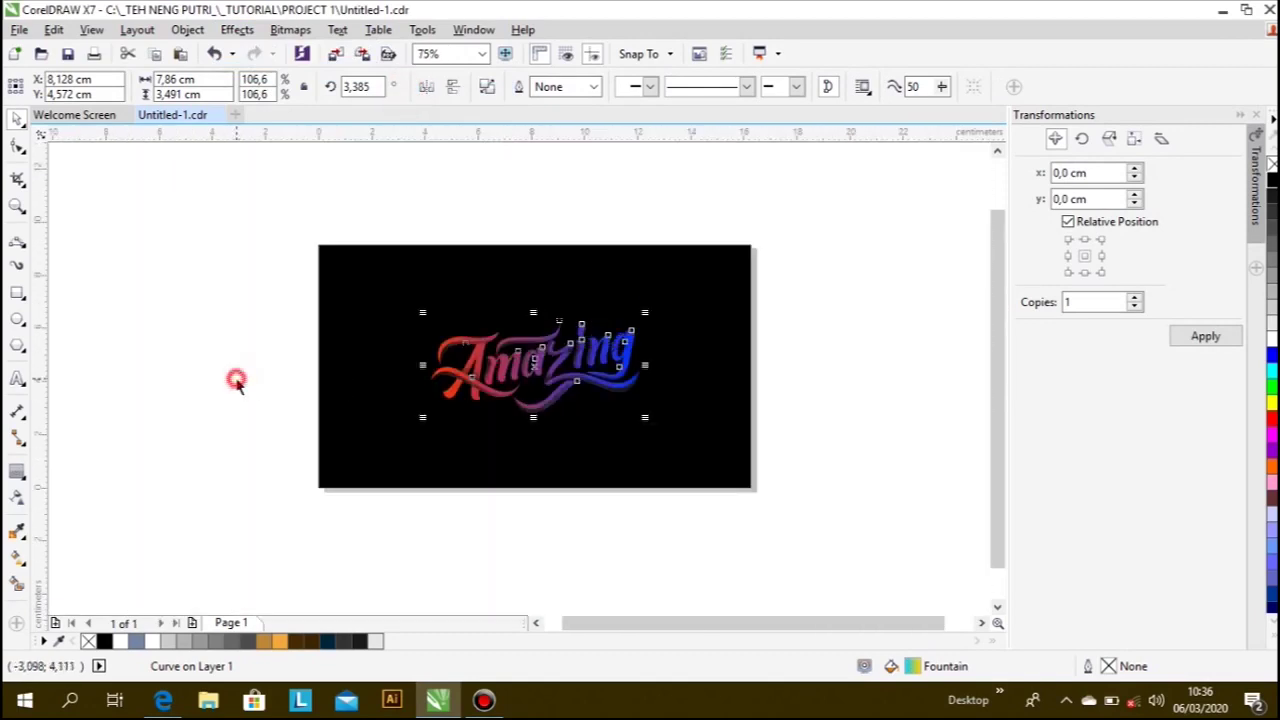
key("ctrl+z")
left_click(927, 400)
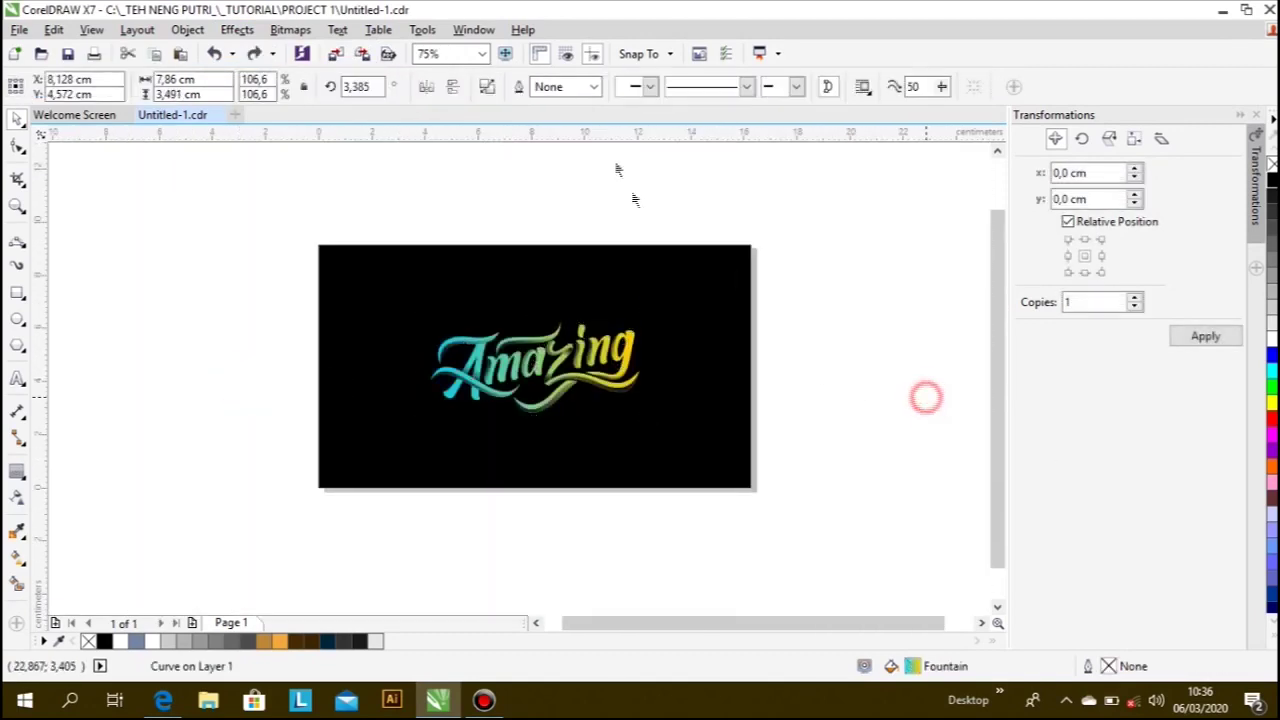
left_click(481, 53)
left_click(467, 73)
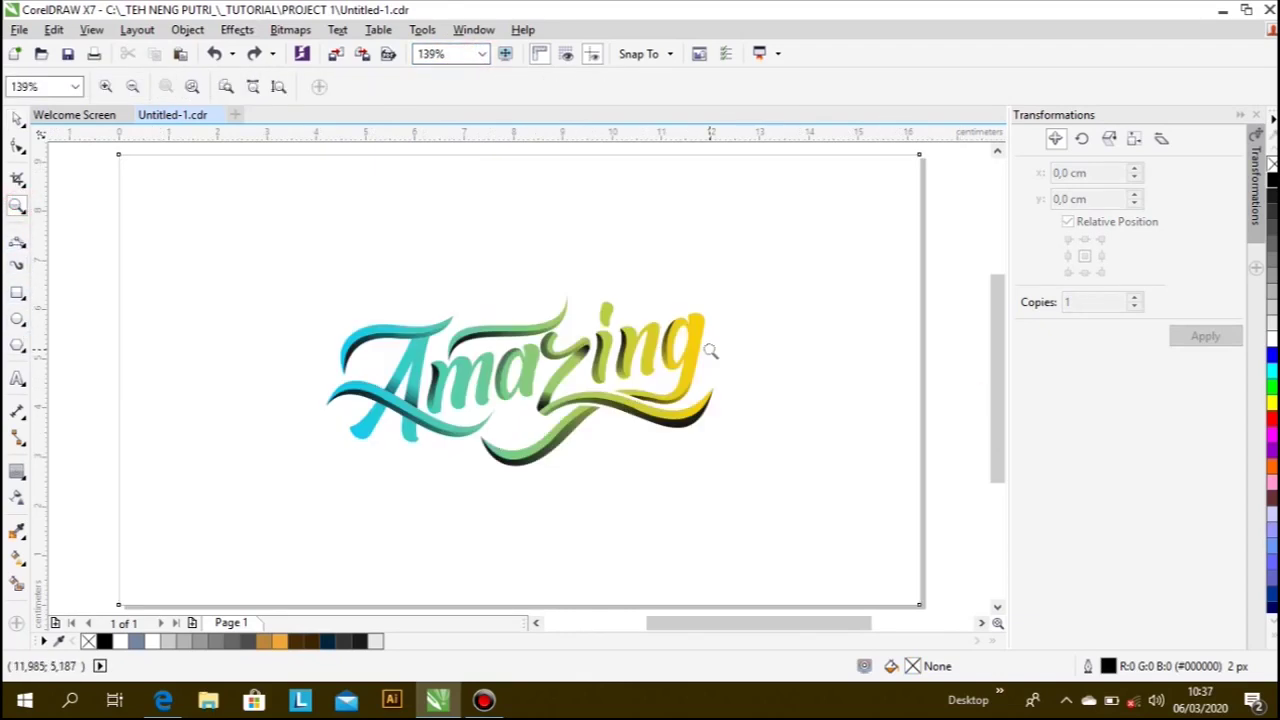
- Restore the lettering's solid golden-orange (#F2A838) fill with Delete, Redo and Undo
left_click(709, 350)
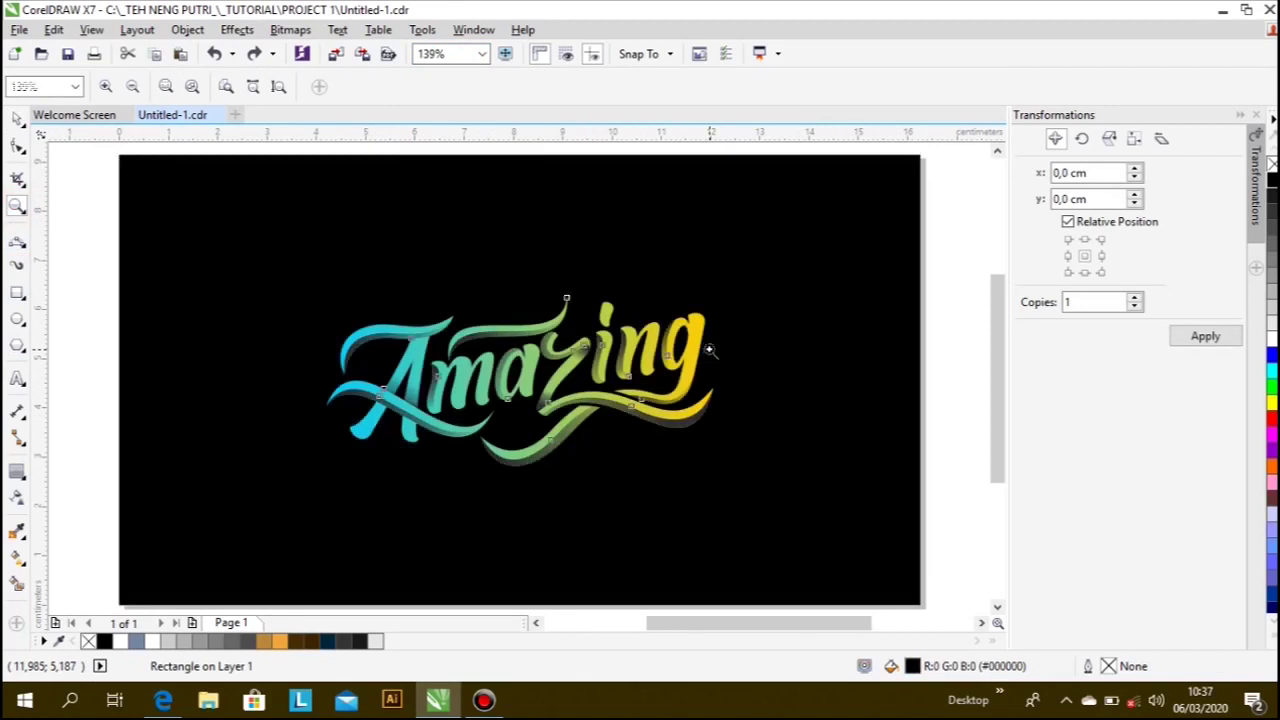
left_click(709, 350)
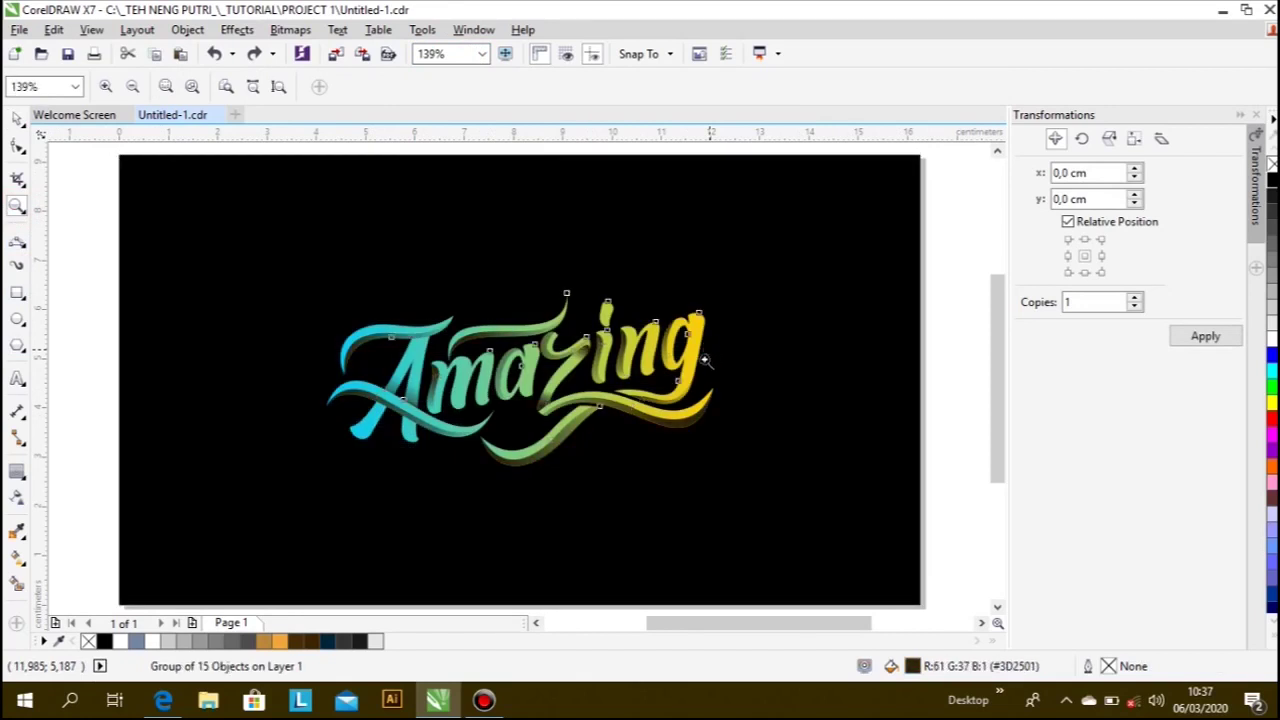
key("Delete")
scroll(468, 357, "up", 3)
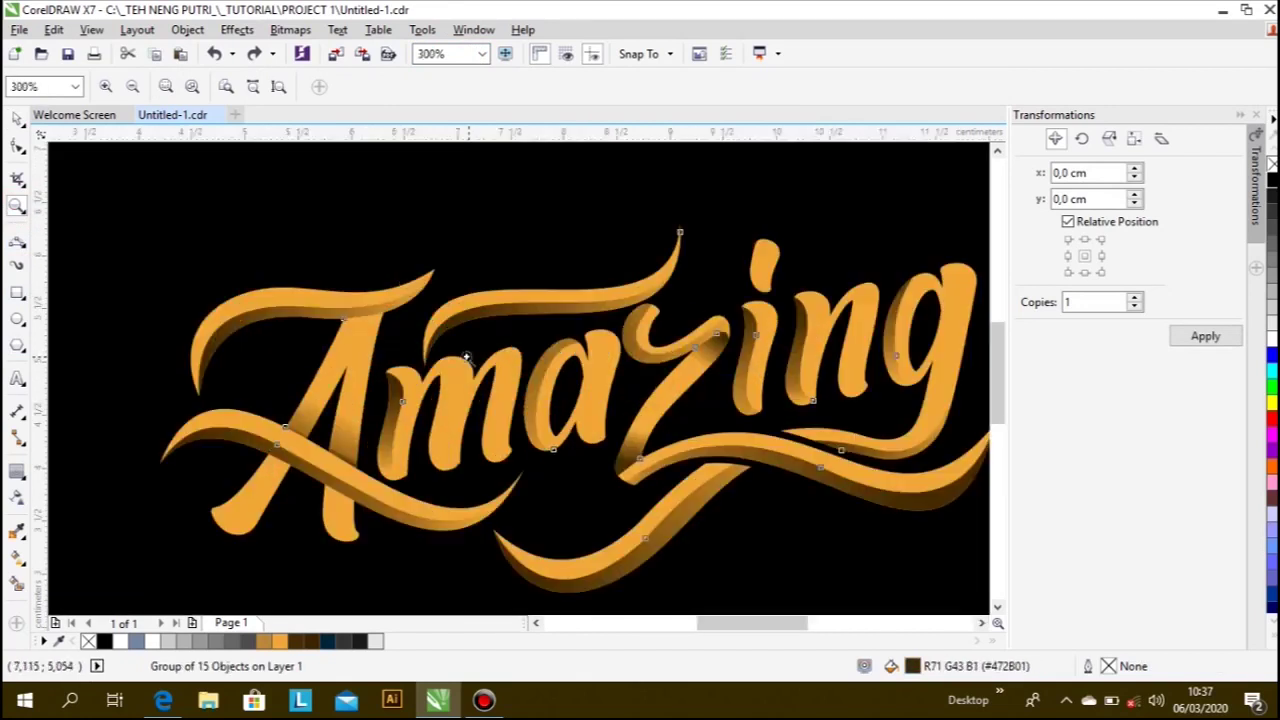
left_click(244, 55)
left_click(244, 55)
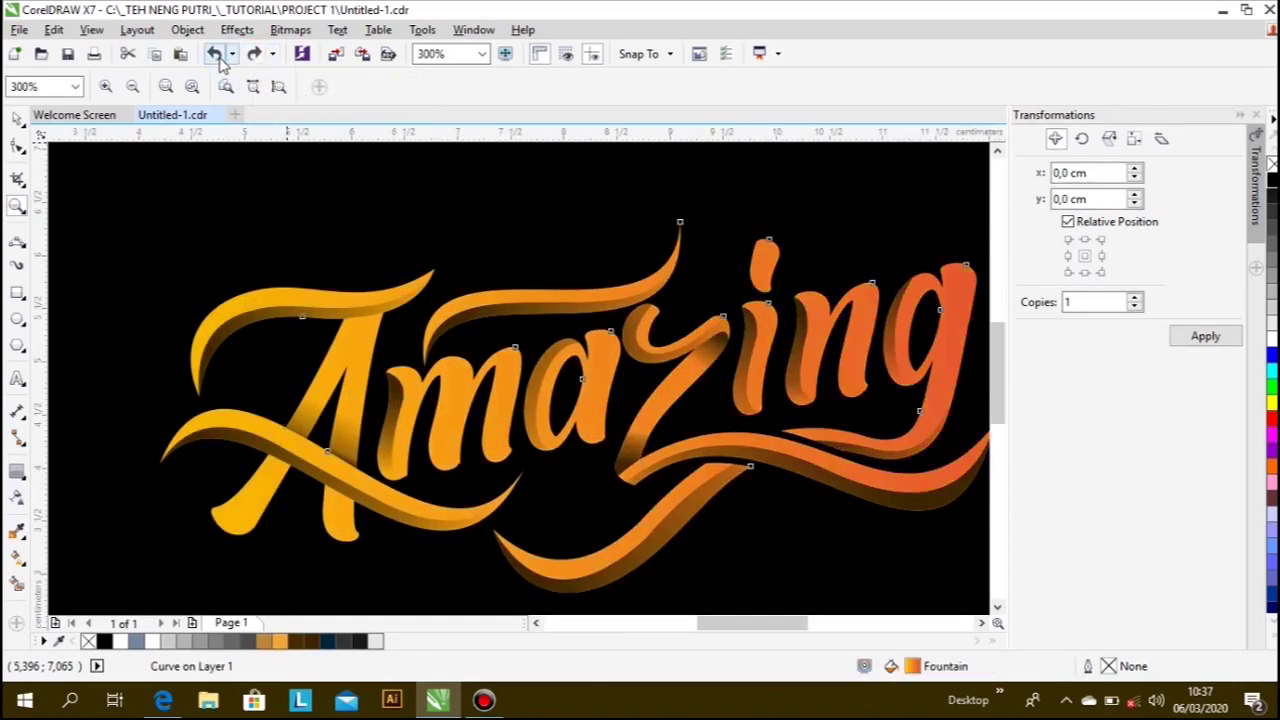
key("ctrl+z")
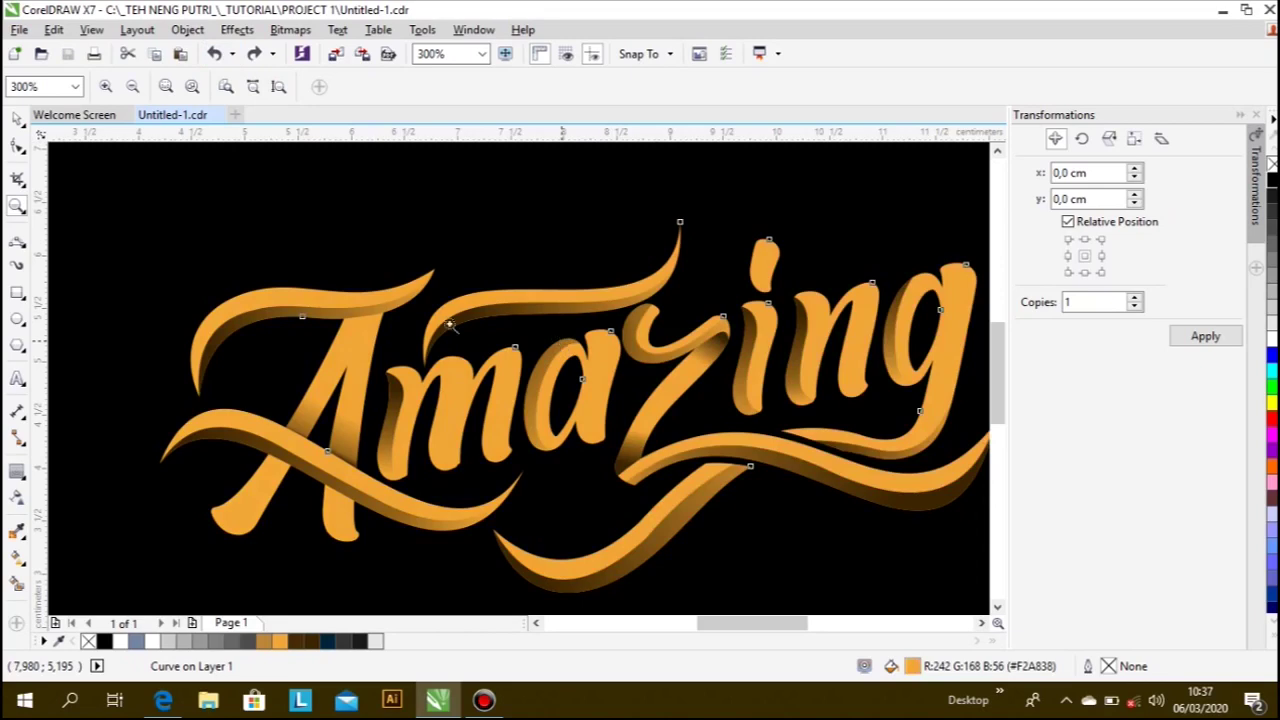
- Zoom the page To Fit and deselect to review the orange lettering on black
scroll(629, 428, "up", 2)
scroll(590, 230, "down", 2)
scroll(757, 285, "down", 2)
scroll(757, 285, "up", 2)
scroll(380, 366, "down", 1)
scroll(400, 366, "up", 2)
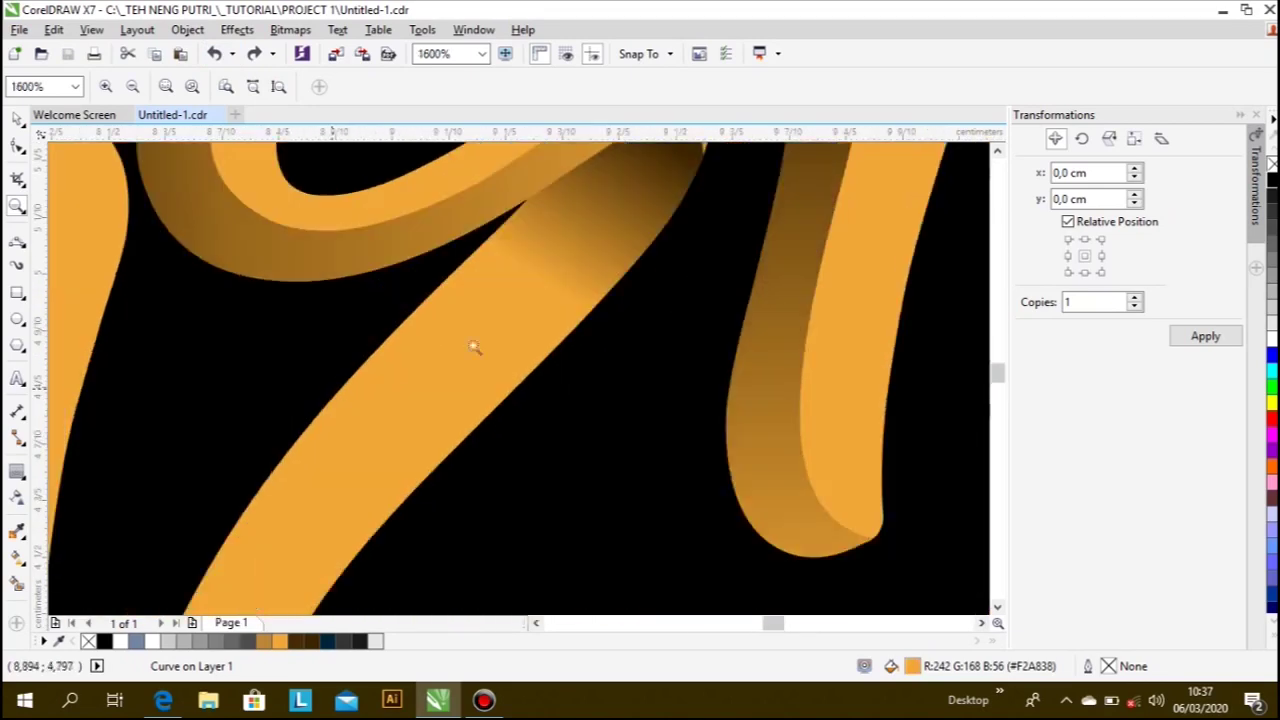
scroll(509, 303, "down", 1)
scroll(509, 303, "down", 2)
scroll(507, 435, "up", 3)
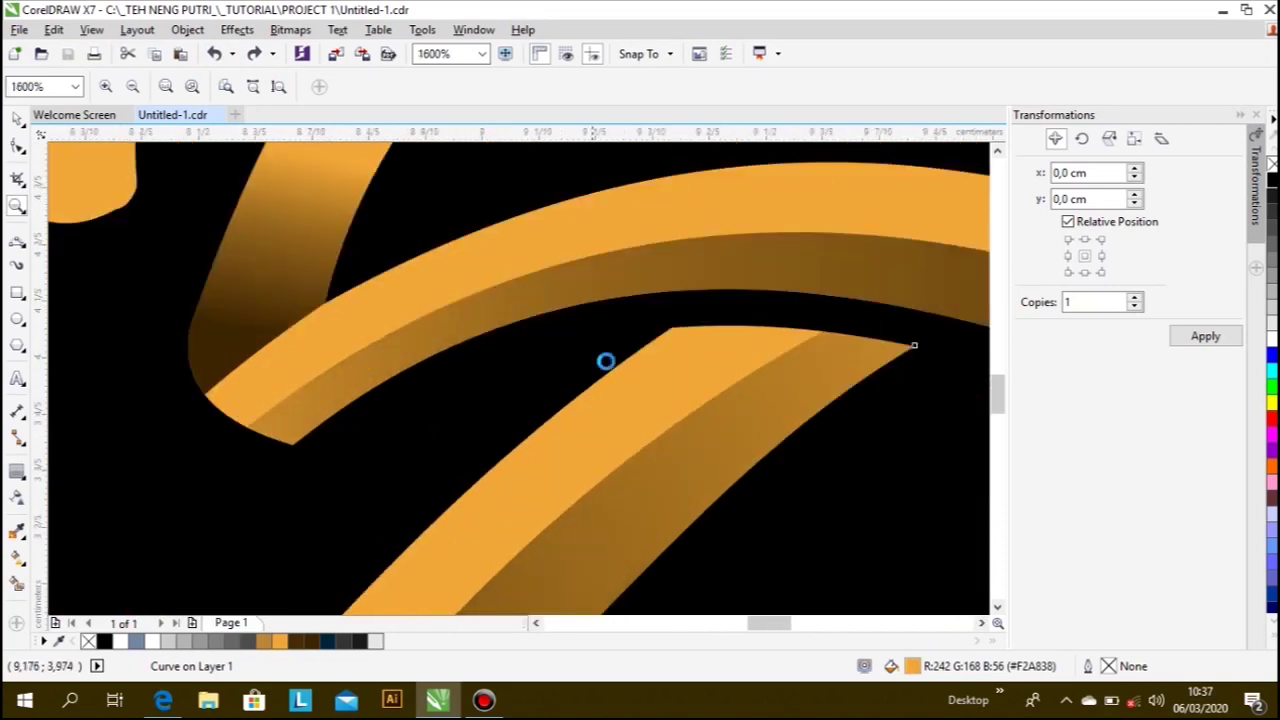
scroll(606, 361, "down", 2)
scroll(606, 361, "down", 2)
scroll(547, 338, "up", 1)
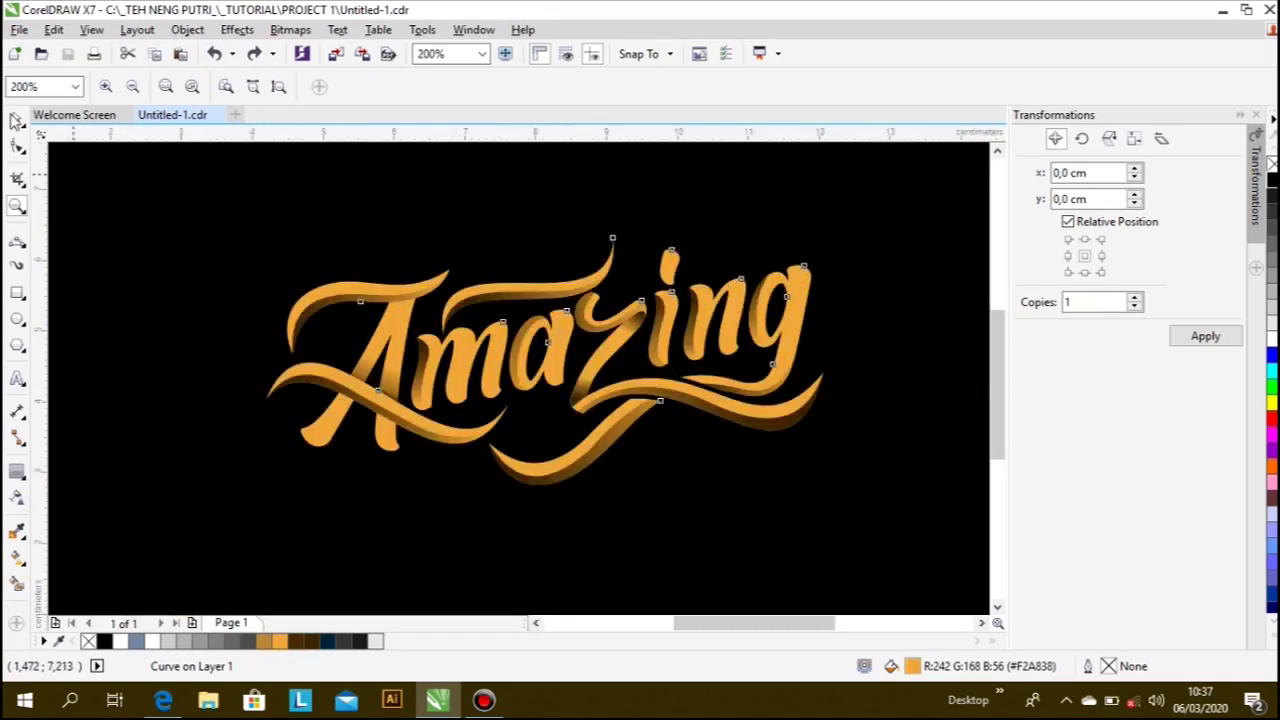
left_click(15, 116)
left_click(482, 54)
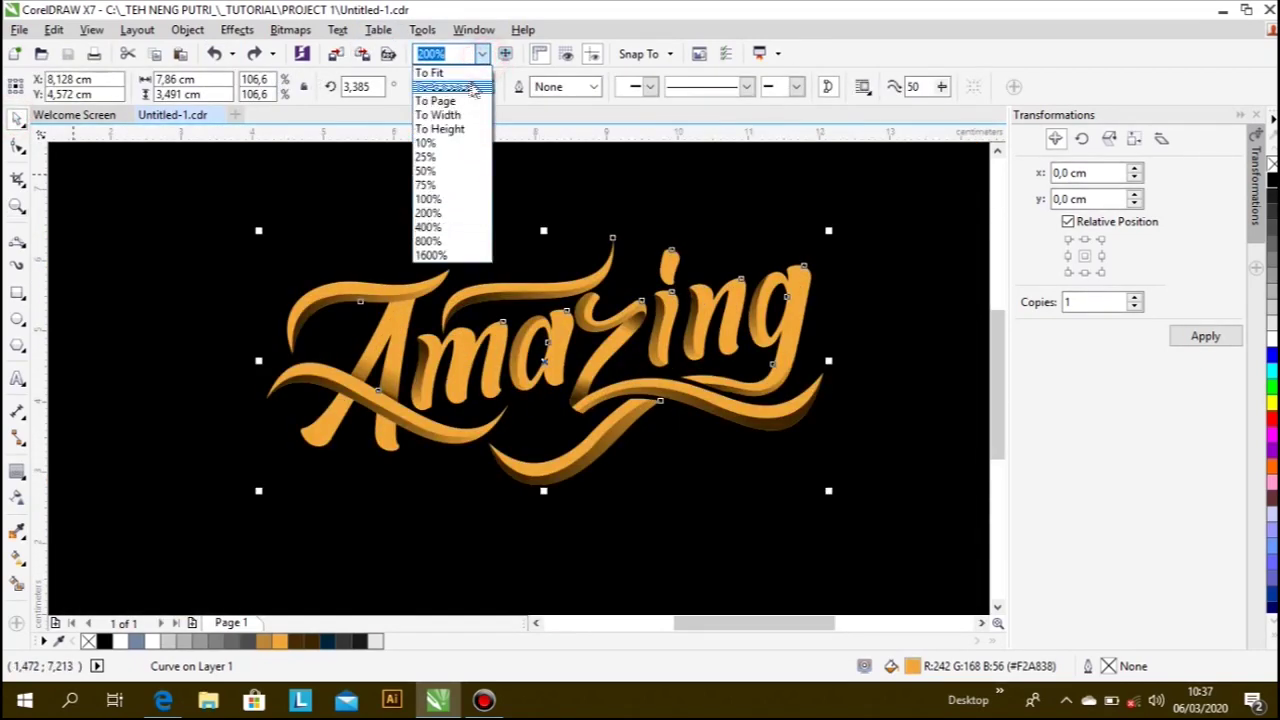
left_click(432, 73)
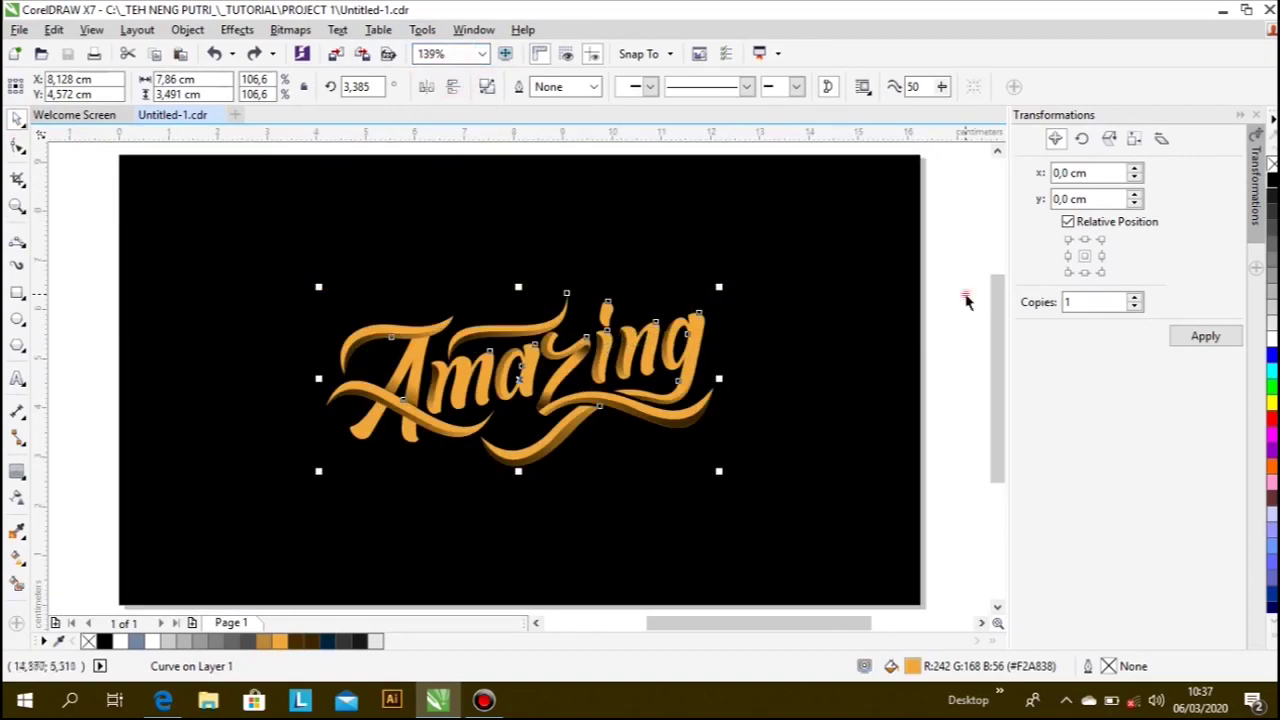
left_click(966, 300)
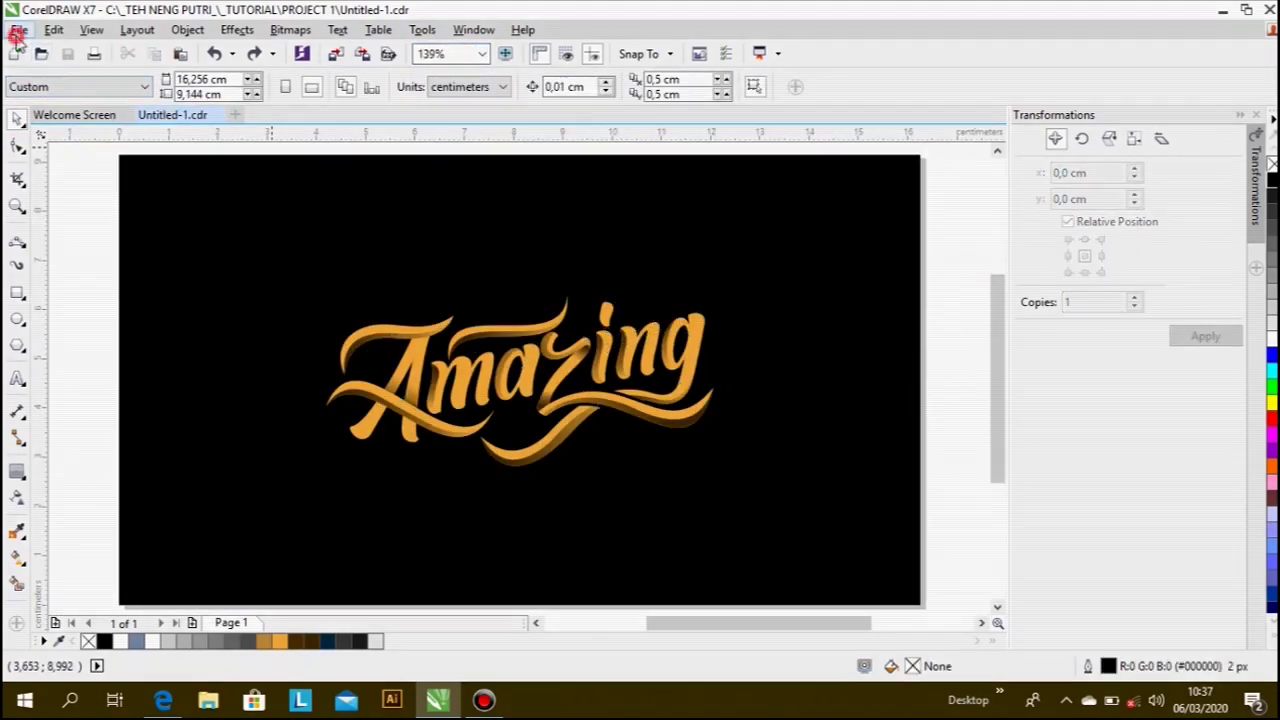
left_click(17, 32)
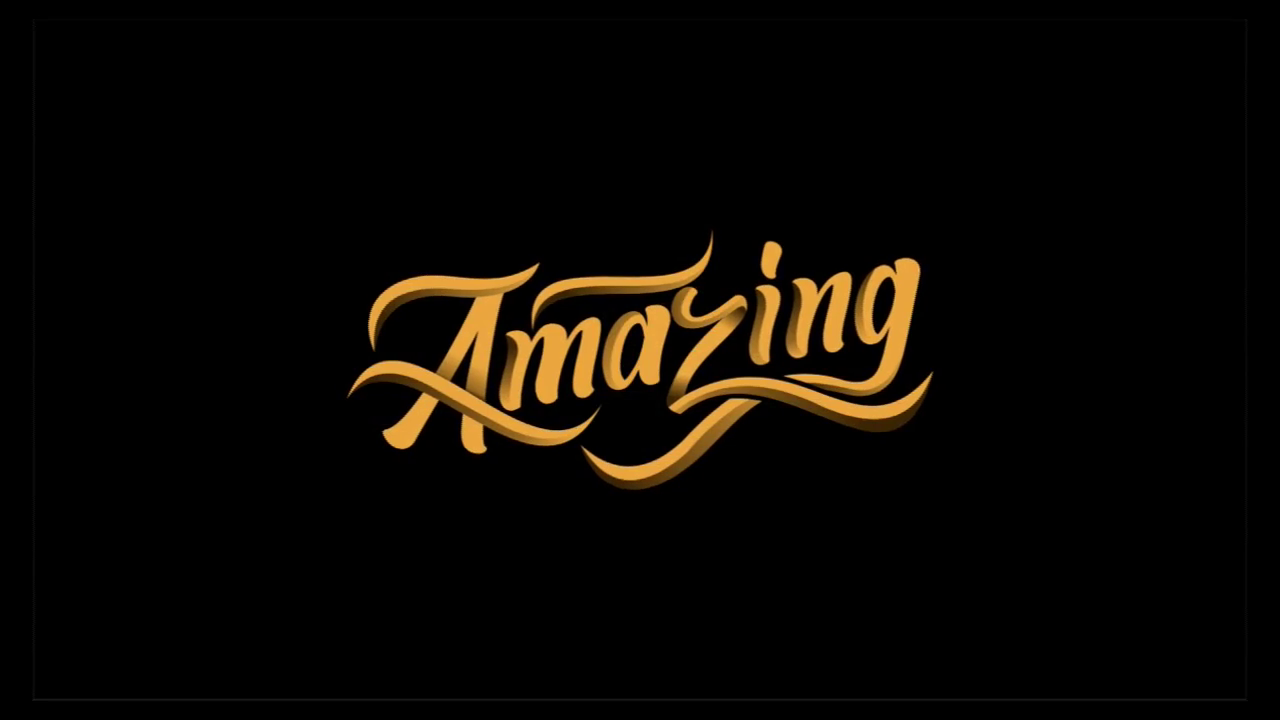